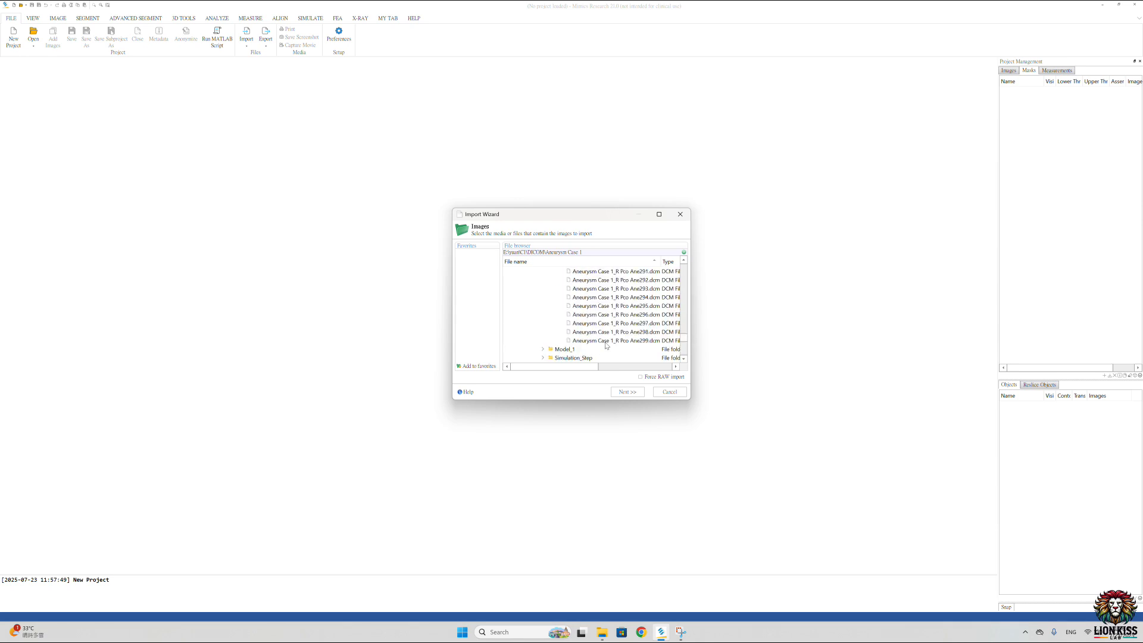
Step: Import all the DICOM images of the Aneurysm Case 1 folder and open the 3D head series
shift+click(609, 341)
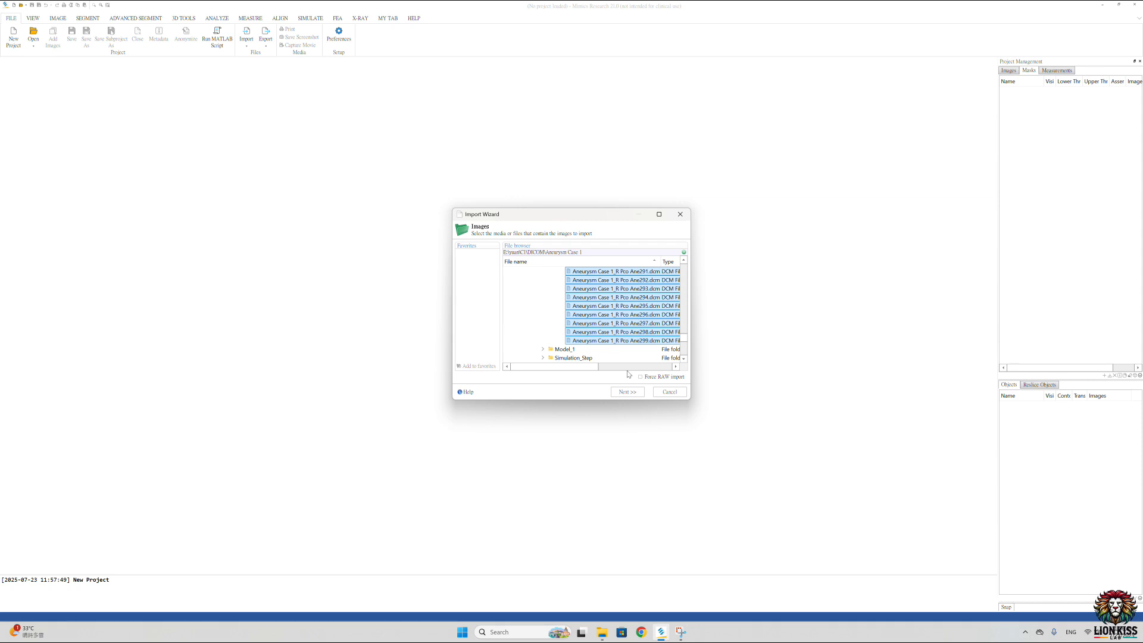
click(628, 391)
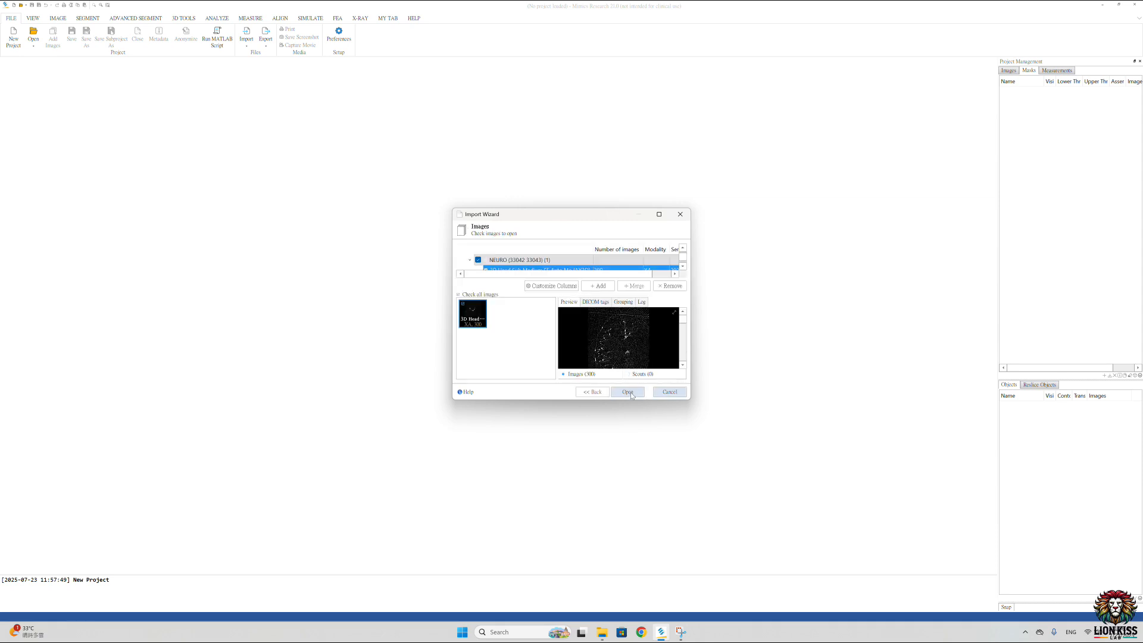
mouse_move(683, 322)
mouse_down()
mouse_move(684, 358)
mouse_move(687, 325)
mouse_up()
click(628, 391)
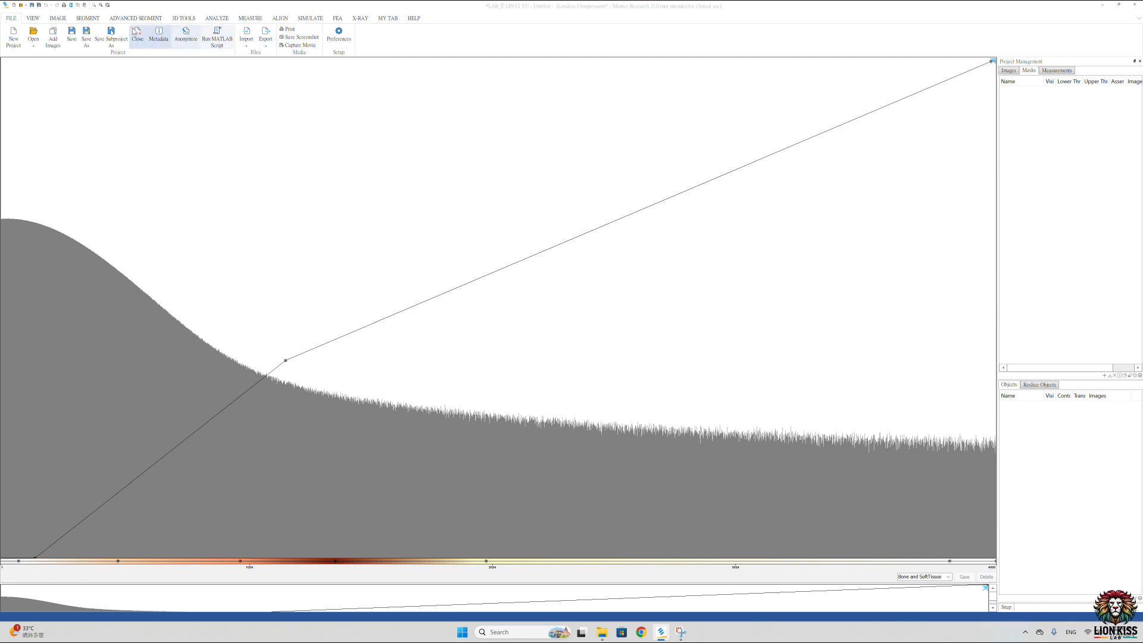
Step: Switch the workspace to the Vertical layout and enlarge the row of slice views above the 3D view
click(32, 18)
click(392, 37)
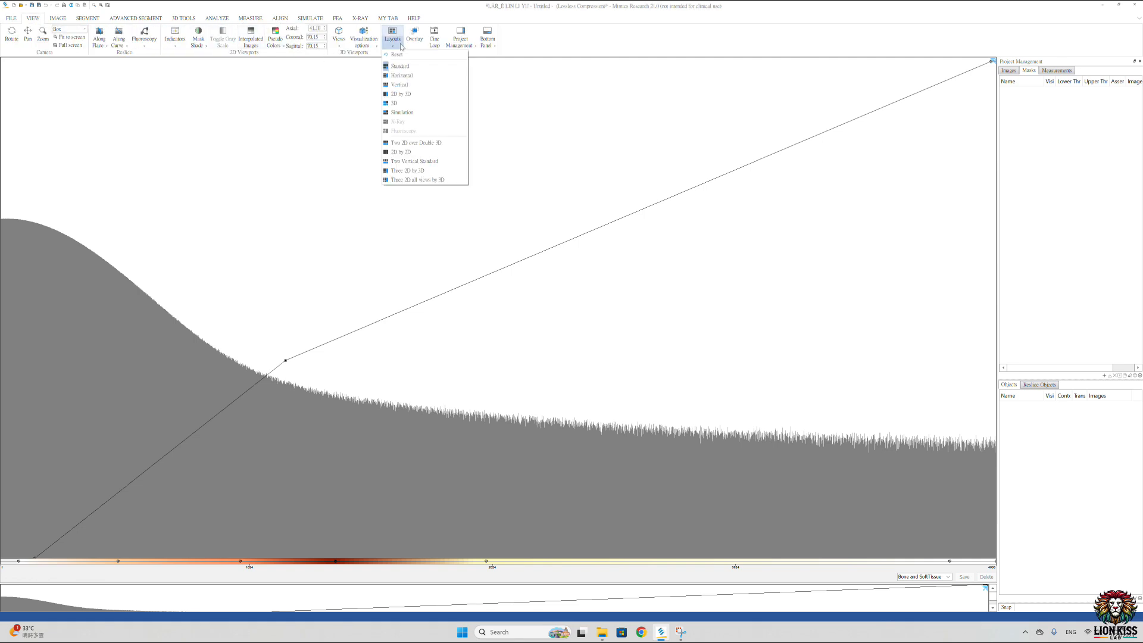
click(410, 112)
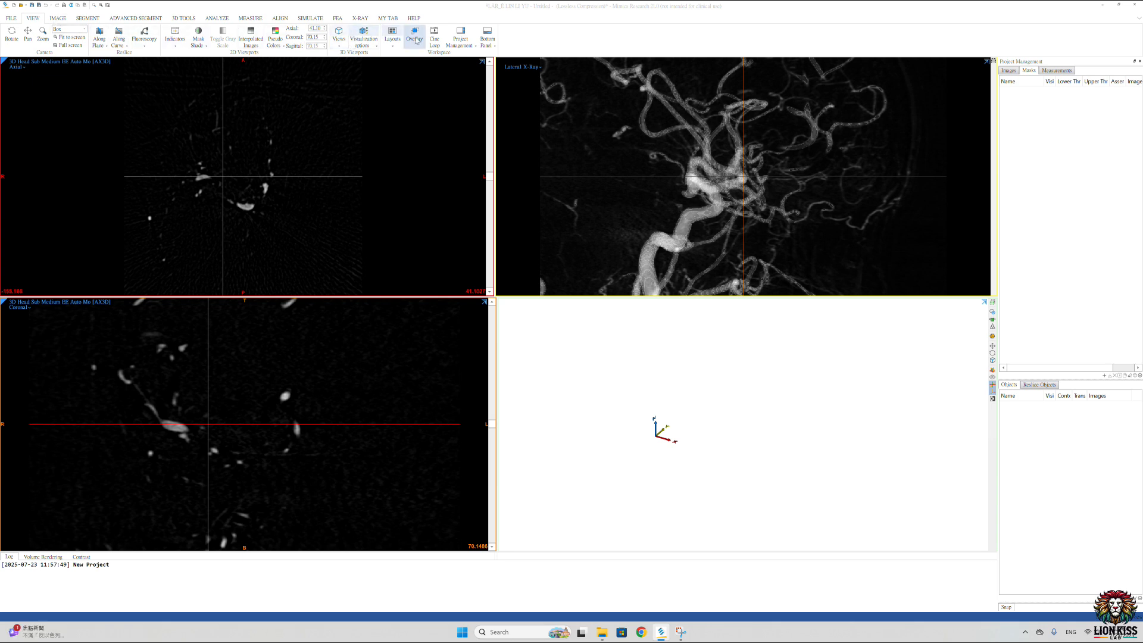
click(392, 37)
click(417, 85)
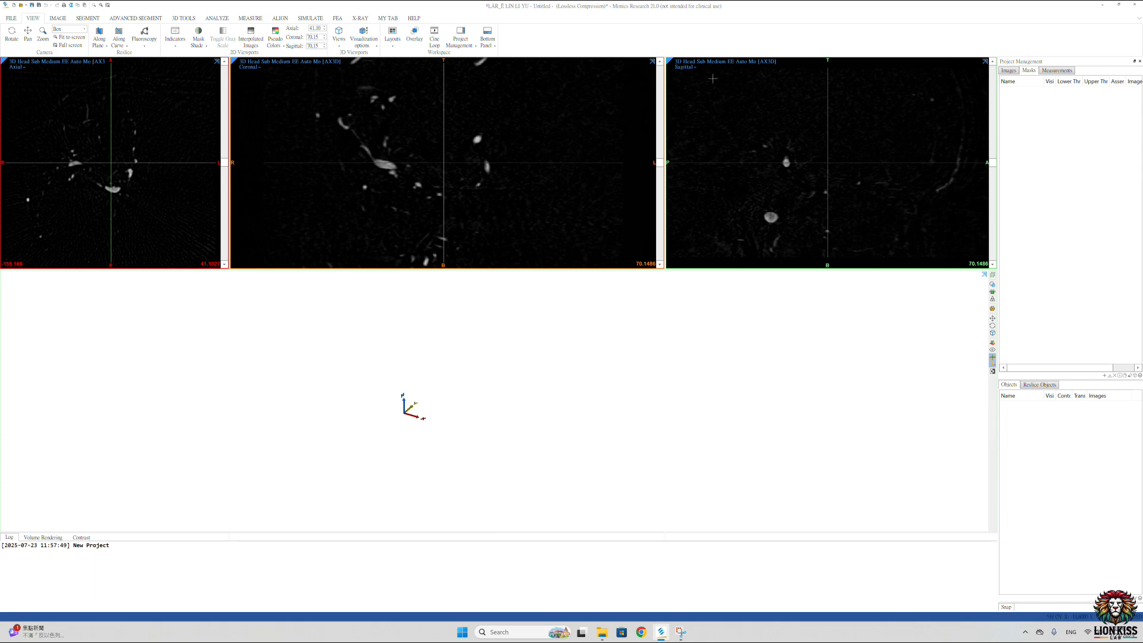
drag(680, 269, 678, 369)
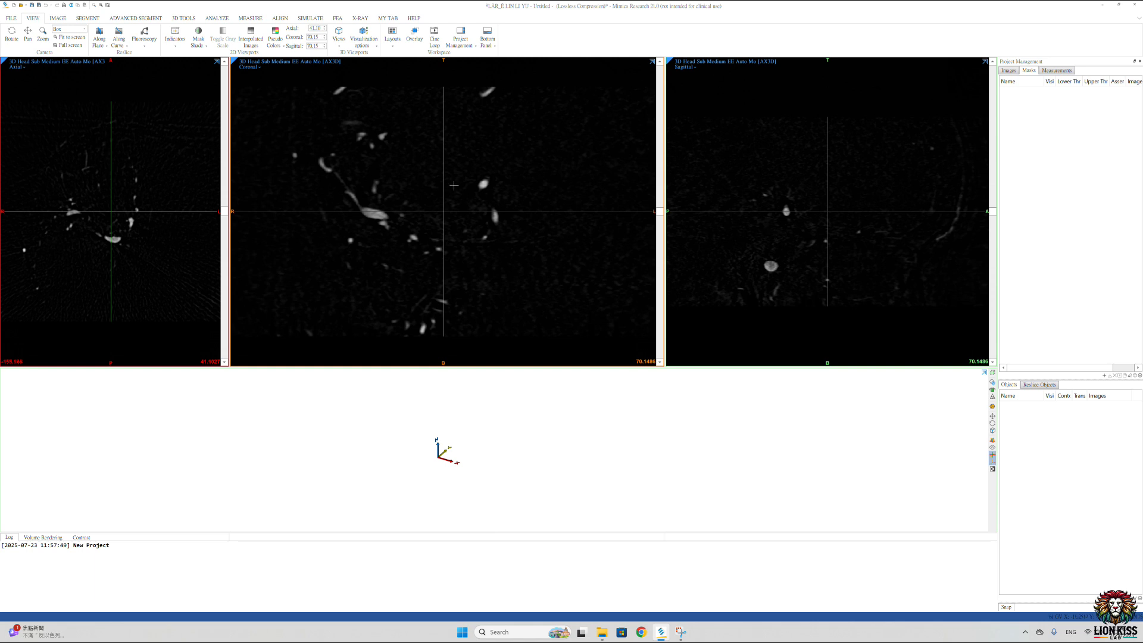
Step: Create a threshold mask of the contrast-filled vessels with a range of 1146 to 9402 GV
click(87, 20)
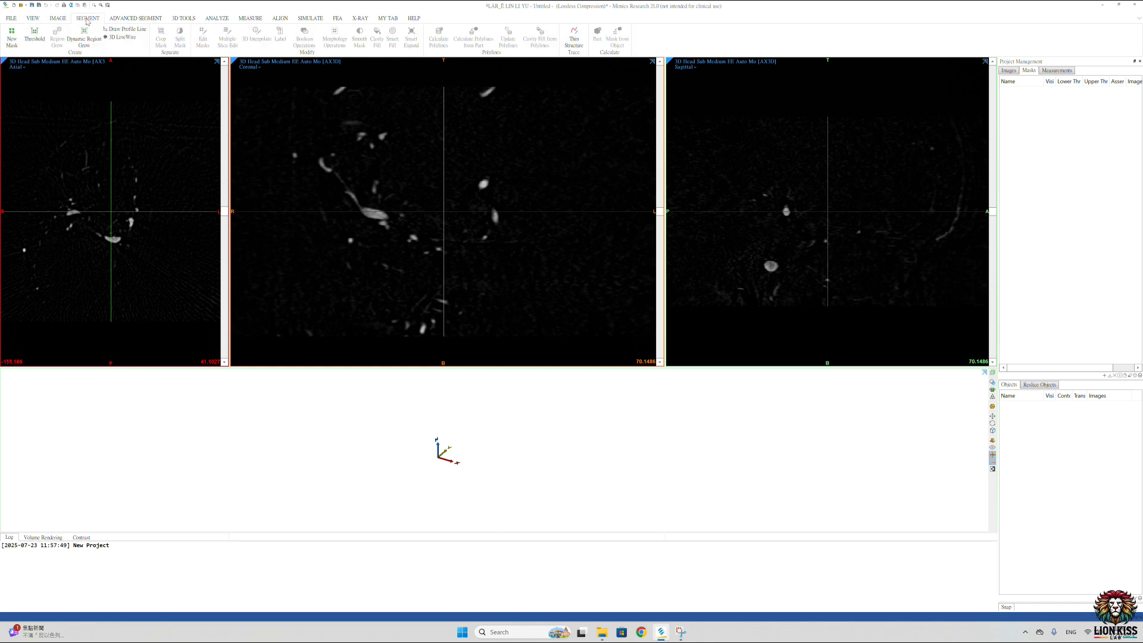
click(34, 36)
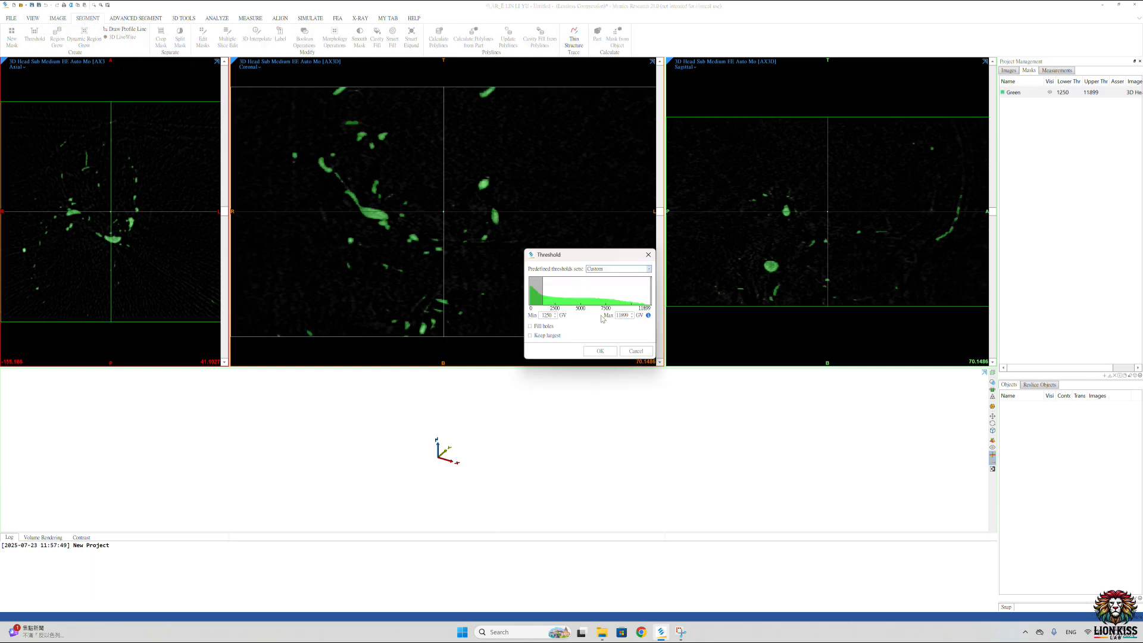
drag(583, 260, 586, 333)
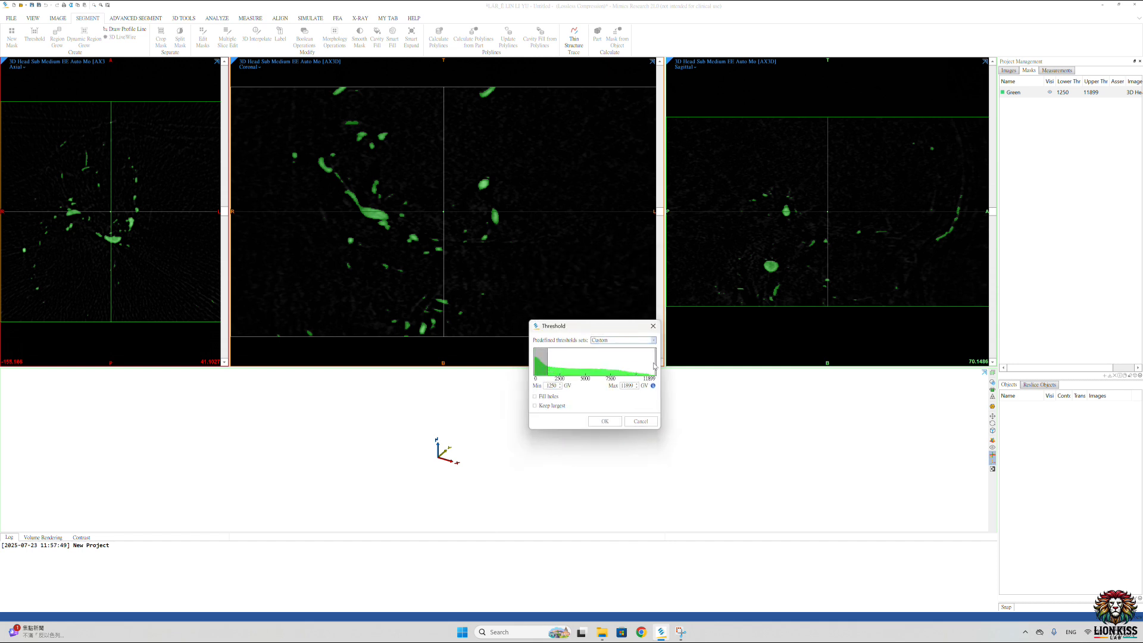
mouse_move(546, 362)
mouse_down()
mouse_move(606, 363)
mouse_move(496, 363)
mouse_move(549, 365)
mouse_up()
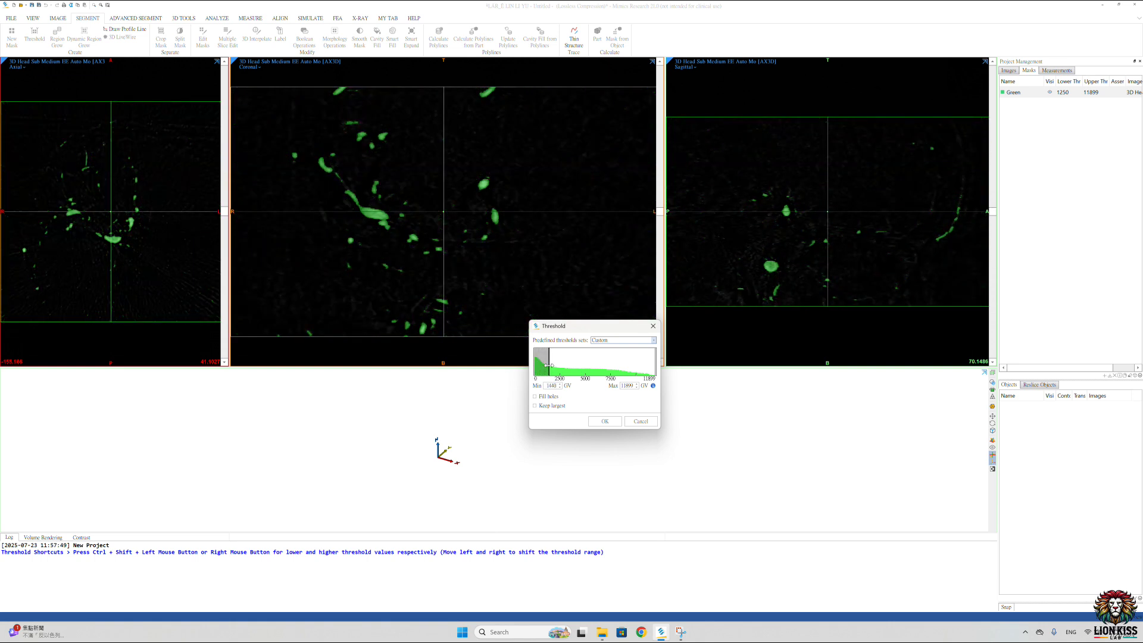
drag(548, 364, 549, 366)
mouse_move(549, 365)
mouse_down()
mouse_move(572, 369)
mouse_move(546, 370)
mouse_up()
drag(651, 367, 594, 369)
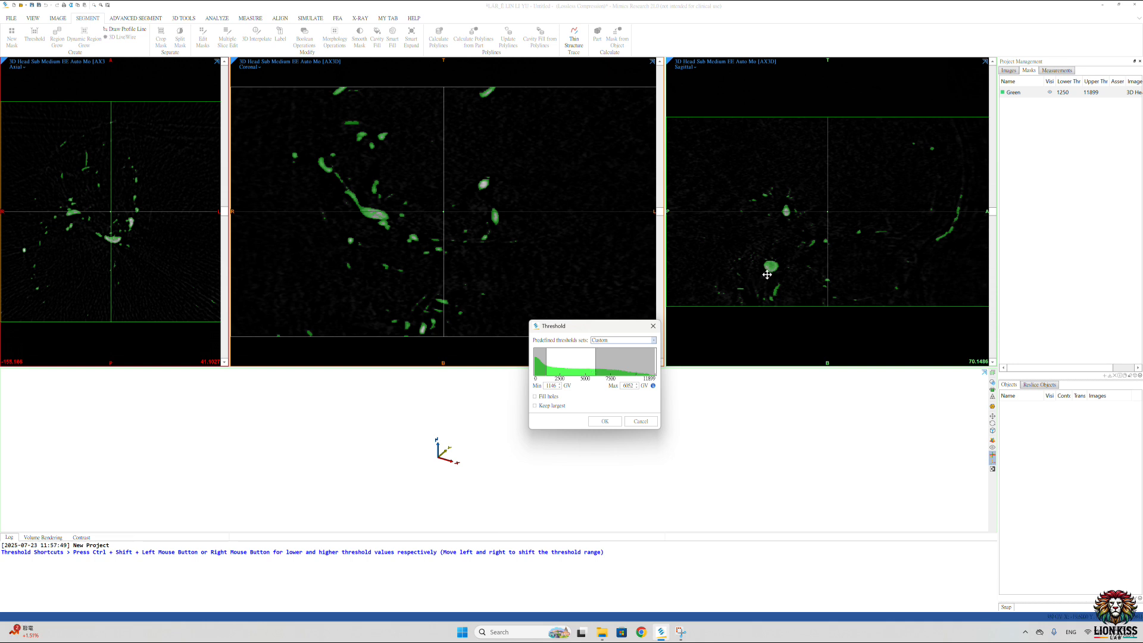
drag(595, 362, 630, 361)
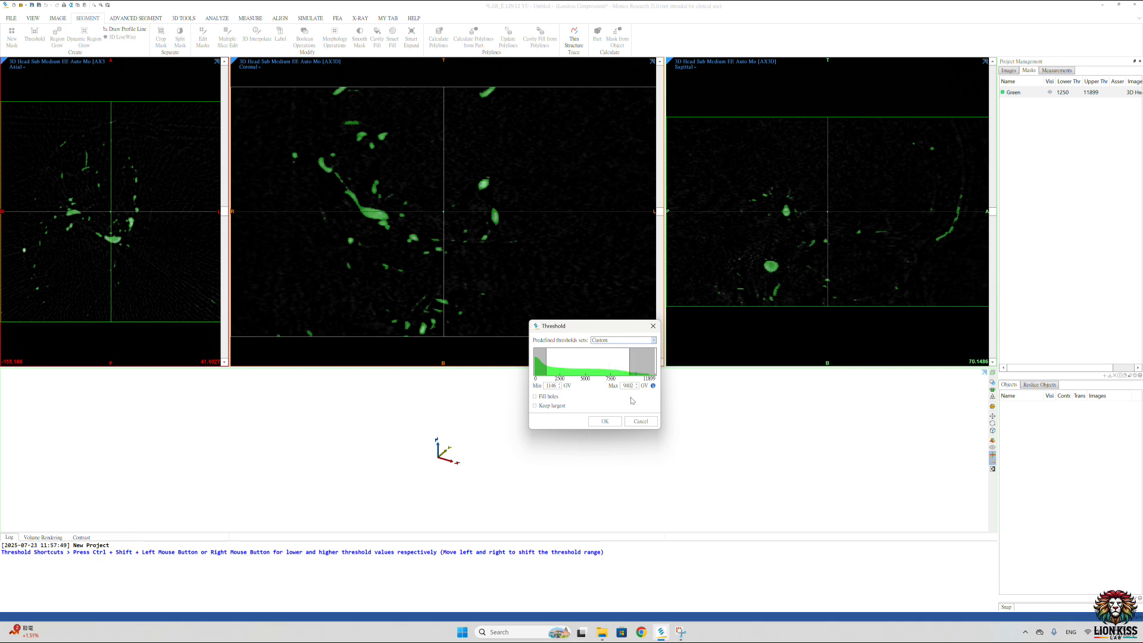
click(606, 422)
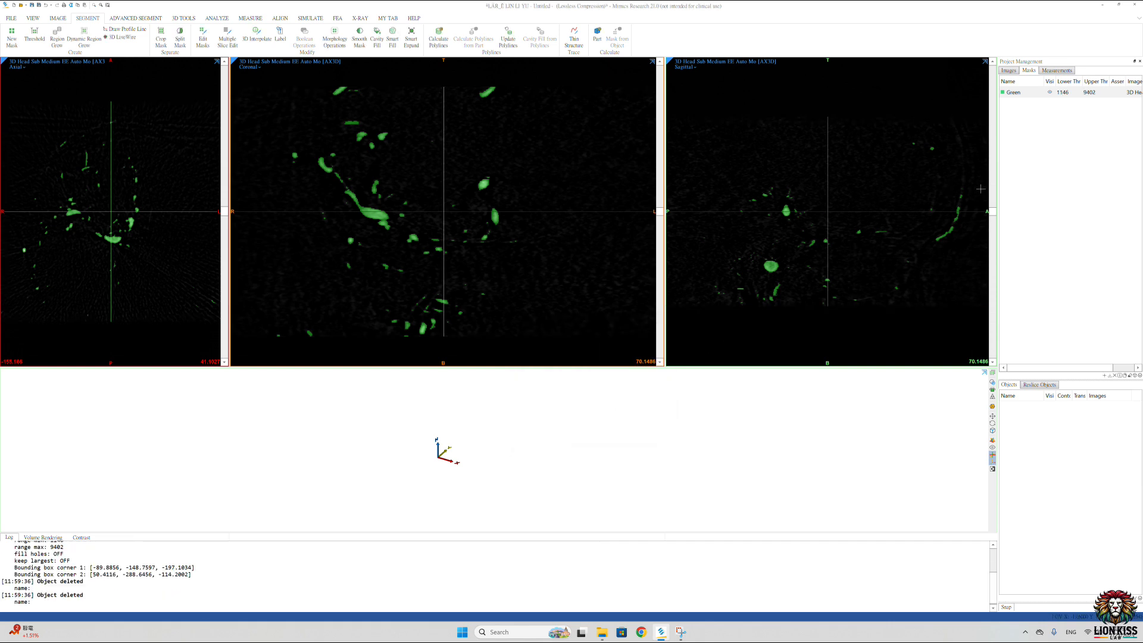
Step: Calculate a 3D part from the Green mask at Optimal quality
click(1031, 93)
right_click(1031, 95)
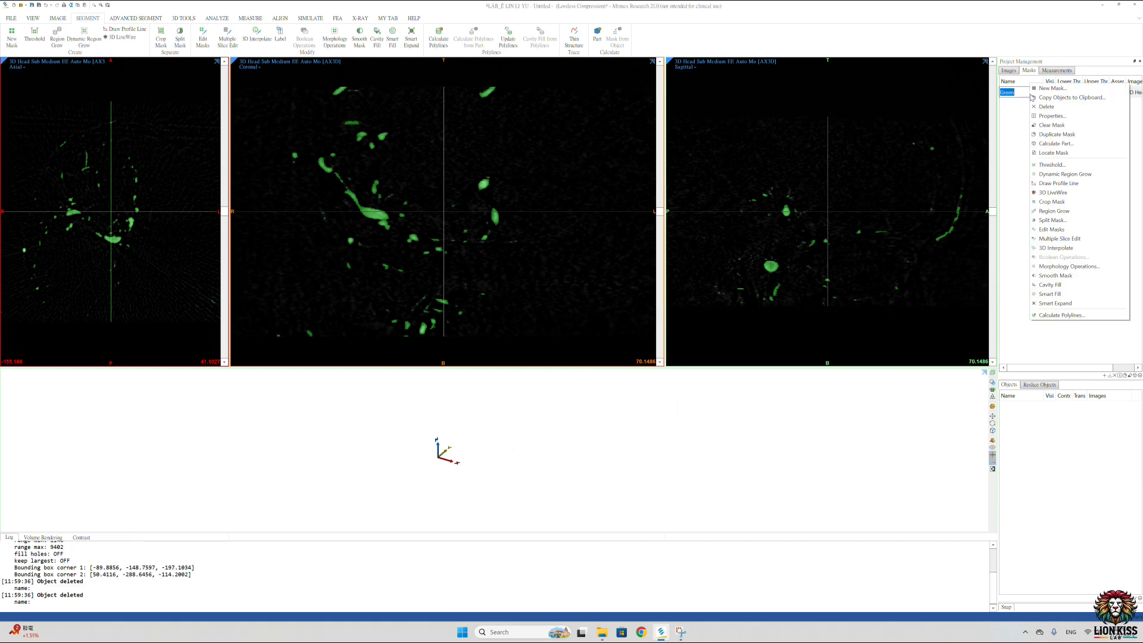
click(1054, 143)
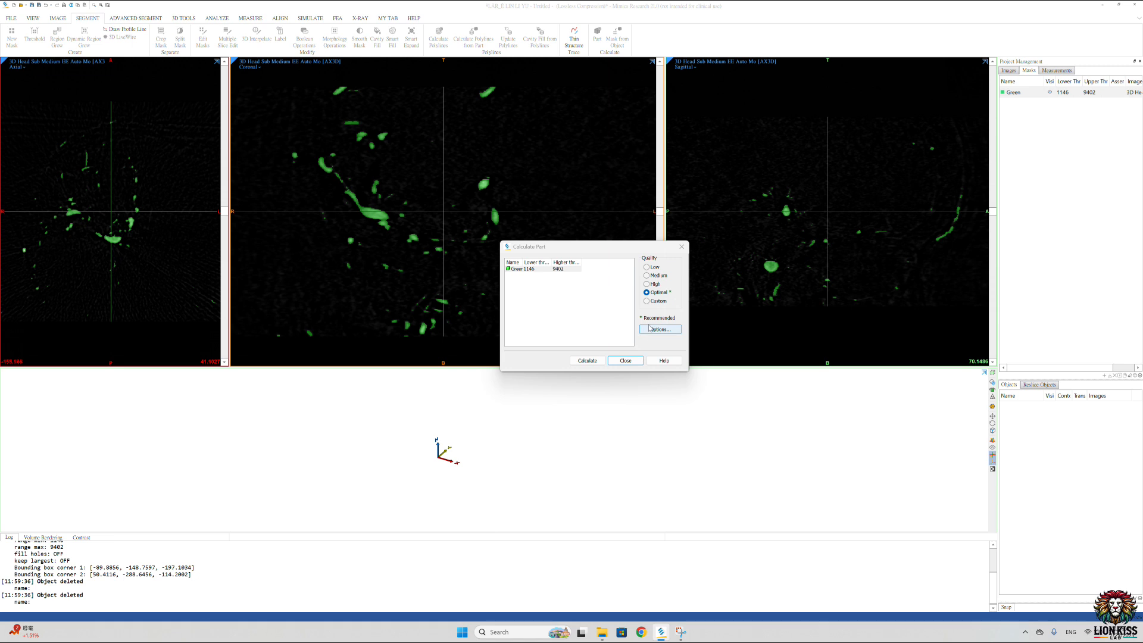
click(587, 361)
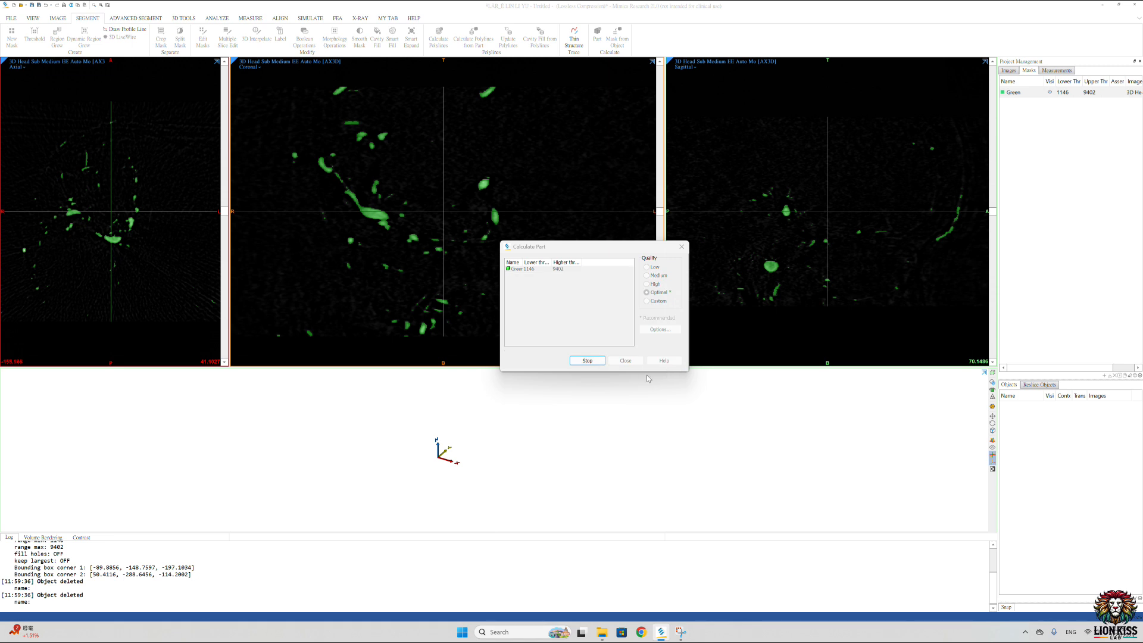
click(1022, 407)
click(1023, 408)
click(1024, 443)
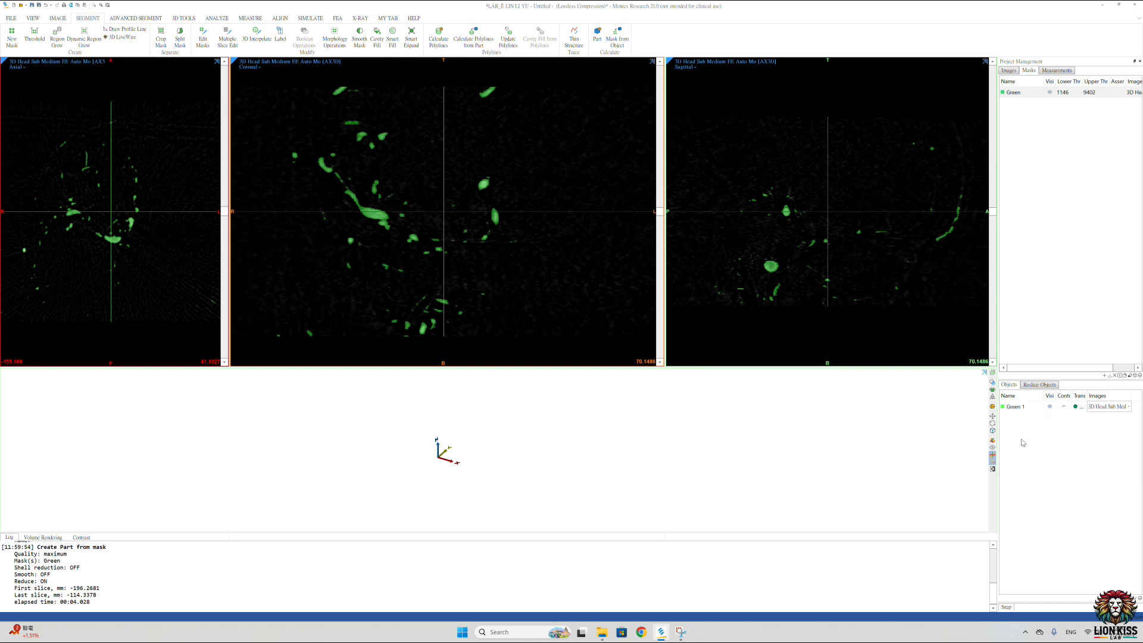
Step: Hide and reshow the calculated vessel part and inspect it in 3D
click(1050, 408)
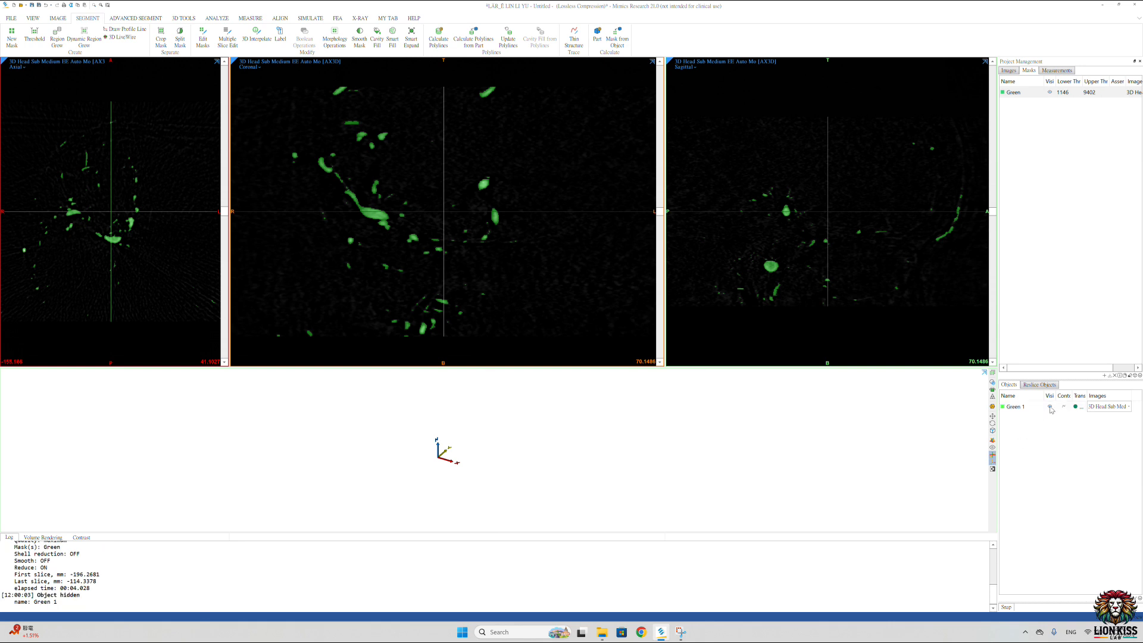
click(1050, 408)
middle_drag(457, 458, 587, 389)
middle_drag(517, 488, 573, 437)
click(566, 477)
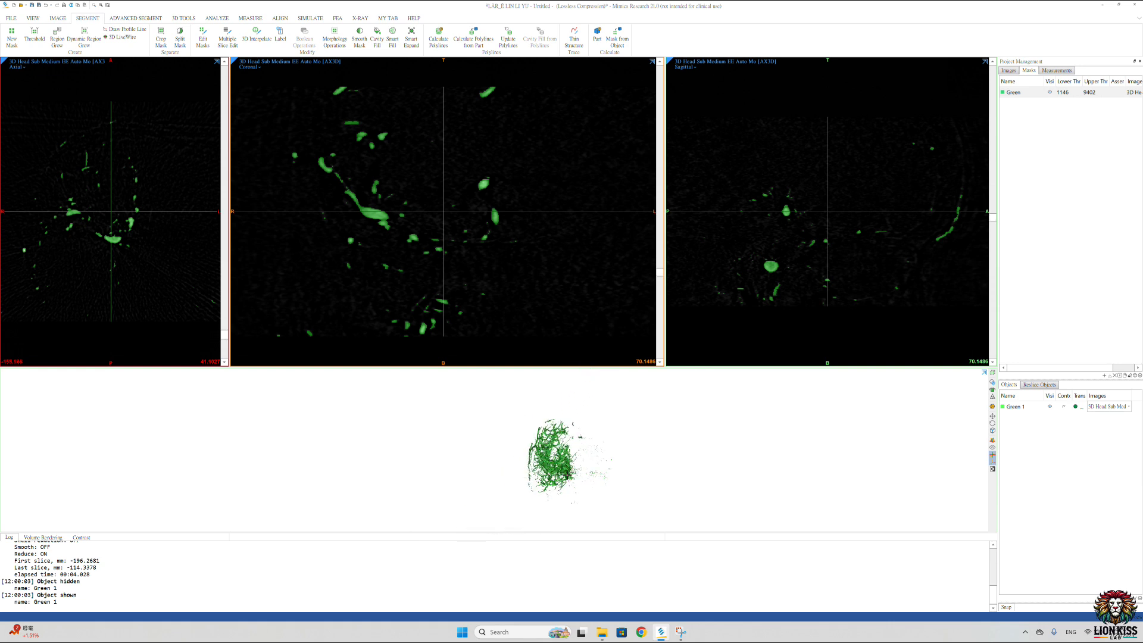
Step: Switch the workspace to the Simulation layout and examine the vessel model from several directions
click(32, 18)
click(392, 37)
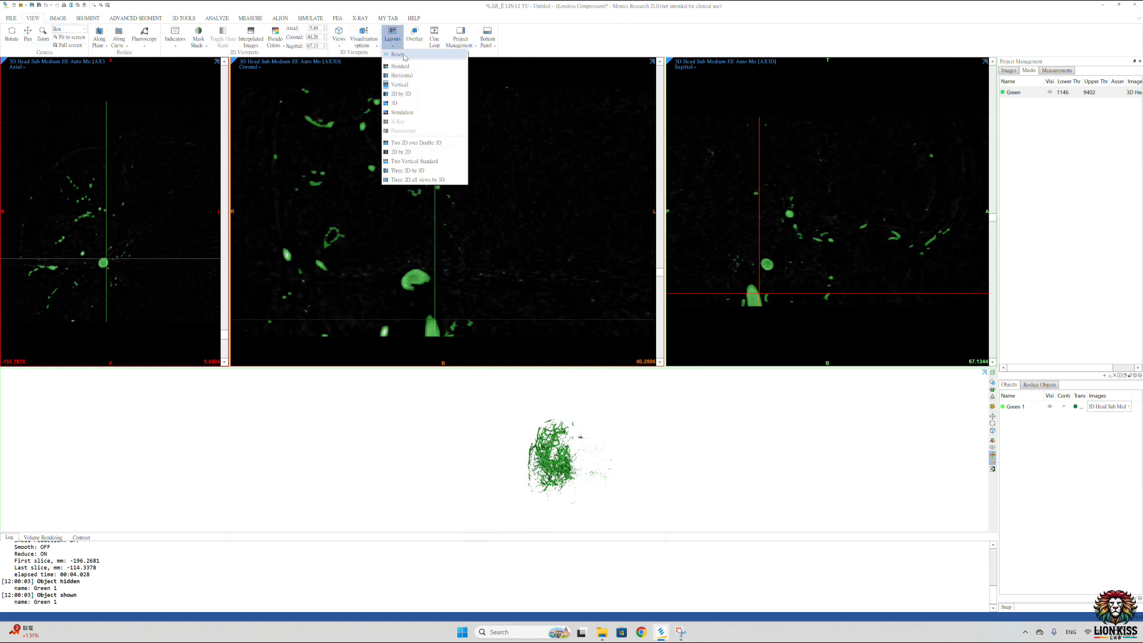
click(402, 111)
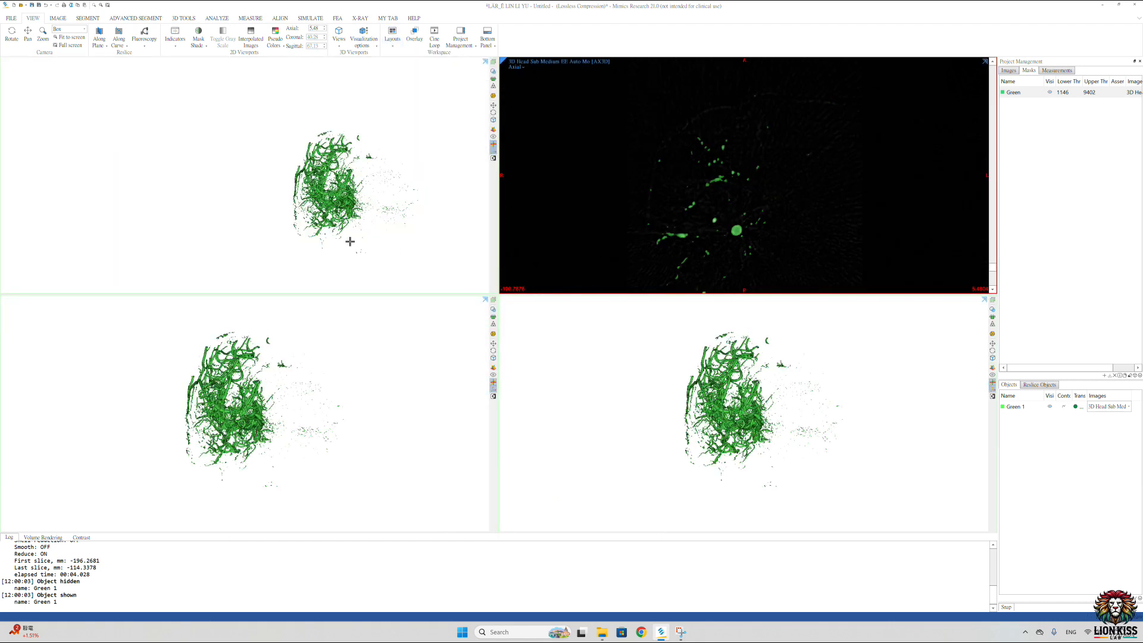
scroll(782, 417, up, 8)
scroll(428, 331, down, 1)
scroll(283, 132, up, 4)
scroll(346, 168, down, 3)
scroll(710, 390, down, 3)
right_drag(710, 389, 688, 506)
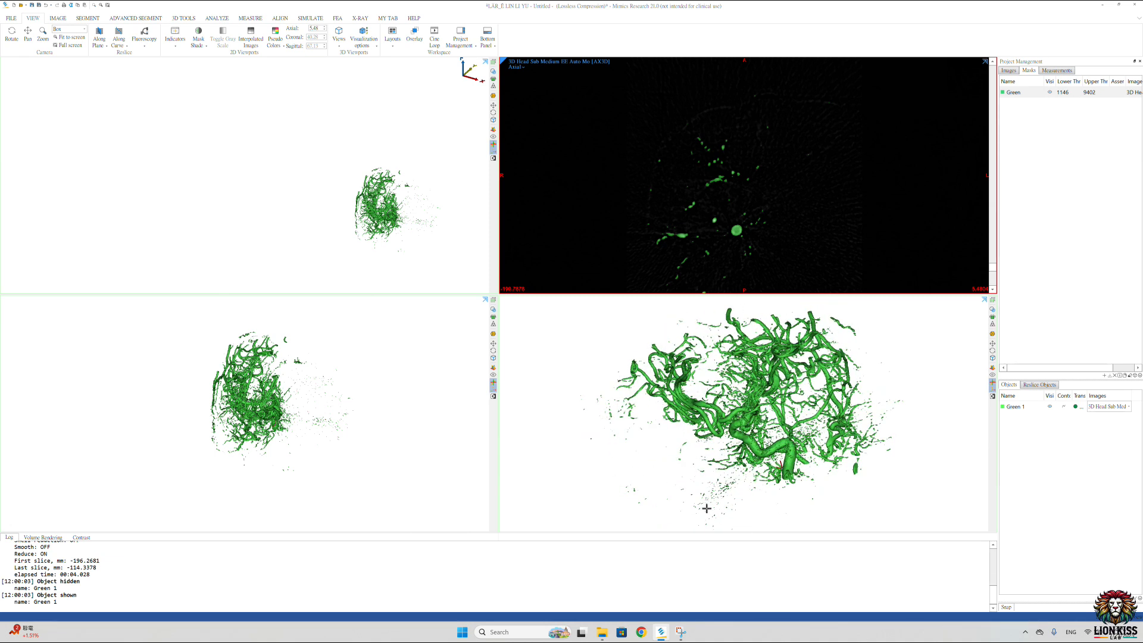
right_drag(775, 425, 868, 347)
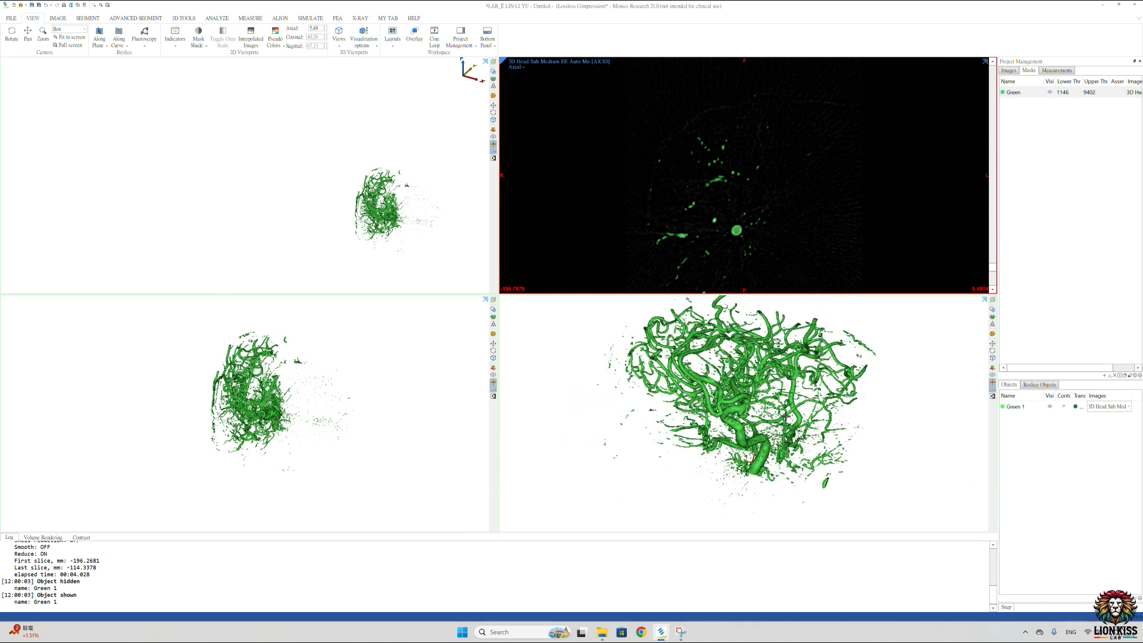
Step: Split the Green 1 part into its two largest parts without keeping the original
click(1016, 408)
right_click(1016, 409)
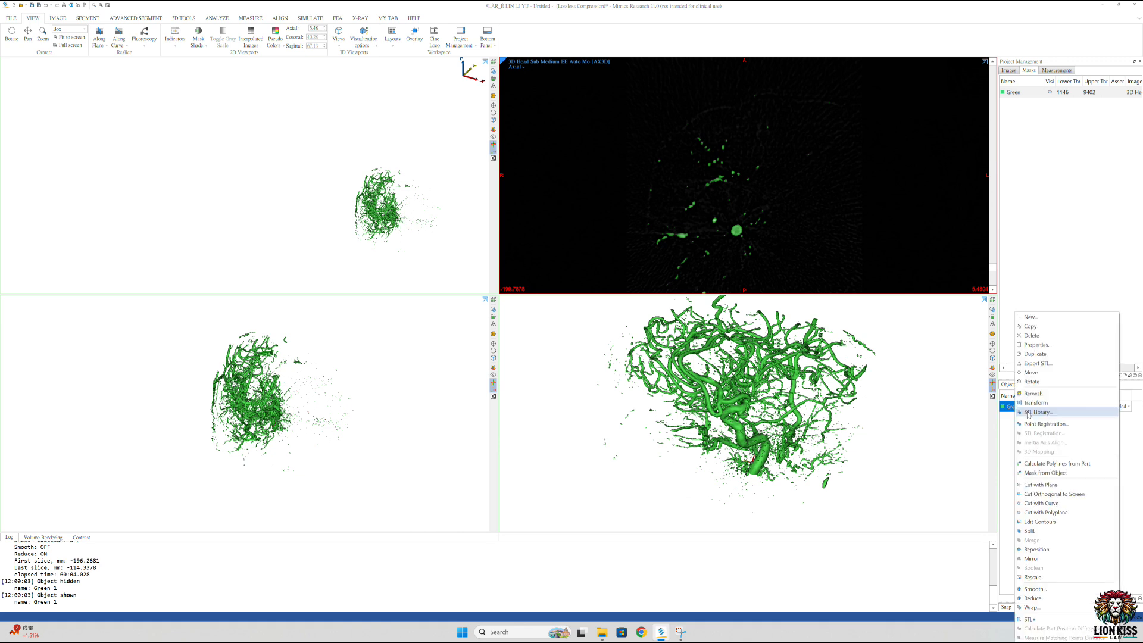
click(1031, 531)
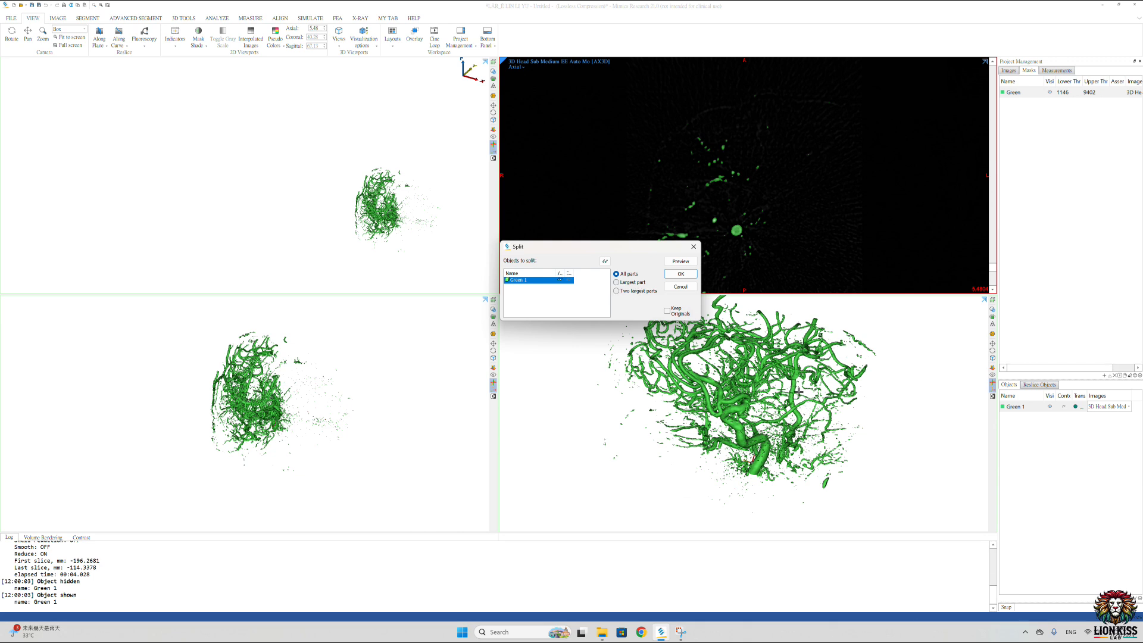
scroll(795, 390, down, 1)
scroll(795, 389, up, 4)
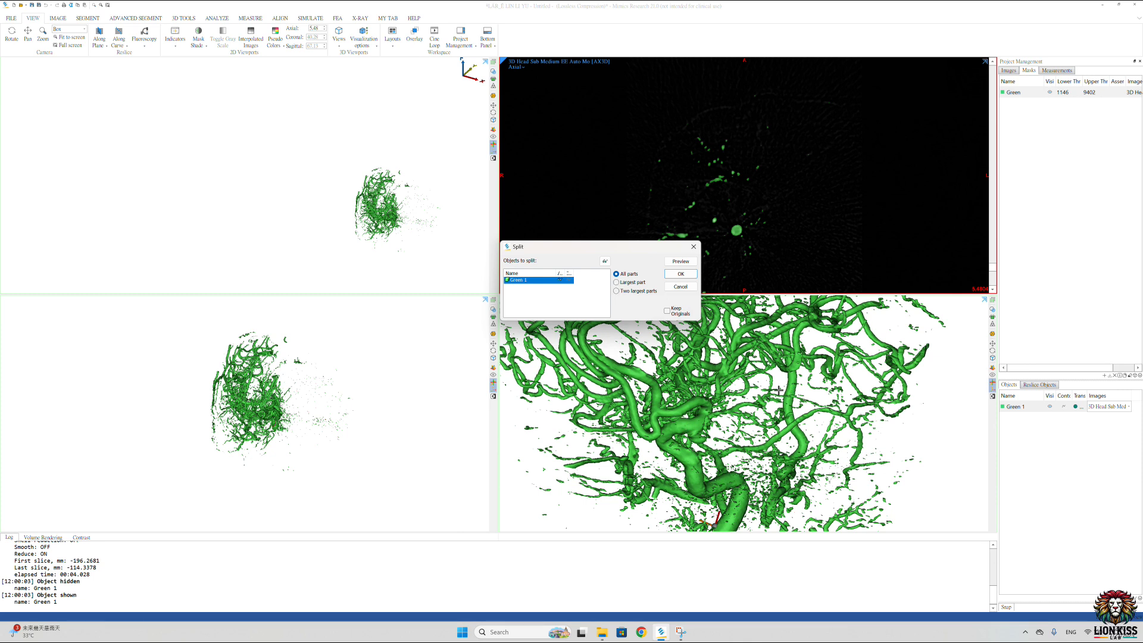
click(616, 291)
click(681, 274)
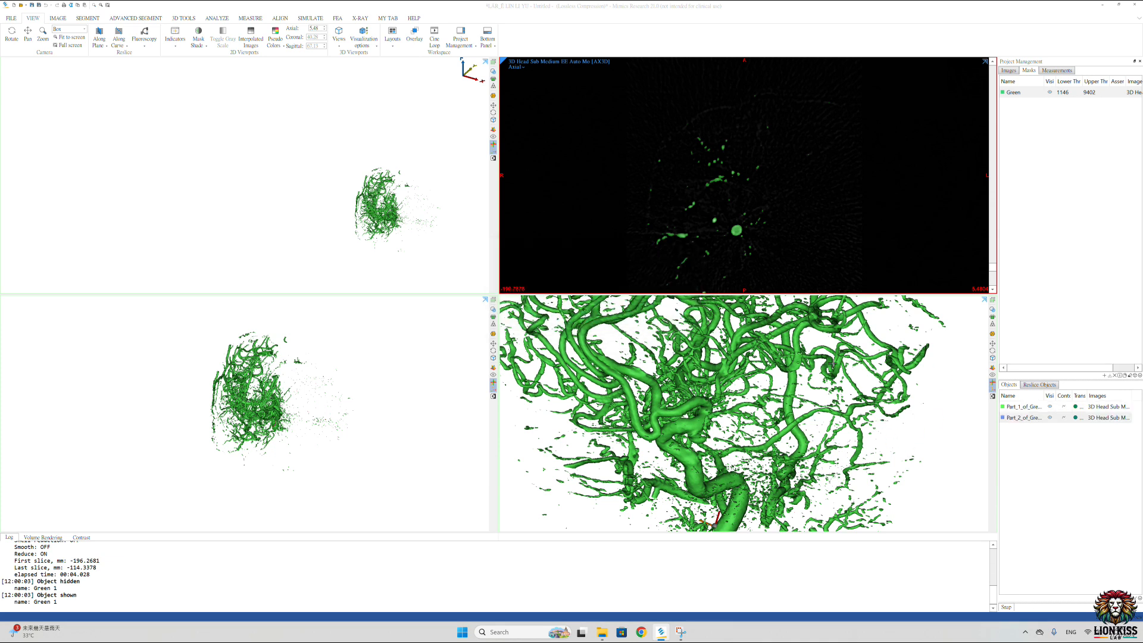
Step: Inspect the two split parts and delete the blue secondary vessel part
right_drag(796, 407, 1049, 468)
click(1021, 419)
right_drag(750, 454, 789, 454)
scroll(789, 453, up, 5)
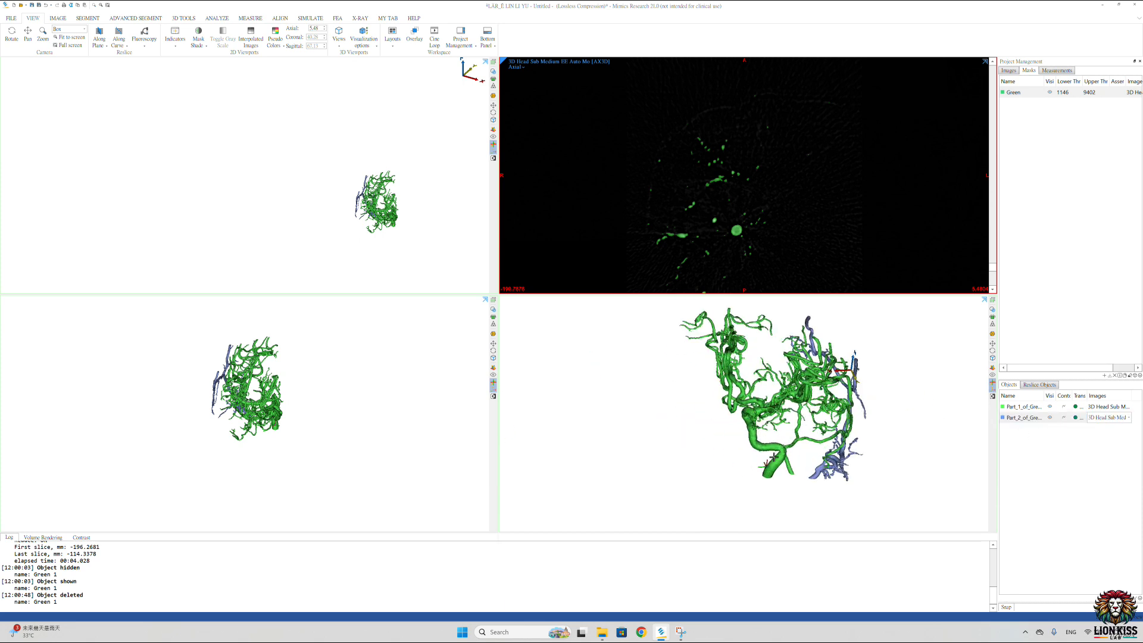
right_drag(756, 461, 766, 391)
click(1025, 420)
right_click(1025, 419)
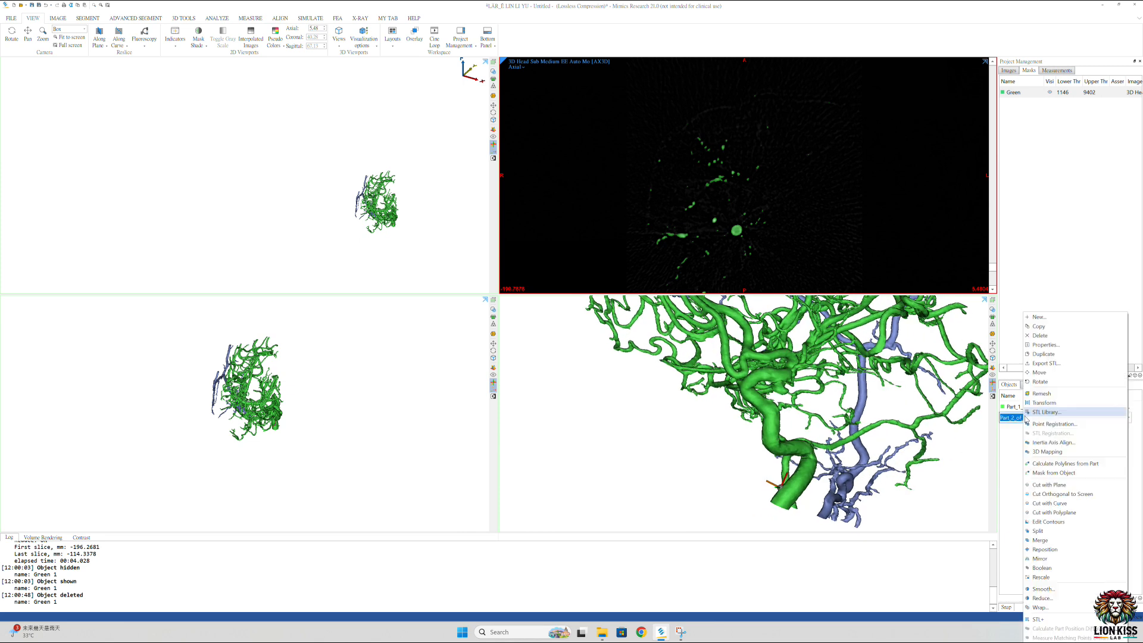
click(1049, 335)
Step: Smooth the remaining vessel part with 5 iterations and a smooth factor of 0.4
ctrl+right_drag(774, 373, 756, 420)
scroll(746, 395, up, 10)
scroll(756, 419, up, 4)
scroll(756, 420, down, 5)
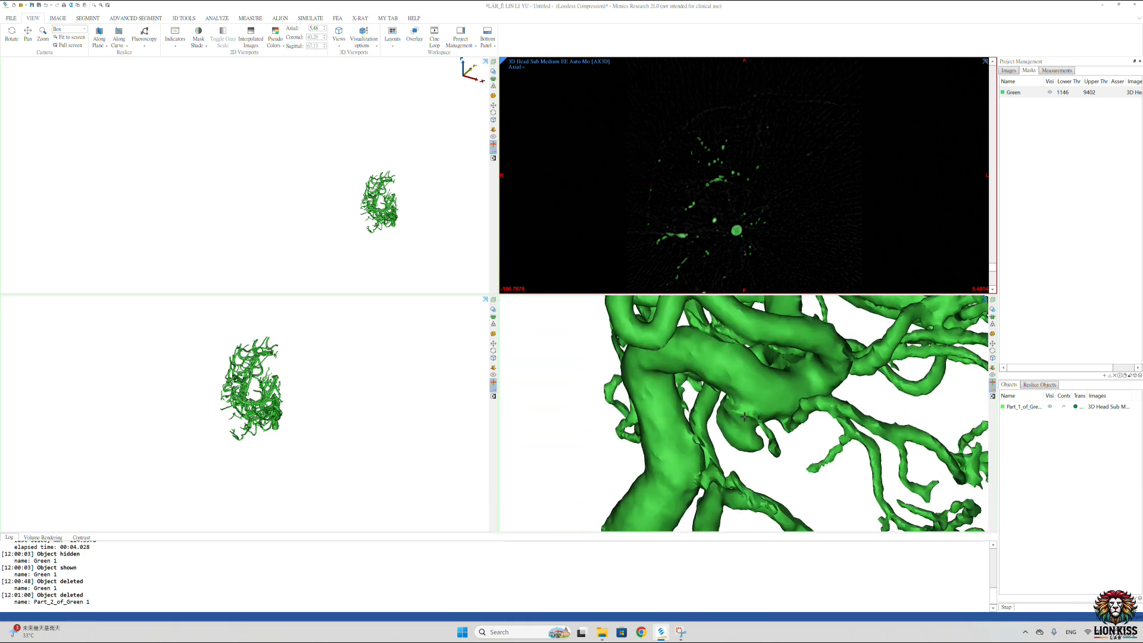
right_click(1025, 409)
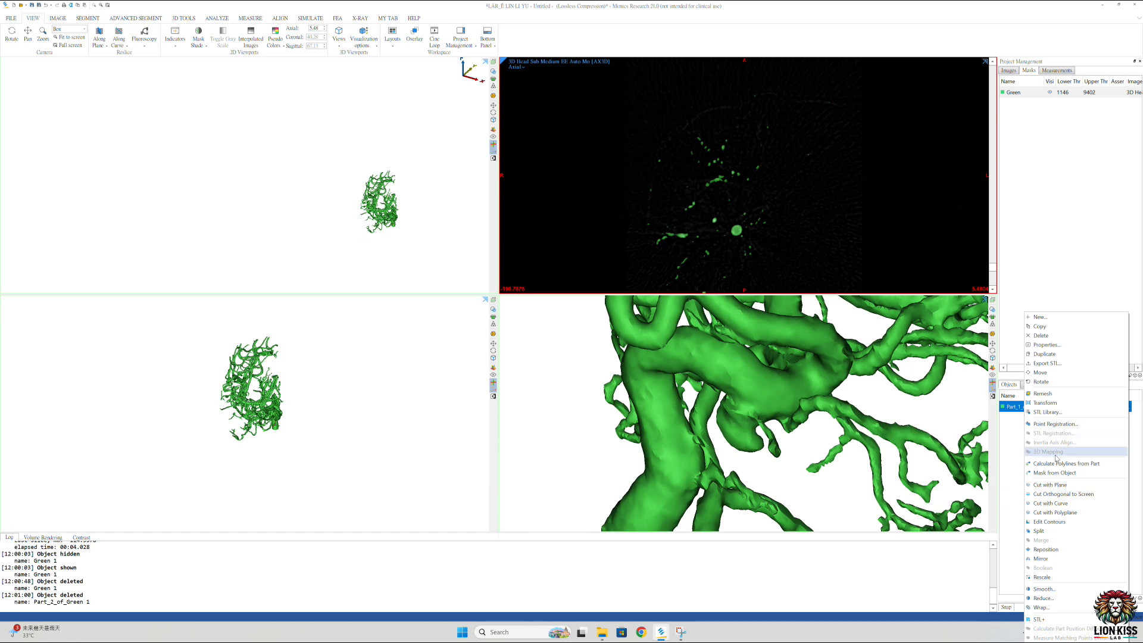
click(1044, 589)
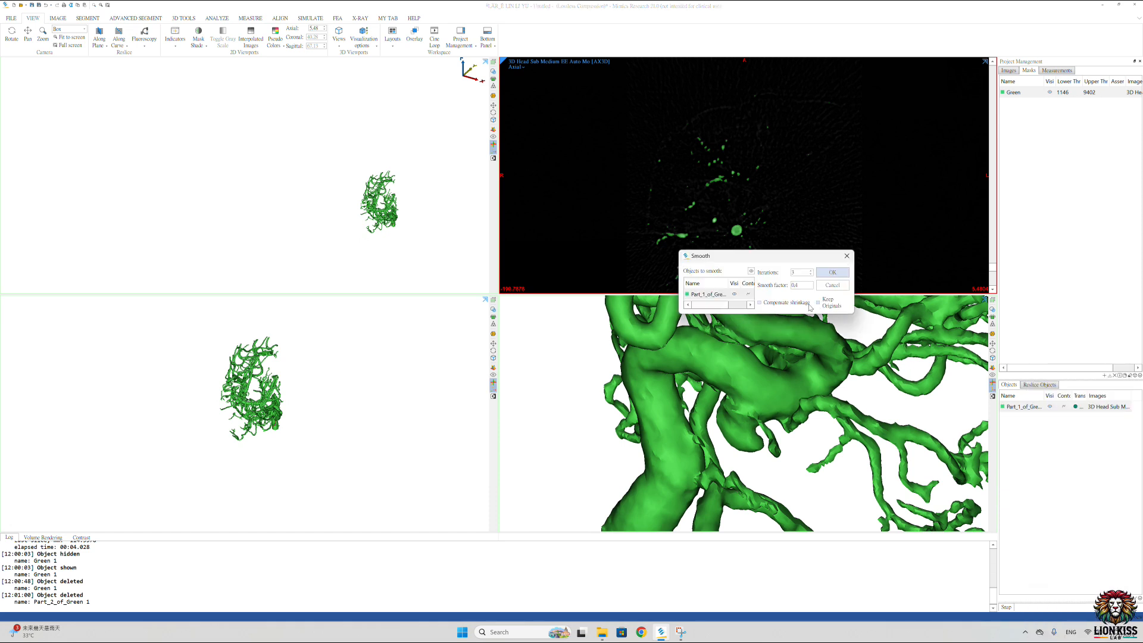
click(798, 272)
click(833, 272)
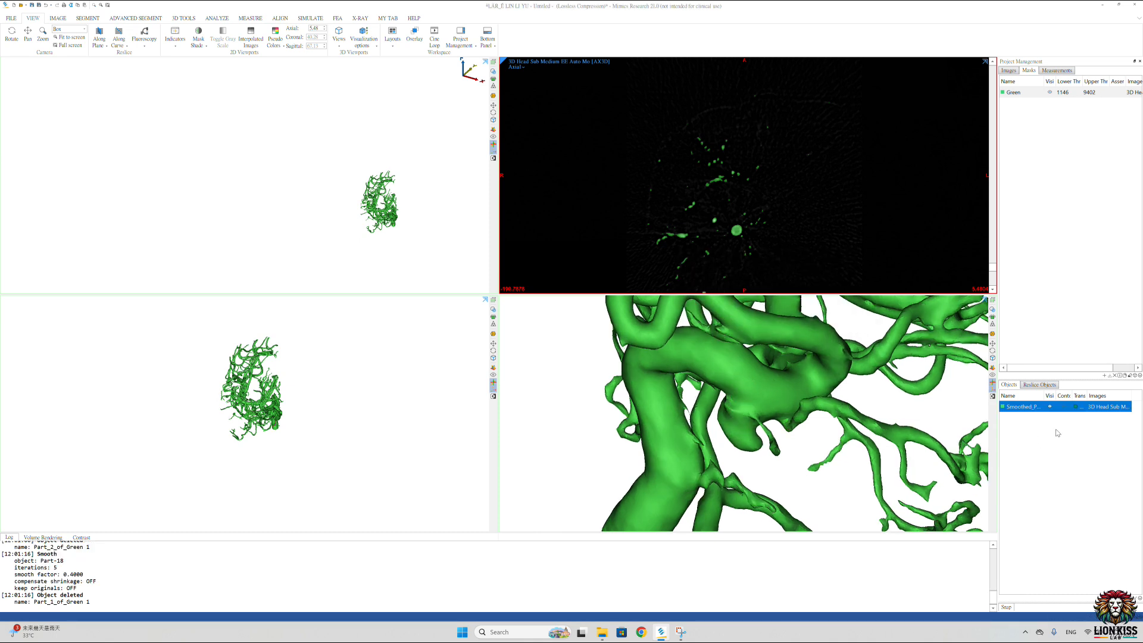
Step: Smooth the vessel part again with 3 iterations and a smooth factor of 0.4
right_click(1019, 409)
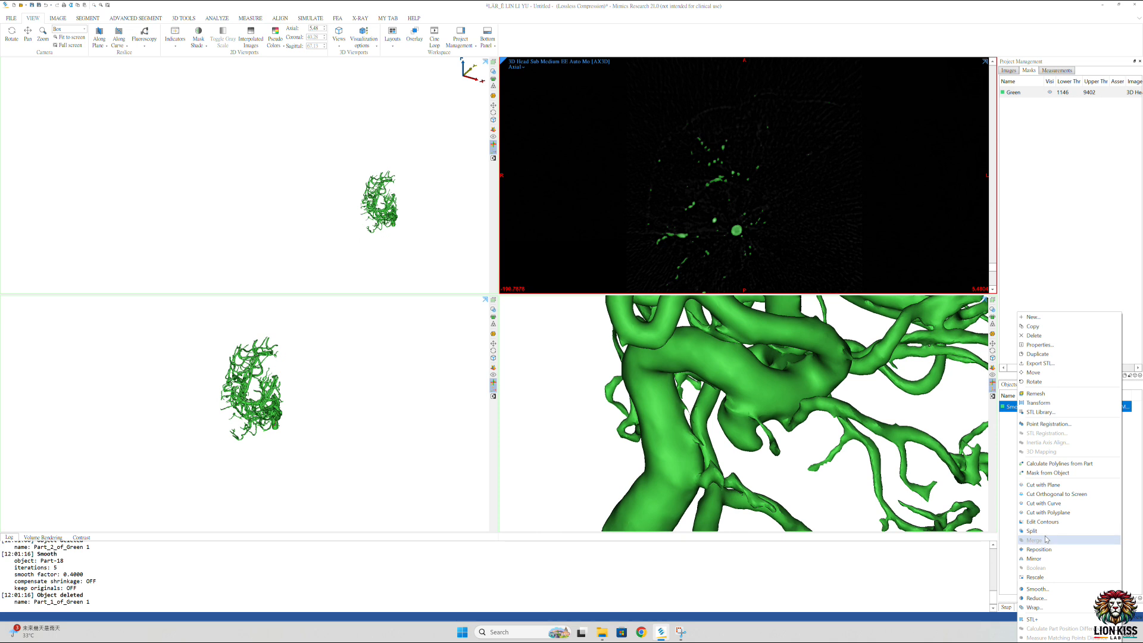
click(1037, 588)
drag(801, 272, 780, 273)
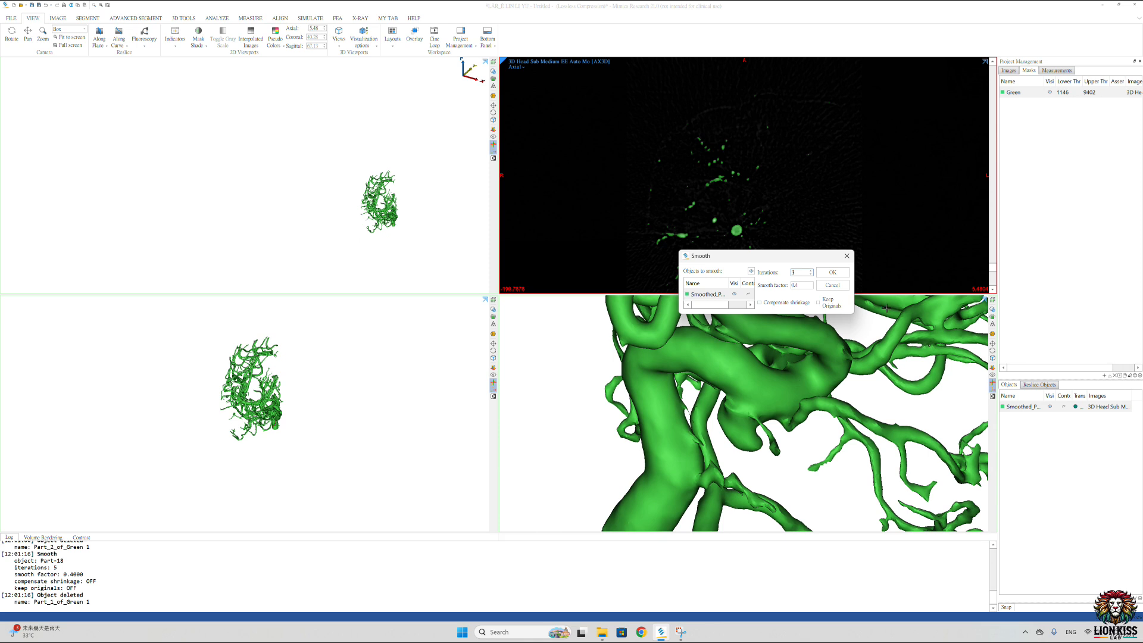
text(3)
click(833, 272)
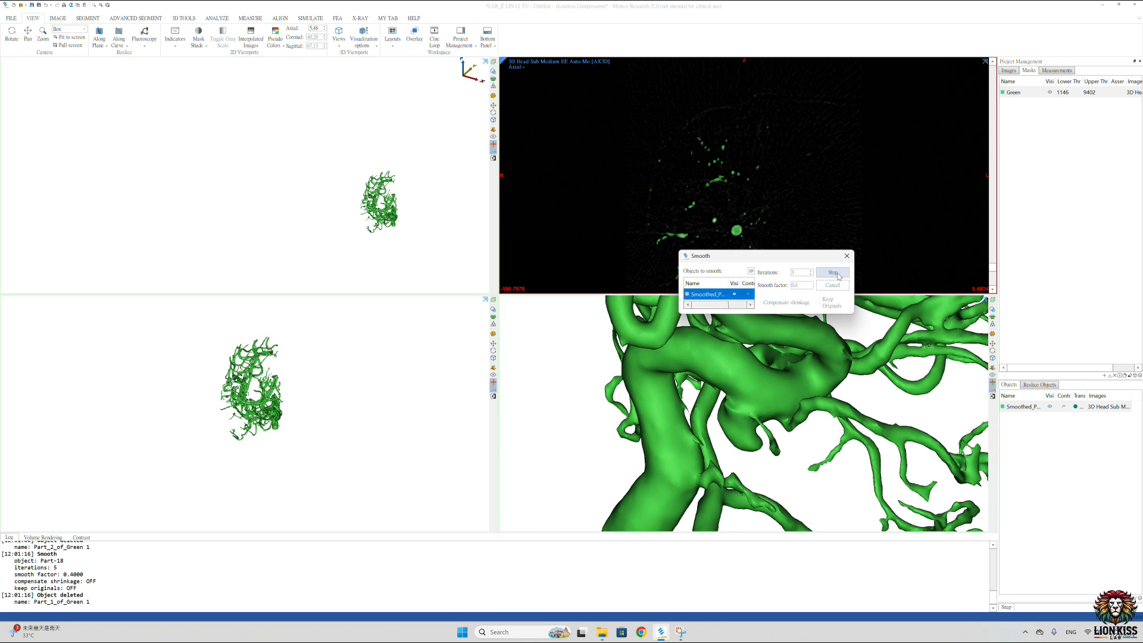
Step: Smooth the vessel part with 15 iterations and a smooth factor of 0.4
right_click(1041, 407)
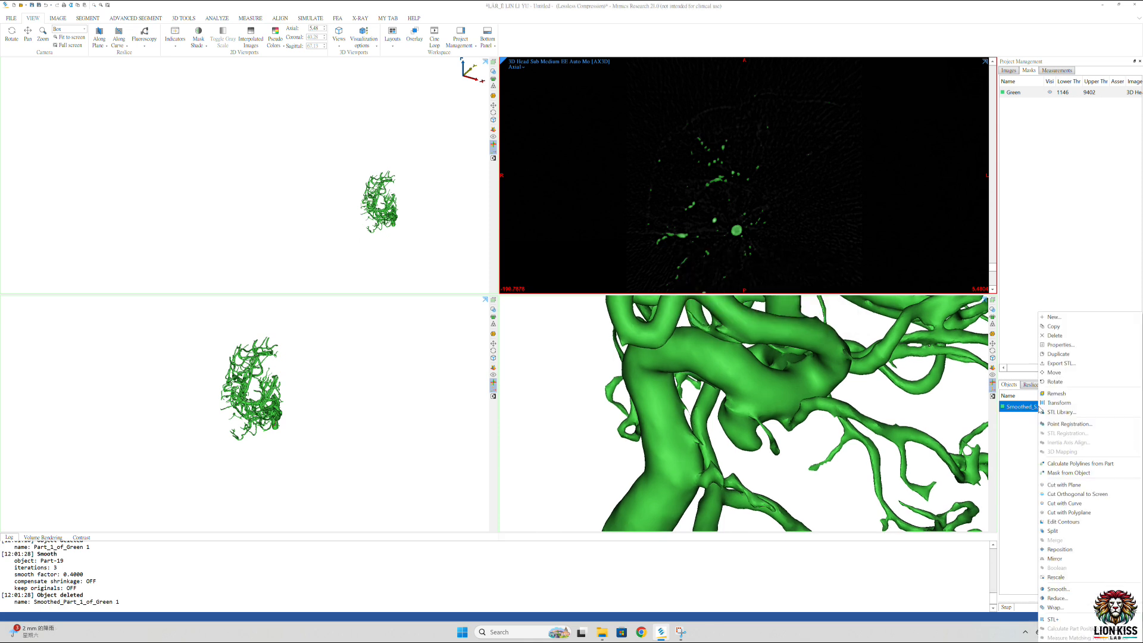
click(1066, 589)
double_click(797, 273)
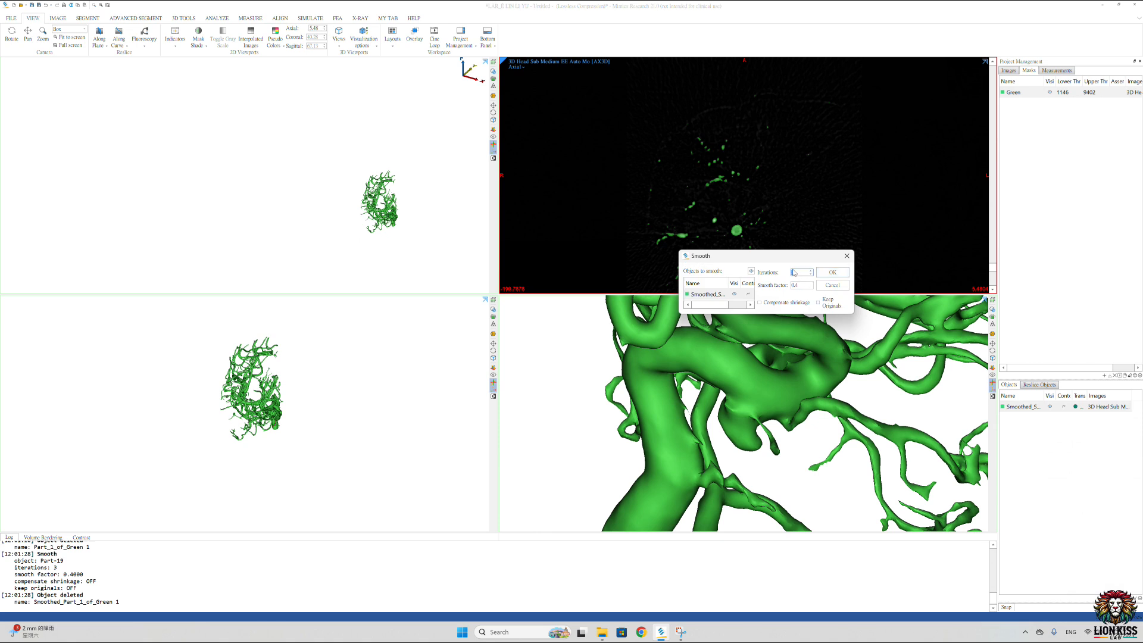
text(15)
click(833, 273)
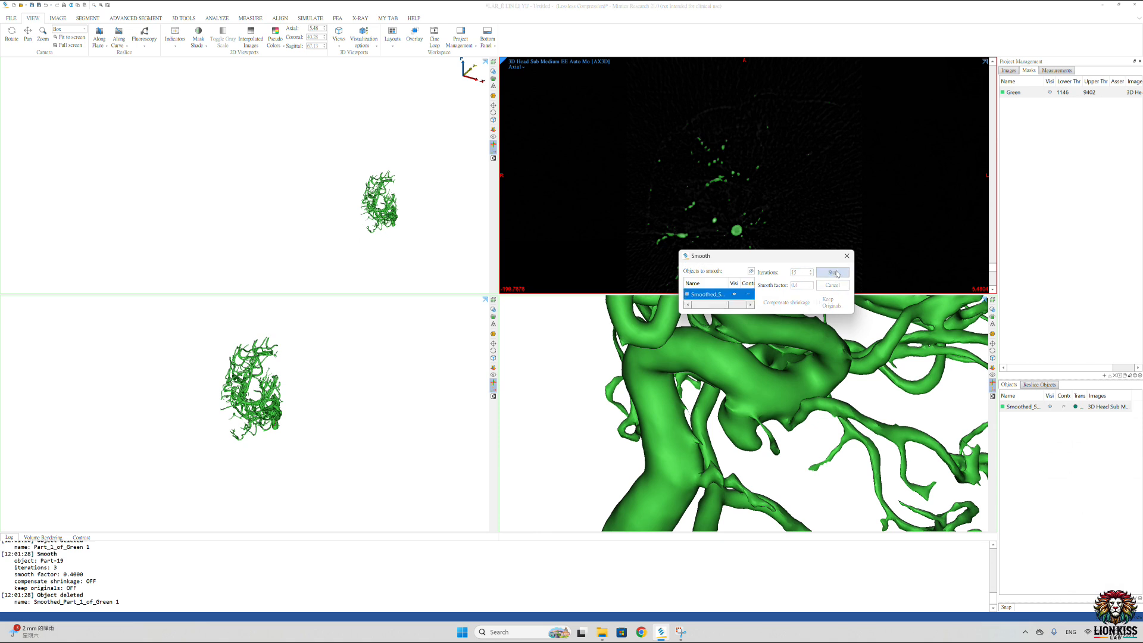
Step: Apply one more smoothing of 3 iterations at smooth factor 0.4 and inspect the whole vessel tree
right_click(1024, 412)
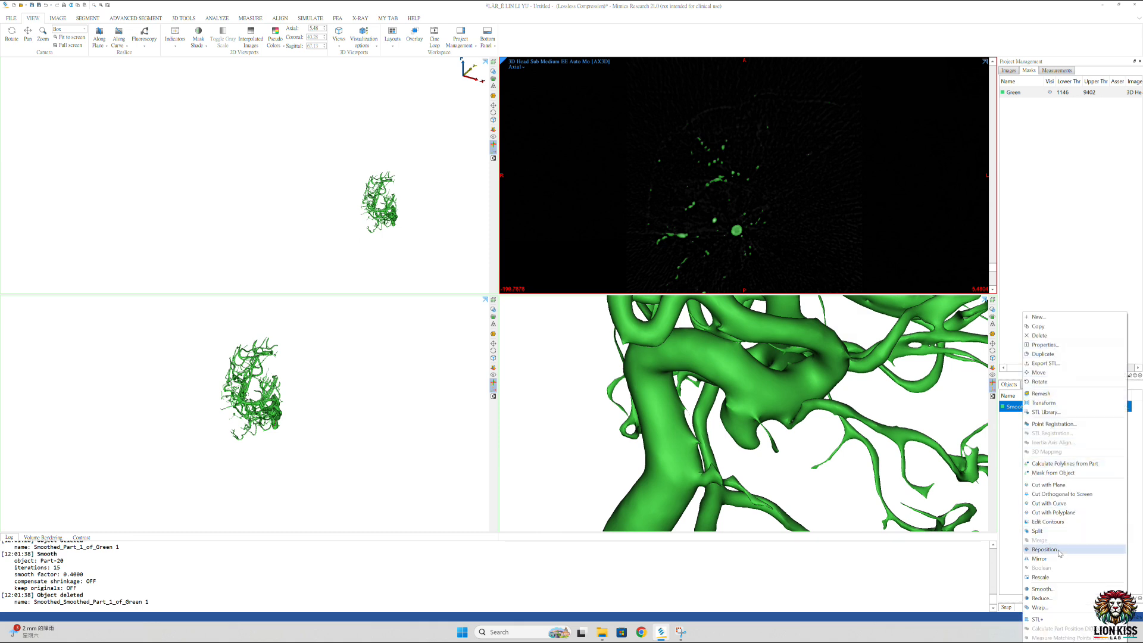
click(1043, 589)
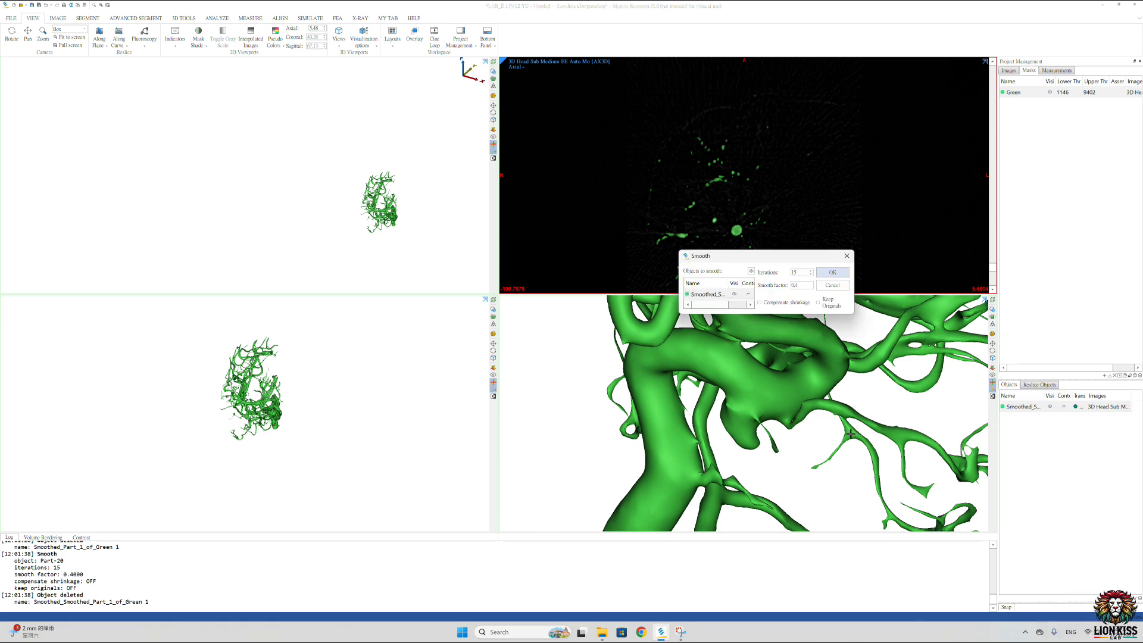
click(798, 273)
text(3)
click(833, 273)
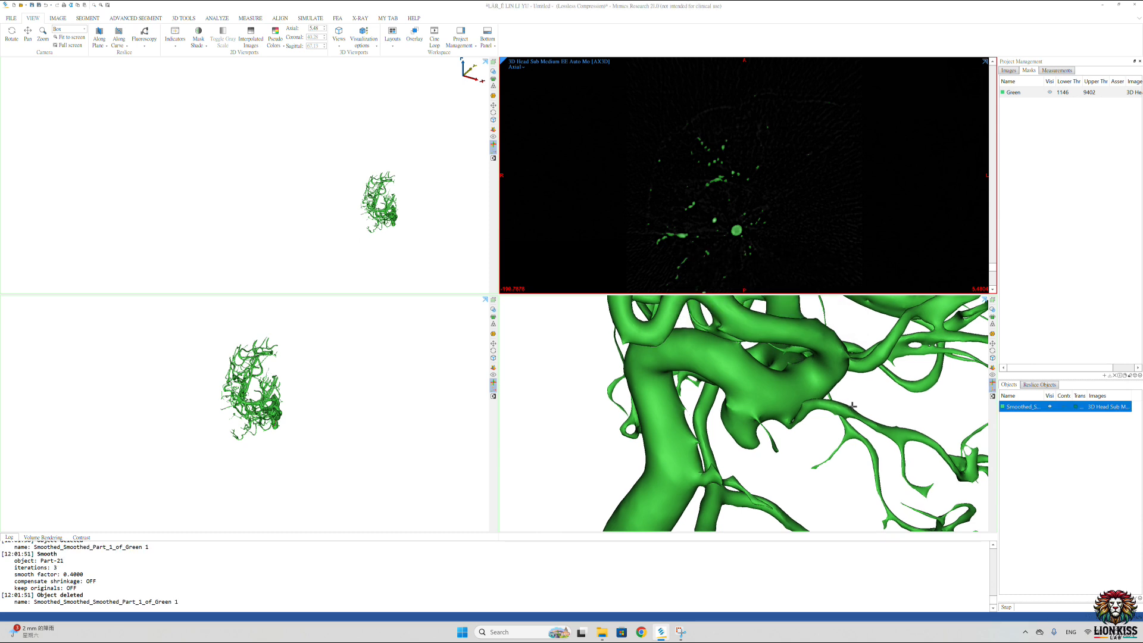
scroll(808, 391, down, 5)
right_drag(807, 392, 792, 339)
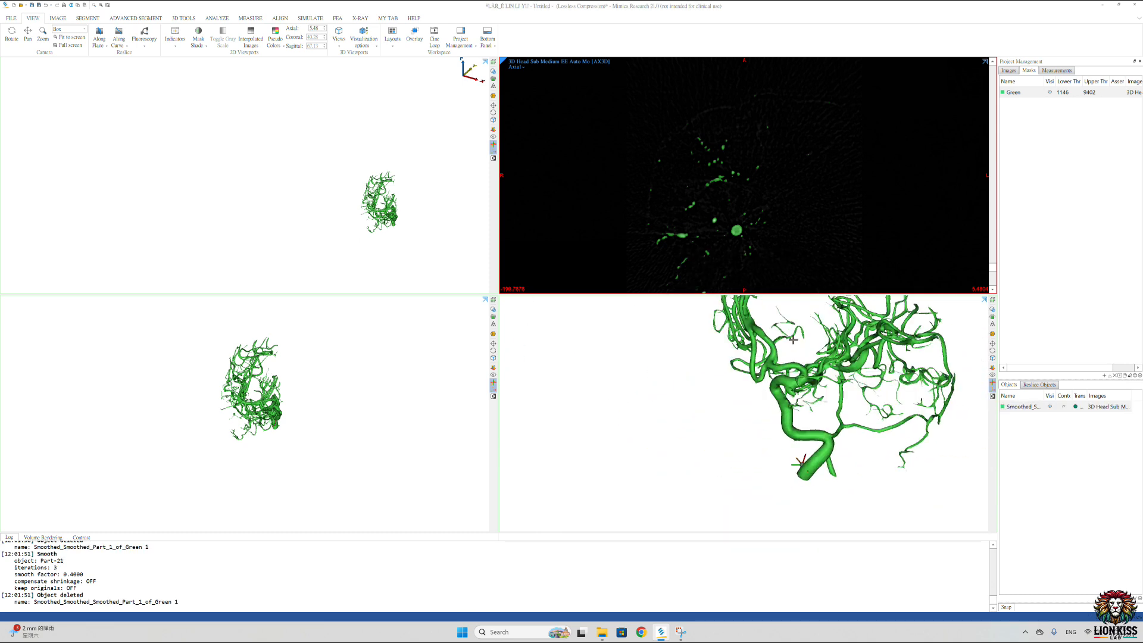
Step: Export the smoothed vessel part as an STL file named STL Mimics in the test2 folder on the Desktop
right_click(1016, 411)
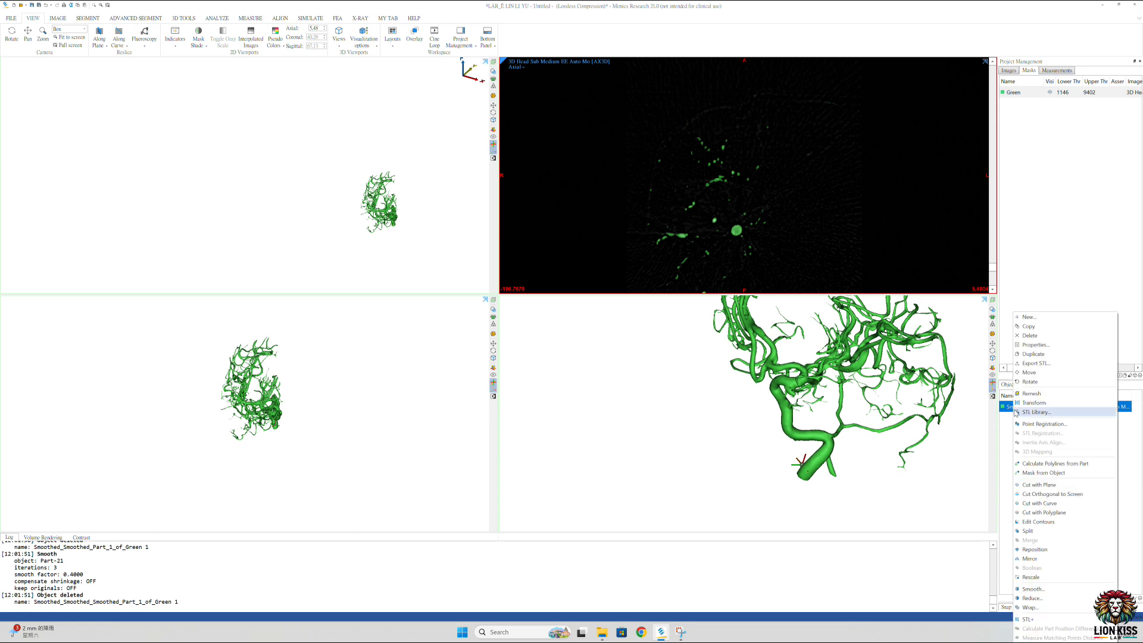
click(1039, 363)
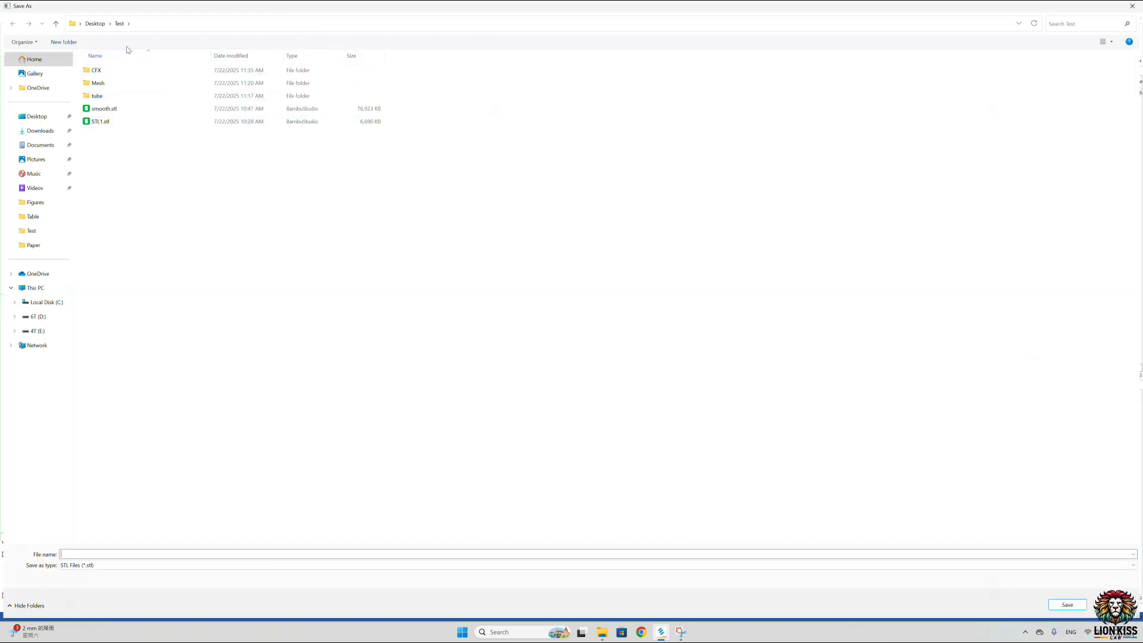
click(96, 26)
double_click(194, 141)
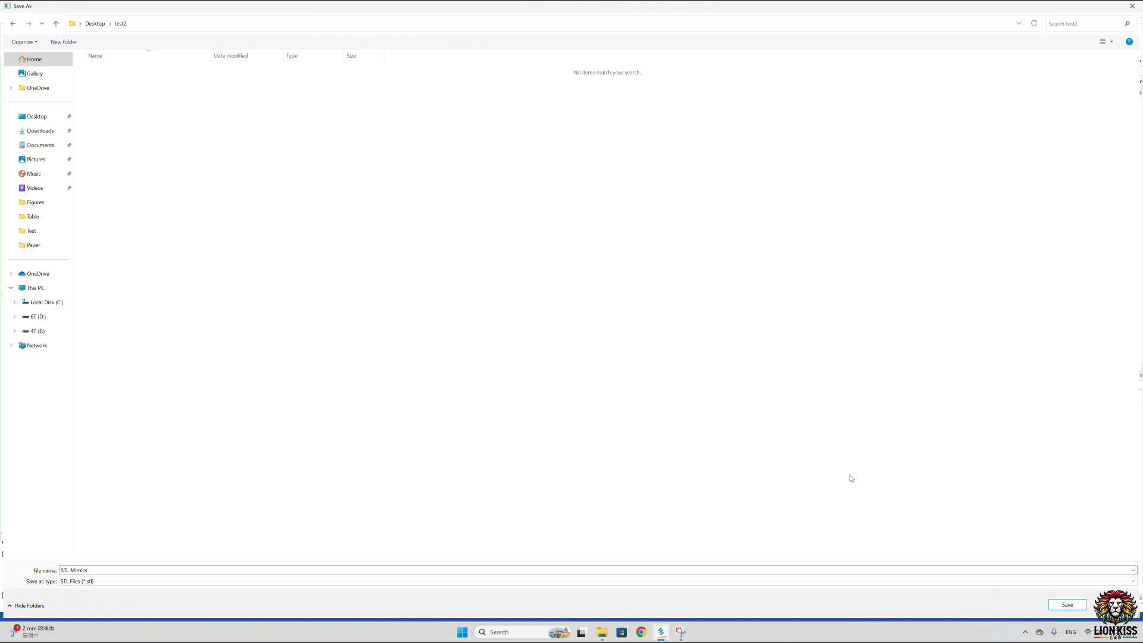
click(1069, 605)
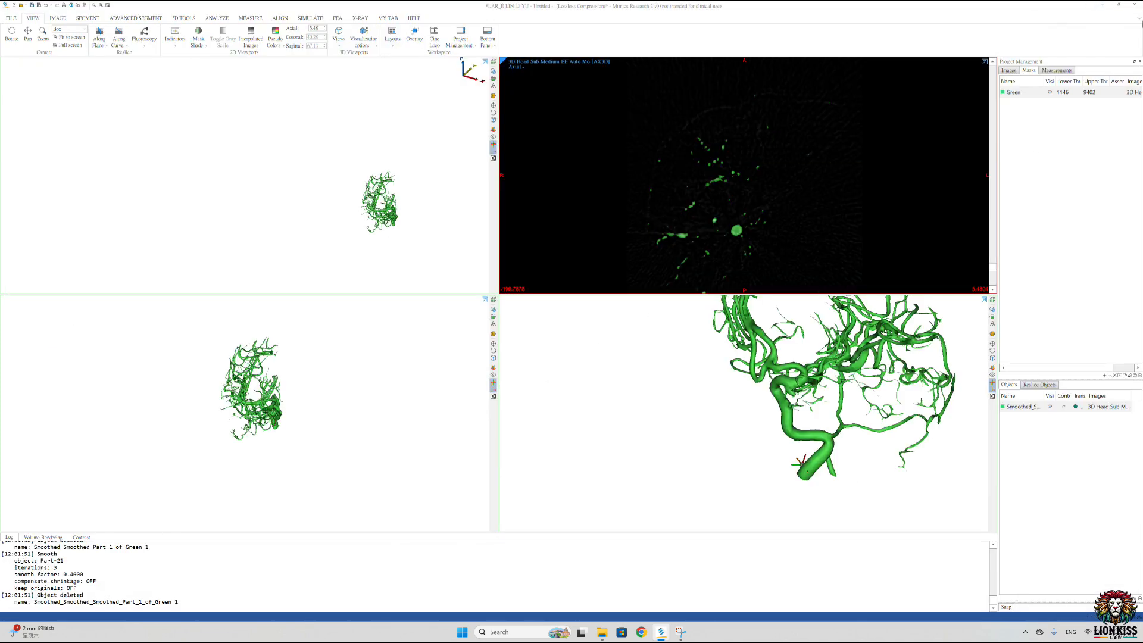
Step: Close Mimics and launch Ansys SpaceClaim 2025 R1
click(1134, 6)
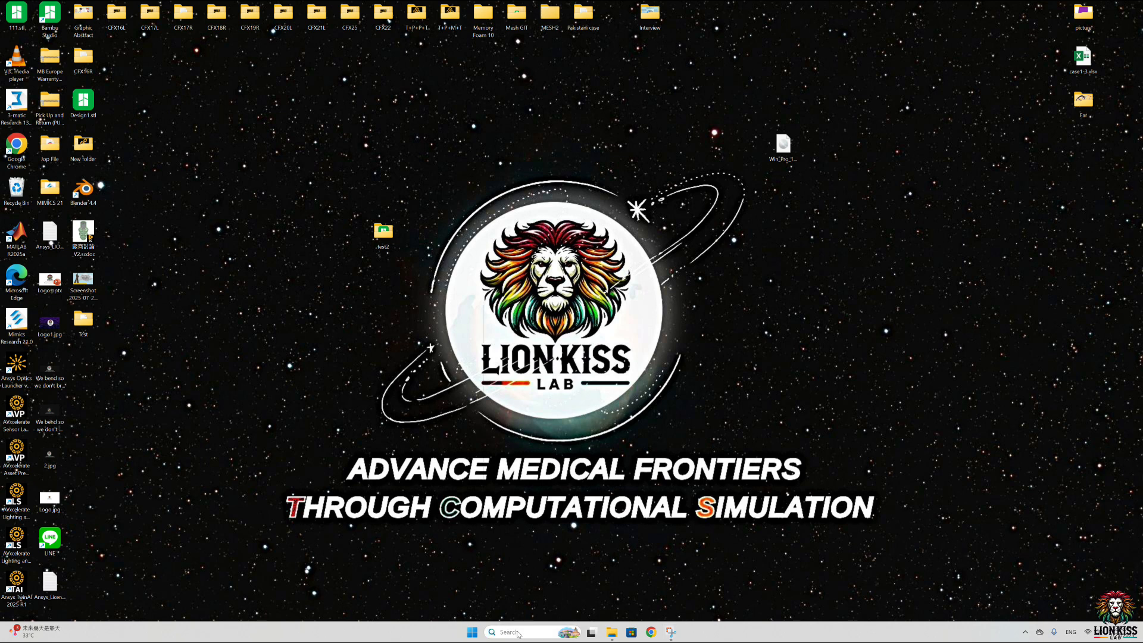
click(509, 632)
click(548, 354)
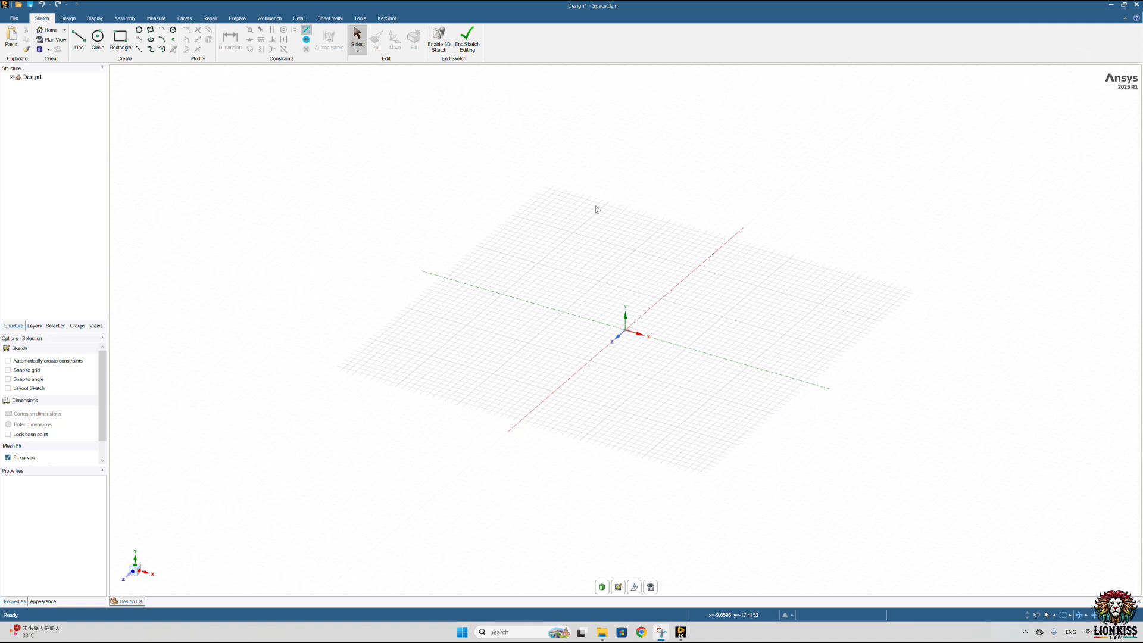
mouse_move(558, 269)
middle_down()
mouse_move(574, 208)
mouse_move(586, 227)
mouse_move(587, 165)
middle_up()
Step: Open the STL Mimics file from the Desktop's test2 folder, listing all file types
click(14, 18)
click(24, 58)
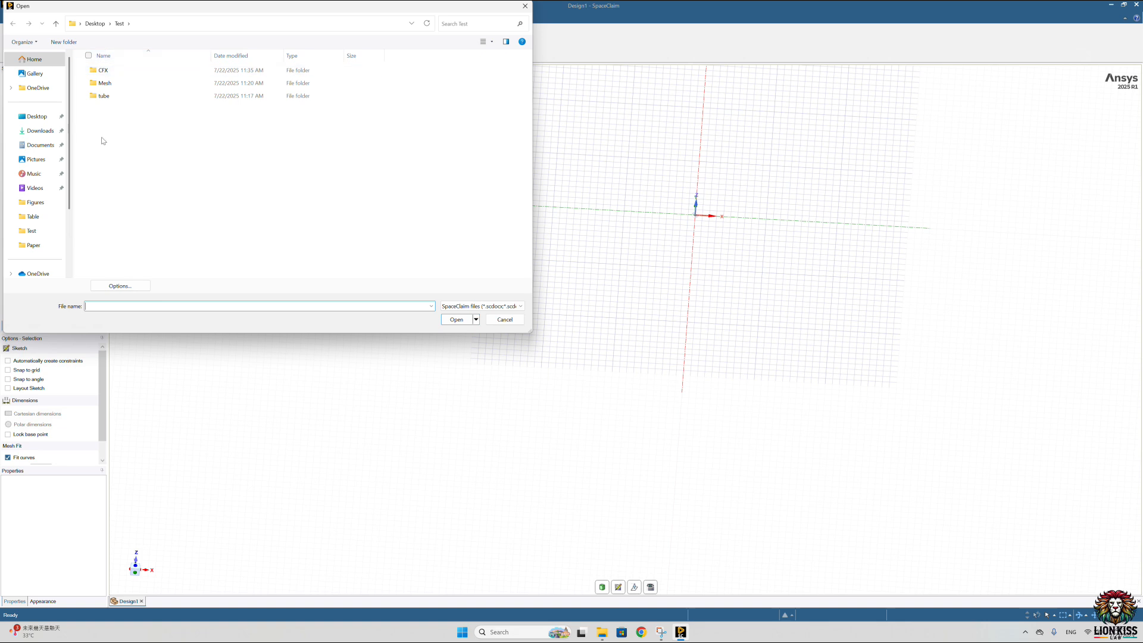
click(90, 27)
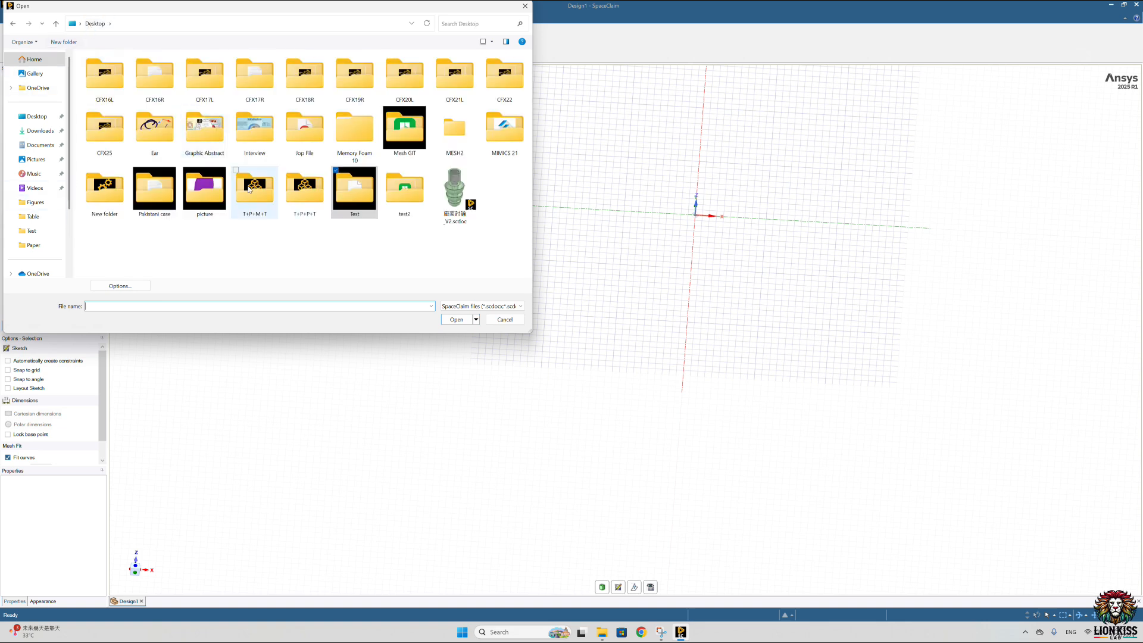
double_click(403, 201)
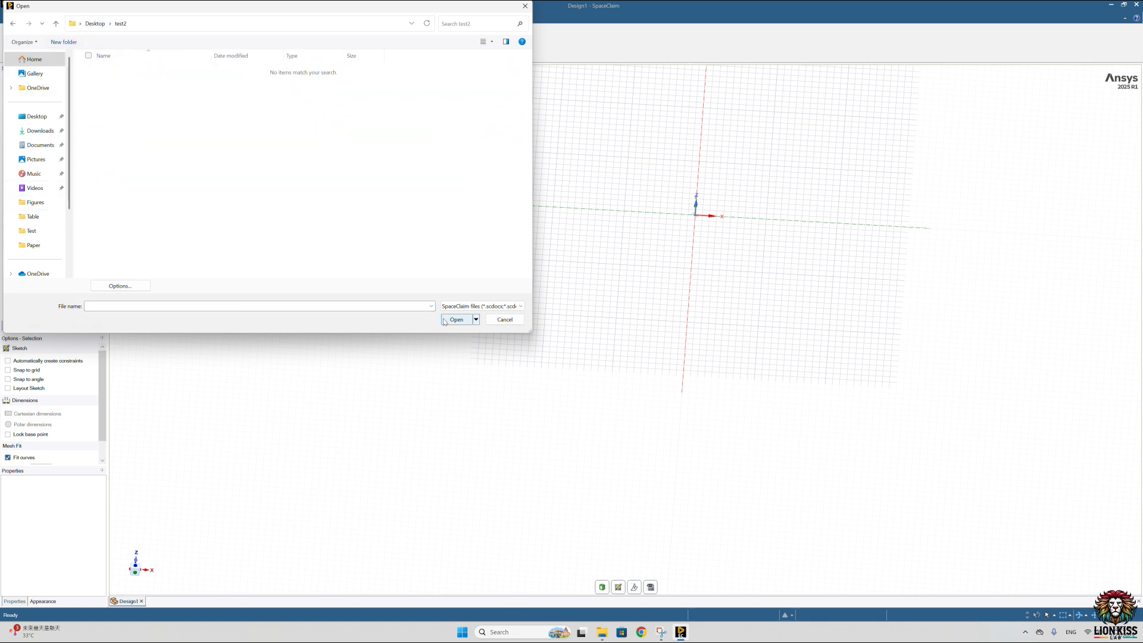
click(432, 306)
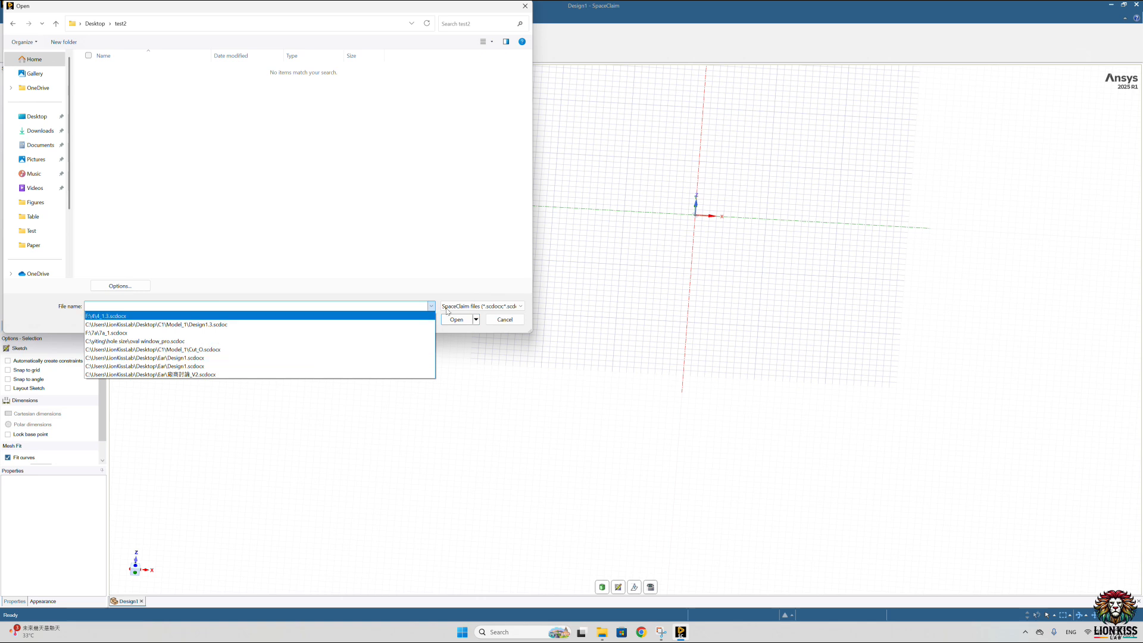
click(465, 308)
click(467, 306)
scroll(477, 385, down, 4)
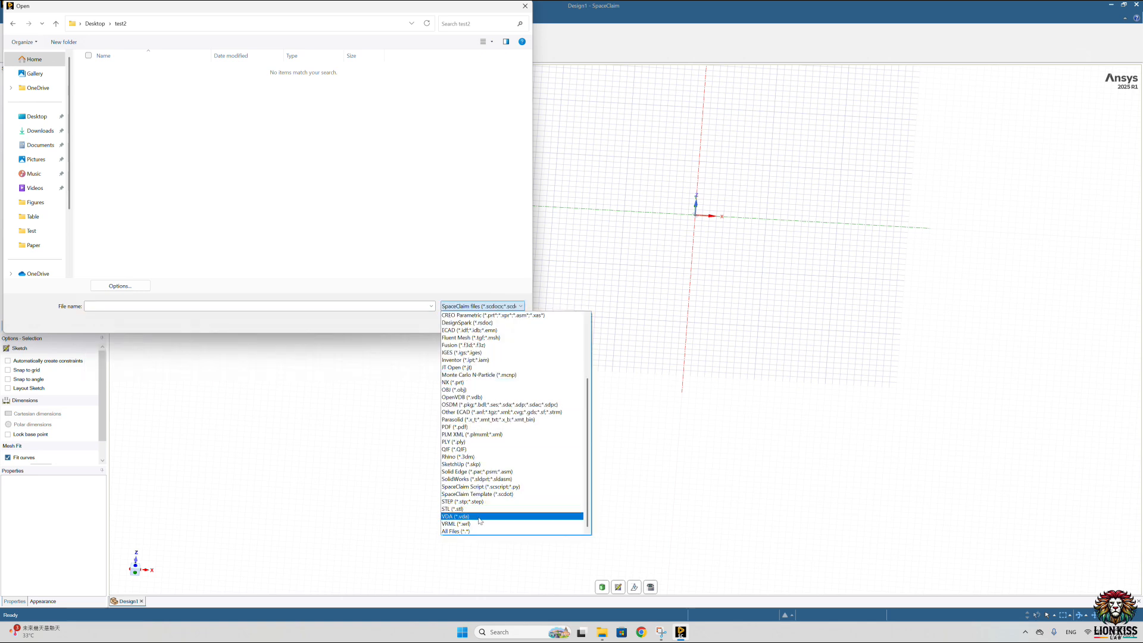
click(462, 531)
click(124, 71)
click(456, 320)
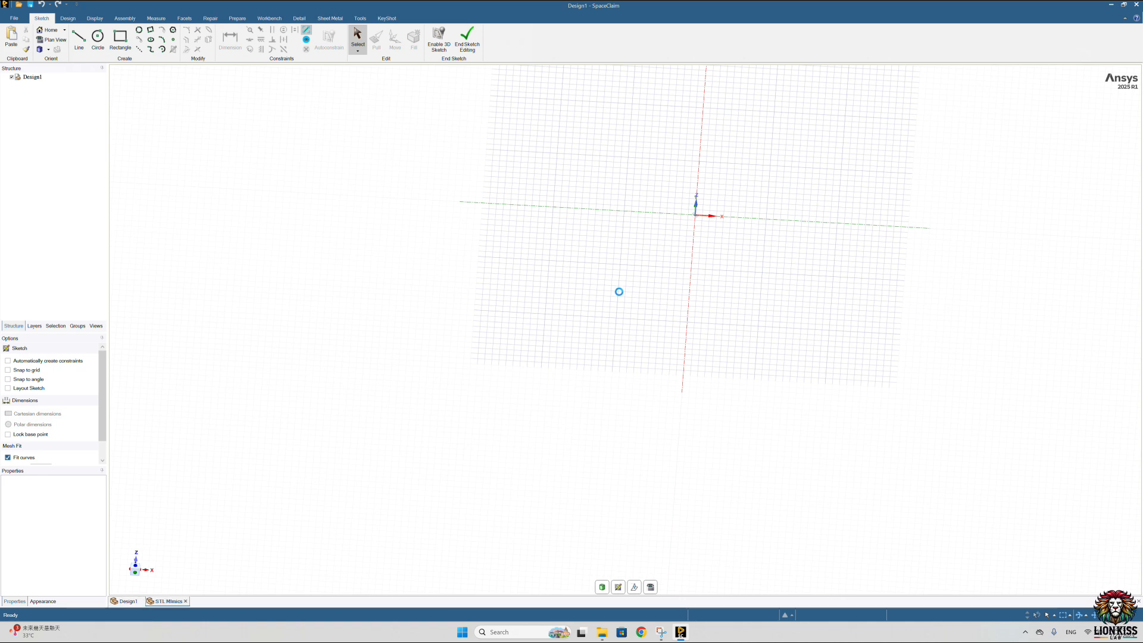
Step: Examine the imported faceted vessel model from several directions, overall and close to the main artery and aneurysm
drag(531, 327, 594, 230)
middle_drag(567, 273, 661, 241)
click(878, 265)
middle_drag(878, 266, 694, 366)
scroll(694, 366, down, 5)
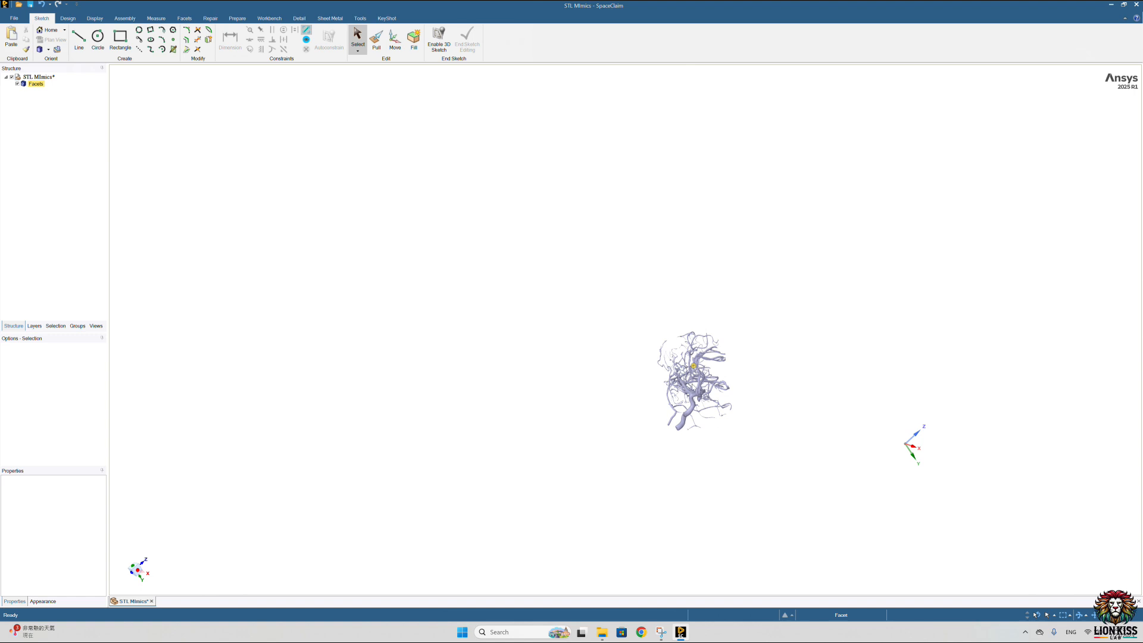
scroll(693, 339, up, 6)
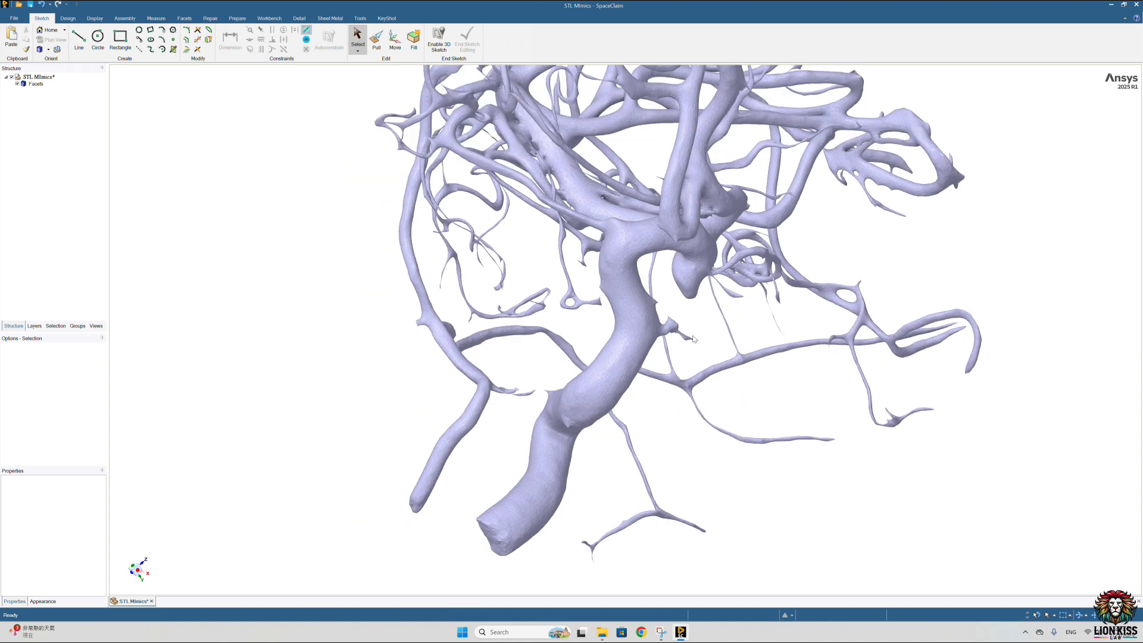
scroll(693, 339, down, 4)
mouse_move(941, 277)
middle_down()
mouse_move(840, 242)
mouse_move(567, 510)
mouse_move(764, 227)
middle_up()
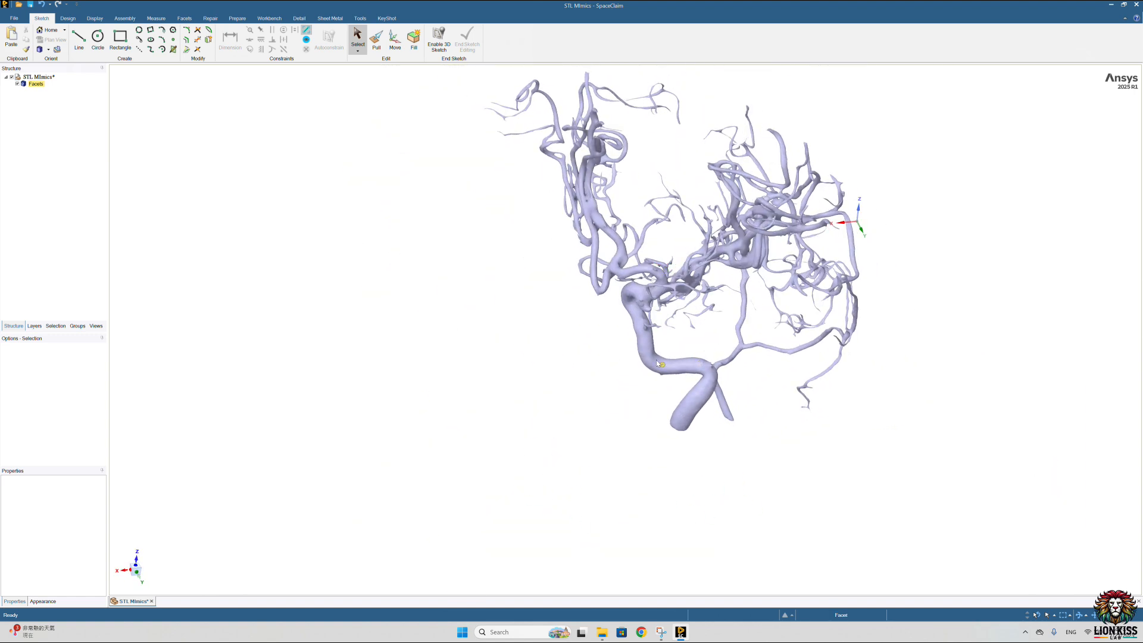
mouse_move(660, 293)
middle_down()
mouse_move(548, 289)
mouse_move(667, 271)
mouse_move(714, 319)
middle_up()
scroll(643, 288, up, 2)
middle_drag(617, 272, 623, 289)
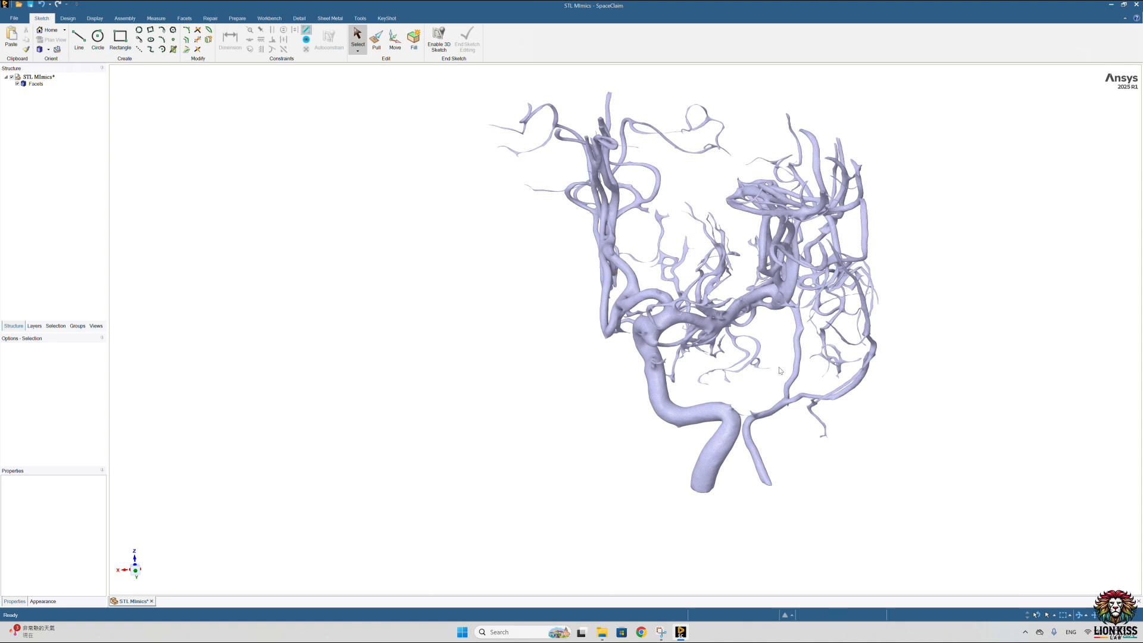
Step: Switch to the design tools and set the selection mode to Paint for picking facets on the vessel model
click(67, 18)
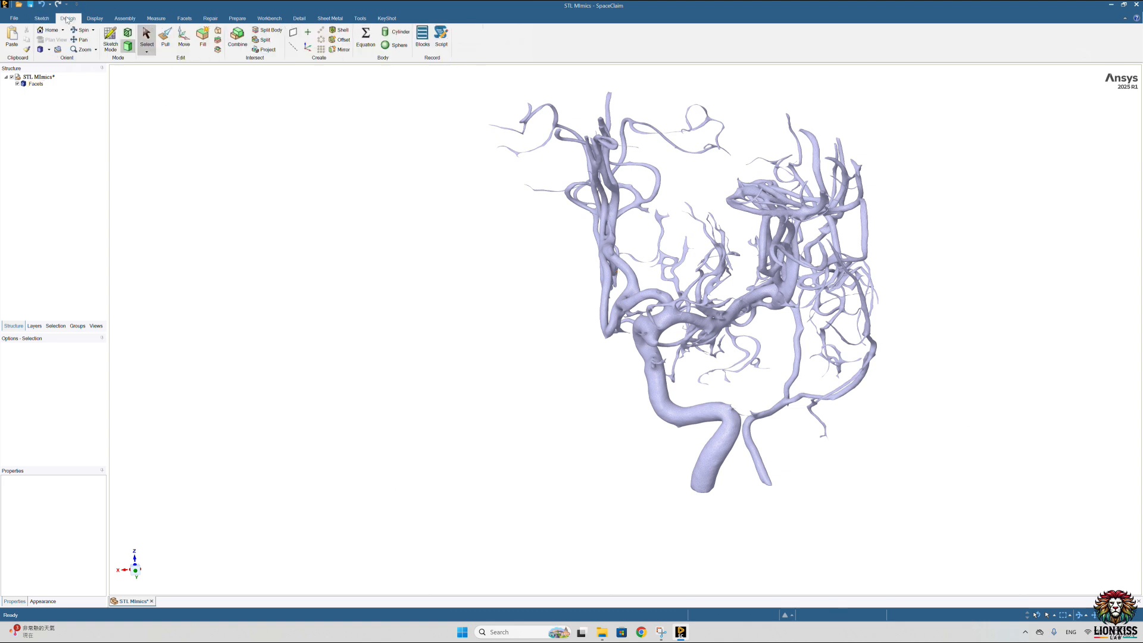
scroll(718, 339, up, 2)
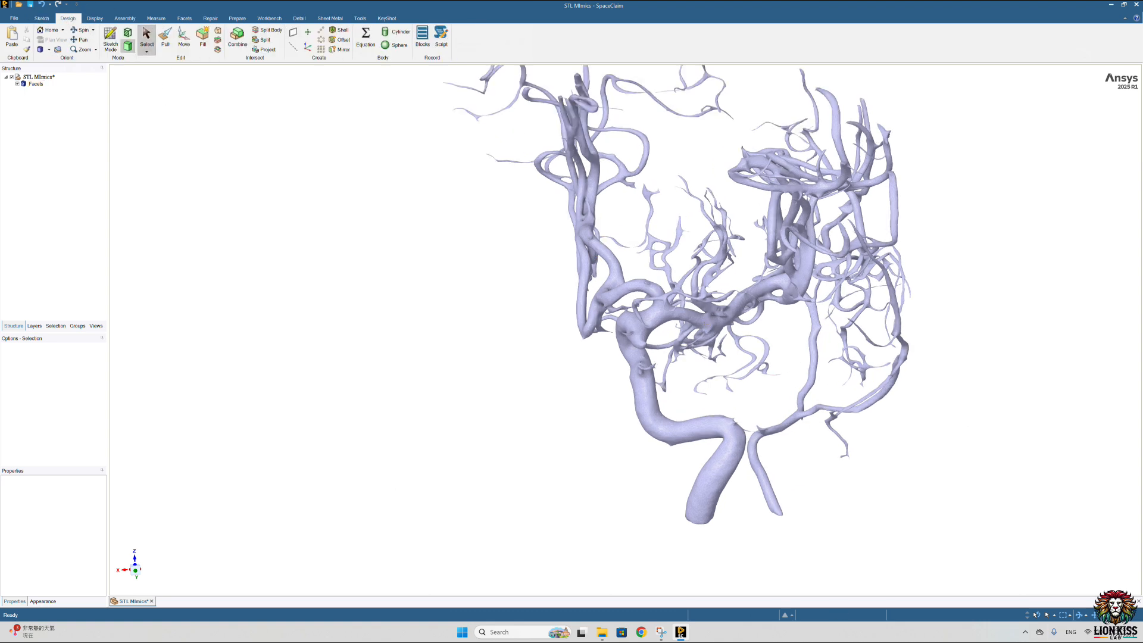
click(1075, 614)
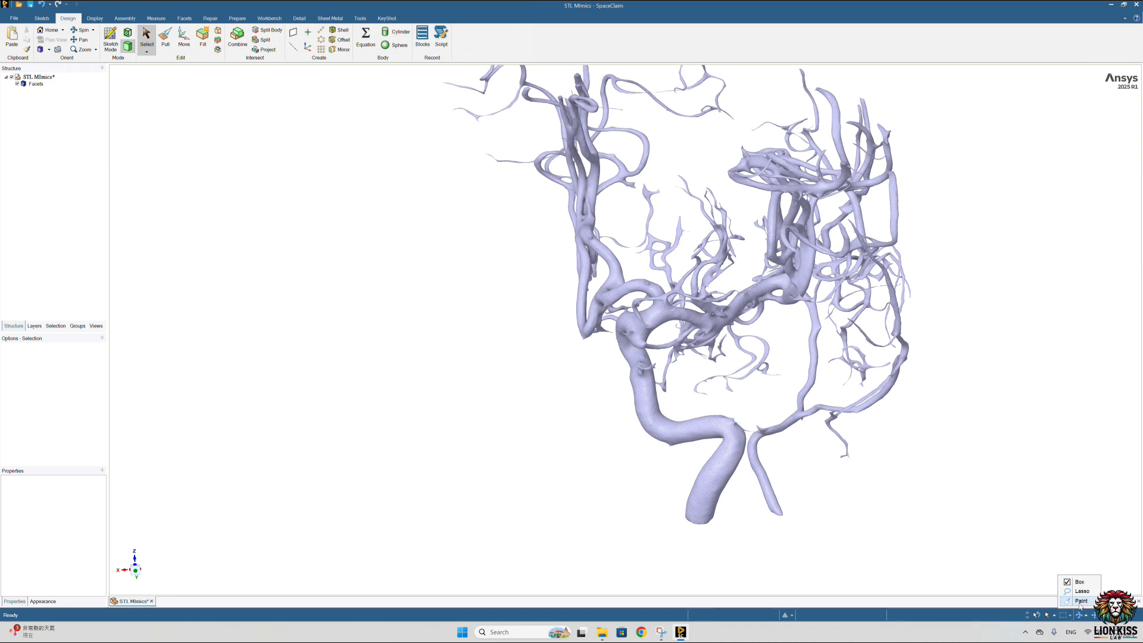
click(1080, 601)
scroll(681, 349, up, 15)
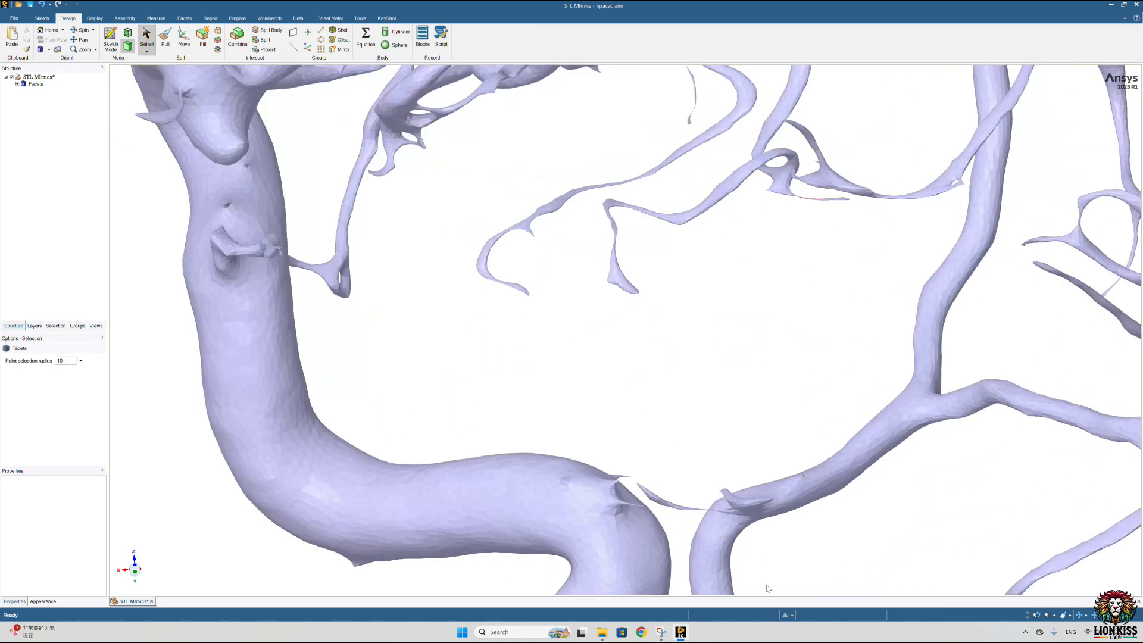
scroll(676, 505, down, 15)
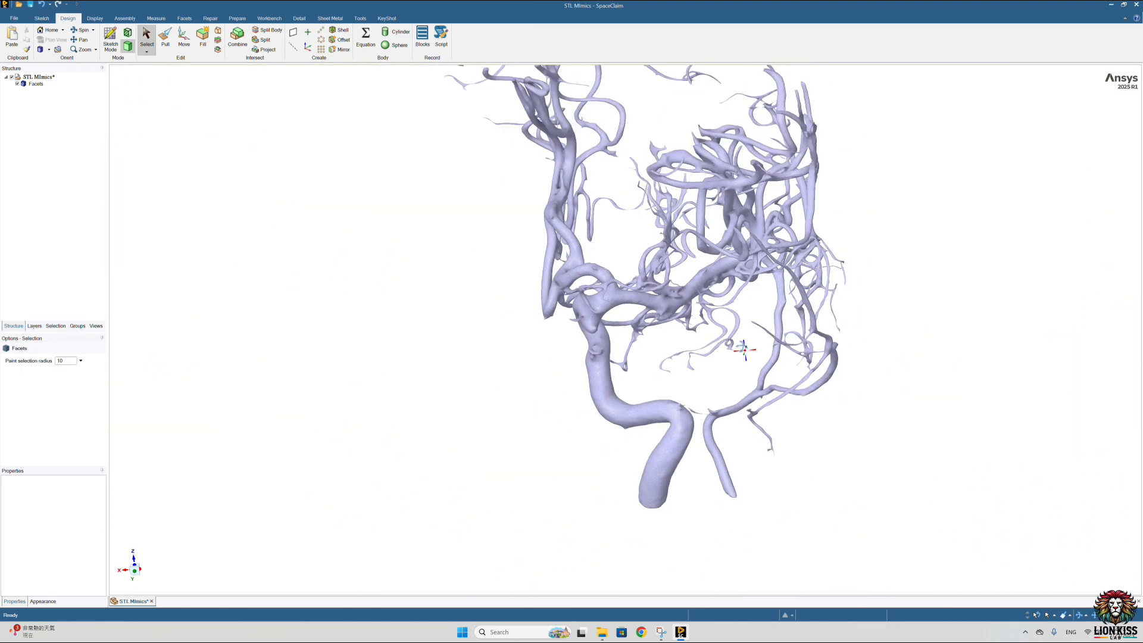
middle_drag(729, 325, 676, 365)
Step: Paint-select a narrow band of facets across the branch beside the aneurysm, before its junction, and delete it
scroll(617, 284, up, 9)
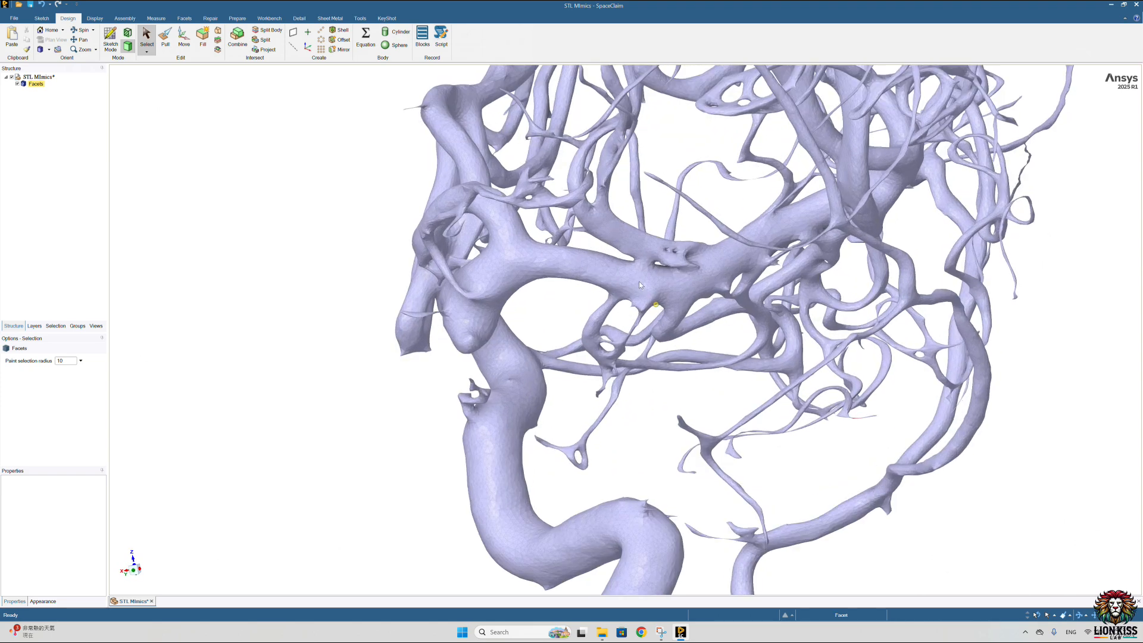
middle_drag(617, 284, 615, 271)
scroll(608, 267, up, 5)
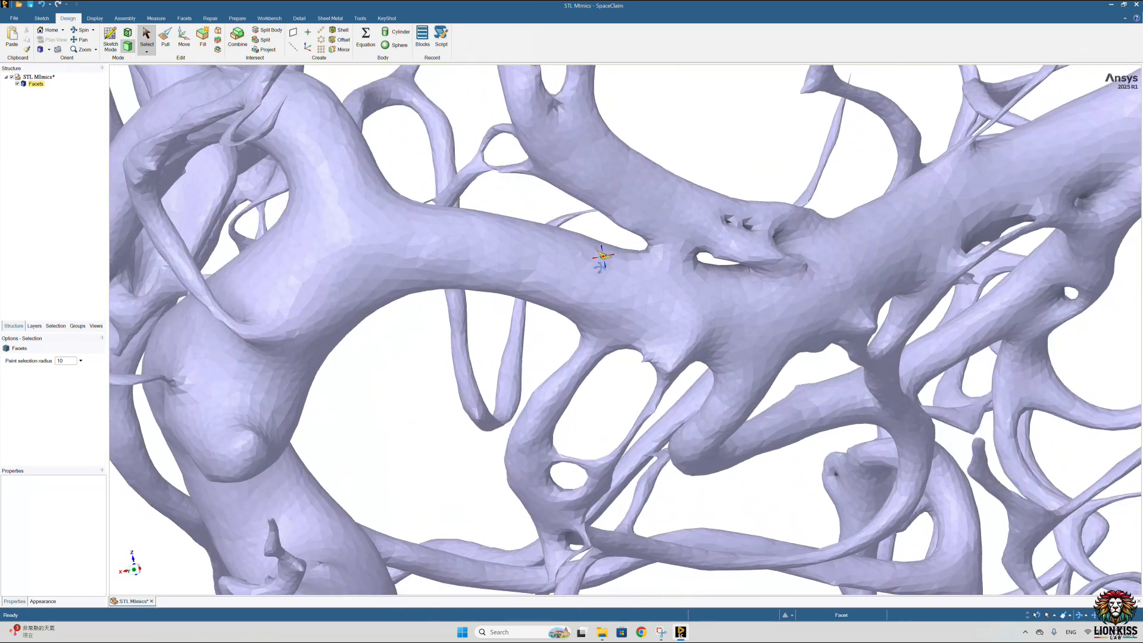
scroll(603, 256, up, 2)
drag(584, 238, 547, 325)
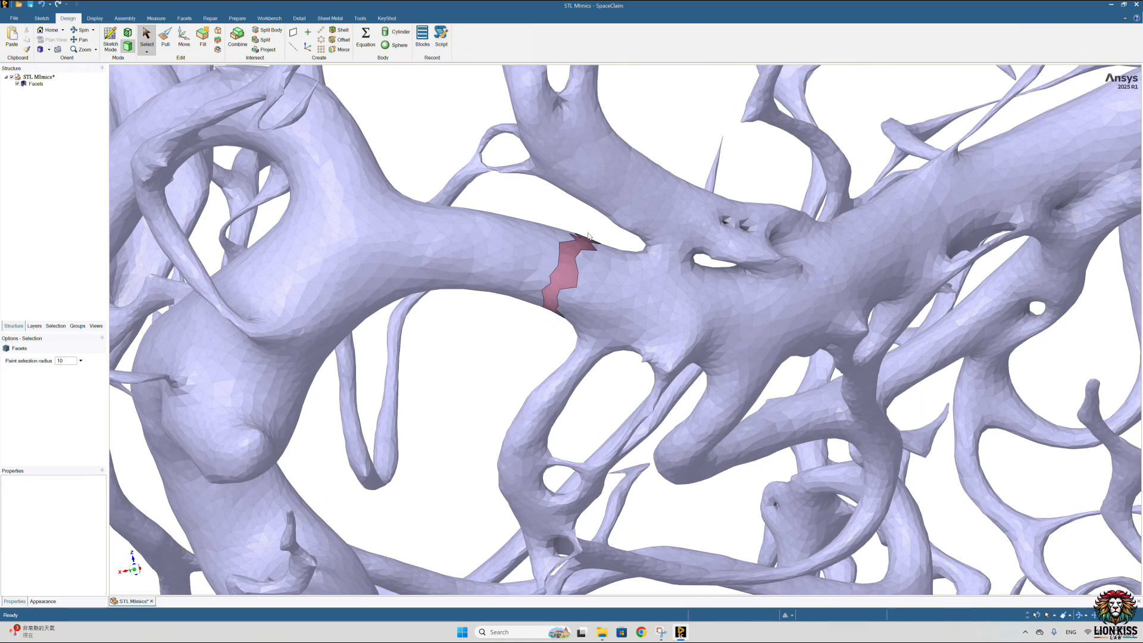
key(Delete)
middle_drag(534, 348, 572, 293)
scroll(547, 356, down, 8)
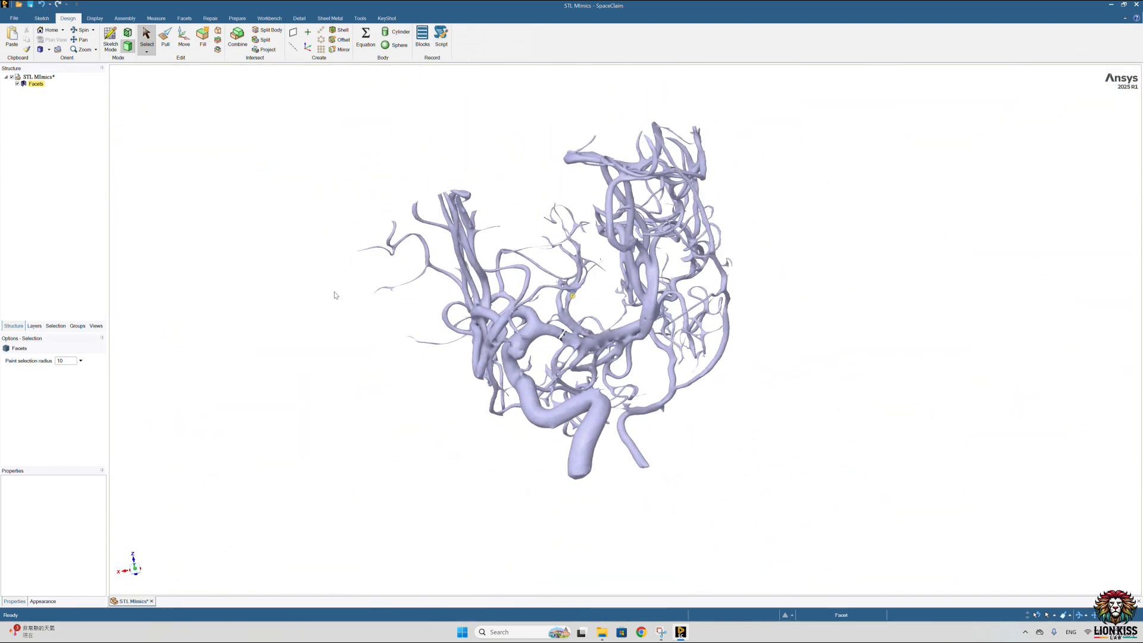
Step: Separate the faceted vessel model into single-piece bodies and delete the detached vessel tree beyond the cut
click(95, 19)
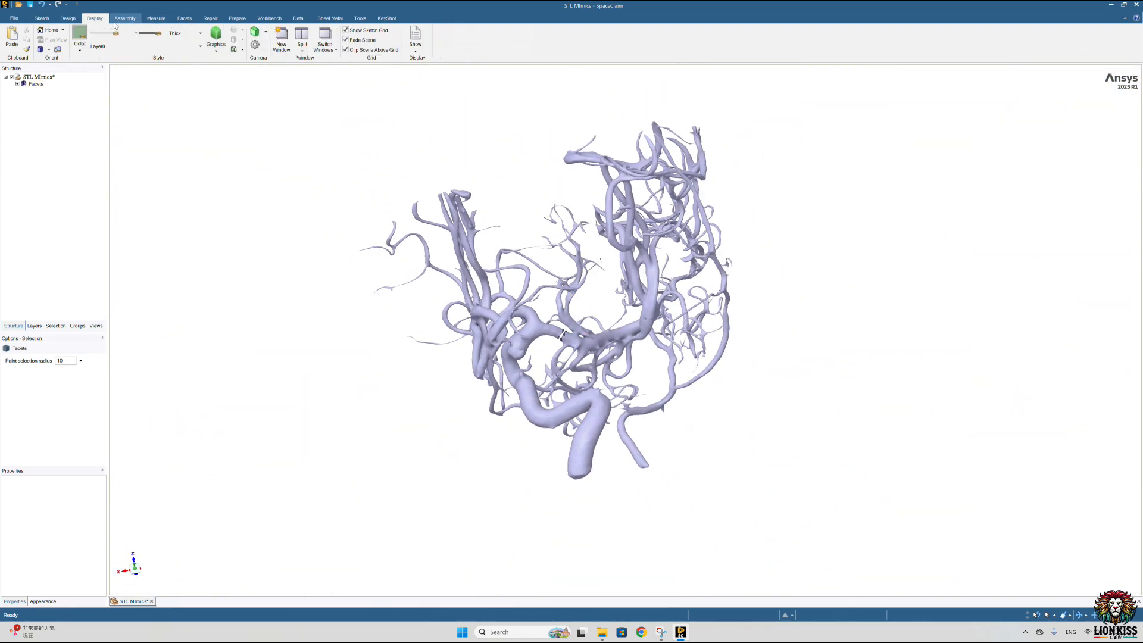
click(185, 19)
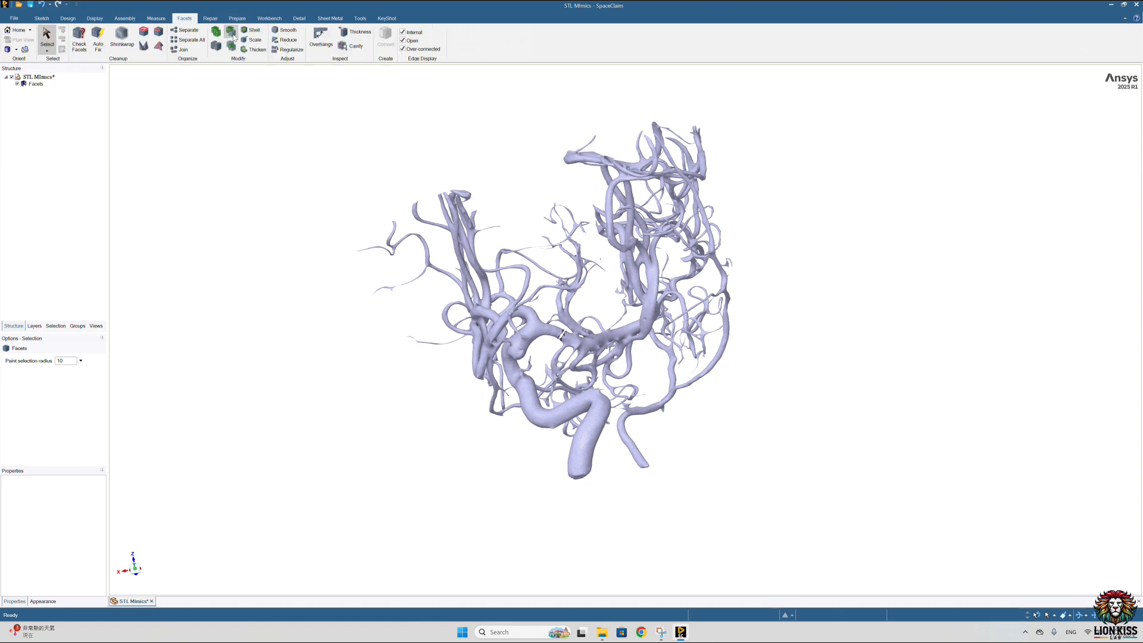
click(194, 42)
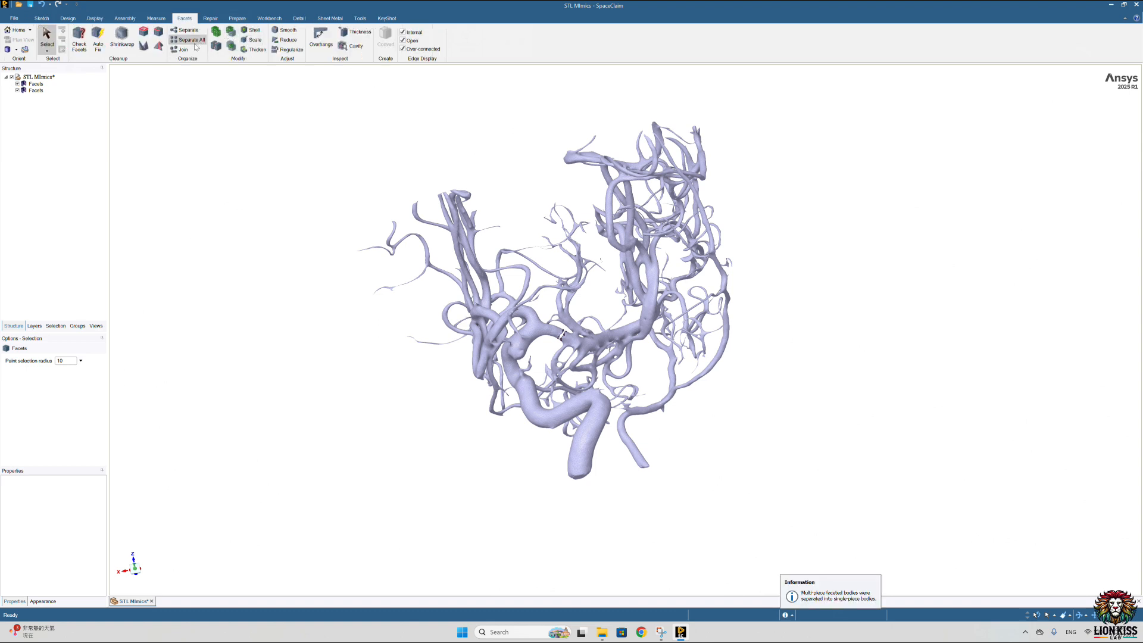
click(35, 90)
click(36, 92)
middle_drag(476, 241, 575, 246)
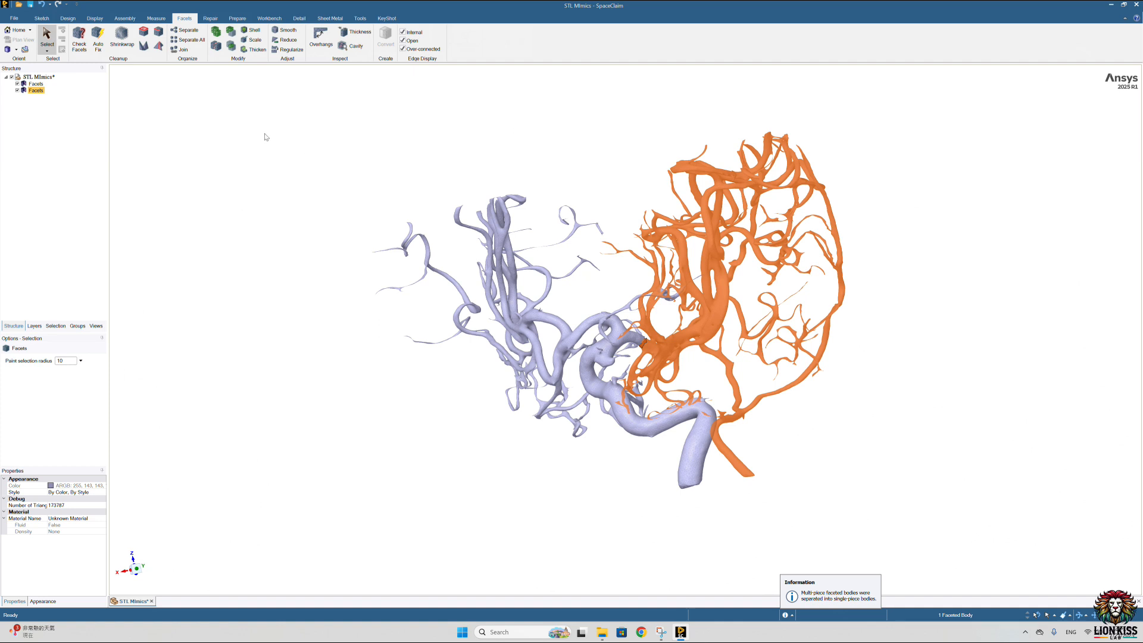
key(Delete)
Step: Paint-select a narrow band of facets across the first large outgoing branch, just before its fork, and delete it
mouse_move(411, 324)
middle_down()
mouse_move(562, 343)
mouse_move(555, 358)
mouse_move(528, 329)
mouse_move(541, 332)
mouse_move(567, 273)
mouse_move(556, 466)
mouse_move(524, 459)
mouse_move(528, 407)
middle_up()
scroll(562, 344, up, 5)
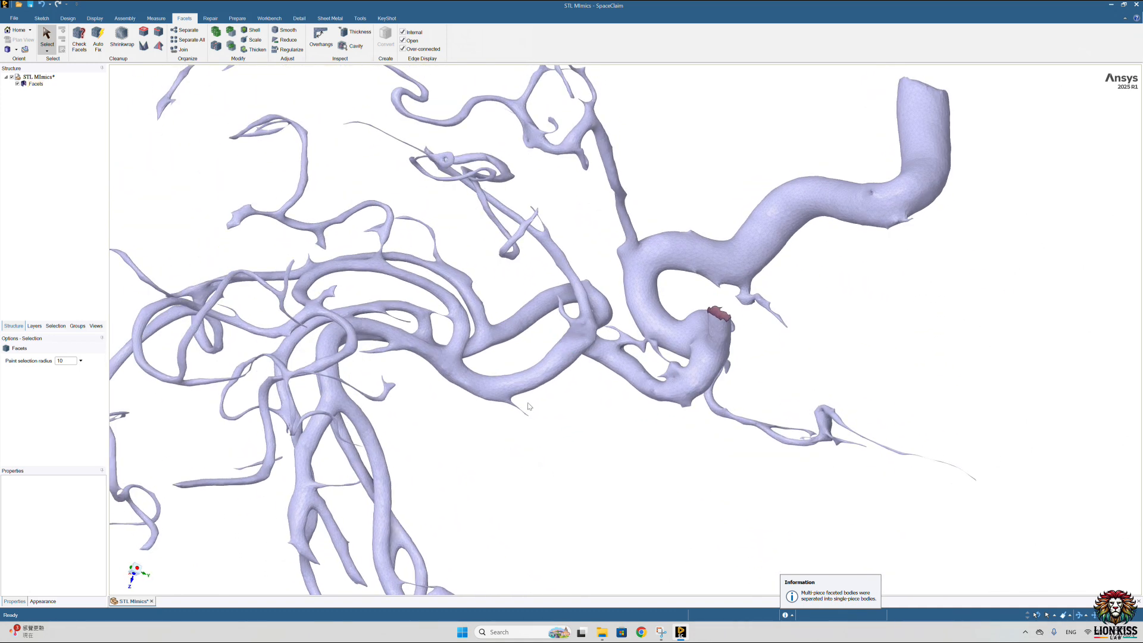
middle_drag(450, 292, 481, 327)
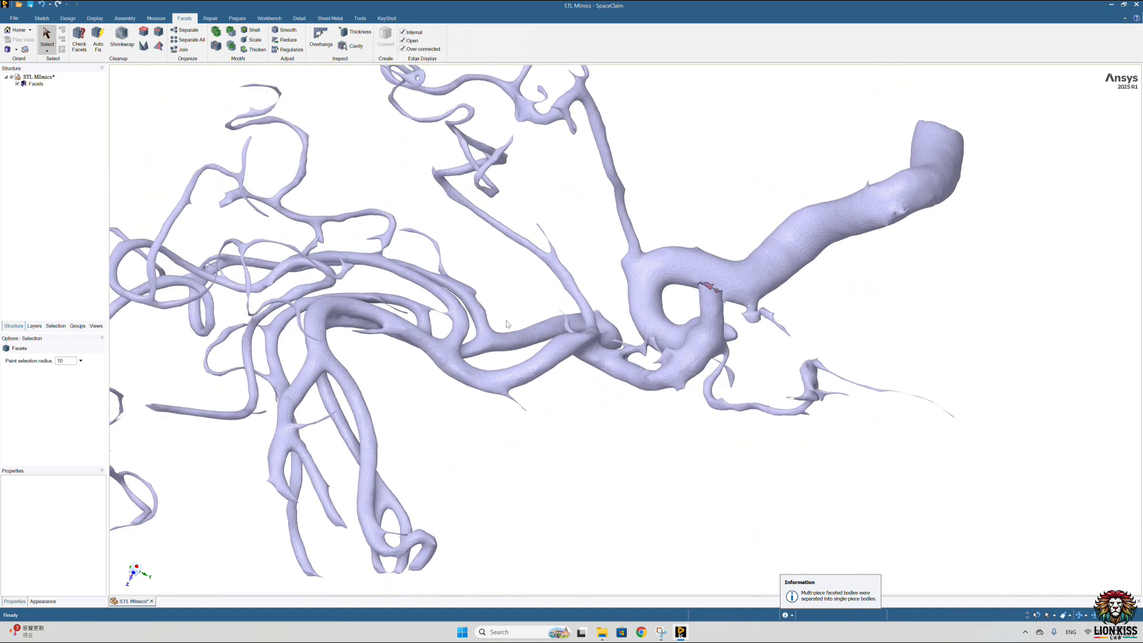
scroll(509, 355, up, 10)
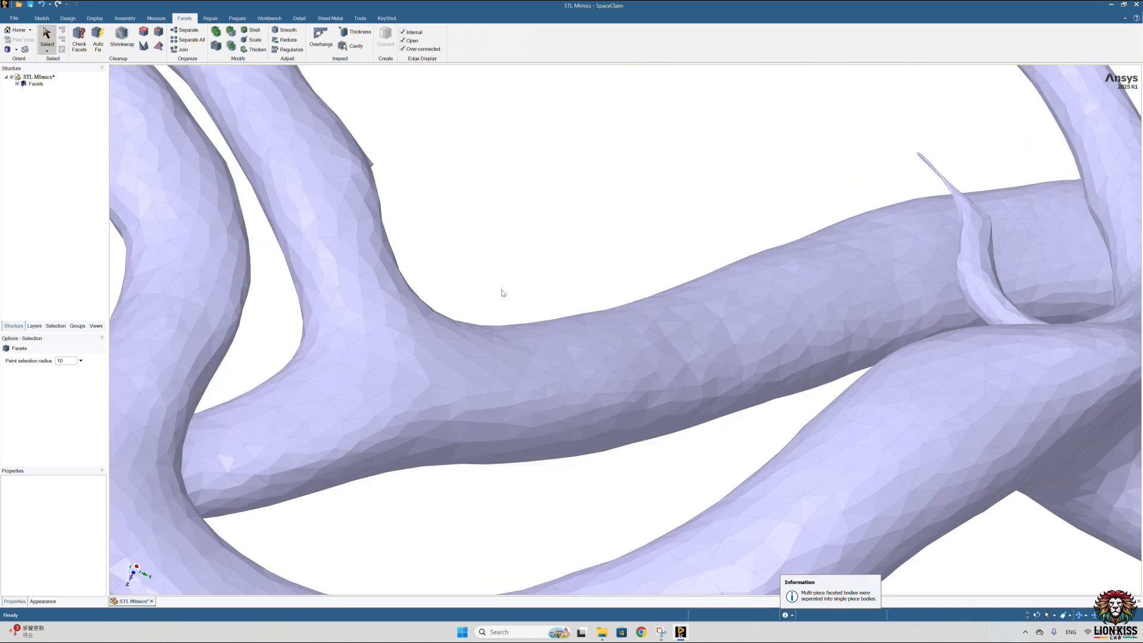
key(Delete)
middle_drag(502, 376, 499, 365)
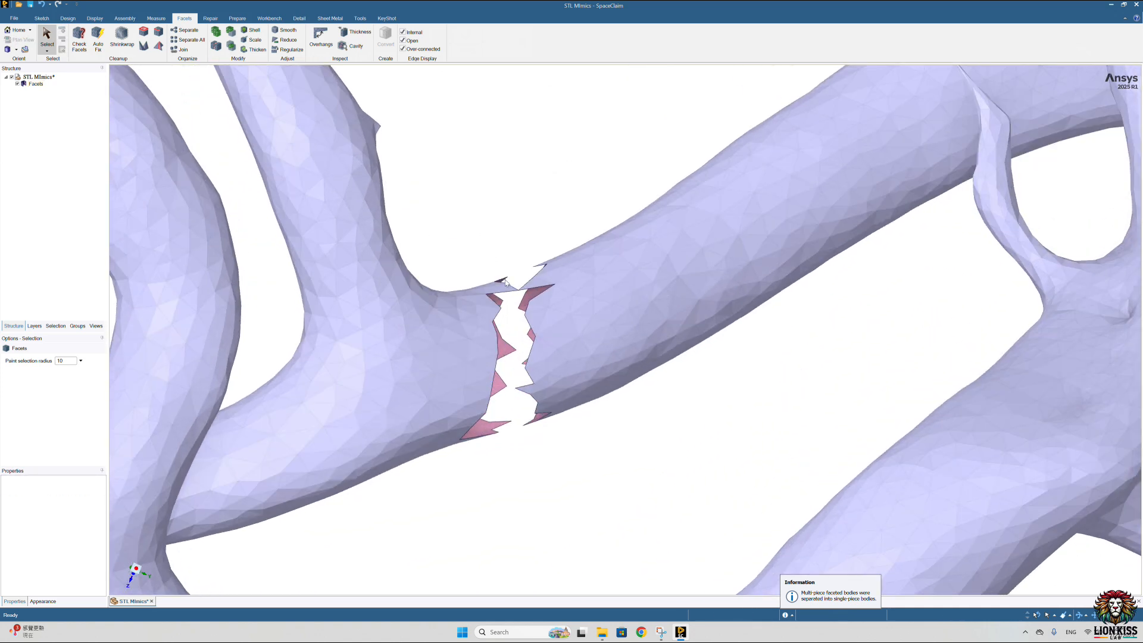
Step: Delete a narrow band of facets across the neighbouring large branch, just beside its small spike
scroll(506, 282, down, 10)
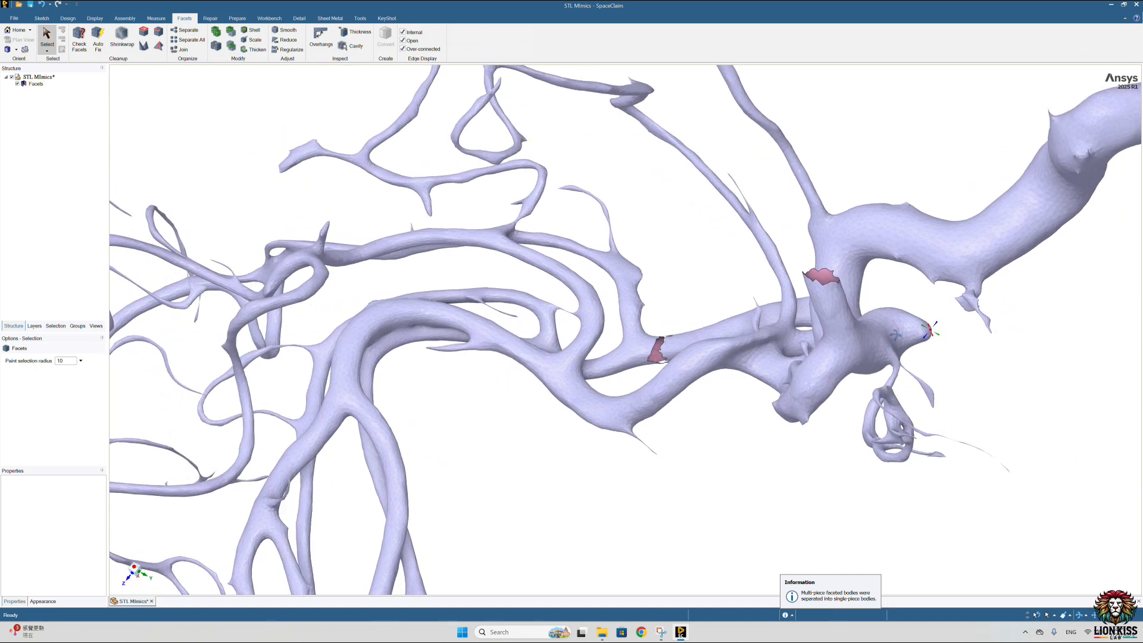
middle_drag(930, 331, 886, 326)
scroll(665, 334, up, 6)
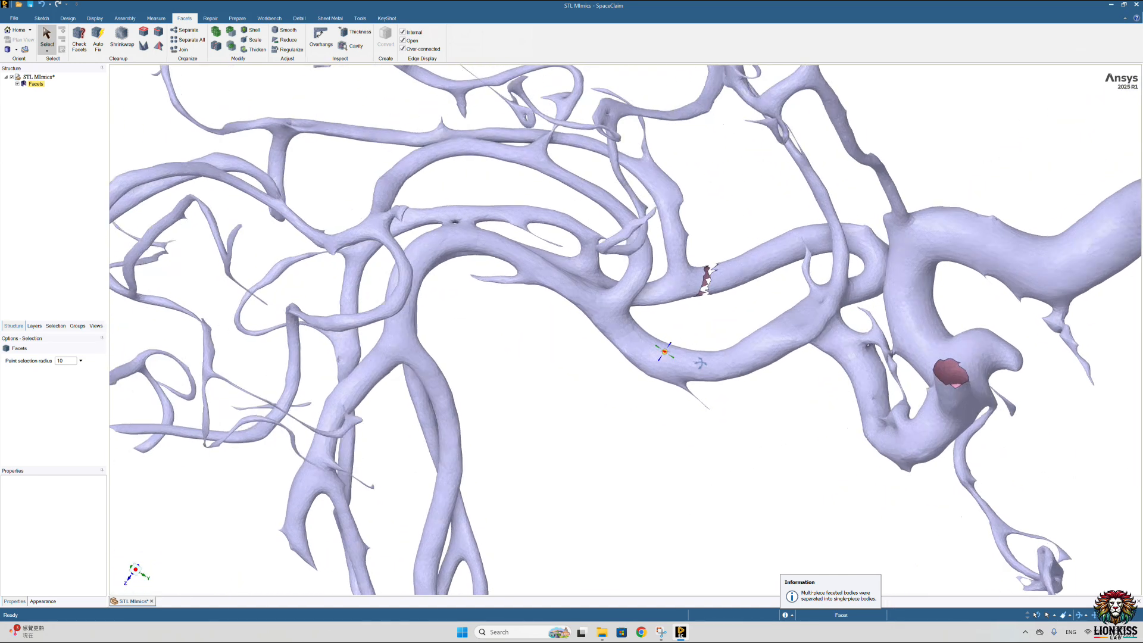
drag(694, 355, 694, 419)
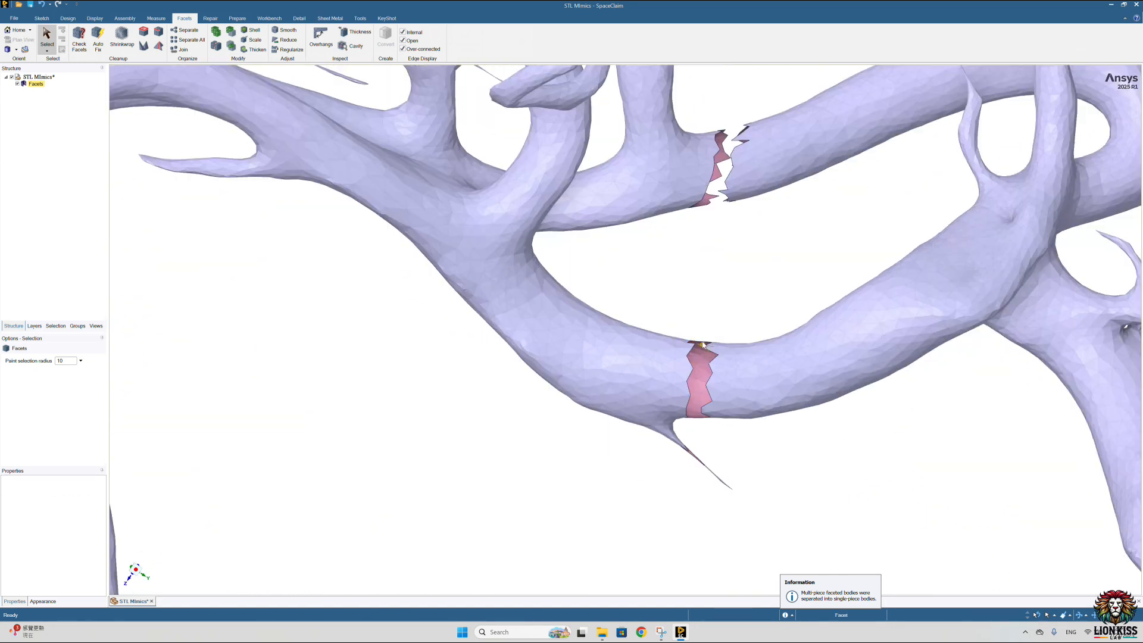
key(Delete)
Step: Separate the model into single-piece bodies again and delete the vessel tree beyond the two branch cuts
scroll(708, 417, down, 10)
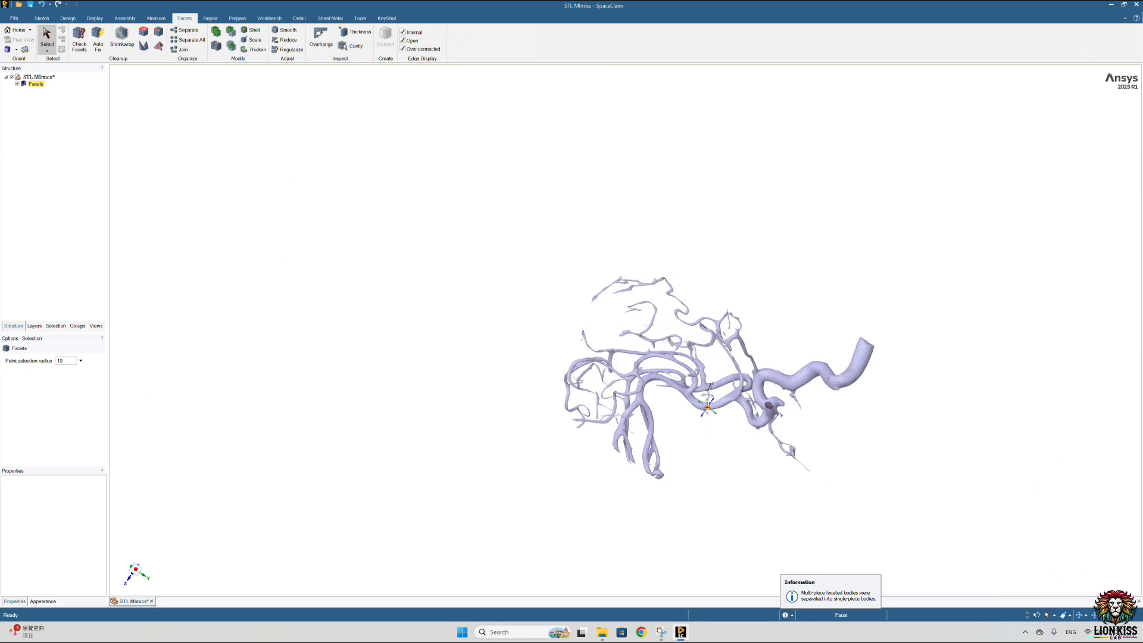
middle_drag(709, 416, 734, 293)
click(189, 39)
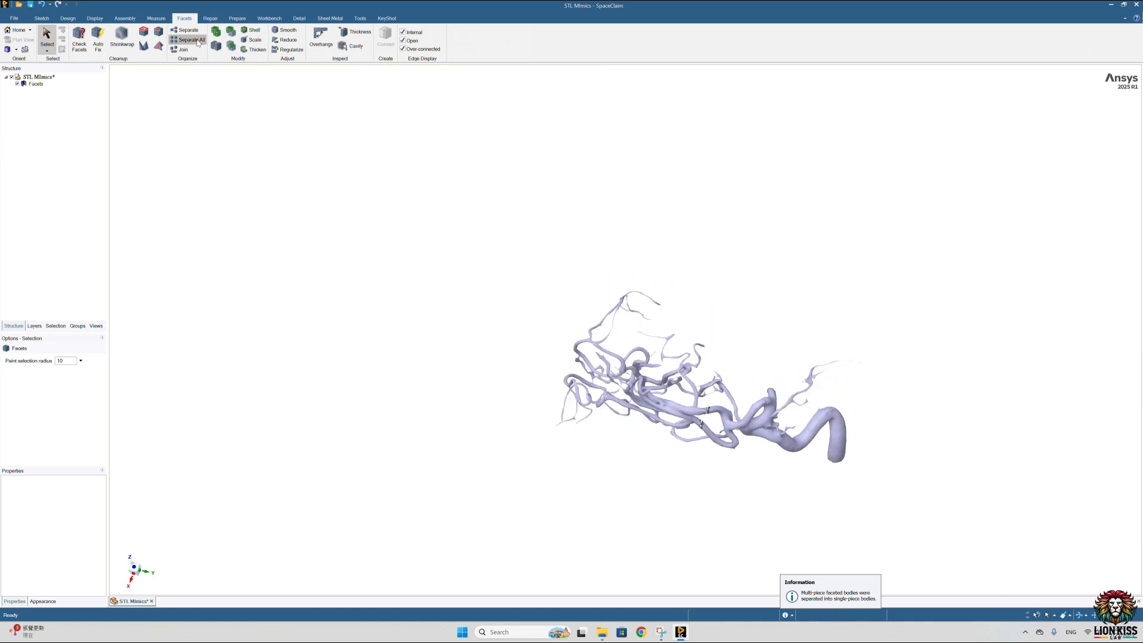
click(35, 93)
key(Delete)
Step: Examine the remaining main artery, aneurysm and side branches from several directions for further branches to trim
middle_drag(499, 422, 685, 456)
scroll(670, 446, up, 6)
middle_drag(597, 399, 554, 363)
scroll(565, 325, up, 3)
mouse_move(512, 316)
middle_down()
mouse_move(509, 352)
mouse_move(499, 333)
middle_up()
scroll(510, 350, down, 3)
scroll(539, 323, up, 5)
scroll(486, 299, down, 4)
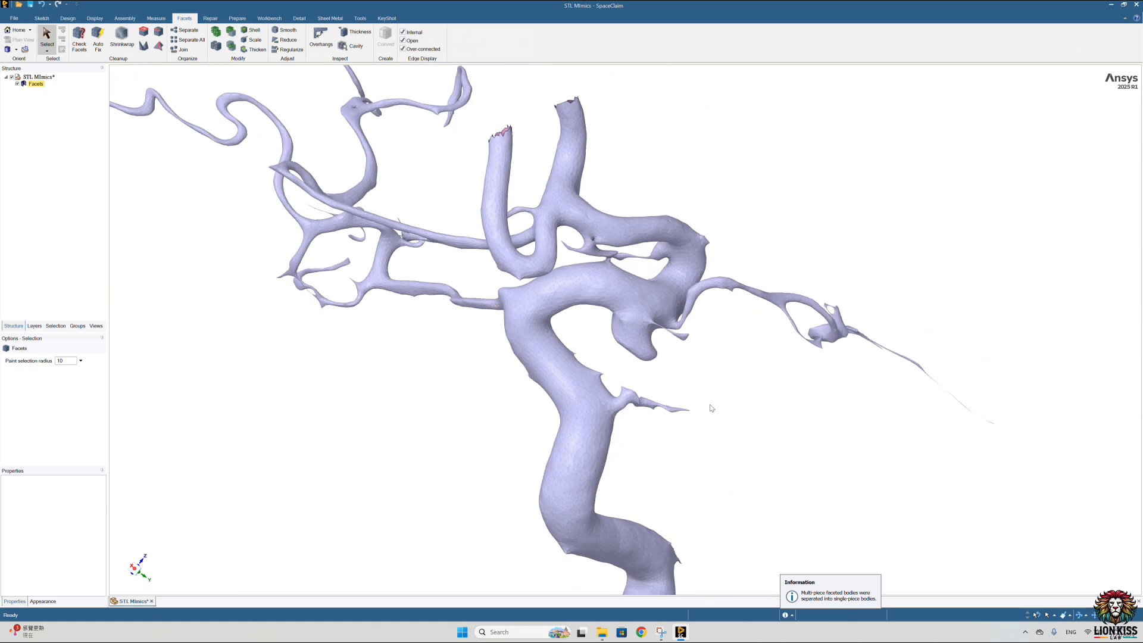
middle_drag(590, 235, 467, 242)
scroll(484, 237, up, 4)
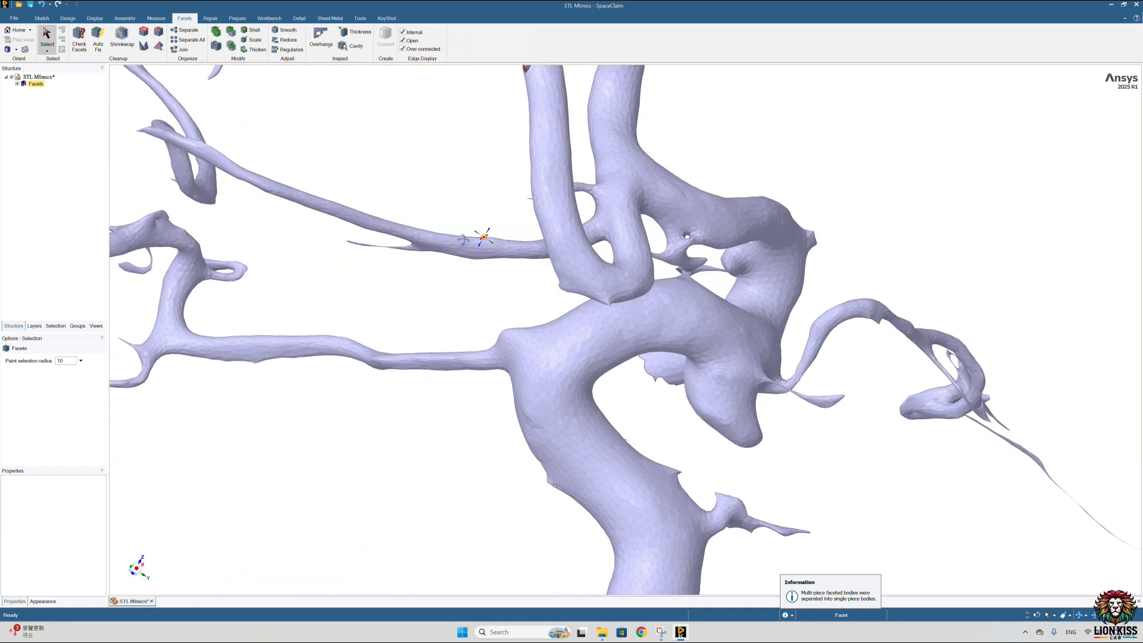
scroll(500, 351, up, 5)
Step: Paint-select facets on the main artery along one side of the thin side branch's base and delete them
middle_drag(500, 351, 659, 320)
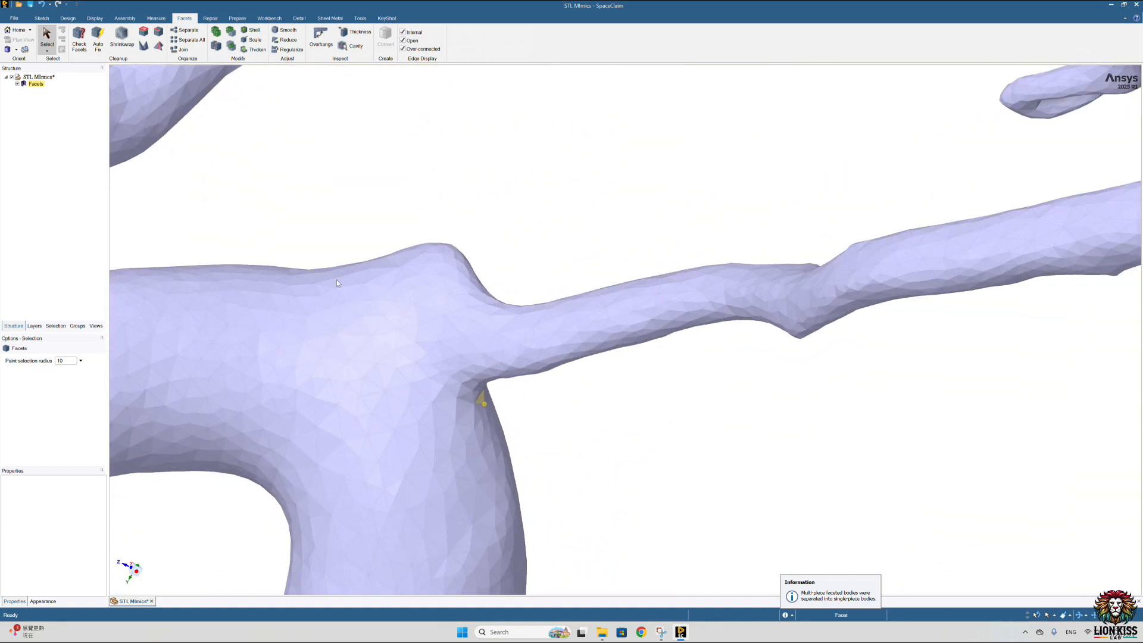
middle_drag(468, 385, 461, 378)
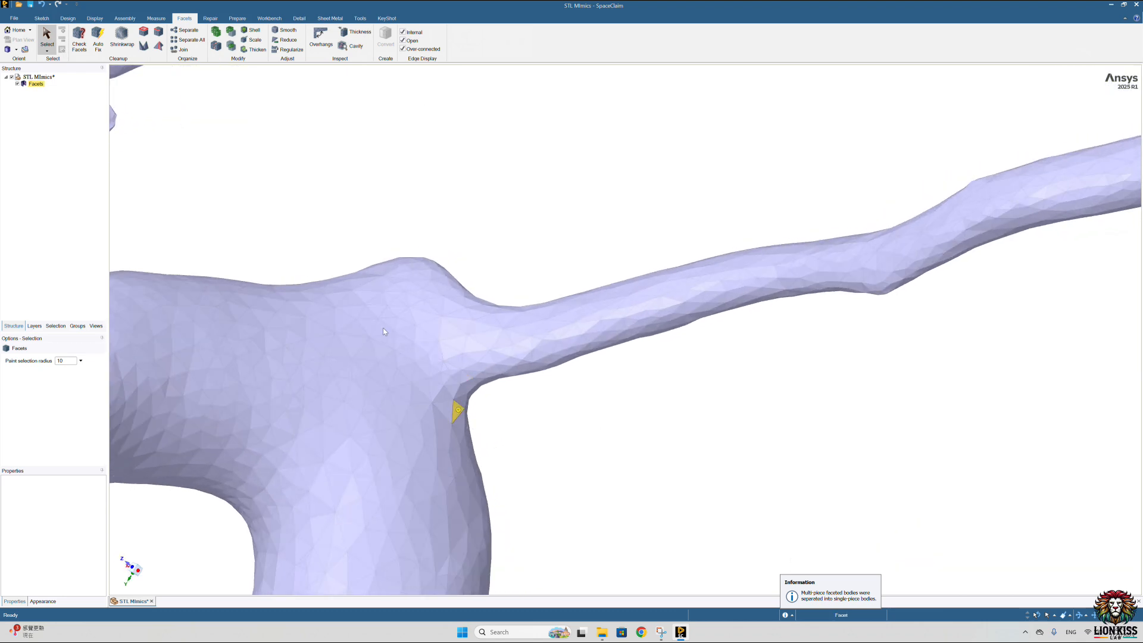
drag(325, 308, 396, 371)
drag(466, 417, 467, 418)
key(Delete)
Step: Delete the remaining facets around the thin side branch's base to complete the ring cut on the main artery
middle_drag(532, 416, 430, 399)
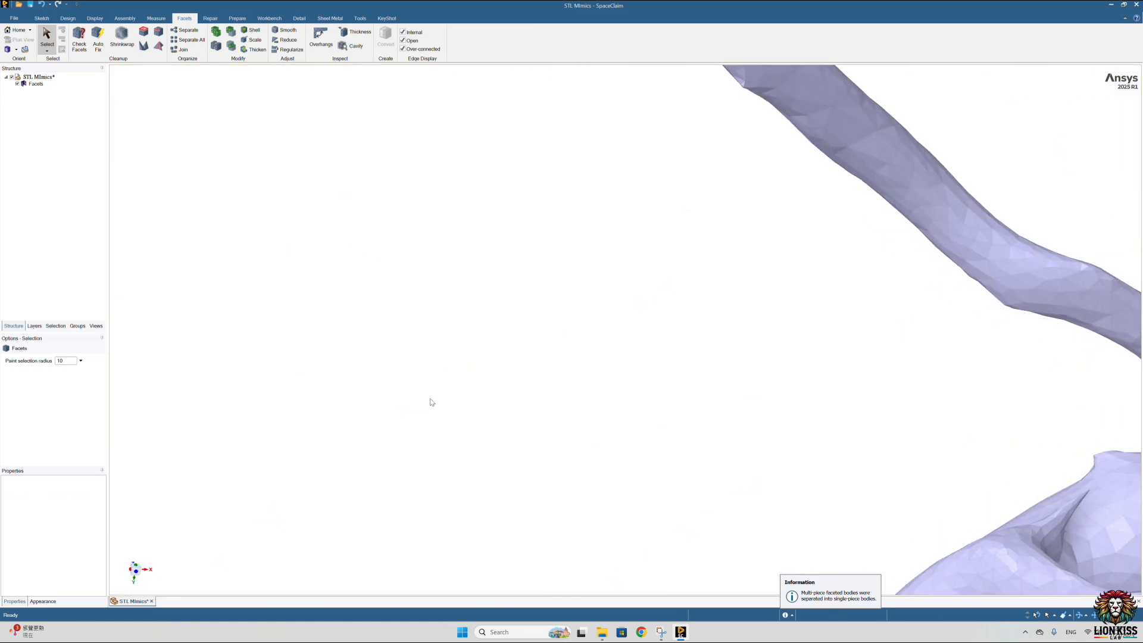
mouse_move(632, 445)
shift+middle_down()
mouse_move(174, 283)
mouse_move(63, 263)
shift+middle_up()
mouse_move(708, 343)
middle_down()
mouse_move(670, 362)
mouse_move(672, 373)
mouse_move(915, 253)
middle_up()
mouse_move(879, 275)
mouse_down()
mouse_move(847, 334)
mouse_move(780, 373)
mouse_move(677, 401)
mouse_up()
key(Delete)
scroll(782, 312, down, 5)
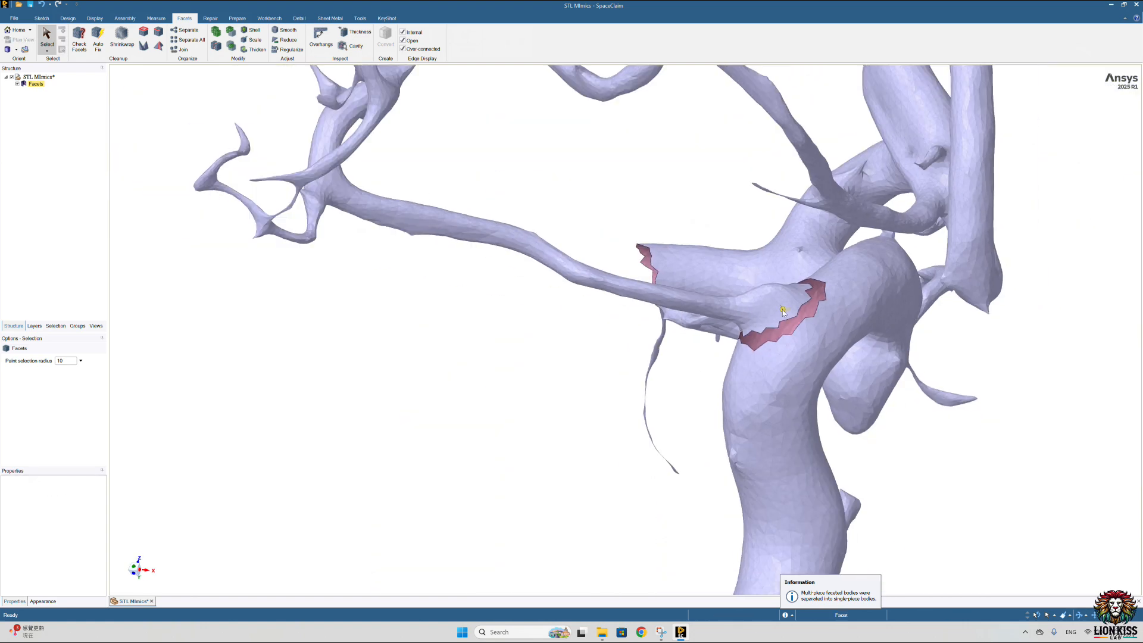
mouse_move(745, 310)
middle_down()
mouse_move(787, 308)
mouse_move(786, 321)
middle_up()
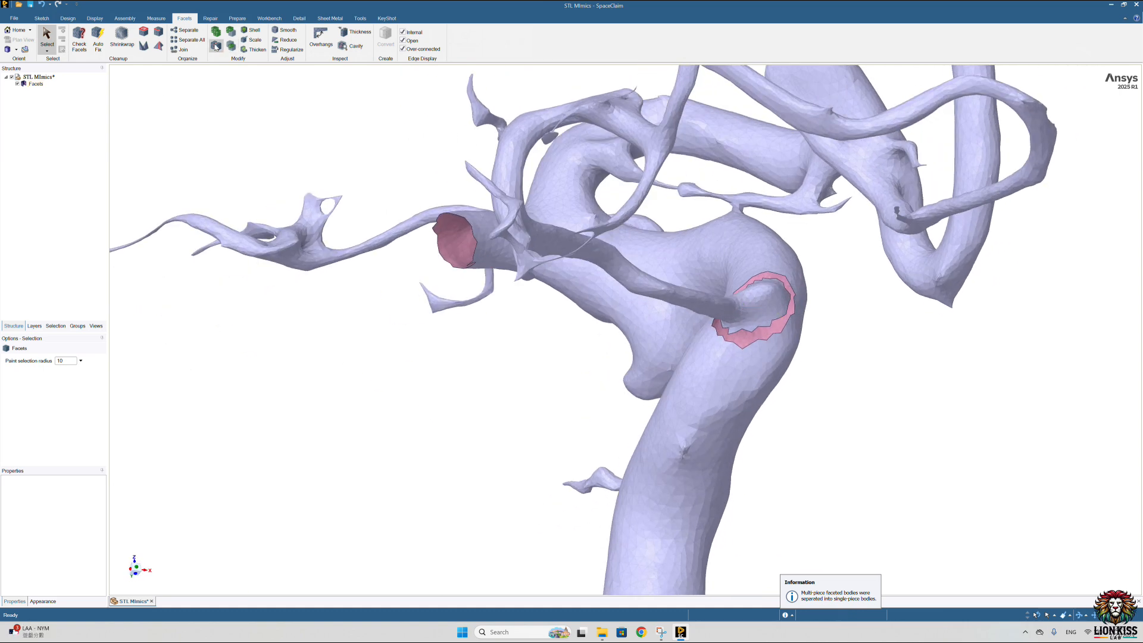
Step: Separate the faceted bodies and delete the thin side branch detached from the main artery's bend
scroll(623, 218, down, 5)
middle_drag(638, 272, 551, 274)
mouse_move(477, 159)
middle_down()
mouse_move(456, 145)
mouse_move(460, 158)
mouse_move(476, 137)
middle_up()
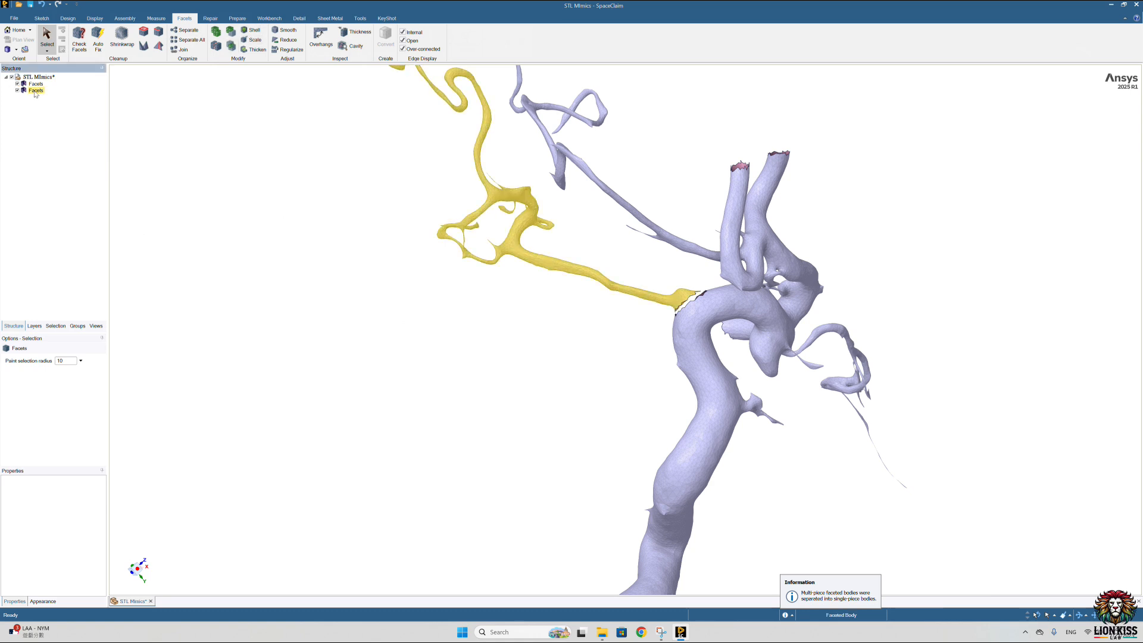
click(36, 90)
key(Delete)
Step: Find the open holes in the trimmed vessel mesh with the Holes tool
scroll(681, 285, up, 6)
middle_drag(684, 289, 797, 323)
scroll(512, 351, down, 3)
middle_drag(498, 358, 527, 353)
scroll(453, 359, up, 4)
scroll(448, 358, up, 3)
scroll(465, 357, down, 6)
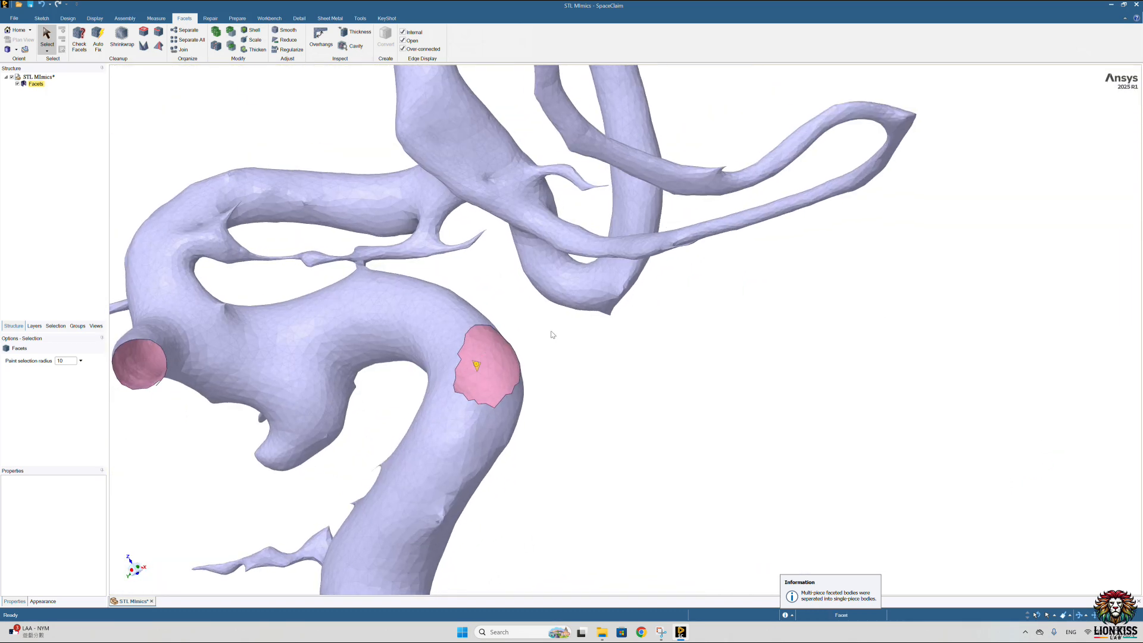
click(144, 33)
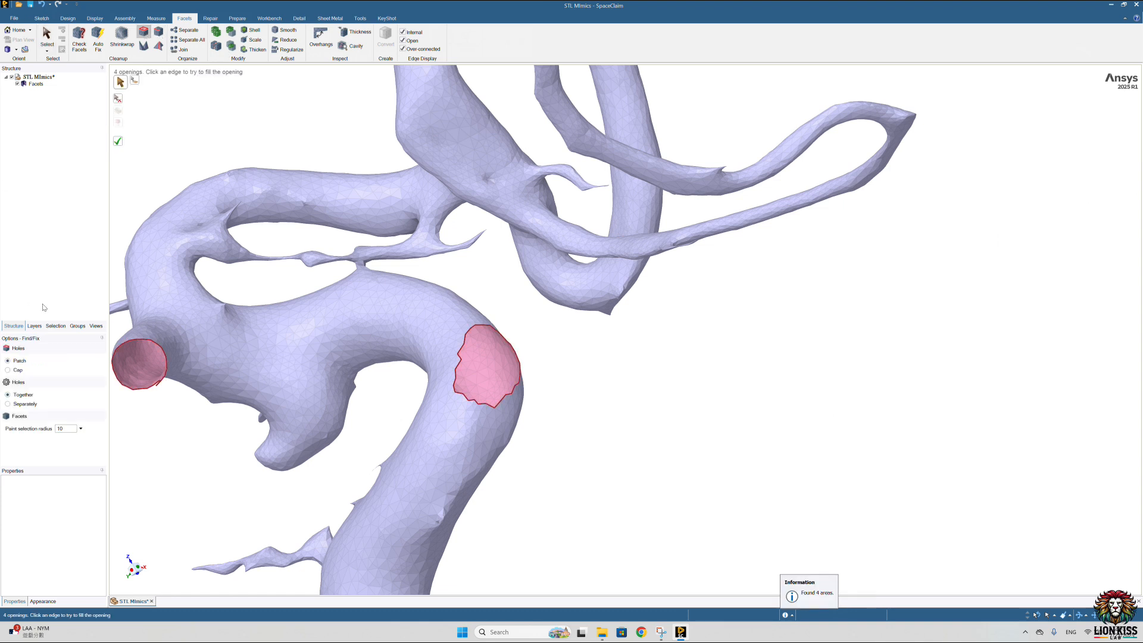
Step: Try filling the opening on the main artery's bend with the Cap option, and undo the fill
click(17, 368)
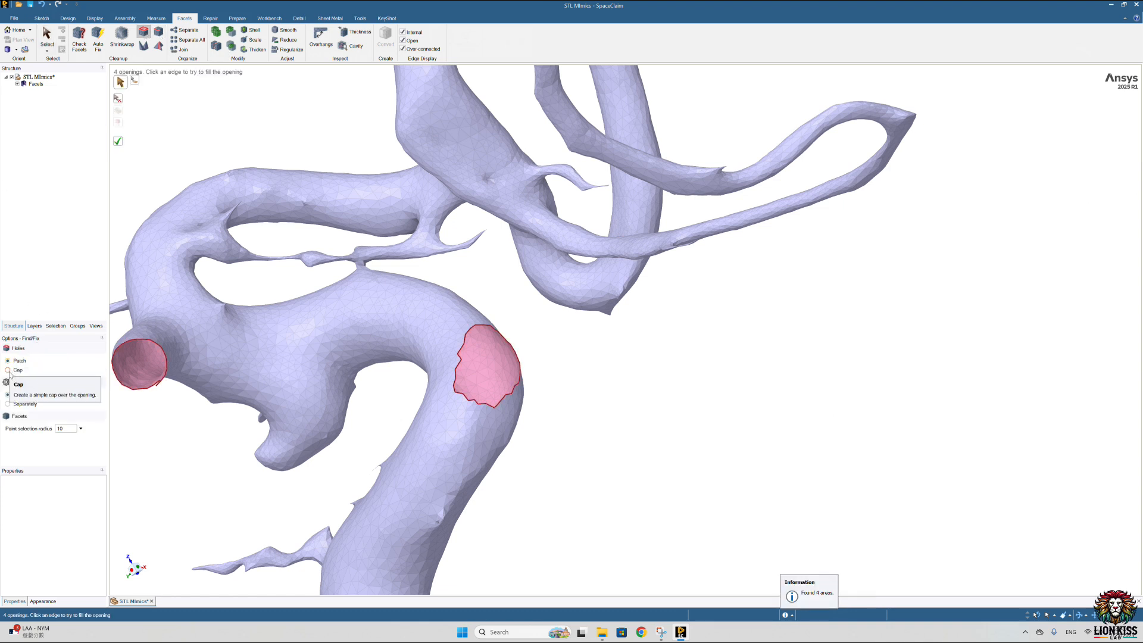
click(507, 344)
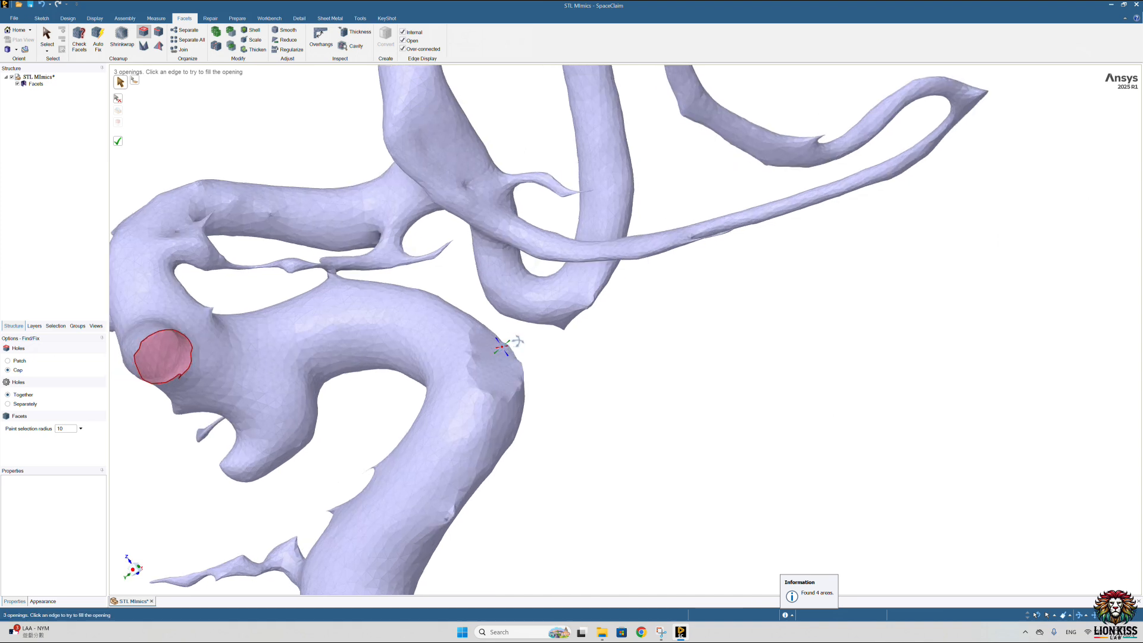
key(ctrl+z)
Step: Fill the opening on the main artery's bend using the Patch option
click(7, 361)
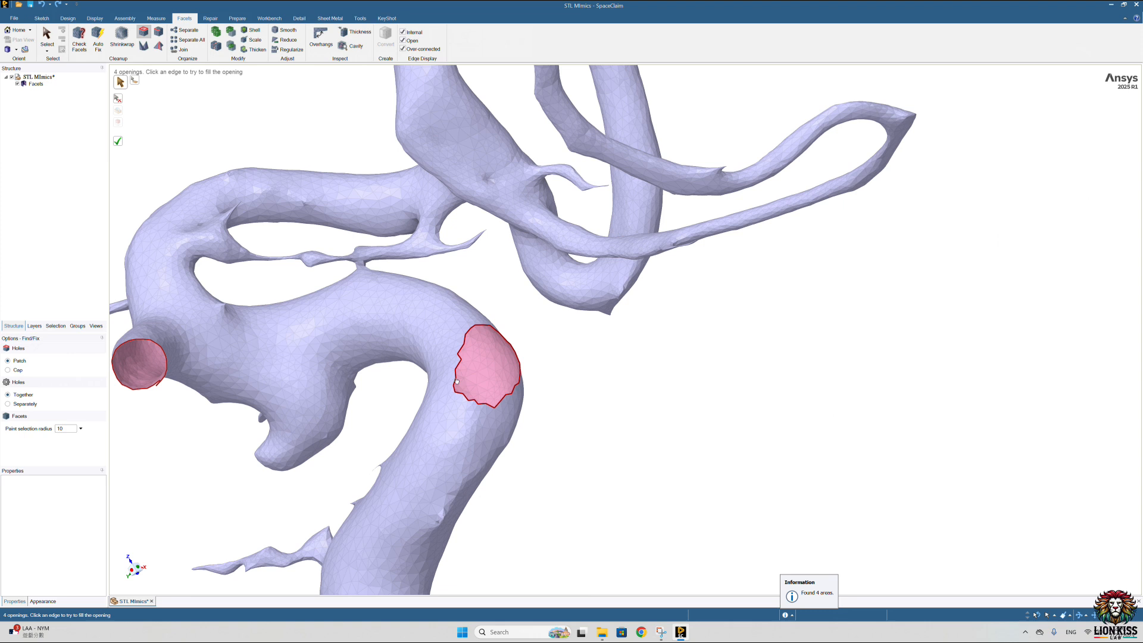
click(457, 381)
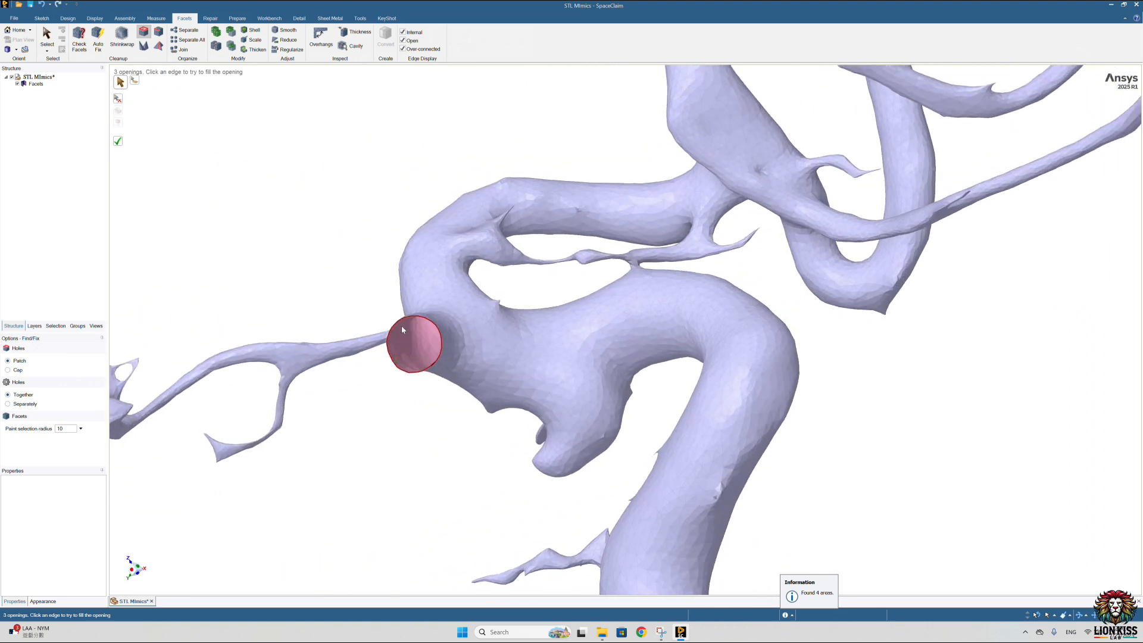
Step: Paint-select the jagged facets around the open end of the stub beside the aneurysm and delete them
middle_drag(151, 366, 457, 237)
scroll(458, 269, up, 4)
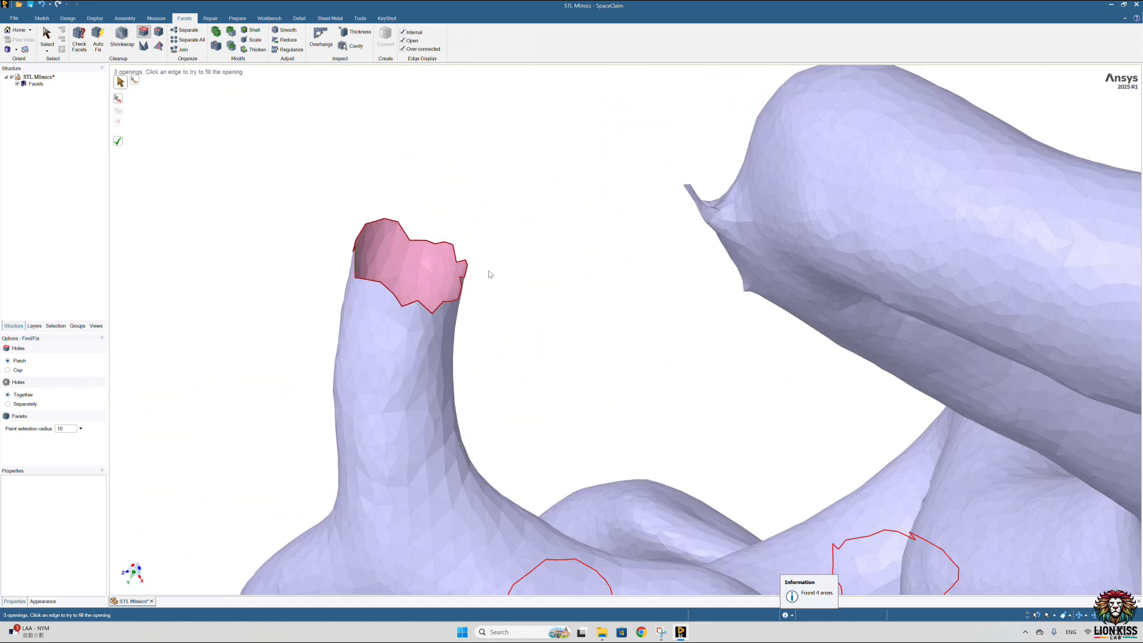
click(47, 39)
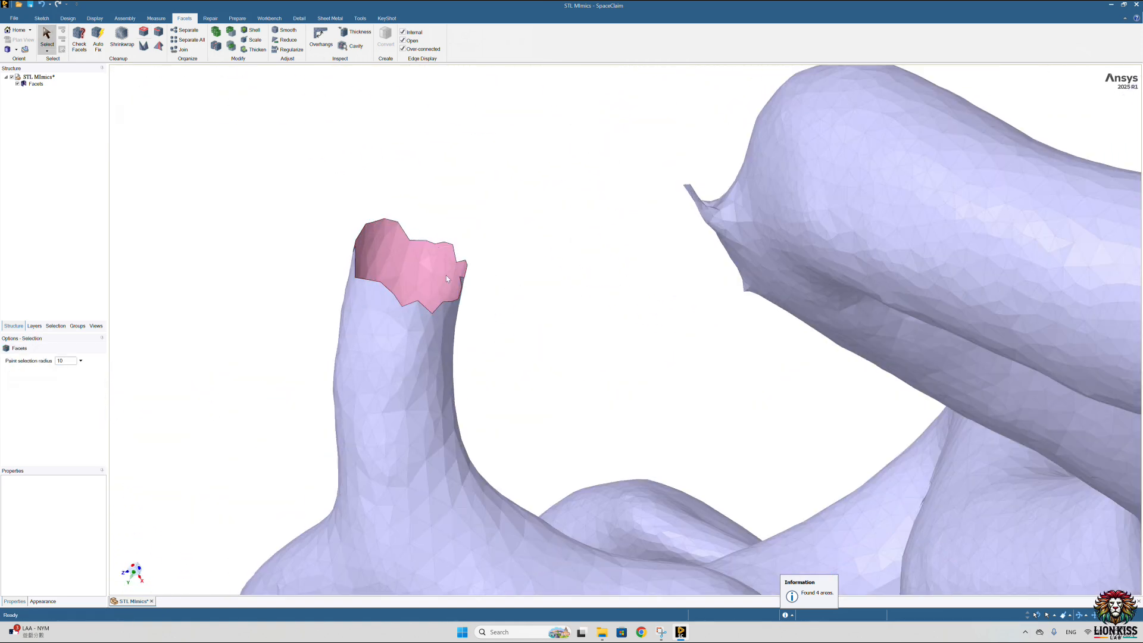
mouse_move(445, 275)
mouse_down()
mouse_move(293, 248)
mouse_move(304, 249)
mouse_up()
key(Delete)
middle_drag(312, 248, 474, 253)
mouse_move(476, 256)
mouse_down()
mouse_move(360, 224)
mouse_move(338, 248)
mouse_up()
key(Delete)
key(Delete)
mouse_move(338, 248)
middle_down()
mouse_move(371, 268)
mouse_move(359, 279)
mouse_move(337, 262)
middle_up()
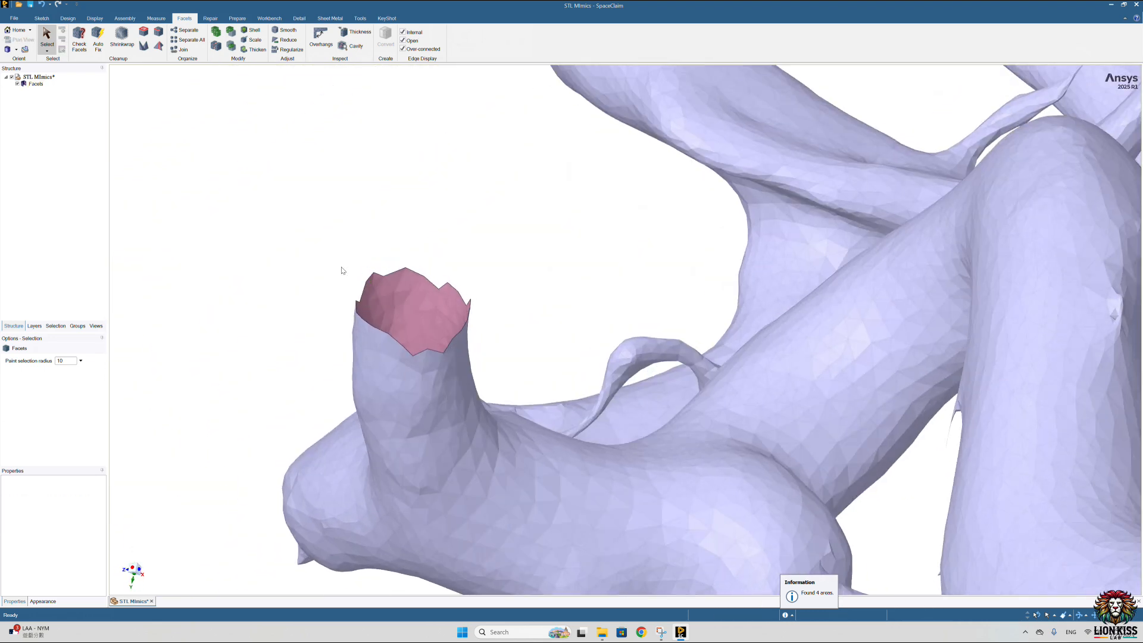
Step: Close the open end of the stub beside the aneurysm using the Holes tool with the Cap option
click(143, 34)
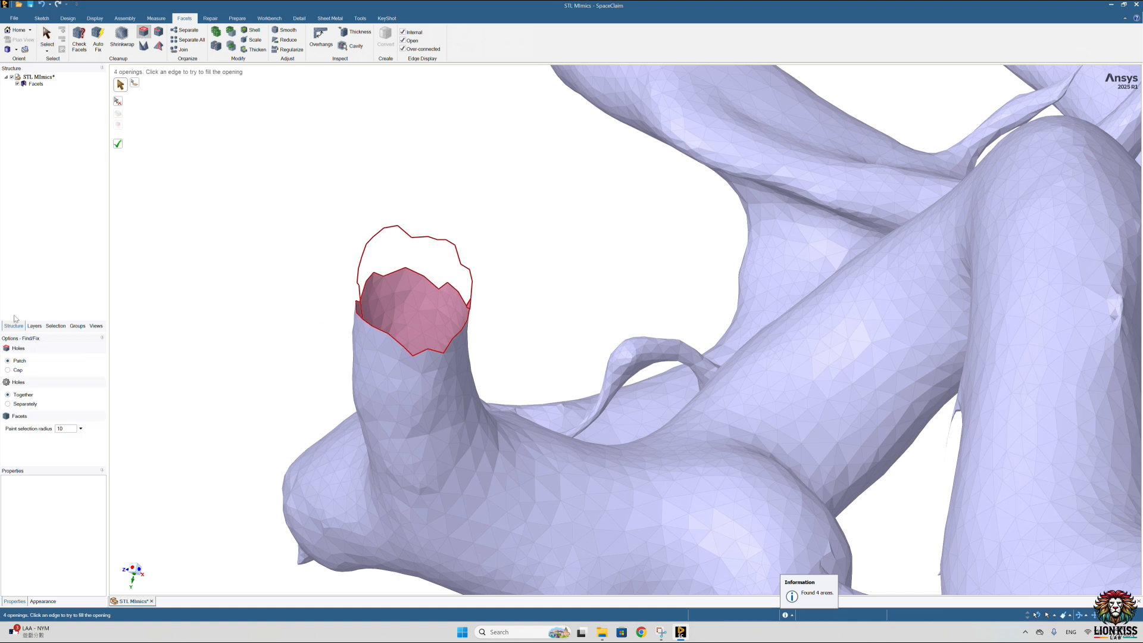
middle_drag(387, 227, 388, 274)
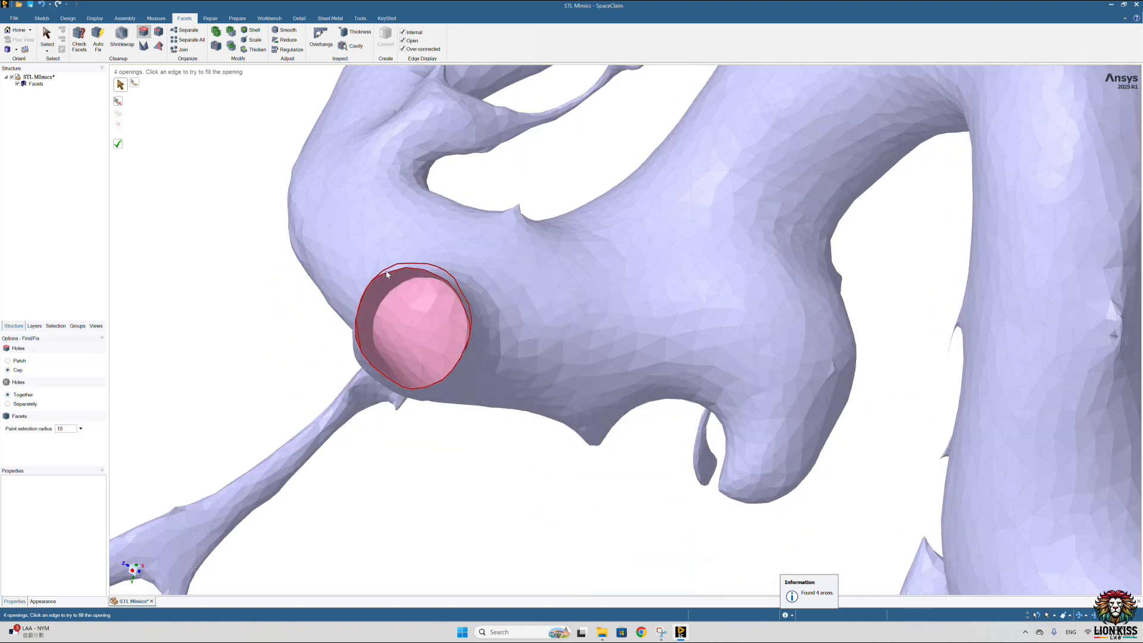
click(397, 275)
middle_drag(260, 261, 415, 324)
scroll(419, 323, down, 3)
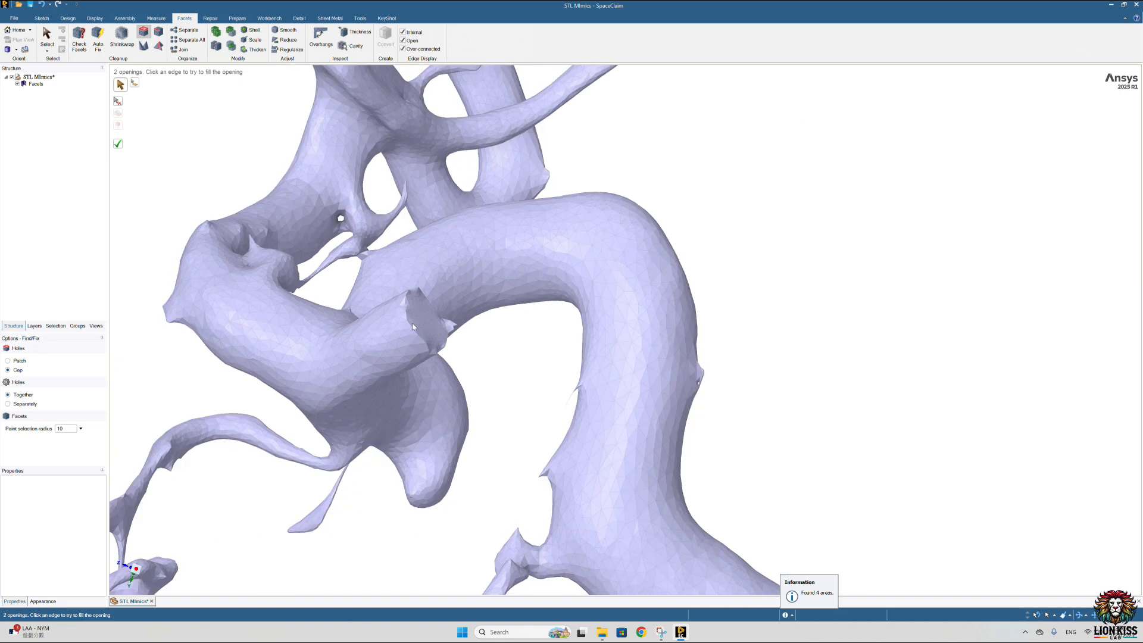
Step: Examine the main artery and aneurysm from several directions for remaining thin branches and spikes
scroll(412, 323, down, 1)
middle_drag(412, 322, 433, 316)
scroll(430, 373, down, 3)
middle_drag(427, 401, 481, 375)
middle_drag(469, 450, 526, 408)
scroll(480, 444, up, 3)
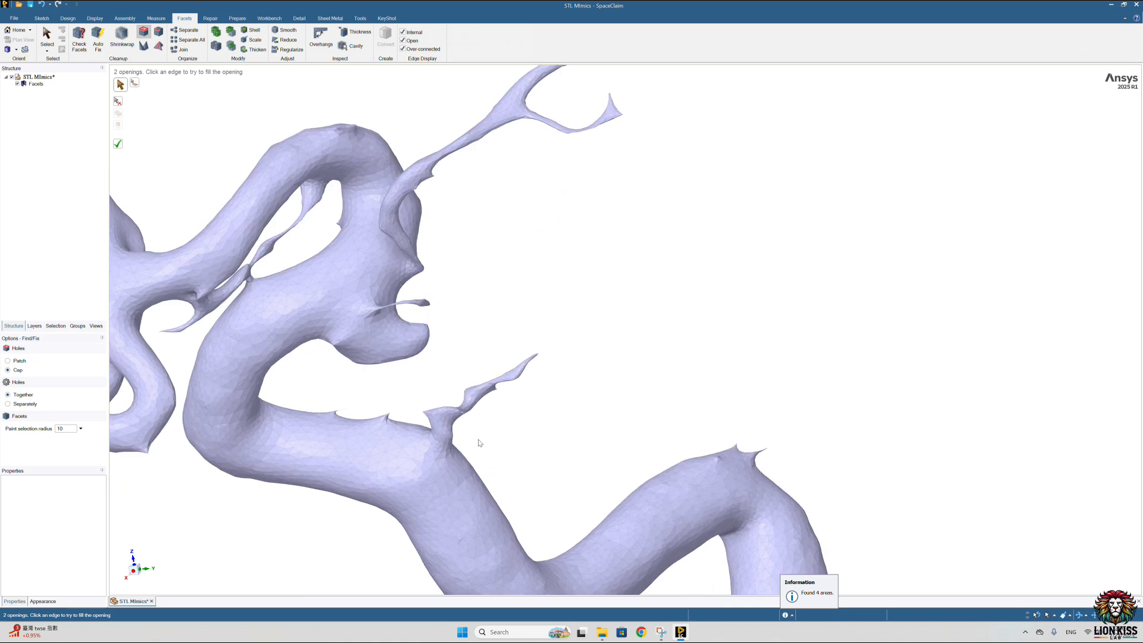
scroll(411, 425, down, 3)
middle_drag(253, 386, 322, 214)
Step: Paint-select a band of facets across the base of the long ascending branch near the vessel fork and delete it
scroll(244, 397, up, 2)
scroll(244, 398, up, 3)
middle_drag(305, 451, 334, 415)
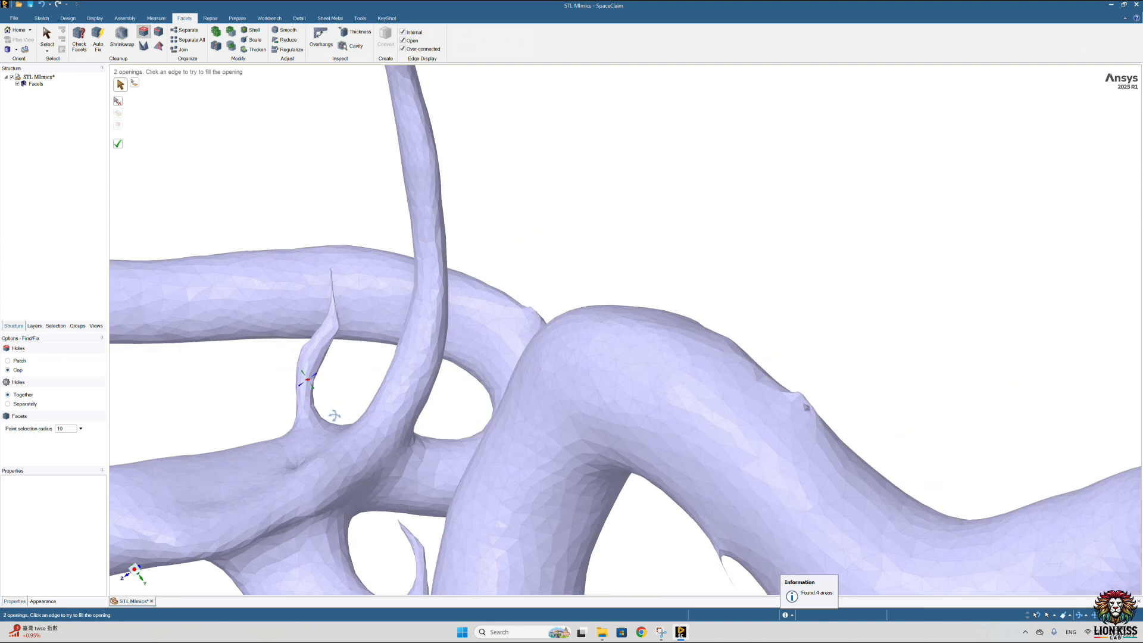
scroll(334, 415, up, 4)
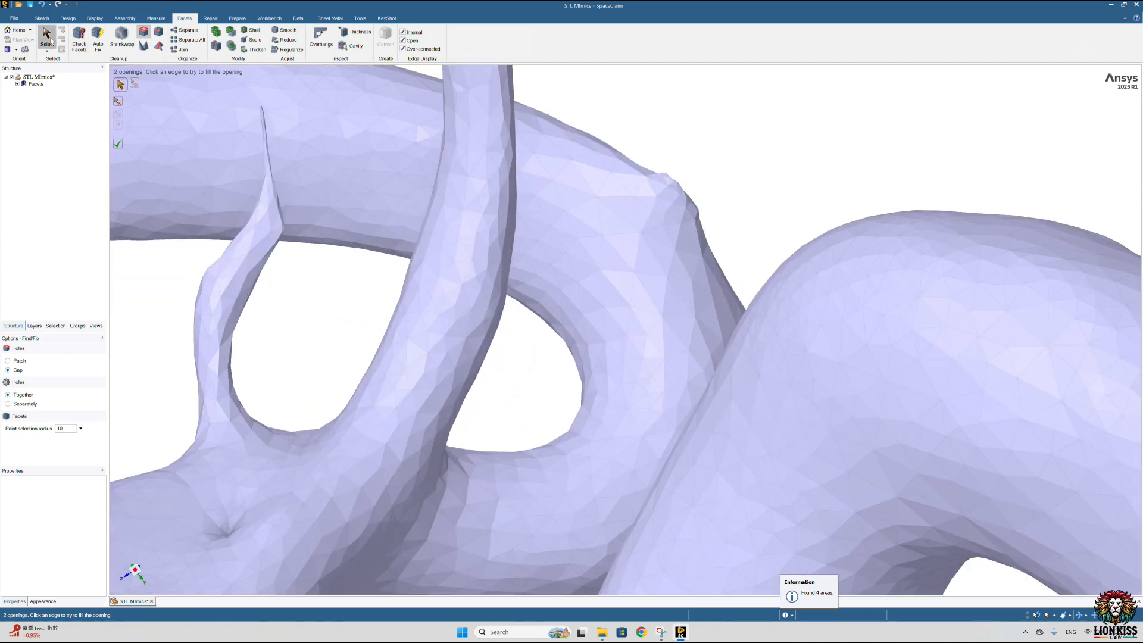
click(50, 40)
drag(450, 428, 350, 390)
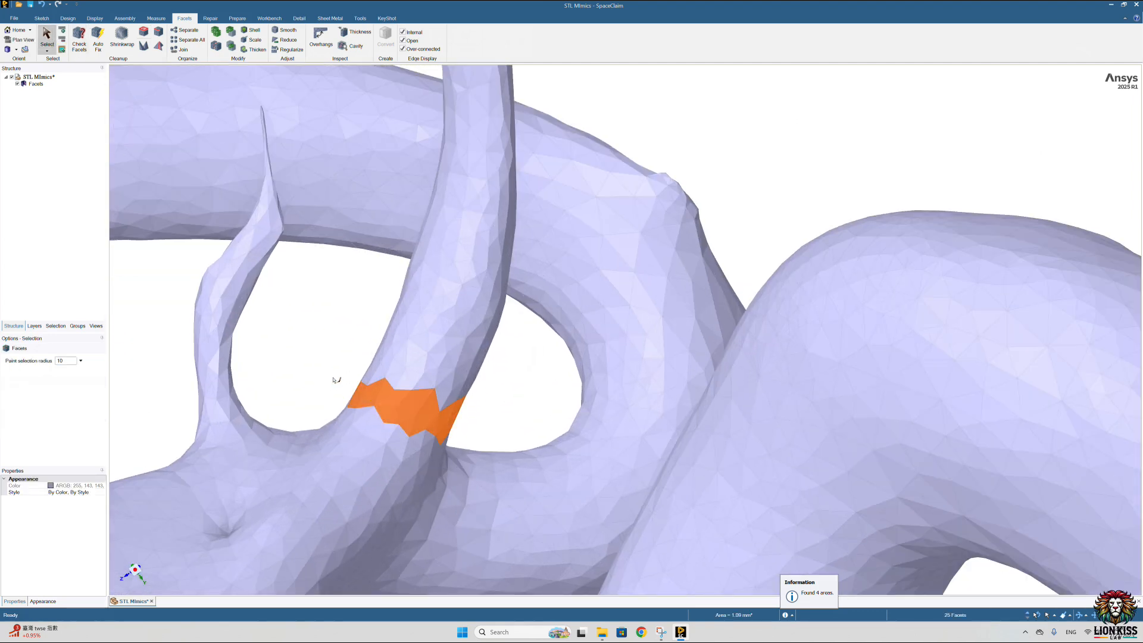
key(Delete)
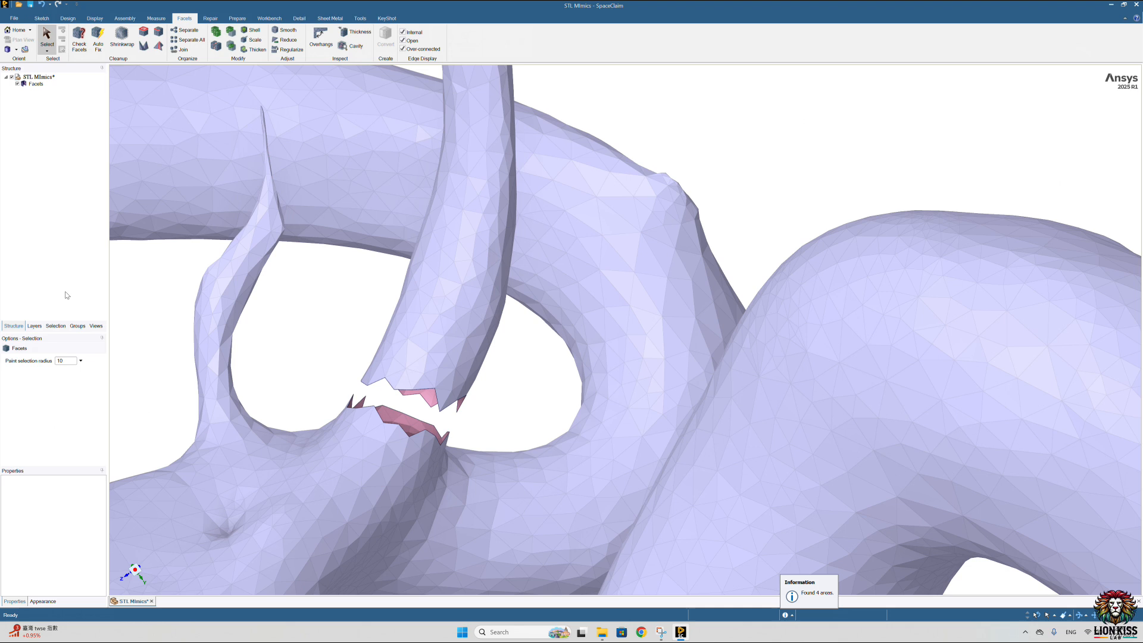
Step: Separate the cut-off long ascending branch from the vessel body and delete it
scroll(261, 243, down, 3)
scroll(261, 243, down, 5)
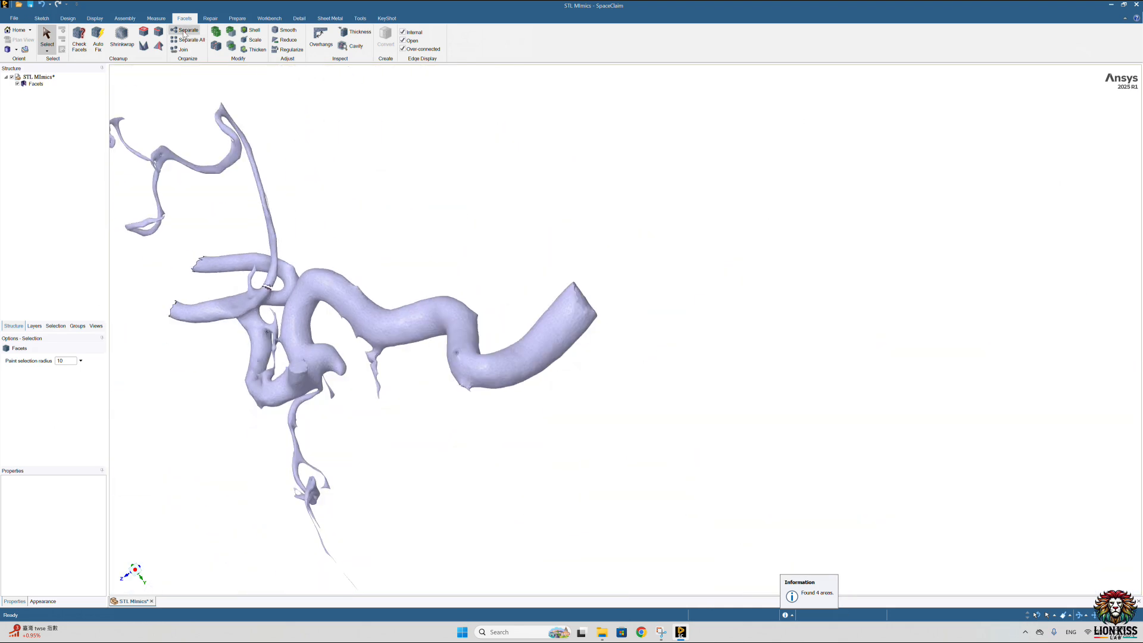
click(185, 31)
click(269, 238)
key(Delete)
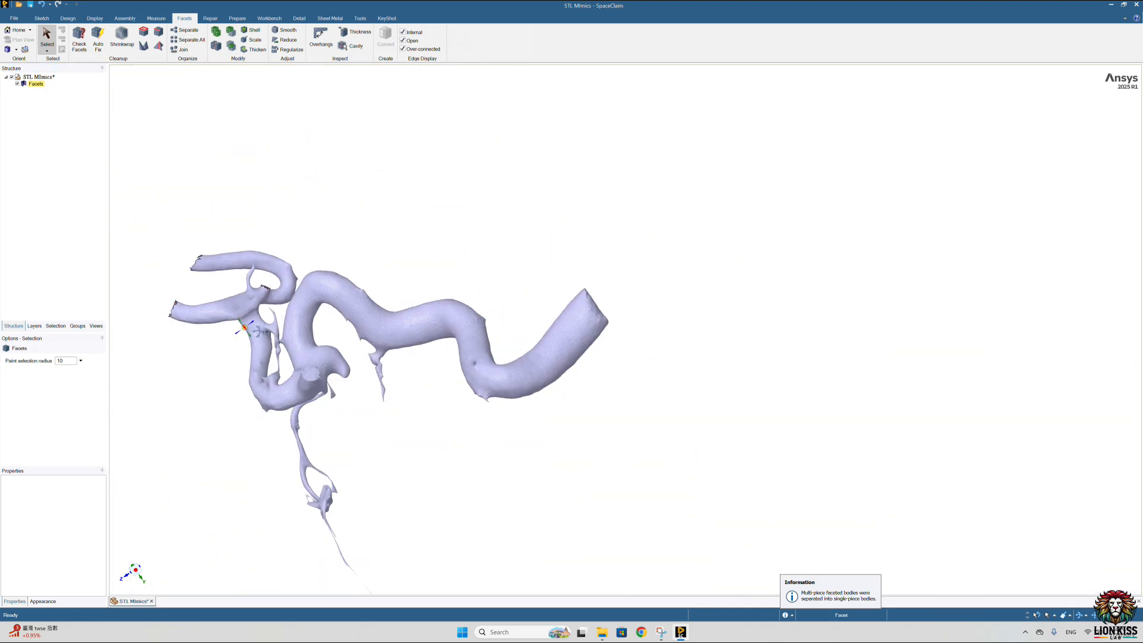
Step: Paint-select a ring of facets around the base of the thin branch beside the aneurysm and delete it
scroll(397, 387, up, 5)
mouse_move(396, 387)
middle_down()
mouse_move(416, 369)
mouse_move(397, 387)
middle_up()
scroll(397, 387, up, 3)
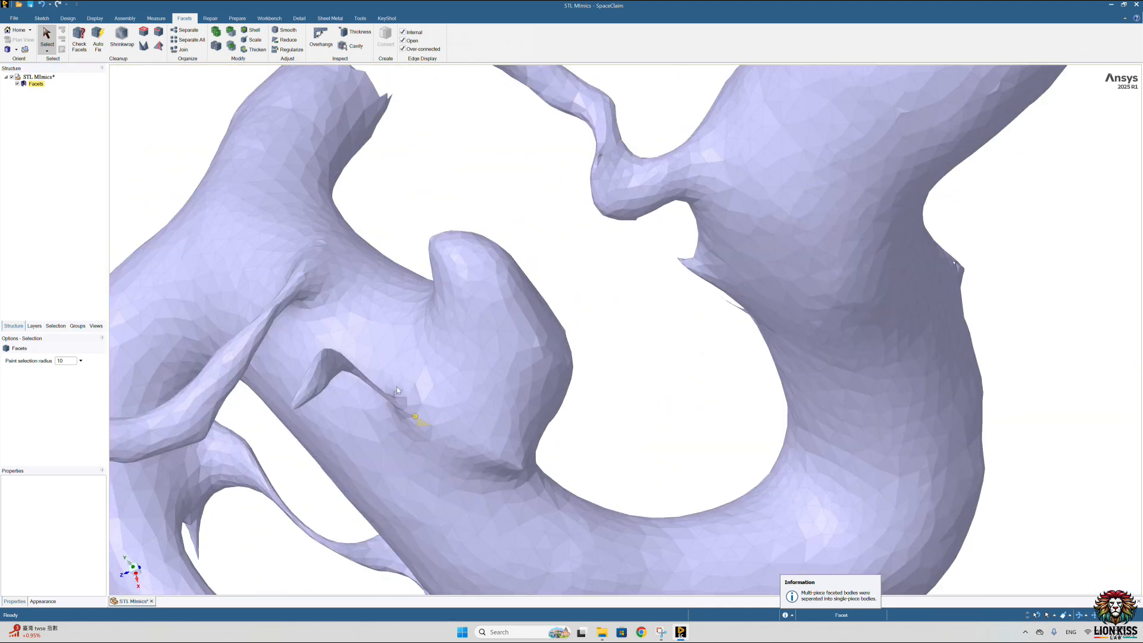
scroll(310, 285, up, 3)
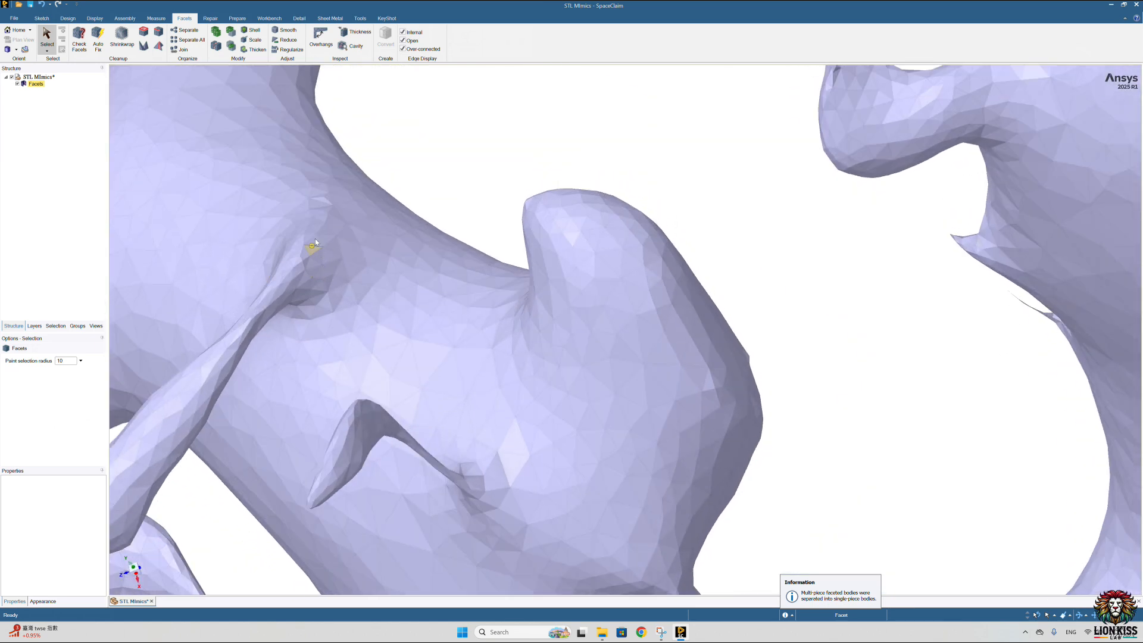
scroll(294, 284, up, 2)
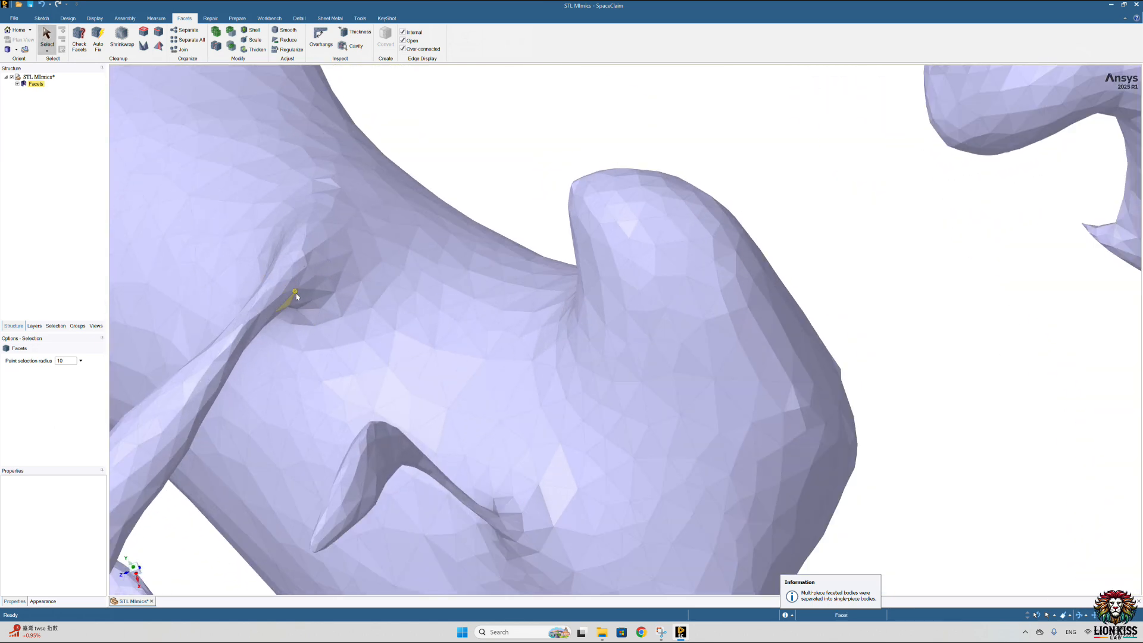
mouse_move(391, 255)
mouse_down()
mouse_move(363, 210)
mouse_move(265, 240)
mouse_move(256, 267)
mouse_up()
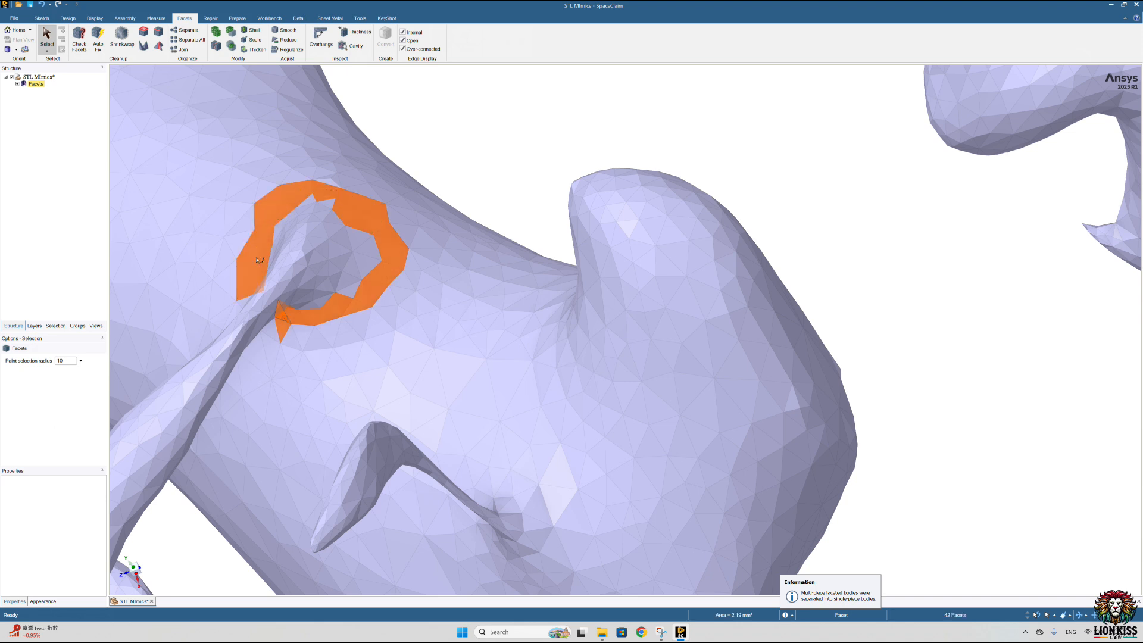
middle_drag(272, 306, 299, 303)
scroll(195, 306, up, 3)
middle_drag(195, 307, 241, 339)
drag(234, 339, 197, 300)
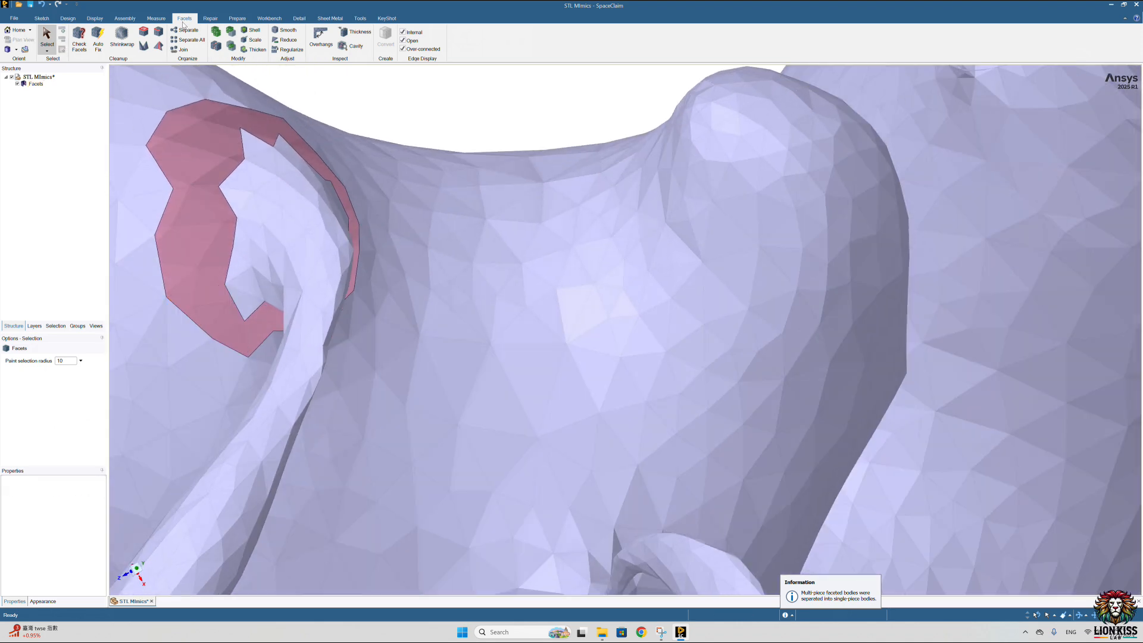
Step: Delete the thin branch severed by the ring cut and fill the opening it leaves using the Holes tool's Patch option
click(36, 91)
key(Delete)
mouse_move(324, 347)
middle_down()
mouse_move(284, 322)
mouse_move(257, 345)
middle_up()
mouse_move(257, 345)
mouse_down()
mouse_move(334, 330)
mouse_move(408, 287)
mouse_move(437, 243)
mouse_up()
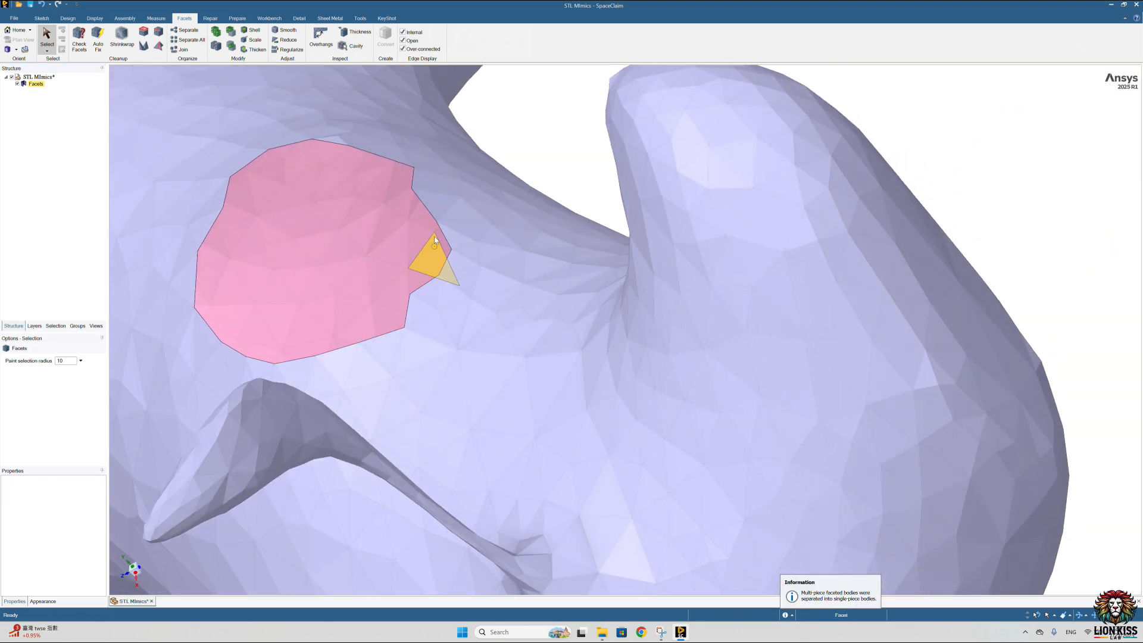
click(143, 32)
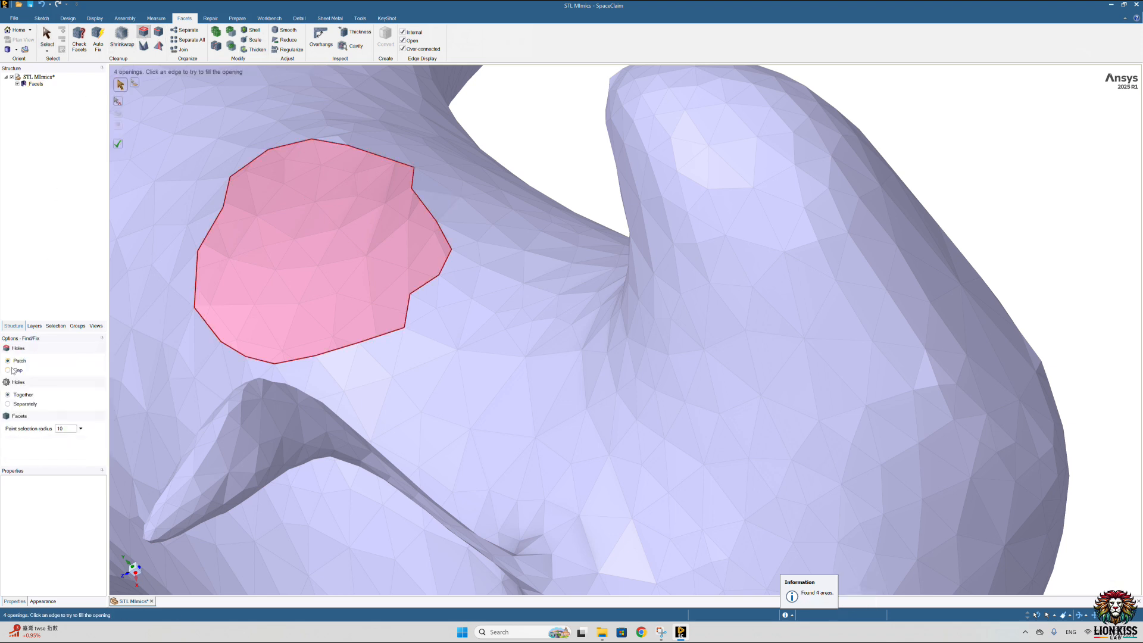
click(311, 360)
Step: Paint-select the facets around the base of the small hooked spur near the aneurysm and delete them
scroll(380, 343, down, 6)
mouse_move(380, 343)
middle_down()
mouse_move(387, 379)
mouse_move(409, 382)
mouse_move(368, 318)
mouse_move(427, 327)
mouse_move(418, 382)
mouse_move(423, 369)
mouse_move(381, 345)
middle_up()
scroll(368, 318, down, 4)
scroll(401, 315, up, 8)
click(49, 41)
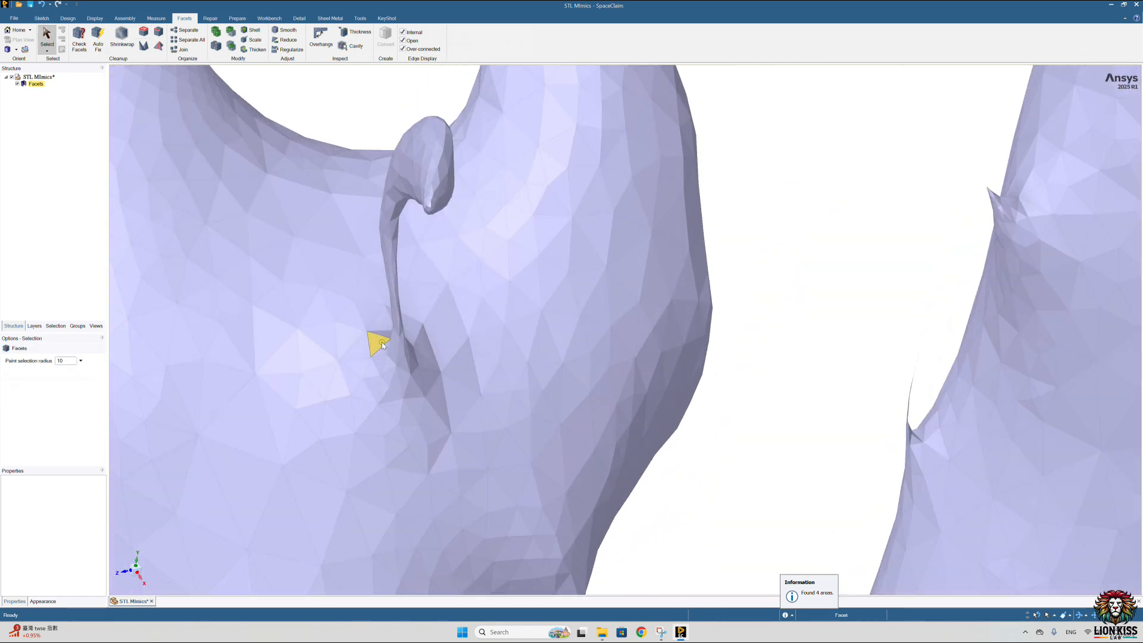
mouse_move(382, 382)
mouse_down()
mouse_move(424, 343)
mouse_move(393, 326)
mouse_up()
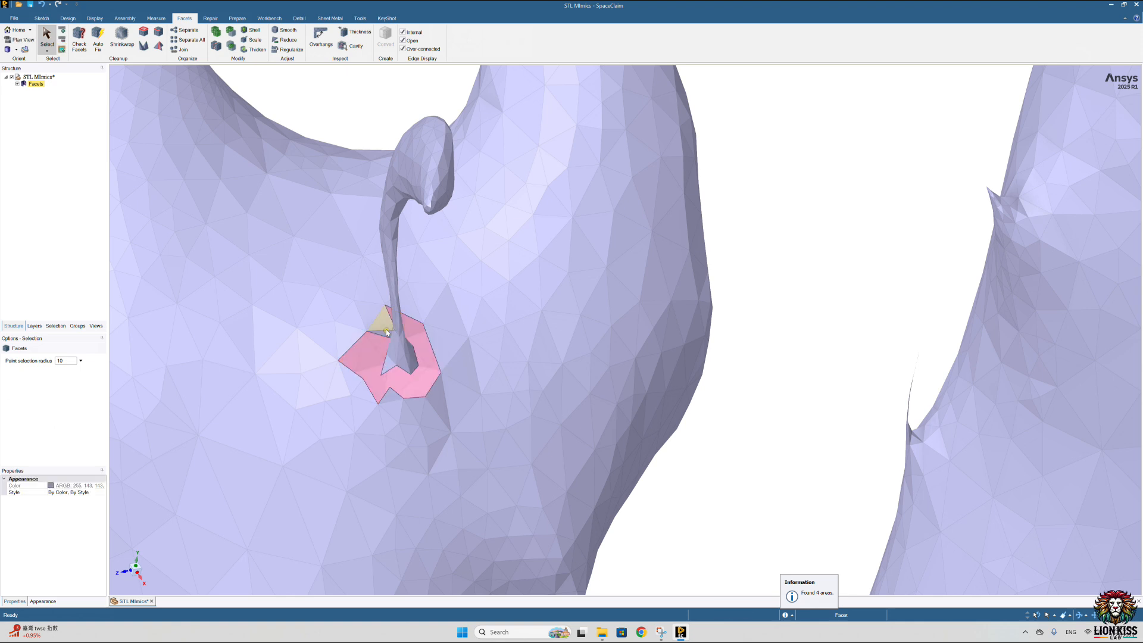
ctrl+click(385, 328)
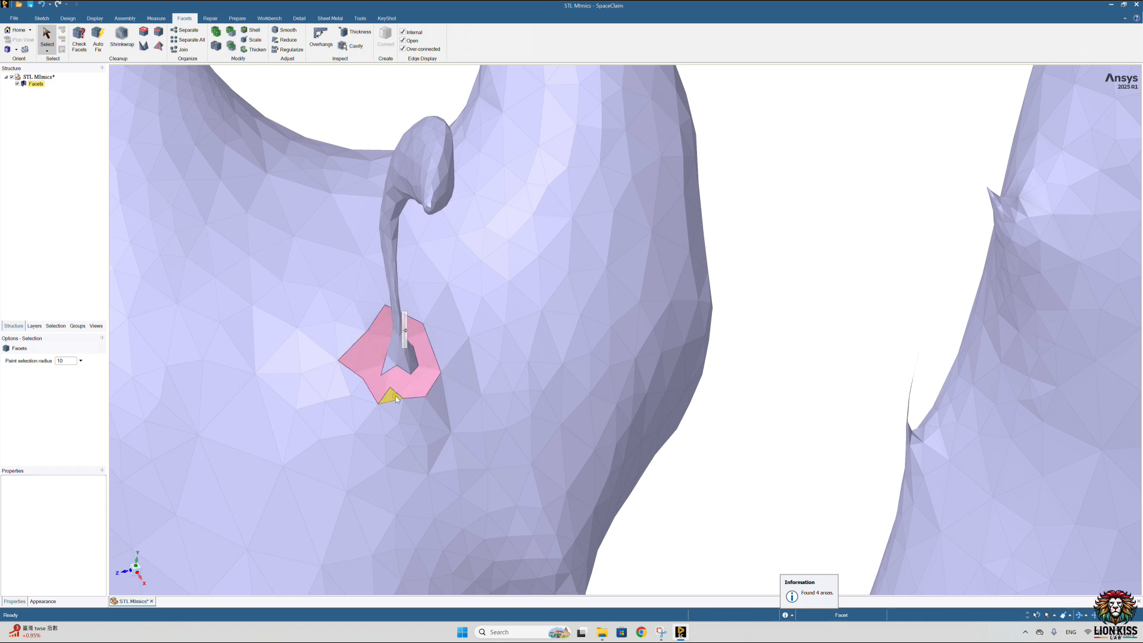
middle_drag(395, 346, 202, 142)
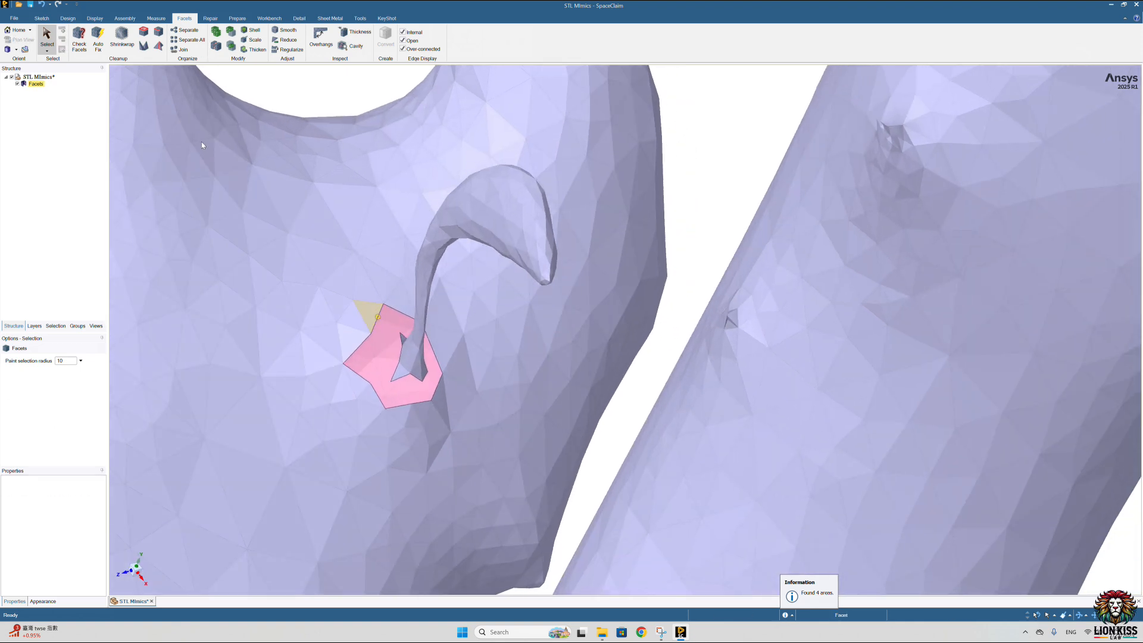
Step: Separate all disconnected pieces and delete the detached hooked spur
click(189, 40)
click(37, 91)
key(Delete)
Step: Enlarge the spur's opening by deleting the uneven facets around it and the isolated triangles left inside
middle_drag(325, 331, 271, 286)
middle_drag(351, 357, 409, 337)
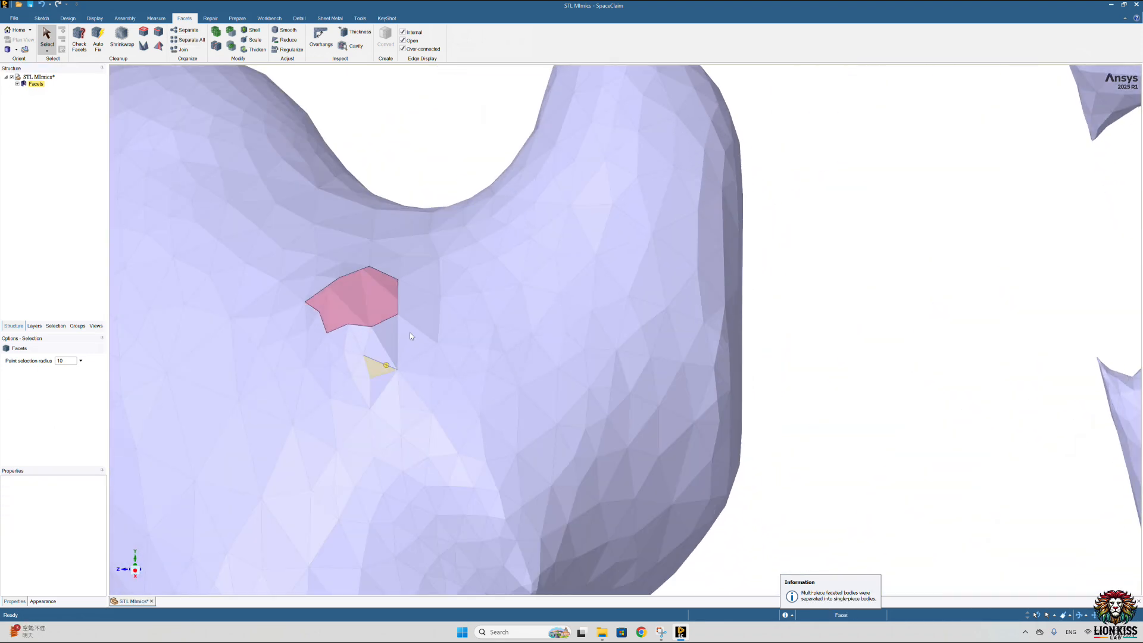
mouse_move(418, 302)
mouse_down()
mouse_move(360, 354)
mouse_move(277, 304)
mouse_move(362, 258)
mouse_up()
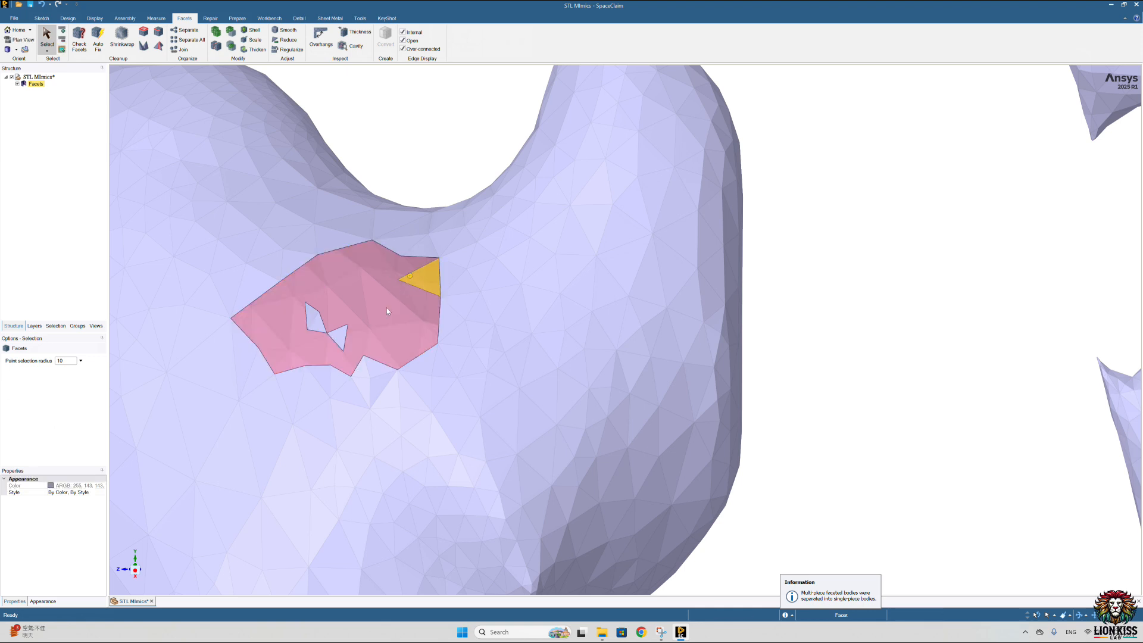
scroll(437, 320, up, 5)
ctrl+click(462, 356)
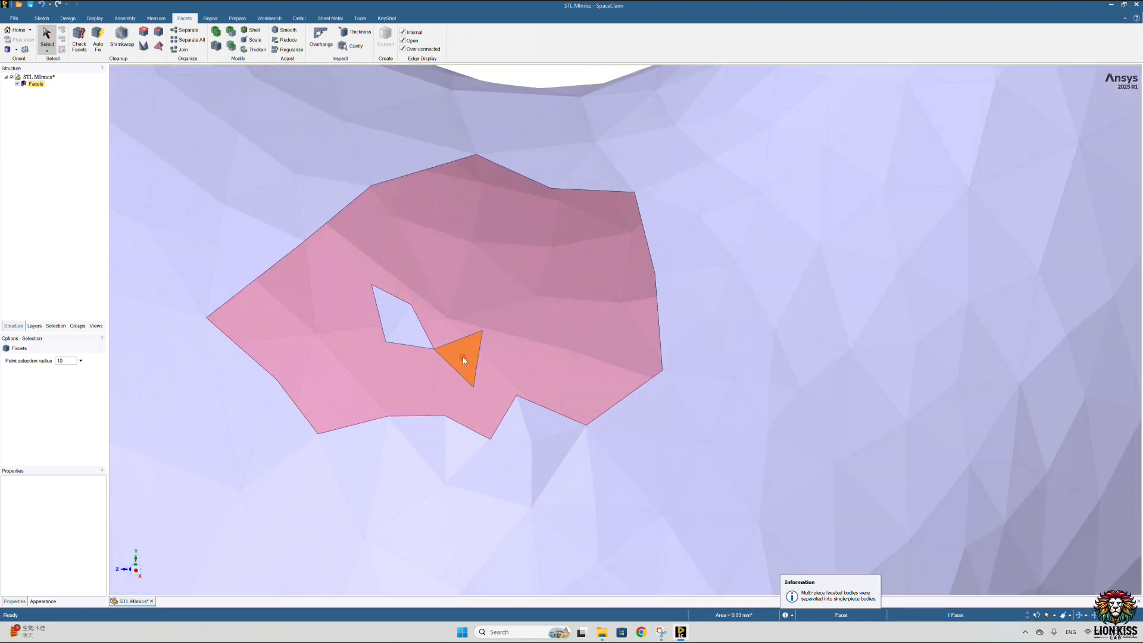
ctrl+click(410, 333)
Step: Delete the protruding triangular facets along the lower edge of the spur's opening to even out its outline
drag(543, 448, 402, 455)
click(544, 432)
drag(544, 432, 528, 444)
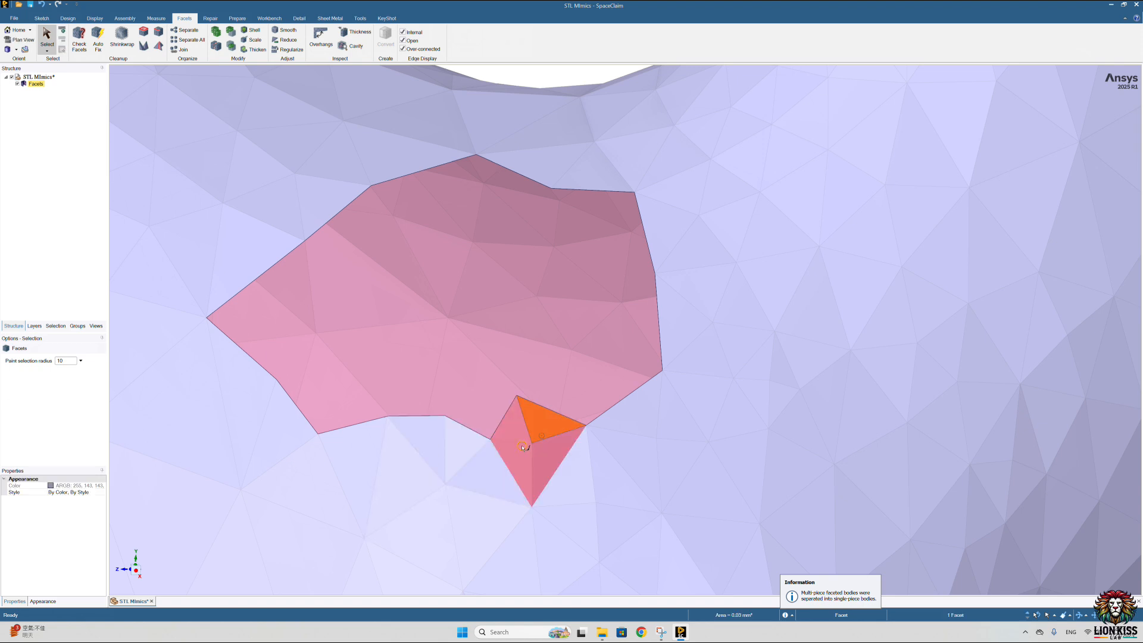
key(Delete)
click(470, 459)
drag(470, 461, 432, 450)
key(Delete)
Step: Fill the opening left by the hooked spur using the Holes tool with the Patch option
scroll(436, 431, down, 5)
middle_drag(448, 429, 440, 451)
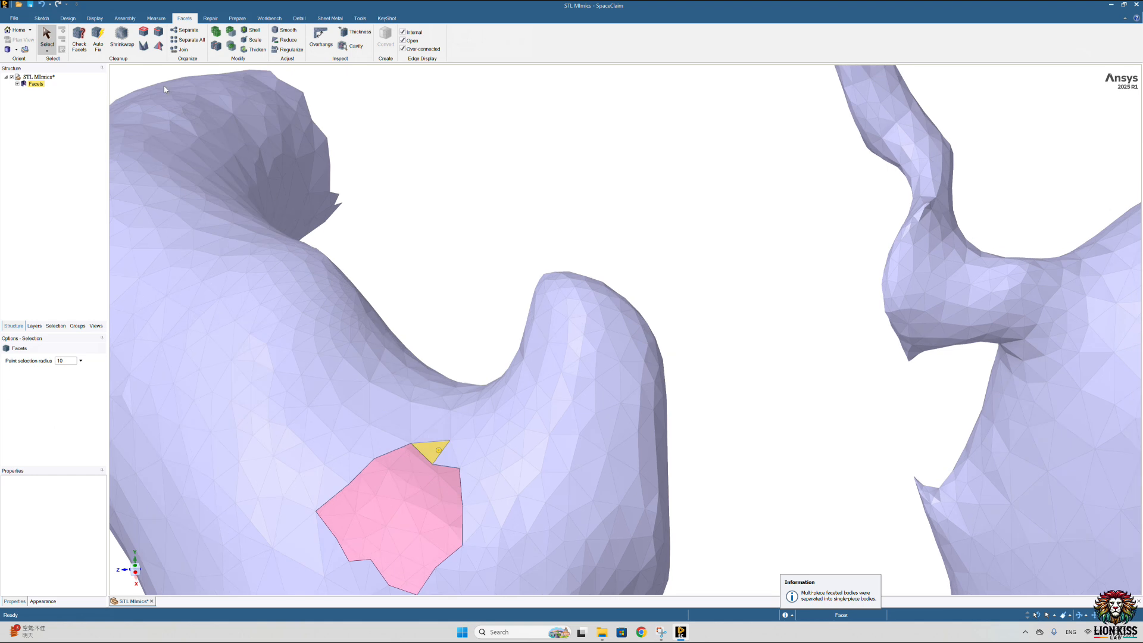
click(146, 34)
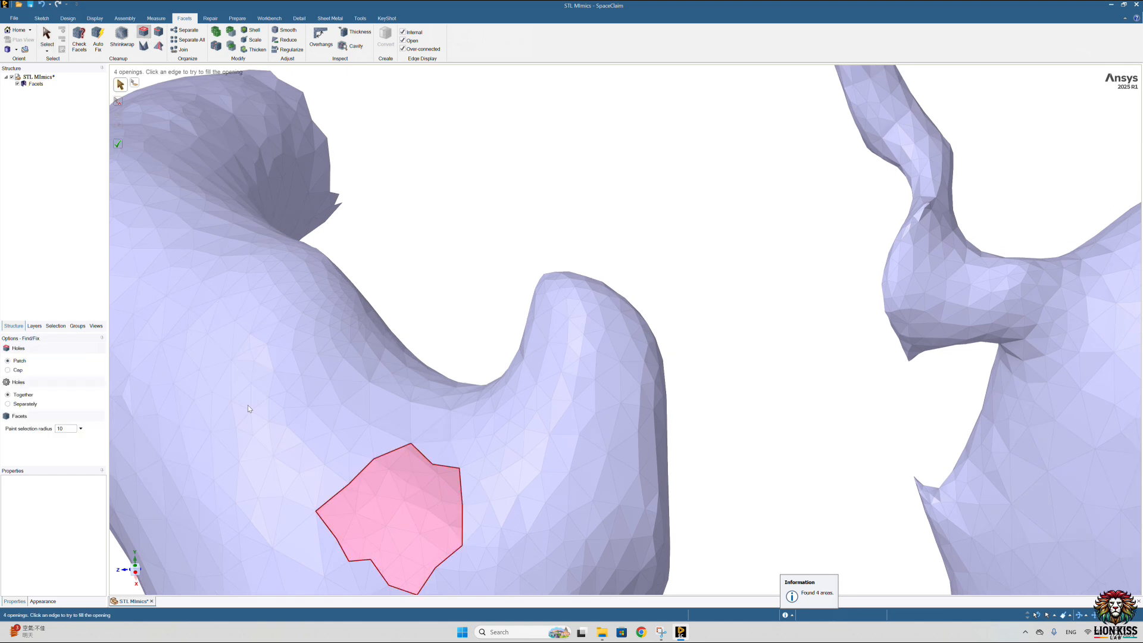
click(367, 471)
Step: Paint-select and delete the distorted facets around the small thin spike on the main artery
scroll(396, 470, down, 8)
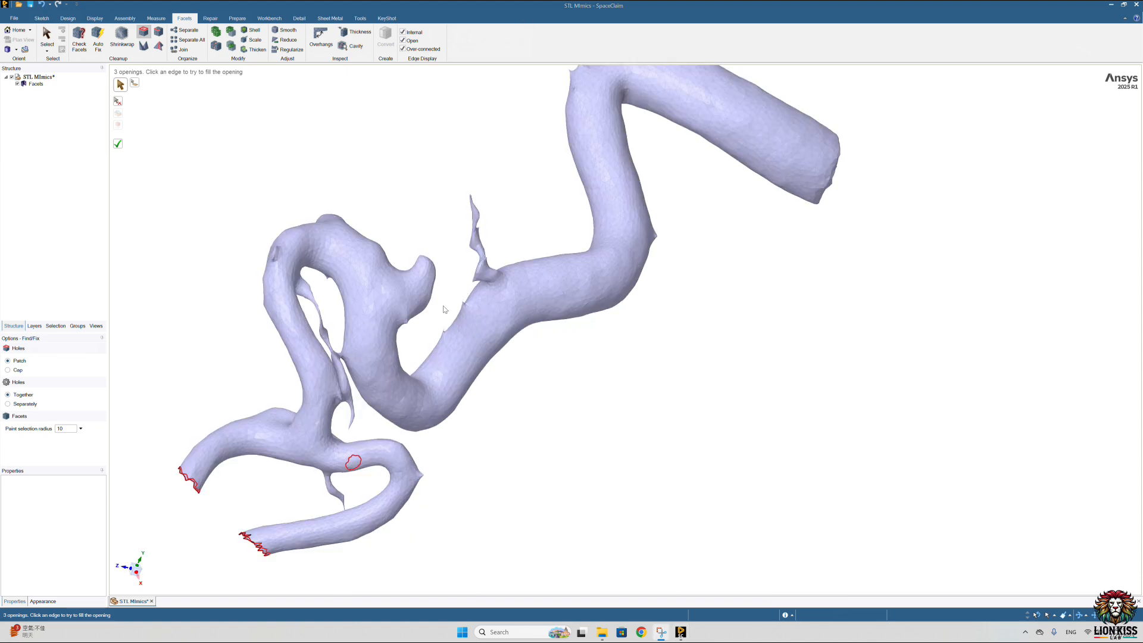
scroll(449, 303, up, 5)
middle_drag(449, 380, 531, 394)
scroll(532, 394, up, 10)
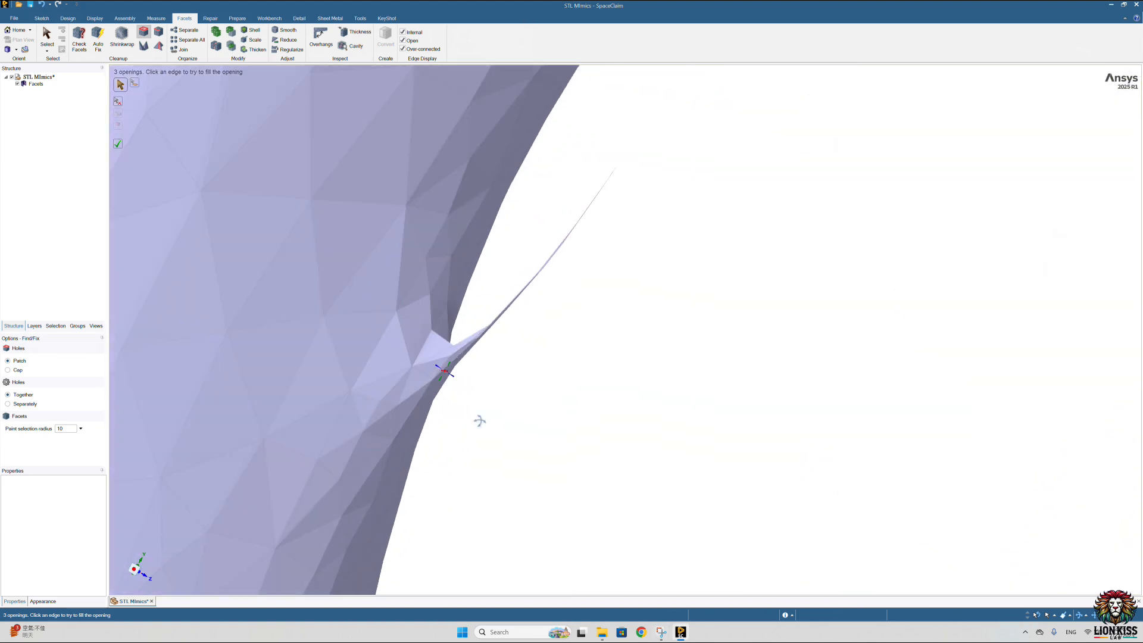
mouse_move(479, 421)
middle_down()
mouse_move(421, 416)
mouse_move(352, 377)
mouse_move(468, 374)
mouse_move(473, 388)
middle_up()
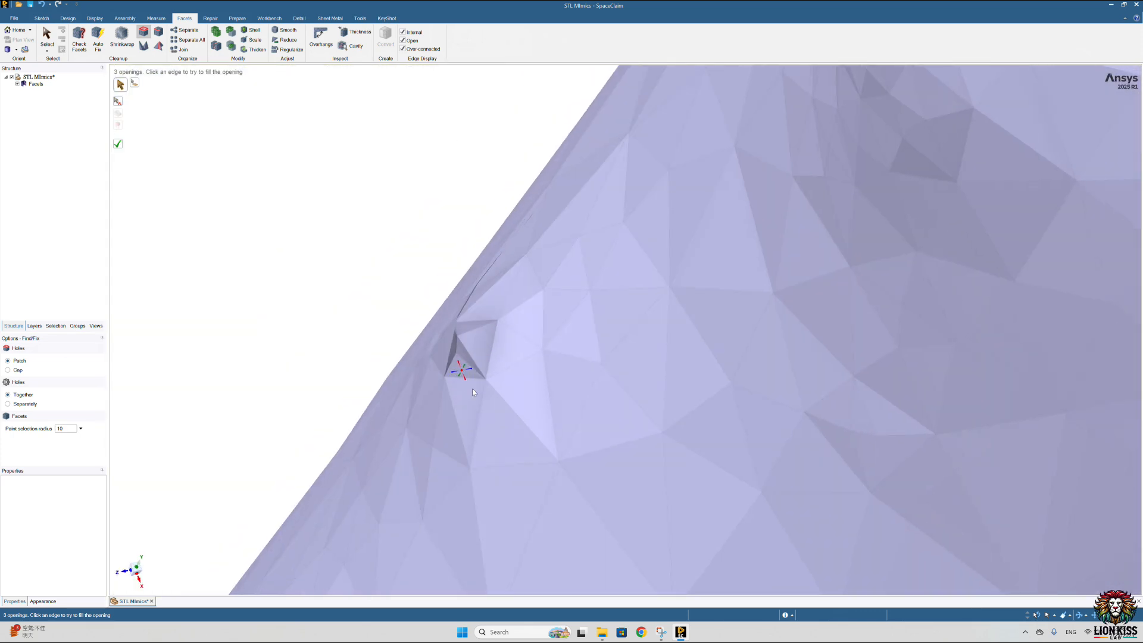
middle_drag(494, 348, 501, 353)
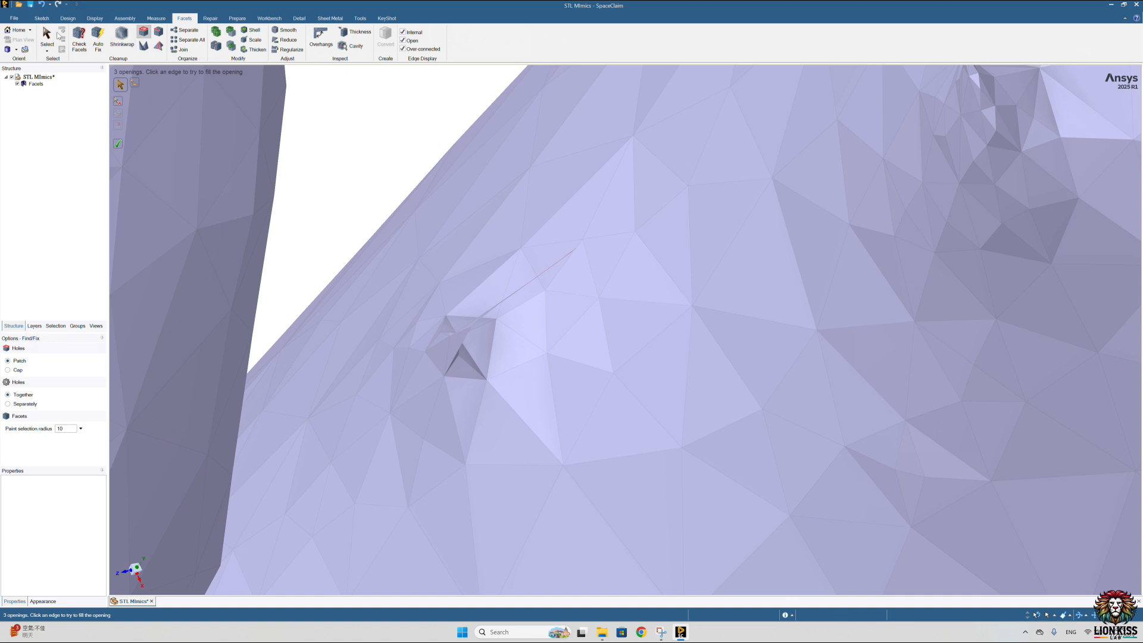
key(Escape)
mouse_move(516, 305)
mouse_down()
mouse_move(518, 375)
mouse_move(434, 416)
mouse_move(407, 369)
mouse_up()
drag(425, 319, 479, 300)
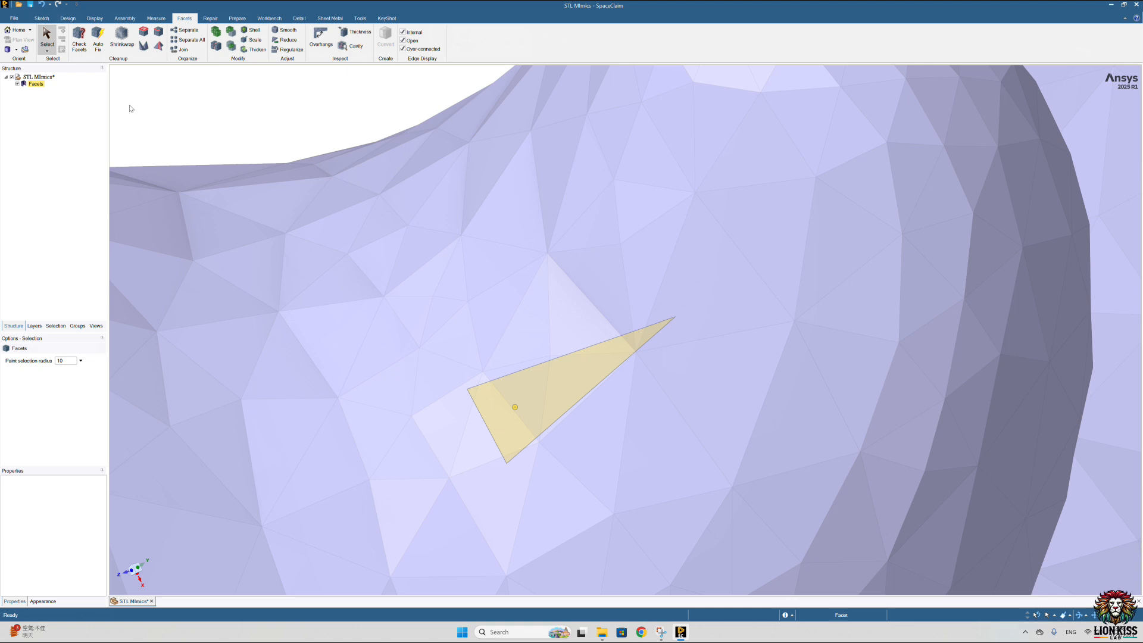
Step: Separate the small cut-off spike piece from the vessel and delete it
click(176, 41)
click(778, 462)
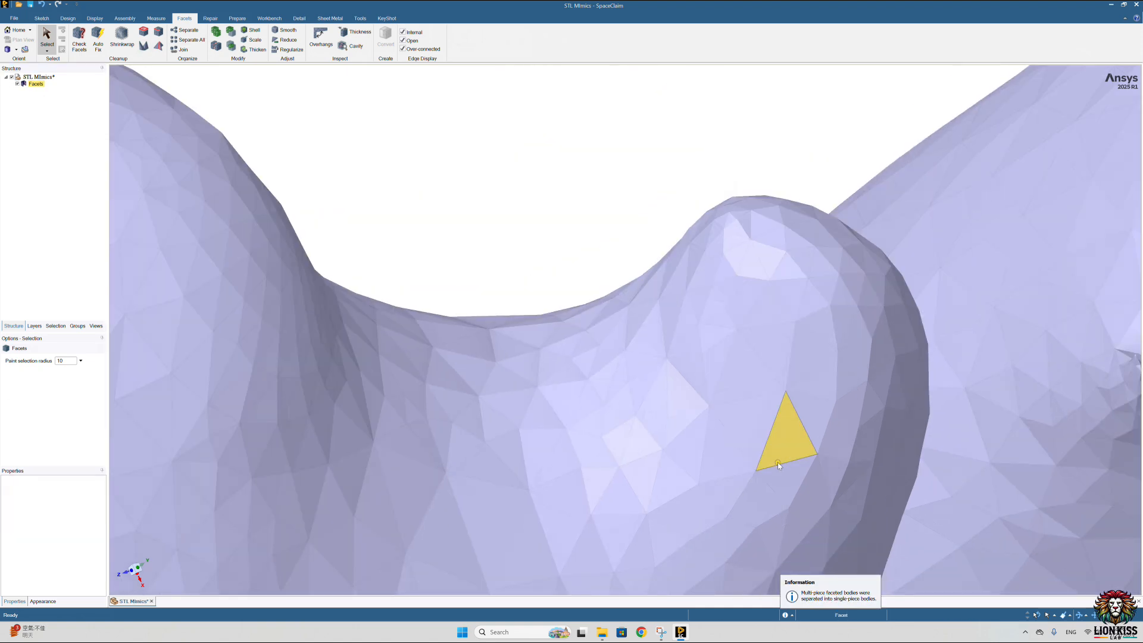
scroll(778, 462, down, 8)
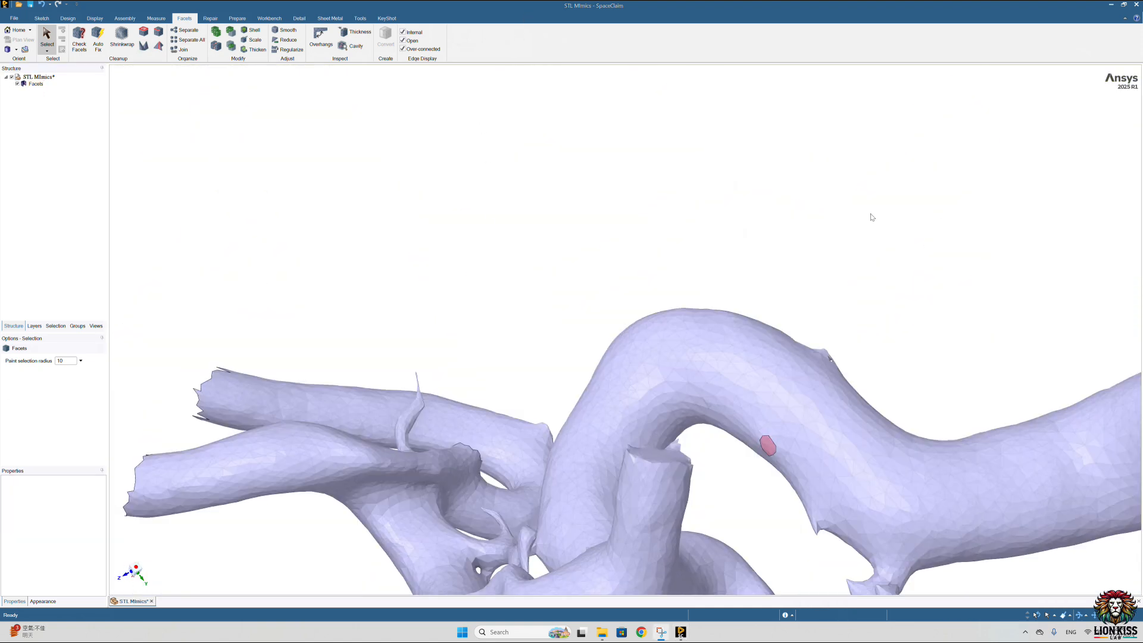
Step: Paint-select a ring of facets around the small pinched protrusion on the main artery wall and delete it
scroll(685, 345, up, 10)
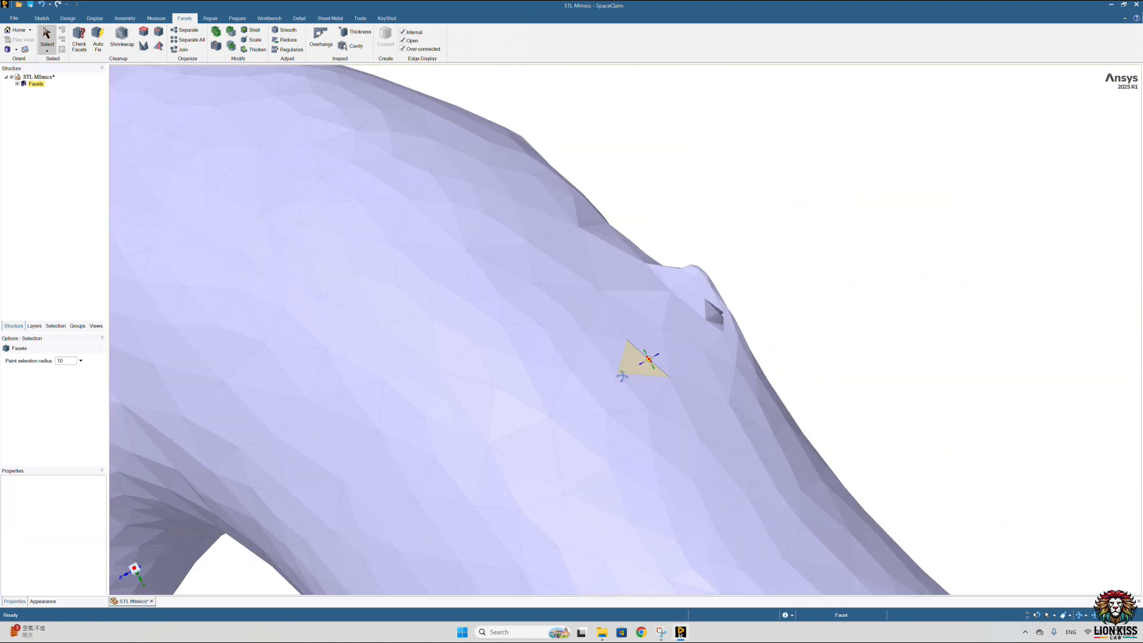
middle_drag(622, 376, 564, 395)
scroll(743, 316, up, 5)
mouse_move(743, 315)
middle_down()
mouse_move(827, 311)
mouse_move(674, 252)
mouse_move(620, 293)
mouse_move(633, 287)
middle_up()
mouse_move(645, 258)
mouse_down()
mouse_move(680, 165)
mouse_move(746, 356)
mouse_move(835, 298)
mouse_move(796, 217)
mouse_move(733, 173)
mouse_up()
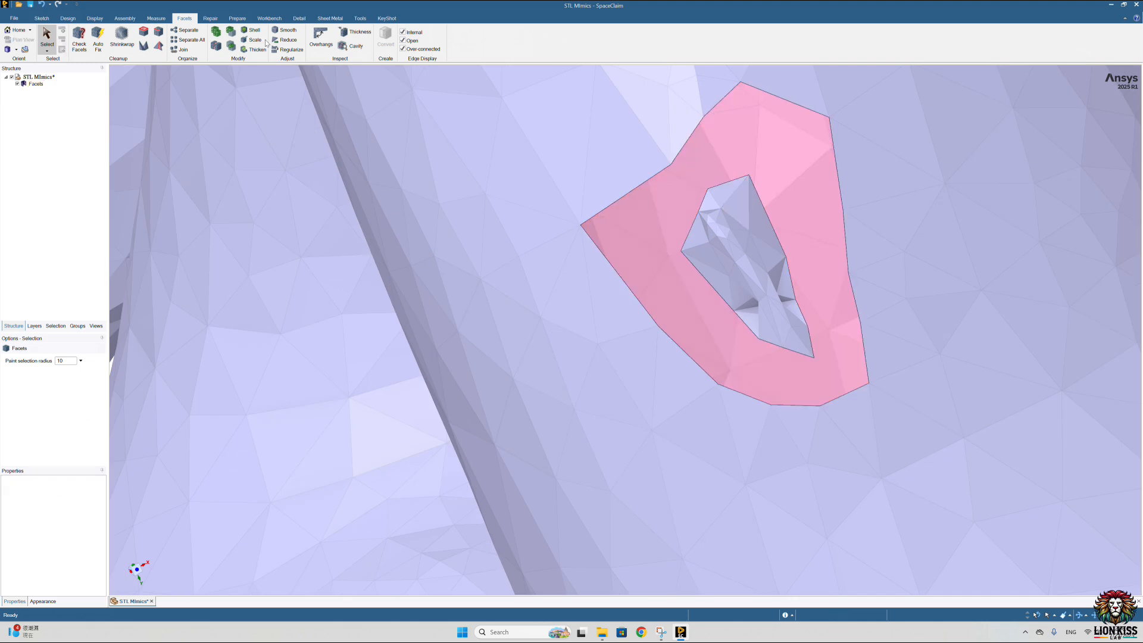
Step: Separate all disconnected bodies and delete the pinched protrusion enclosed by the ring cut
click(205, 40)
click(39, 91)
key(Delete)
Step: Fill the two openings on the main artery wall using the Holes tool with the Patch option
scroll(657, 187, down, 4)
click(143, 31)
click(666, 175)
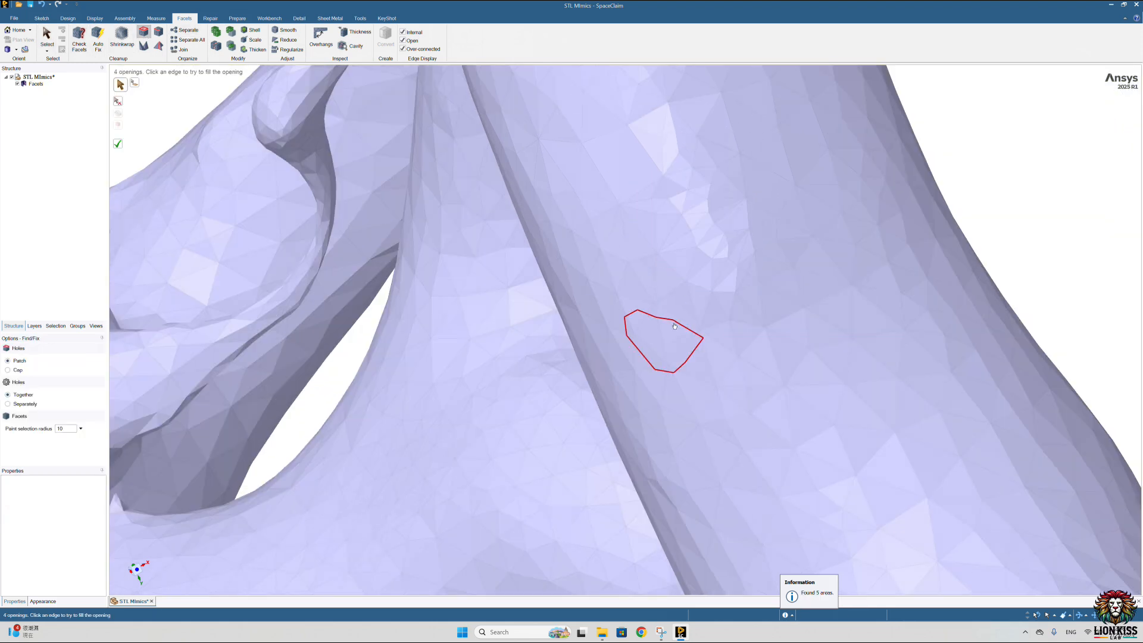
click(676, 324)
Step: Paint-select the small pitted facets at the base of the pointed twin-tipped branch and delete them
middle_drag(678, 184, 420, 40)
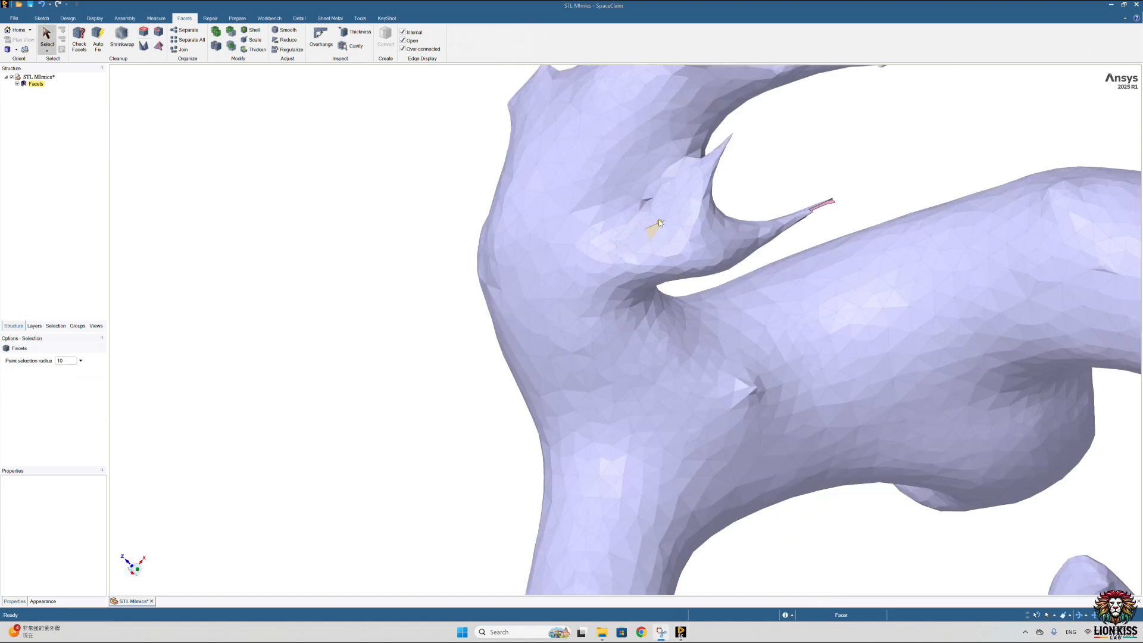
scroll(641, 201, up, 8)
mouse_move(646, 208)
middle_down()
mouse_move(657, 163)
mouse_move(666, 166)
mouse_move(674, 257)
mouse_move(656, 211)
mouse_move(668, 207)
mouse_move(619, 215)
mouse_move(626, 190)
middle_up()
scroll(666, 212, down, 10)
scroll(668, 207, up, 10)
mouse_move(604, 159)
mouse_down()
mouse_move(713, 272)
mouse_move(684, 173)
mouse_move(648, 237)
mouse_move(708, 173)
mouse_up()
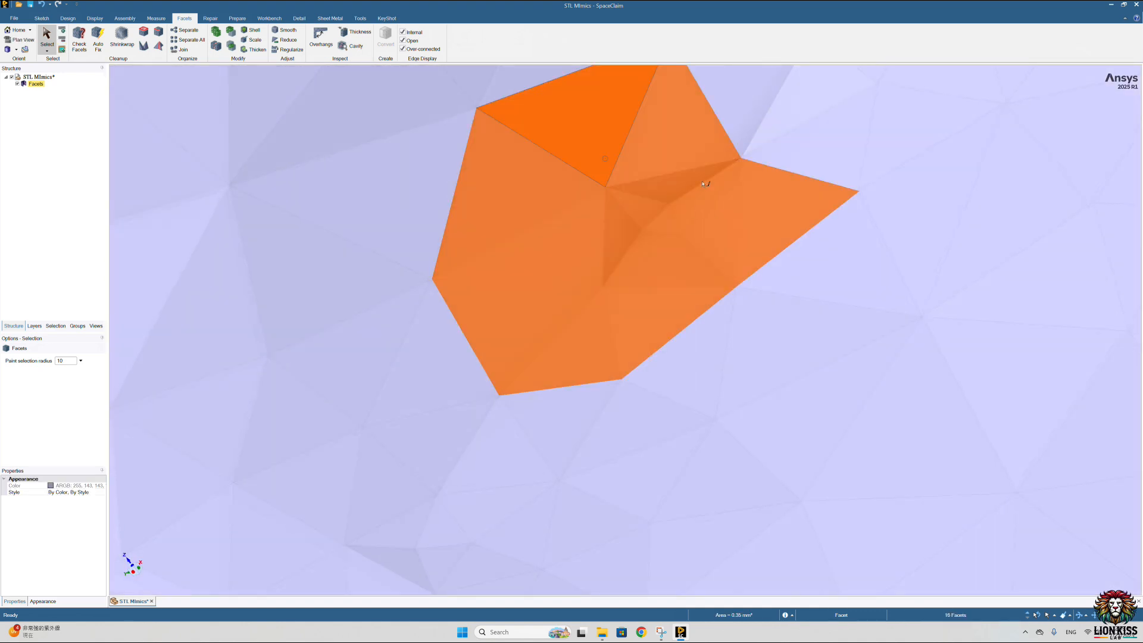
scroll(629, 217, down, 10)
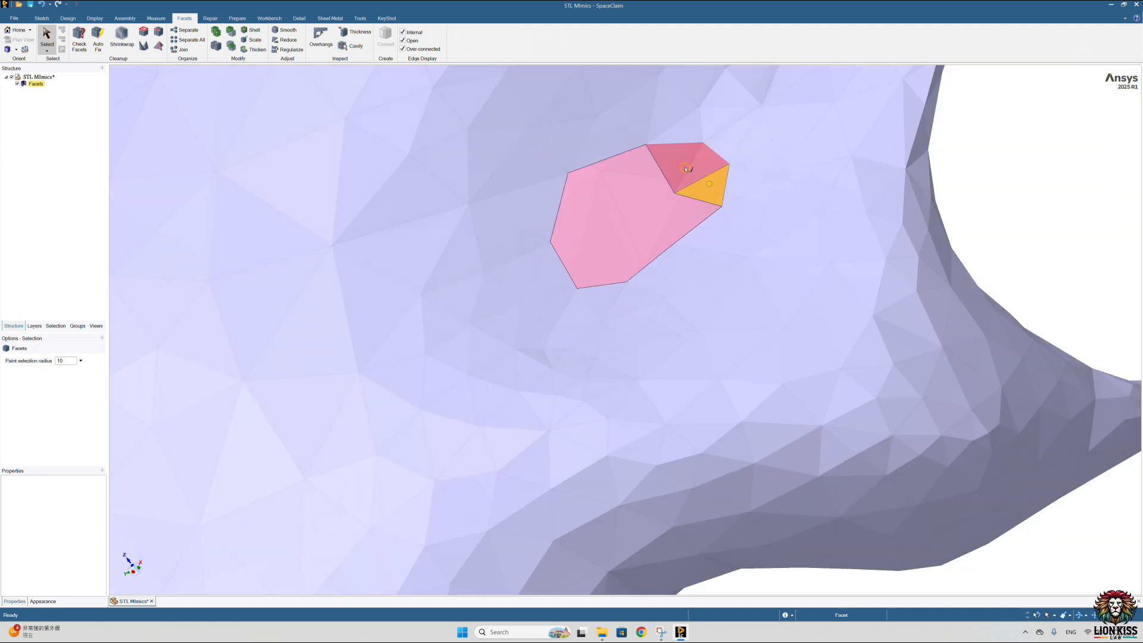
Step: Fill the opening at the base of the pointed twin-tipped branch using the Holes tool with the Patch option
click(144, 31)
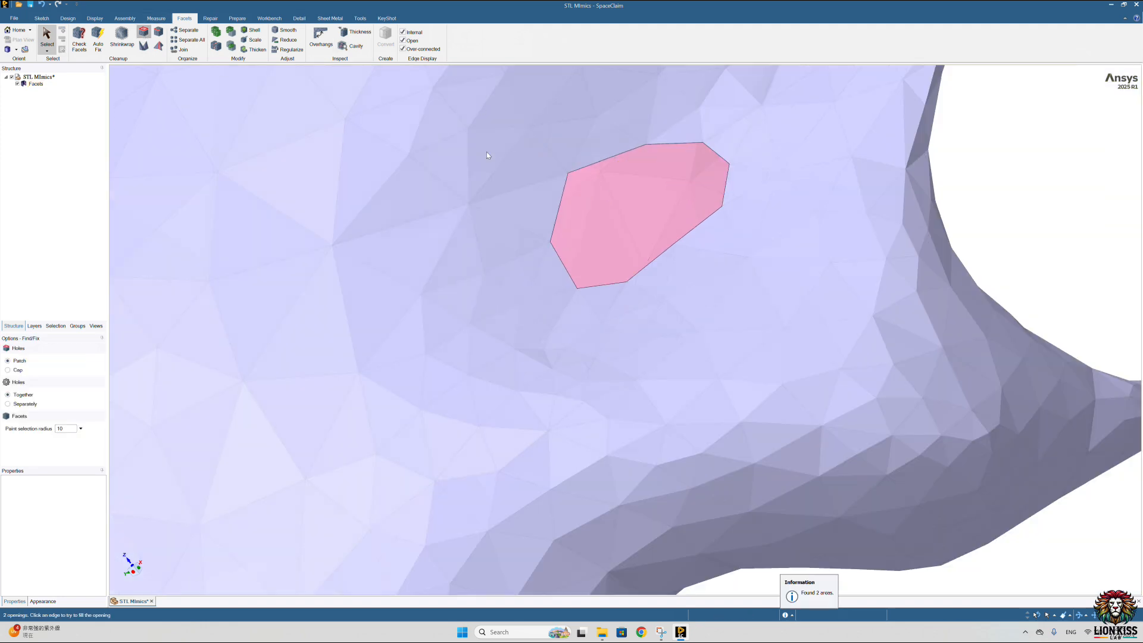
click(614, 158)
scroll(613, 173, down, 10)
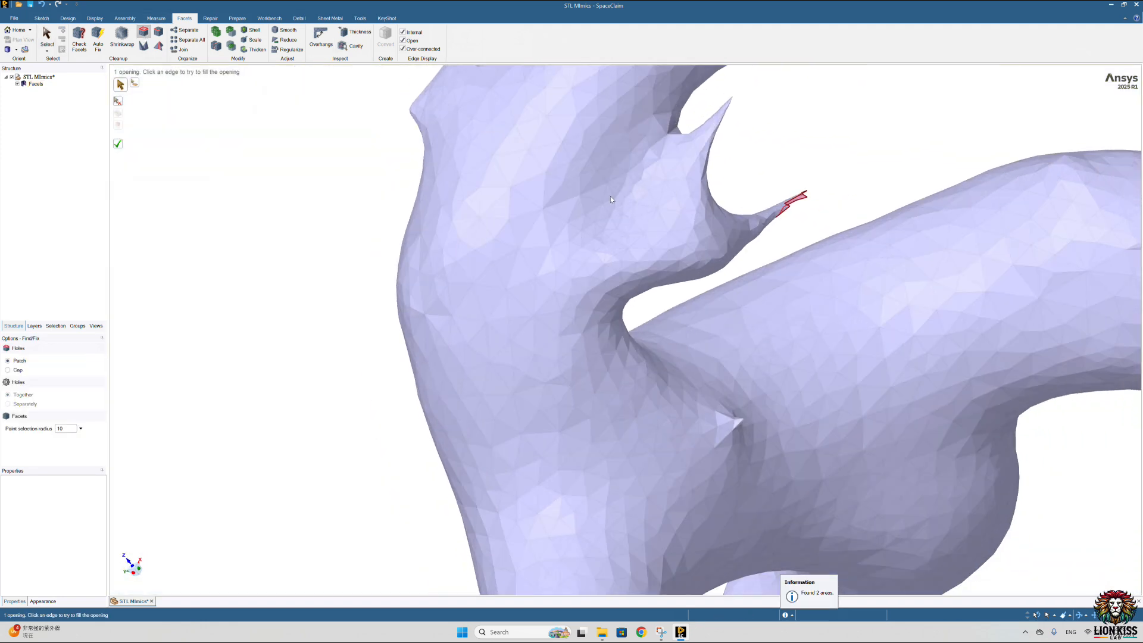
scroll(595, 139, down, 8)
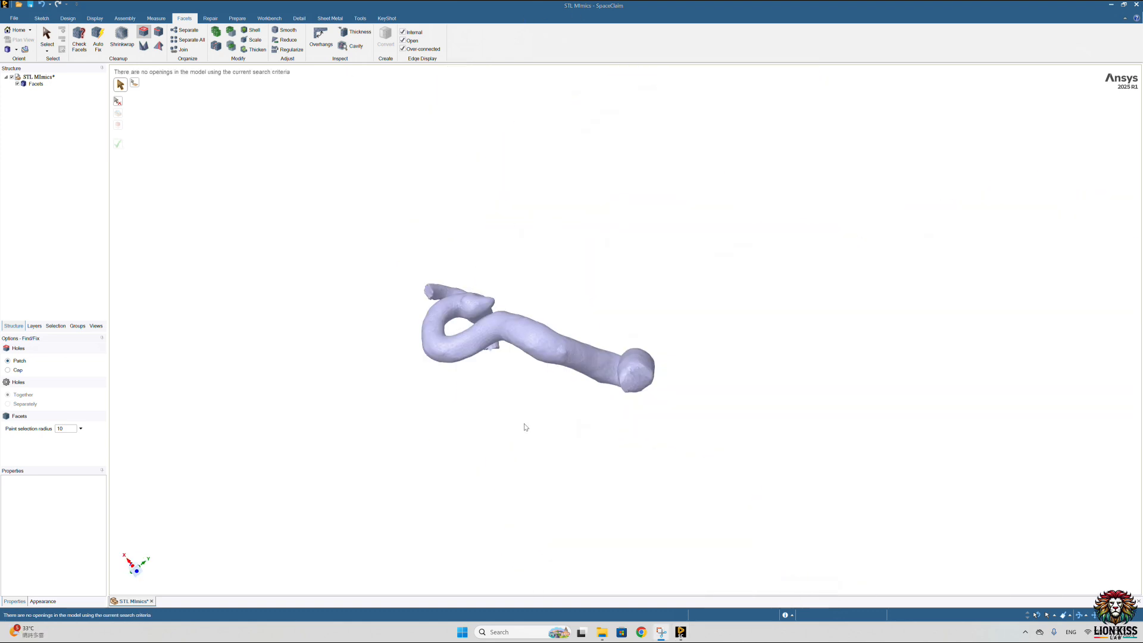
Step: Inspect the whole vessel from several sides for remaining openings and protrusions
middle_drag(523, 426, 507, 382)
scroll(580, 311, down, 5)
scroll(595, 281, up, 8)
scroll(591, 287, down, 8)
middle_drag(589, 286, 649, 278)
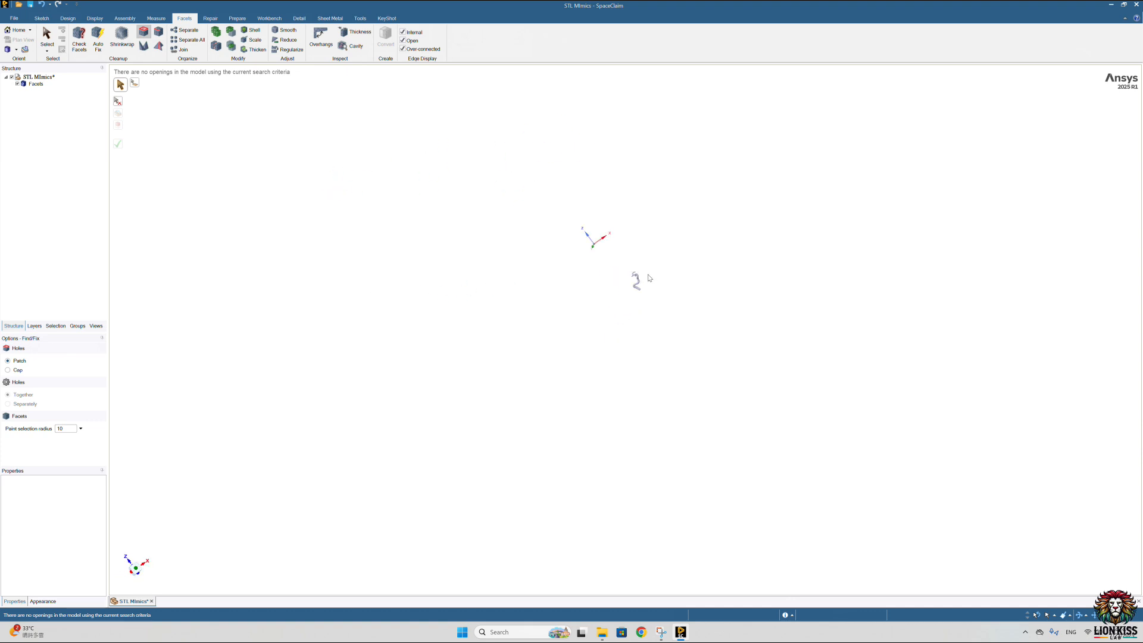
scroll(596, 298, up, 6)
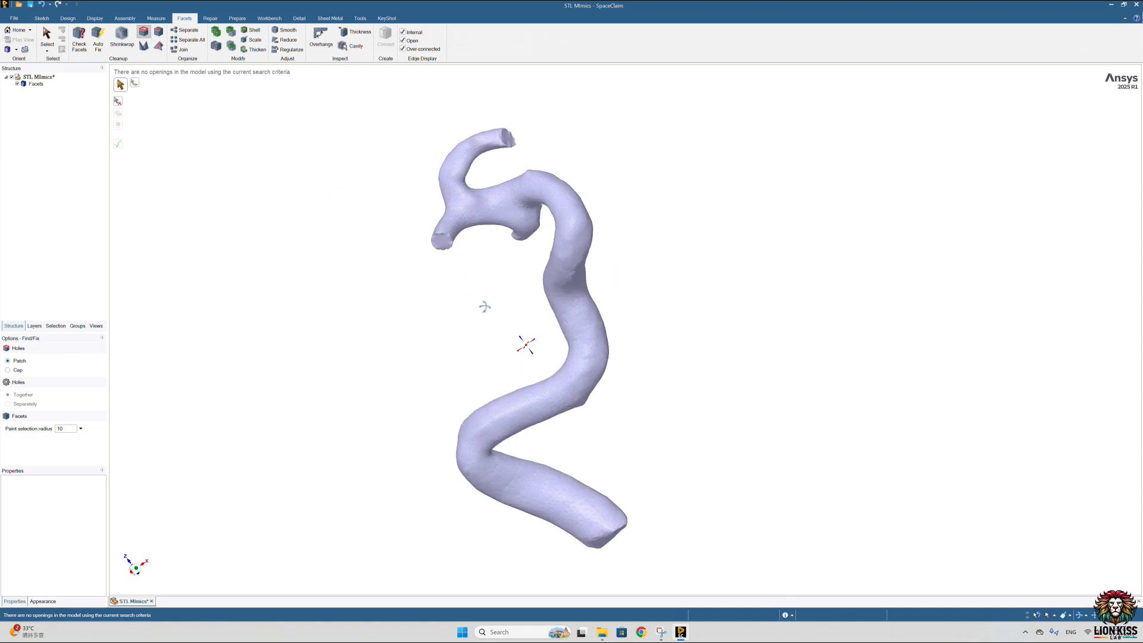
scroll(441, 216, up, 2)
scroll(442, 216, up, 8)
scroll(527, 241, down, 9)
middle_drag(532, 244, 457, 229)
scroll(548, 195, up, 5)
scroll(528, 209, down, 8)
mouse_move(524, 262)
middle_down()
mouse_move(570, 283)
mouse_move(520, 254)
middle_up()
scroll(521, 254, up, 10)
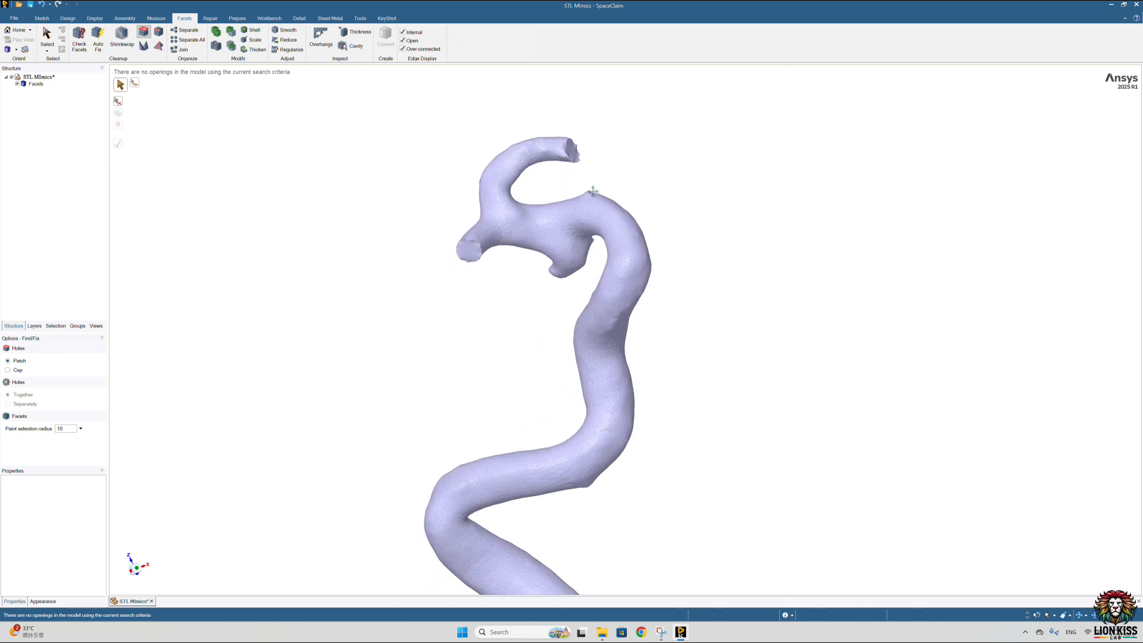
Step: Smooth the entire faceted vessel body with the Add facets smooth type and a 60° angle threshold
click(288, 31)
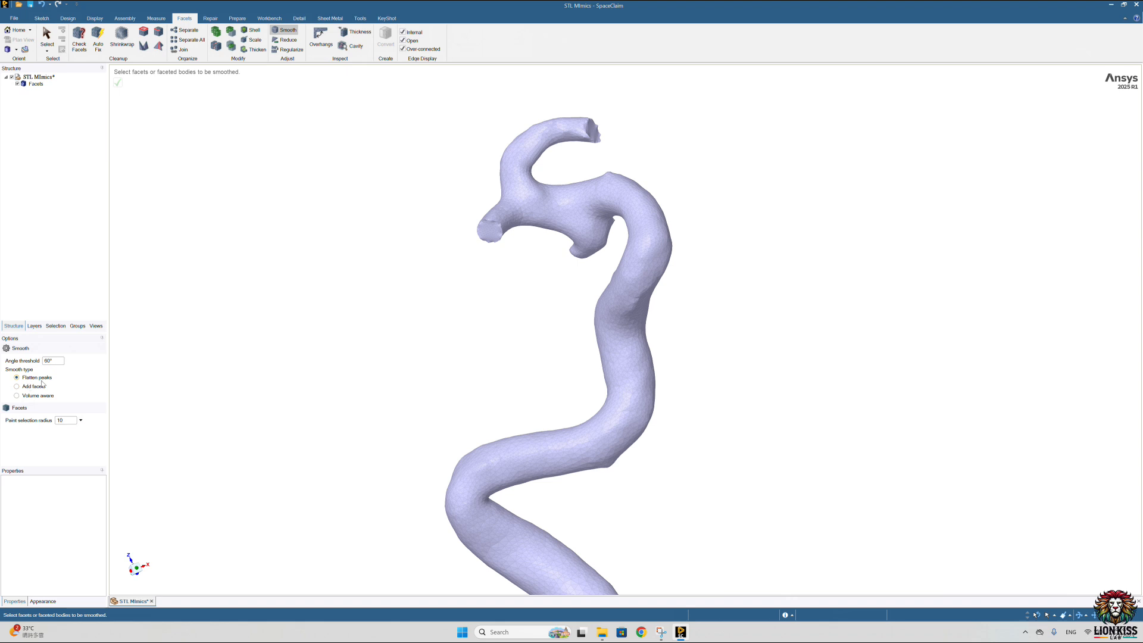
scroll(622, 219, up, 10)
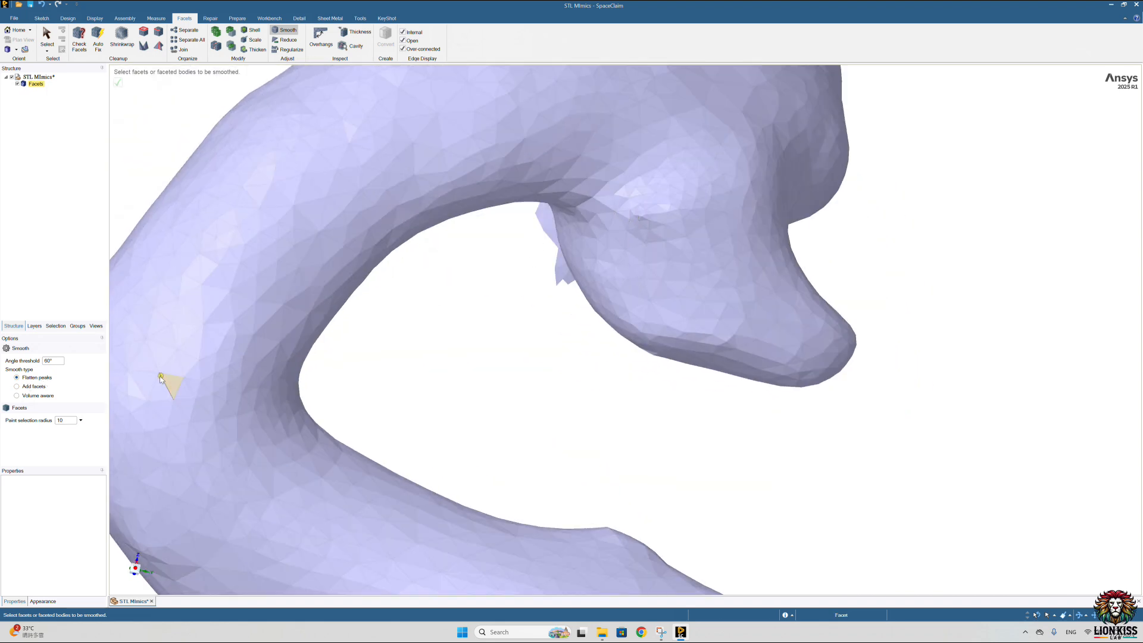
click(34, 387)
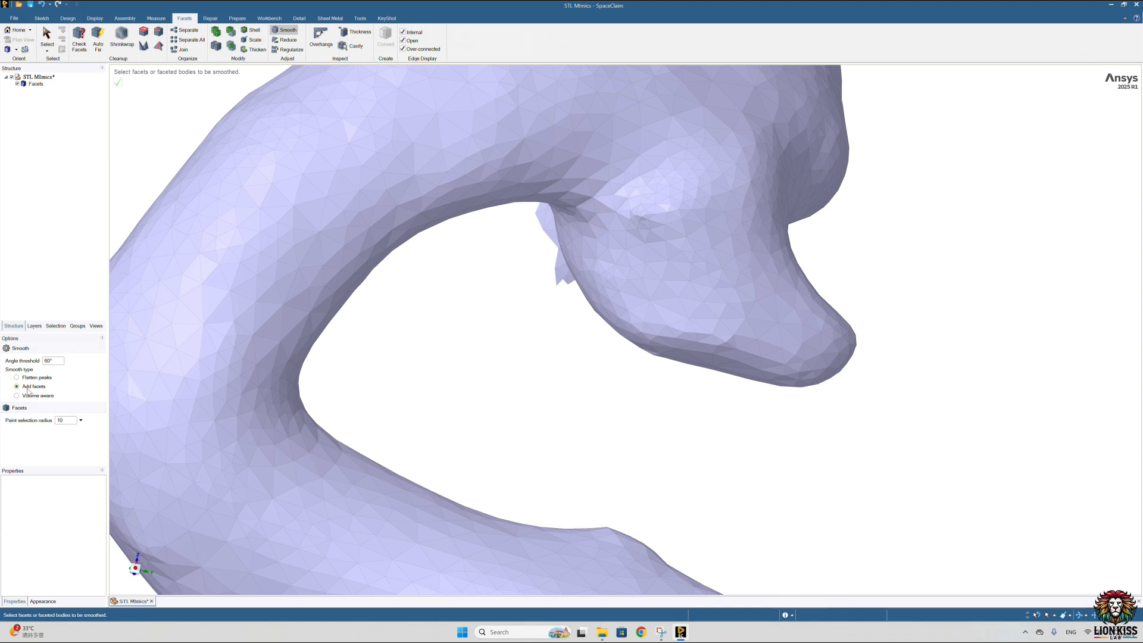
scroll(341, 296, down, 10)
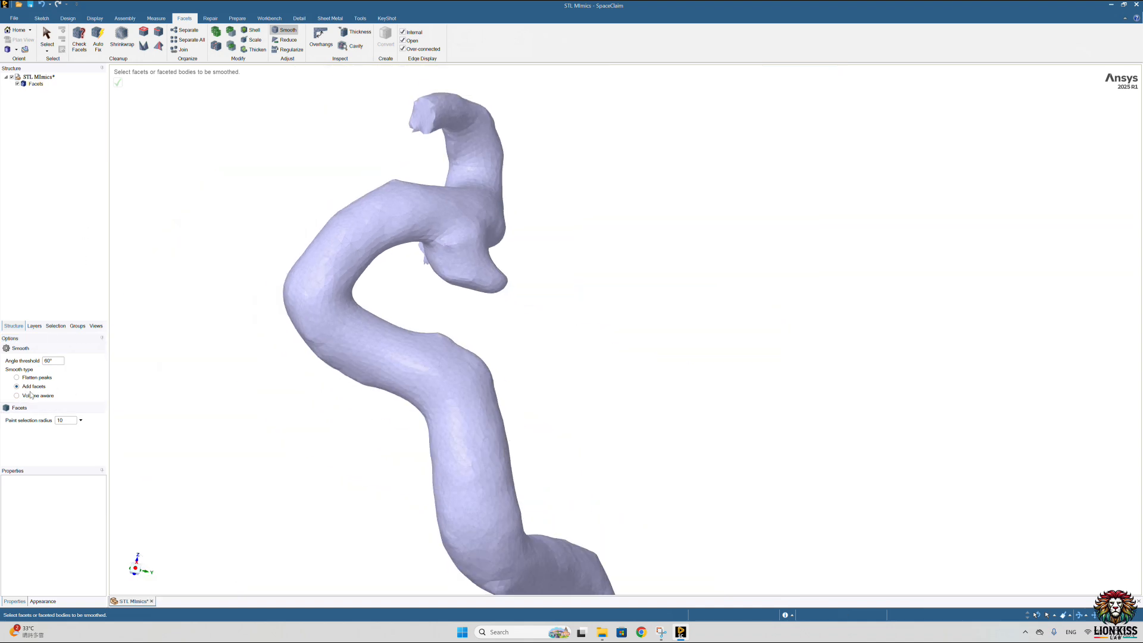
click(36, 84)
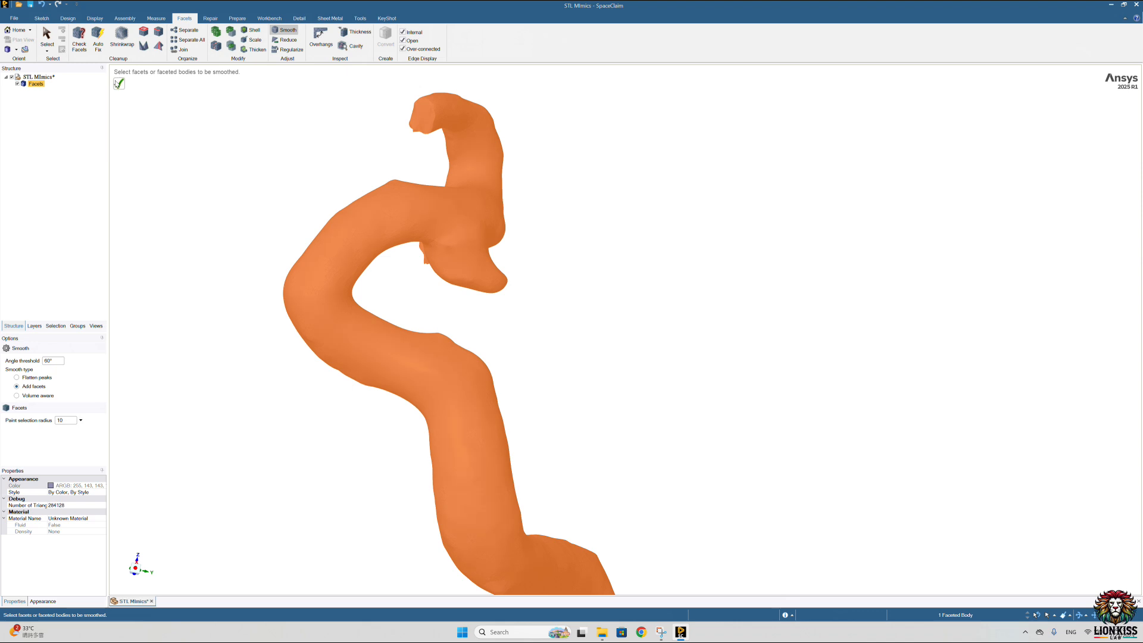
Step: Examine the smoothed vessel surface along its length and the uneven end of the main artery
middle_drag(339, 231, 257, 205)
scroll(438, 309, down, 5)
scroll(441, 311, up, 2)
middle_drag(438, 311, 466, 274)
scroll(537, 365, down, 5)
middle_drag(472, 350, 571, 334)
scroll(411, 286, up, 6)
scroll(530, 344, up, 3)
scroll(676, 396, down, 6)
middle_drag(674, 397, 373, 443)
middle_drag(419, 387, 444, 320)
scroll(529, 322, up, 7)
Step: Sketch a cylinder about 13 mm in diameter extending outward from the uneven end of the main artery
click(96, 18)
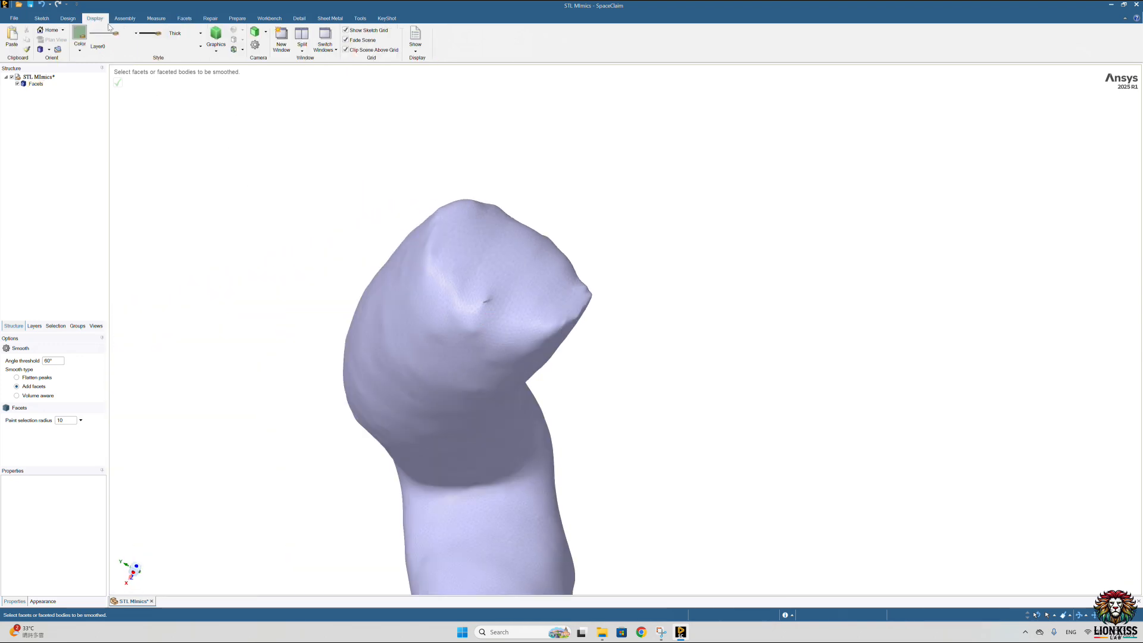
click(67, 18)
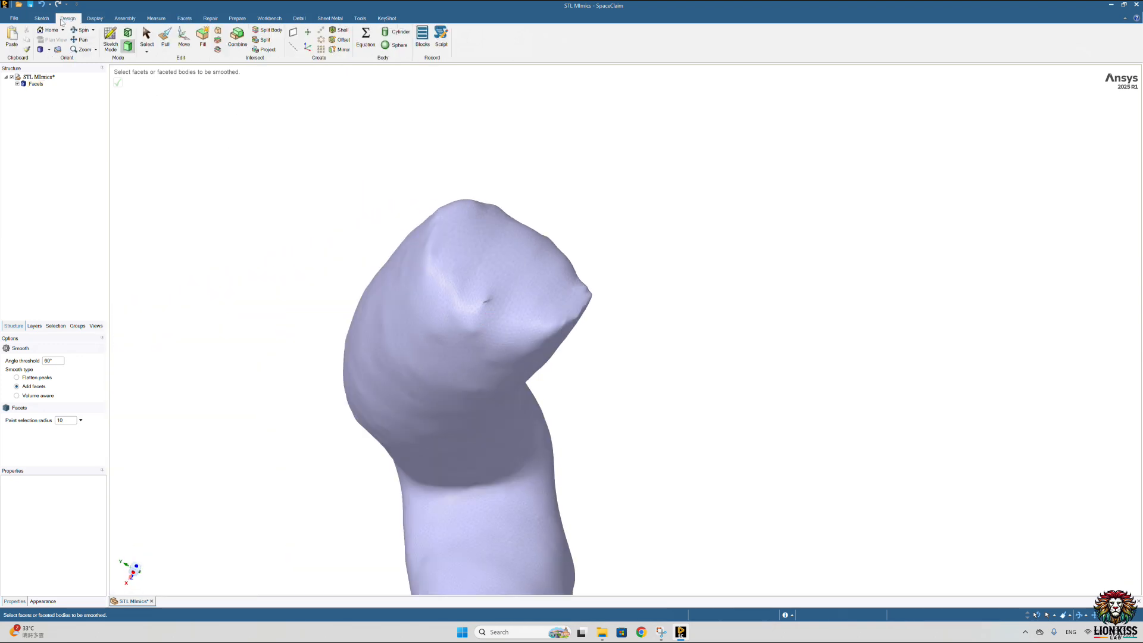
click(390, 32)
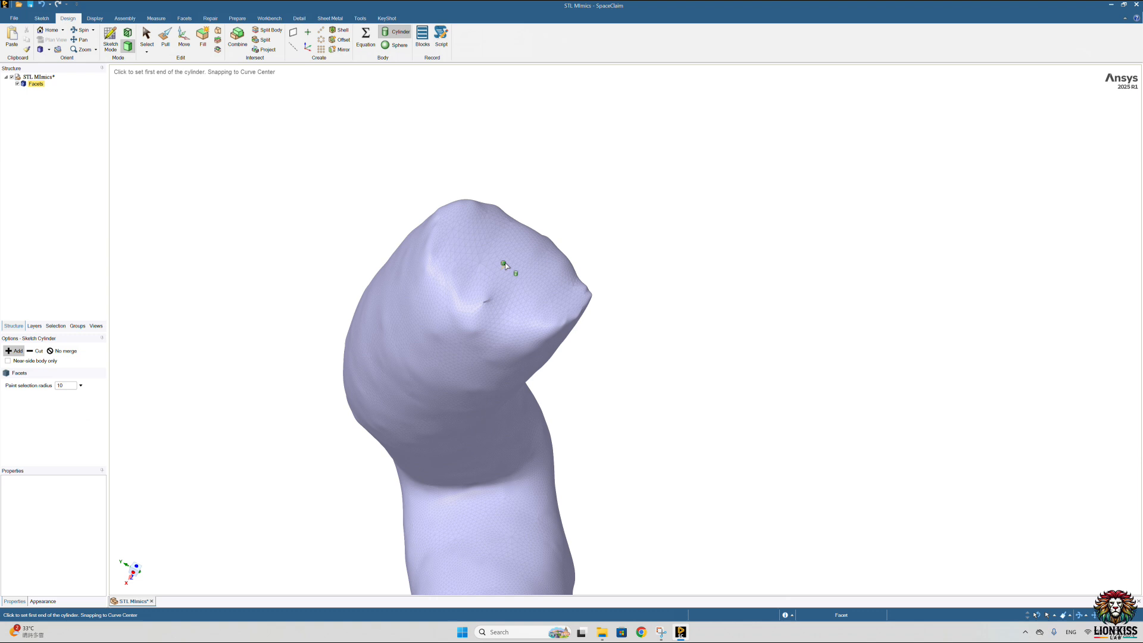
middle_drag(512, 268, 573, 289)
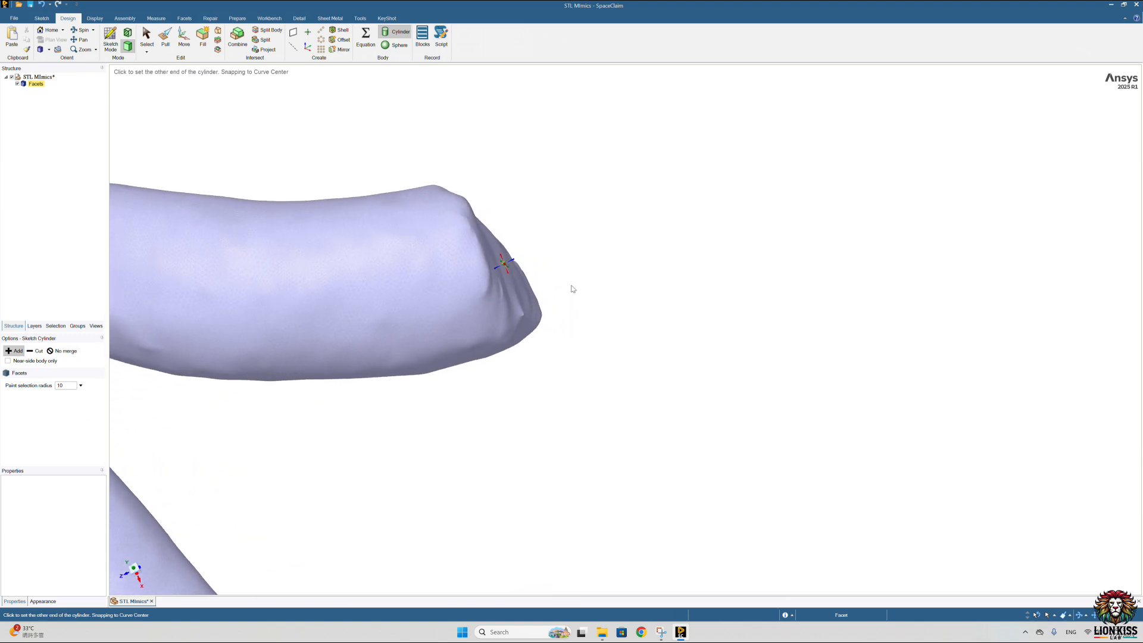
scroll(748, 235, down, 5)
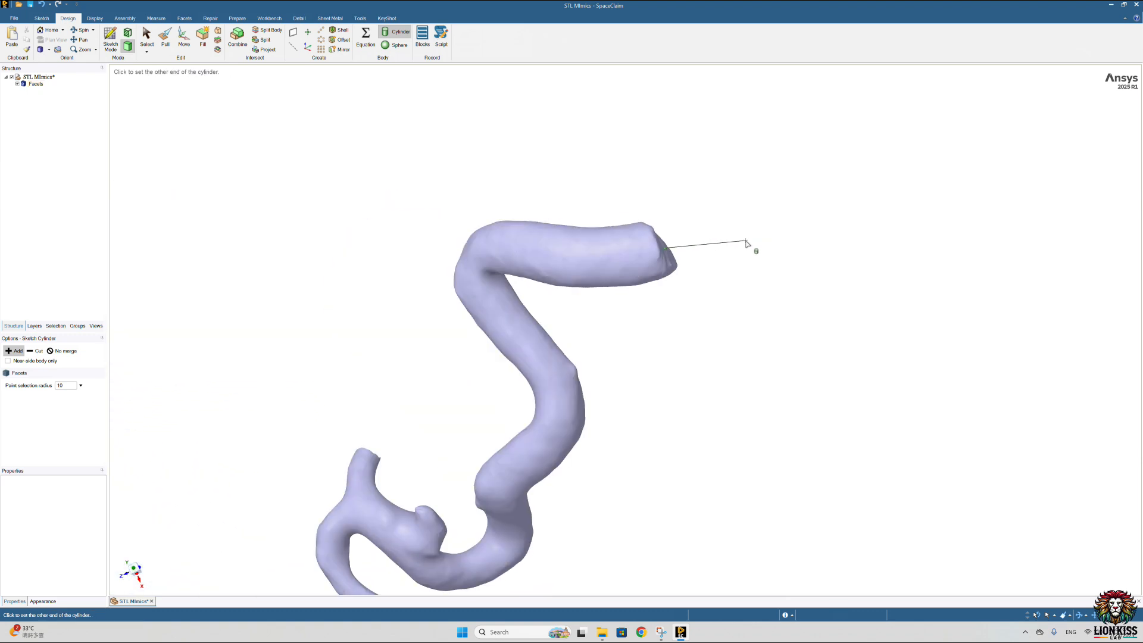
click(746, 244)
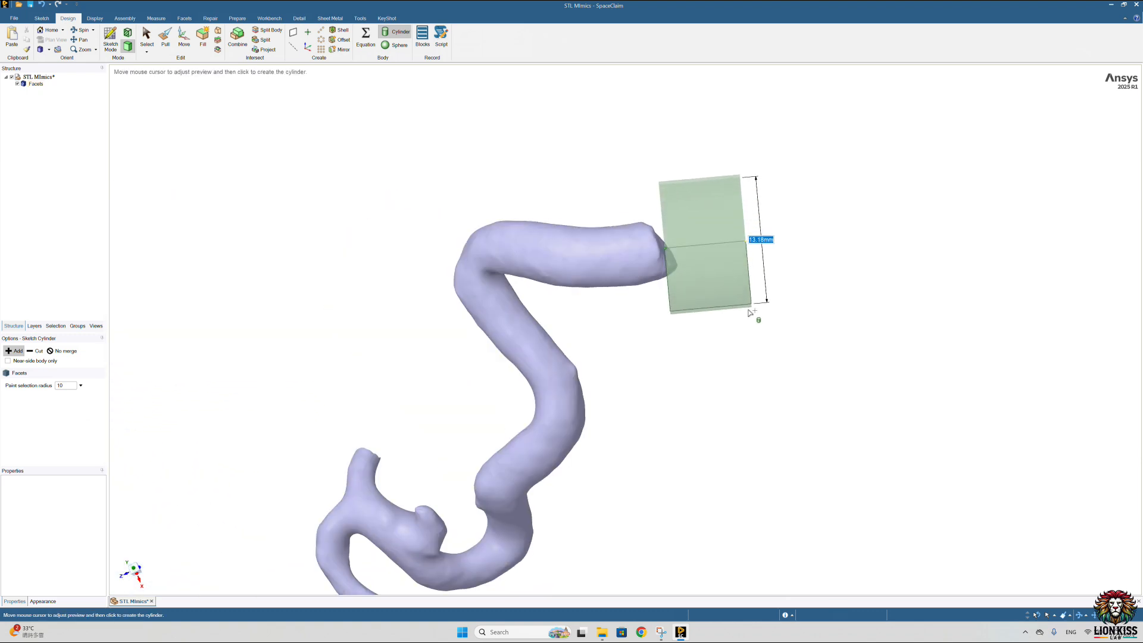
click(755, 311)
Step: Pull the cylinder's inner face along the main artery until the cylinder encloses the uneven end
click(171, 45)
scroll(631, 238, up, 4)
click(637, 224)
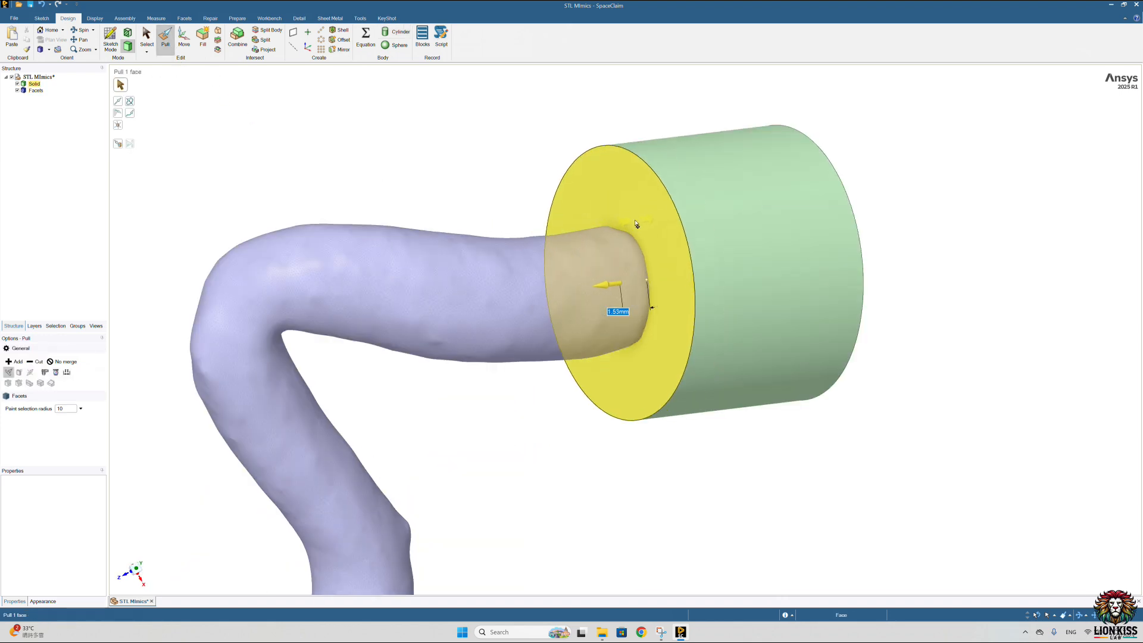
drag(637, 224, 615, 235)
click(449, 149)
middle_drag(450, 149, 546, 396)
scroll(544, 336, up, 5)
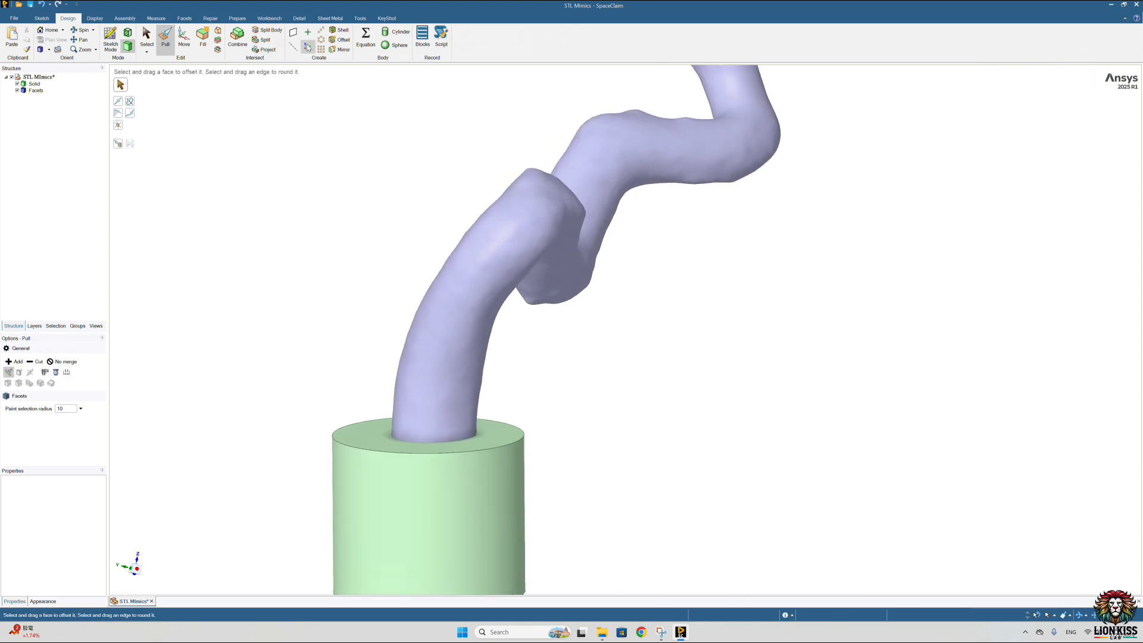
Step: Subtract the cylinder from the faceted vessel to cut the main artery's end flat
click(181, 19)
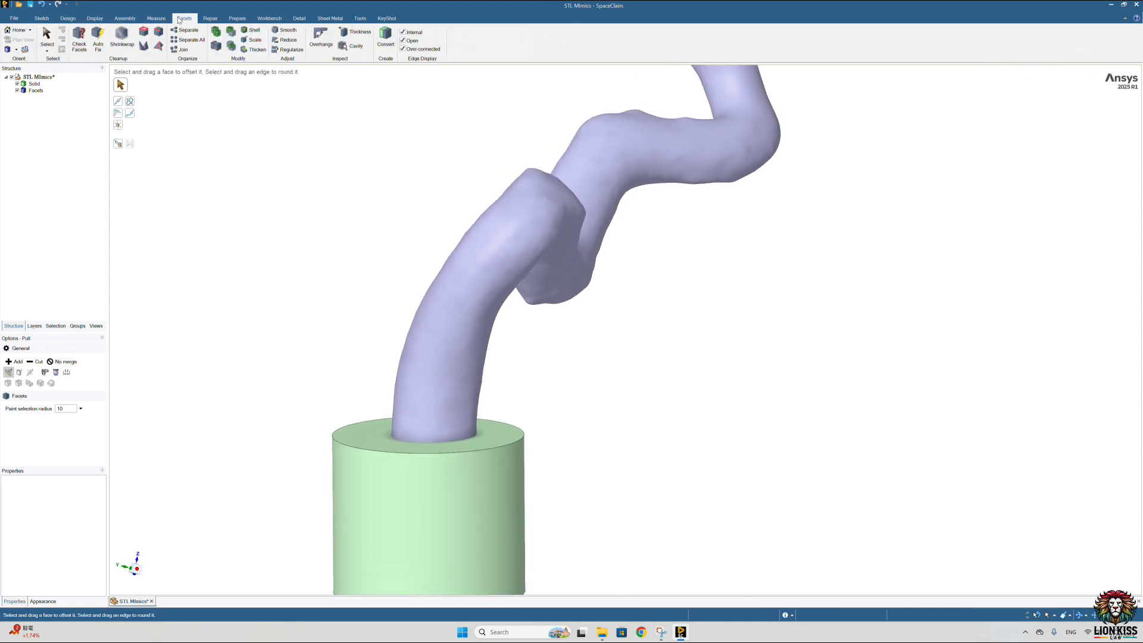
click(232, 31)
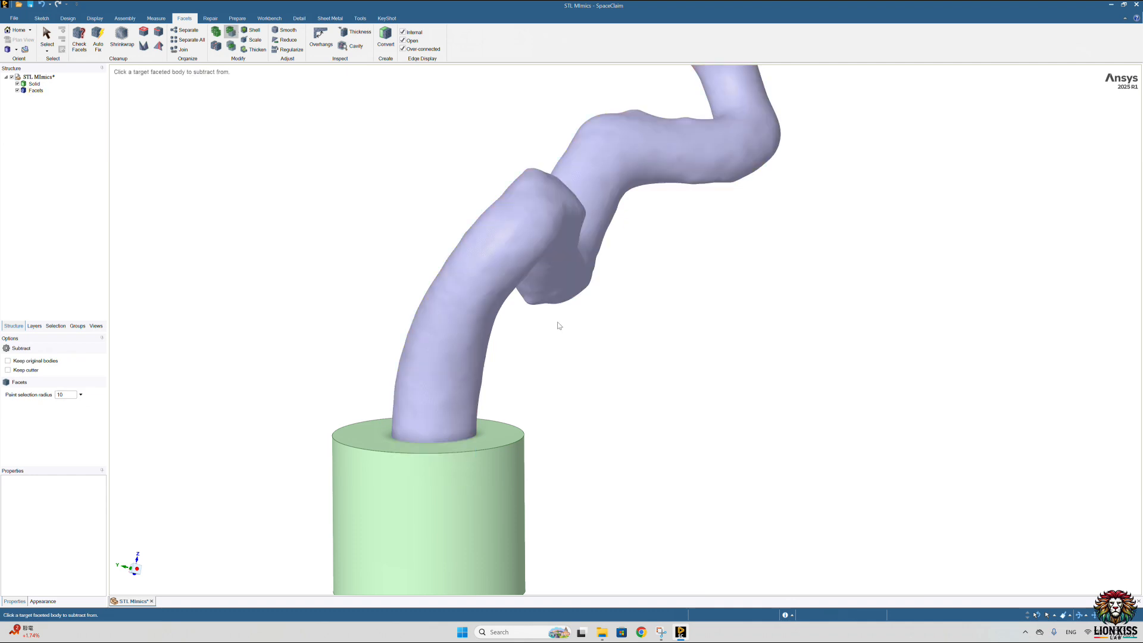
click(481, 299)
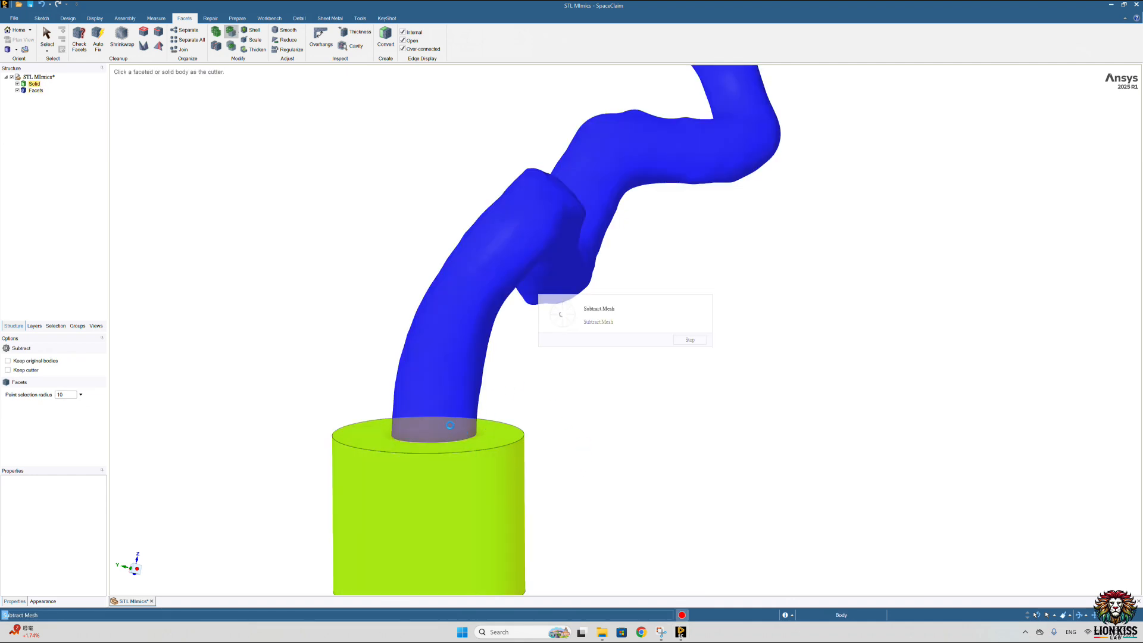
middle_drag(546, 410, 402, 337)
scroll(455, 371, down, 4)
click(429, 362)
scroll(433, 173, up, 5)
mouse_move(431, 170)
middle_down()
mouse_move(398, 206)
mouse_move(425, 190)
middle_up()
scroll(426, 190, up, 4)
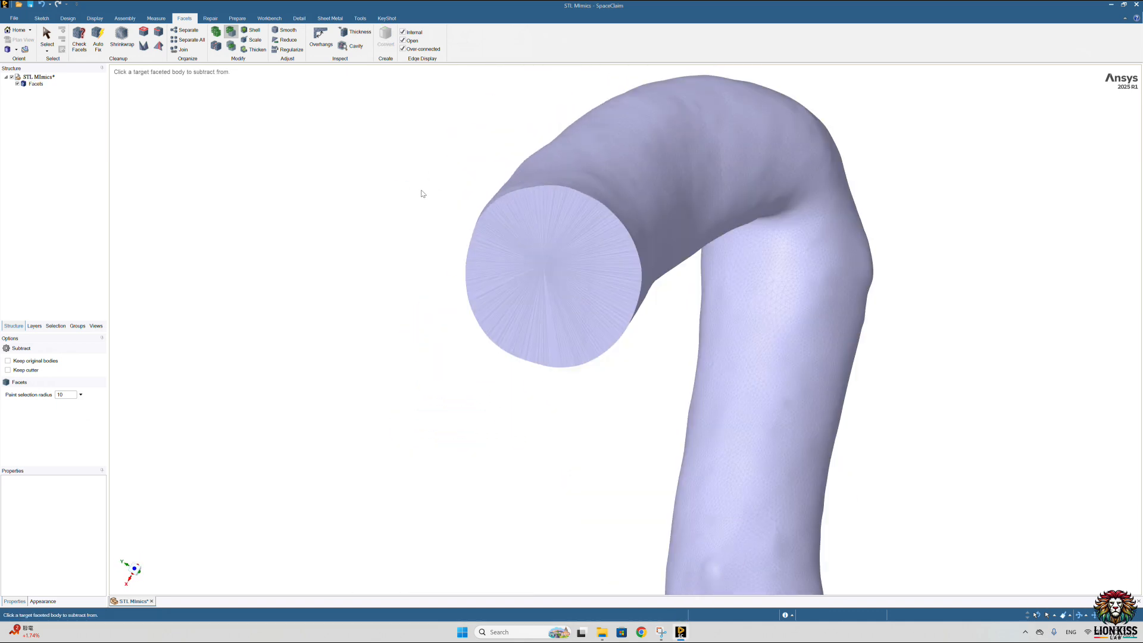
Step: Sketch a cylinder wider than the vessel, extending outward from the end face of the short straight branch
scroll(507, 396, down, 5)
scroll(509, 399, down, 5)
middle_drag(663, 434, 589, 498)
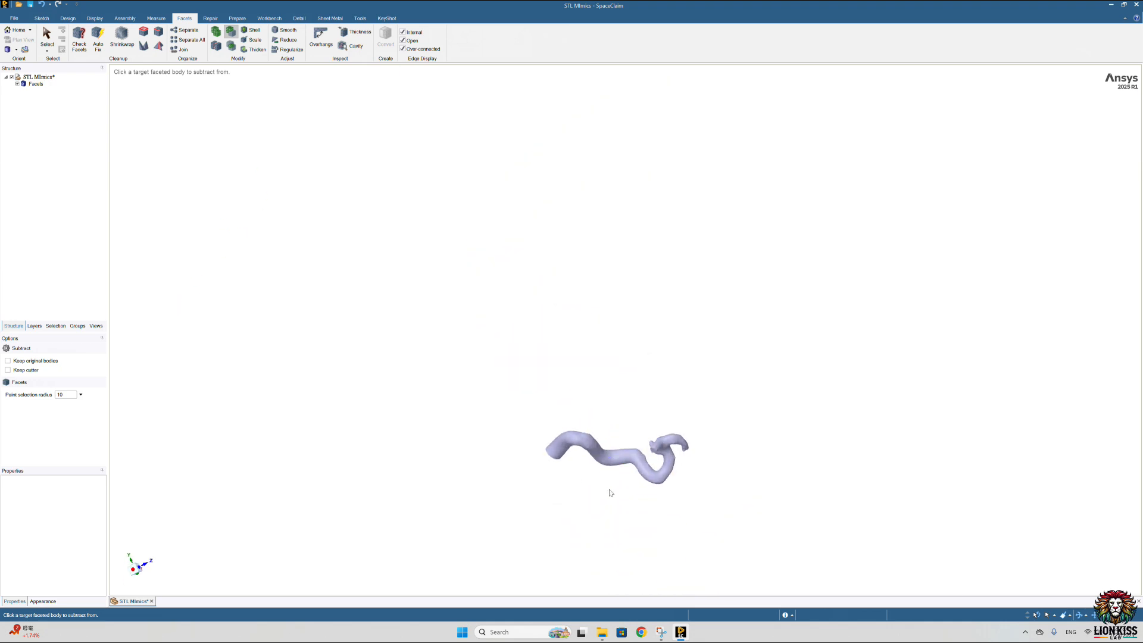
scroll(671, 419, up, 8)
middle_drag(671, 419, 706, 398)
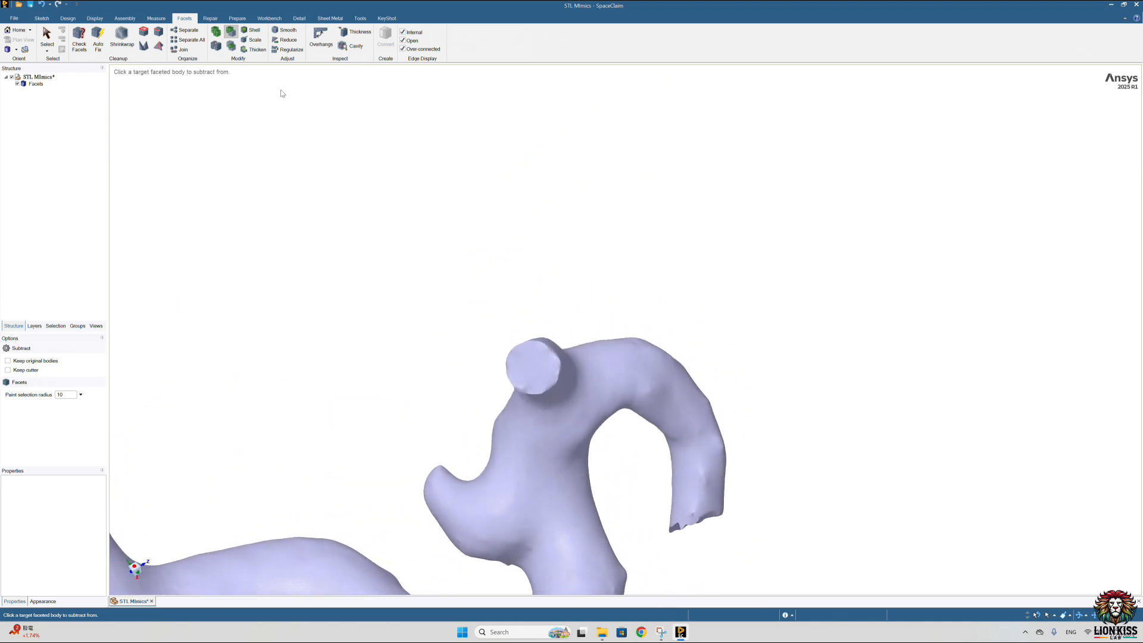
click(63, 18)
click(395, 31)
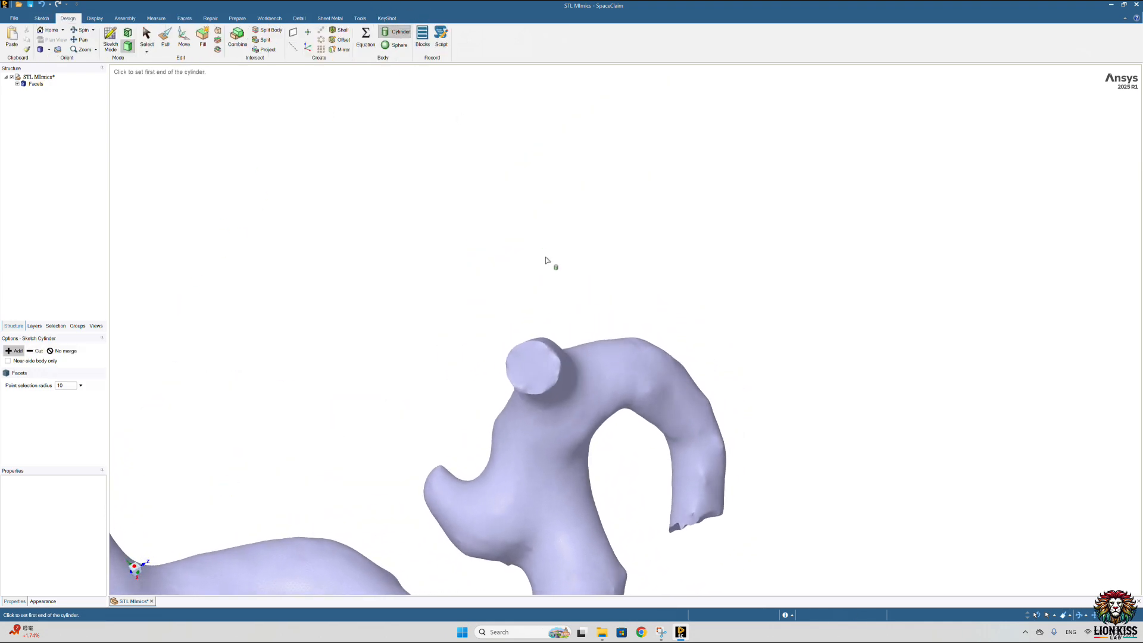
middle_drag(533, 368, 619, 365)
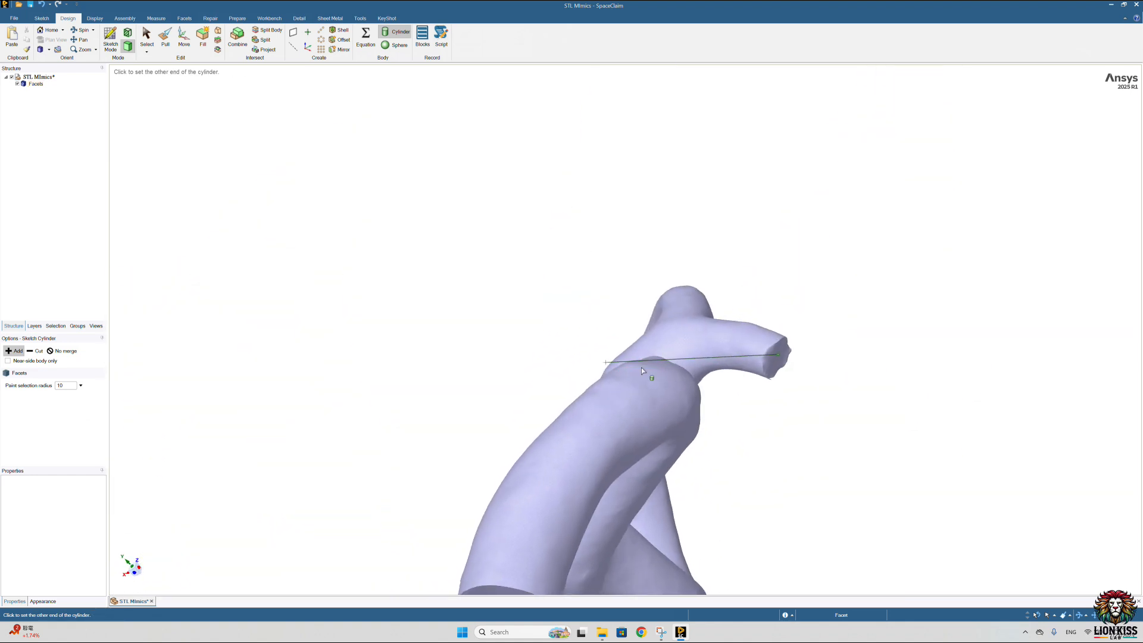
middle_drag(800, 357, 825, 380)
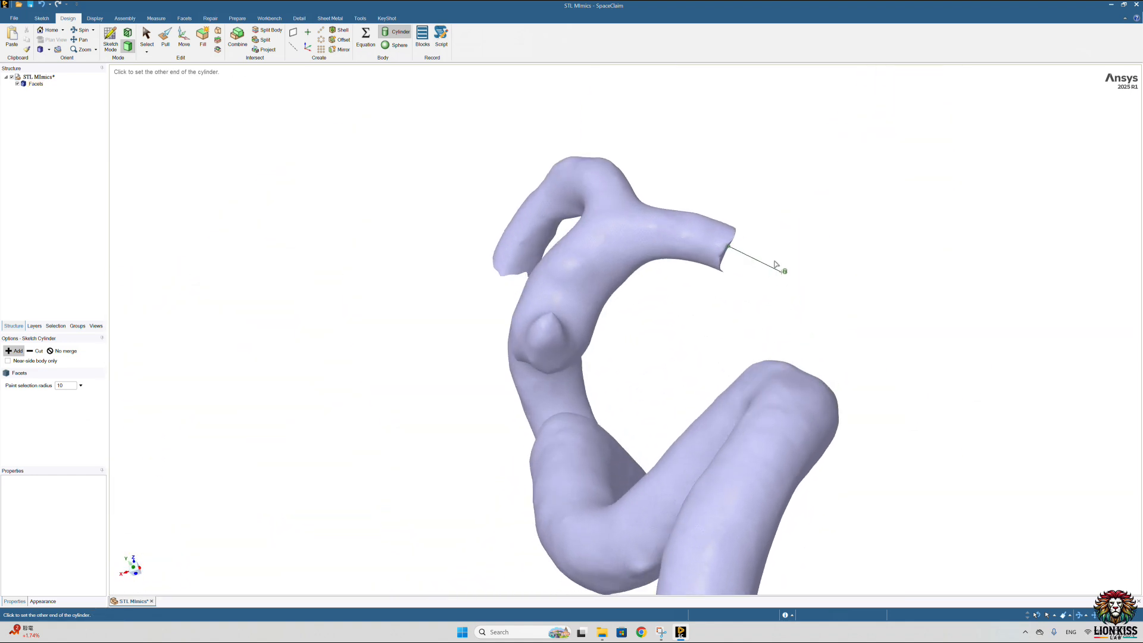
click(780, 265)
click(808, 204)
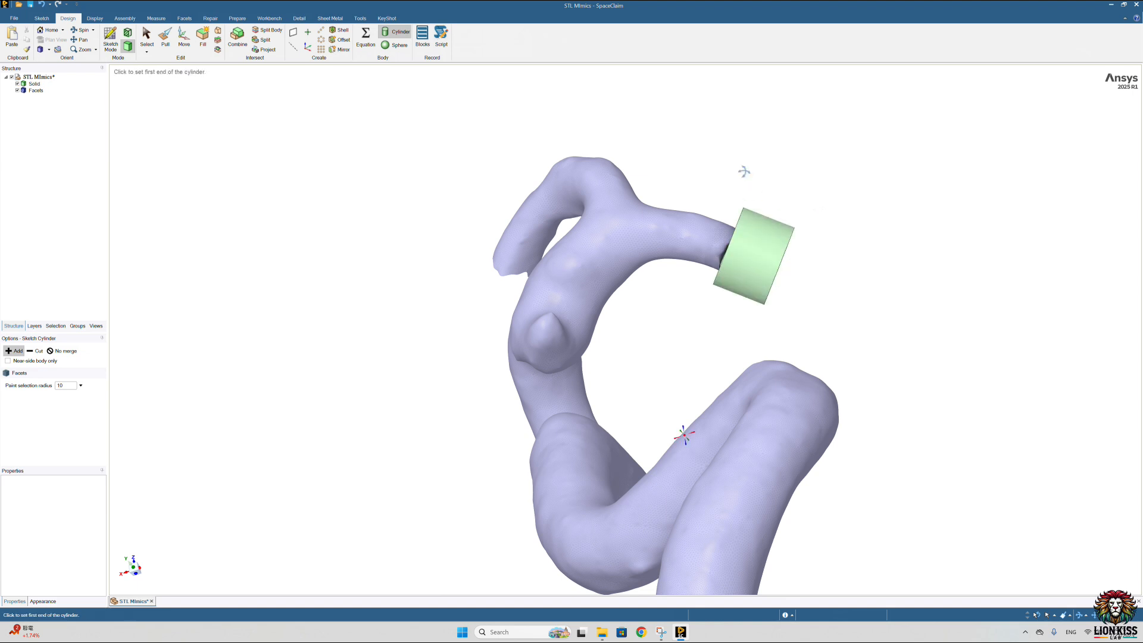
middle_drag(691, 143, 716, 173)
Step: Pull the cylinder's inner face over the short branch until it encloses the uneven tip
click(158, 33)
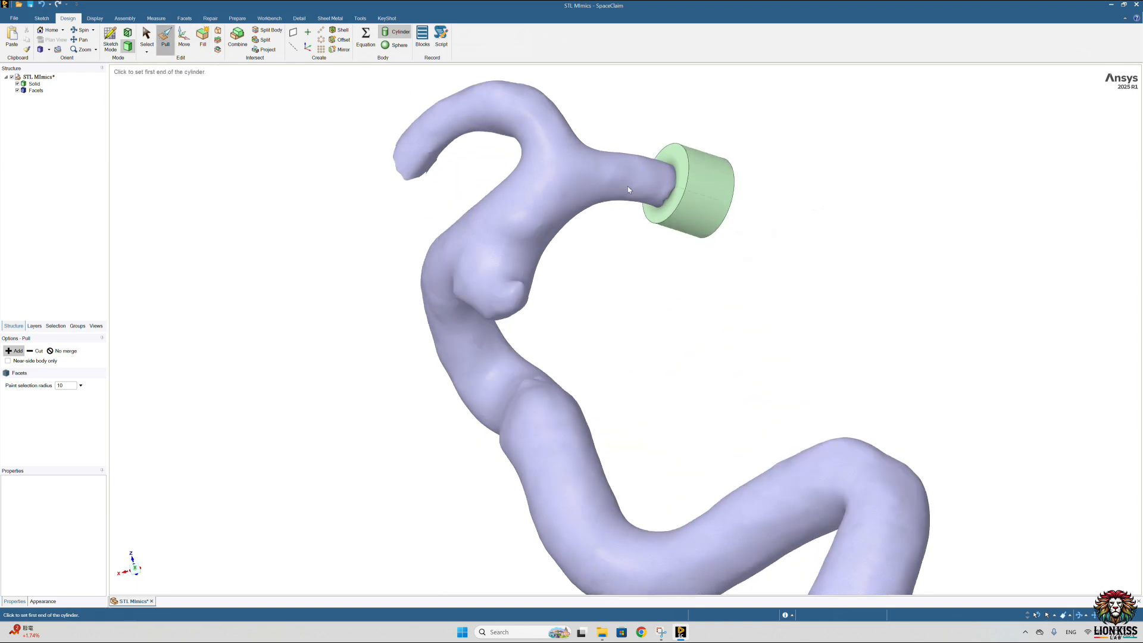
click(676, 156)
click(609, 126)
middle_drag(333, 262, 659, 175)
Step: Sketch a second cylinder, wider than the vessel, extending outward from the jagged end face of the curved branch
click(387, 36)
ctrl+middle_drag(405, 282, 74, 397)
scroll(643, 294, up, 4)
middle_drag(581, 203, 510, 174)
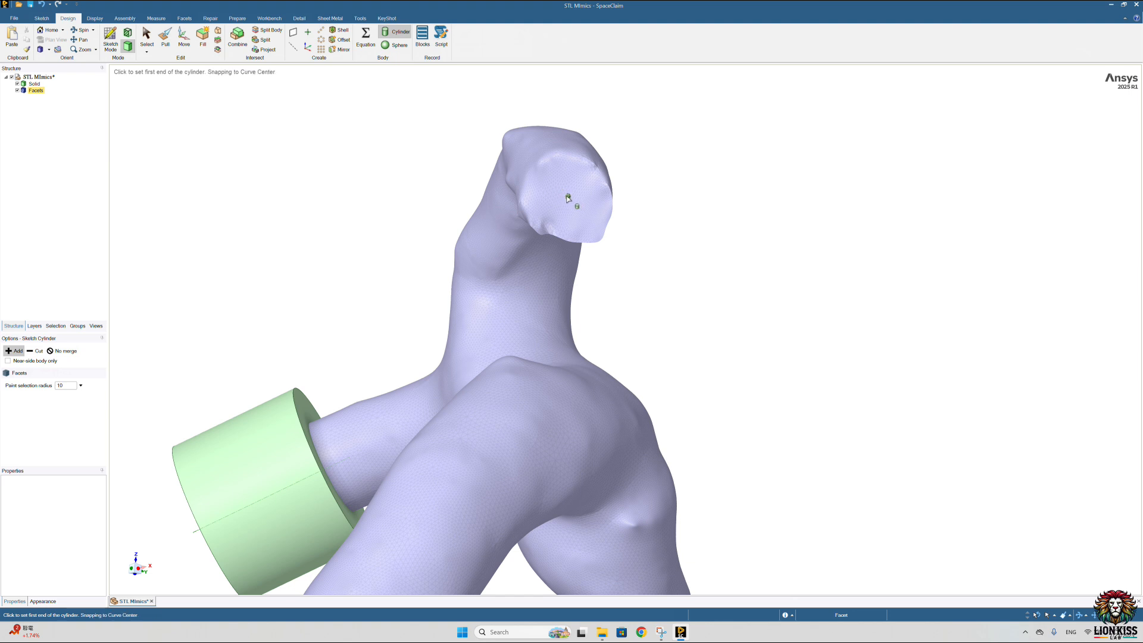
middle_drag(568, 198, 659, 225)
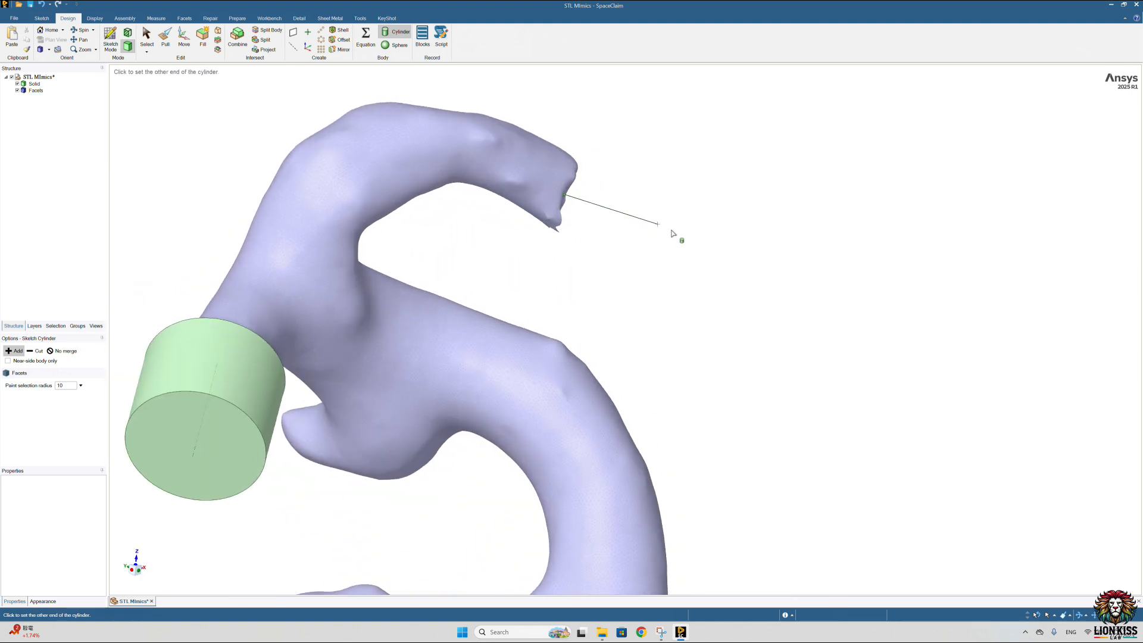
click(682, 236)
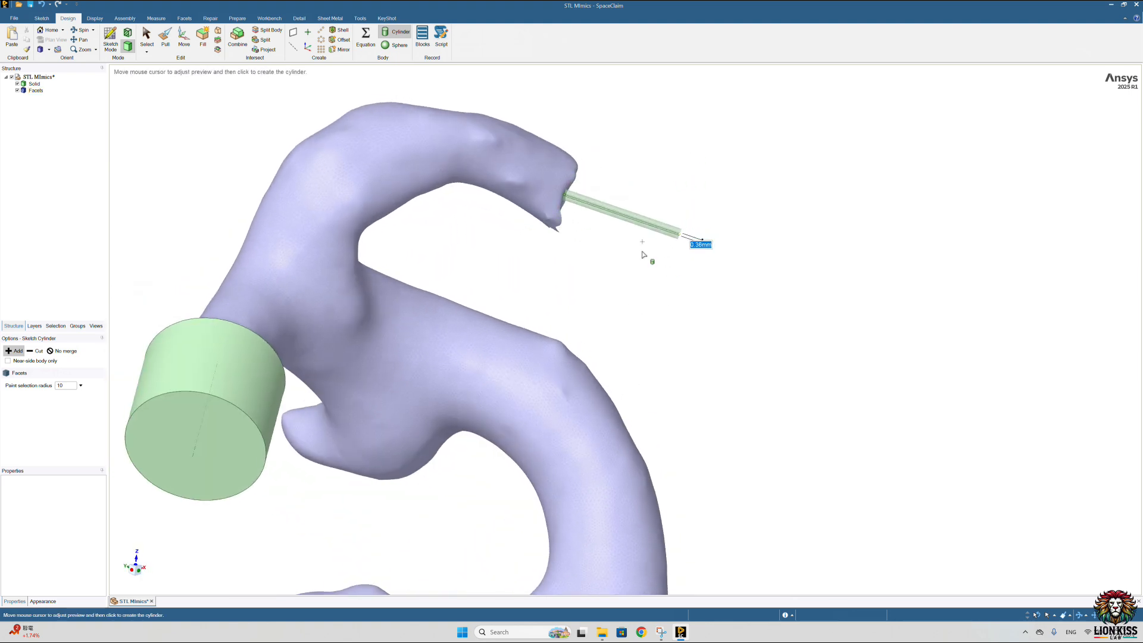
scroll(643, 254, down, 3)
click(680, 160)
Step: Pull the second cylinder's inner face along the curved branch until it encloses the jagged tip
middle_drag(564, 176, 552, 173)
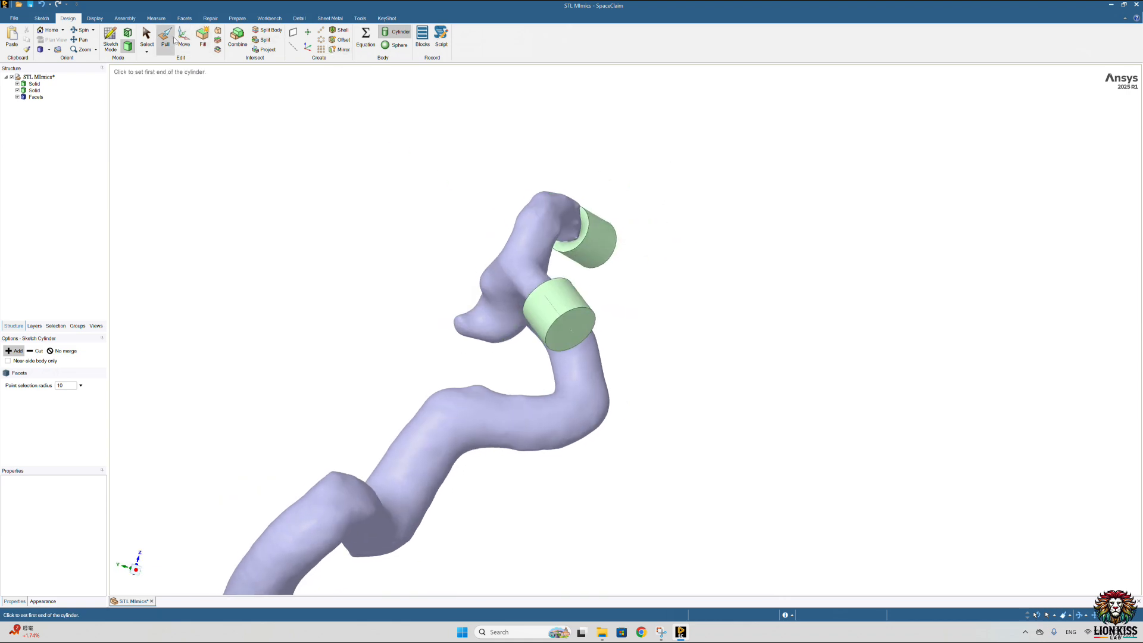
click(574, 232)
scroll(574, 229, up, 5)
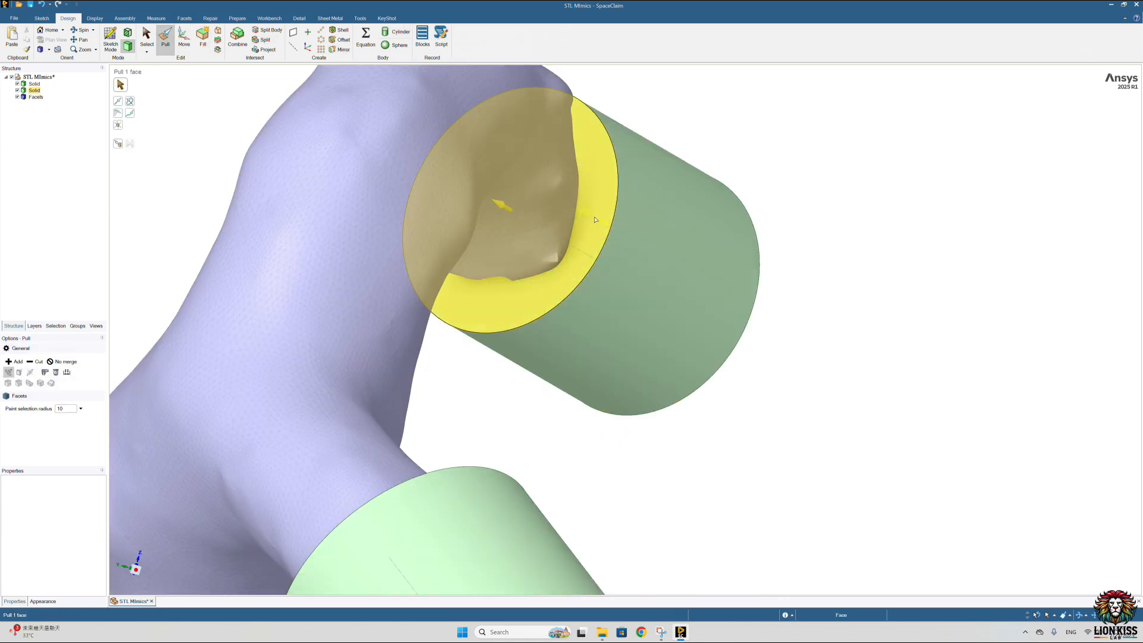
drag(575, 211, 570, 209)
click(643, 107)
middle_drag(703, 130, 620, 179)
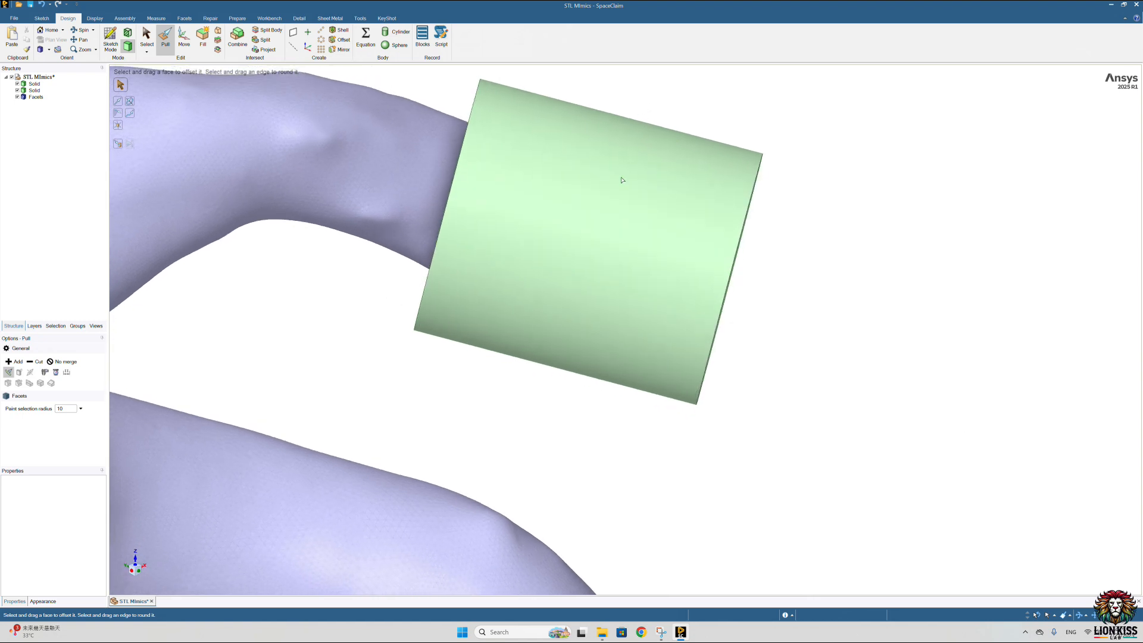
Step: Rotate the inner end face of the curved branch's cylinder with the Move tool so it cuts more squarely across the vessel
scroll(594, 228, down, 10)
middle_drag(563, 277, 539, 363)
middle_drag(488, 330, 511, 290)
scroll(510, 290, up, 10)
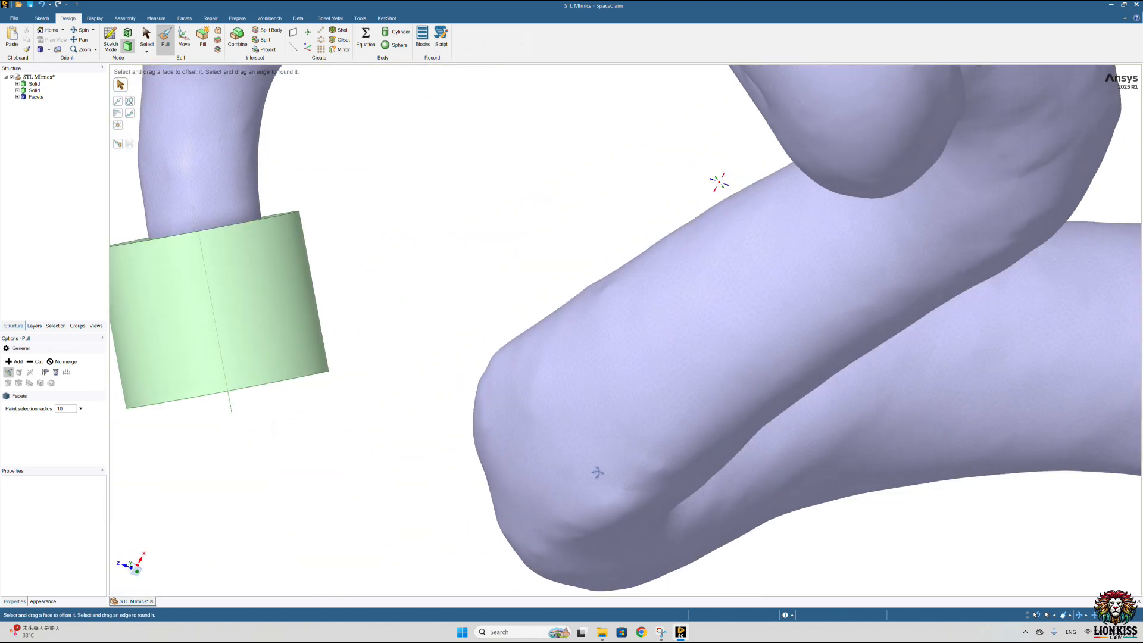
scroll(589, 301, down, 10)
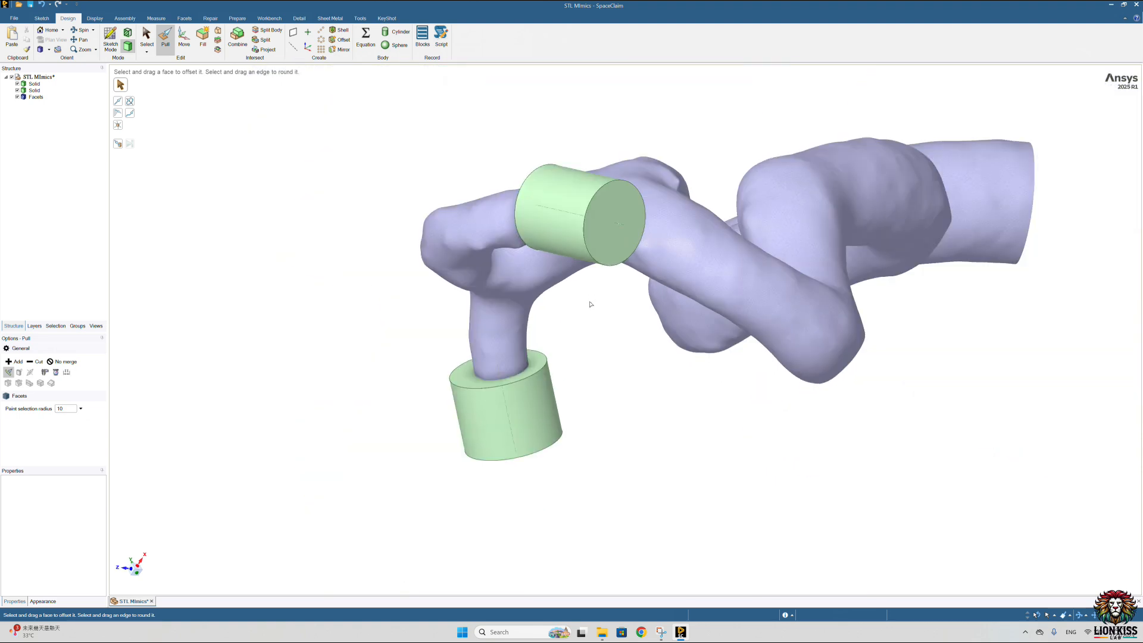
middle_drag(590, 304, 596, 221)
scroll(463, 327, up, 5)
middle_drag(229, 265, 239, 255)
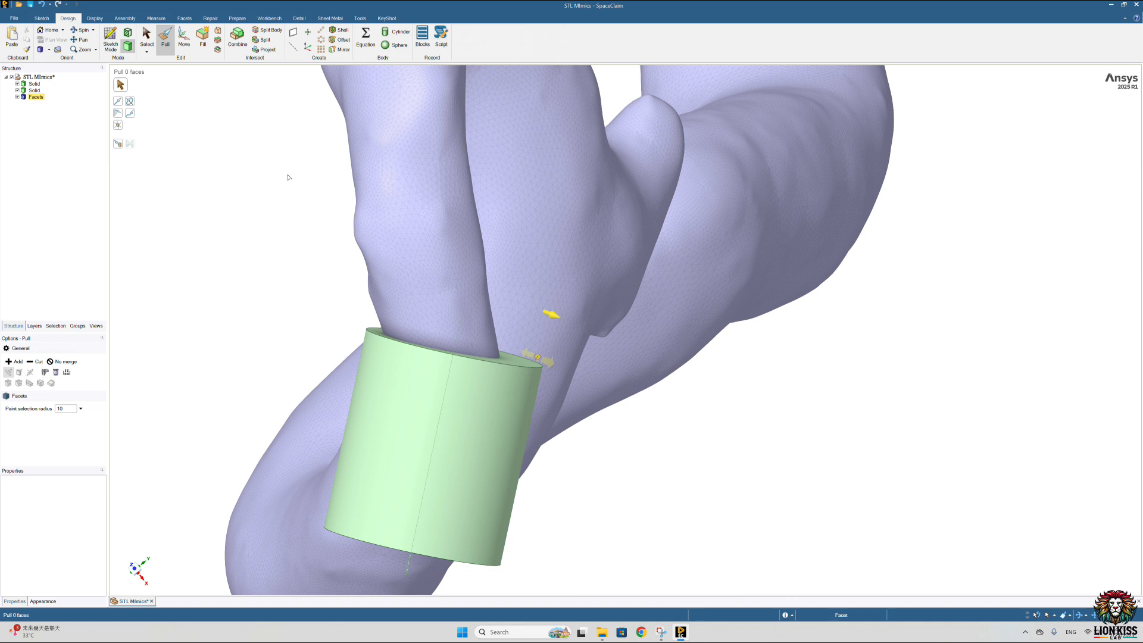
click(186, 37)
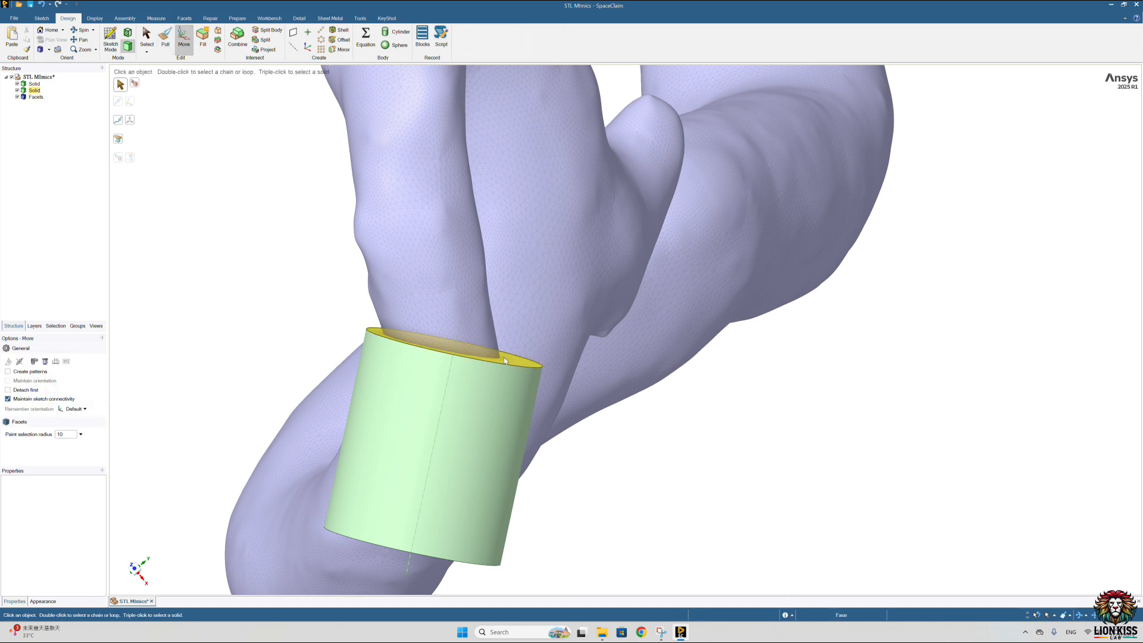
click(503, 357)
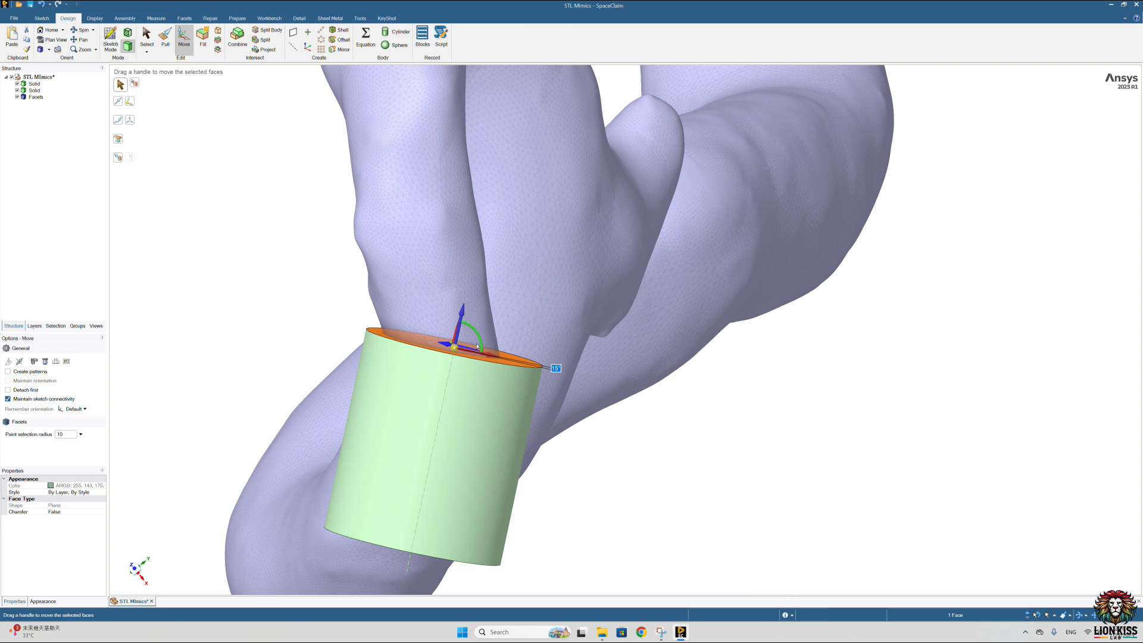
drag(481, 343, 479, 337)
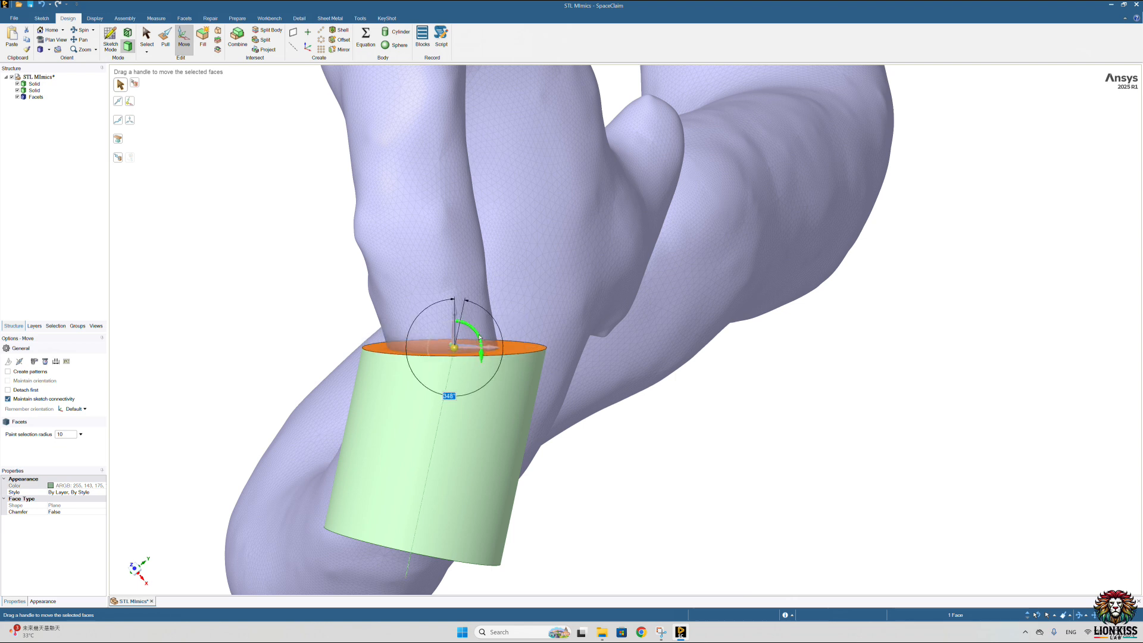
click(685, 487)
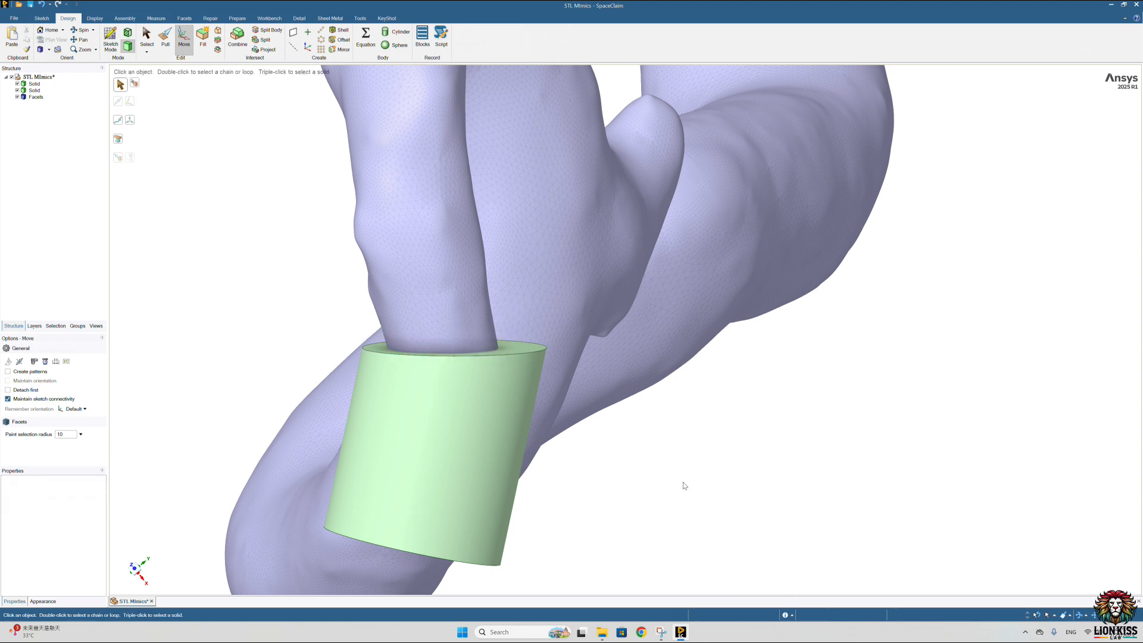
click(504, 351)
drag(480, 342, 479, 337)
click(635, 494)
Step: Fine-tune the tilt of the same cylinder's inner end face with a slight further rotation around the vessel
middle_drag(641, 475, 675, 481)
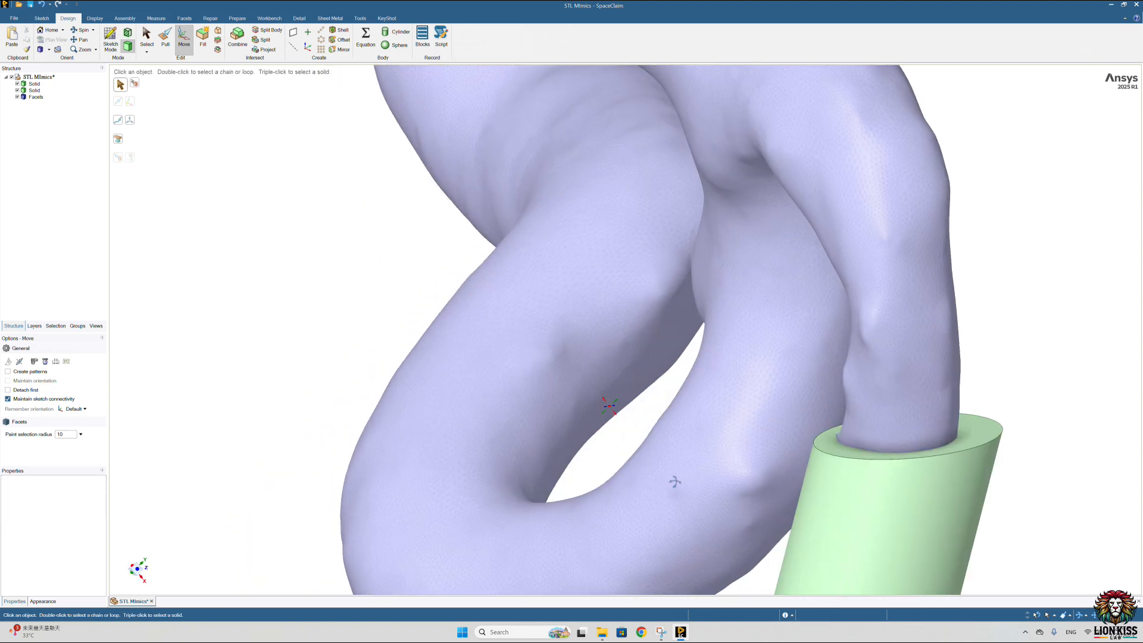
middle_drag(891, 452, 870, 455)
scroll(794, 432, up, 5)
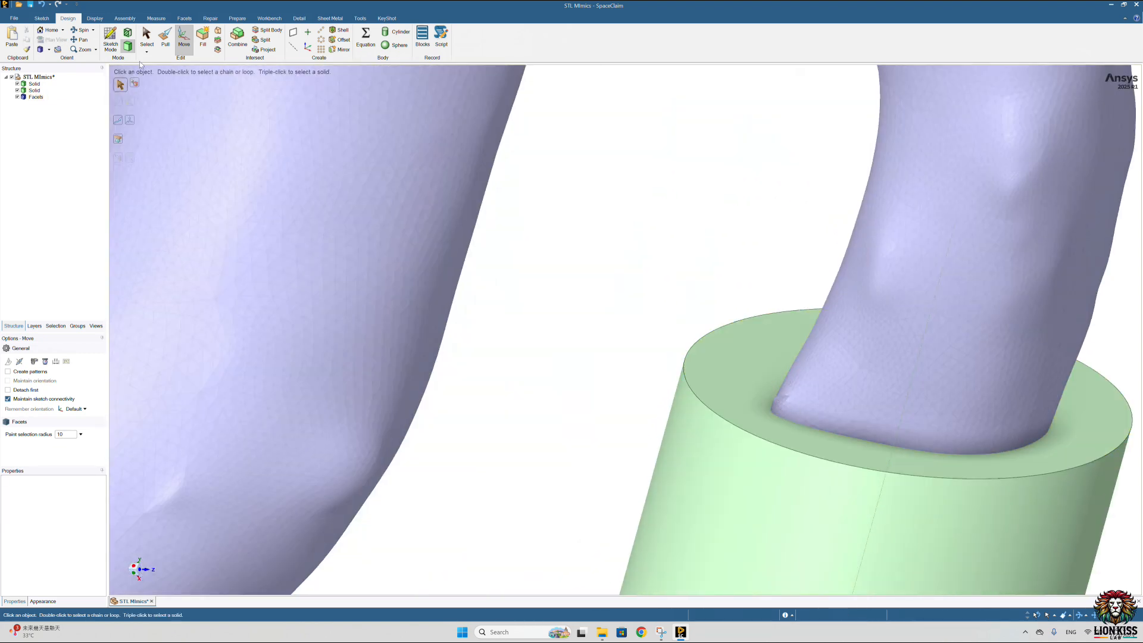
click(842, 439)
drag(842, 439, 850, 418)
click(602, 342)
middle_drag(602, 341, 572, 340)
click(695, 408)
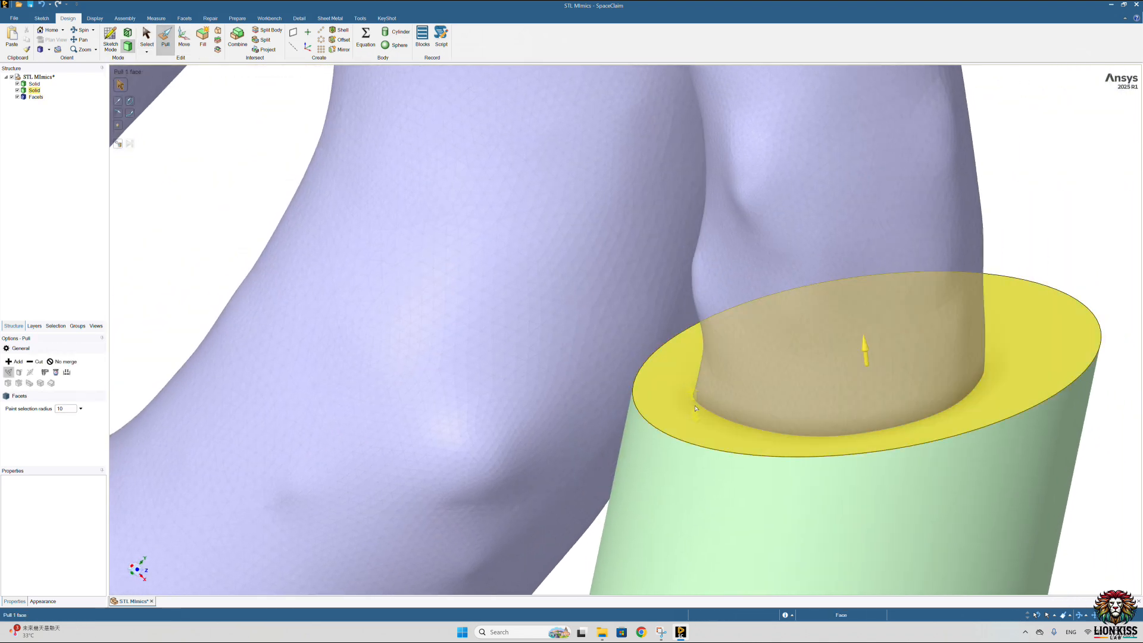
click(219, 67)
click(184, 37)
click(680, 395)
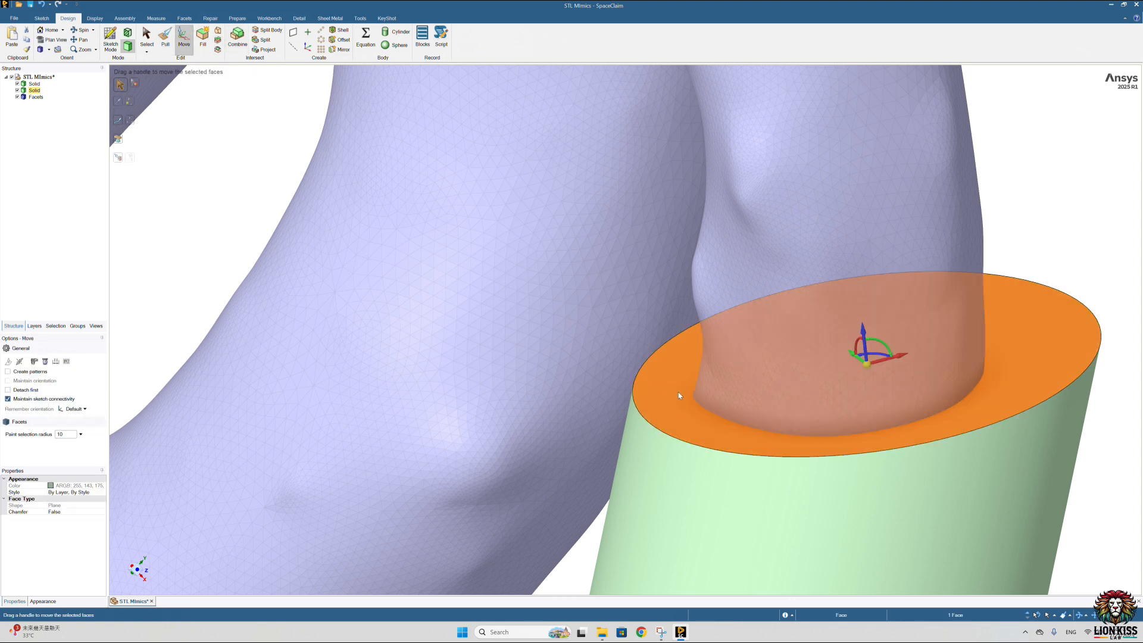
drag(887, 348, 889, 349)
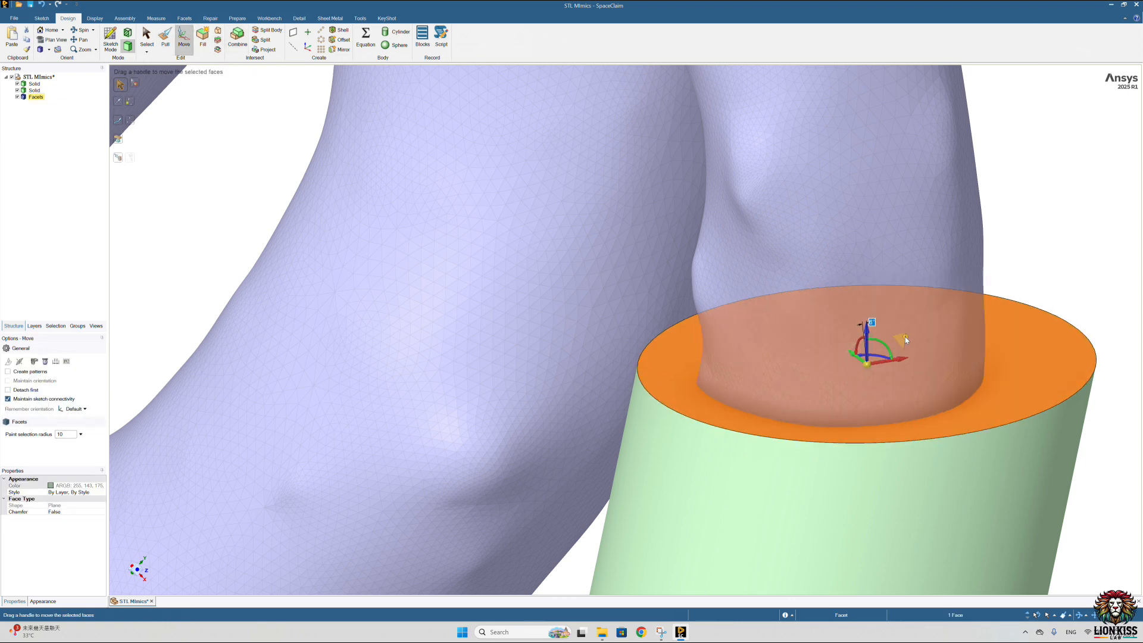
click(905, 338)
Step: Subtract both cylinders from the faceted vessel body so the two branch ends are cut flat
scroll(906, 345, down, 10)
mouse_move(977, 315)
middle_down()
mouse_move(975, 285)
mouse_move(815, 306)
mouse_move(801, 321)
middle_up()
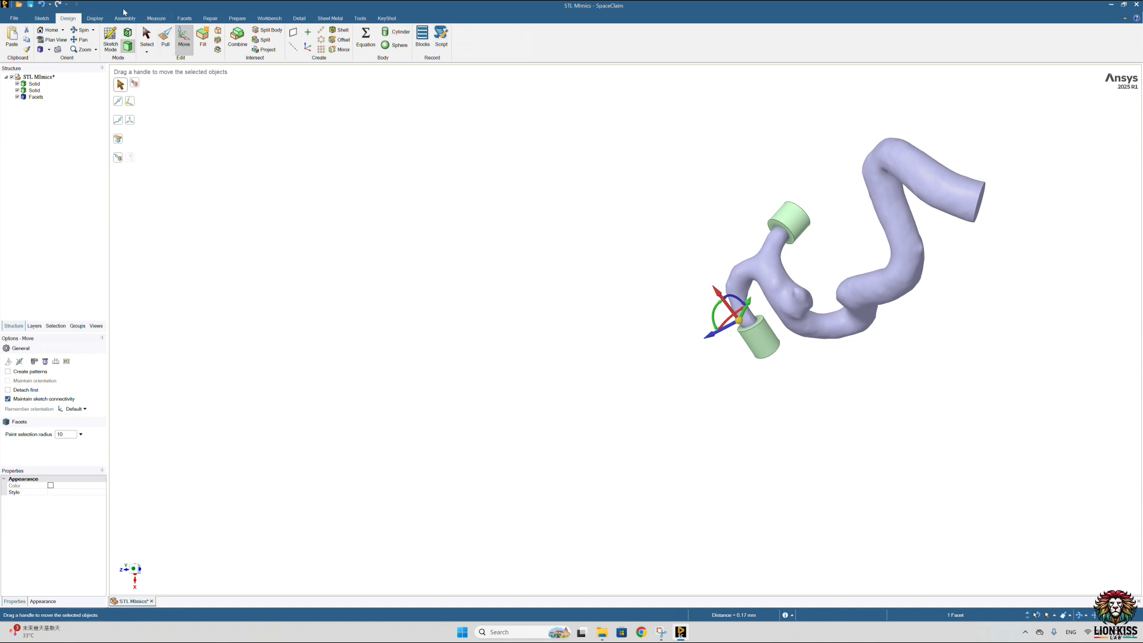
click(184, 19)
click(231, 31)
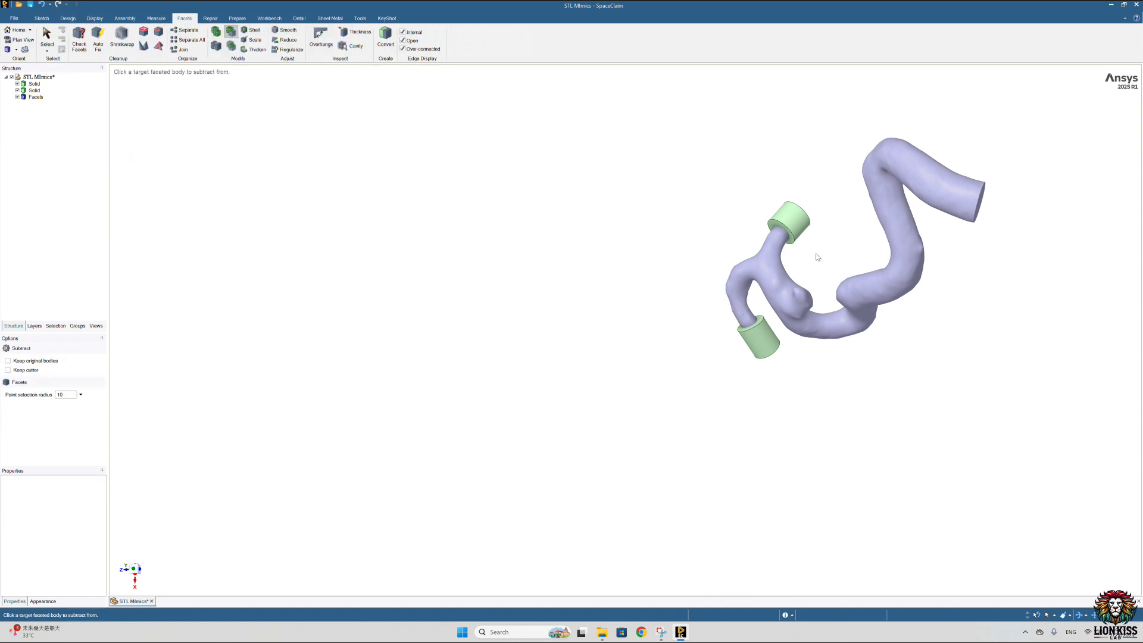
click(841, 297)
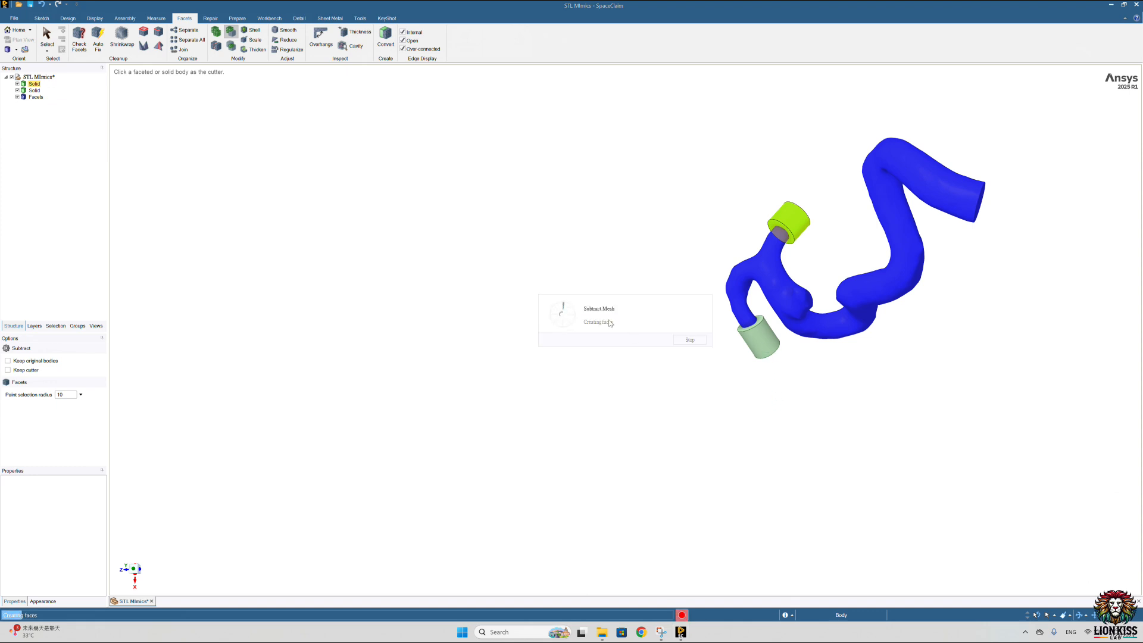
click(759, 343)
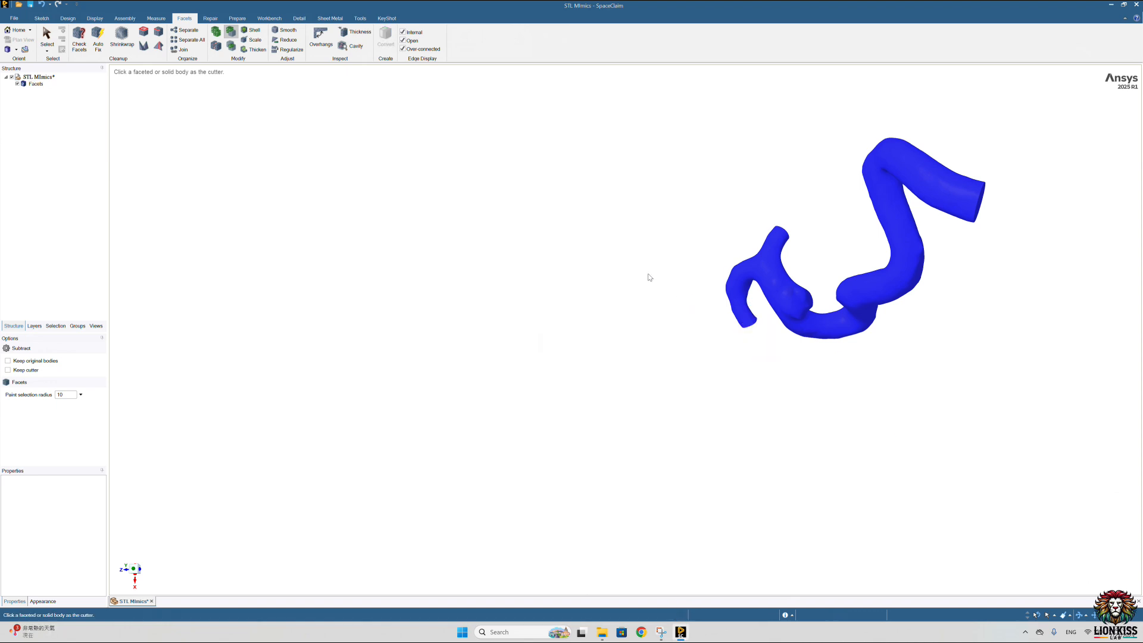
click(672, 292)
Step: Save the trimmed vessel as the SpaceClaim file STL Mimics (*.scdocx) in the test2 folder
middle_drag(605, 257, 385, 234)
scroll(753, 184, down, 4)
scroll(759, 179, up, 6)
scroll(334, 219, down, 6)
scroll(316, 224, up, 5)
click(14, 18)
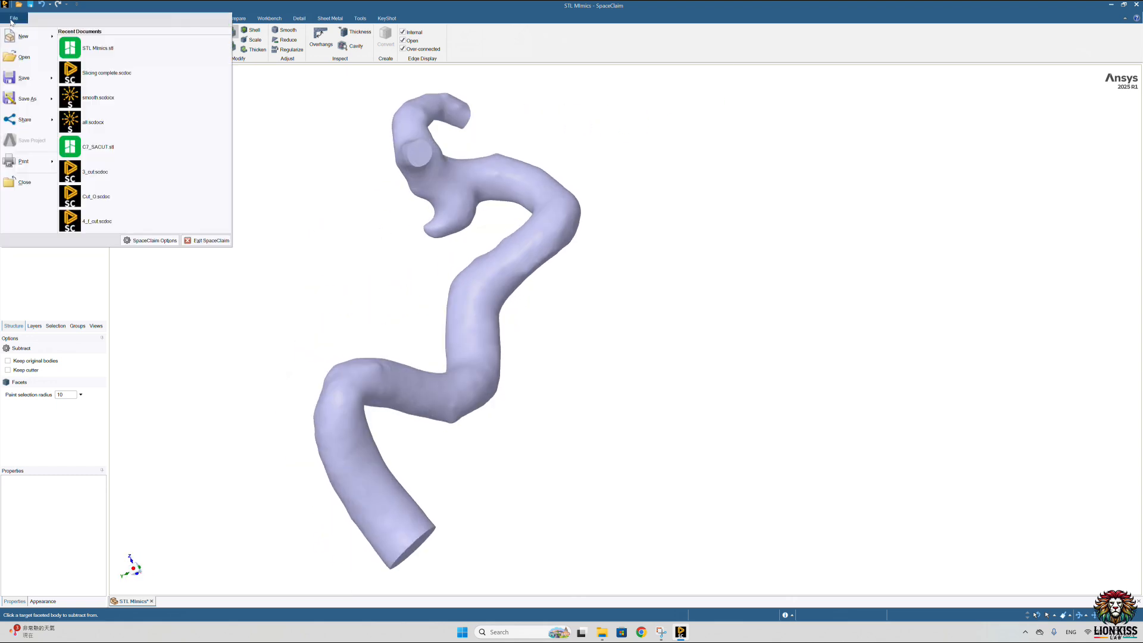
click(27, 97)
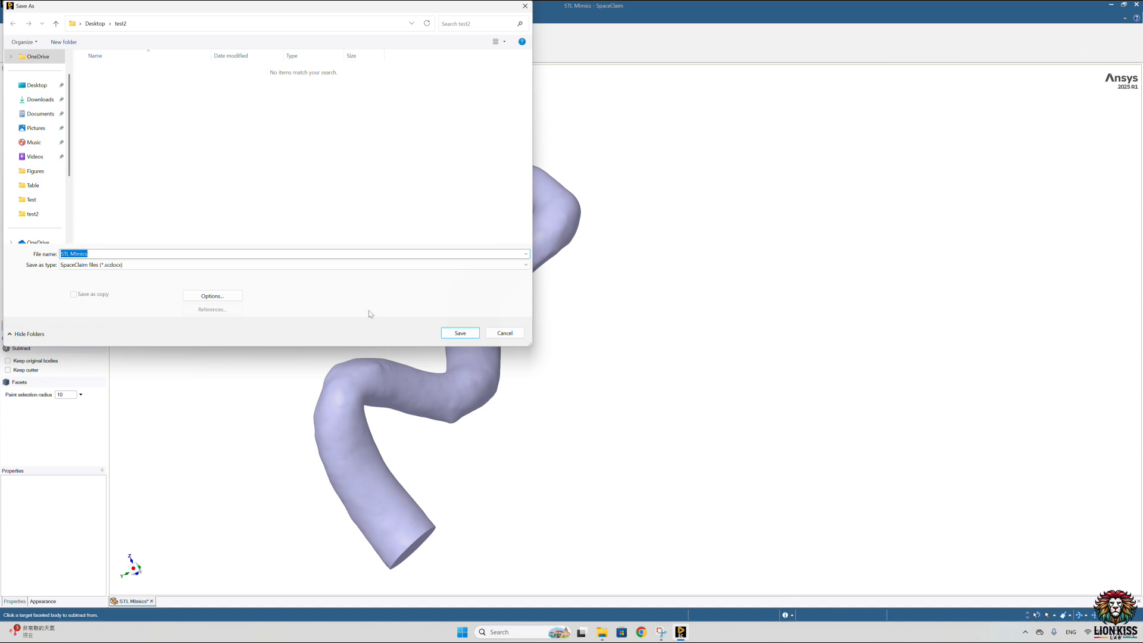
click(460, 333)
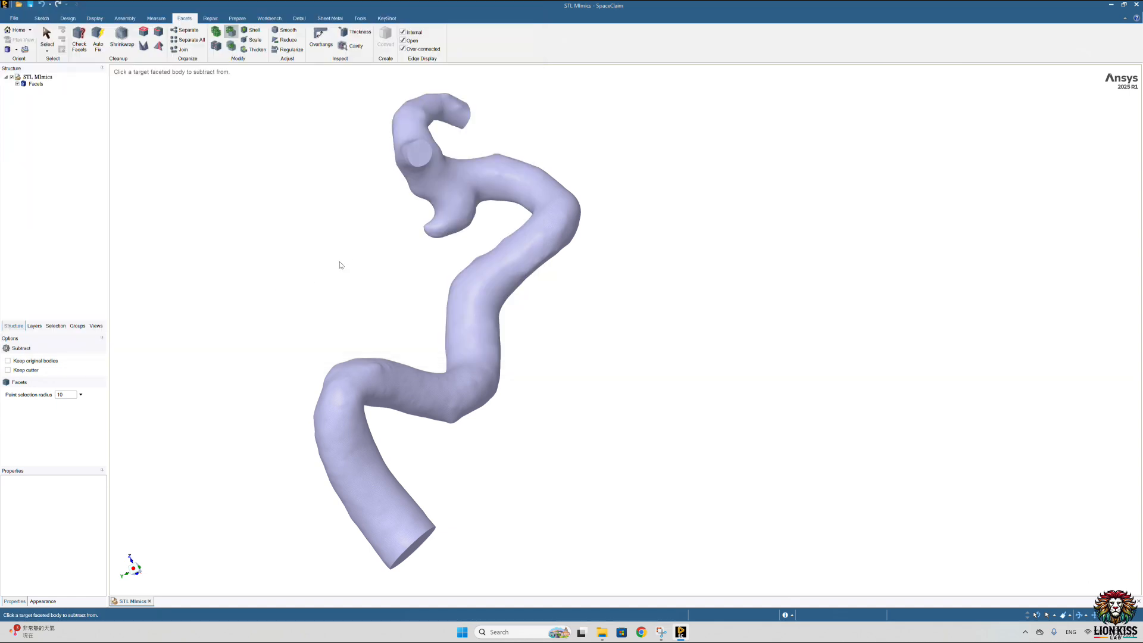
Step: Export the vessel to the test2 folder in STL (*.stl) format in millimeters, with the file name STL+smooth
click(14, 18)
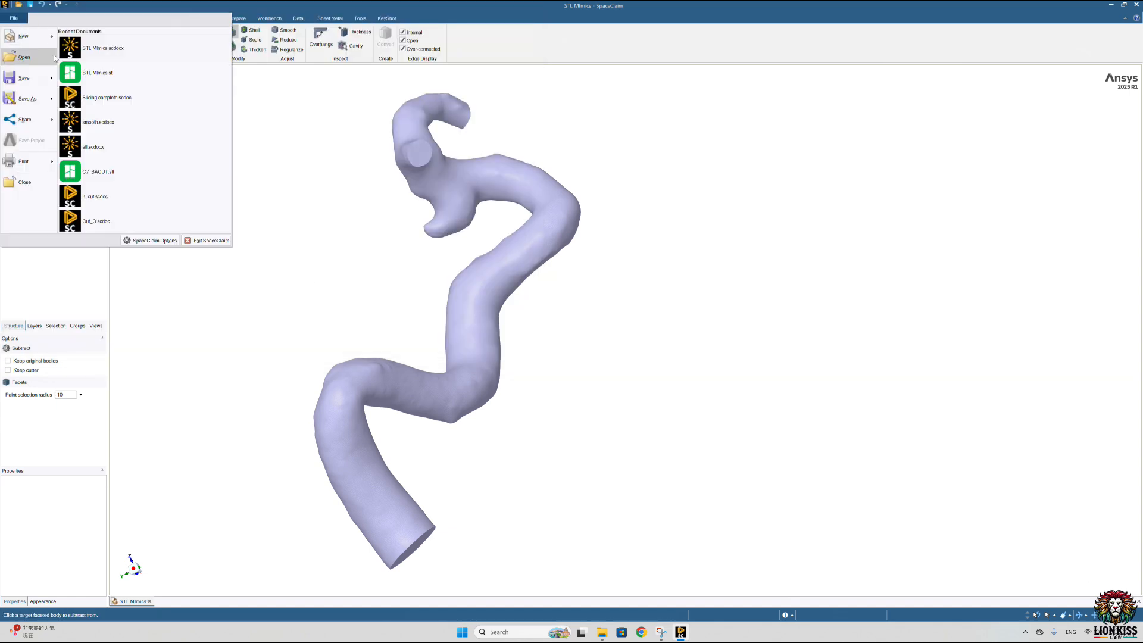
click(27, 99)
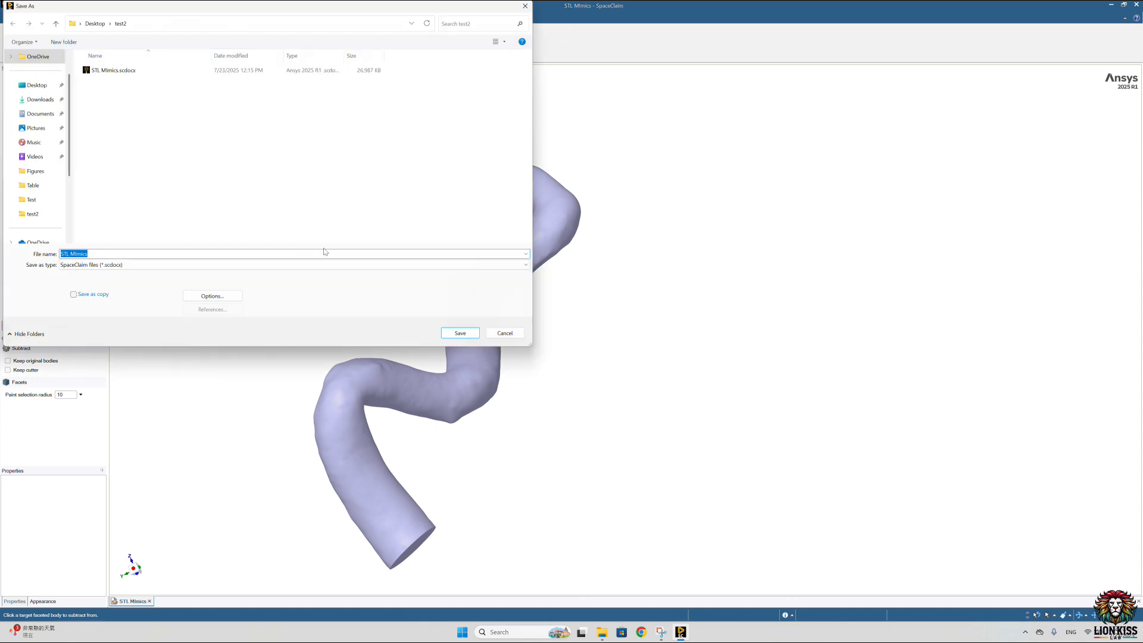
click(168, 265)
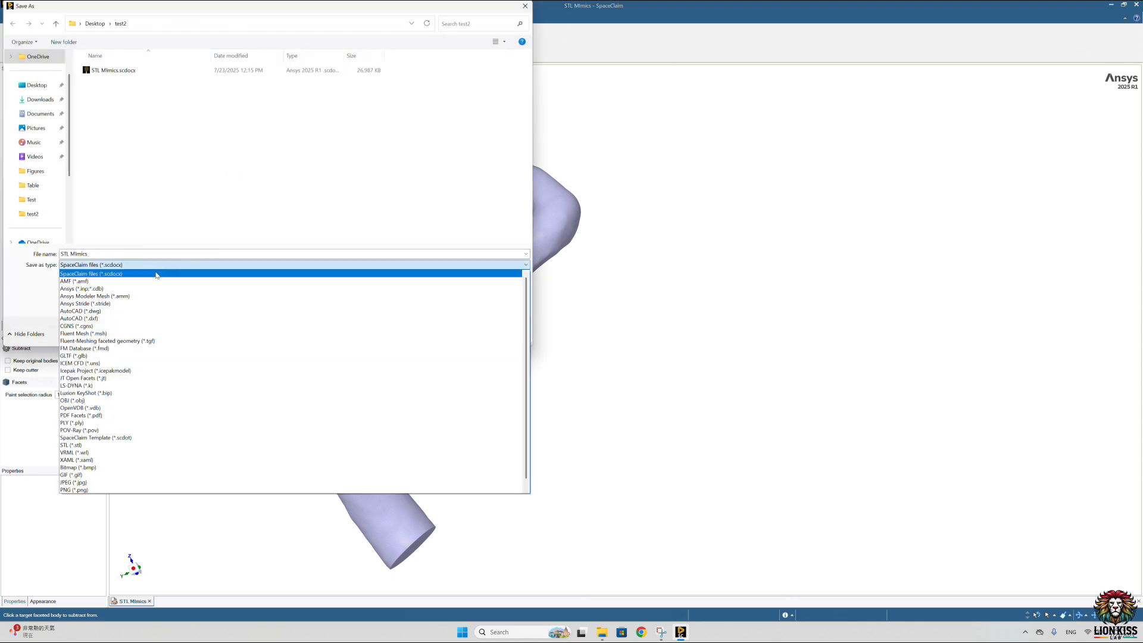
click(152, 445)
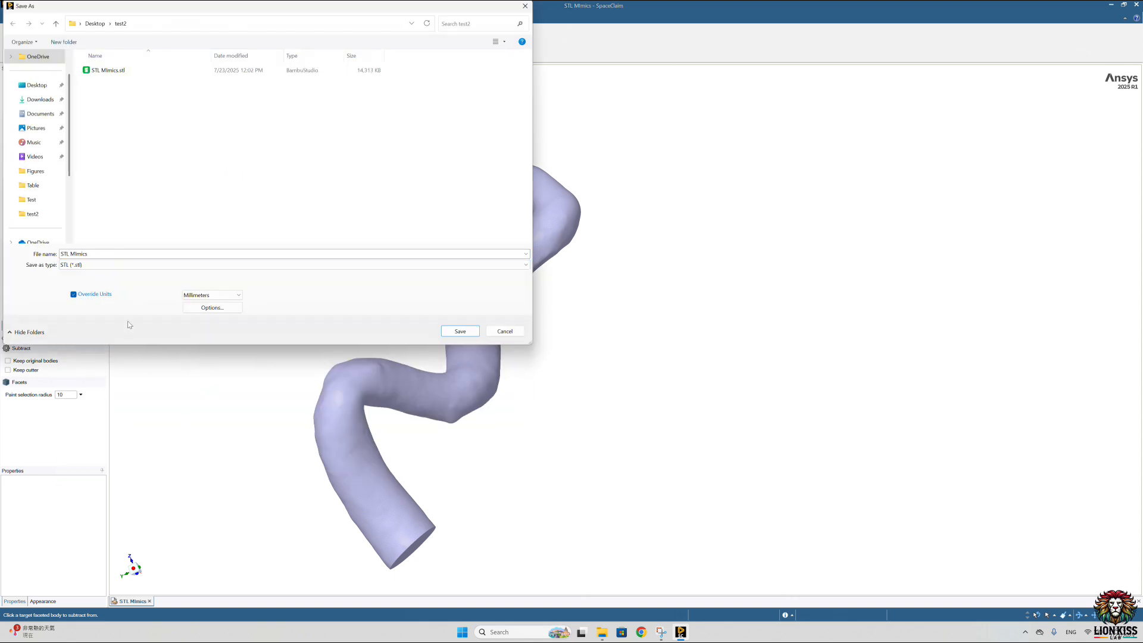
click(90, 254)
click(106, 253)
key(BackSpace)
key(BackSpace)
key(BackSpace)
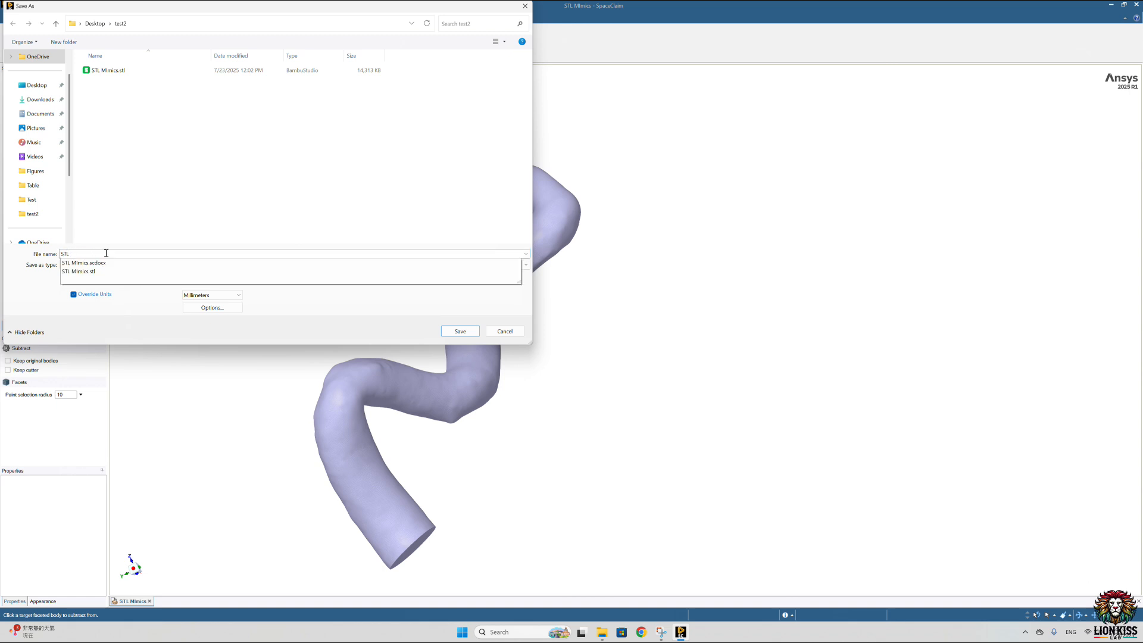
text(>smooth)
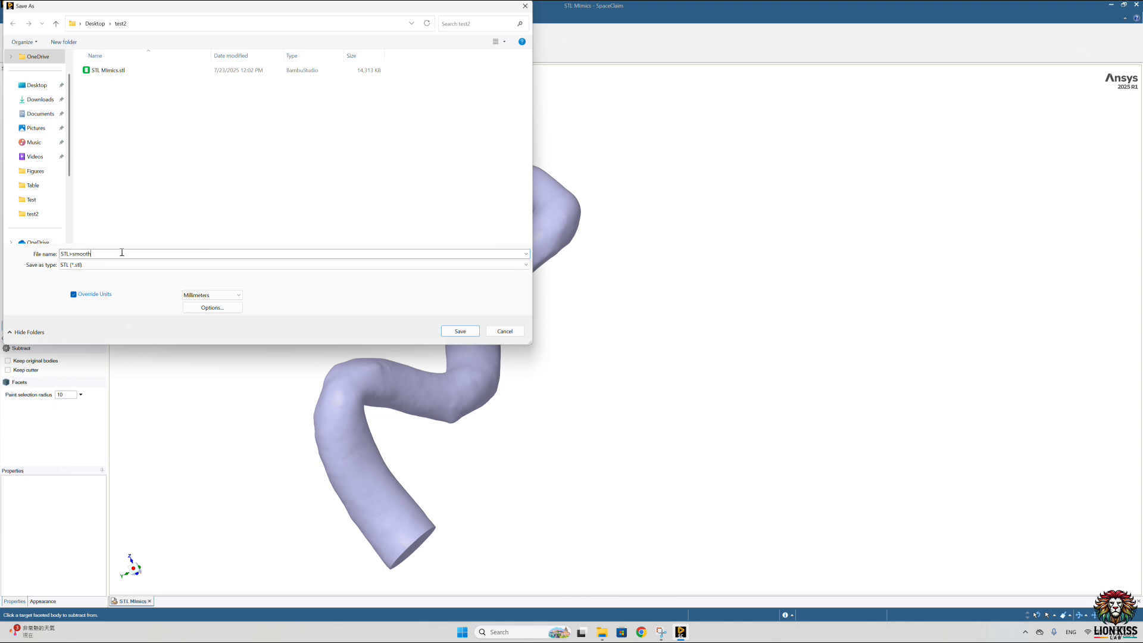
key(BackSpace)
click(460, 331)
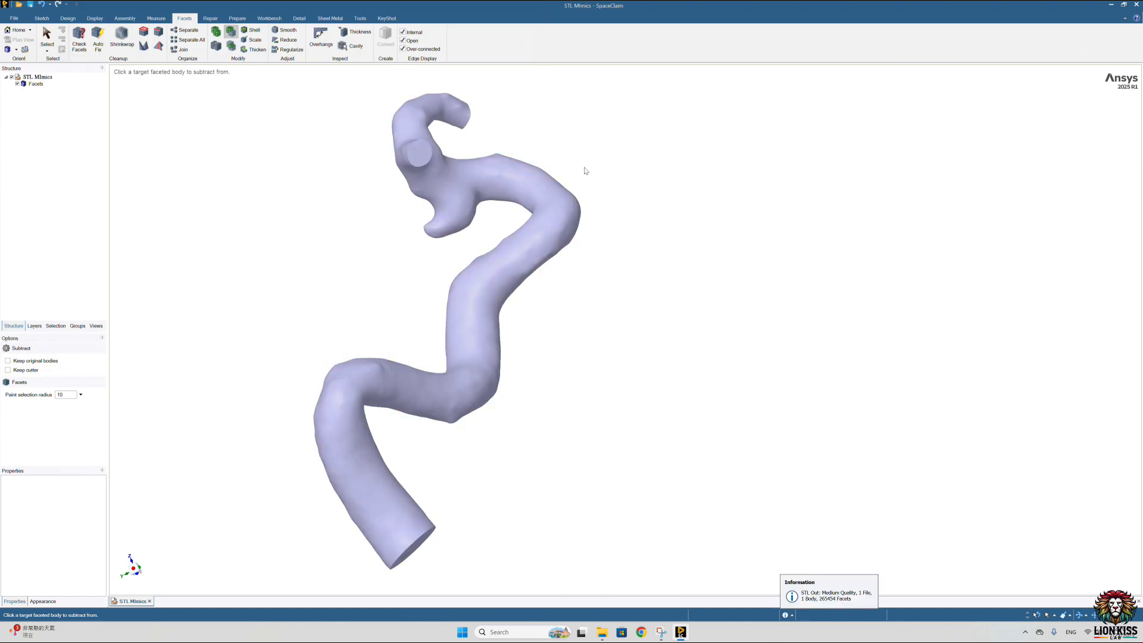
Step: Launch ICEM CFD 2025 R1, enlarge its window to full screen, and close SpaceClaim
click(503, 632)
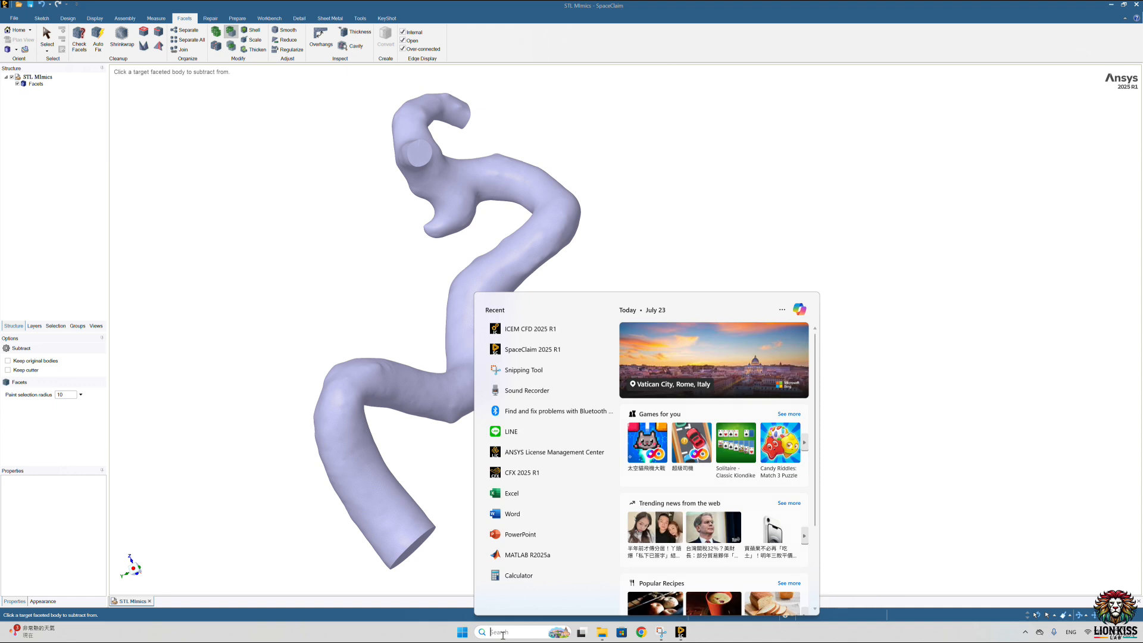
text(ice)
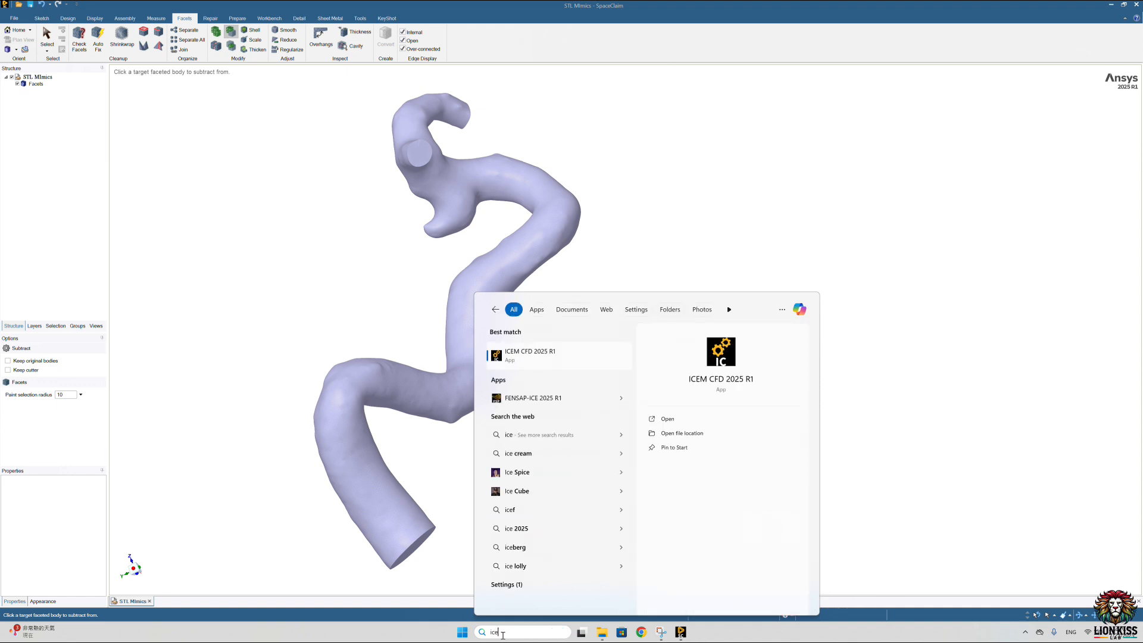
key(Return)
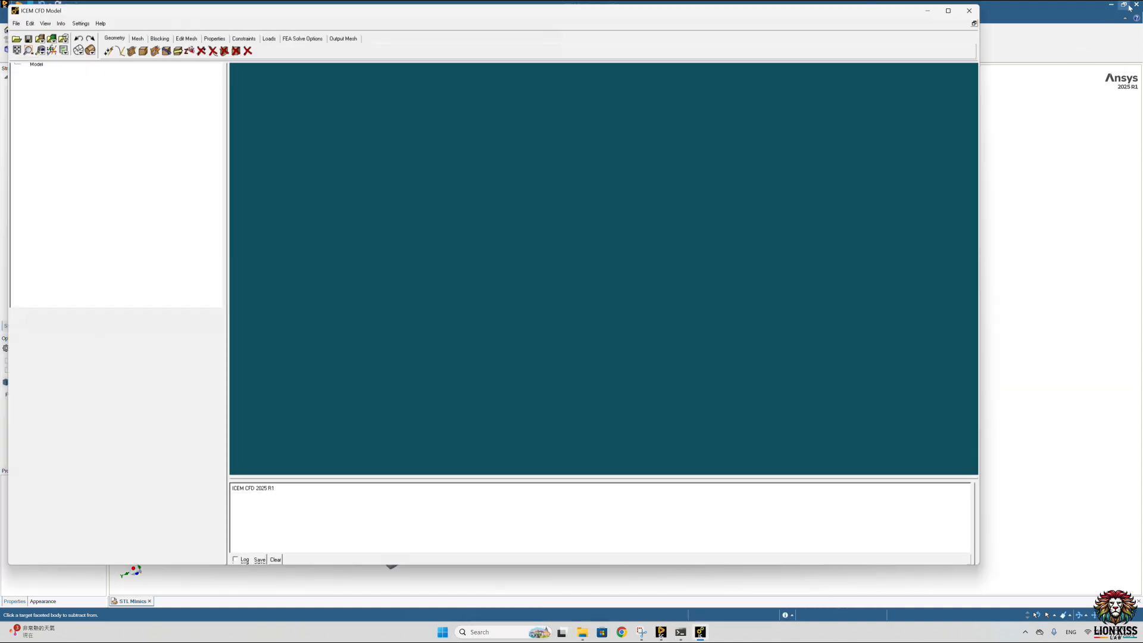
click(1137, 6)
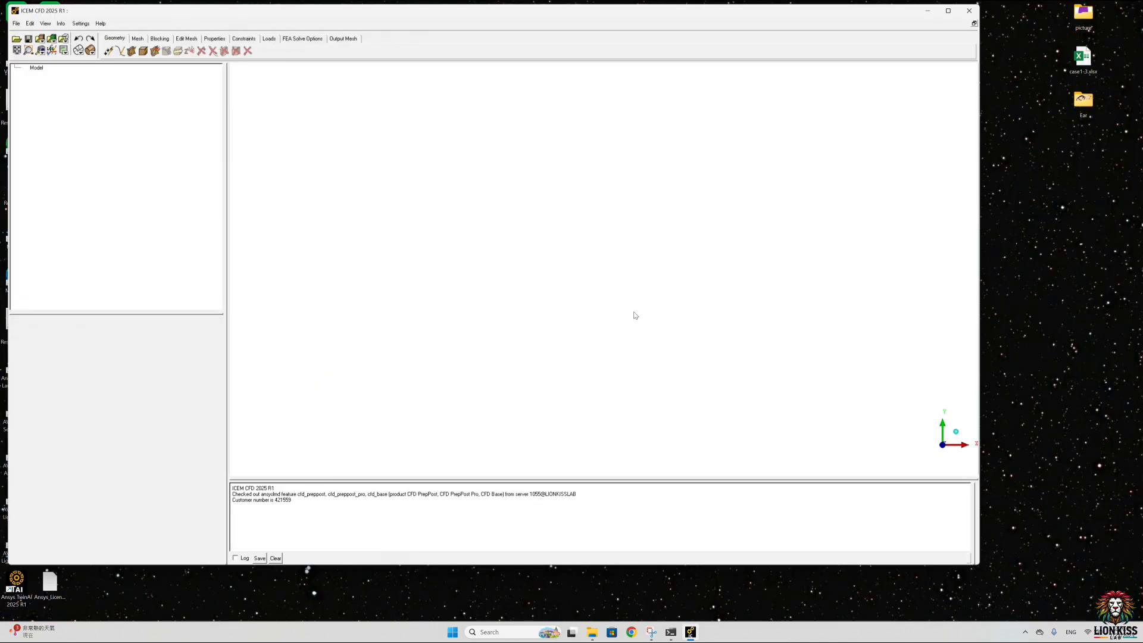
click(948, 11)
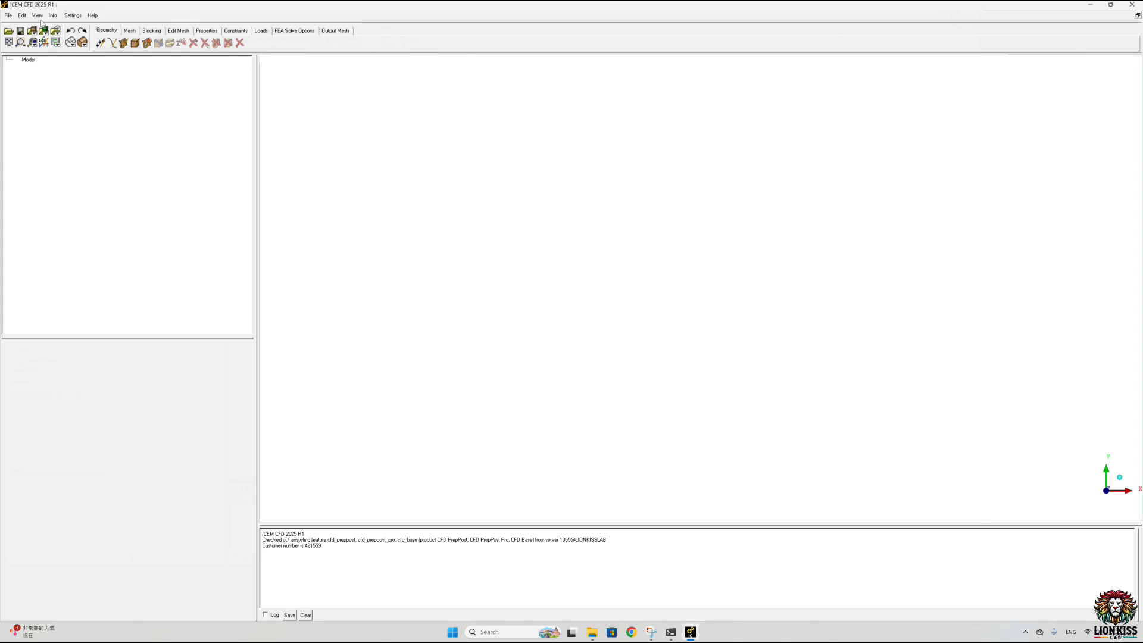
Step: Check the model's length units and set the maximum display list size to 4096 MB in the memory settings
click(75, 16)
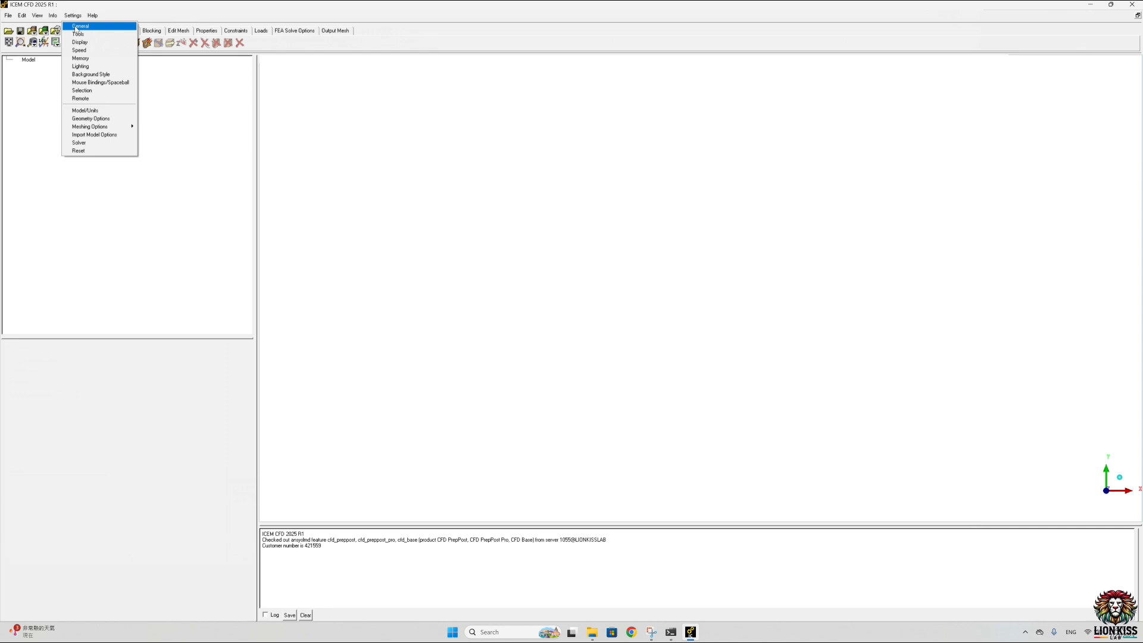
click(81, 113)
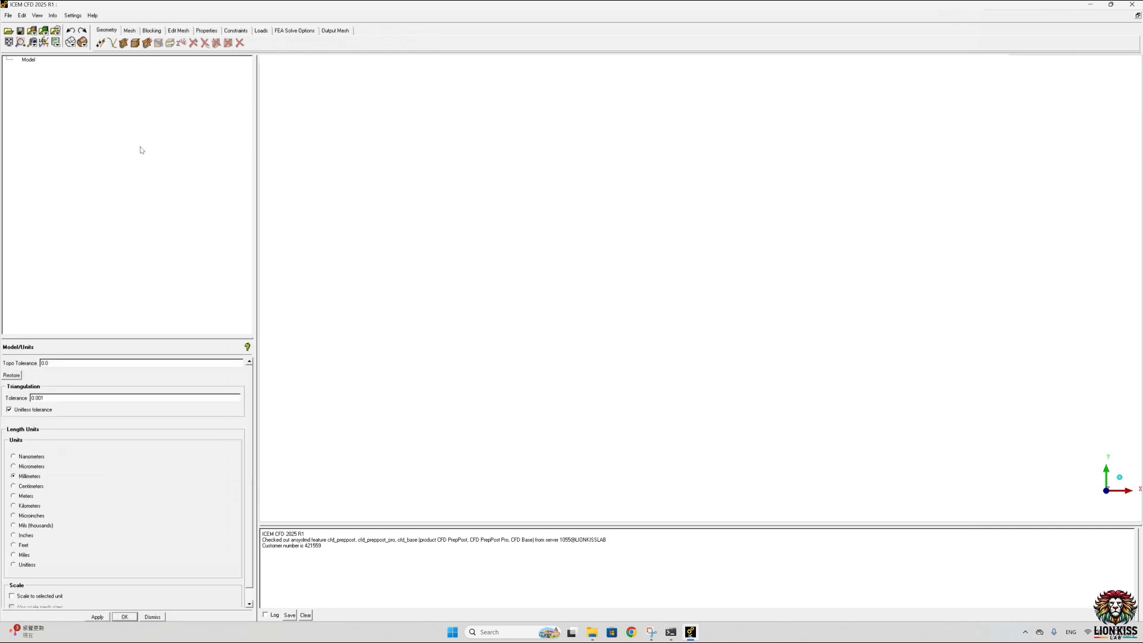
click(72, 16)
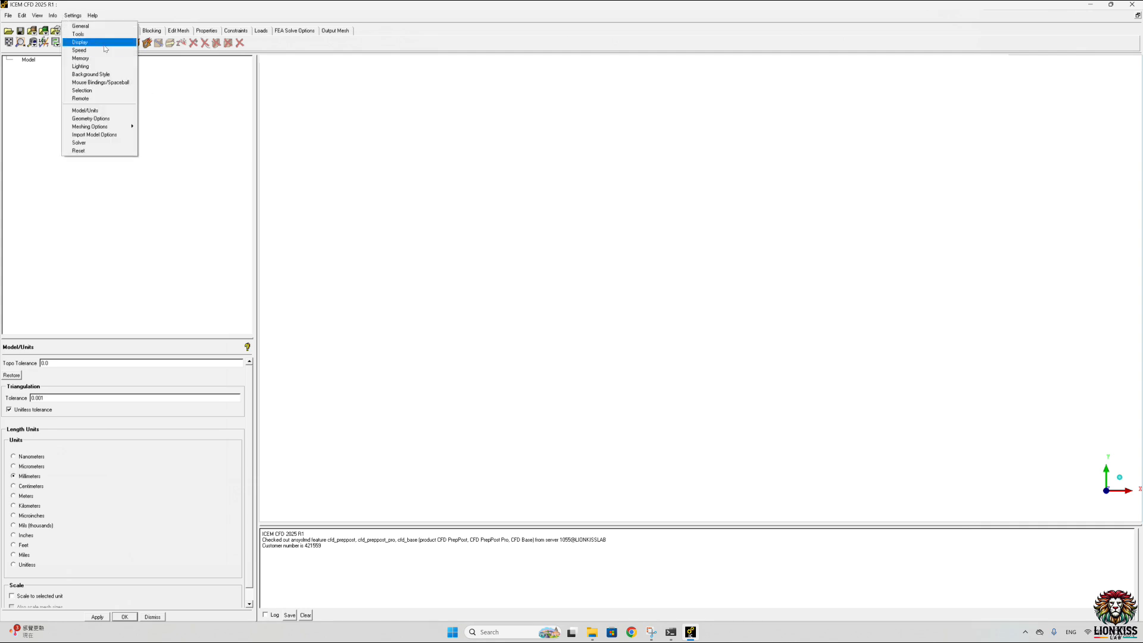
click(77, 57)
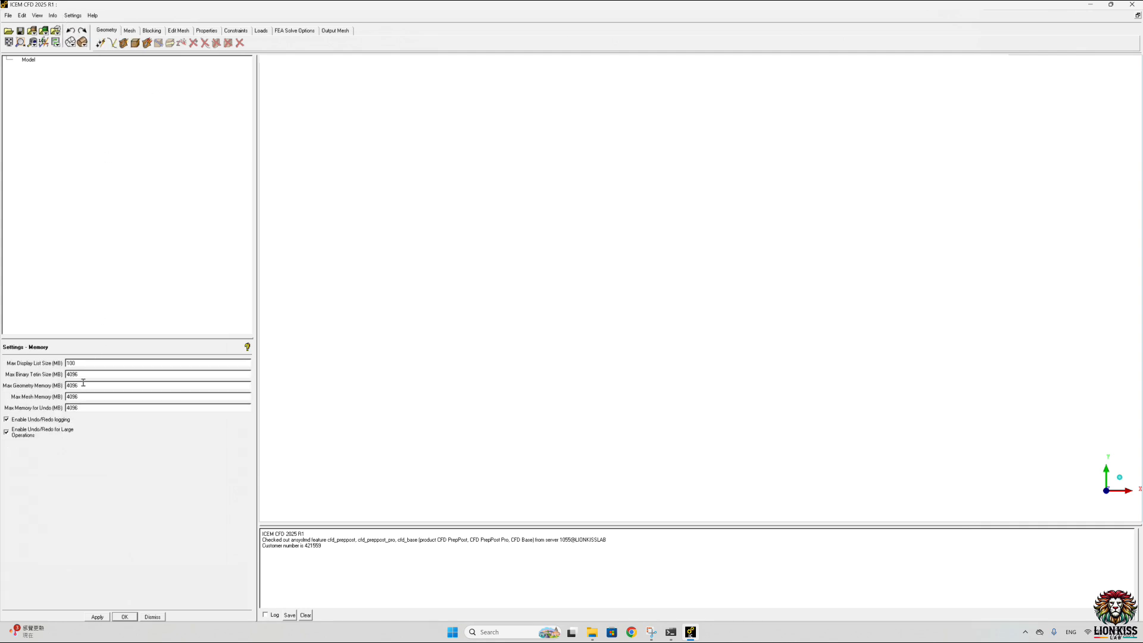
drag(83, 362, 26, 372)
text(40)
click(98, 618)
Step: Import STLsmooth.stl from the Desktop's test2 folder as faceted STL geometry with generated part names
click(8, 17)
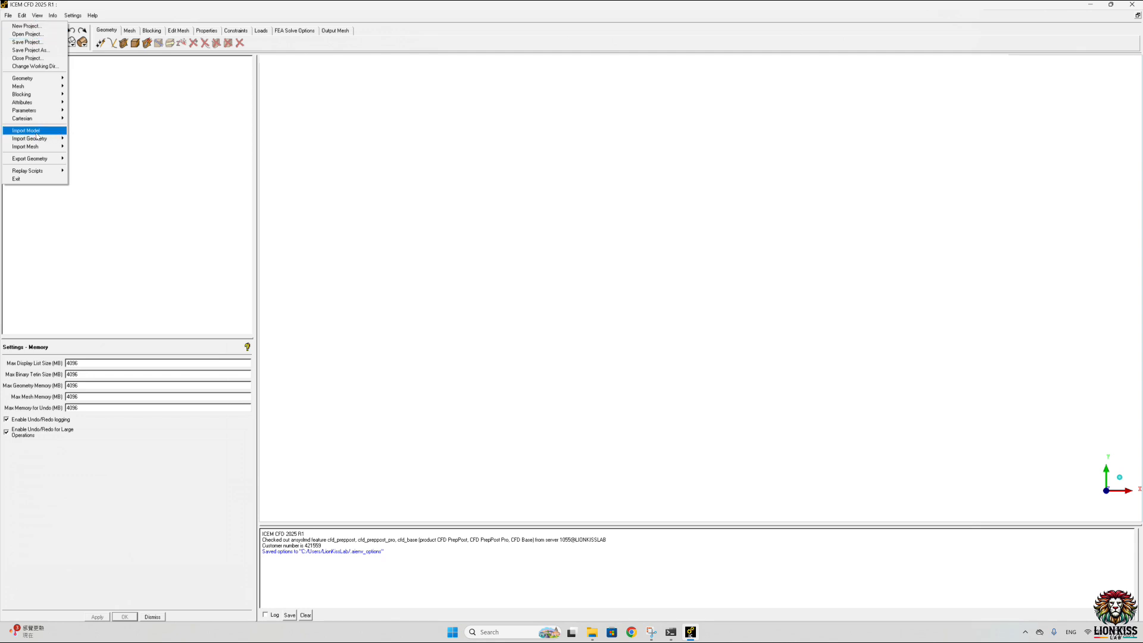
mouse_move(37, 138)
mouse_move(92, 141)
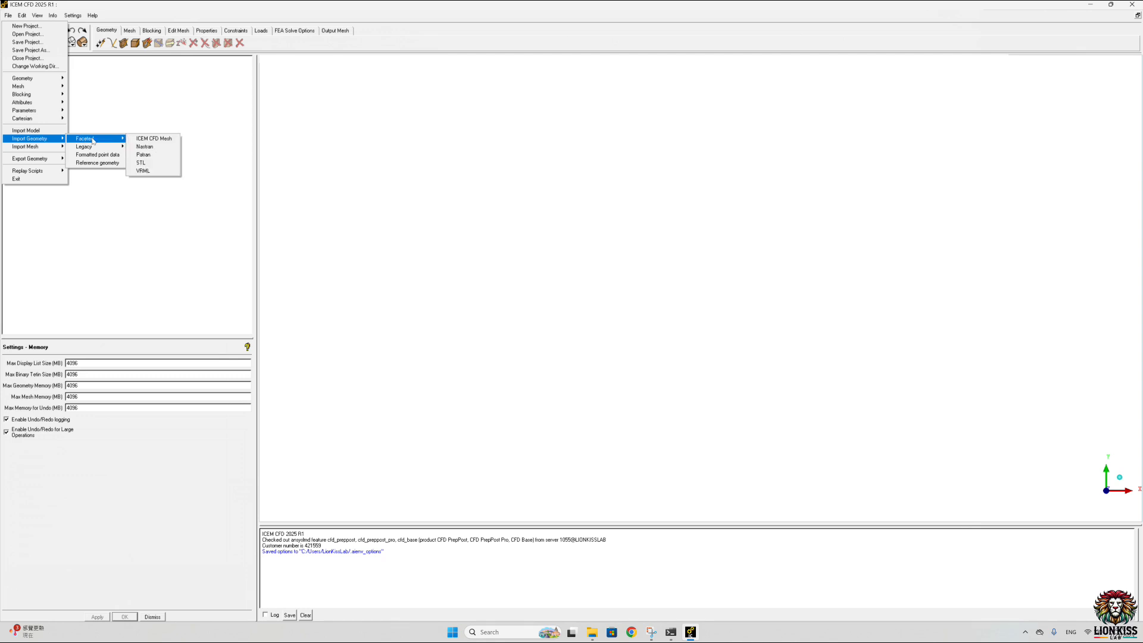
click(142, 163)
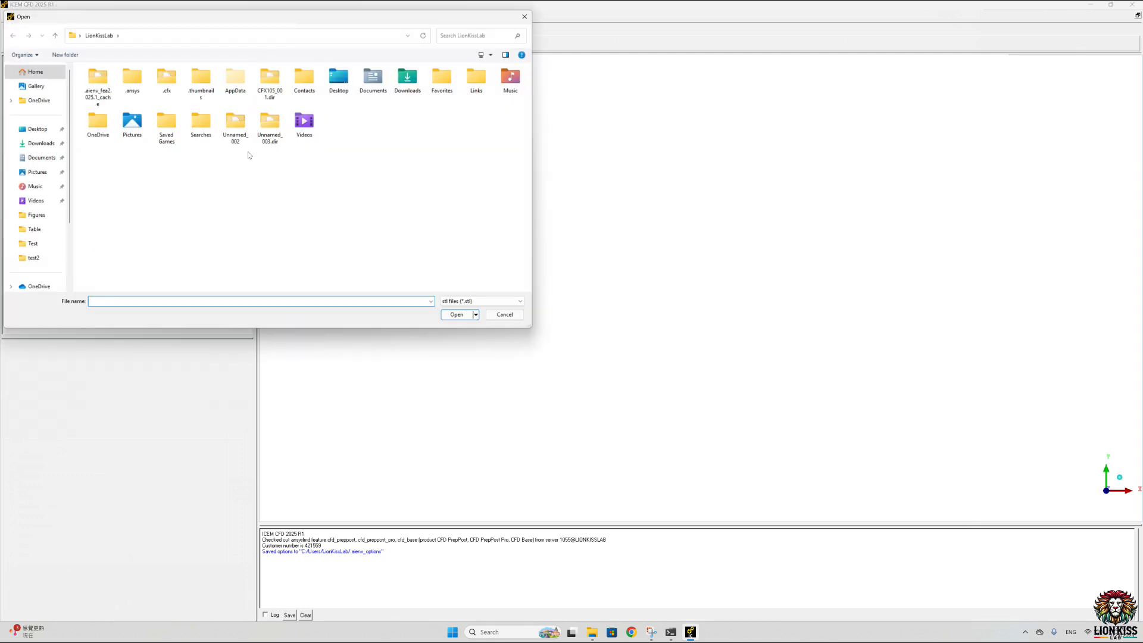
click(36, 129)
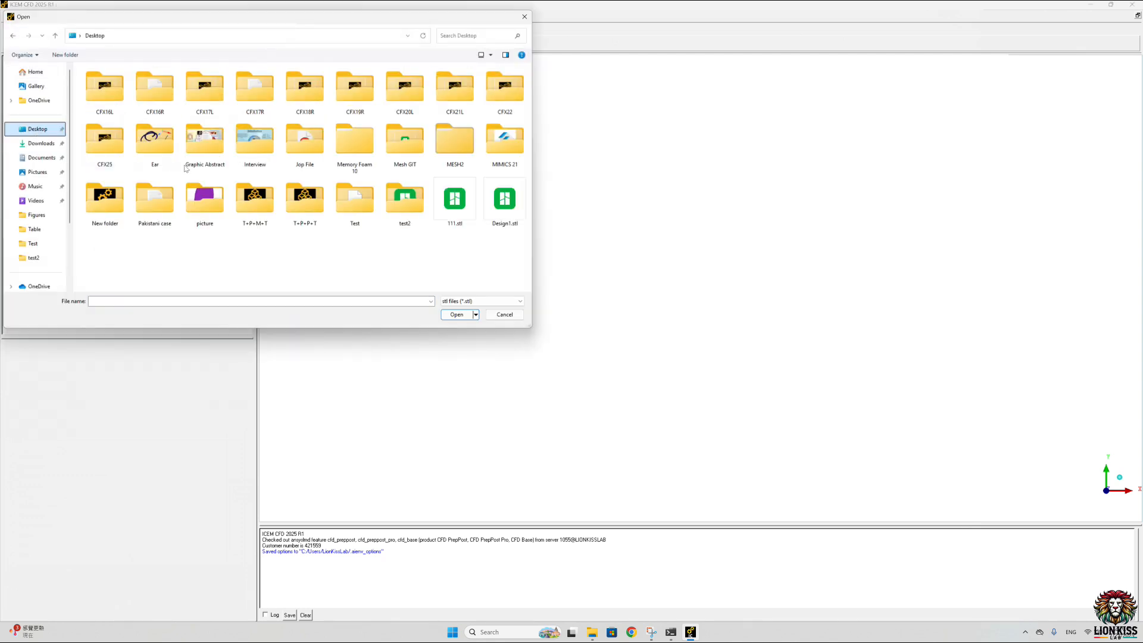
double_click(421, 226)
click(105, 95)
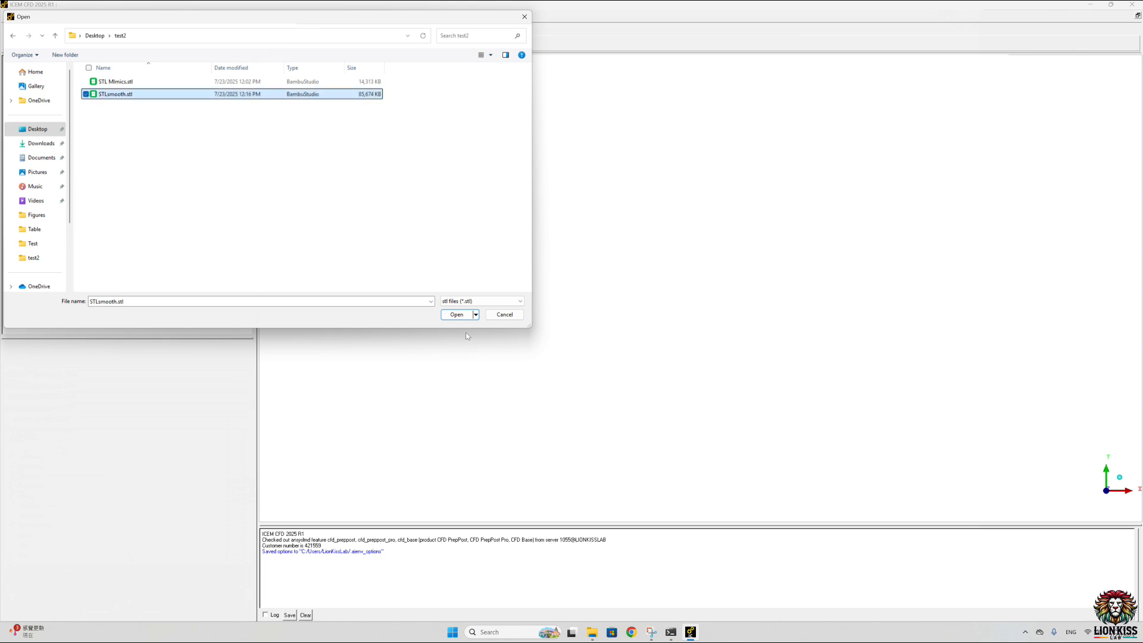
click(457, 315)
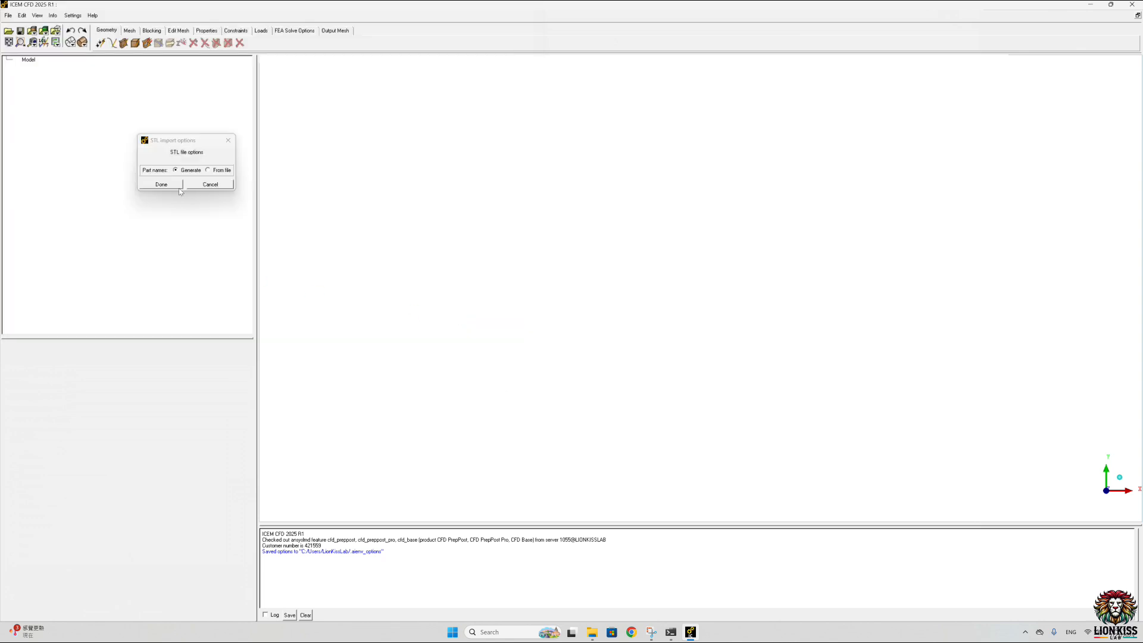
click(173, 184)
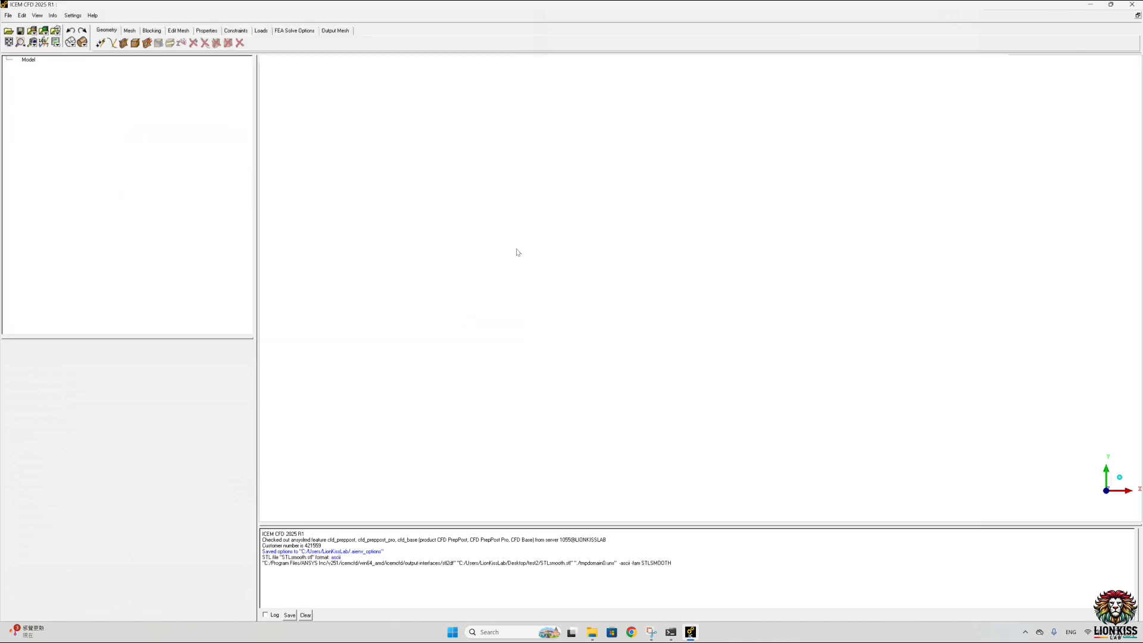
Step: Turn on display of the imported surfaces and show the vessel as a solid shaded model
click(11, 66)
click(24, 79)
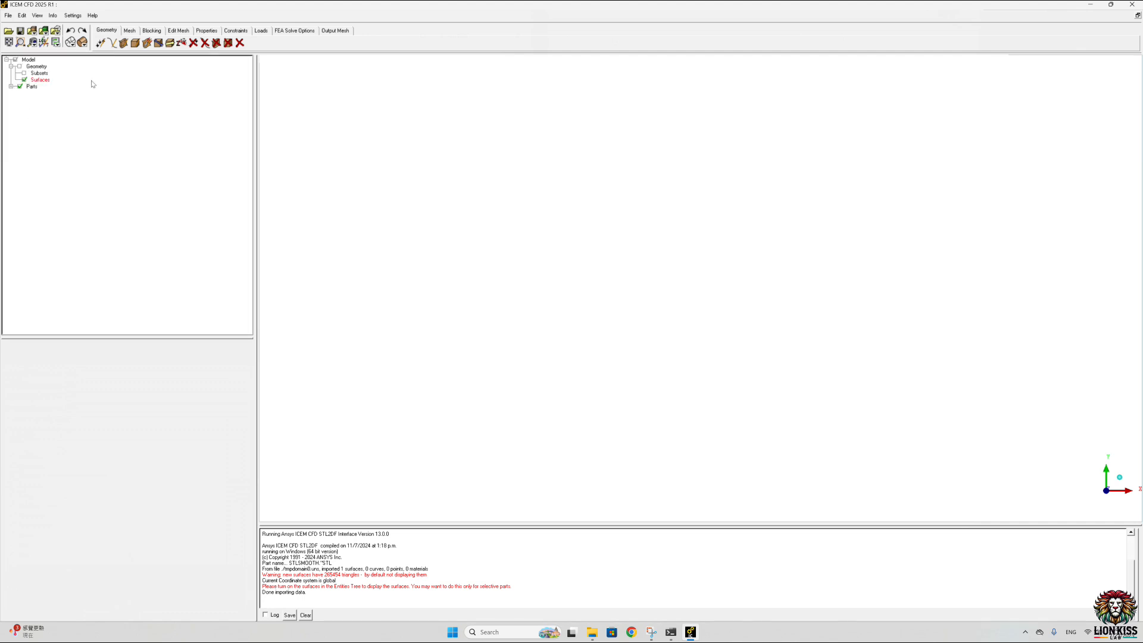
click(81, 42)
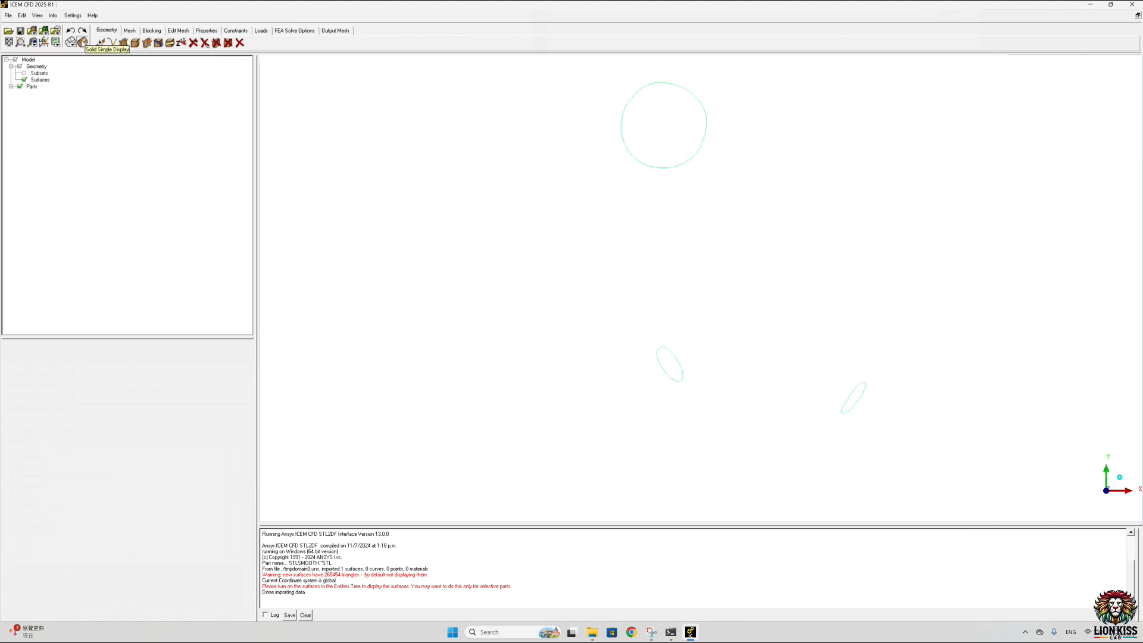
drag(416, 196, 601, 247)
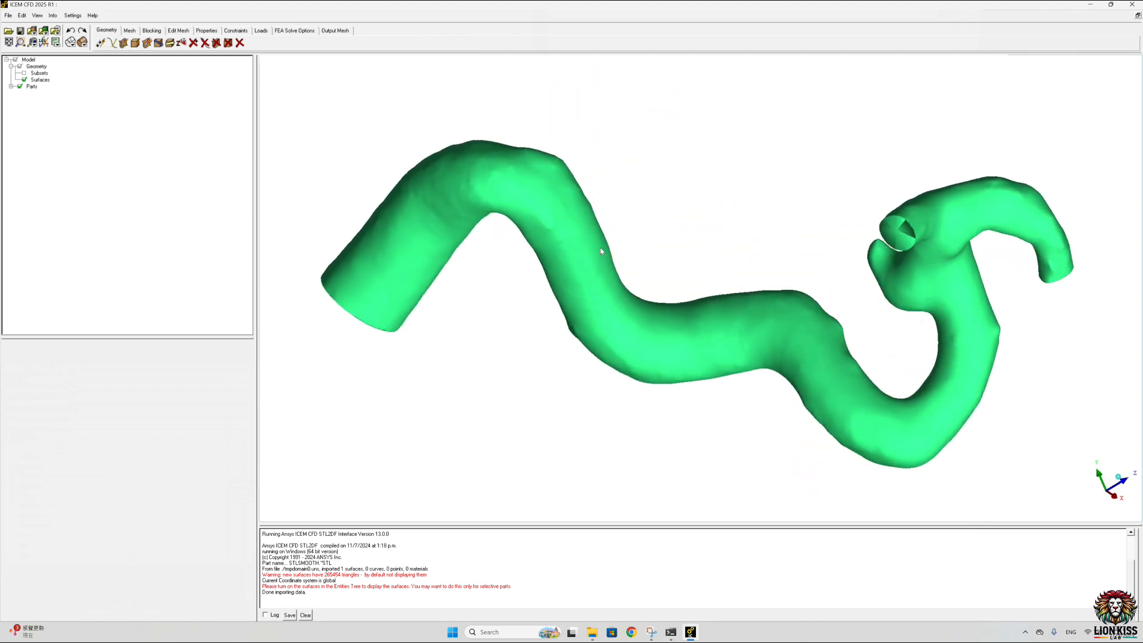
Step: Build the topology of all vessel parts with a tolerance of 0.03 and inspect the cut ends from several sides
click(158, 43)
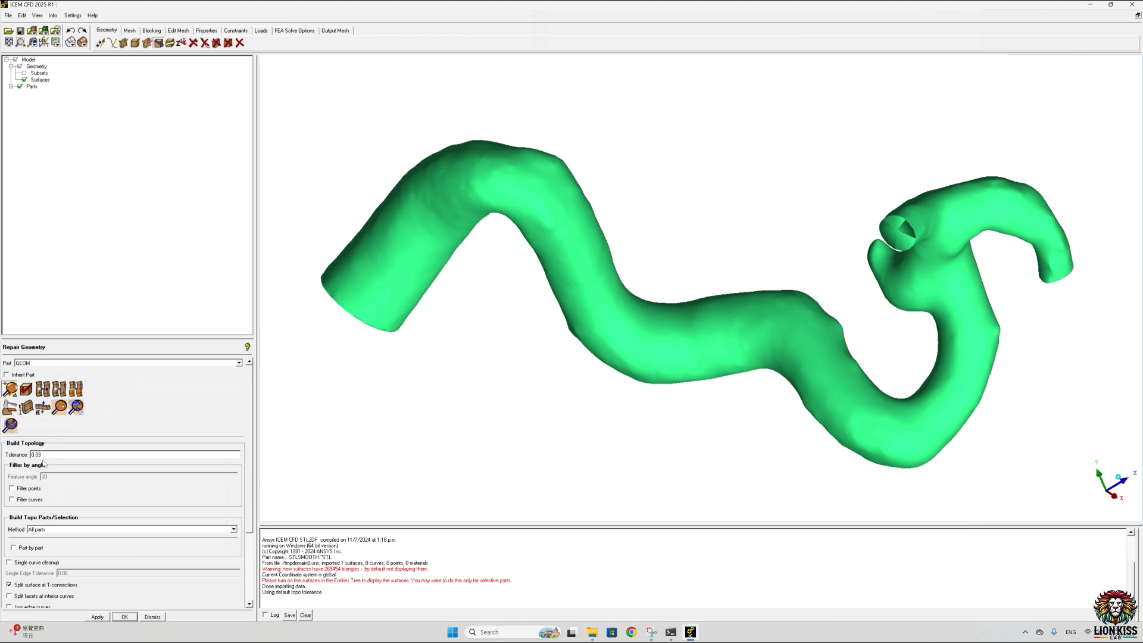
click(98, 617)
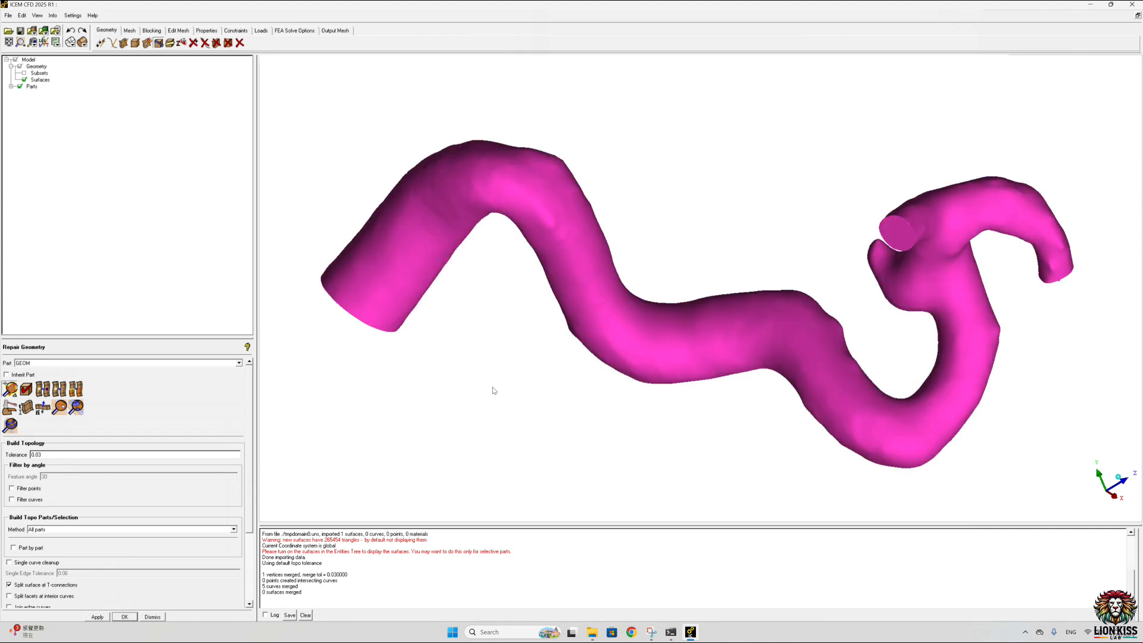
drag(492, 391, 543, 189)
drag(679, 264, 433, 284)
drag(544, 239, 891, 173)
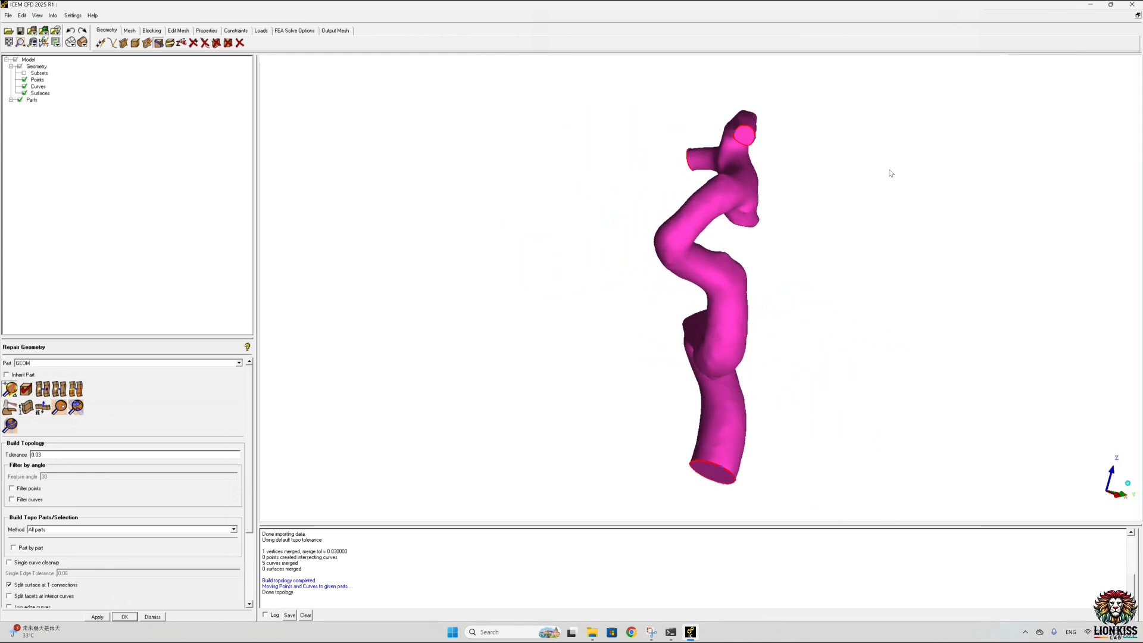
drag(553, 277, 888, 292)
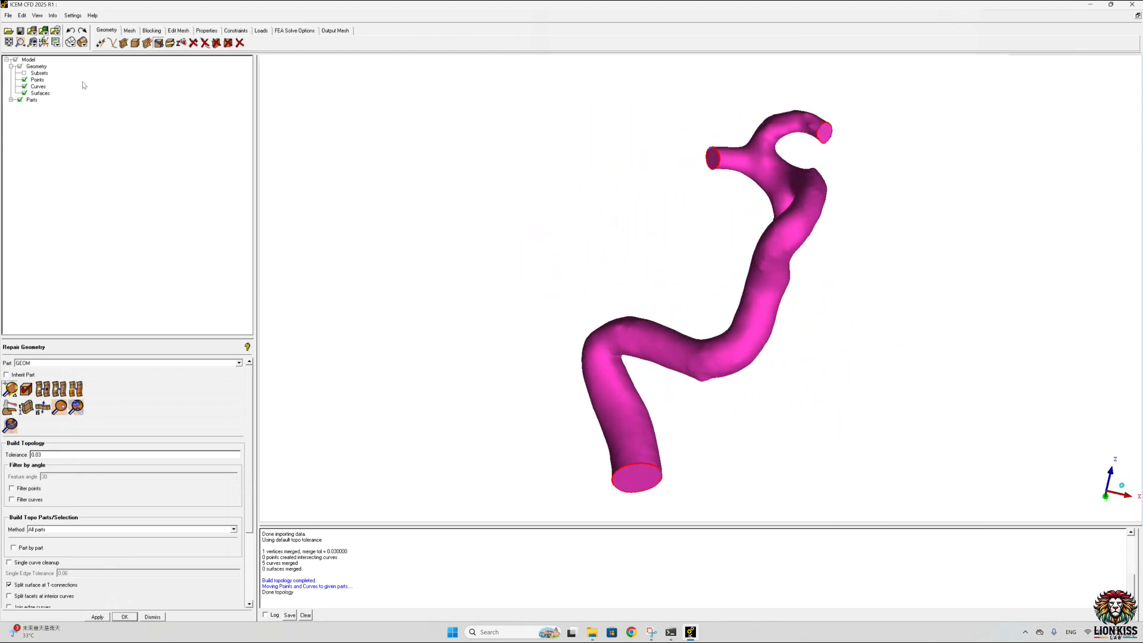
Step: Start creating a new part in the model tree and clear its default name
click(11, 99)
right_click(31, 100)
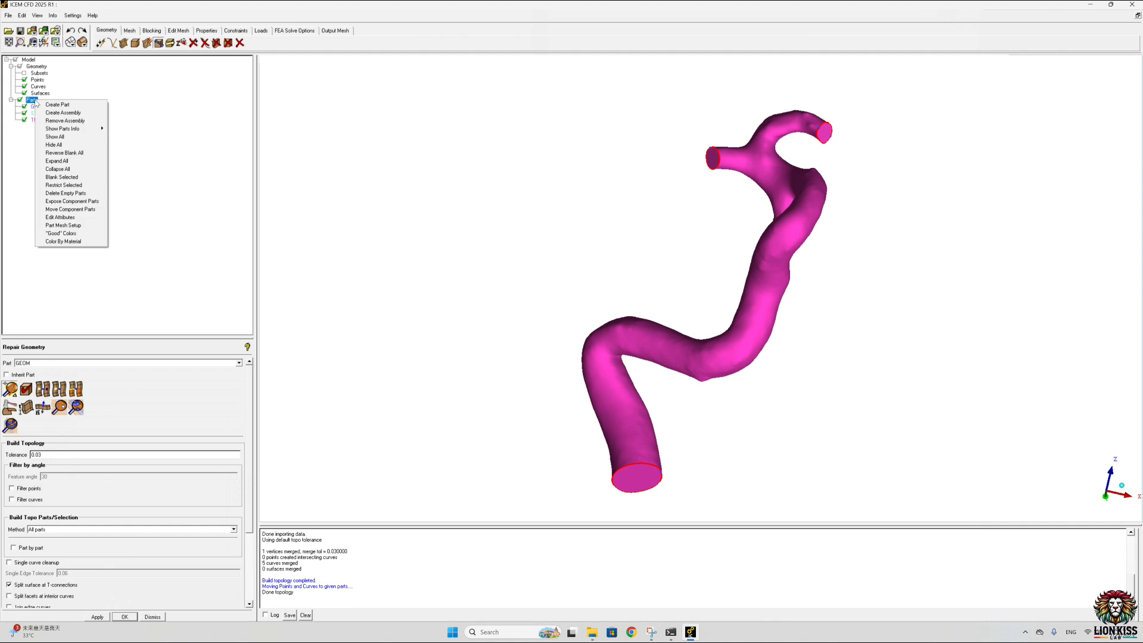
click(45, 103)
double_click(42, 363)
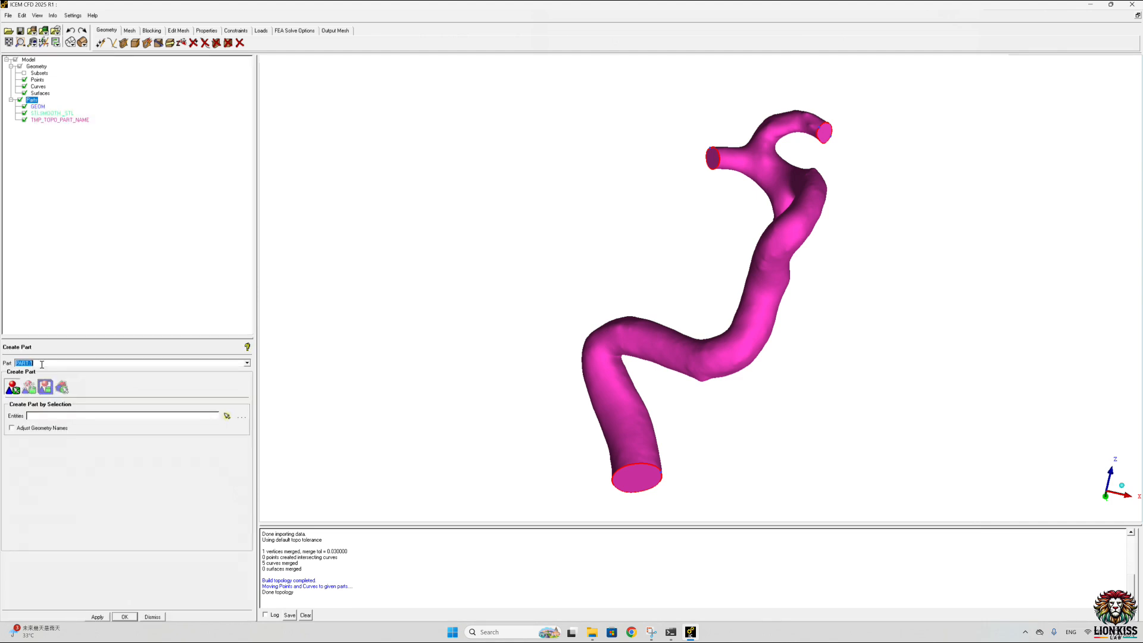
key(BackSpace)
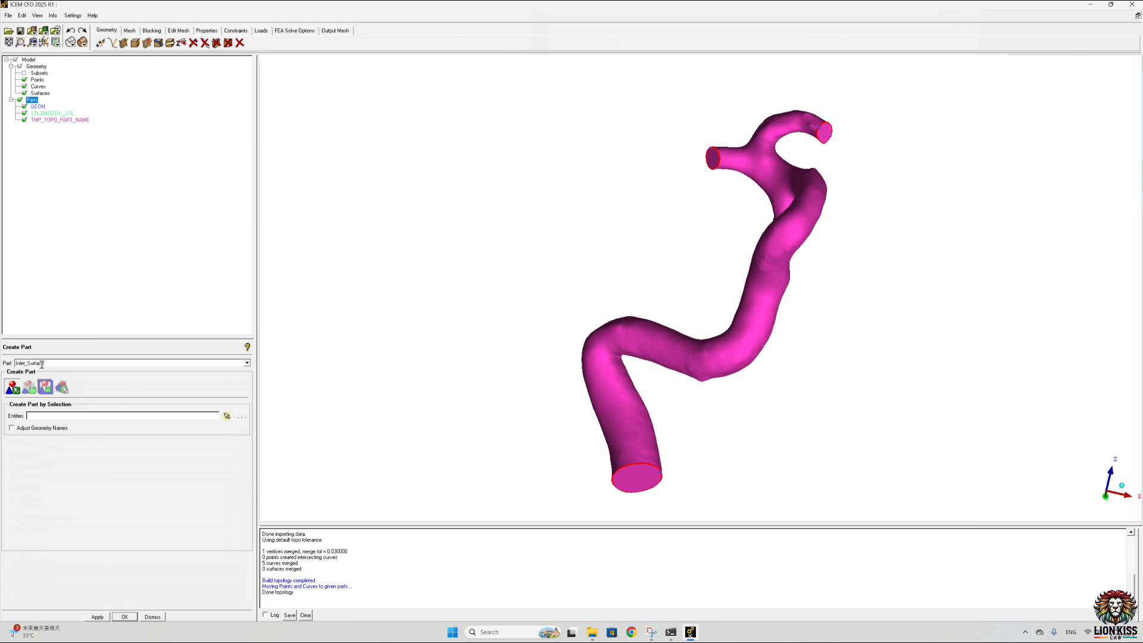
Step: Assign the vessel's large lower cut end to the part Inlet_Surface and isolate it briefly to check the selection
click(228, 416)
drag(684, 452, 588, 497)
middle_click(631, 473)
middle_click(631, 473)
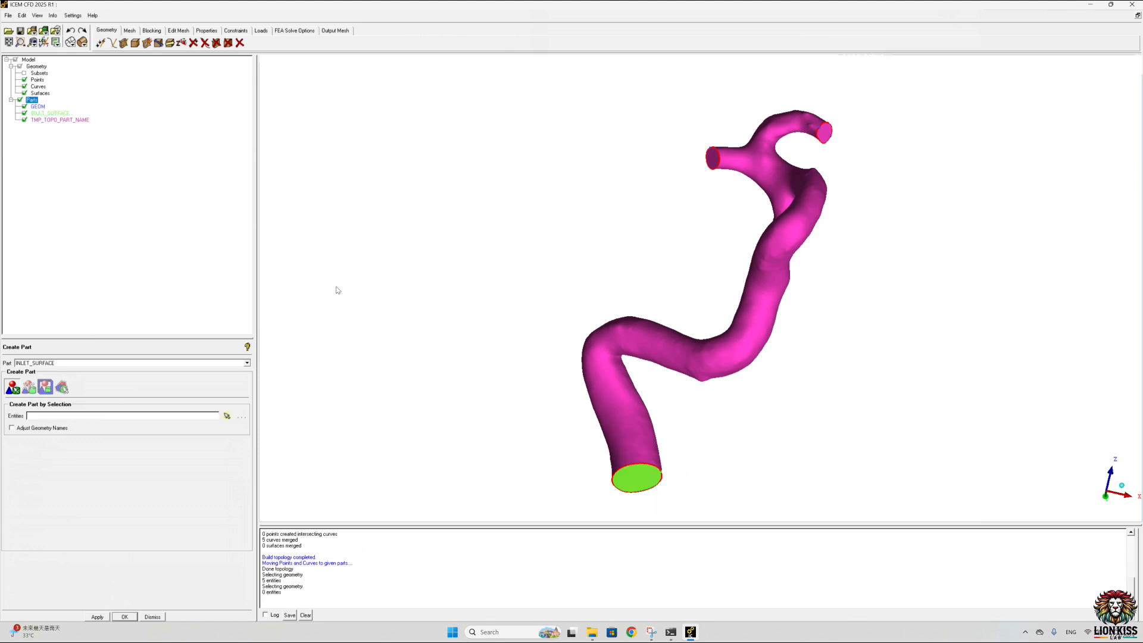
click(25, 106)
click(24, 120)
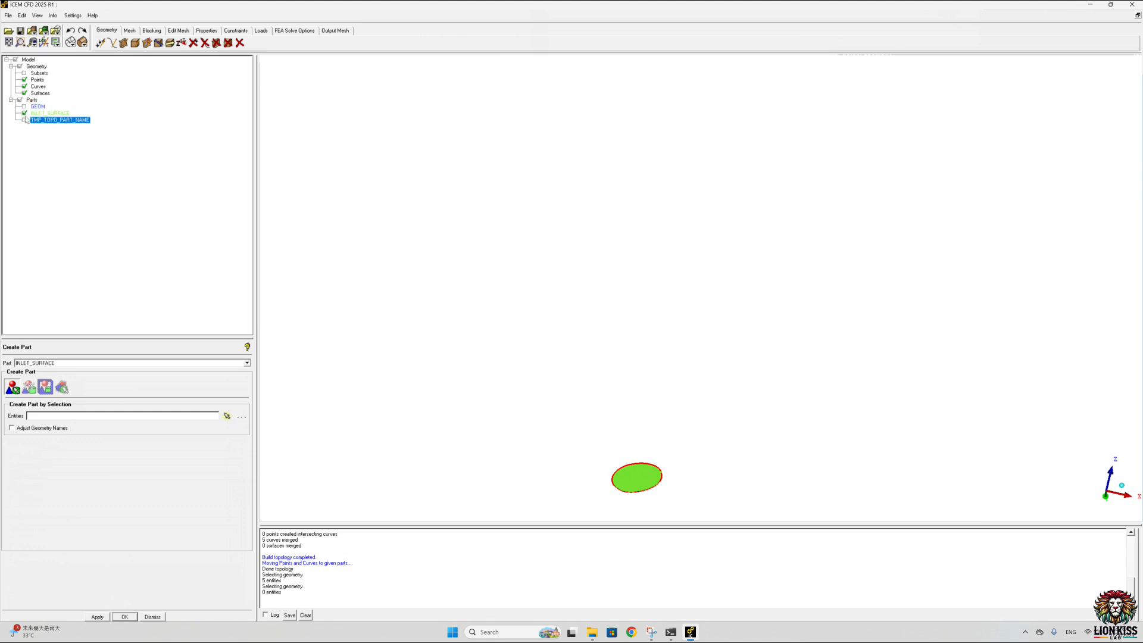
click(24, 120)
click(24, 106)
Step: Create a part named Outlet1_SURFACE from the end cap of the curved upper branch
middle_drag(684, 203, 606, 250)
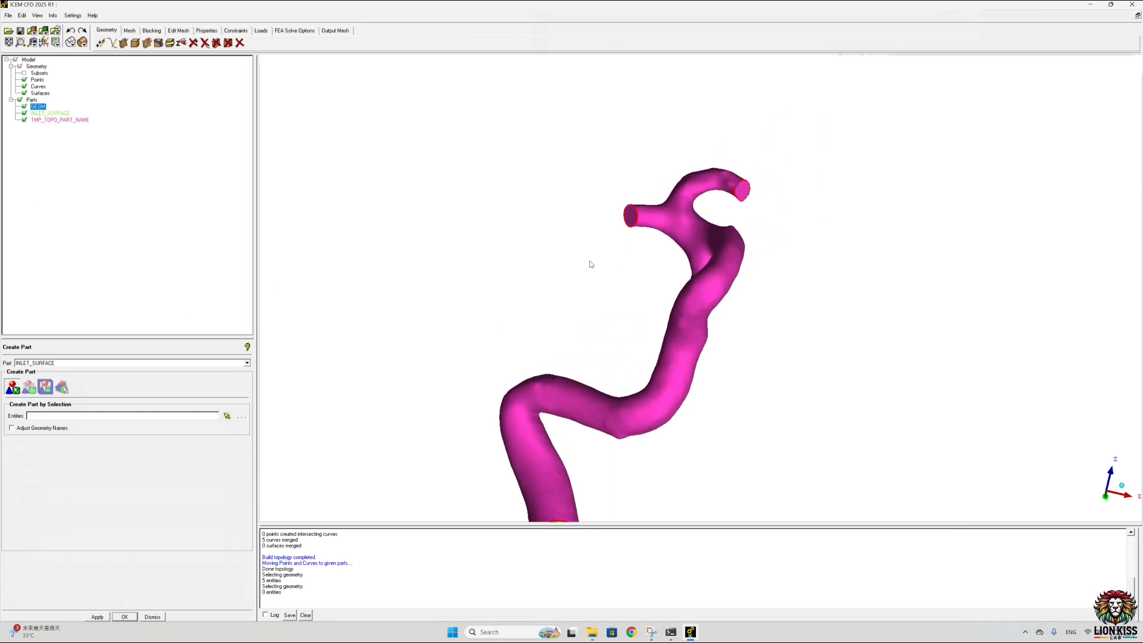
double_click(59, 360)
click(59, 360)
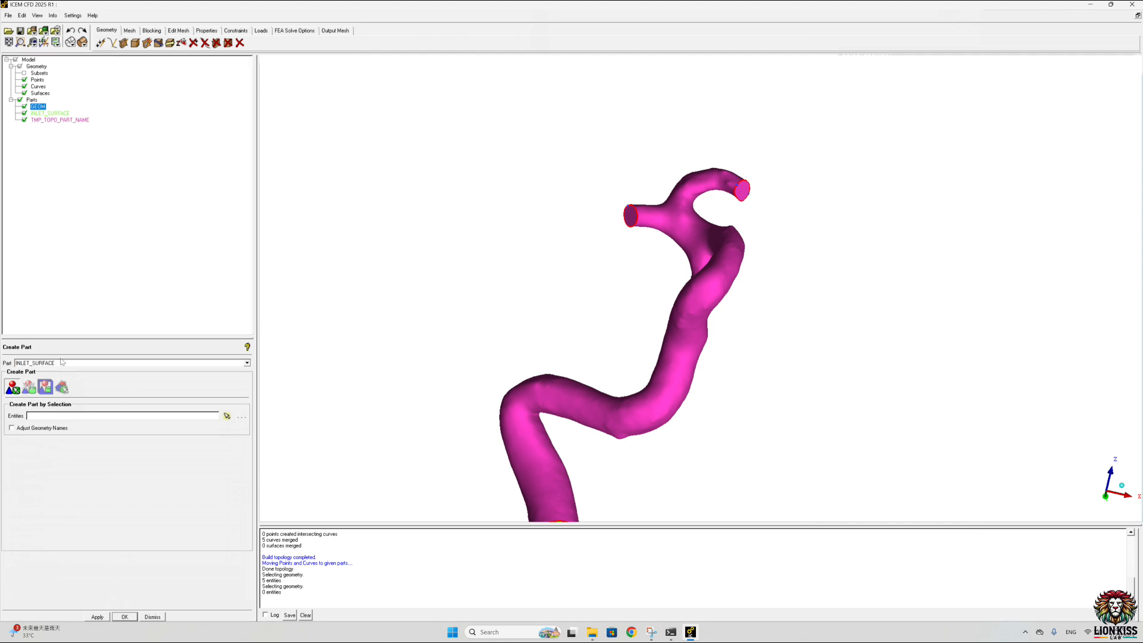
drag(56, 361, 2, 364)
click(30, 363)
text(Outlet1)
click(227, 416)
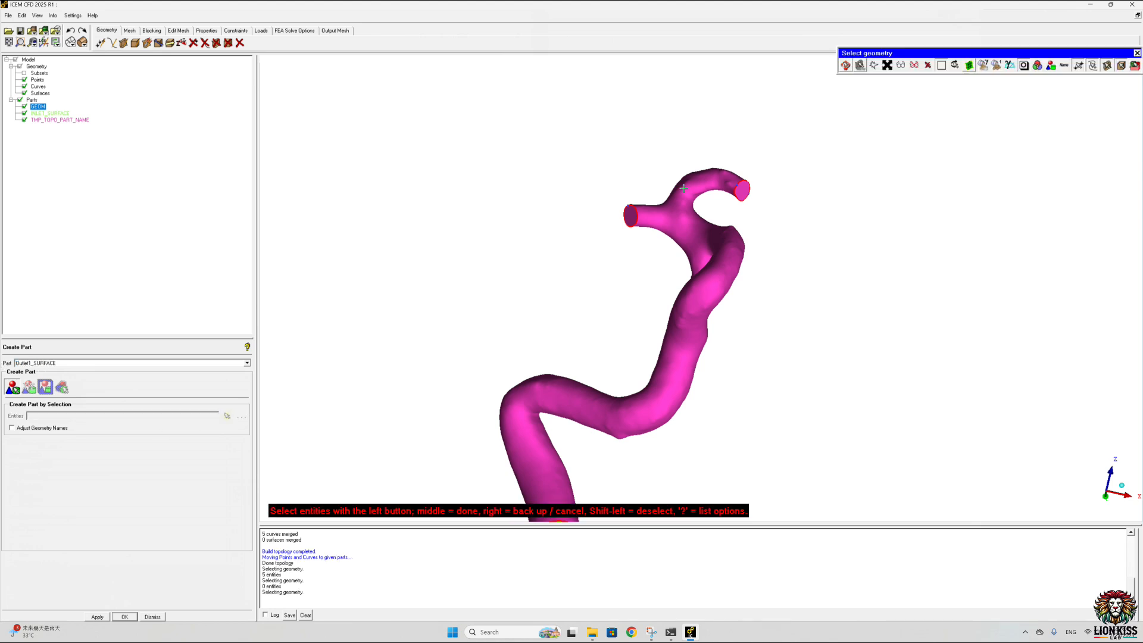
drag(773, 173, 723, 206)
middle_click(742, 194)
middle_click(742, 194)
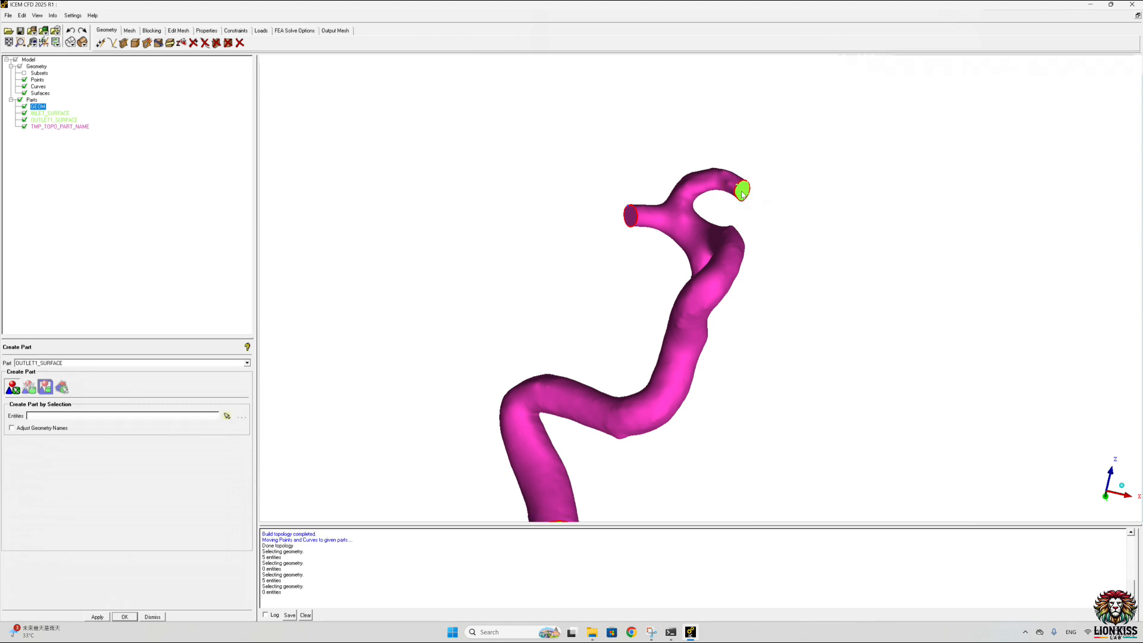
Step: Create a part named OUTLET2_SURFACE from the end cap of the short straight upper branch
double_click(38, 363)
key(Right)
click(227, 416)
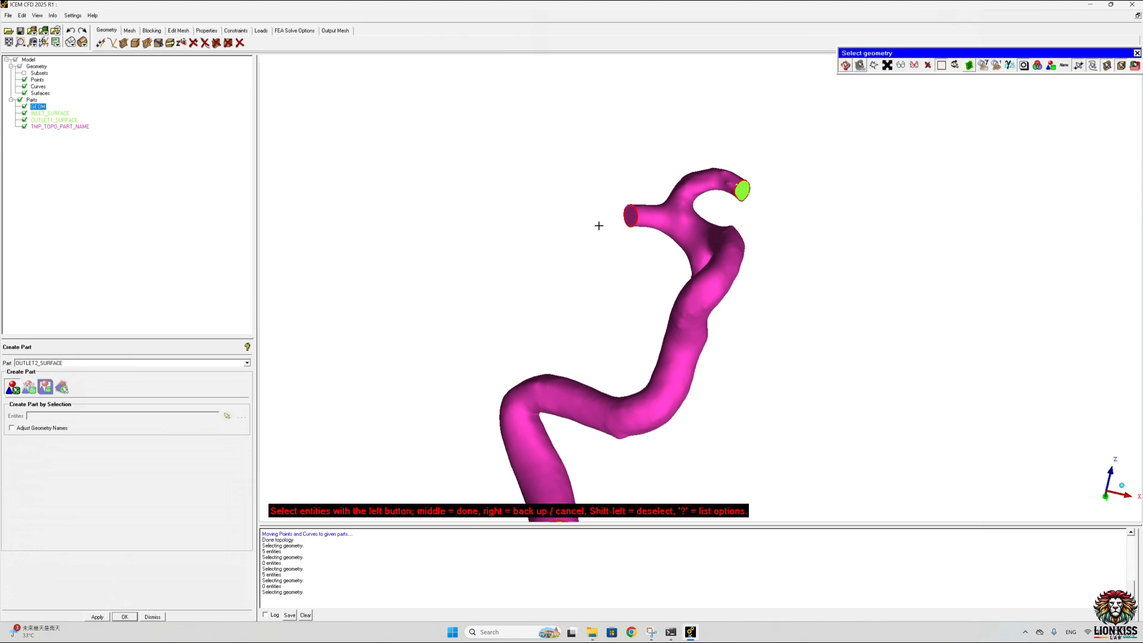
click(632, 215)
middle_click(636, 204)
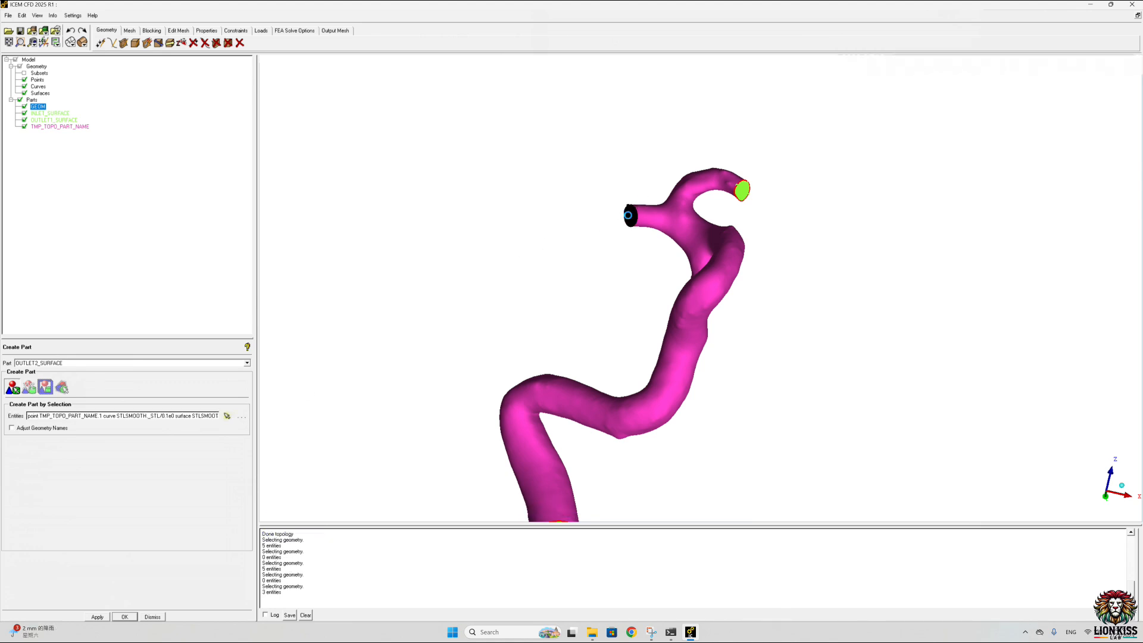
Step: Create a point at the inlet's centre using the center of three points picked on the inlet rim
scroll(477, 284, down, 3)
drag(477, 286, 628, 301)
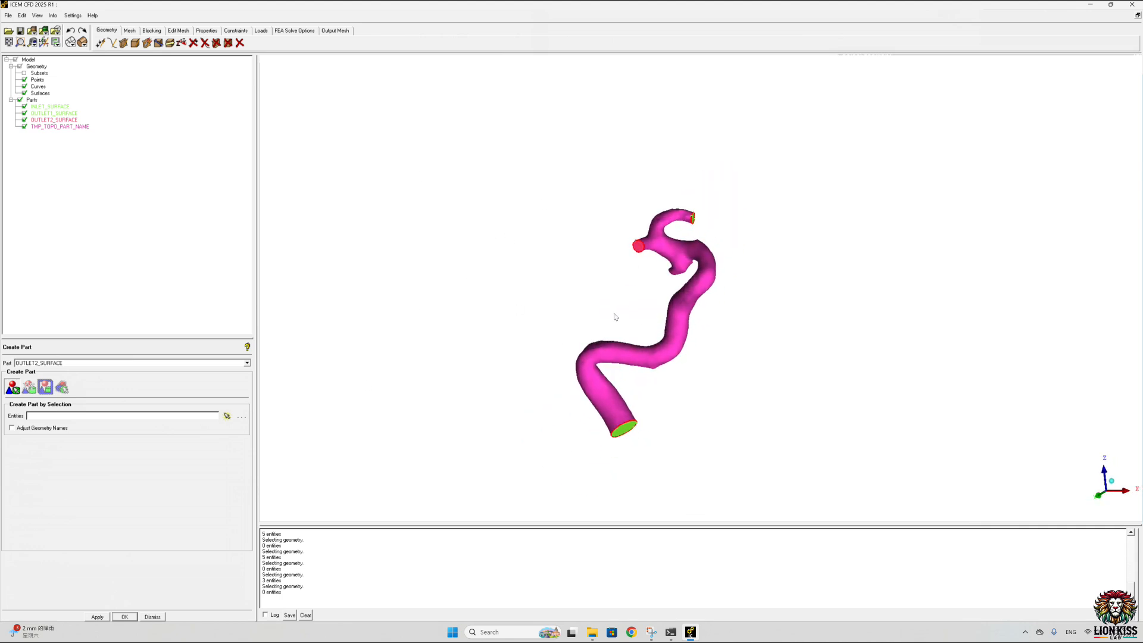
drag(615, 317, 541, 387)
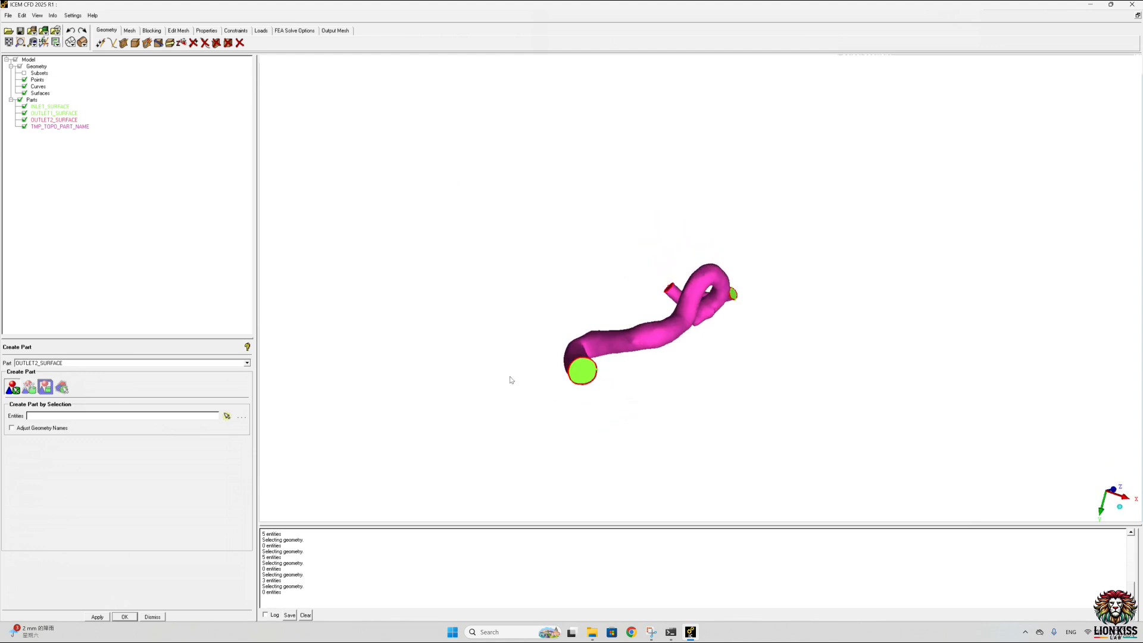
click(99, 43)
click(59, 400)
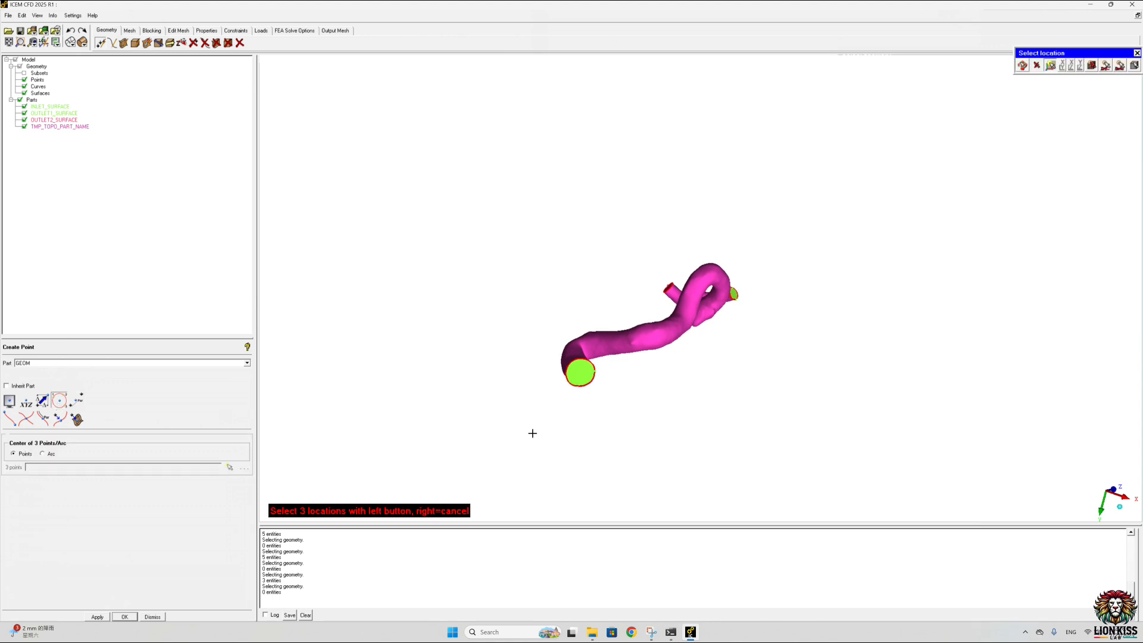
scroll(556, 408, up, 5)
middle_drag(690, 253, 667, 221)
drag(667, 221, 640, 174)
scroll(644, 215, up, 4)
scroll(644, 214, up, 1)
drag(644, 215, 657, 269)
scroll(657, 268, up, 4)
middle_drag(617, 170, 625, 288)
scroll(625, 288, up, 1)
drag(613, 272, 618, 289)
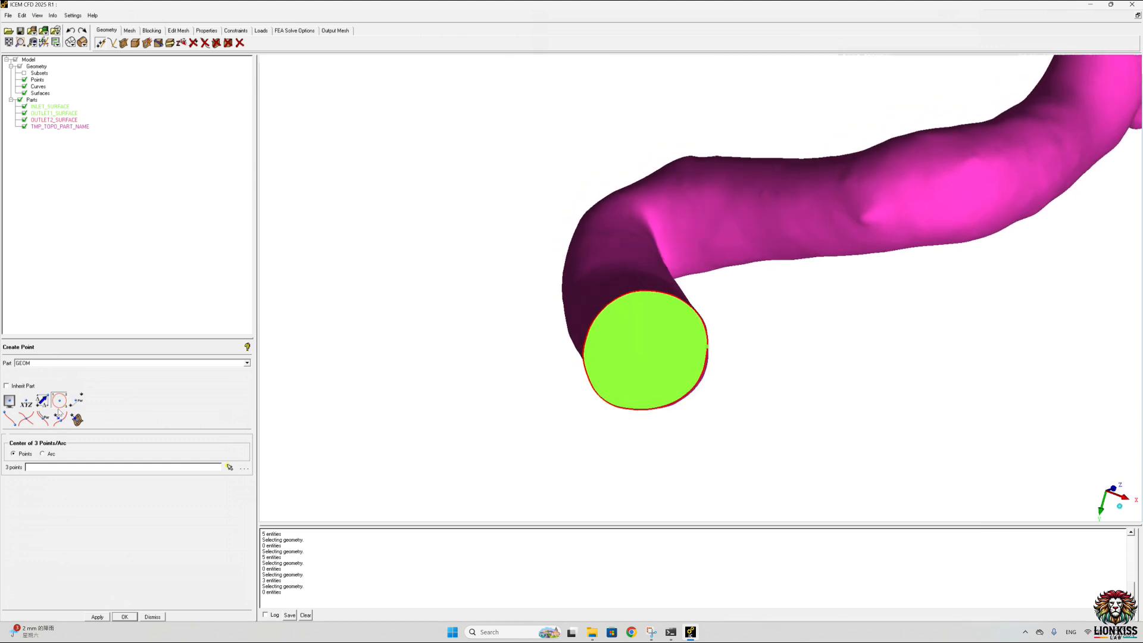
click(58, 407)
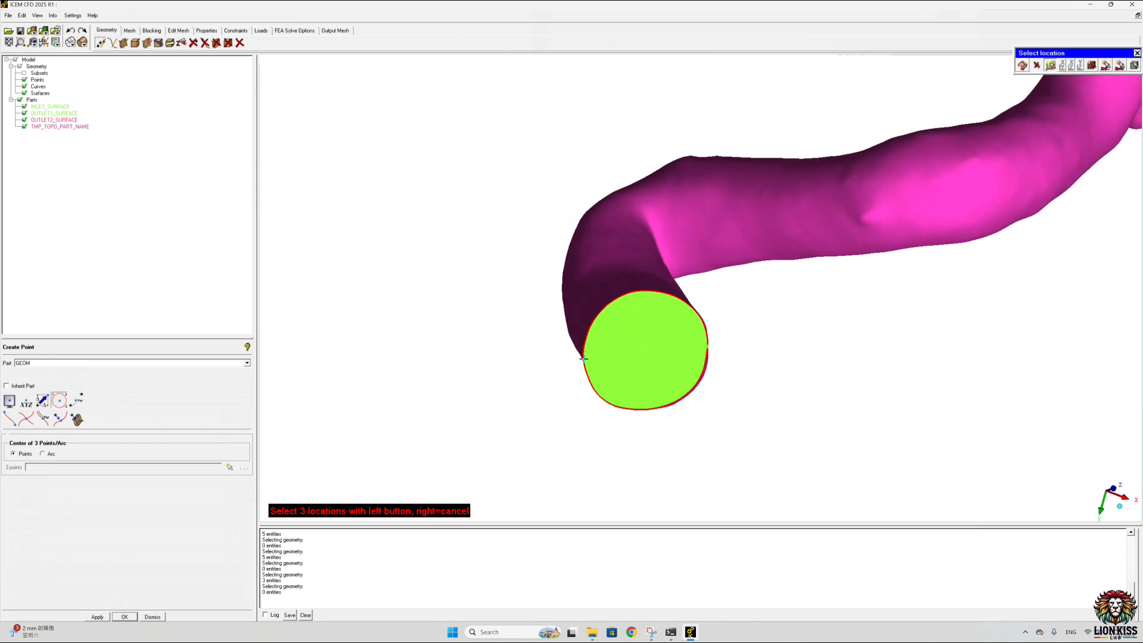
click(680, 398)
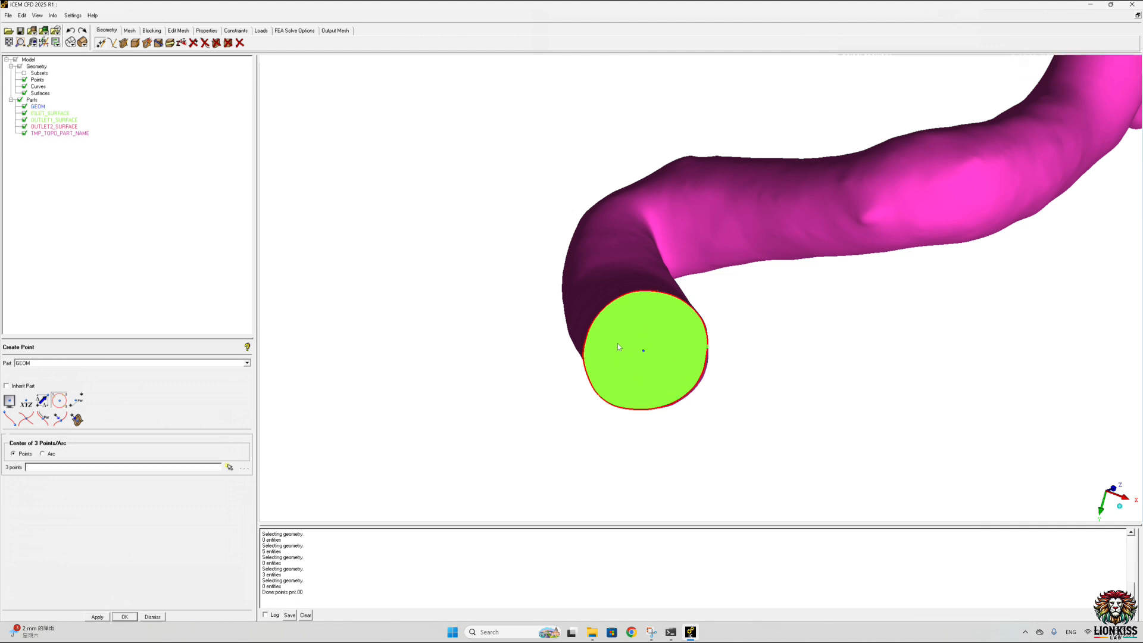
Step: Start defining the rectangular local coordinate system LCS1 by picking three points
click(44, 43)
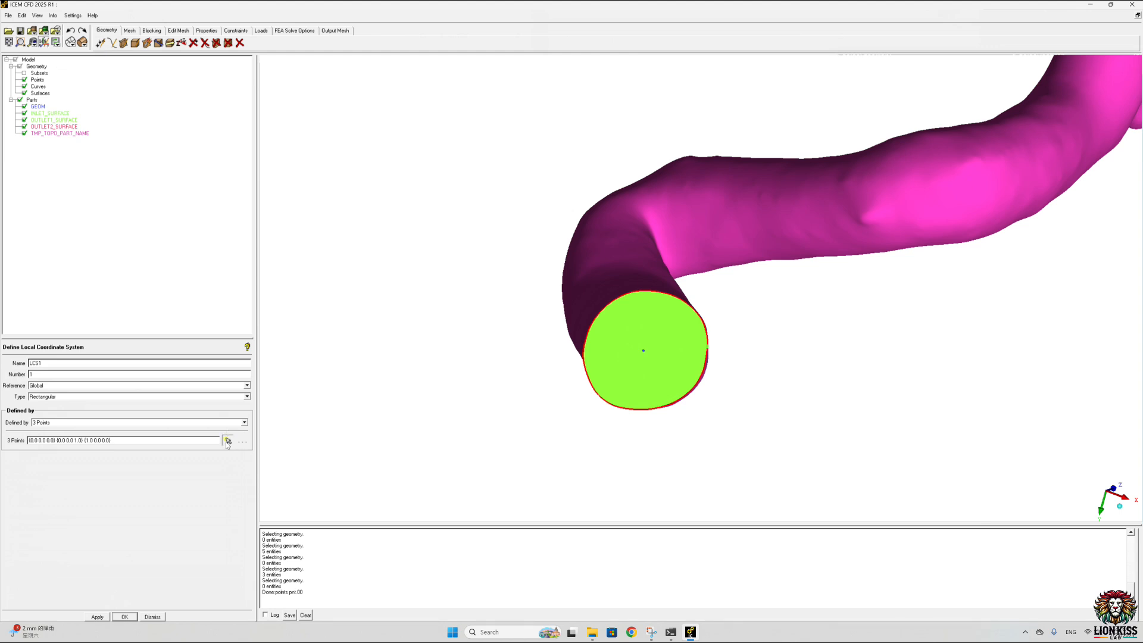
click(228, 440)
click(499, 374)
click(656, 373)
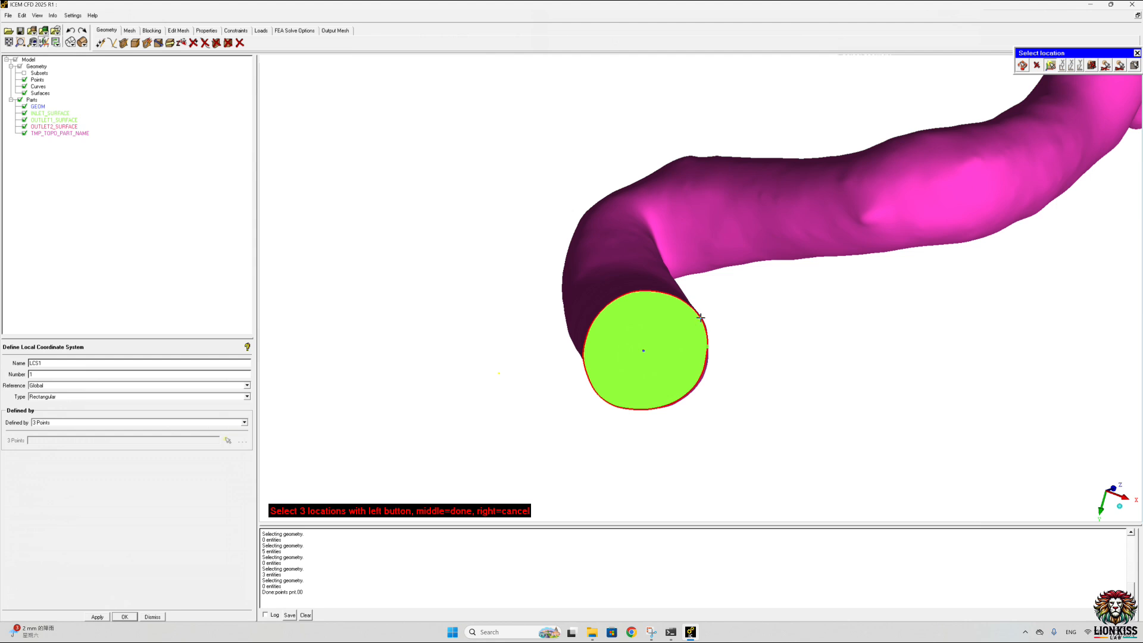
click(588, 314)
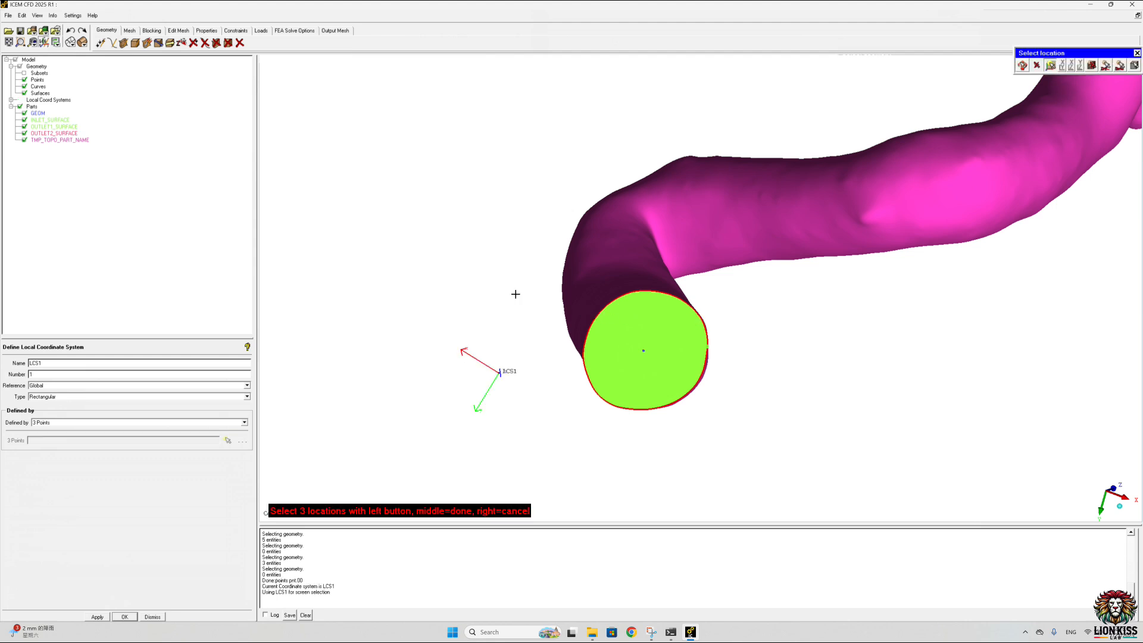
click(11, 100)
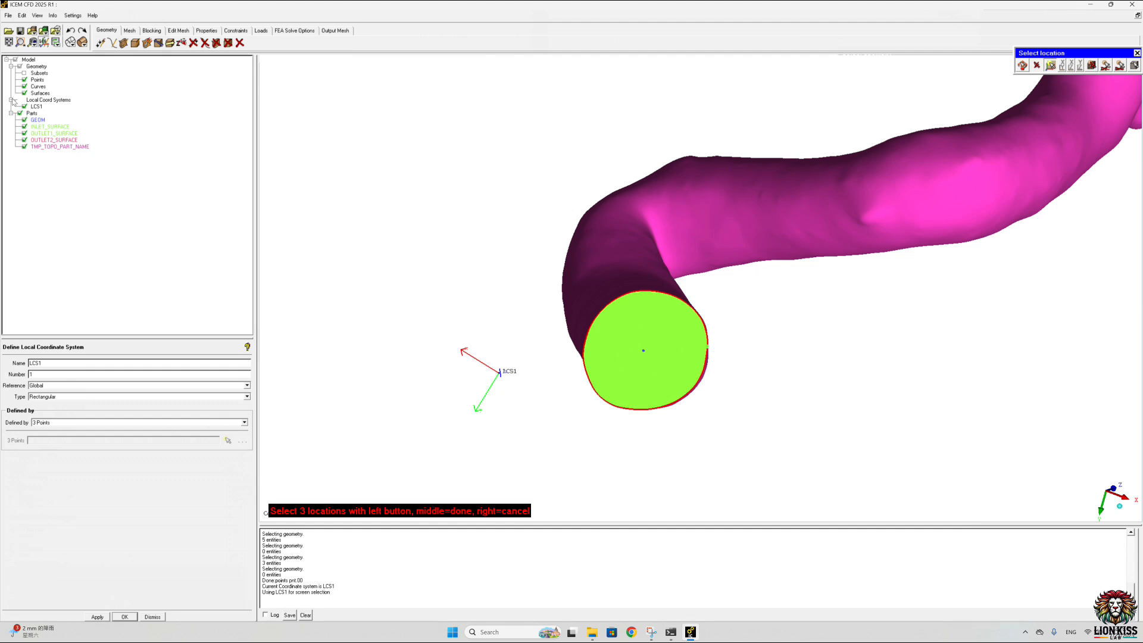
right_click(33, 107)
click(50, 112)
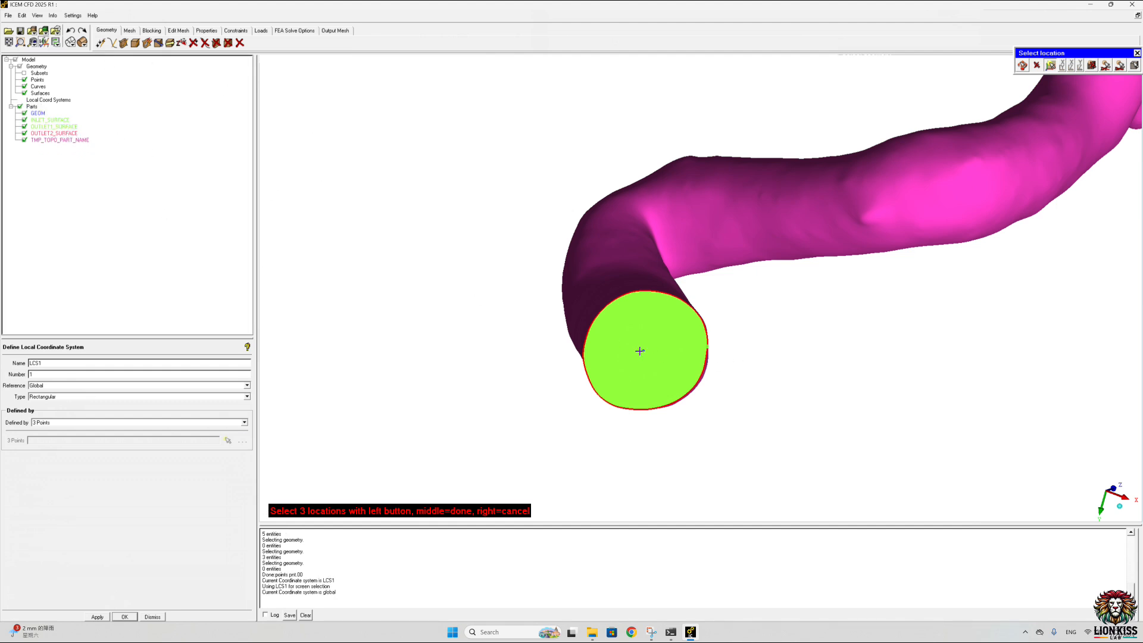
Step: Define LCS1 with its origin at the inlet's centre point and two more points on the inlet face, and check its axes
click(644, 350)
click(603, 318)
click(634, 324)
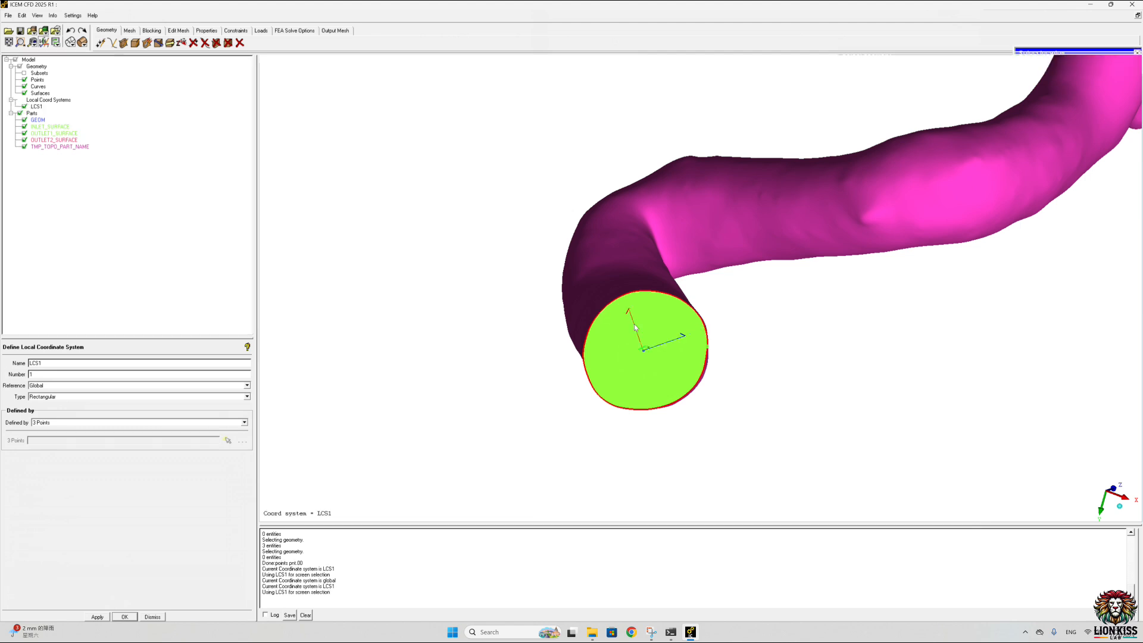
drag(634, 324, 465, 457)
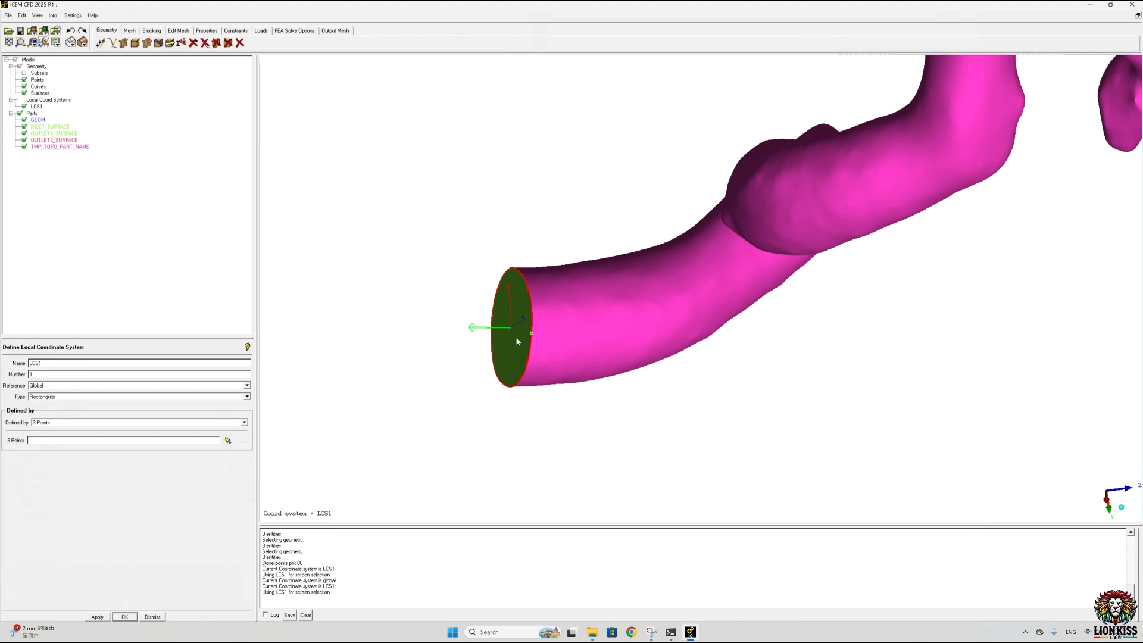
middle_drag(537, 335, 647, 323)
scroll(659, 334, down, 7)
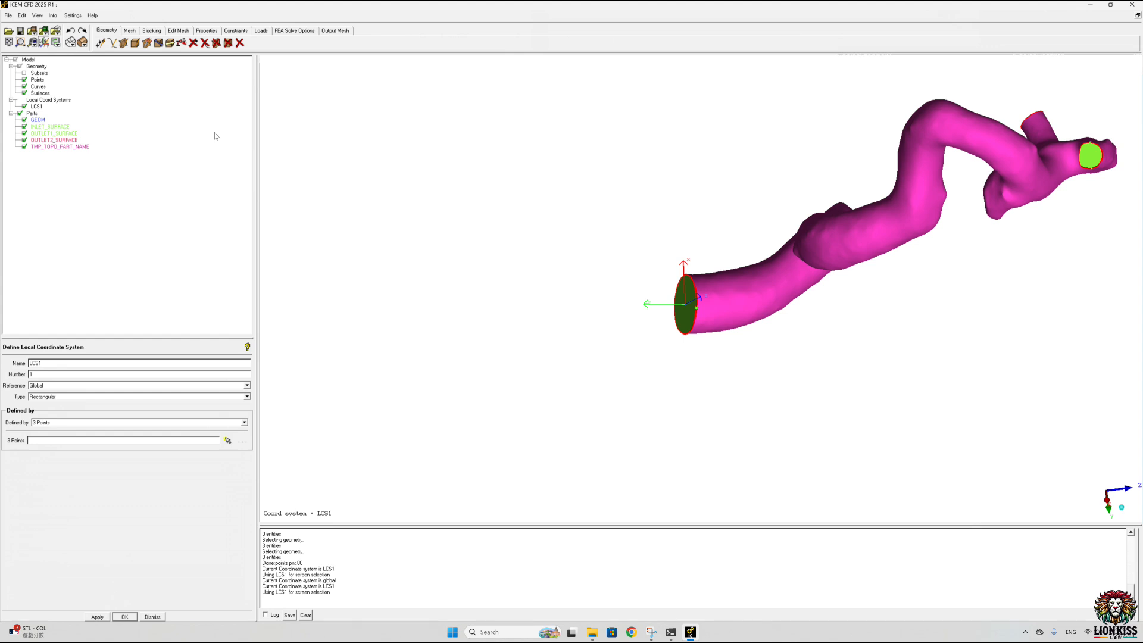
Step: Create a point in LCS1 at explicit coordinates X 0, Y 40, Z 0, outside the inlet
click(100, 43)
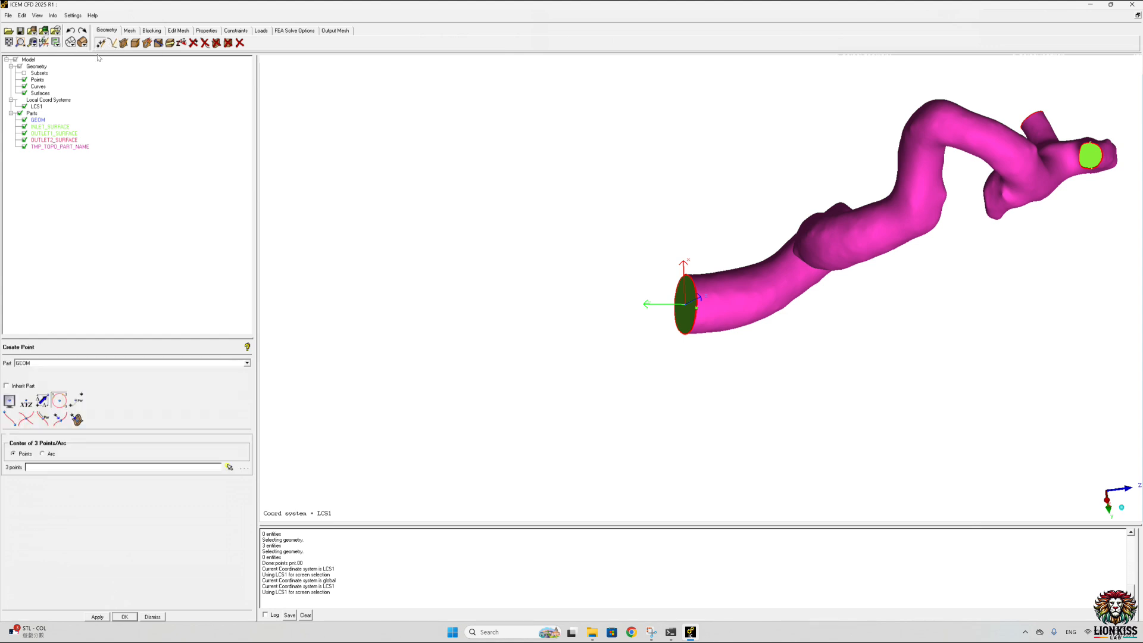
click(26, 401)
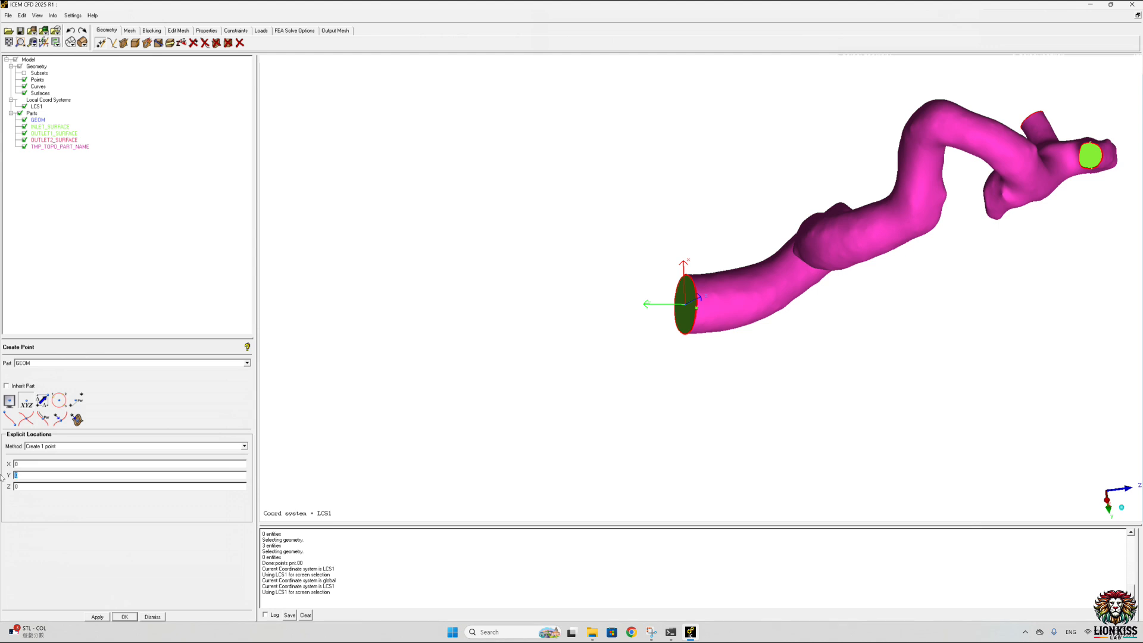
key(BackSpace)
key(BackSpace)
text(40)
click(97, 617)
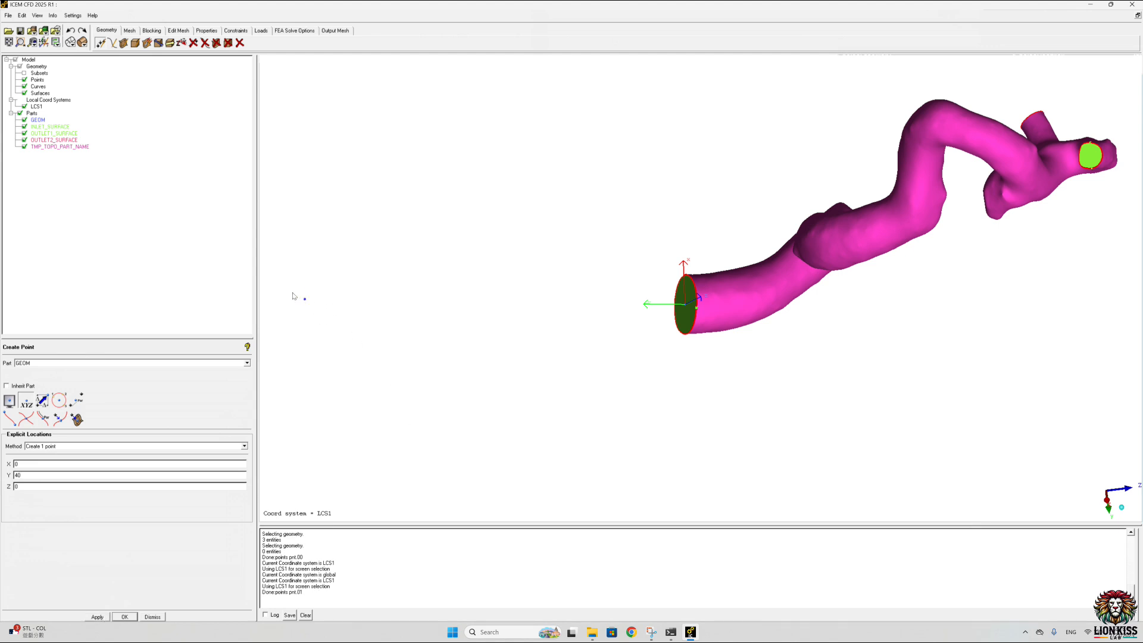
Step: Hide LCS1 and create a straight curve from the outer point to the inlet's centre point
click(25, 106)
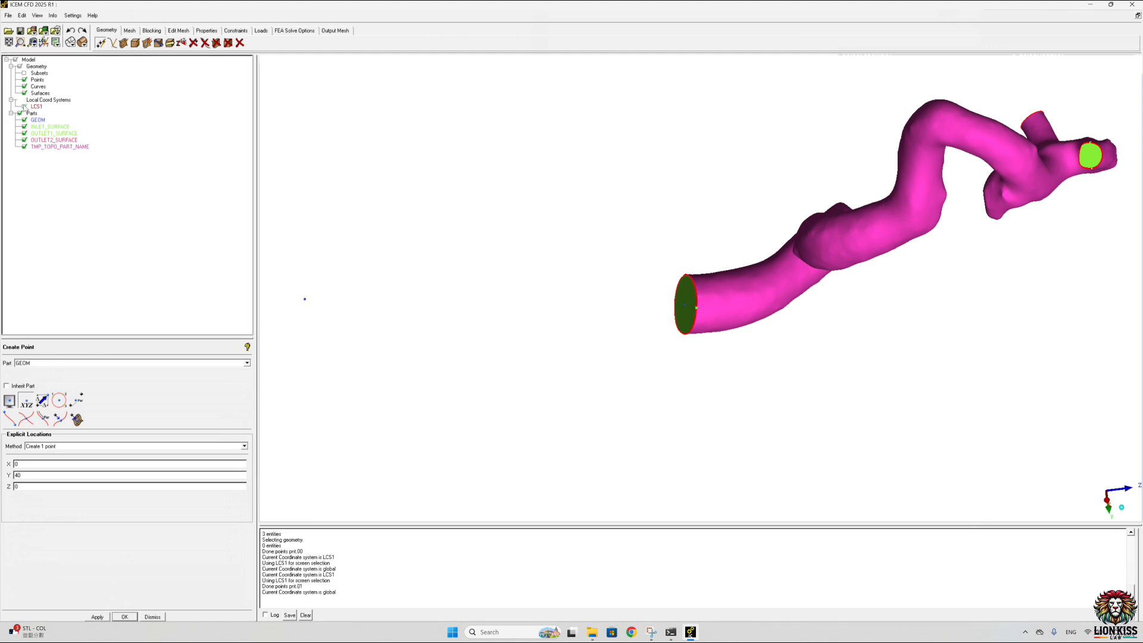
double_click(24, 107)
click(112, 43)
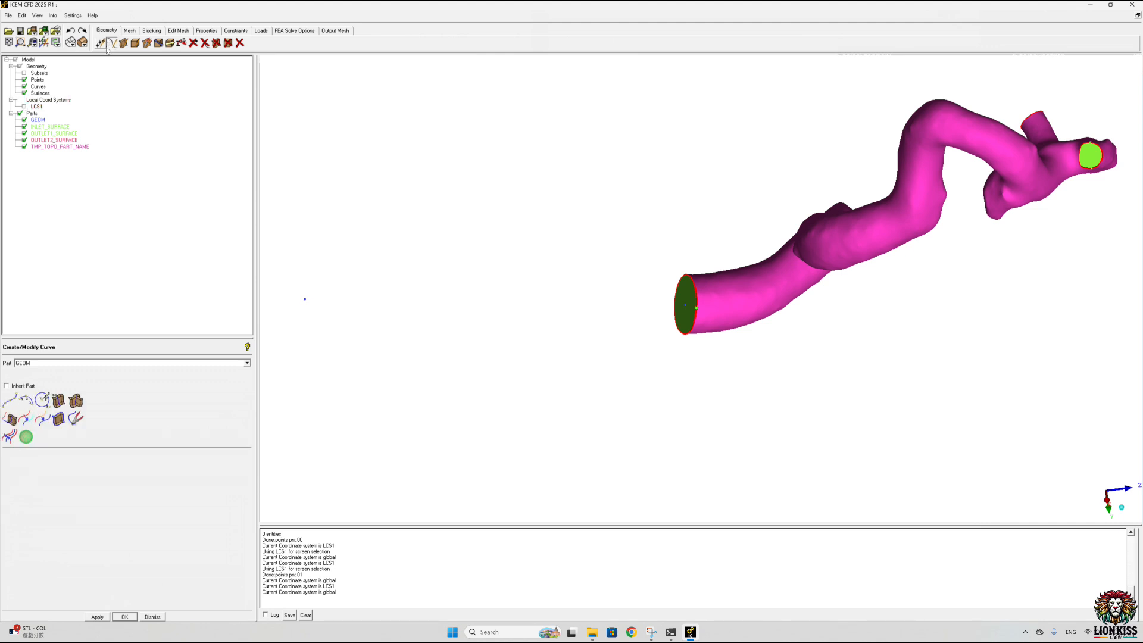
click(8, 400)
click(304, 299)
click(686, 304)
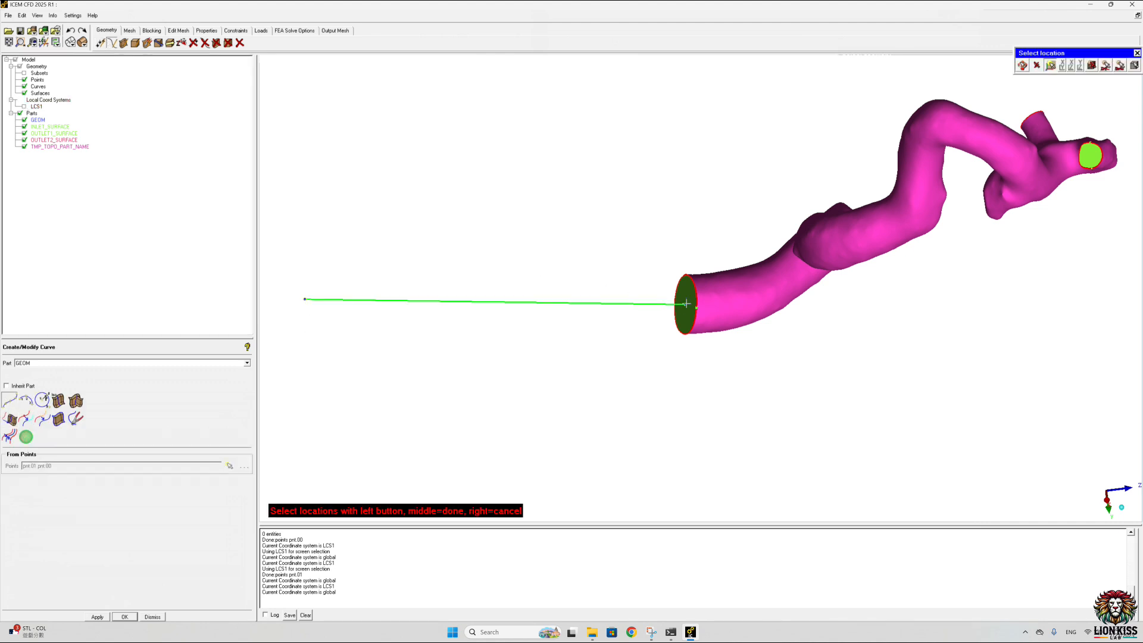
middle_click(560, 274)
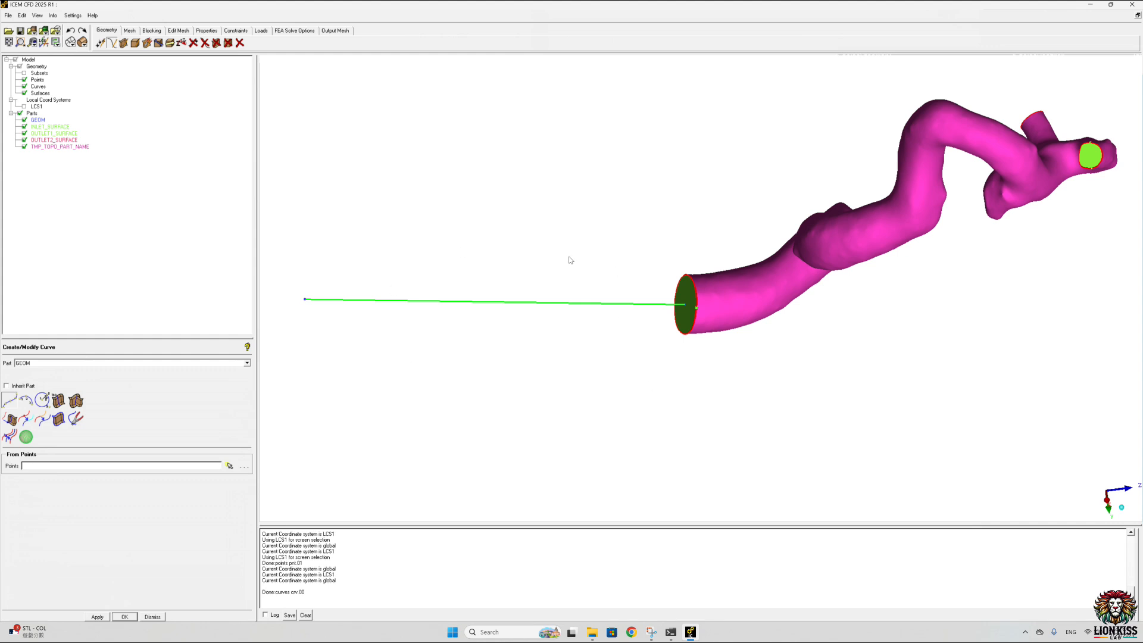
Step: Create a driven-curve surface in a new part Inlet_tube by sweeping the inlet rim along the straight extension line
click(124, 42)
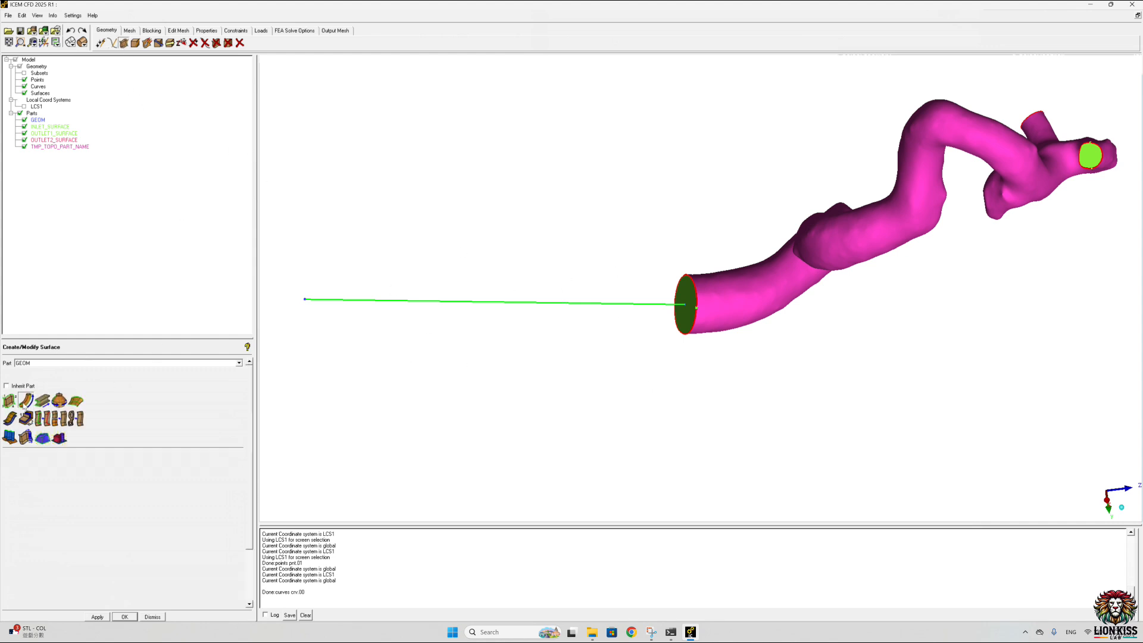
click(26, 402)
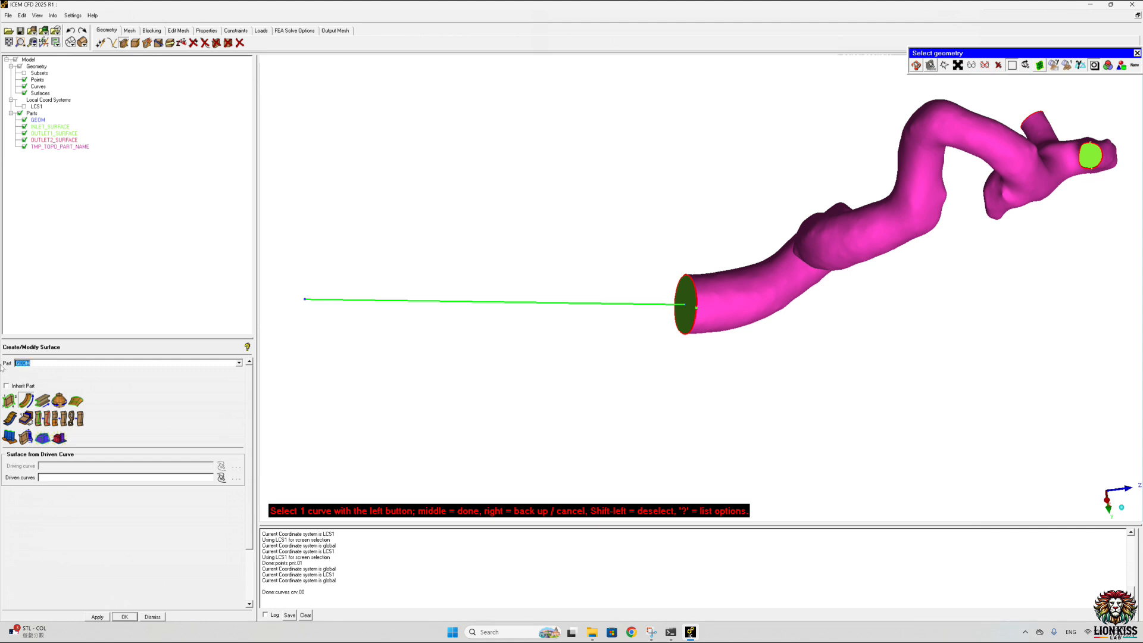
text(Inlet_tube)
click(696, 184)
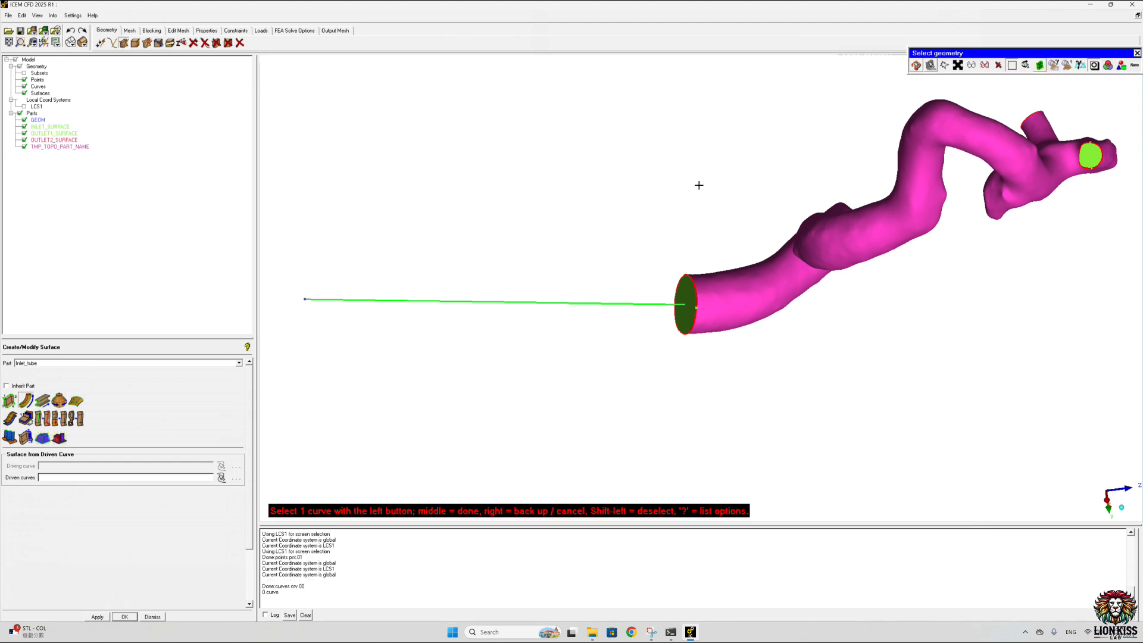
click(565, 303)
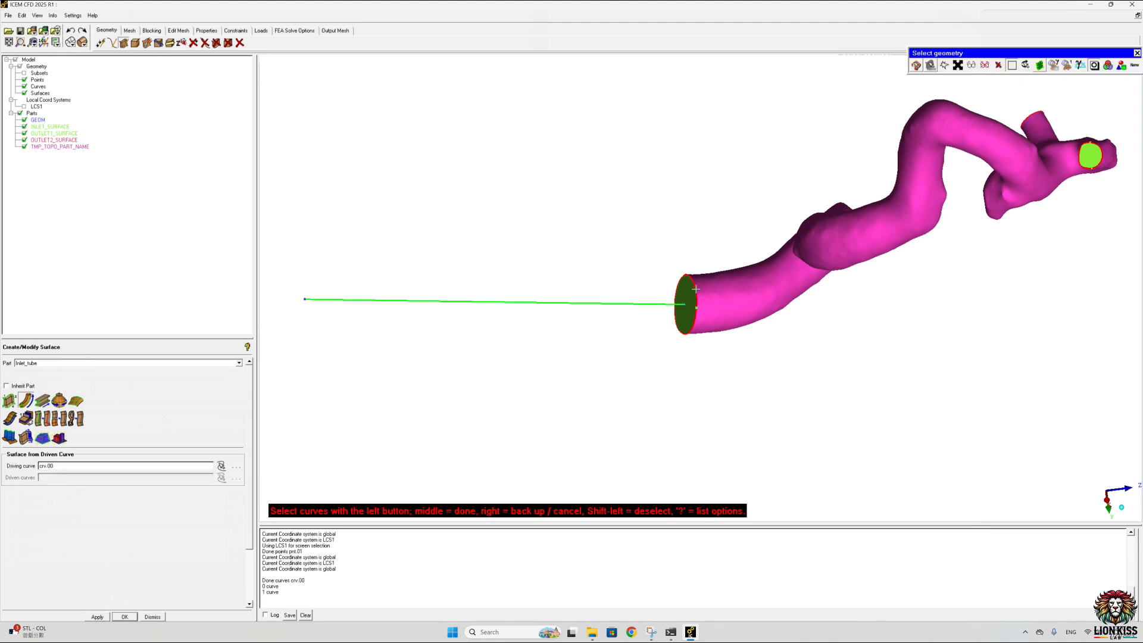
middle_click(643, 225)
drag(426, 205, 436, 230)
middle_drag(437, 230, 625, 230)
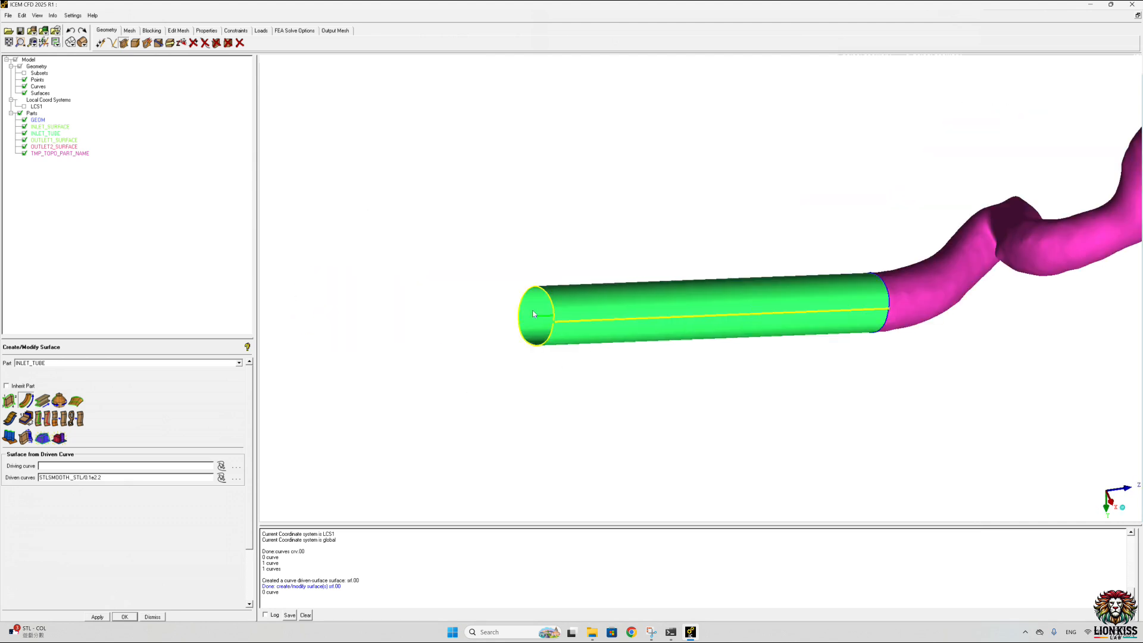
Step: Try to cap the tube's outer end with a simple surface from its rim curve in a new part INLET
click(8, 401)
click(62, 364)
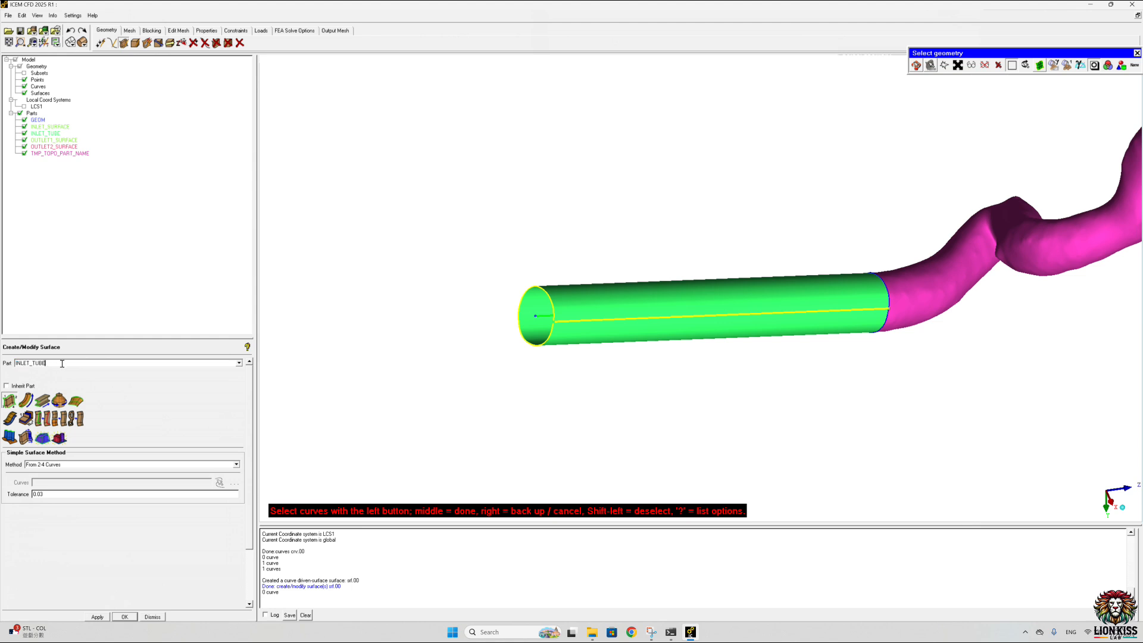
key(BackSpace)
key(BackSpace)
key(BackSpace)
key(BackSpace)
click(545, 342)
middle_click(421, 247)
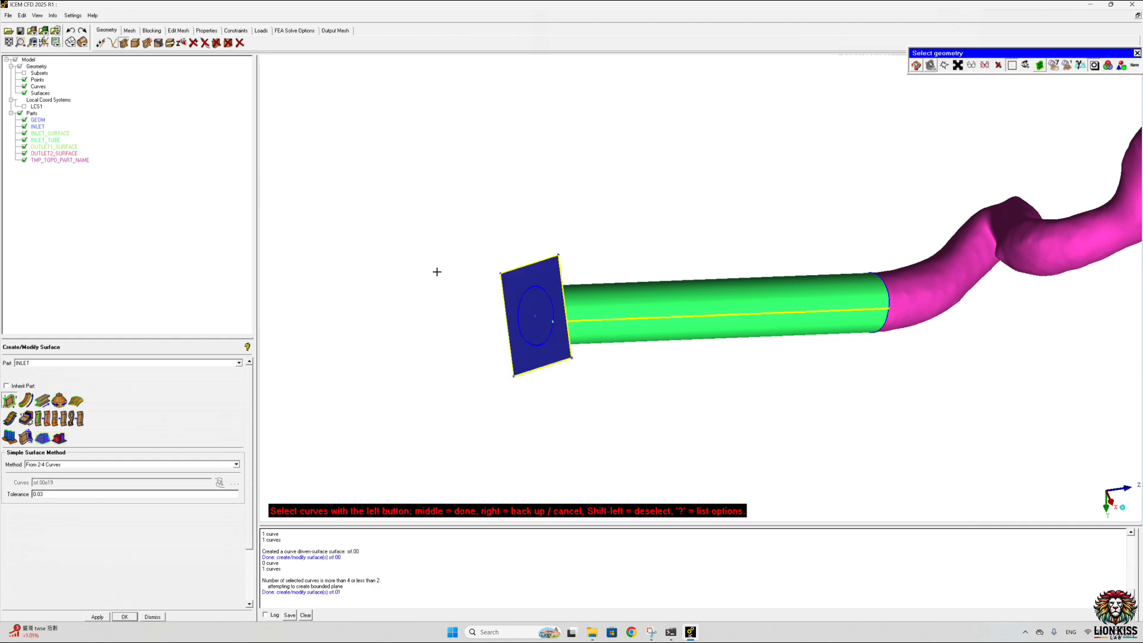
Step: Check the seam between tube and vessel, and undo both the cap surface and the driven tube surface
scroll(475, 272, up, 6)
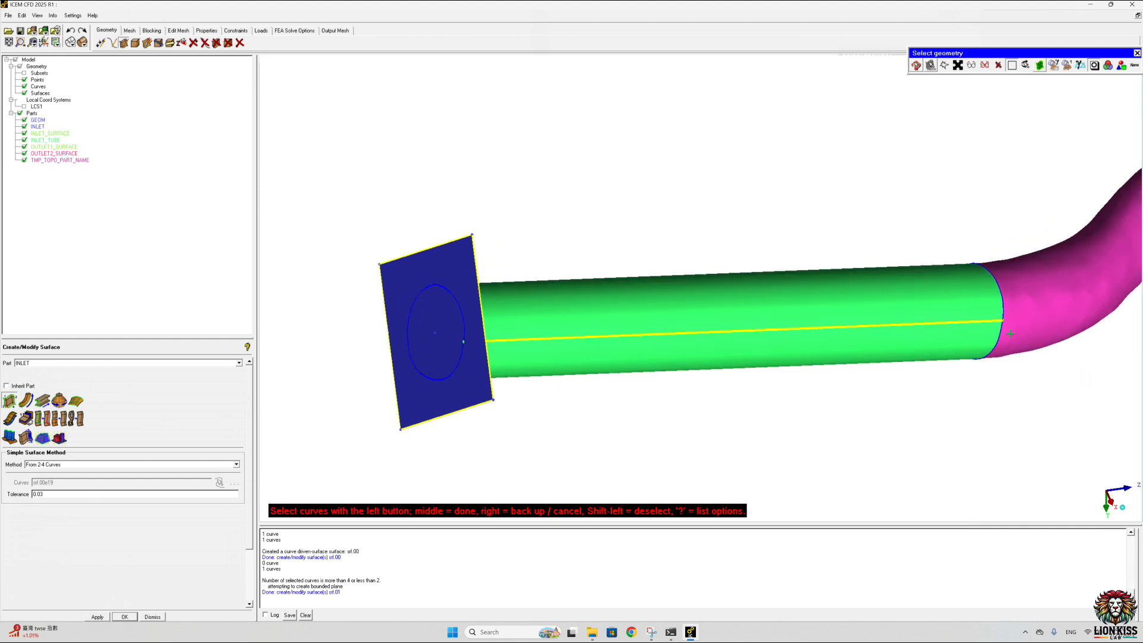
ctrl+middle_drag(995, 331, 633, 344)
scroll(649, 353, up, 6)
scroll(649, 353, up, 6)
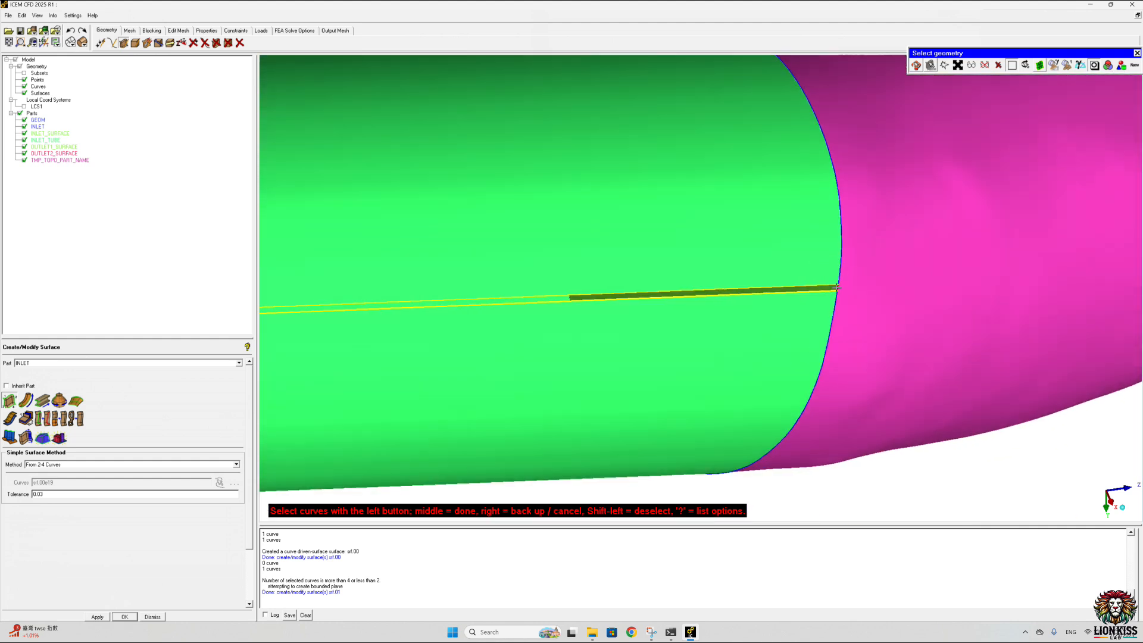
key(ctrl+z)
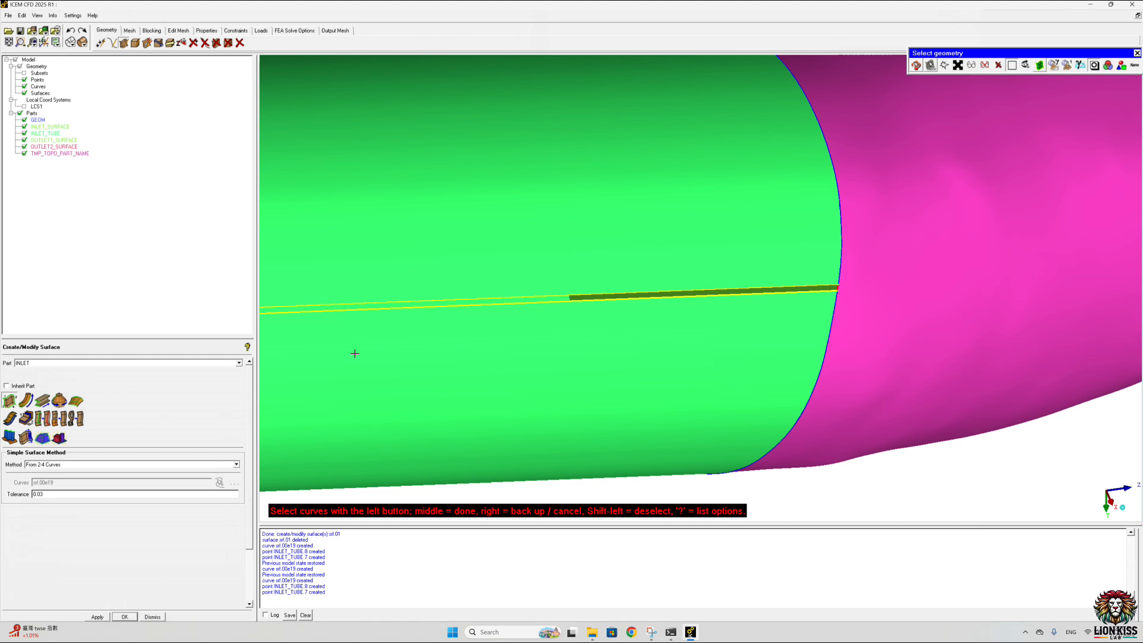
middle_click(500, 394)
scroll(500, 397, down, 6)
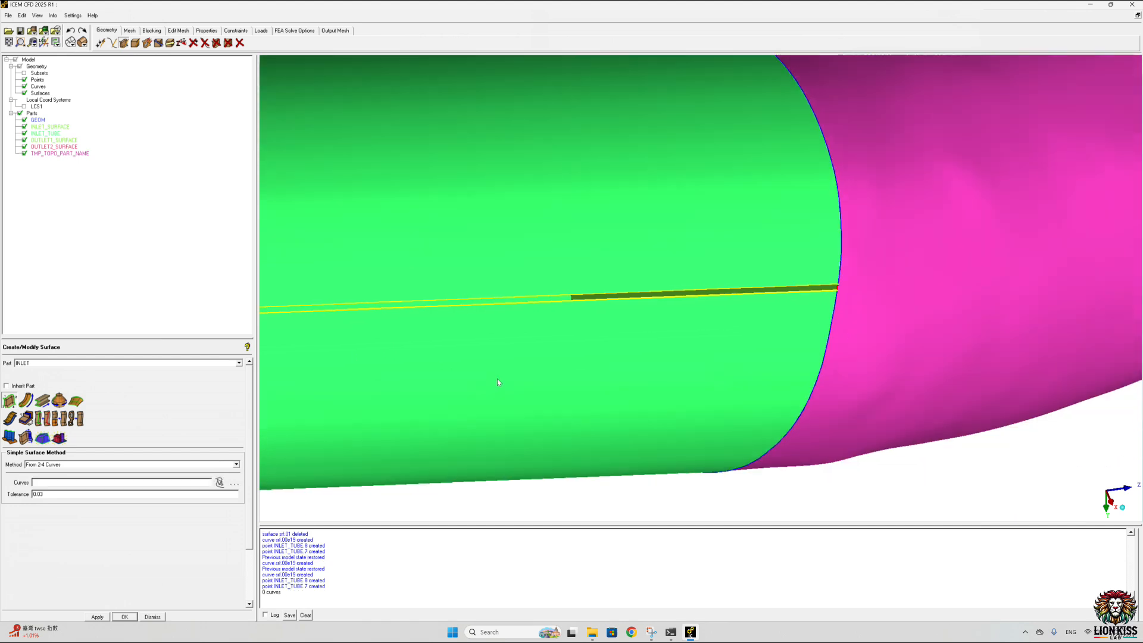
scroll(563, 386, down, 5)
middle_drag(371, 368, 791, 415)
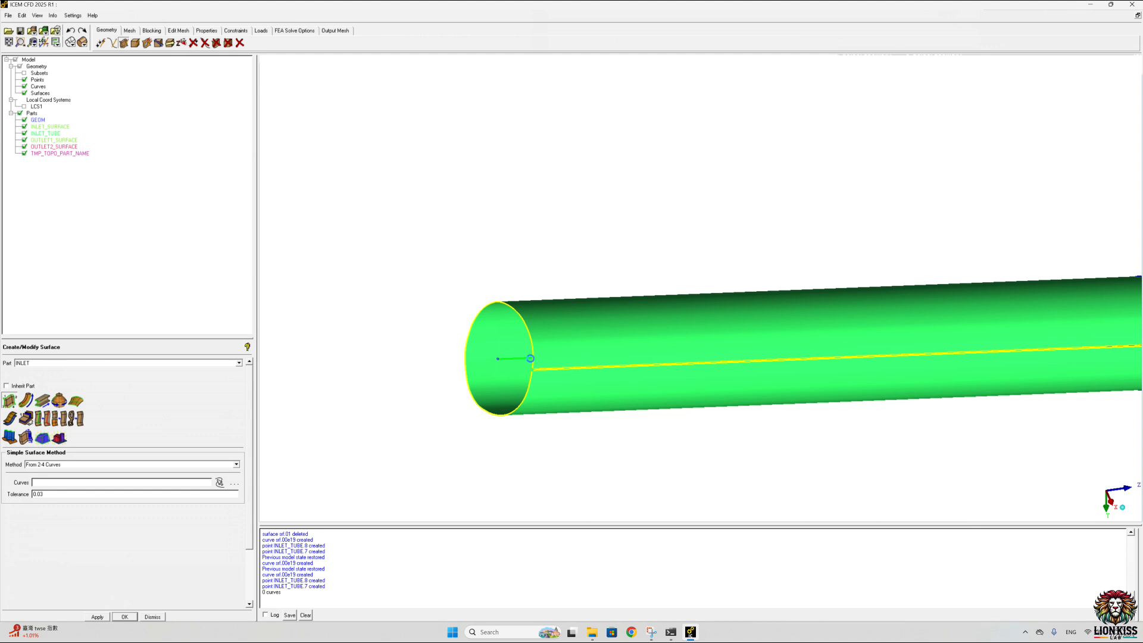
key(ctrl+z)
scroll(807, 428, down, 5)
scroll(797, 424, down, 3)
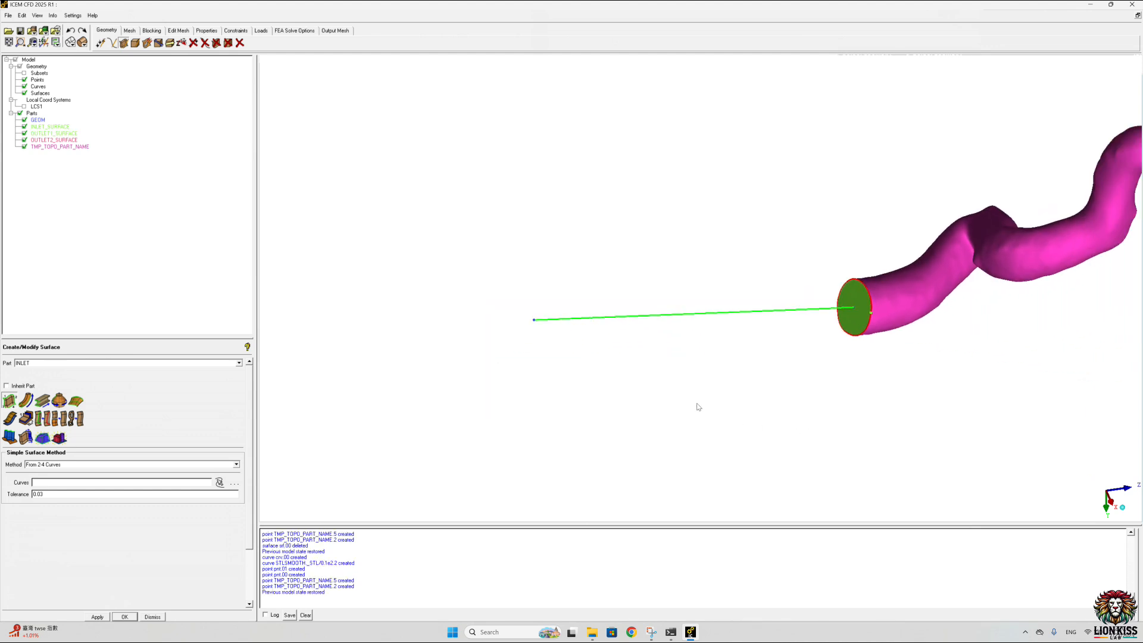
Step: Create a driven-curve surface in part INLET by sweeping both inlet rim curve segments along the straight extension line
click(26, 400)
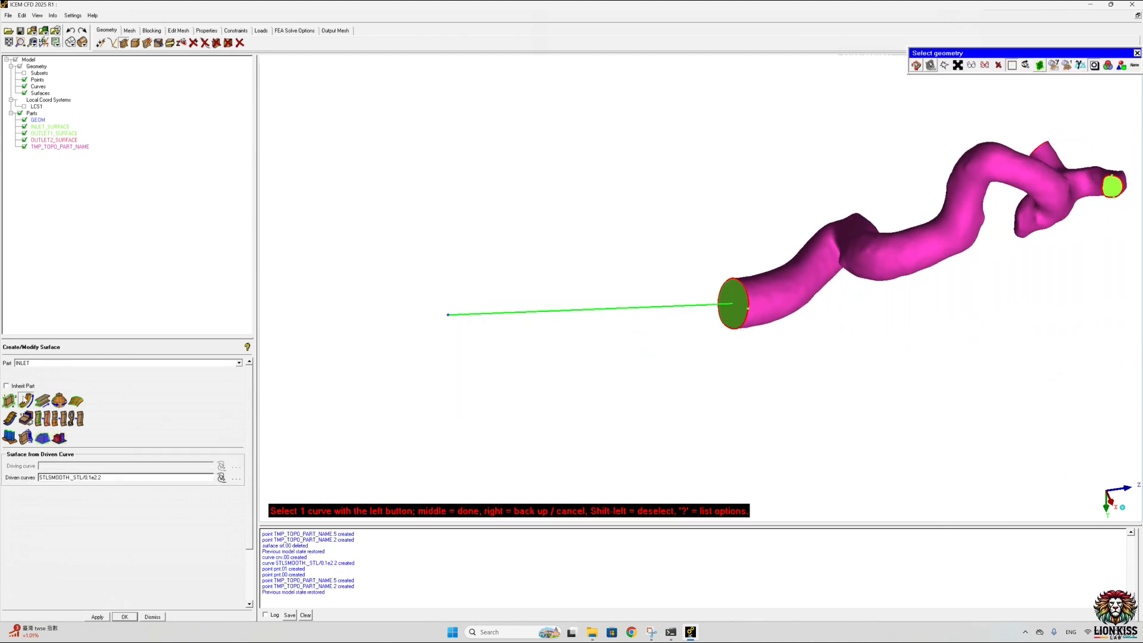
scroll(584, 362, up, 2)
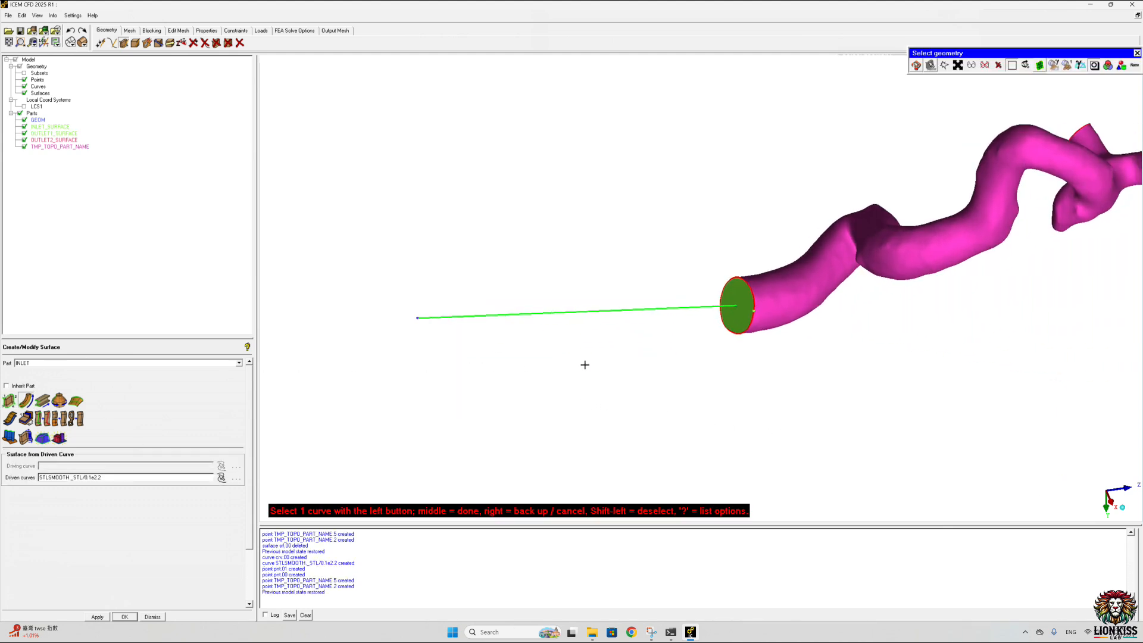
click(671, 310)
scroll(753, 297, up, 1)
scroll(753, 297, up, 4)
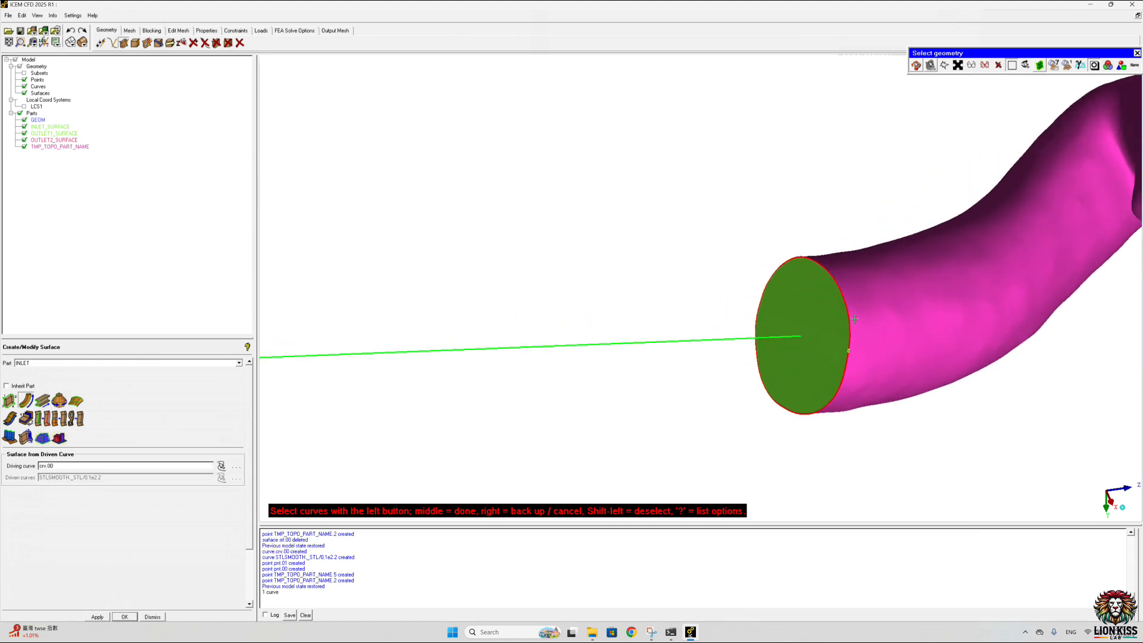
scroll(543, 231, up, 3)
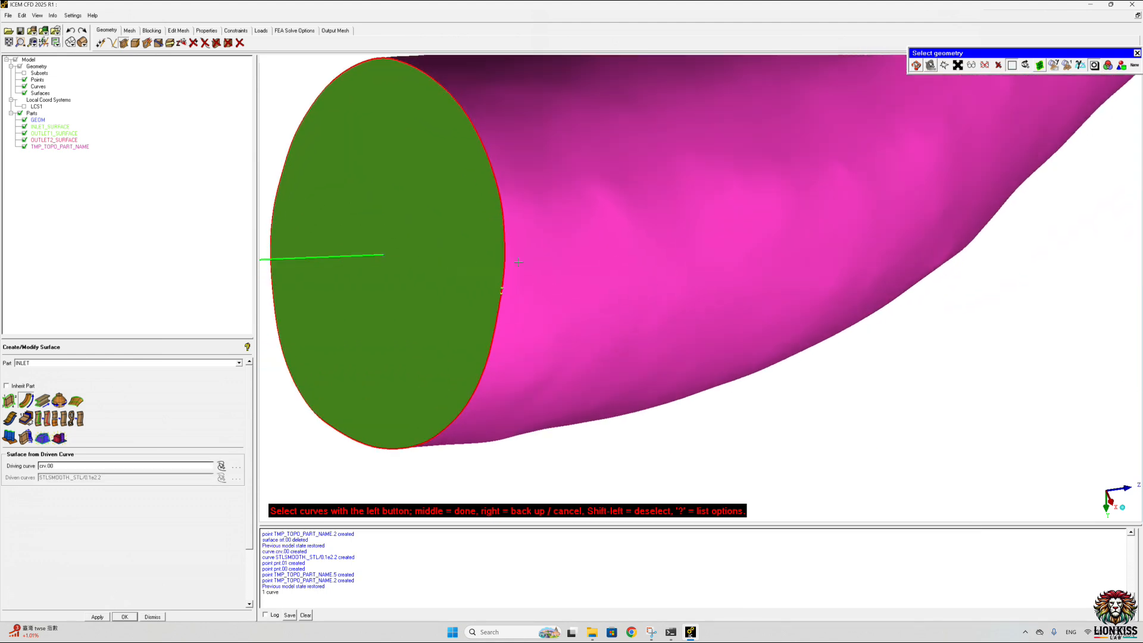
click(501, 292)
middle_click(546, 271)
middle_click(548, 271)
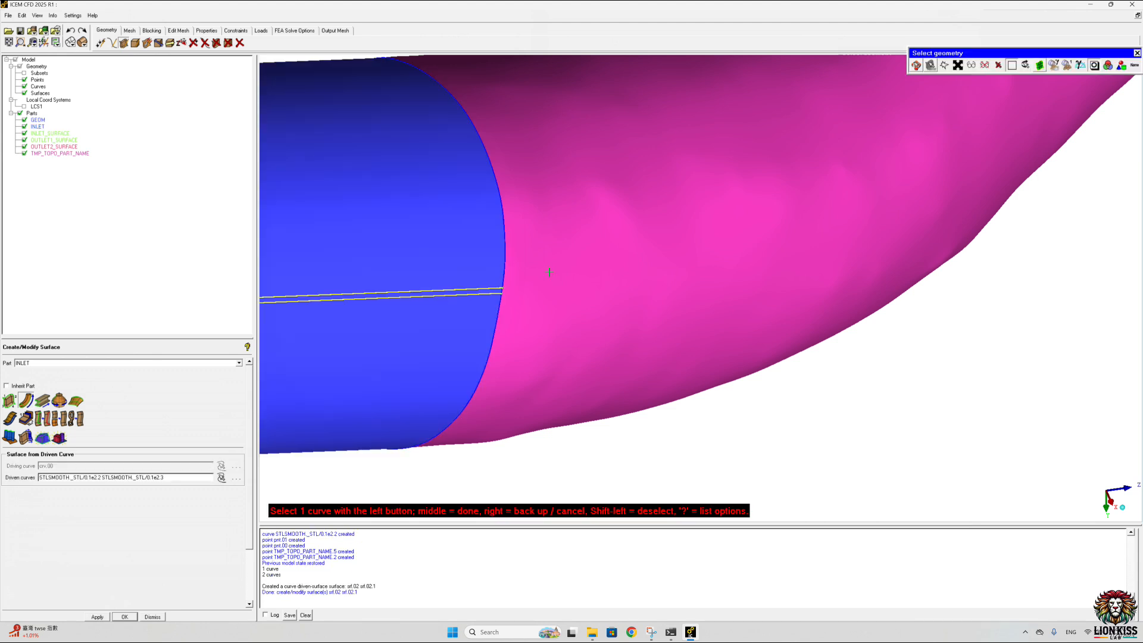
middle_click(548, 270)
scroll(543, 269, down, 3)
scroll(543, 269, down, 8)
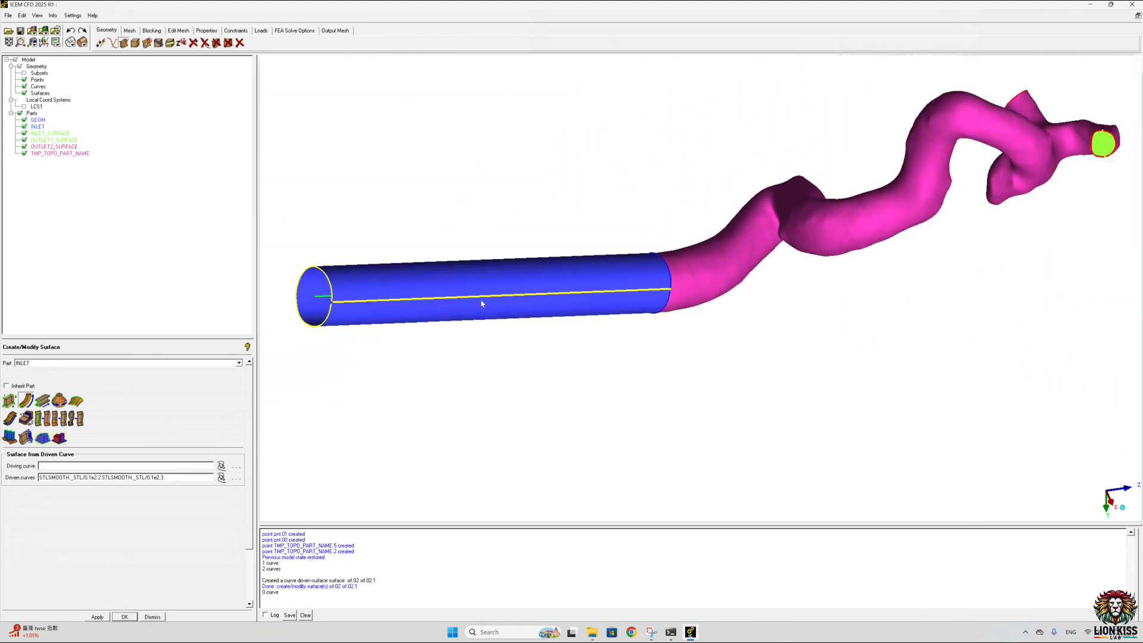
Step: Rename the new tube's part from INLET to INLET_Tube
middle_drag(360, 231, 434, 251)
drag(467, 291, 574, 305)
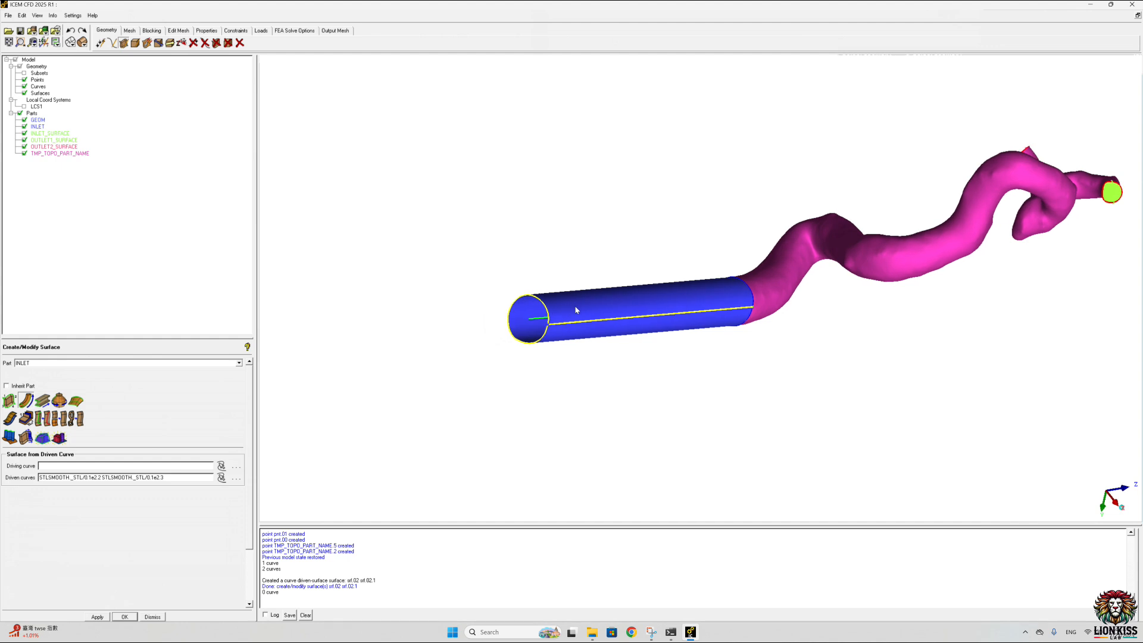
scroll(438, 306, up, 2)
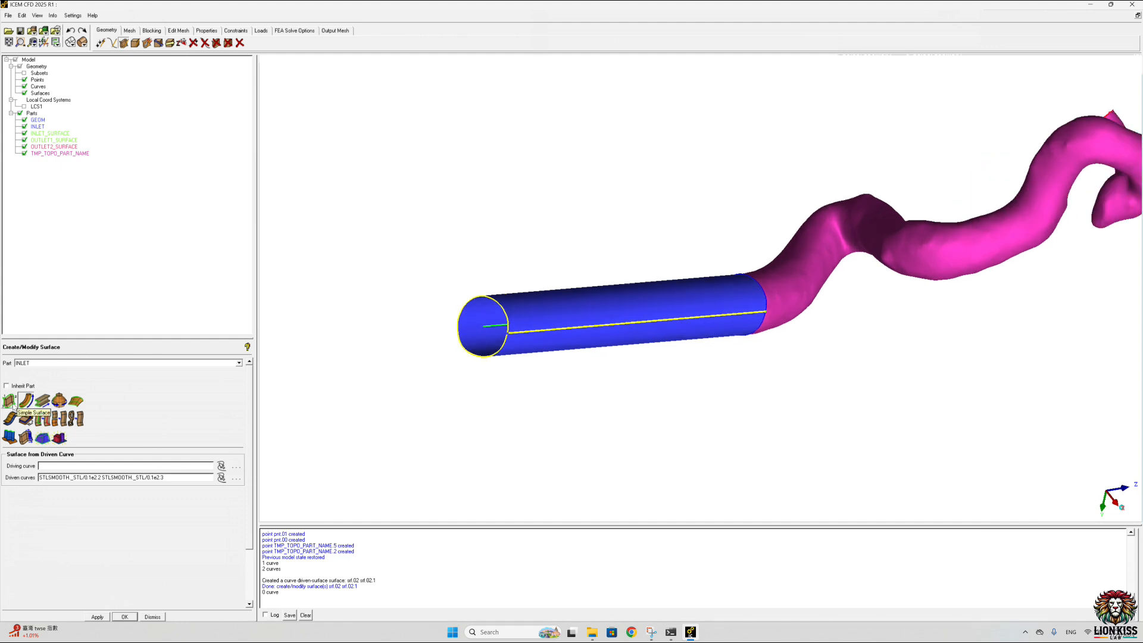
click(9, 400)
click(39, 364)
click(48, 365)
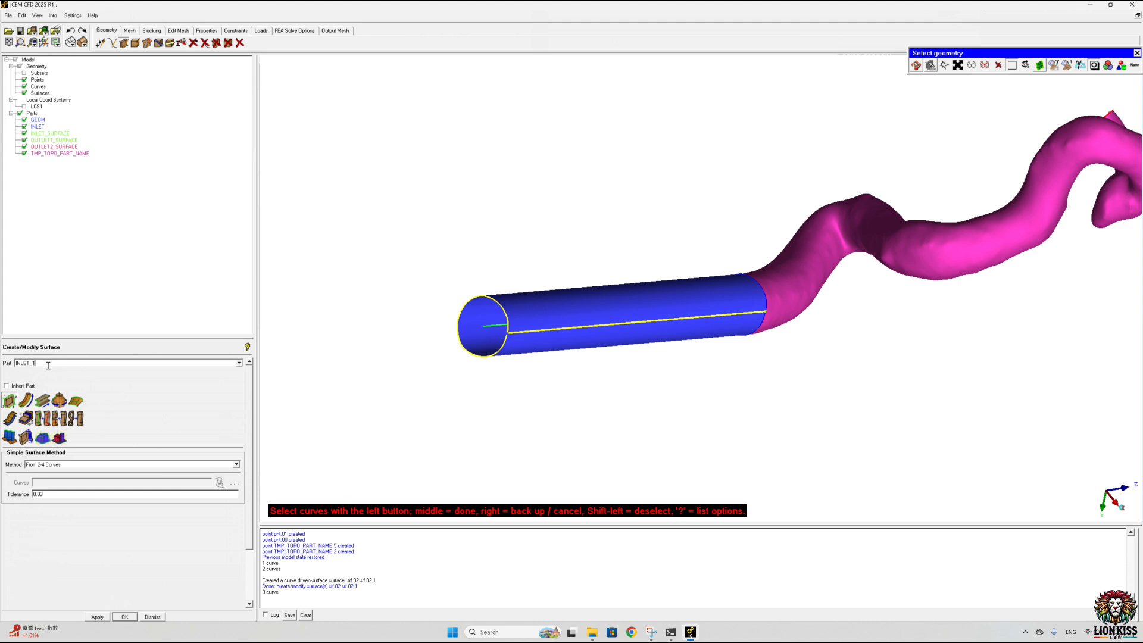
right_click(41, 129)
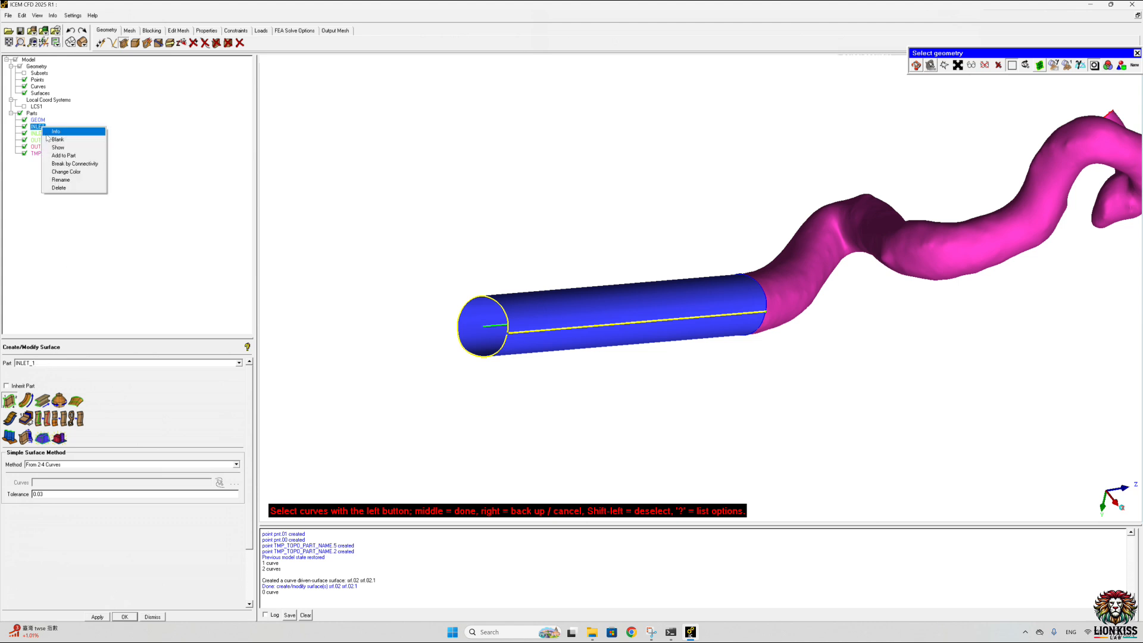
click(64, 179)
click(207, 208)
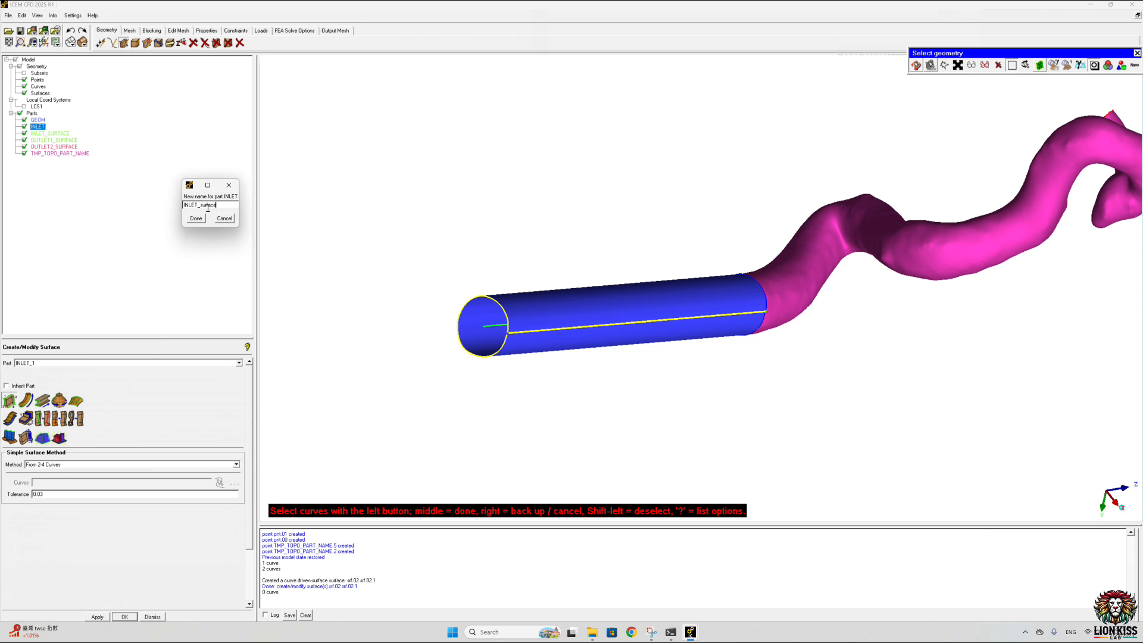
key(BackSpace)
key(BackSpace)
key(BackSpace)
key(BackSpace)
key(BackSpace)
click(198, 218)
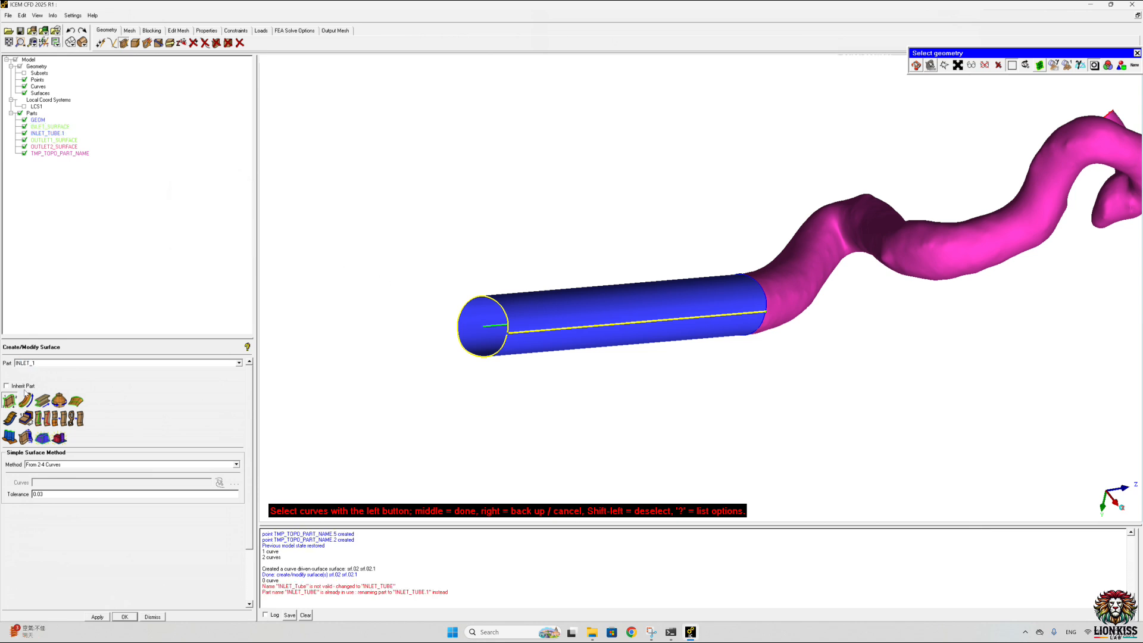
Step: Cap the tube's outer end with a simple surface from its two rim curves in a new part INLET
click(51, 363)
click(11, 399)
scroll(516, 358, up, 5)
ctrl+middle_drag(379, 350, 655, 256)
scroll(651, 267, up, 1)
scroll(652, 267, up, 5)
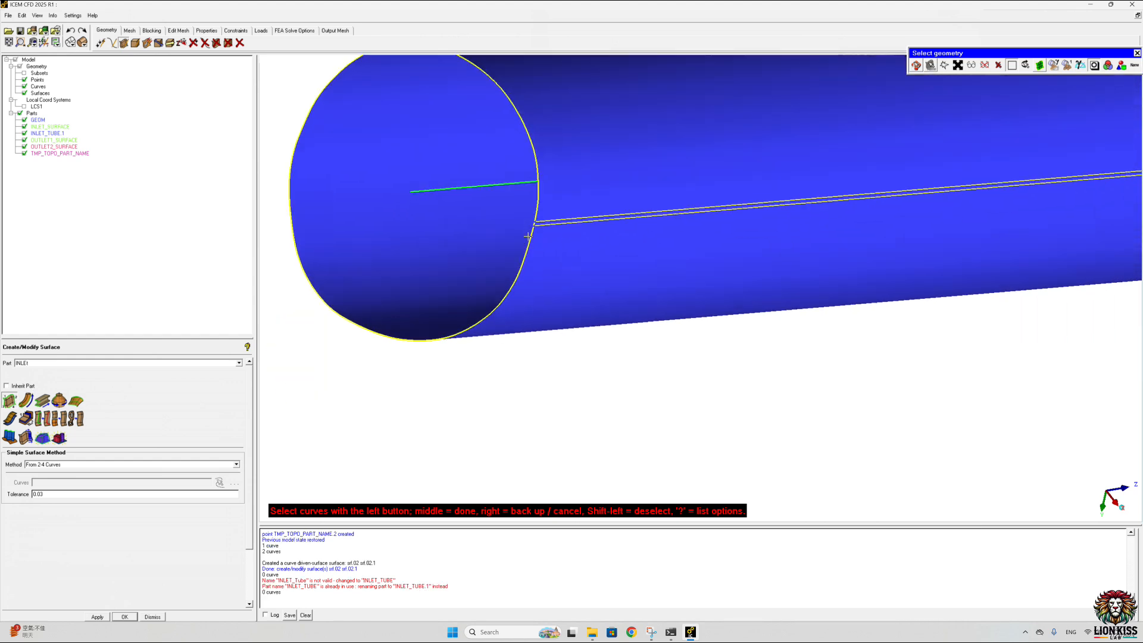
scroll(528, 225, up, 5)
ctrl+middle_drag(468, 200, 702, 235)
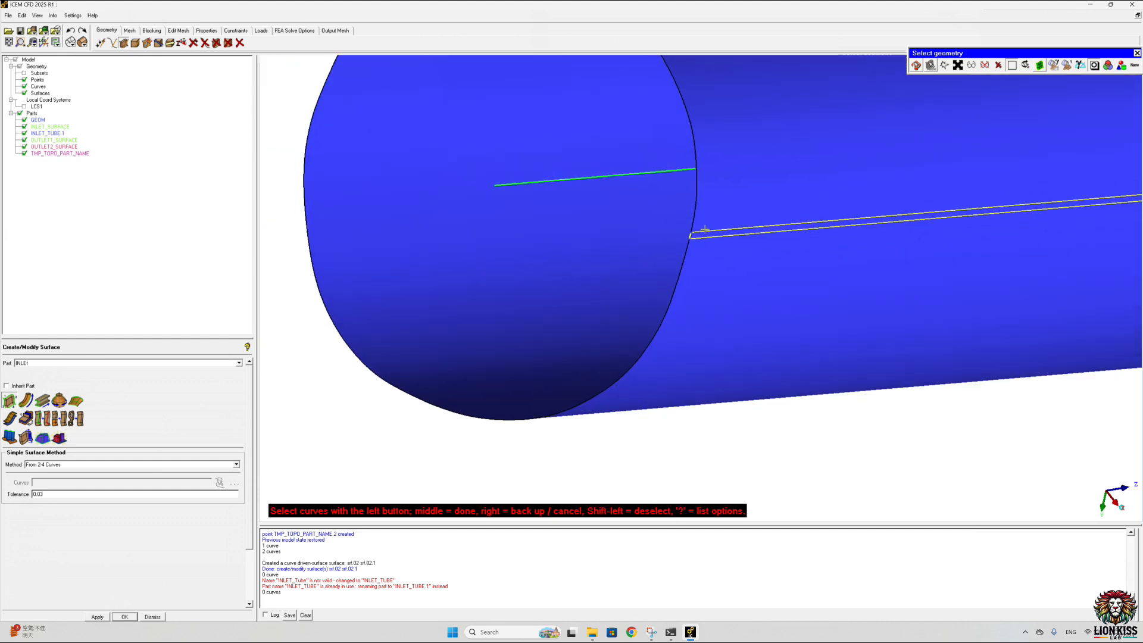
scroll(674, 237, up, 4)
scroll(673, 238, up, 1)
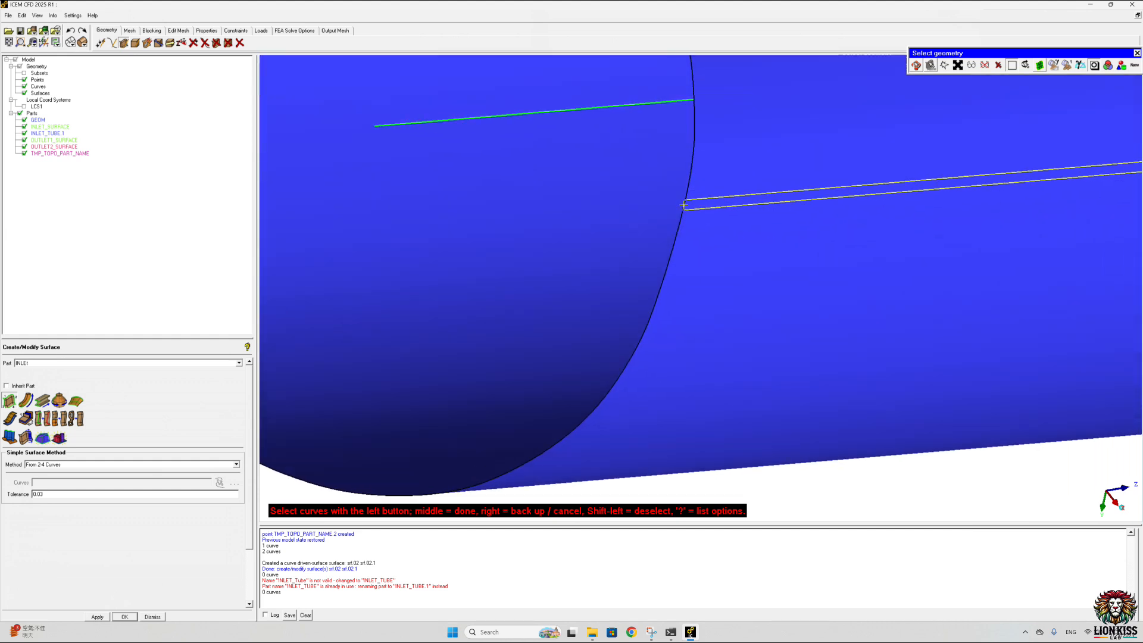
click(683, 205)
middle_click(683, 205)
scroll(655, 209, down, 3)
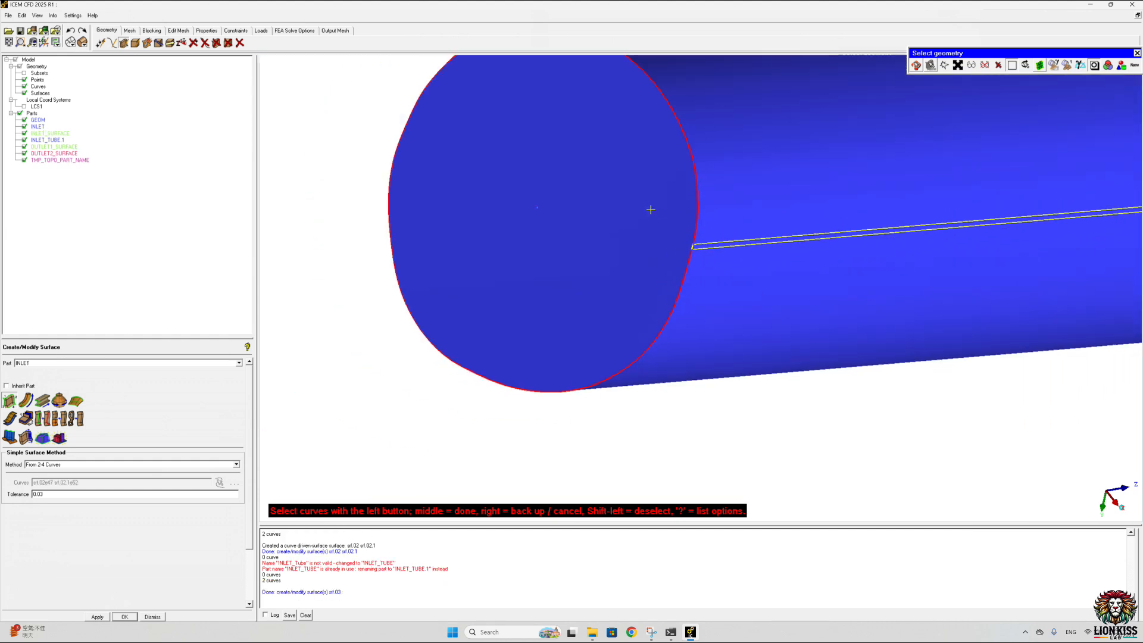
middle_click(651, 210)
scroll(651, 211, down, 5)
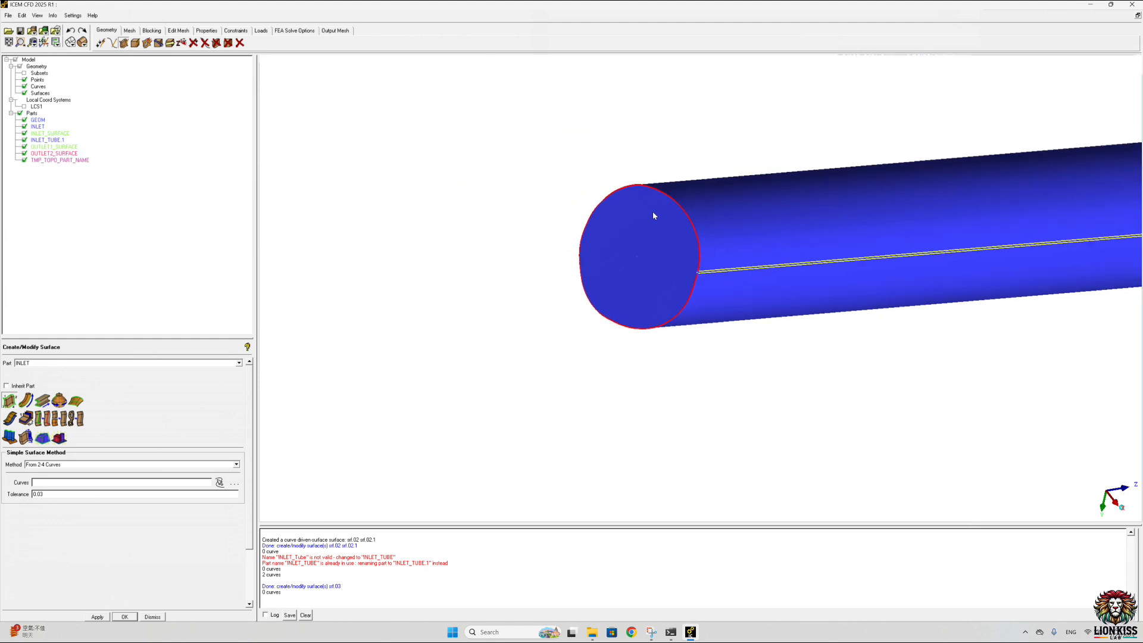
Step: Create a point at the centre of the light green outlet face from three points on its rim
scroll(652, 212, down, 2)
scroll(720, 270, down, 3)
drag(701, 272, 530, 354)
scroll(860, 179, up, 4)
middle_drag(862, 149, 369, 331)
scroll(340, 303, up, 3)
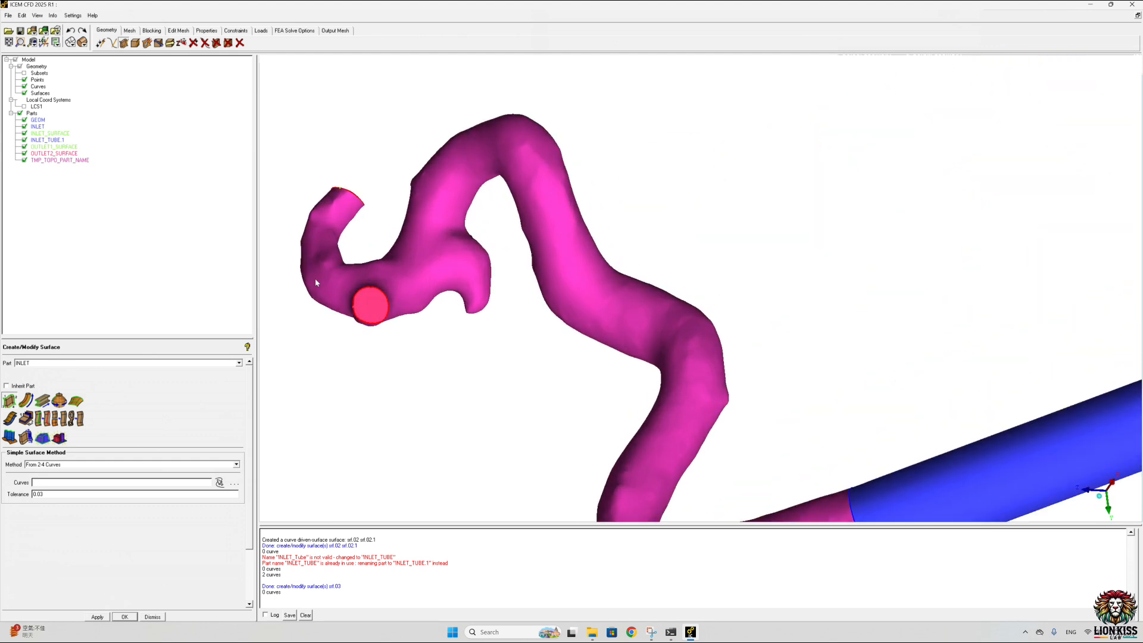
drag(448, 195, 534, 323)
scroll(534, 323, down, 1)
middle_drag(789, 124, 698, 260)
drag(690, 211, 672, 264)
scroll(717, 211, up, 4)
middle_drag(729, 137, 674, 230)
drag(675, 231, 670, 261)
drag(750, 308, 573, 275)
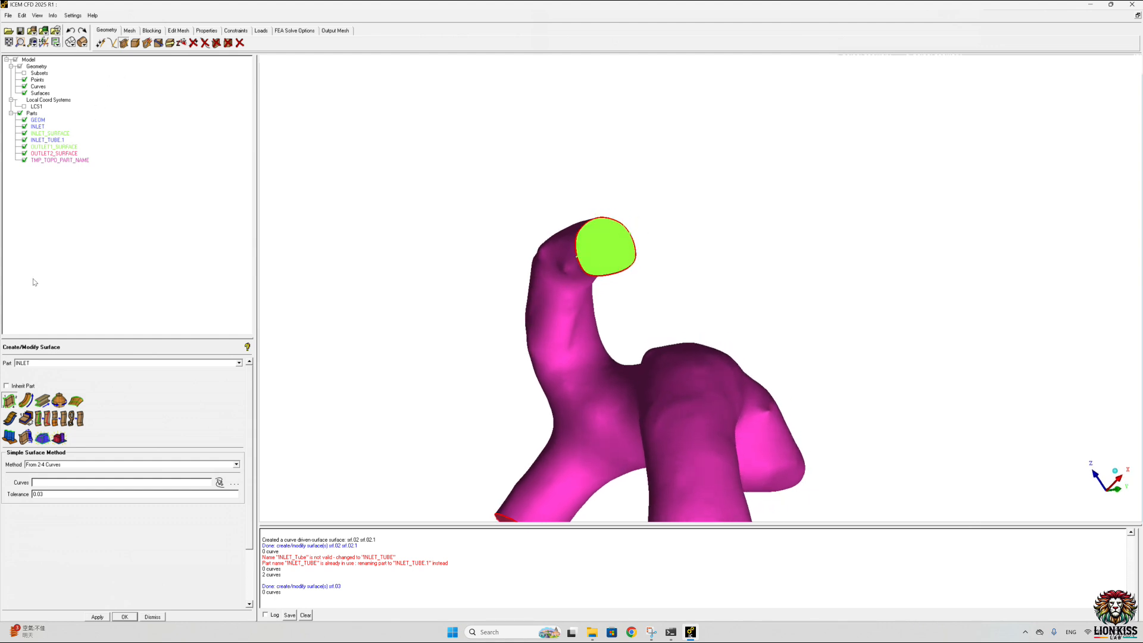
click(100, 42)
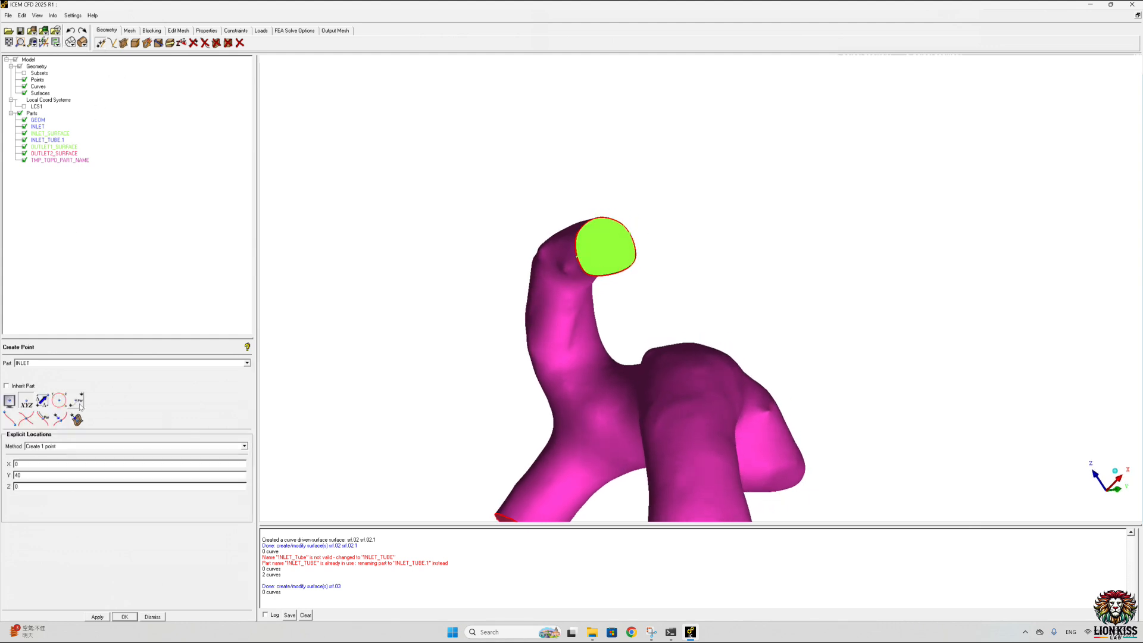
click(59, 400)
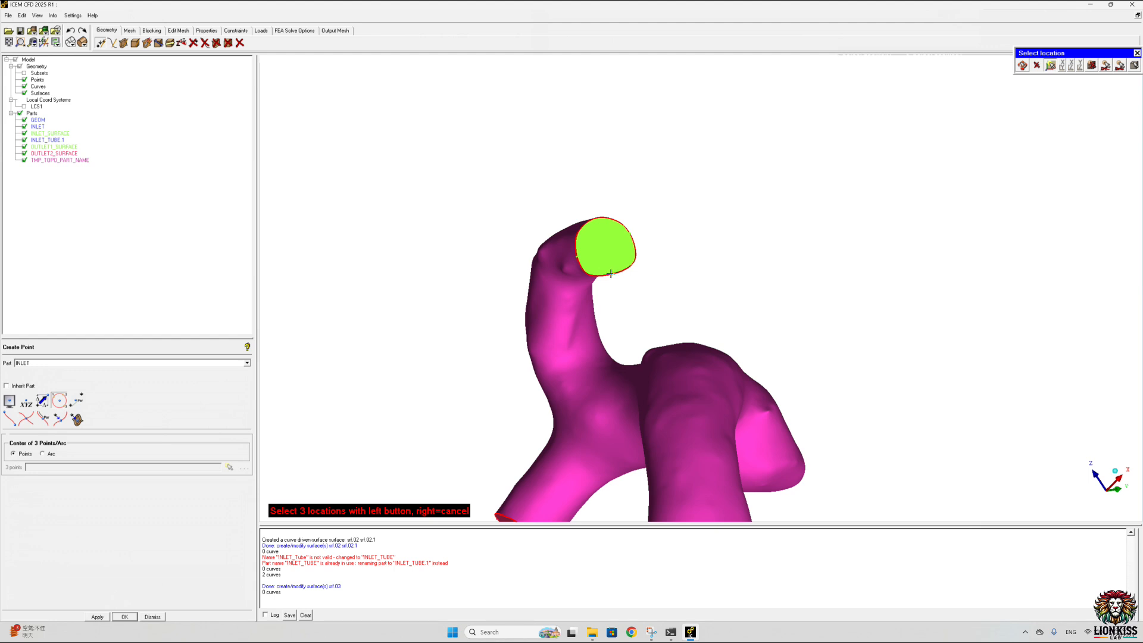
click(630, 235)
click(574, 232)
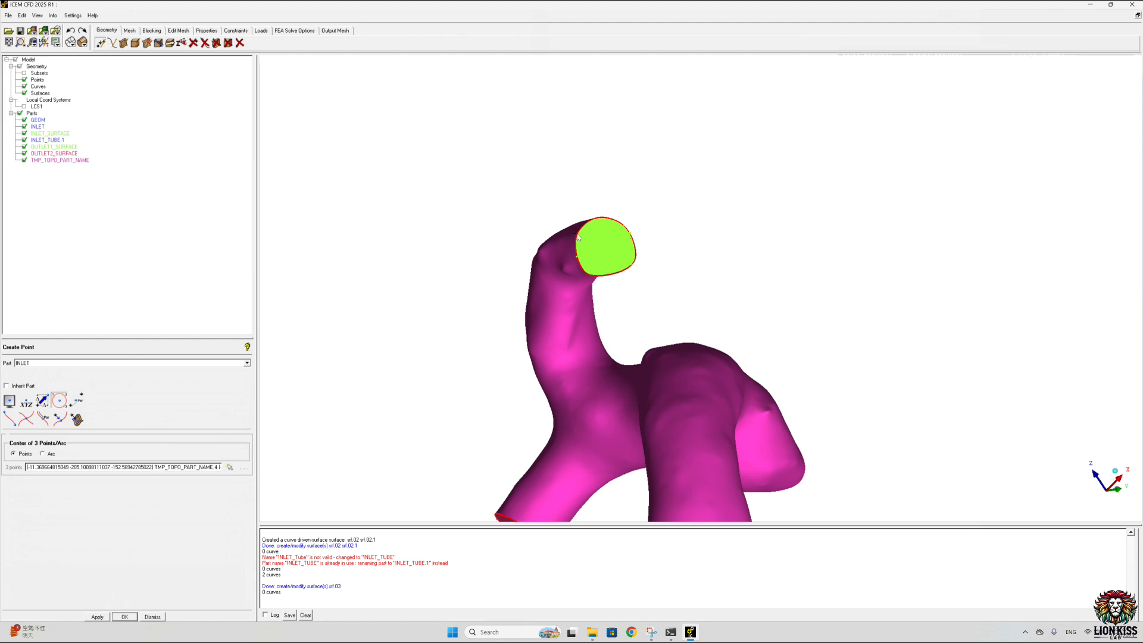
right_click(618, 237)
Step: Define LCS2 with its origin at the outlet's centre point and two more points on the outlet rim, and check its axes
click(44, 42)
click(227, 439)
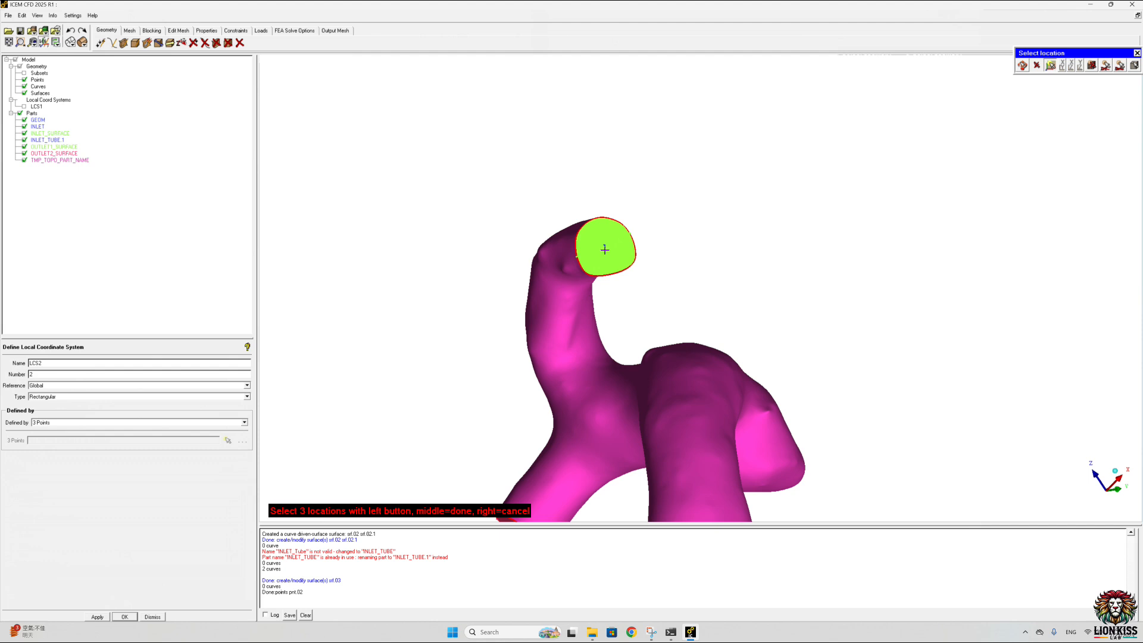
click(583, 227)
drag(714, 274, 970, 270)
middle_drag(970, 271, 530, 323)
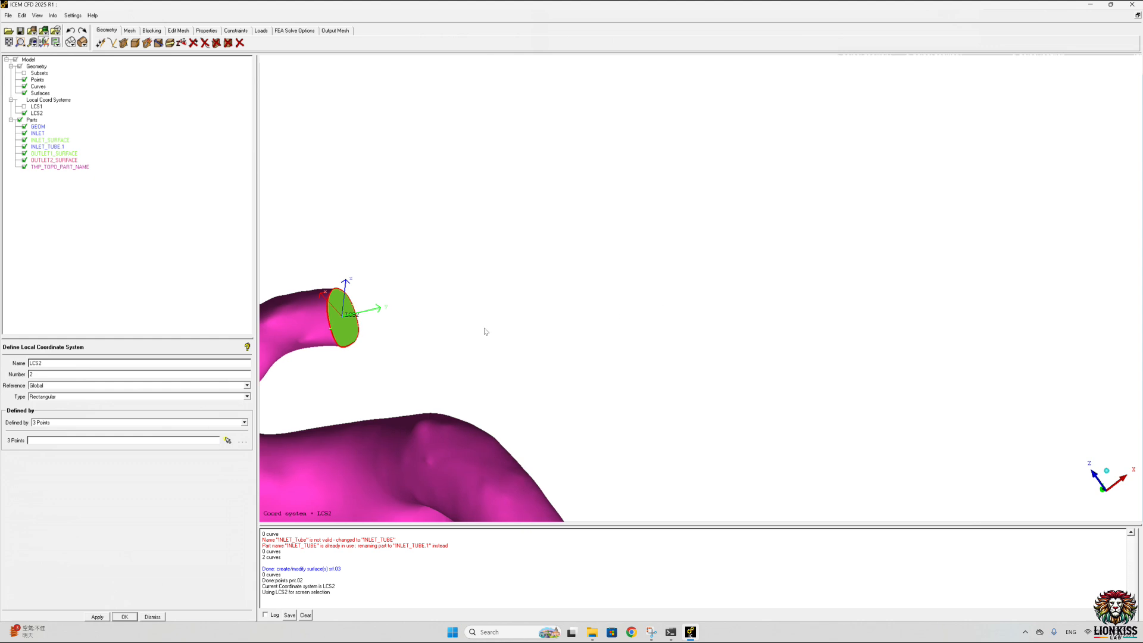
Step: Create an explicit point at X 0, Y 20, Z 0 in LCS2, and turn off LCS2
click(112, 43)
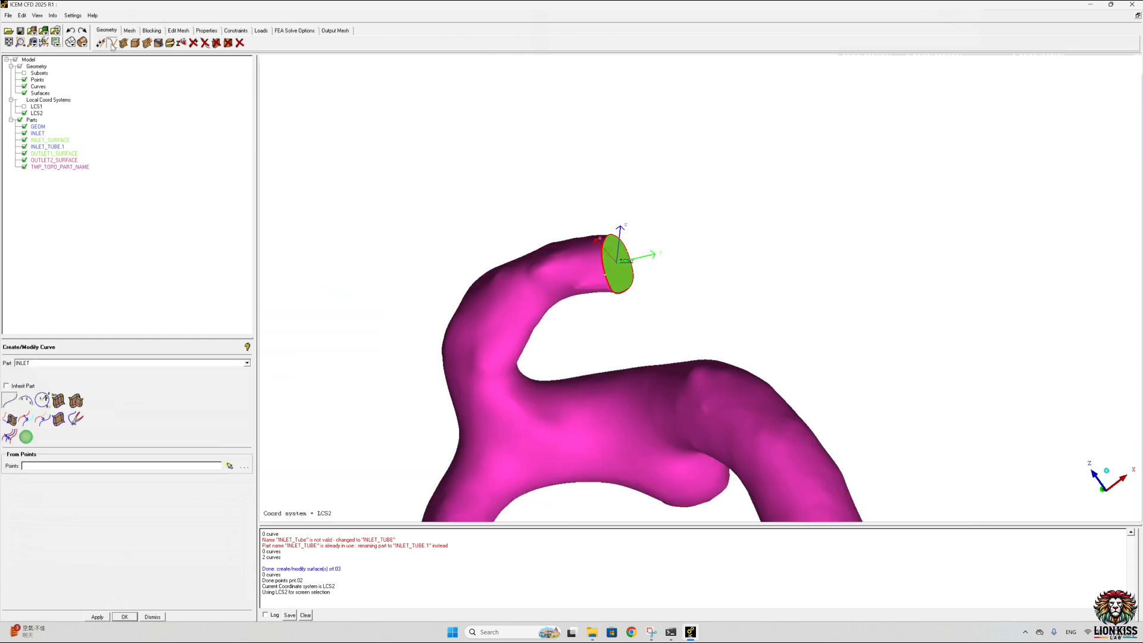
click(100, 43)
click(9, 400)
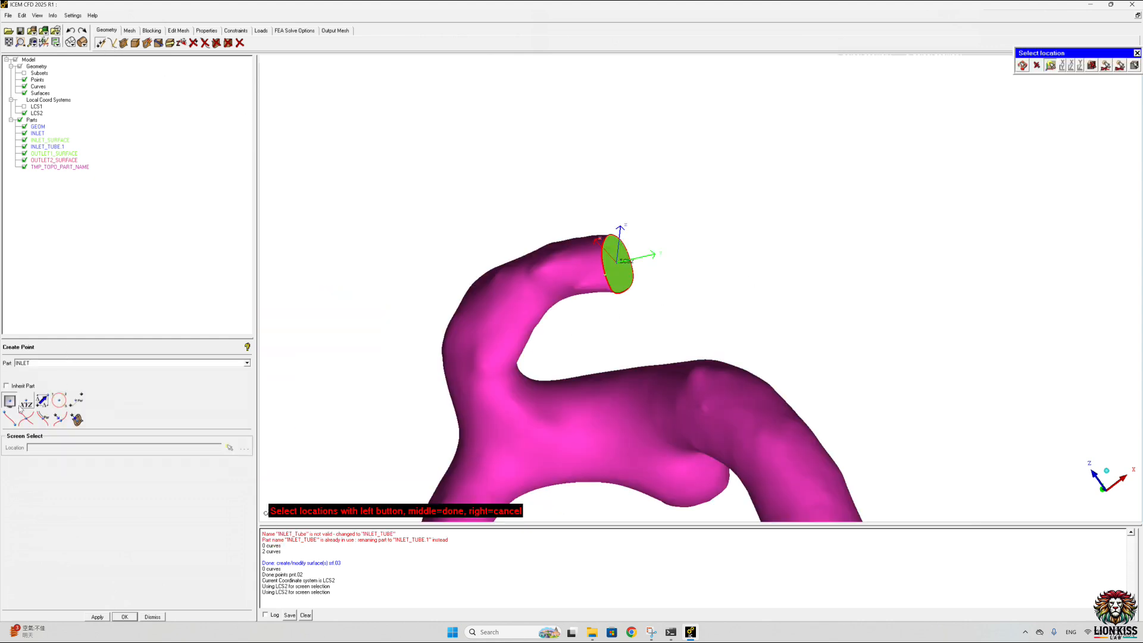
click(30, 405)
drag(26, 476, 9, 476)
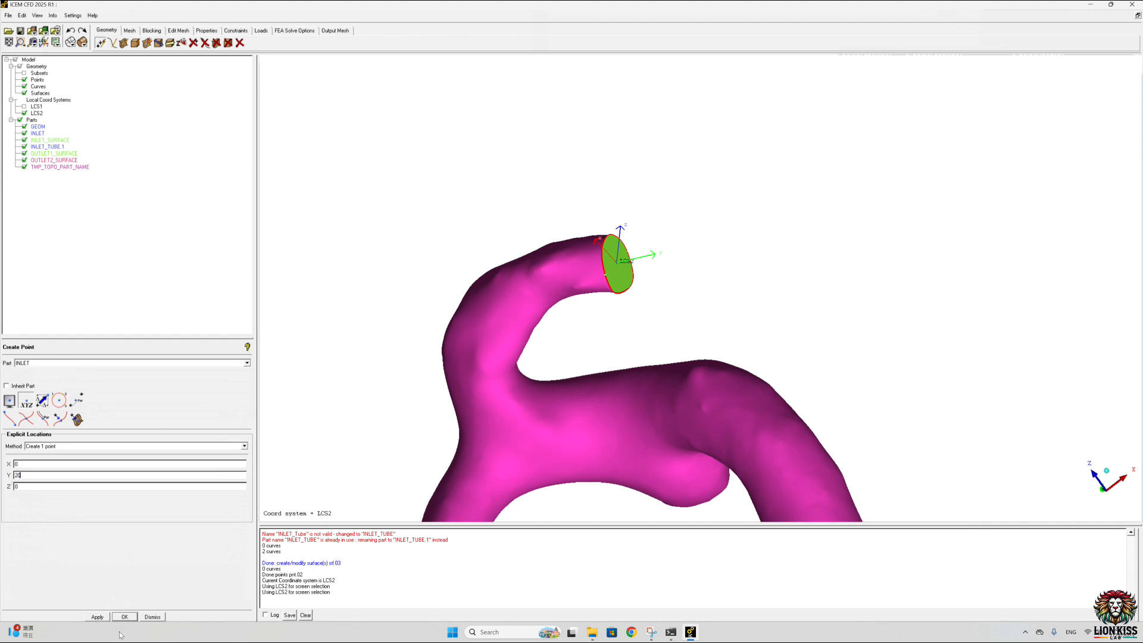
click(99, 617)
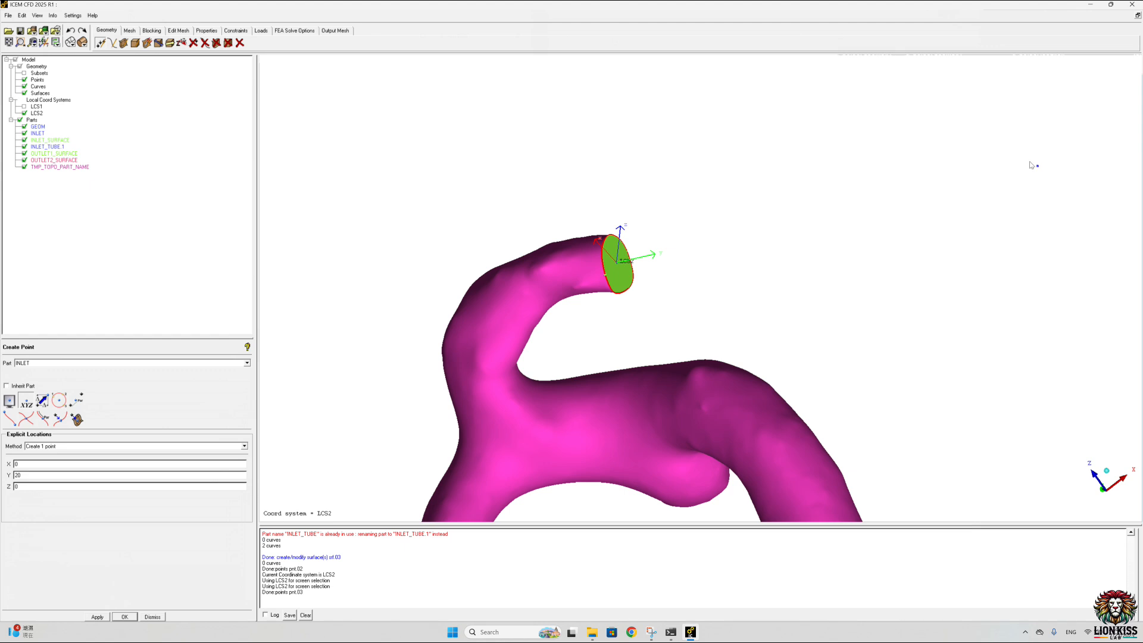
click(25, 113)
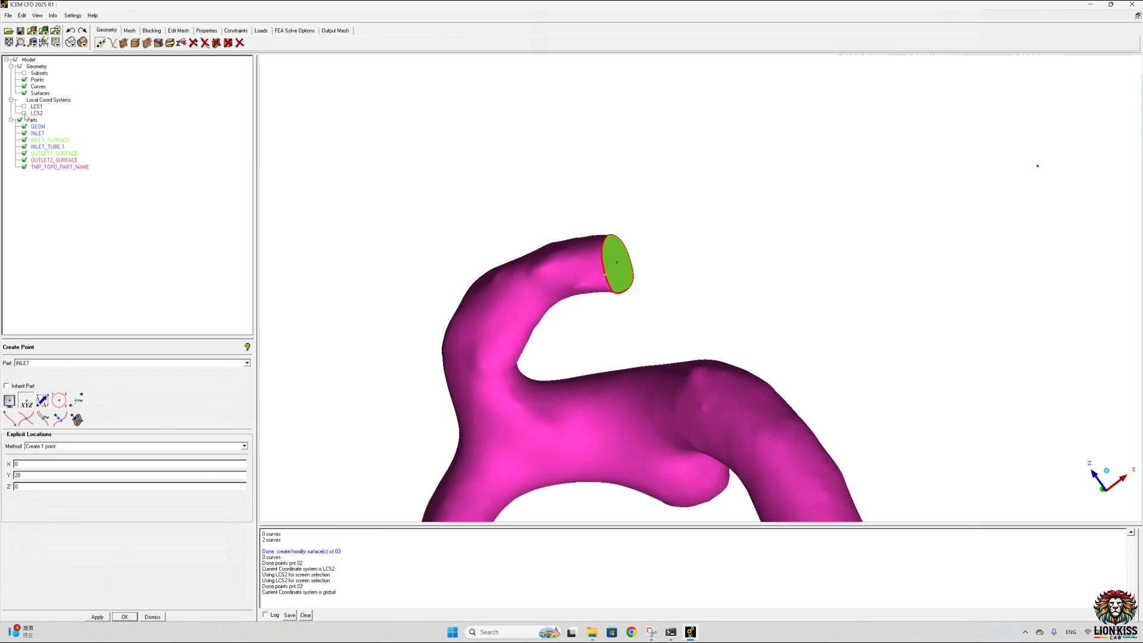
Step: Create a straight curve from the outlet face's centre point to the new offset point
click(109, 44)
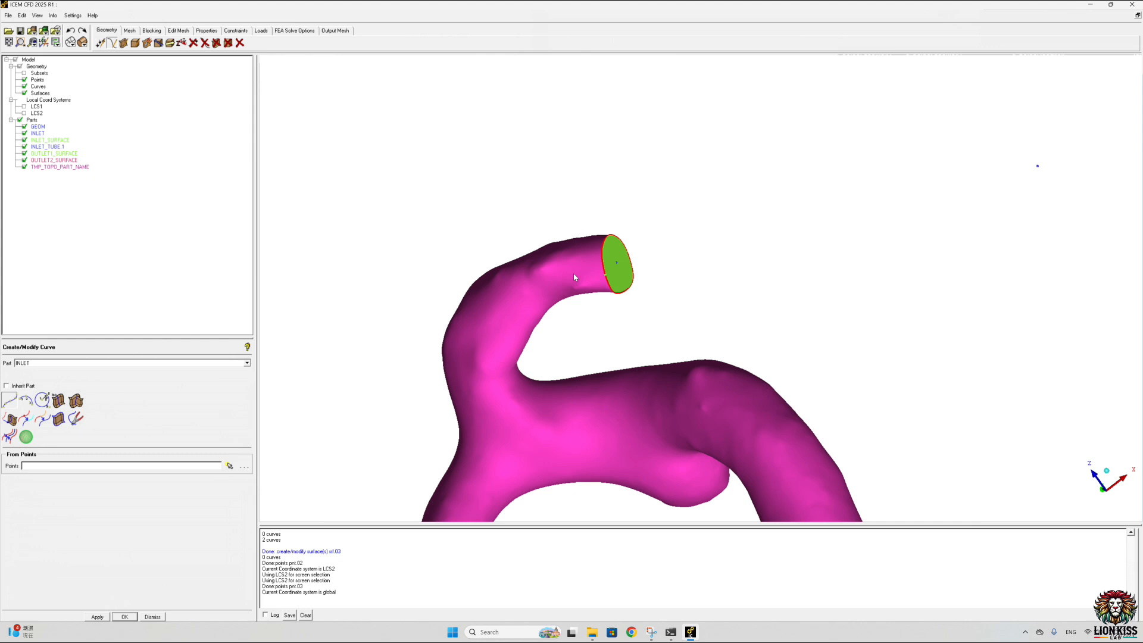
click(12, 400)
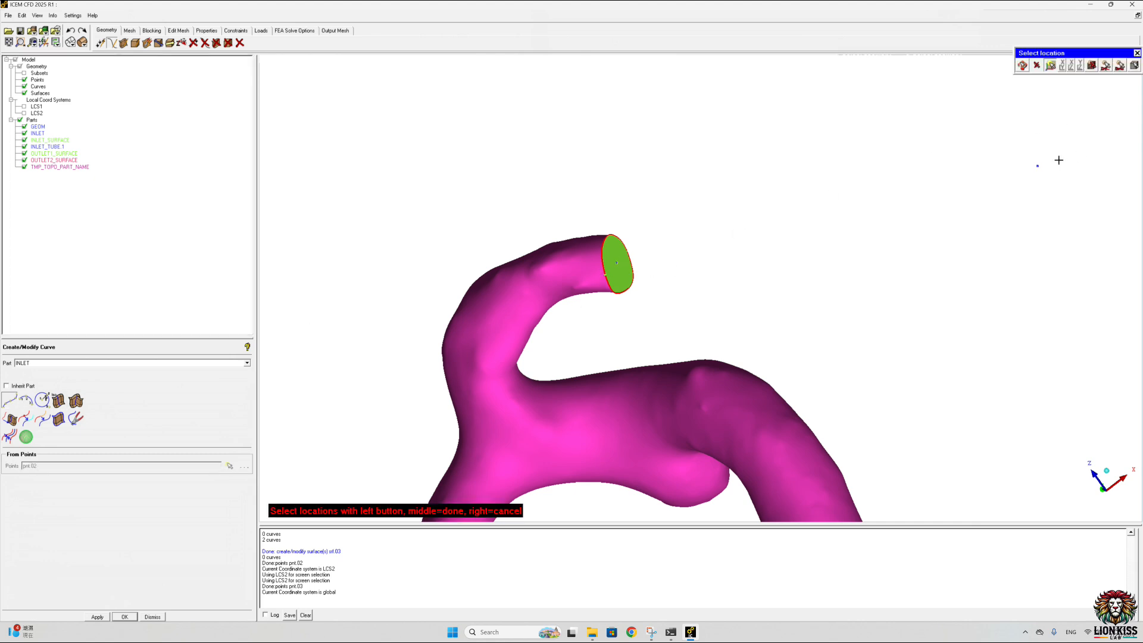
click(1036, 166)
middle_click(947, 162)
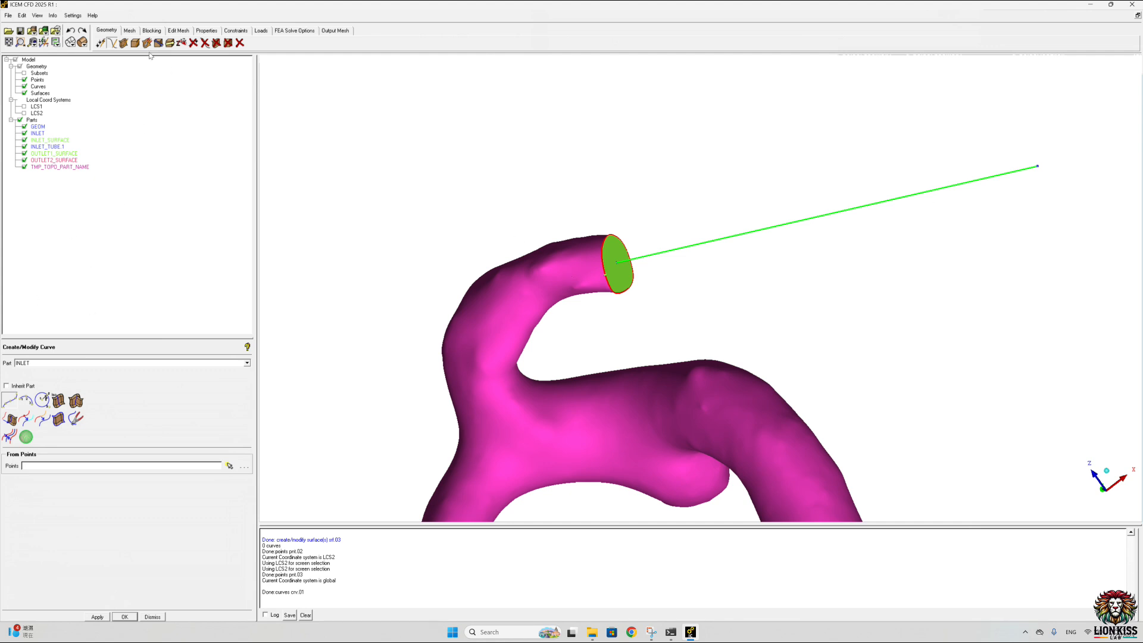
Step: Sweep the outlet's two rim curves along the straight line as a curve-driven surface in a new part outlet_tube
click(124, 42)
click(25, 400)
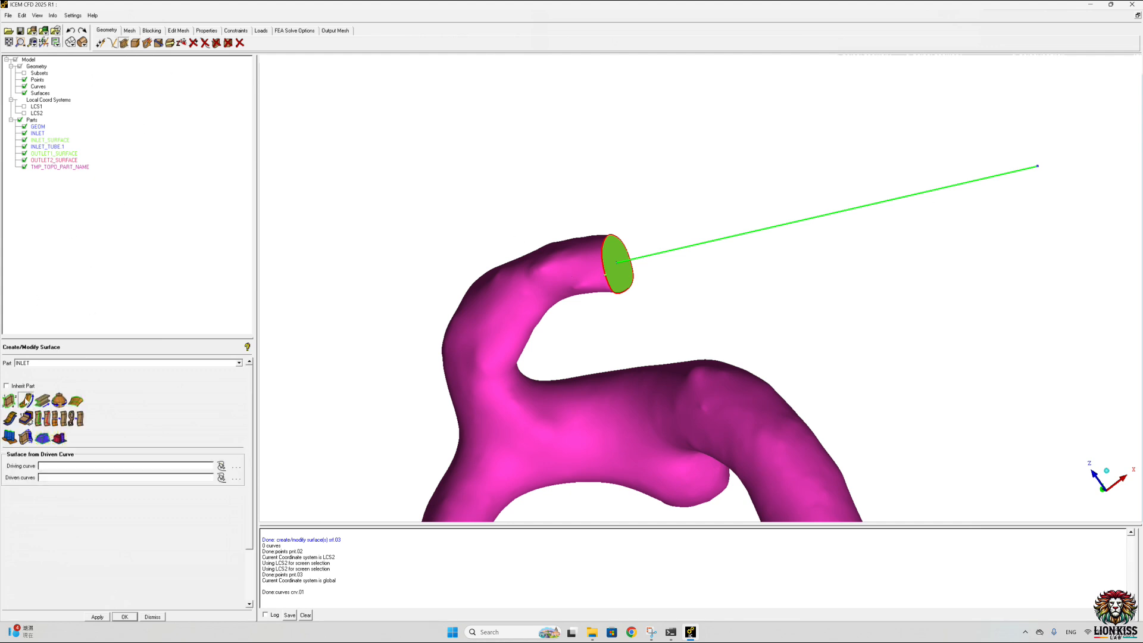
double_click(41, 363)
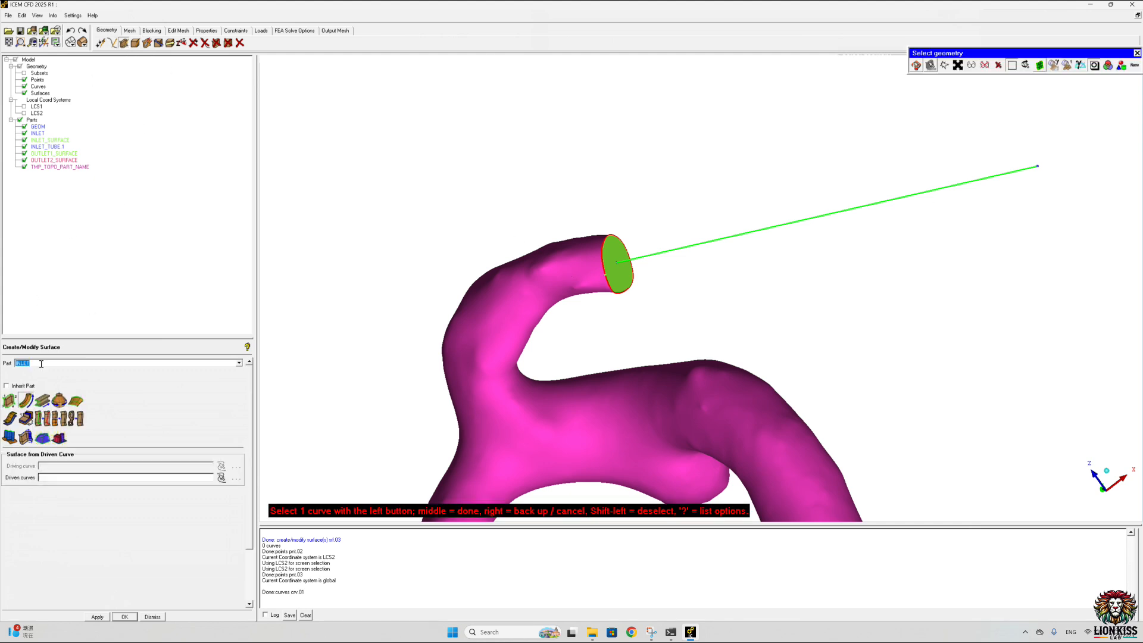
text(outlet_tube)
click(696, 244)
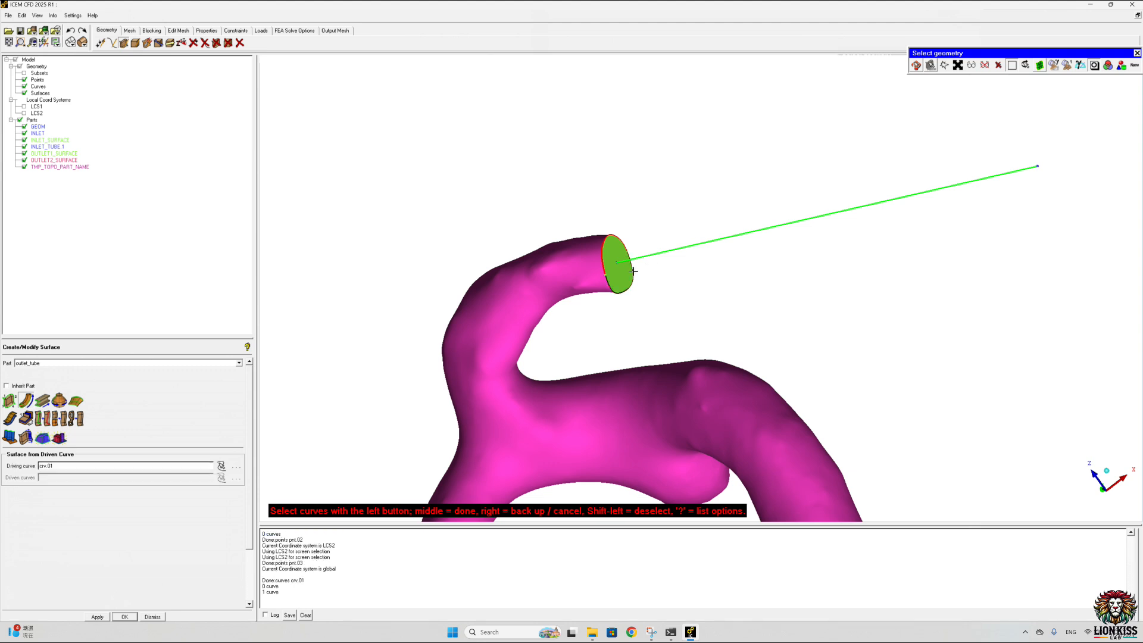
click(603, 239)
middle_click(668, 189)
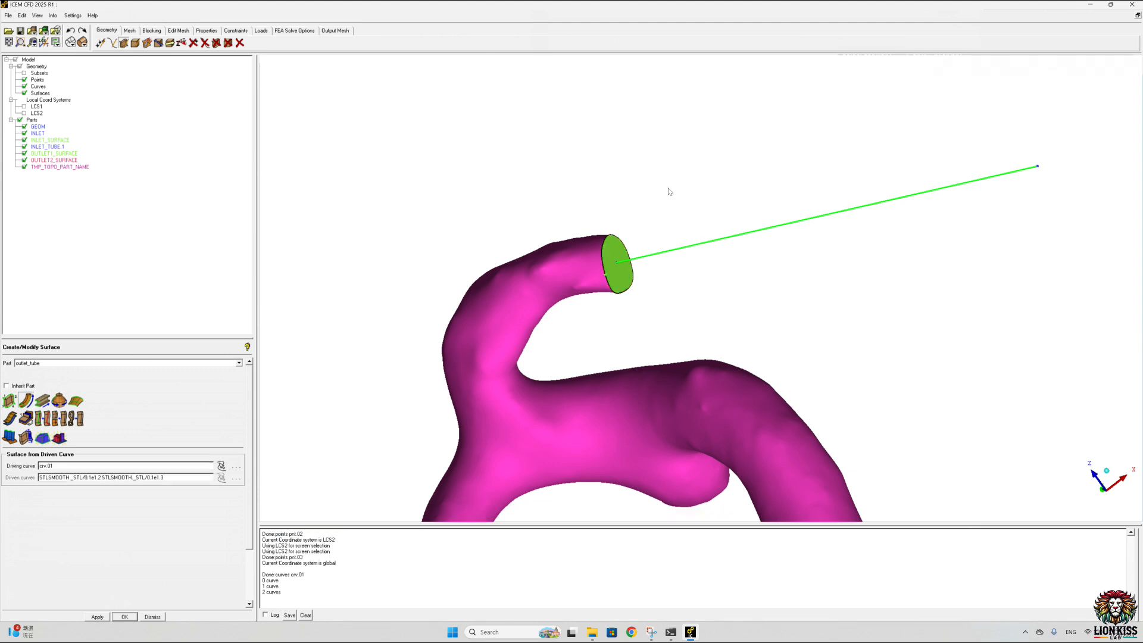
middle_click(724, 149)
drag(802, 146, 523, 193)
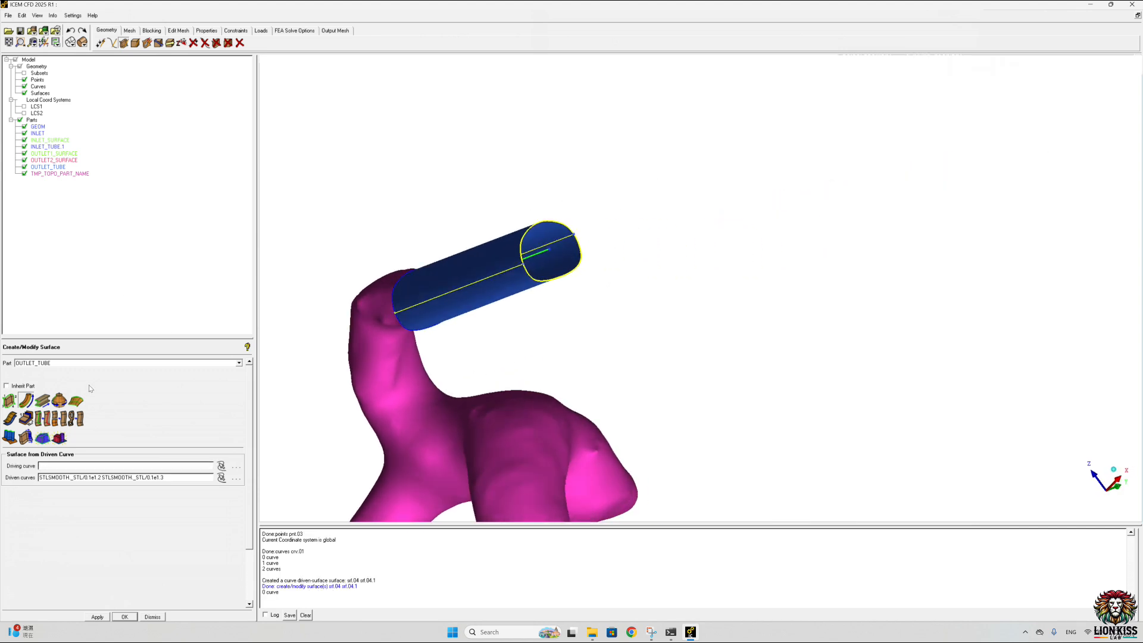
Step: Cap the outlet tube's outer end with a simple surface from its two rim curves in a new part OUTLET
click(9, 400)
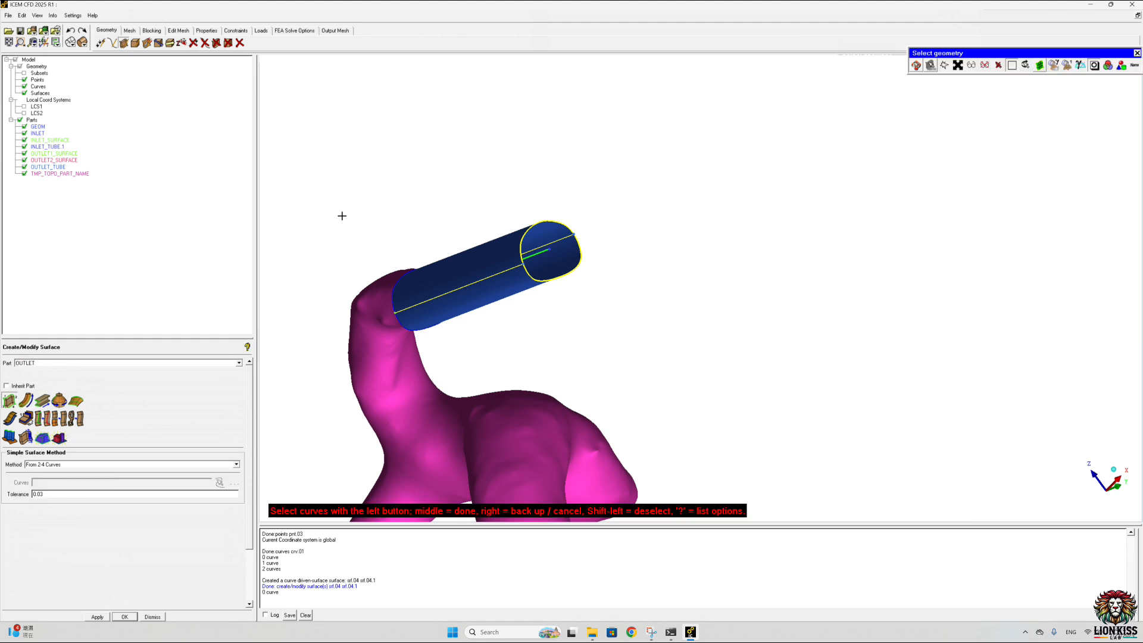
click(9, 400)
click(554, 278)
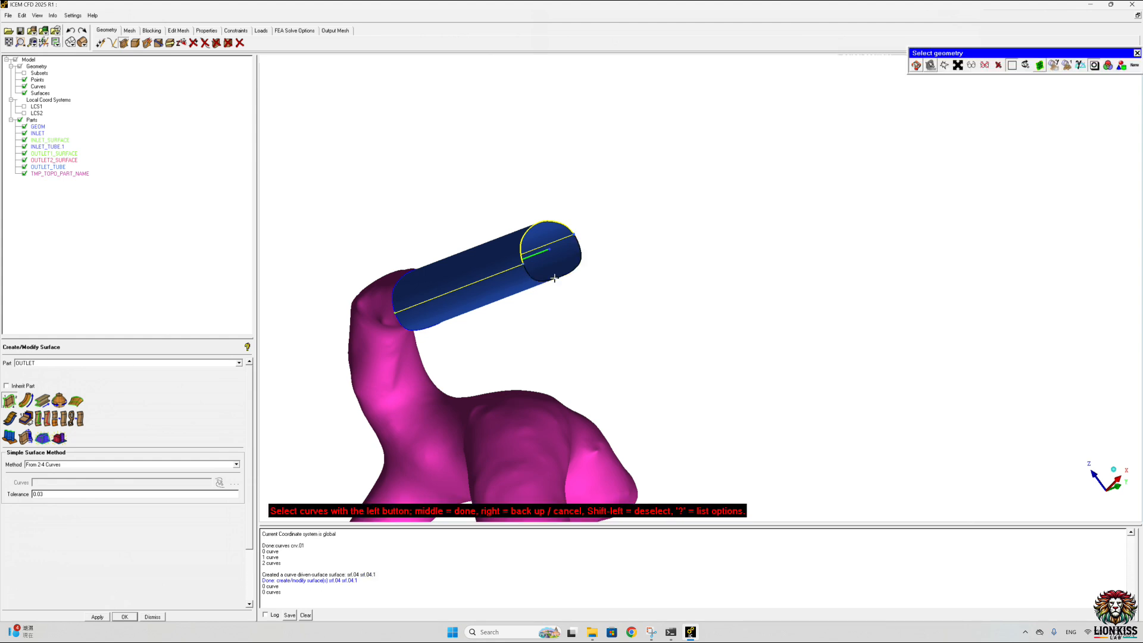
click(549, 224)
scroll(574, 206, down, 1)
middle_click(573, 206)
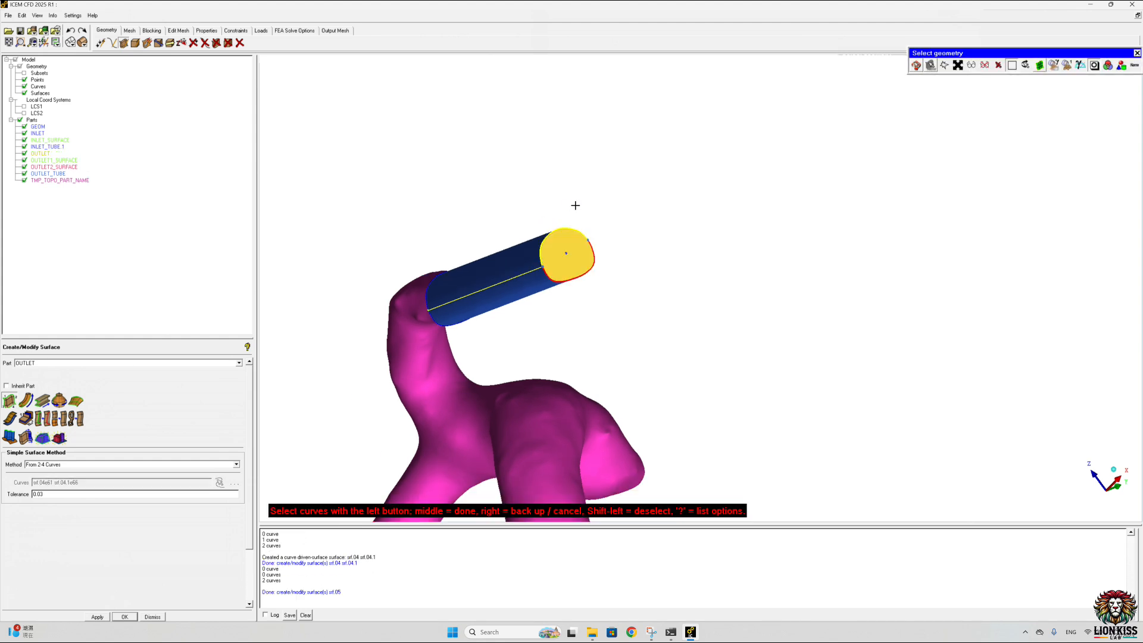
scroll(608, 242, down, 4)
scroll(609, 242, down, 3)
click(700, 265)
scroll(700, 265, down, 1)
middle_click(698, 262)
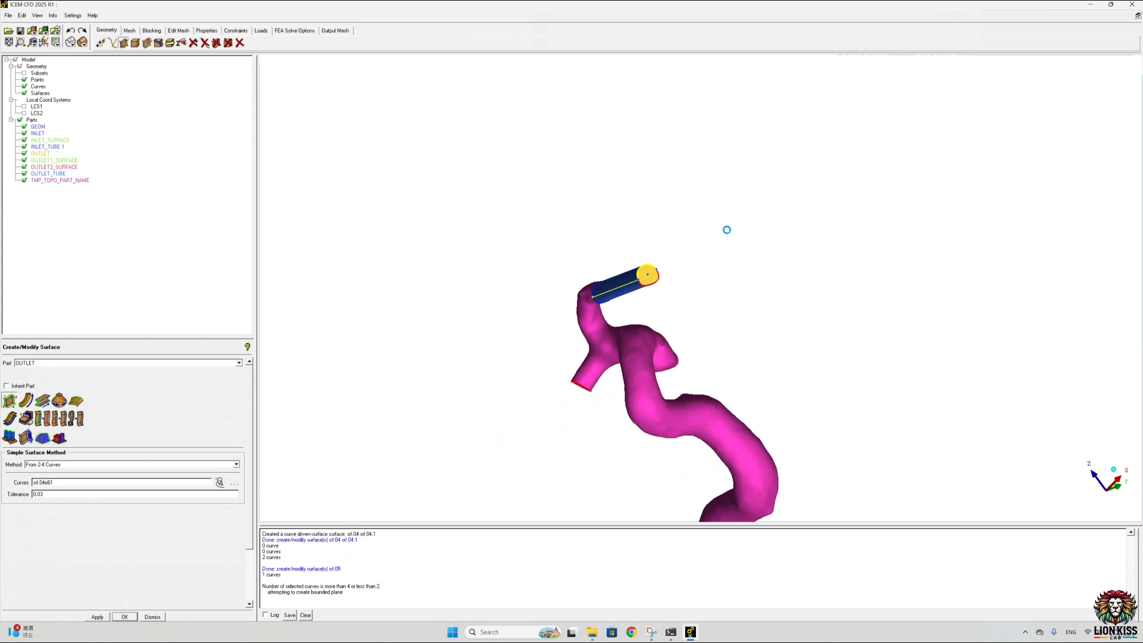
key(ctrl+z)
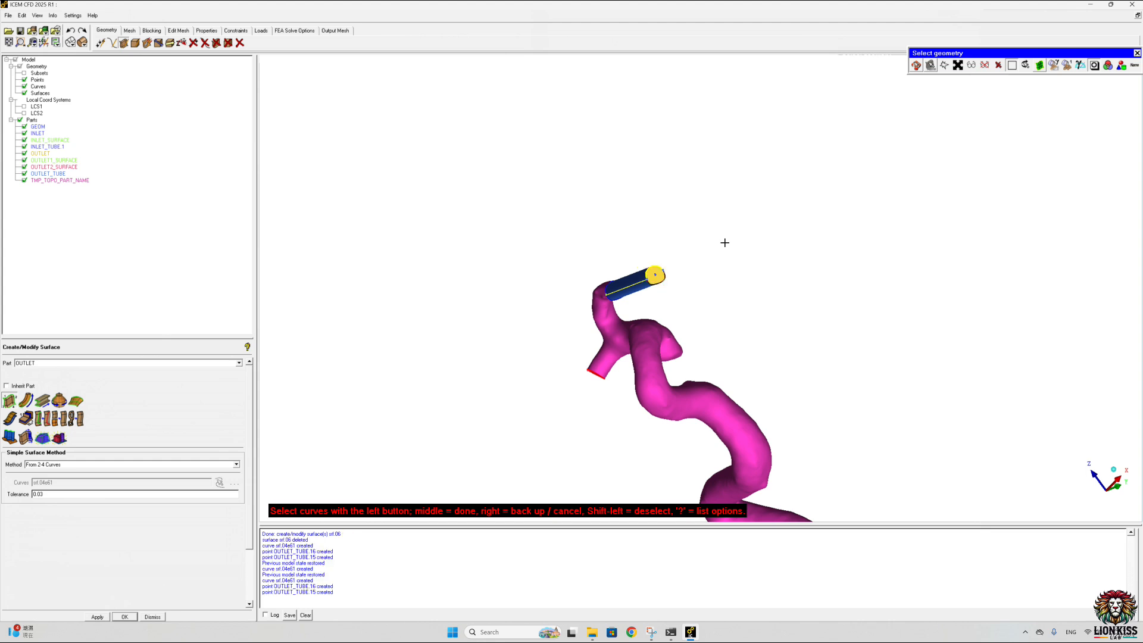
middle_click(729, 238)
Step: Create a FLUID material point midway between the inlet tube's end rim and its wall, and hide the tube briefly to check the point
middle_drag(738, 237, 751, 79)
drag(702, 250, 698, 128)
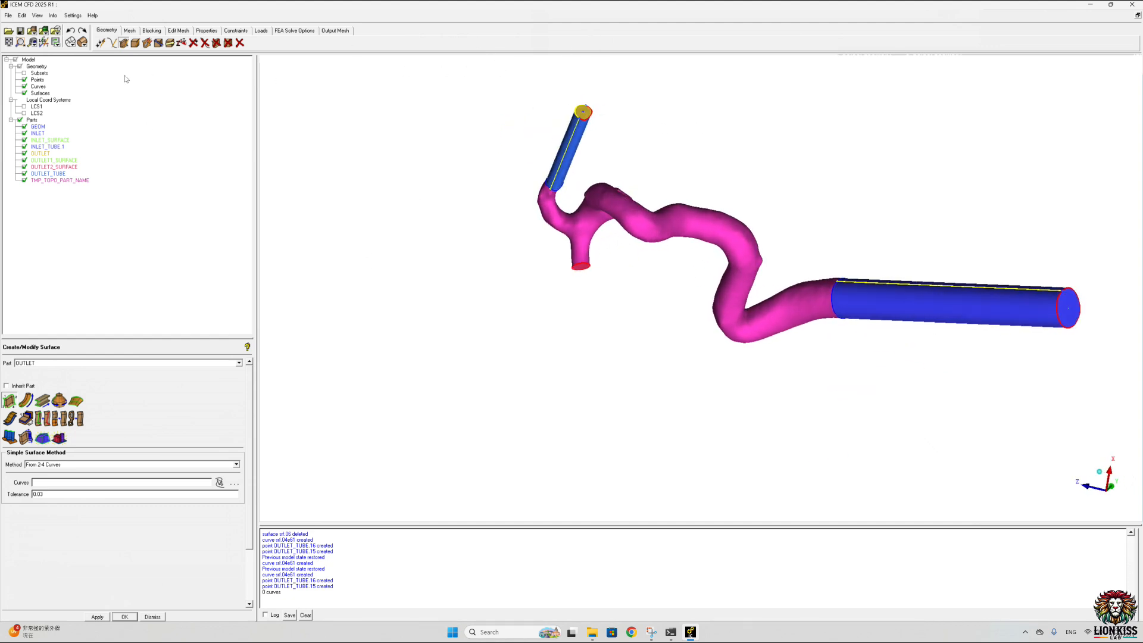
drag(759, 220, 456, 308)
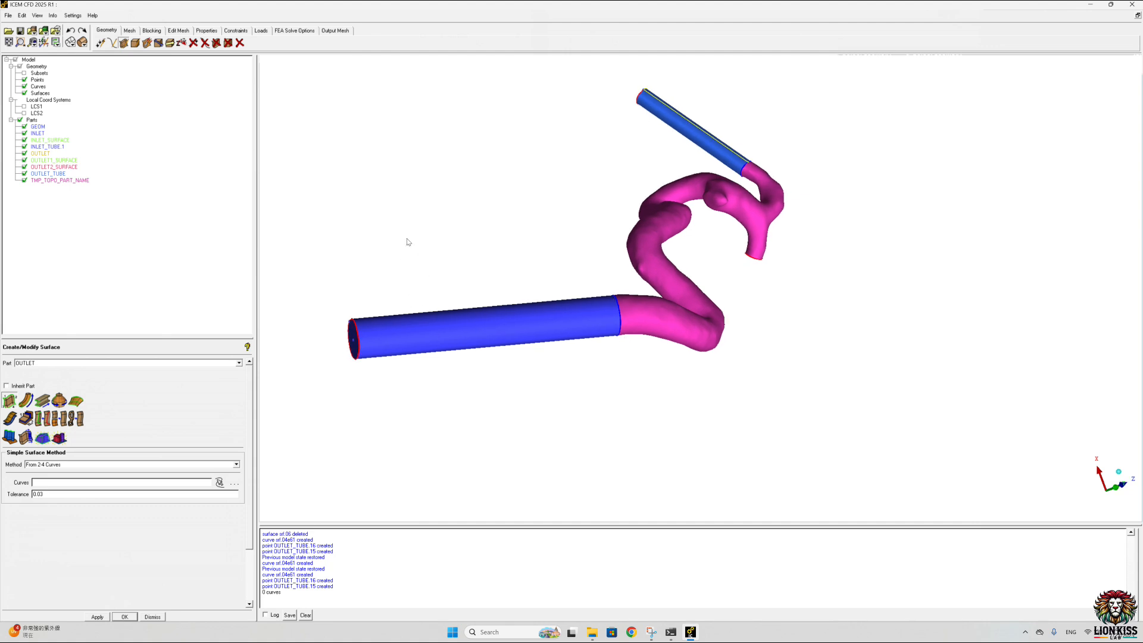
click(135, 43)
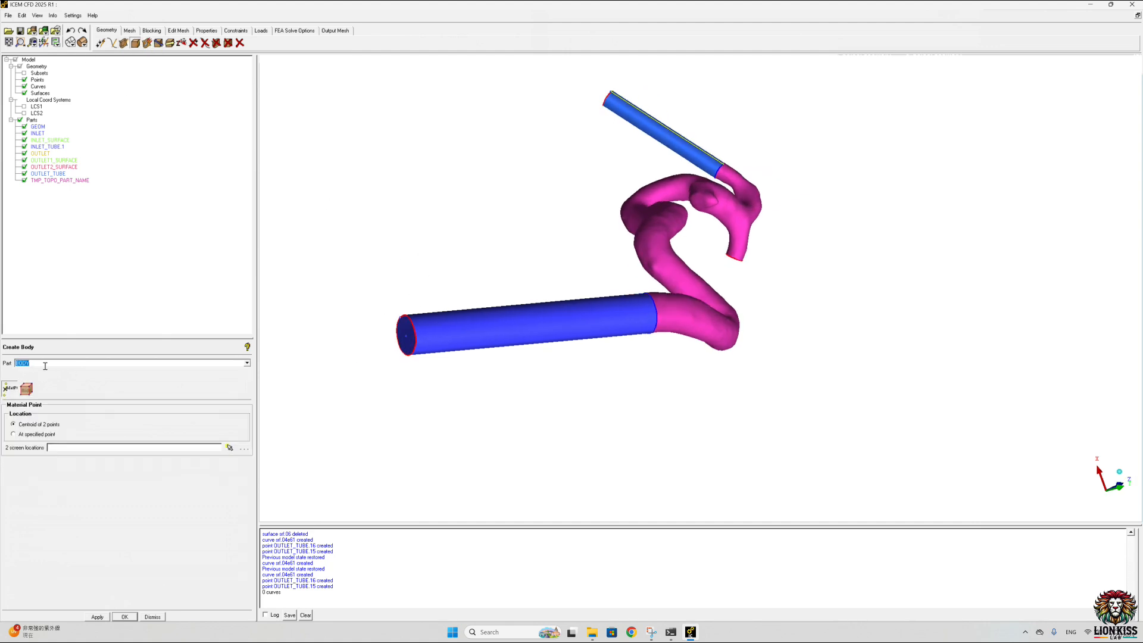
text(F)
click(231, 447)
scroll(434, 329, up, 5)
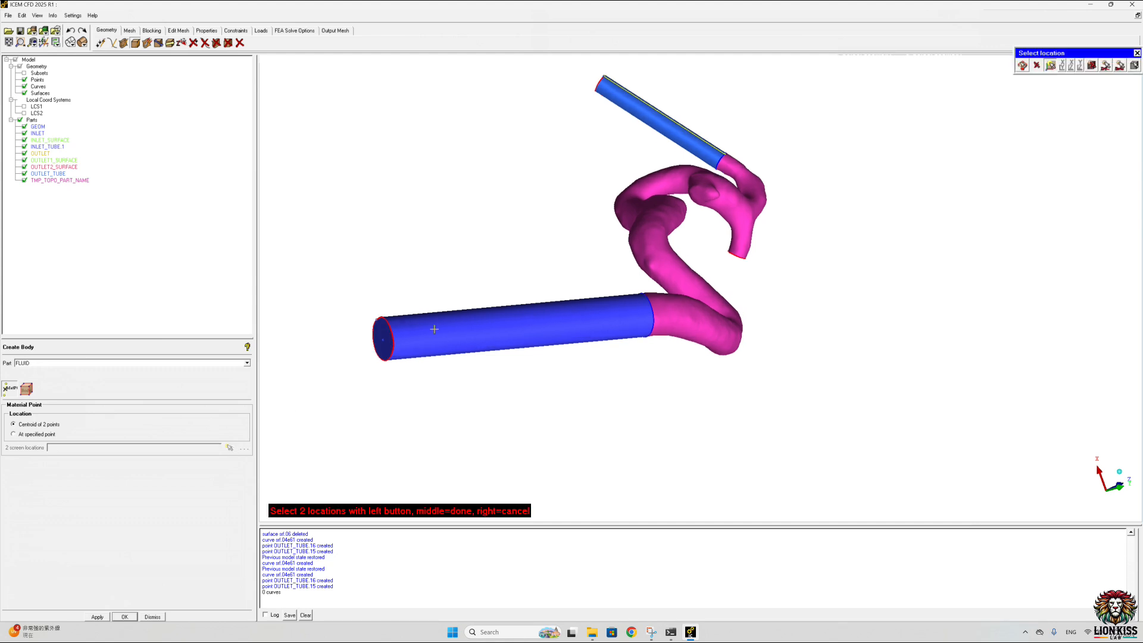
middle_drag(381, 375, 855, 253)
scroll(564, 280, up, 6)
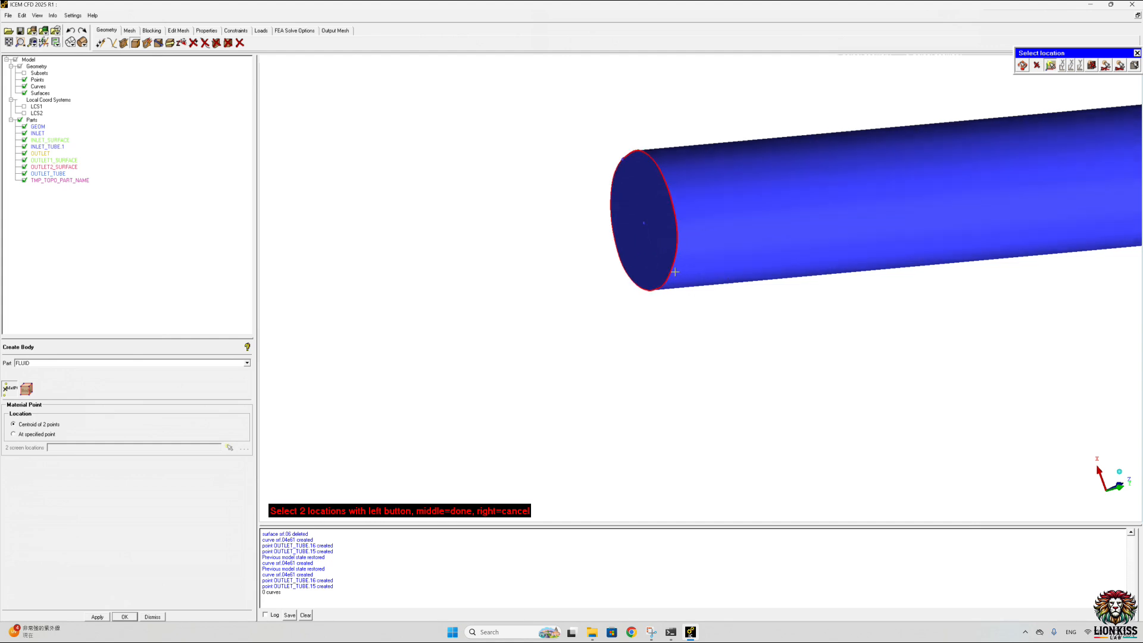
click(632, 291)
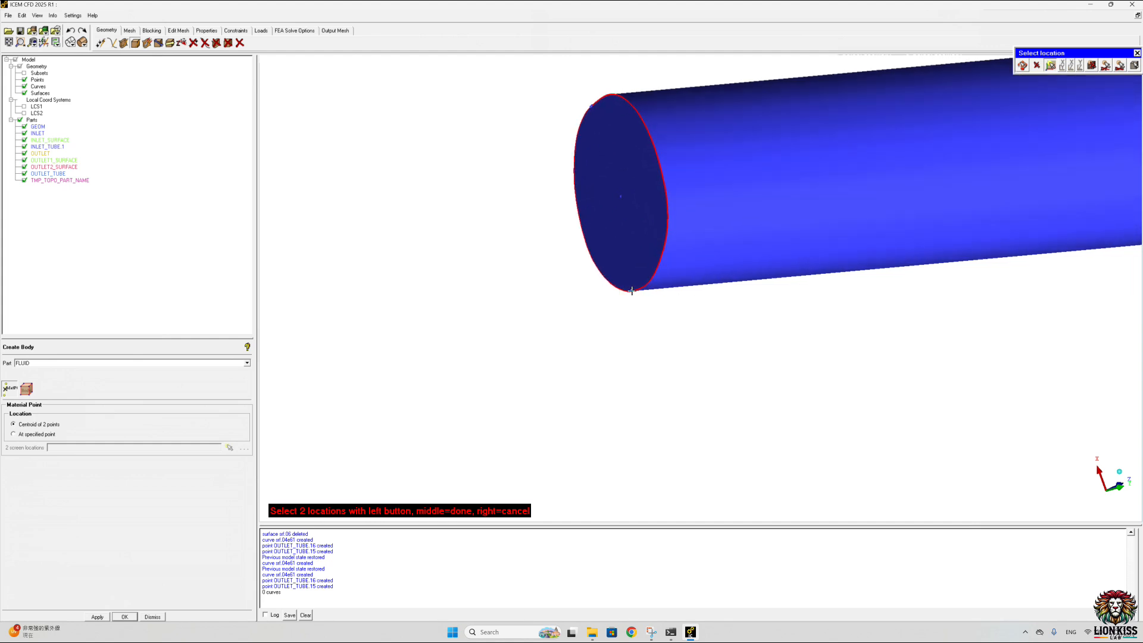
click(785, 155)
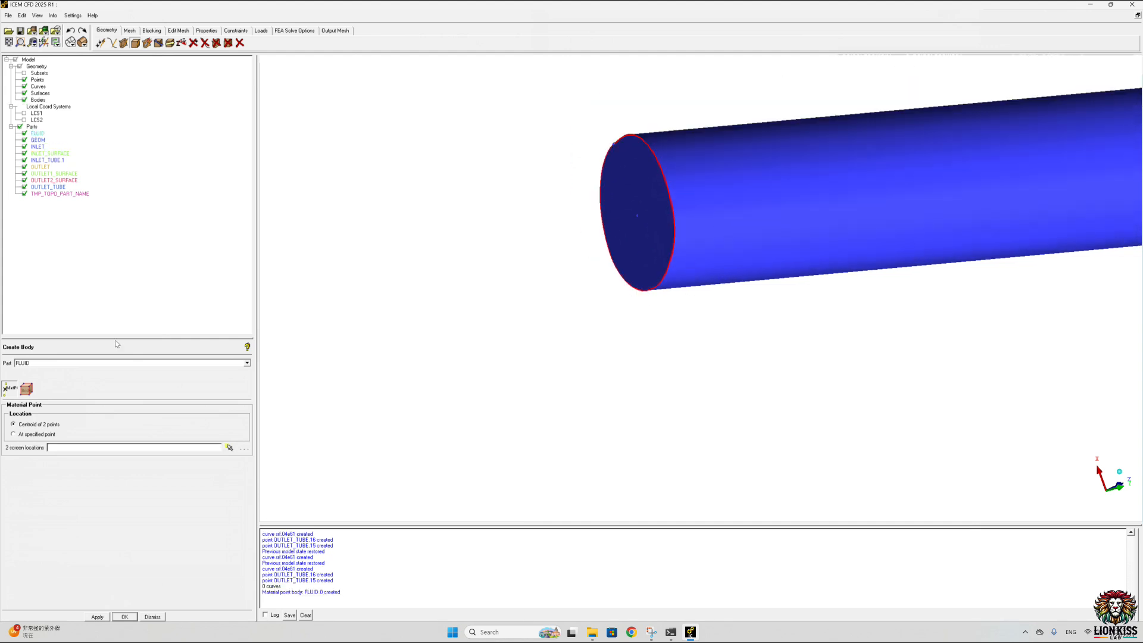
click(25, 194)
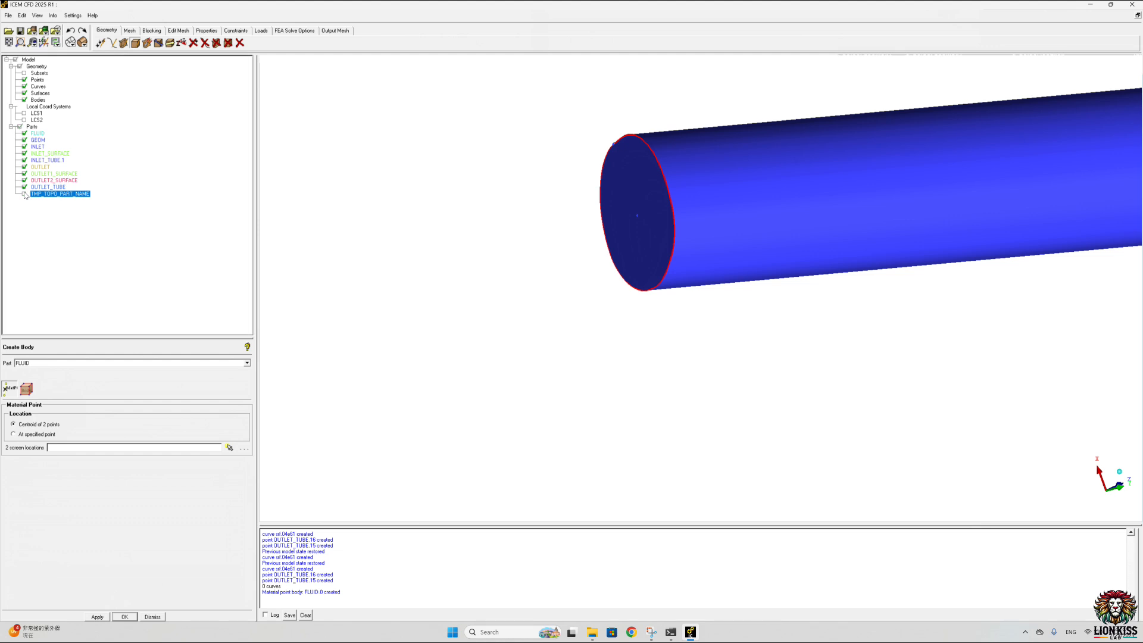
click(24, 193)
click(25, 161)
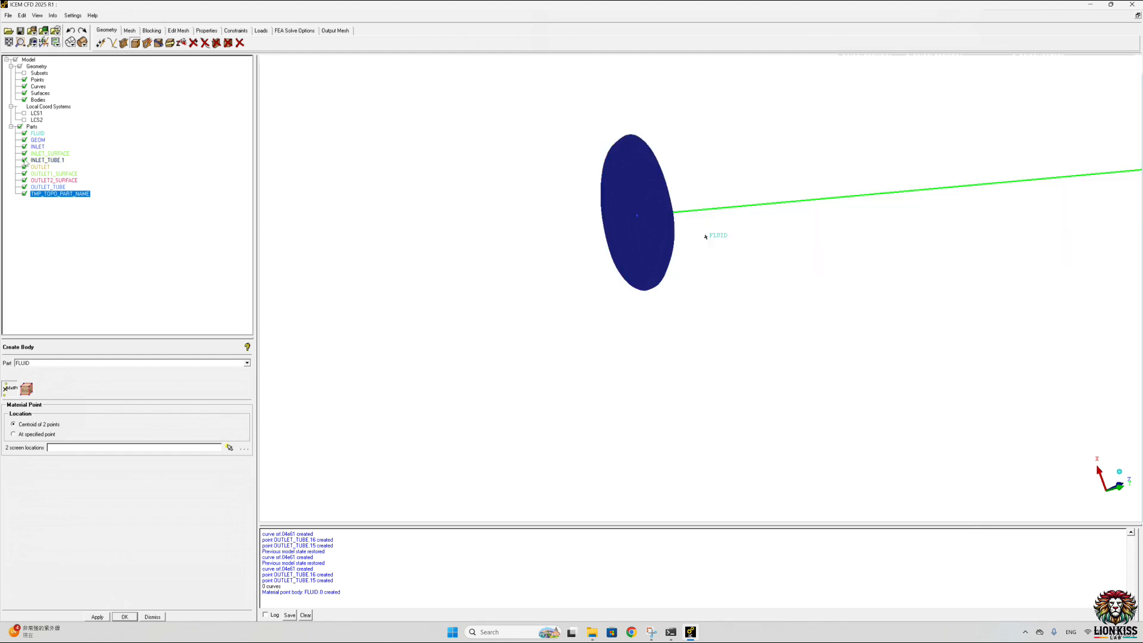
click(25, 160)
Step: With INLET_TUBE.1 hidden, add a second FLUID material point inside the vessel beside the inlet face, and show the tube again
scroll(594, 405, down, 2)
middle_drag(672, 381, 66, 490)
middle_drag(662, 218, 641, 223)
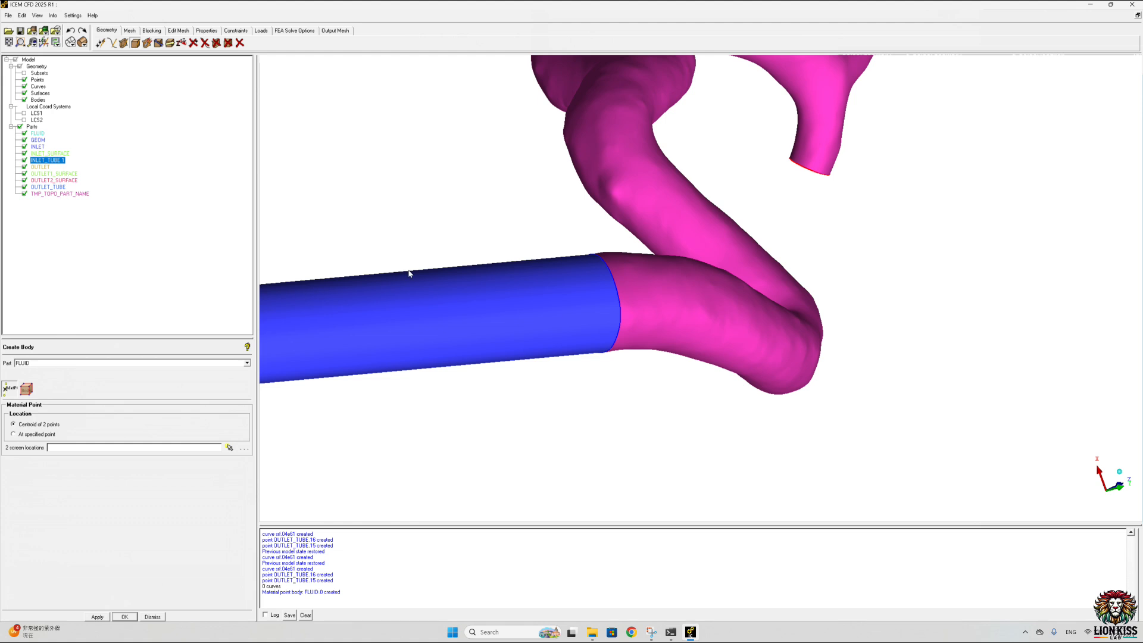
click(24, 160)
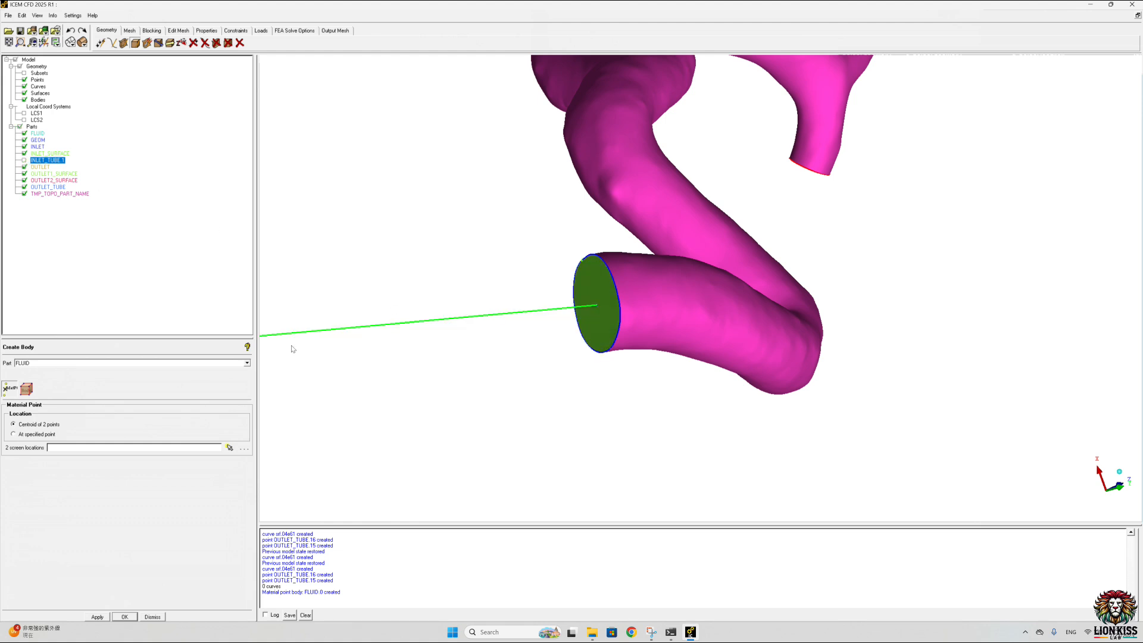
click(229, 448)
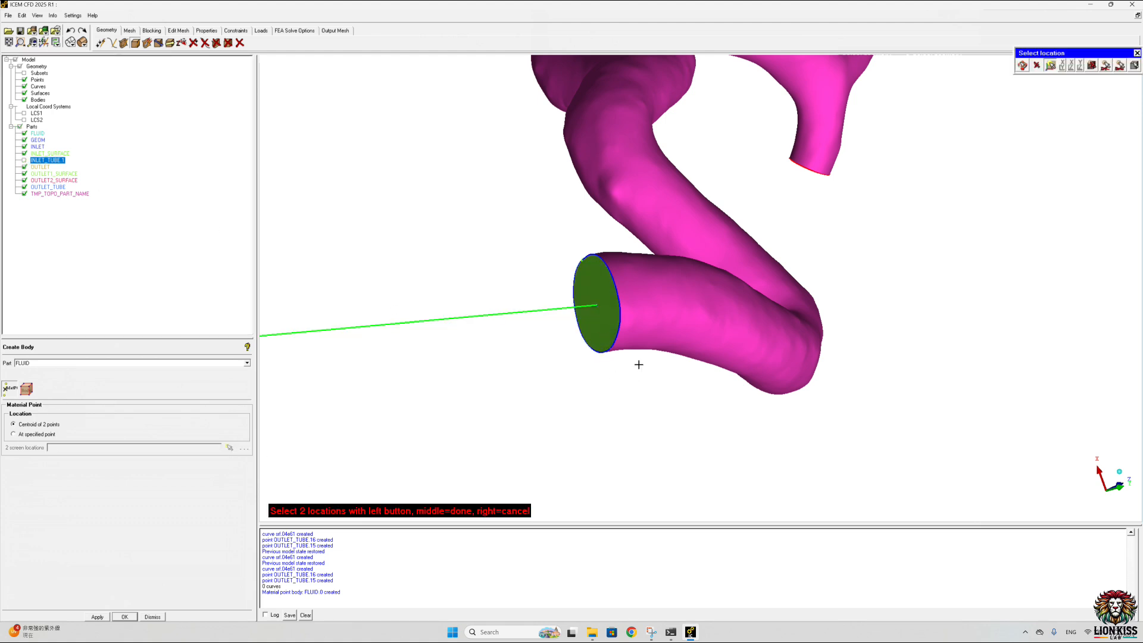
click(665, 294)
middle_click(668, 291)
scroll(668, 291, down, 1)
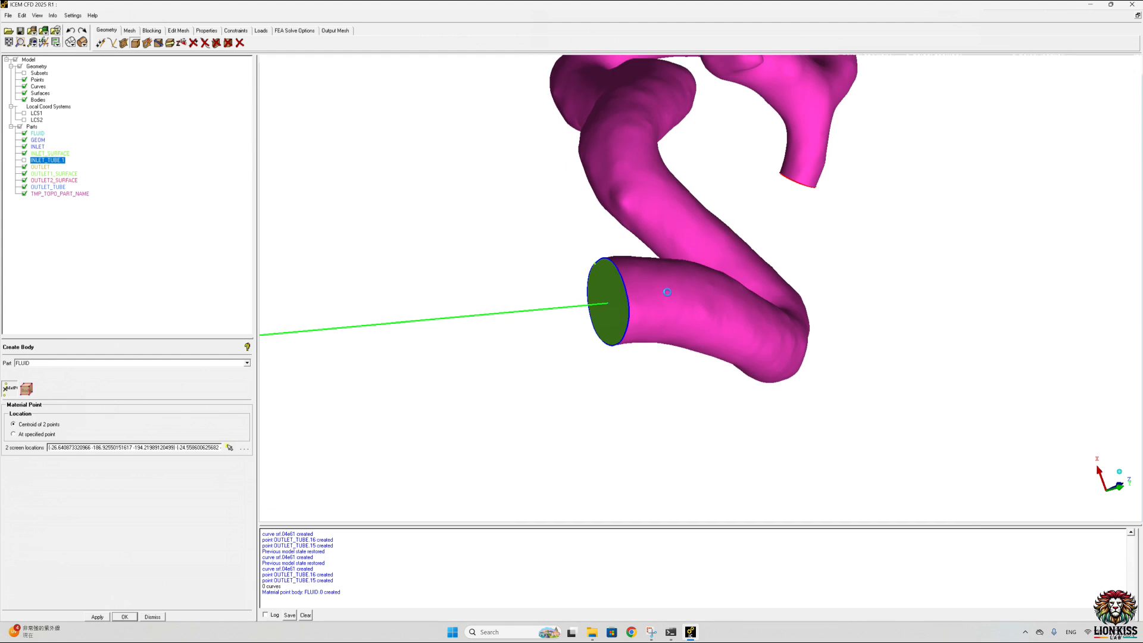
scroll(668, 291, up, 1)
click(25, 194)
click(25, 193)
click(24, 160)
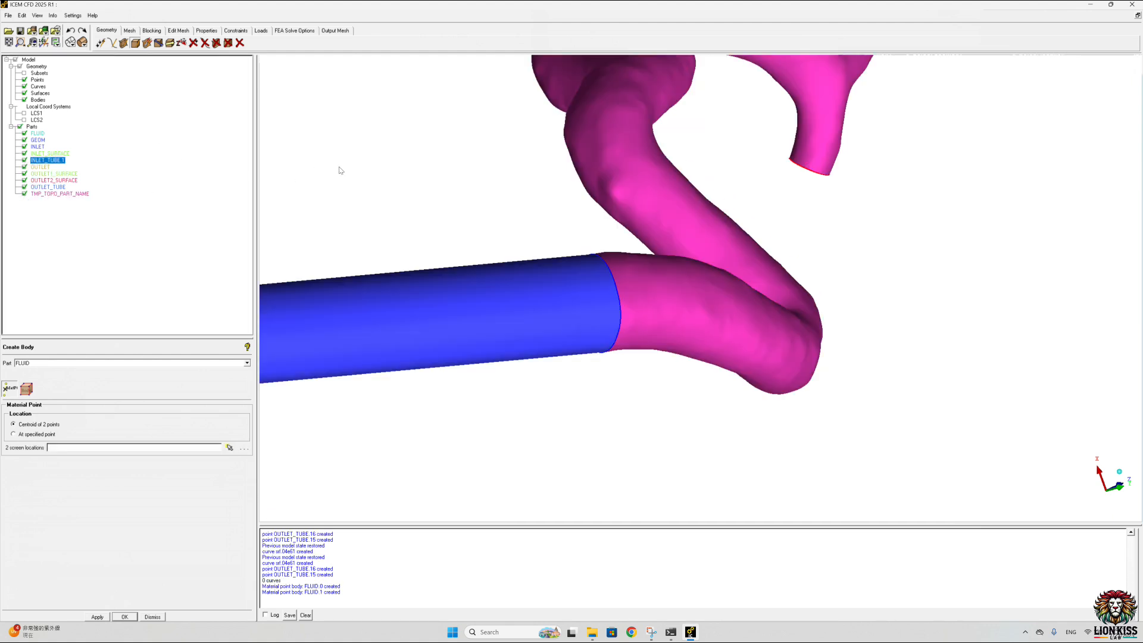
Step: Create a third FLUID material point midway between the outlet tube's end rim and its wall
scroll(837, 158, down, 5)
drag(587, 135, 845, 4)
drag(576, 187, 574, 568)
drag(516, 225, 540, 194)
scroll(539, 156, up, 4)
scroll(470, 97, up, 1)
middle_drag(470, 107, 569, 395)
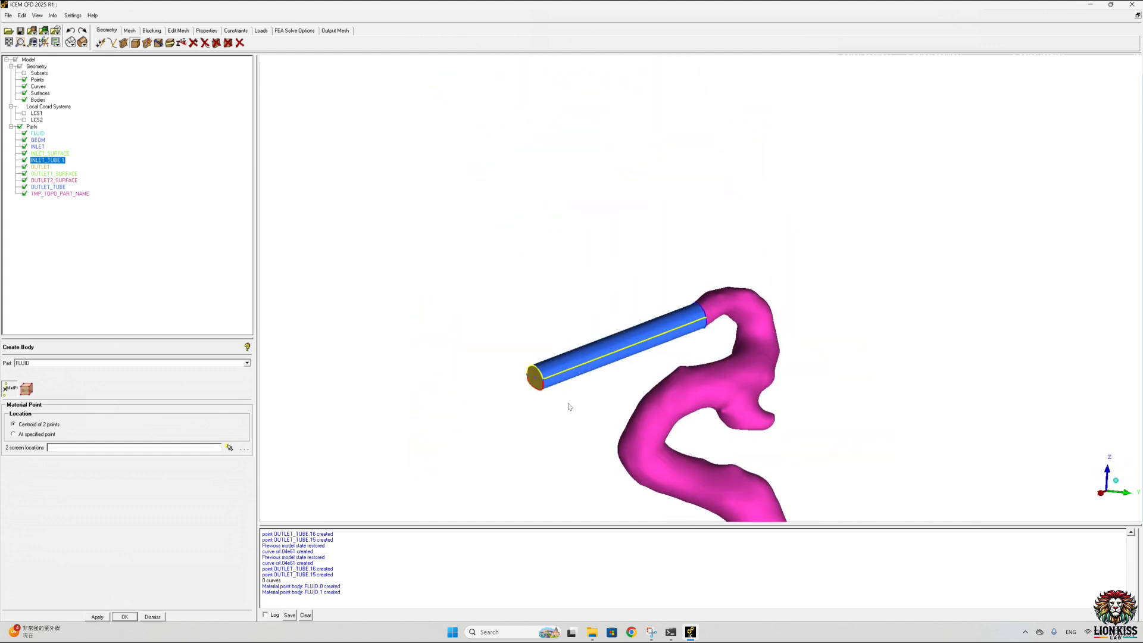
scroll(529, 393, up, 4)
middle_drag(455, 405, 544, 258)
scroll(540, 258, up, 2)
scroll(469, 280, up, 2)
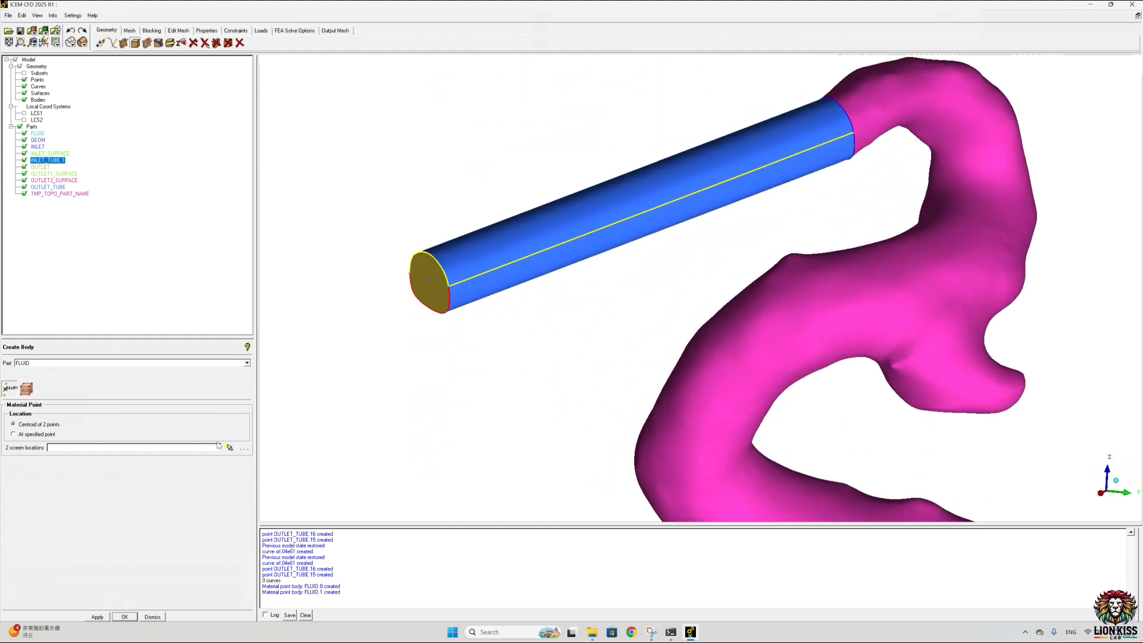
click(230, 448)
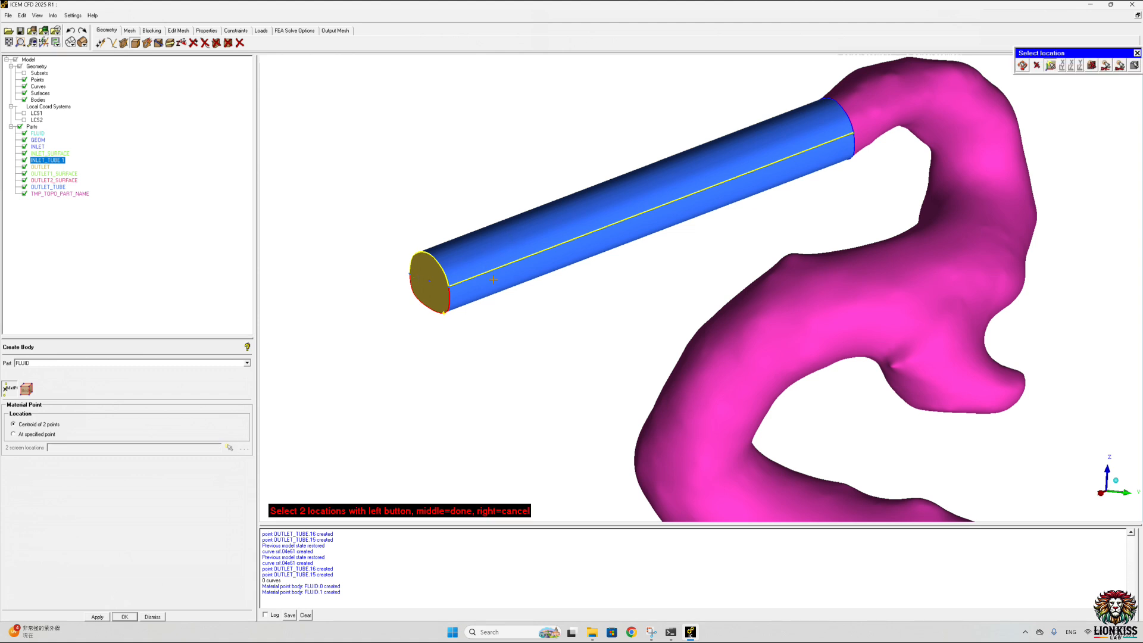
click(501, 278)
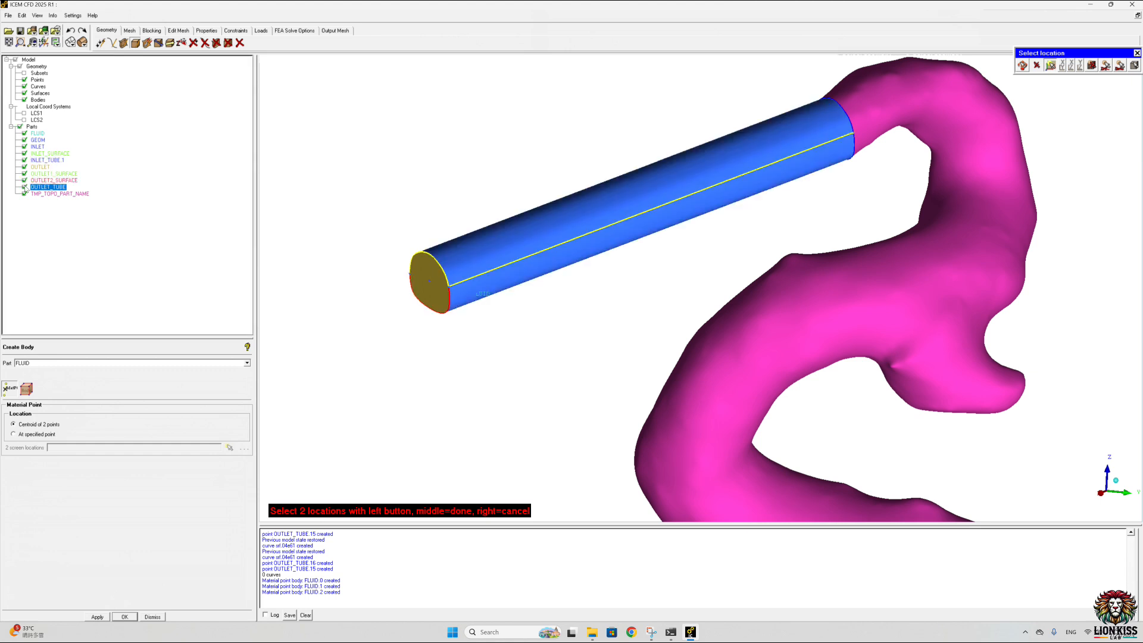
Step: Delete the GEOM part together with all of its geometry
right_click(38, 140)
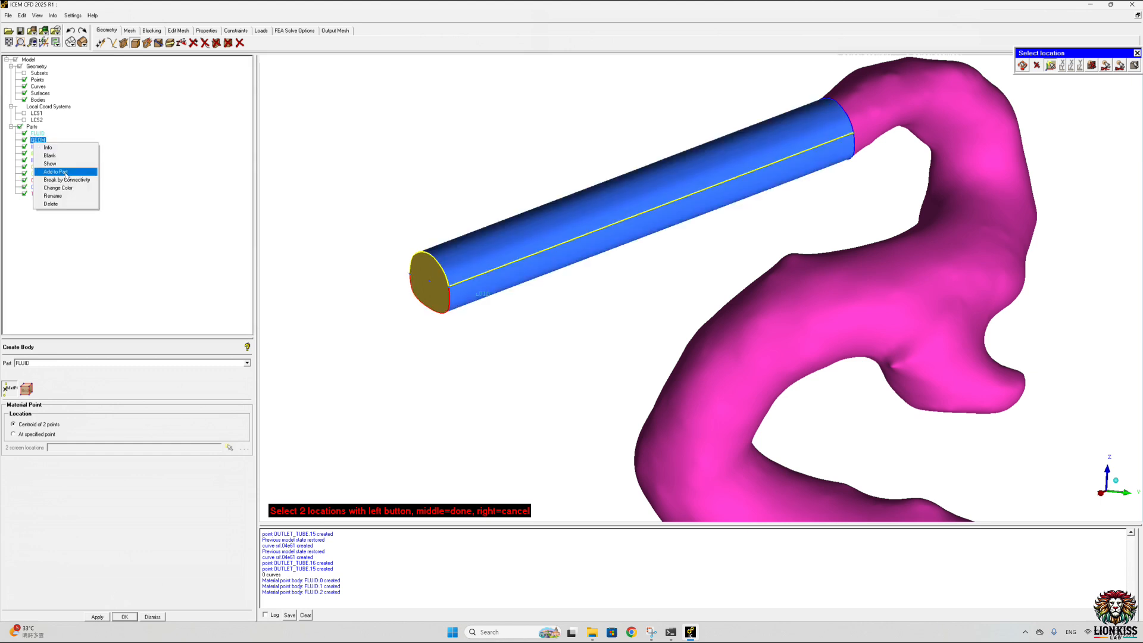
click(52, 204)
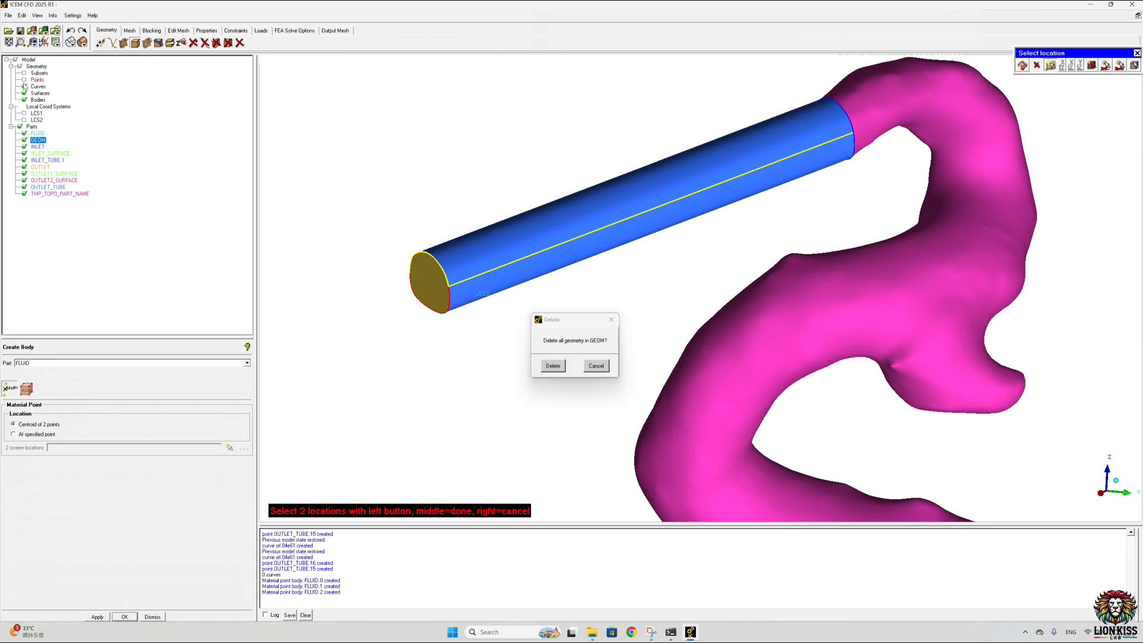
scroll(641, 330, down, 2)
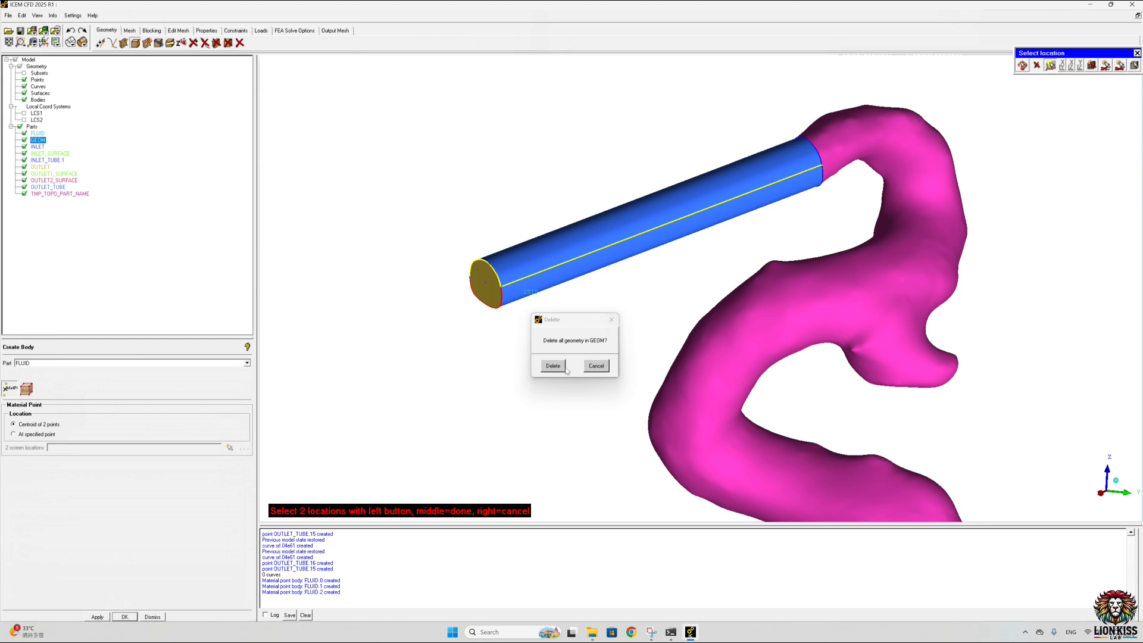
click(596, 365)
scroll(660, 328, down, 2)
middle_click(598, 324)
scroll(685, 336, down, 6)
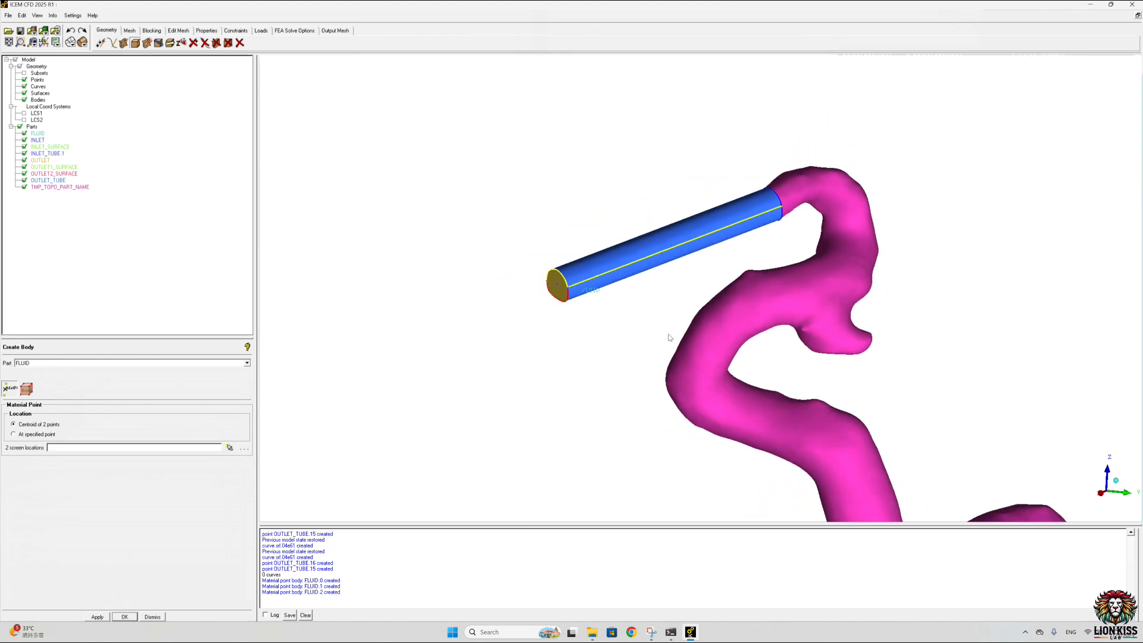
middle_drag(688, 335, 536, 187)
scroll(595, 234, down, 4)
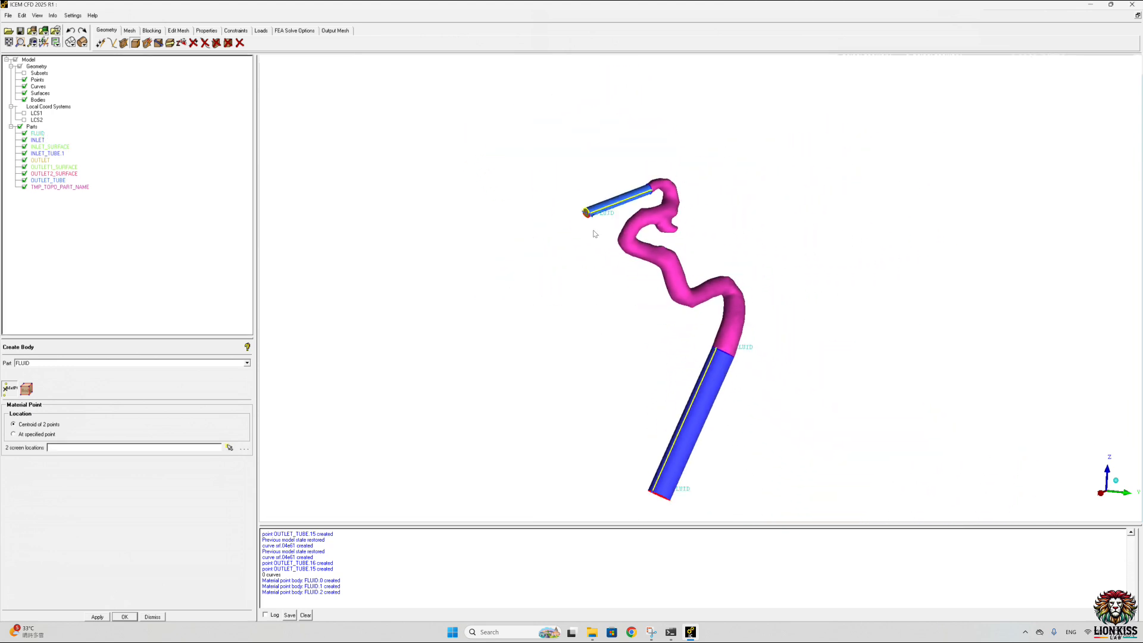
Step: Start saving the project under a new location and create a TUBE folder in Desktop\test2
click(8, 16)
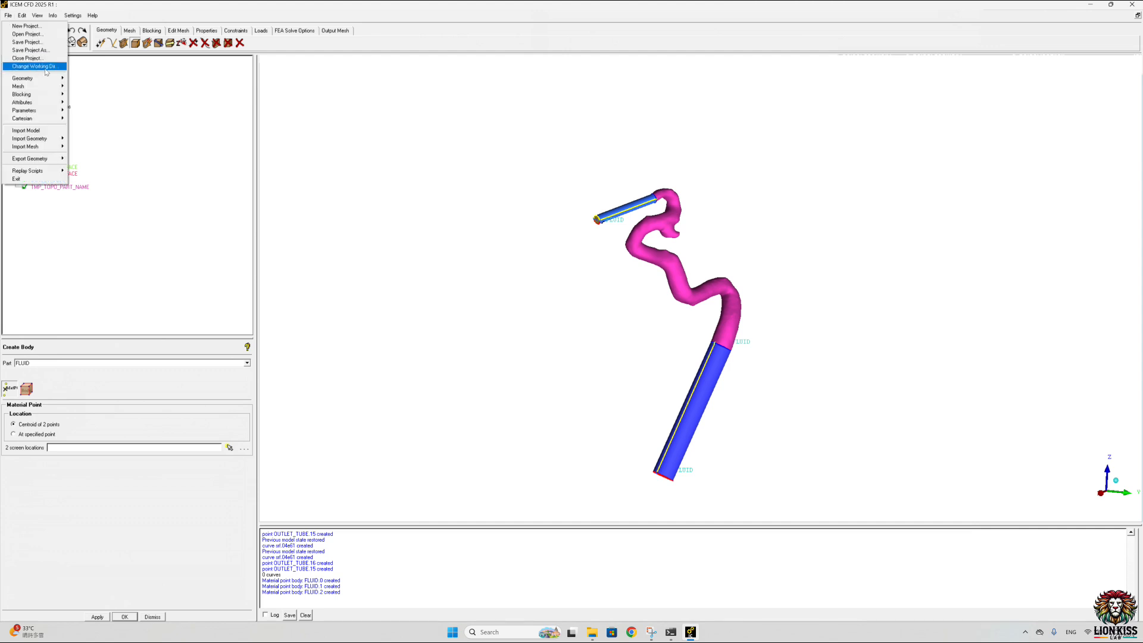
click(24, 52)
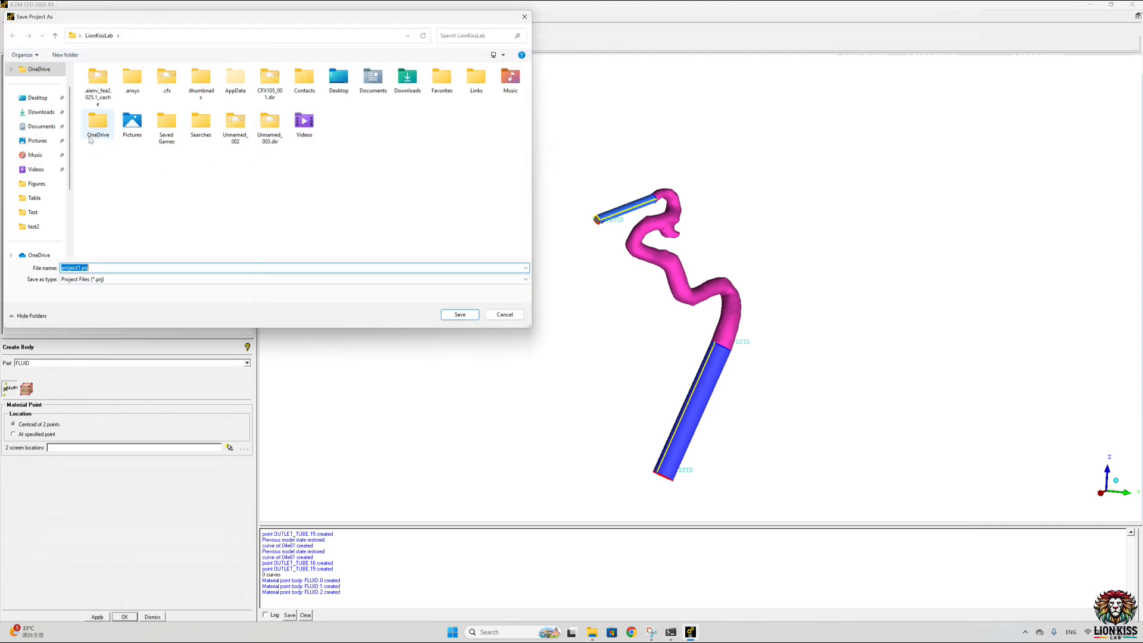
click(37, 98)
double_click(404, 202)
click(64, 54)
text(TUBE)
key(Return)
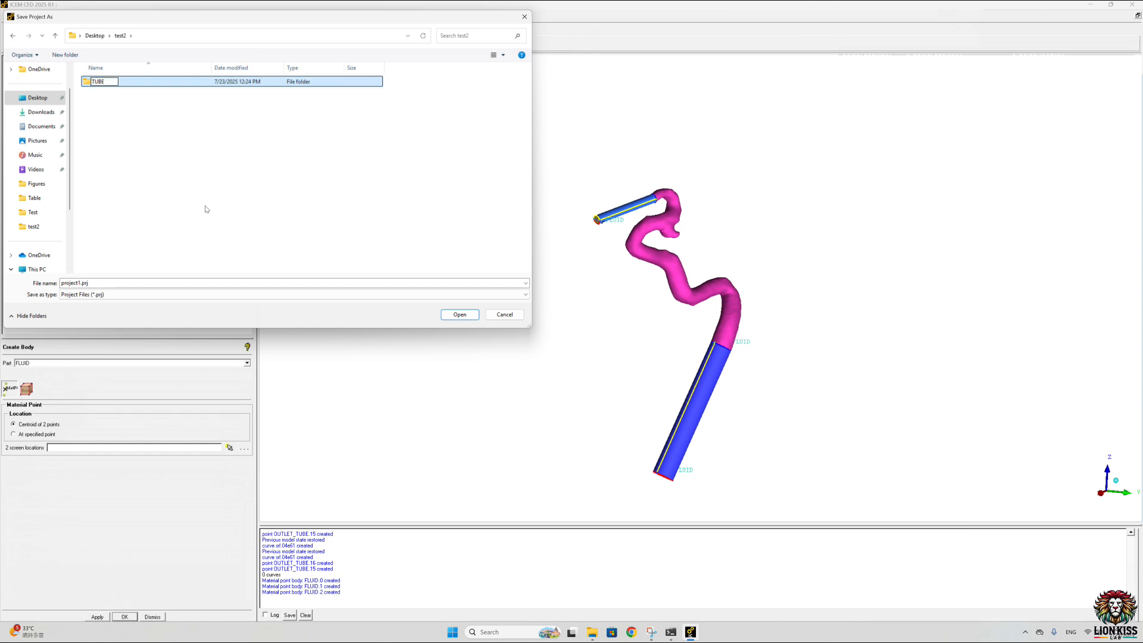
Step: Create two more folders named MESH and CFX in Desktop\test2
click(170, 210)
click(65, 55)
text(M)
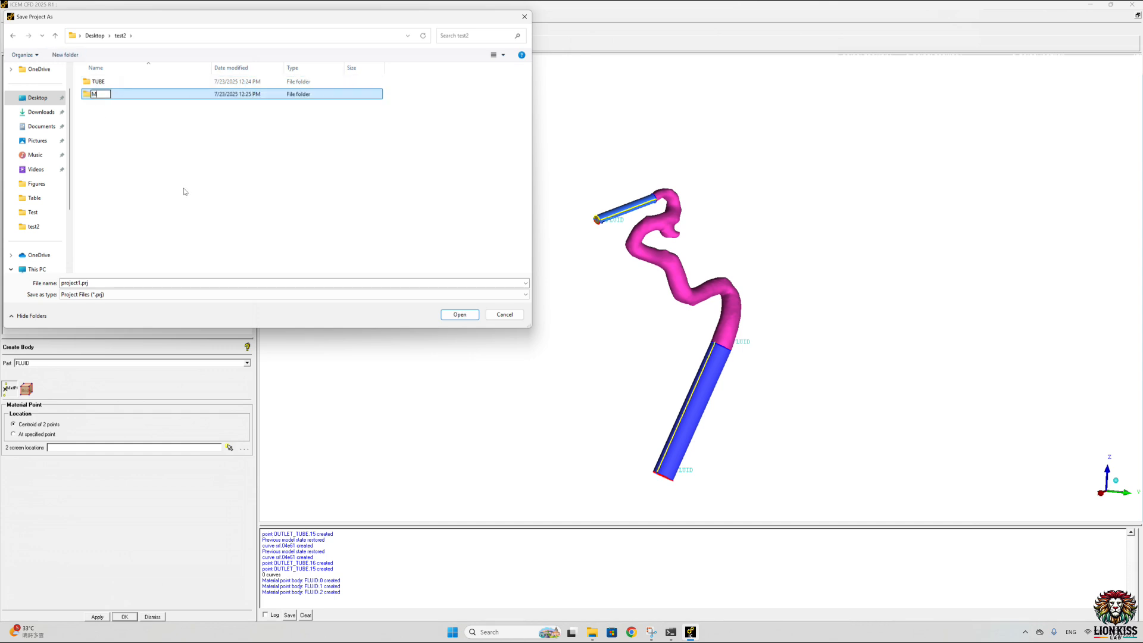
text(ESH)
key(Return)
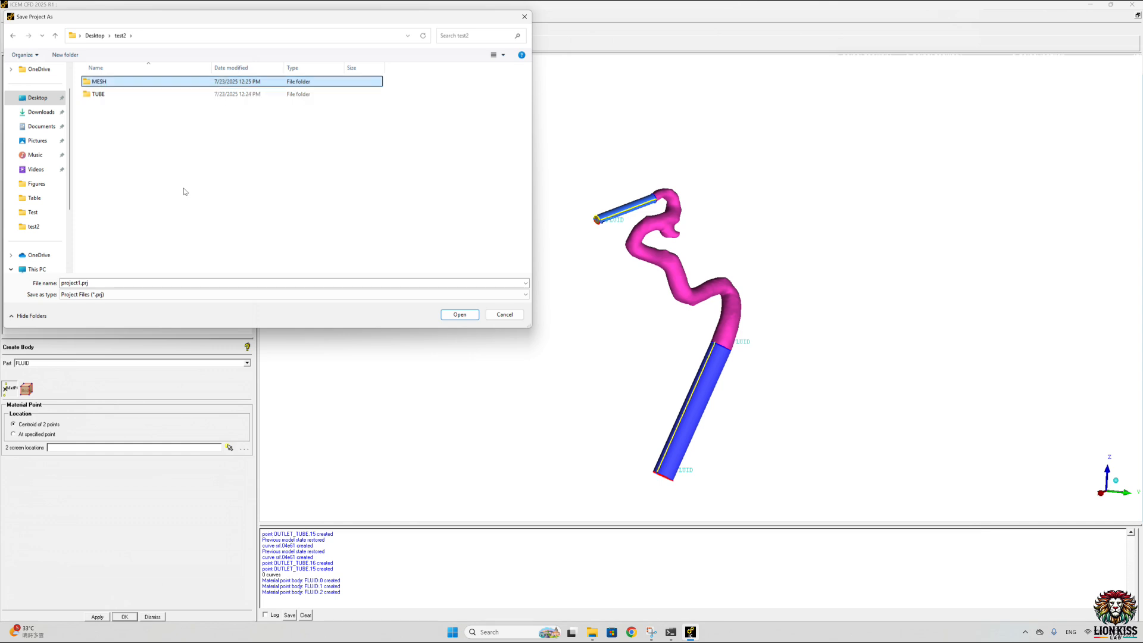
click(65, 54)
text(CFX)
key(Return)
click(177, 161)
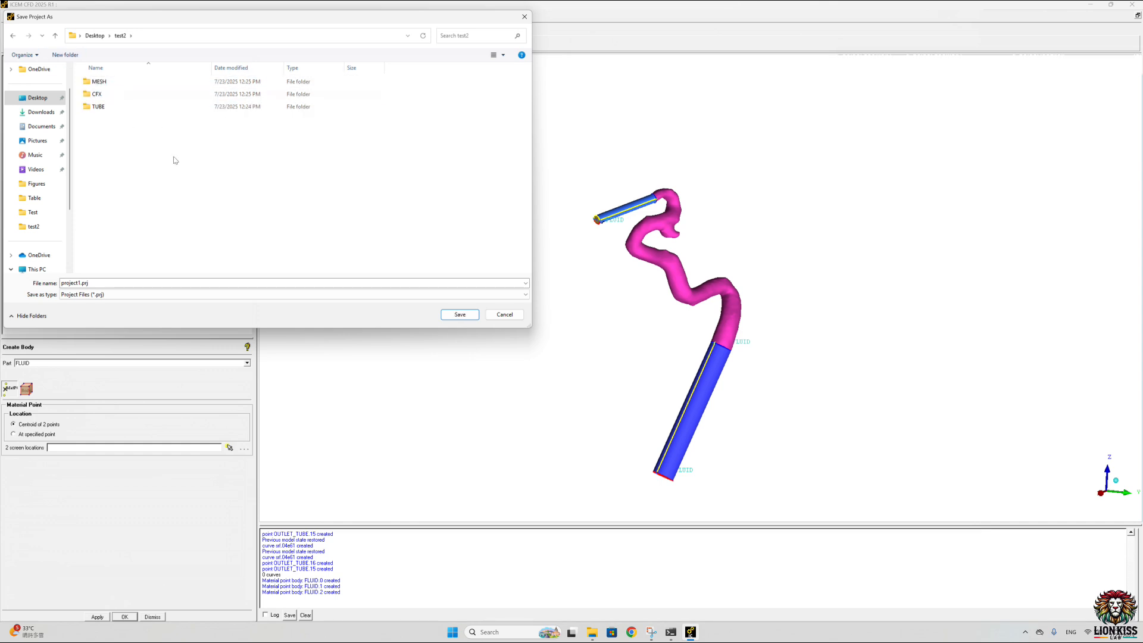
Step: Save the project as project1.prj in the TUBE folder
click(108, 109)
double_click(108, 109)
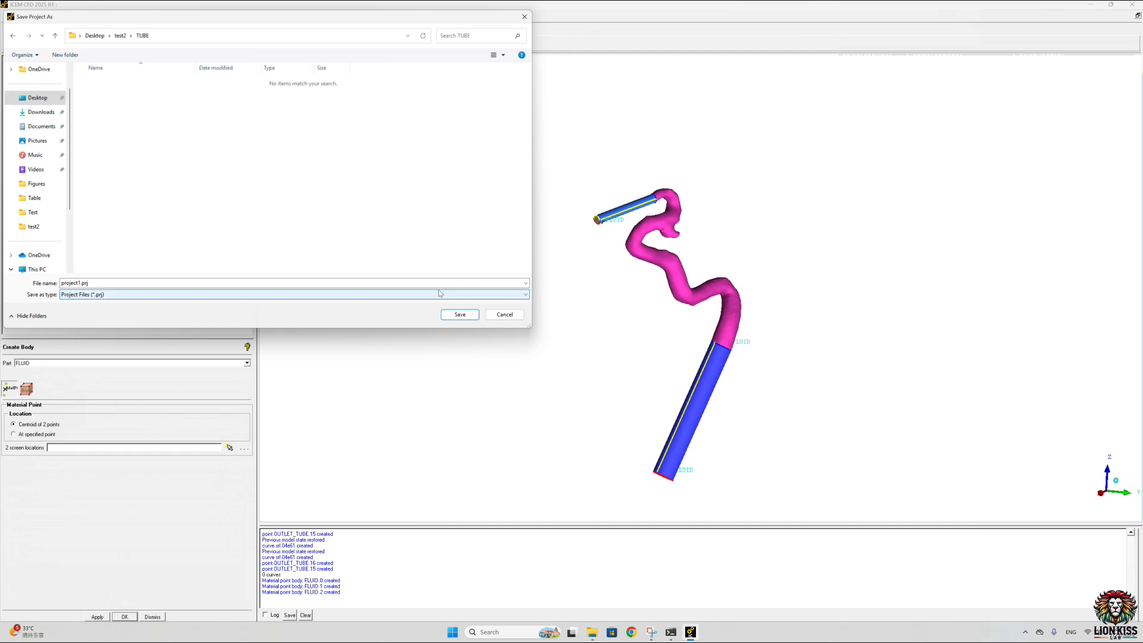
click(458, 314)
Step: Save another copy of the project as project1.prj in the MESH folder
click(9, 16)
click(26, 67)
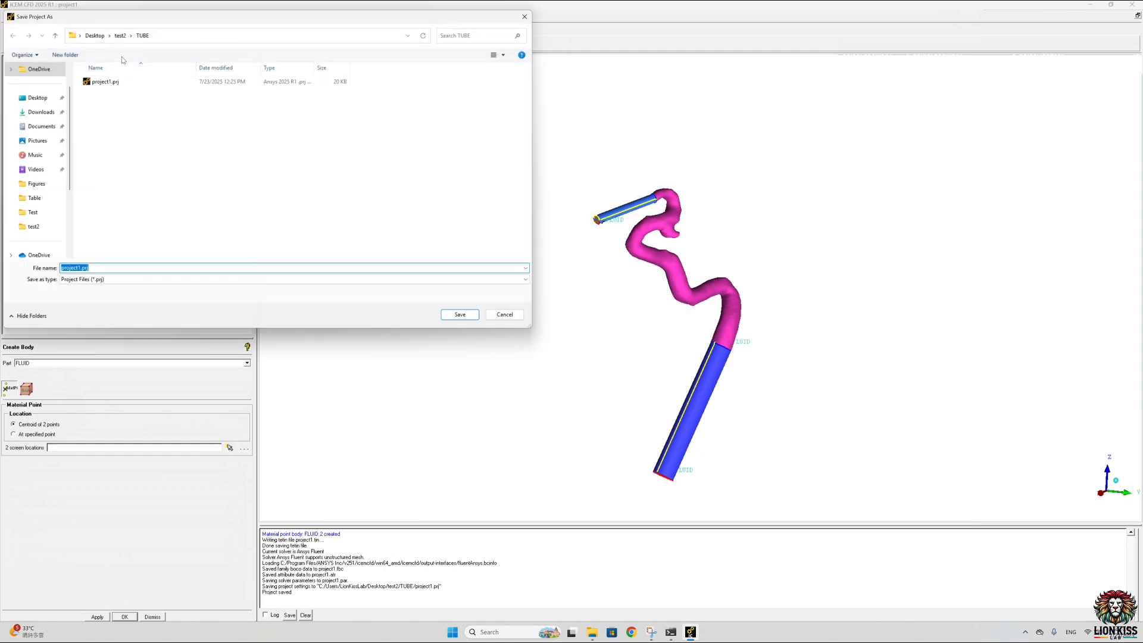
click(55, 35)
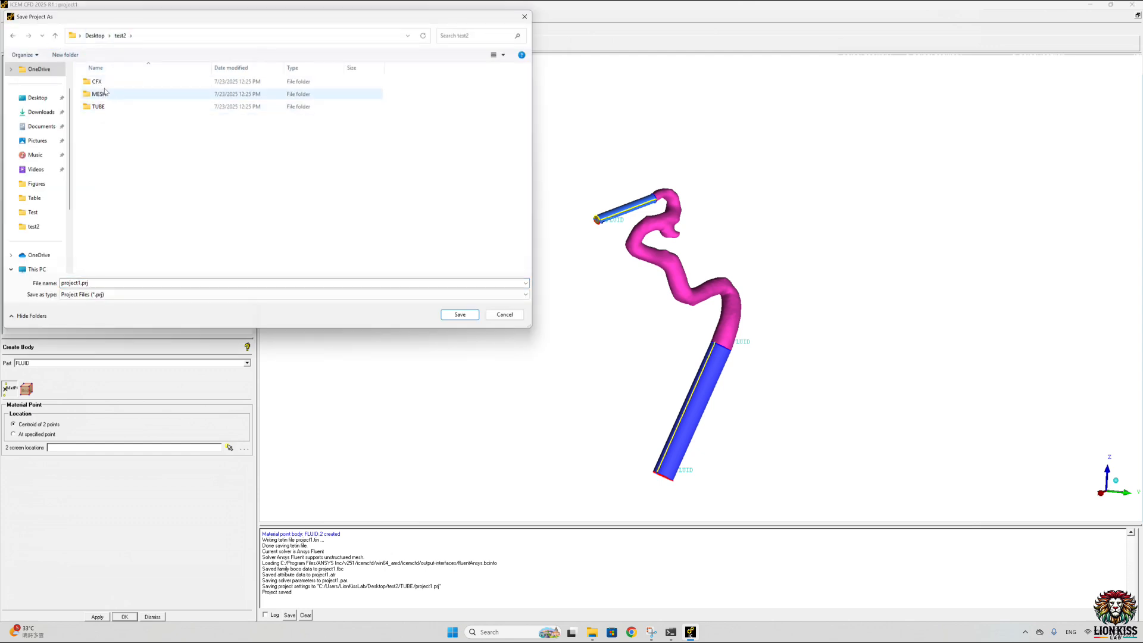
double_click(102, 94)
click(457, 314)
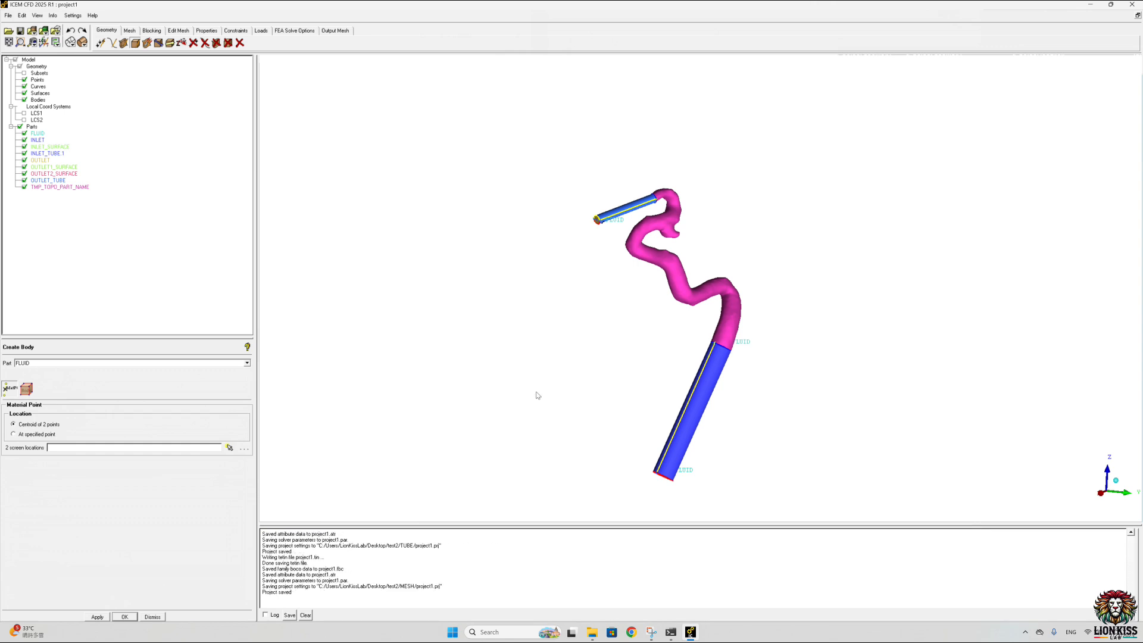
Step: Define the global mesh size with max element 0.3 and curvature/proximity refinement enabled, min size limit 0.2 and refinement 30
drag(538, 395, 618, 237)
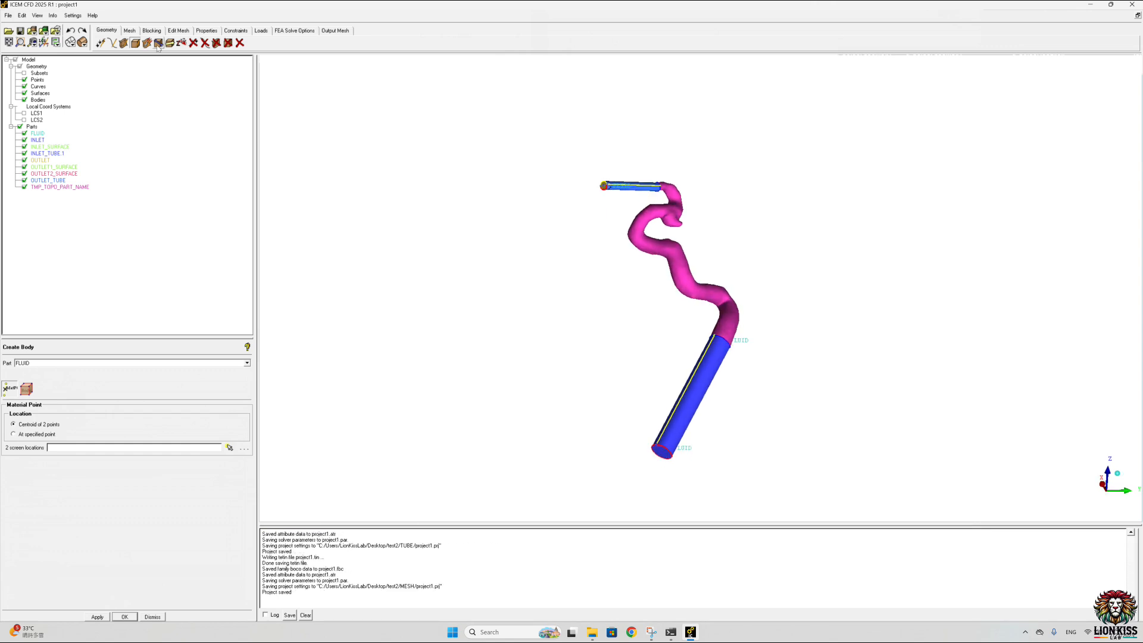
click(129, 32)
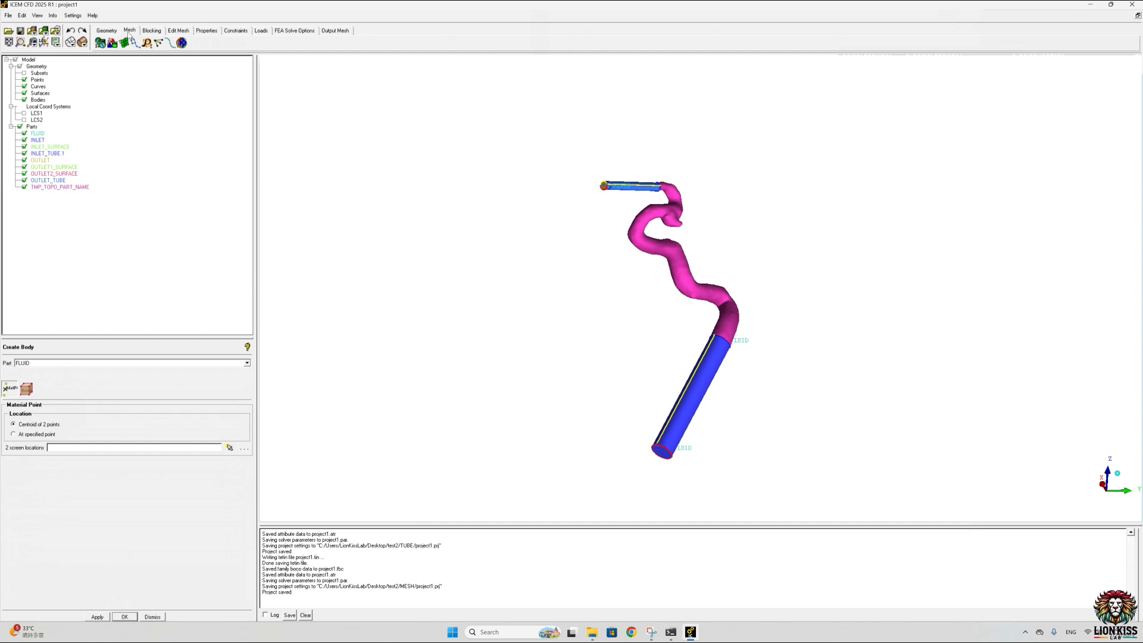
click(101, 42)
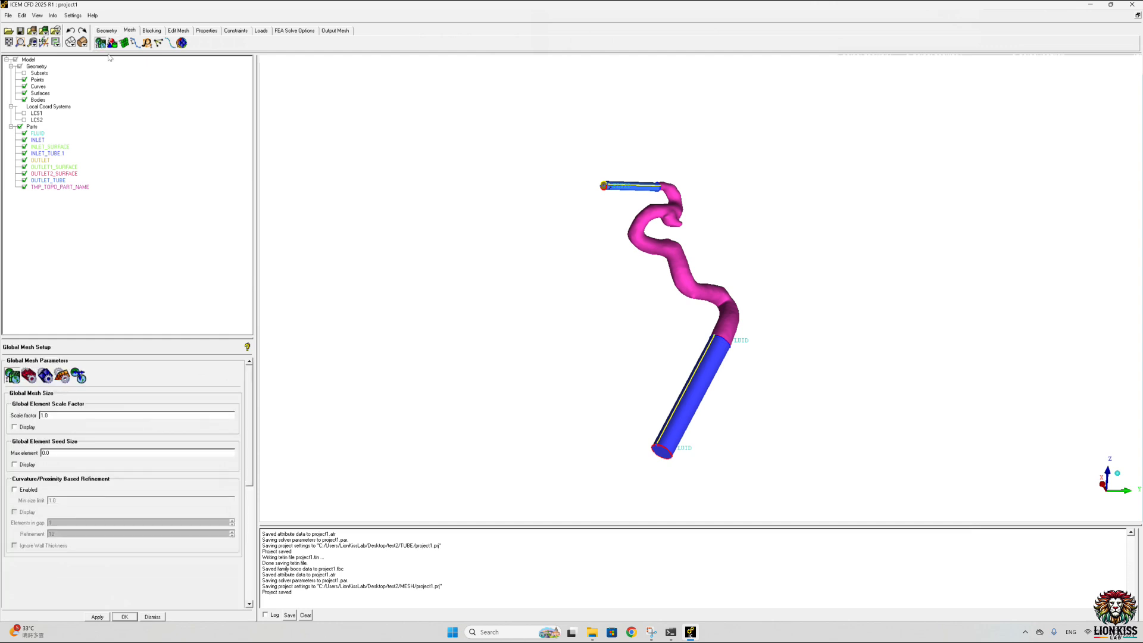
drag(65, 455, 37, 456)
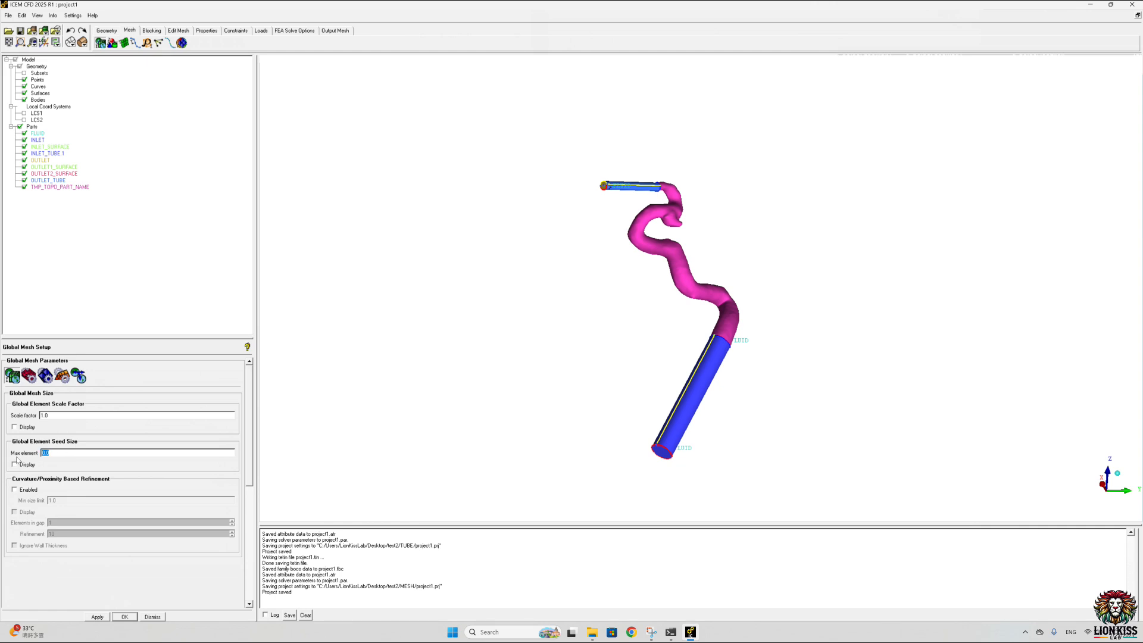
text(0)
click(14, 489)
double_click(61, 534)
text(30)
double_click(66, 502)
text(0.)
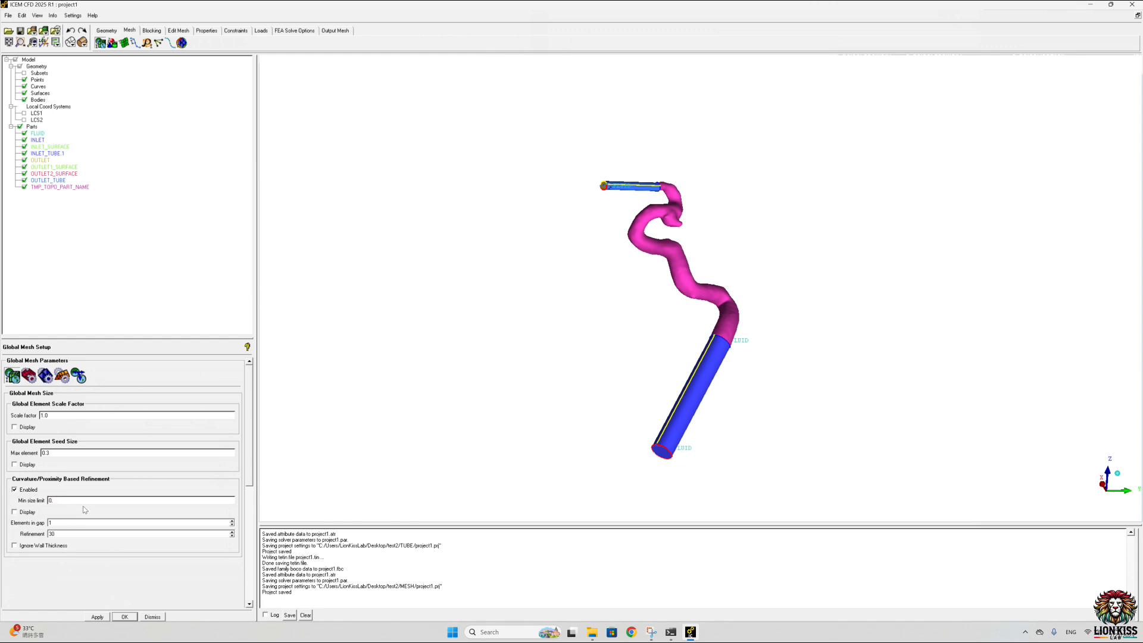
click(98, 617)
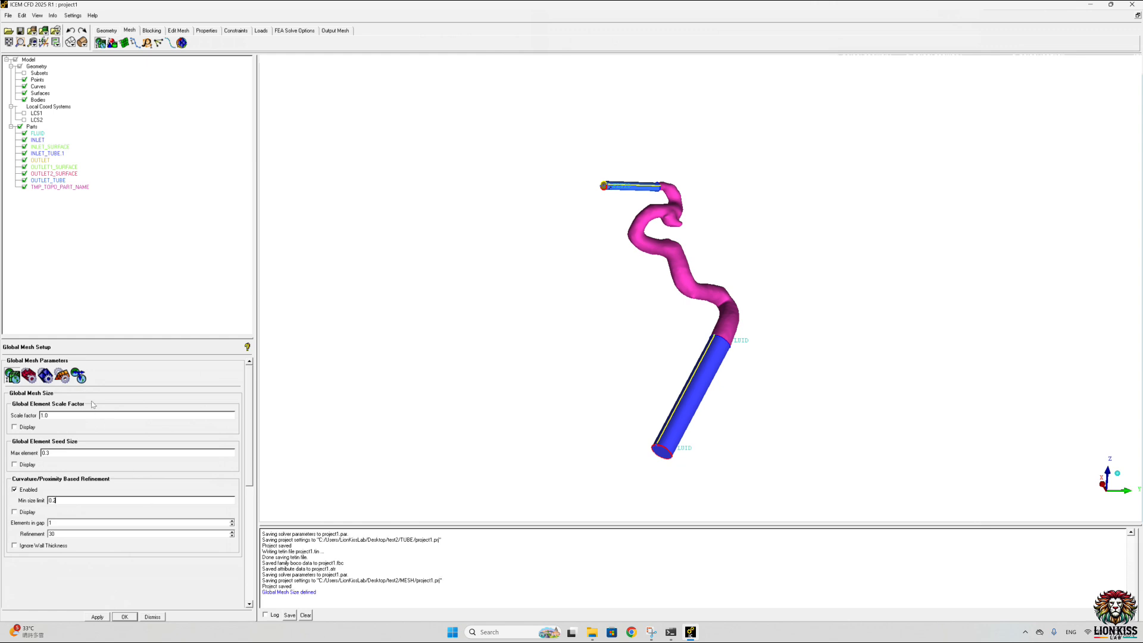
Step: Define the global prism meshing parameters with initial height 0.0564 and triangle quality type laplace
click(61, 376)
drag(57, 419, 16, 419)
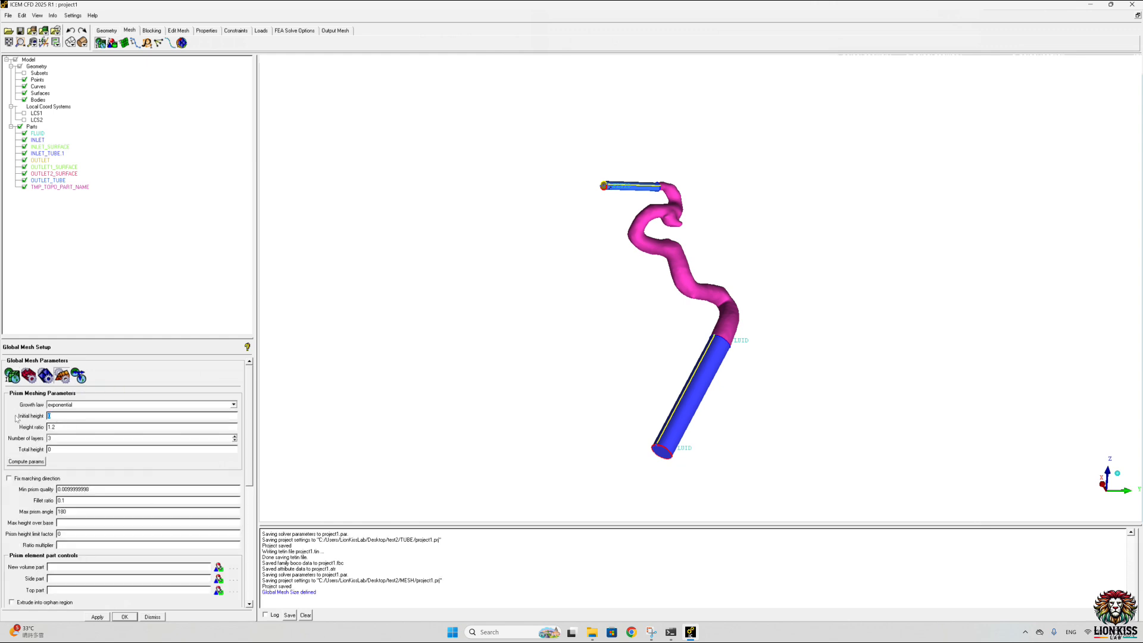
text(0.0564)
drag(252, 473, 254, 533)
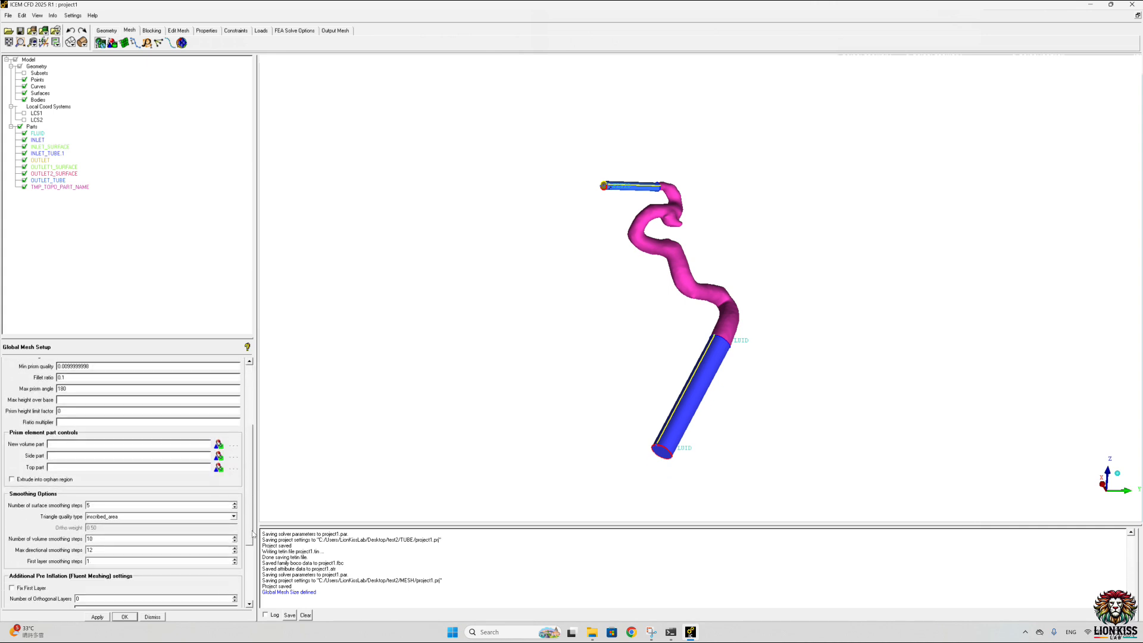
click(226, 516)
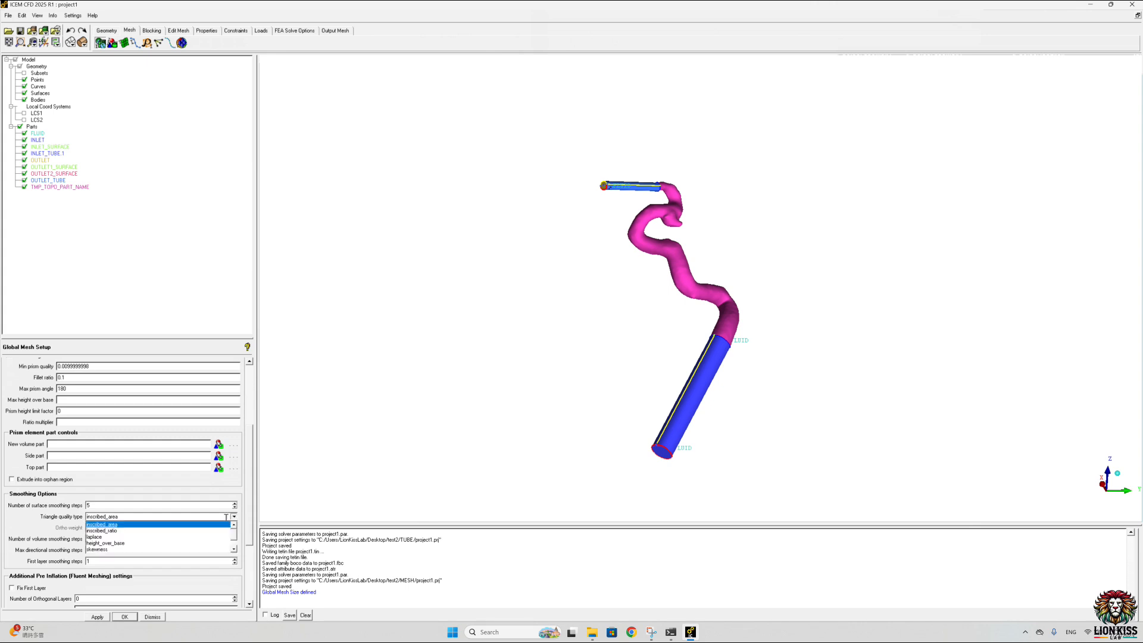
click(94, 537)
click(123, 617)
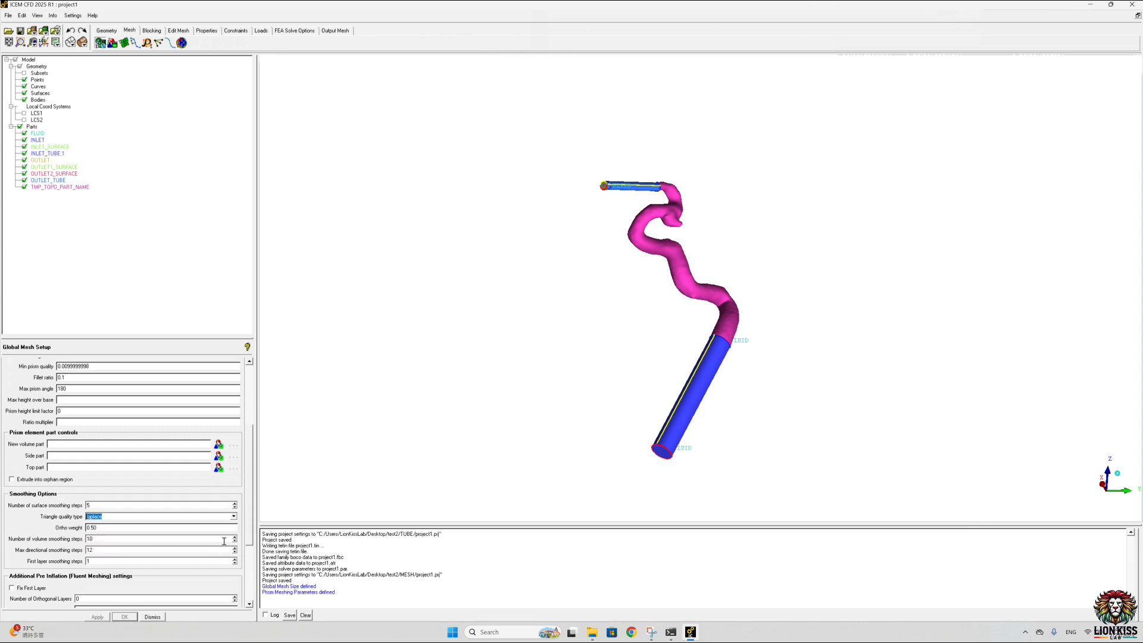
scroll(232, 506, up, 5)
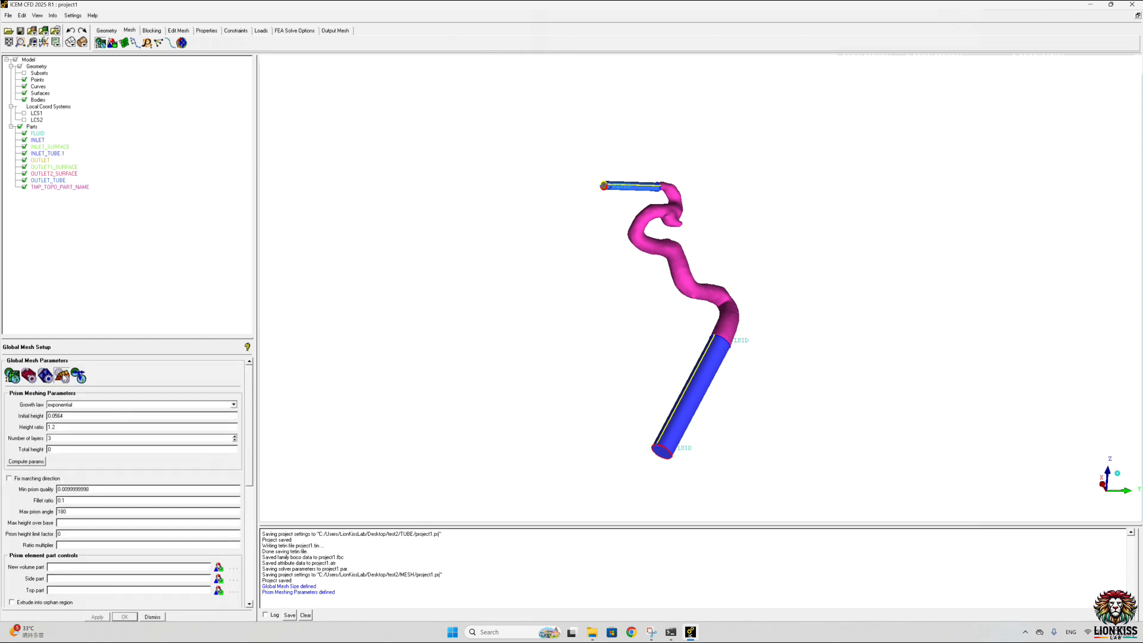
Step: Apply the Tetra/Mixed volume meshing parameters with the Robust (Octree) mesh method
click(46, 377)
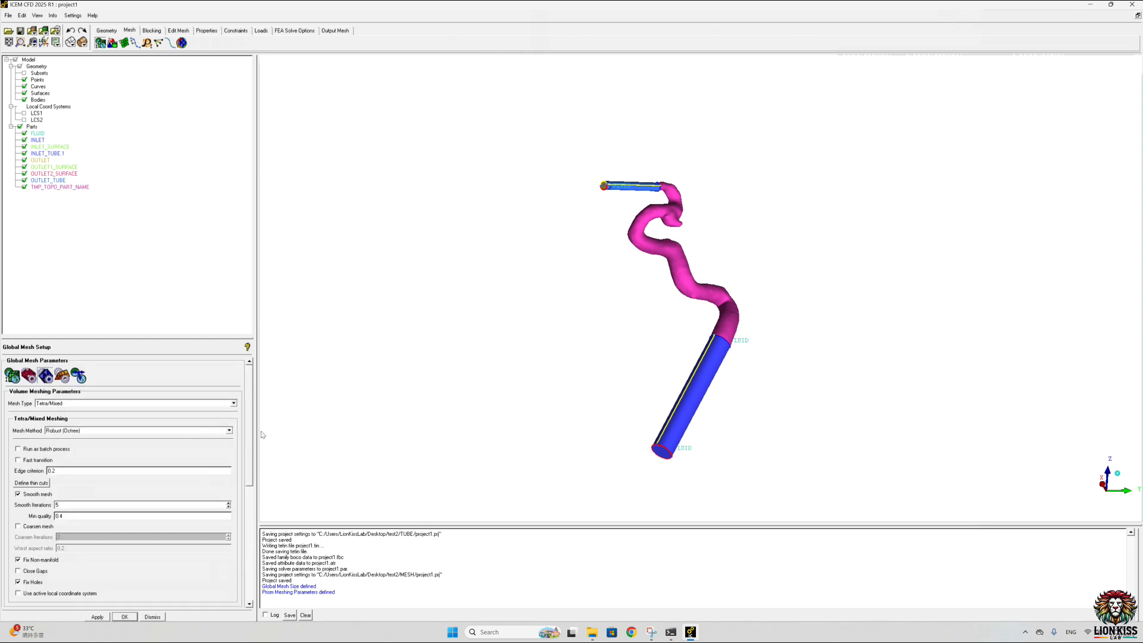
click(230, 431)
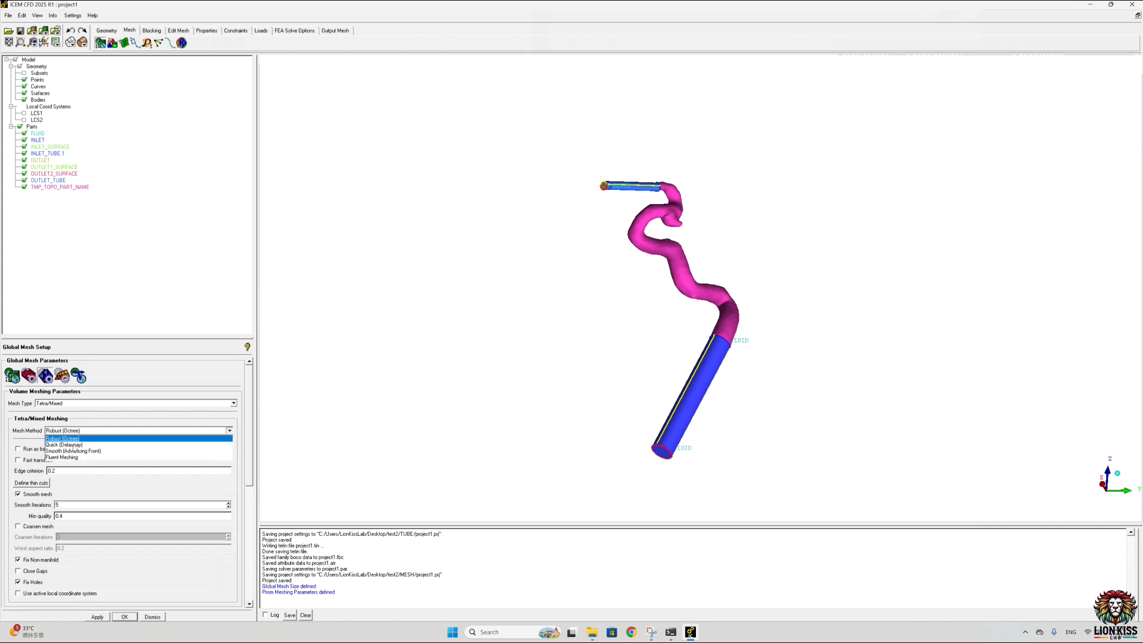
click(231, 426)
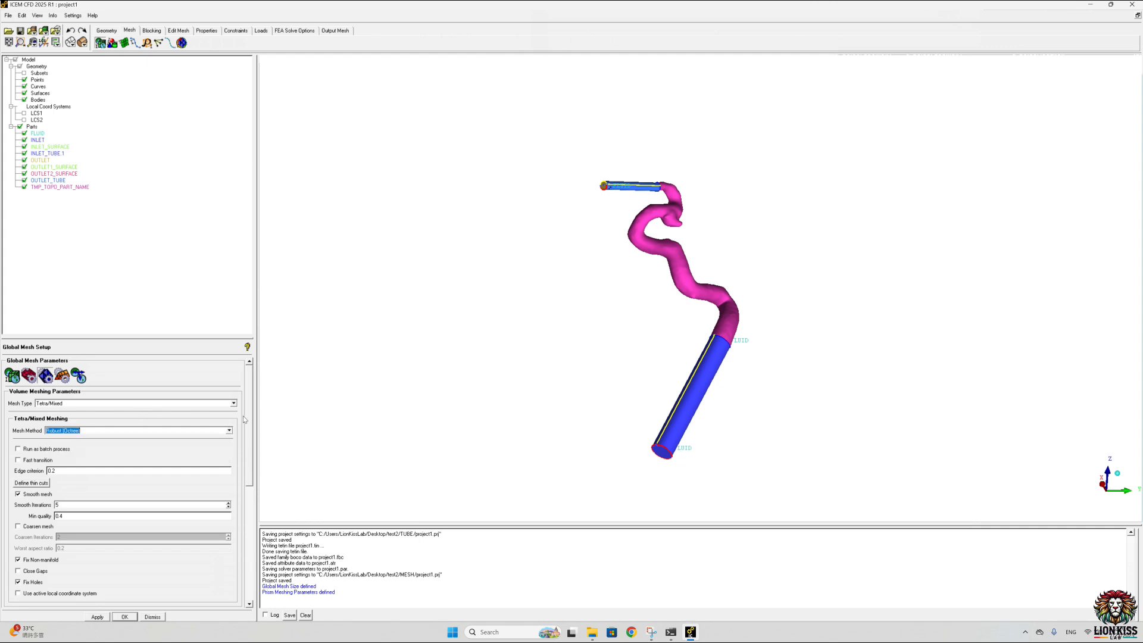
click(98, 618)
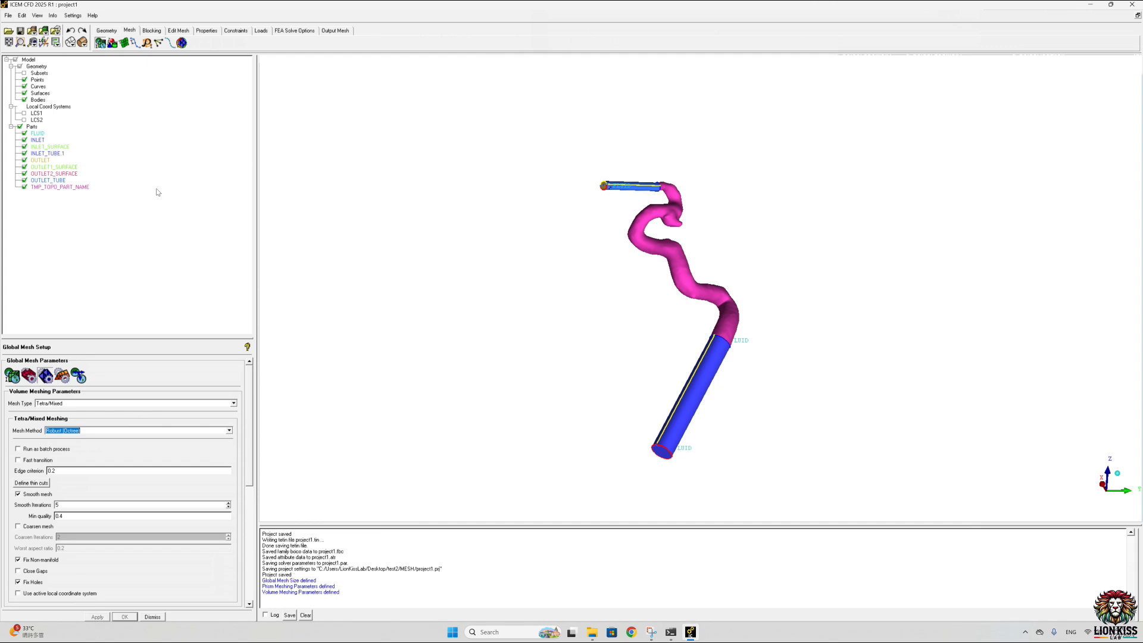
Step: Enable prism layers for the OUTLET_TUBE, TMP_TOPO_PART_NAME and INLET_TUBE.1 parts in the part mesh setup
click(113, 43)
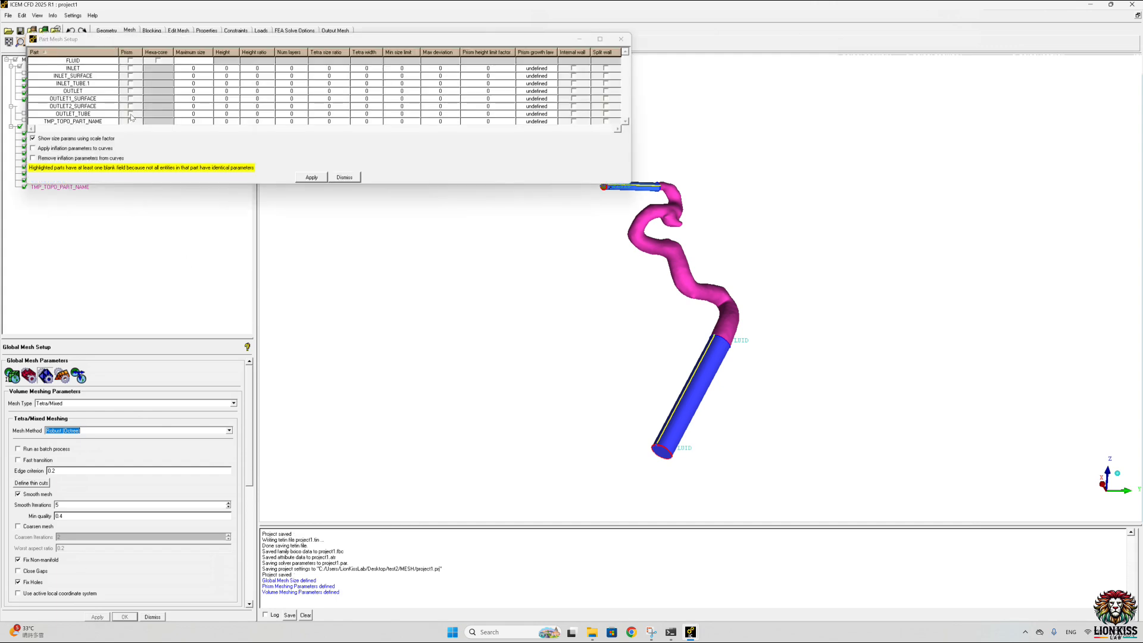
click(130, 113)
click(130, 122)
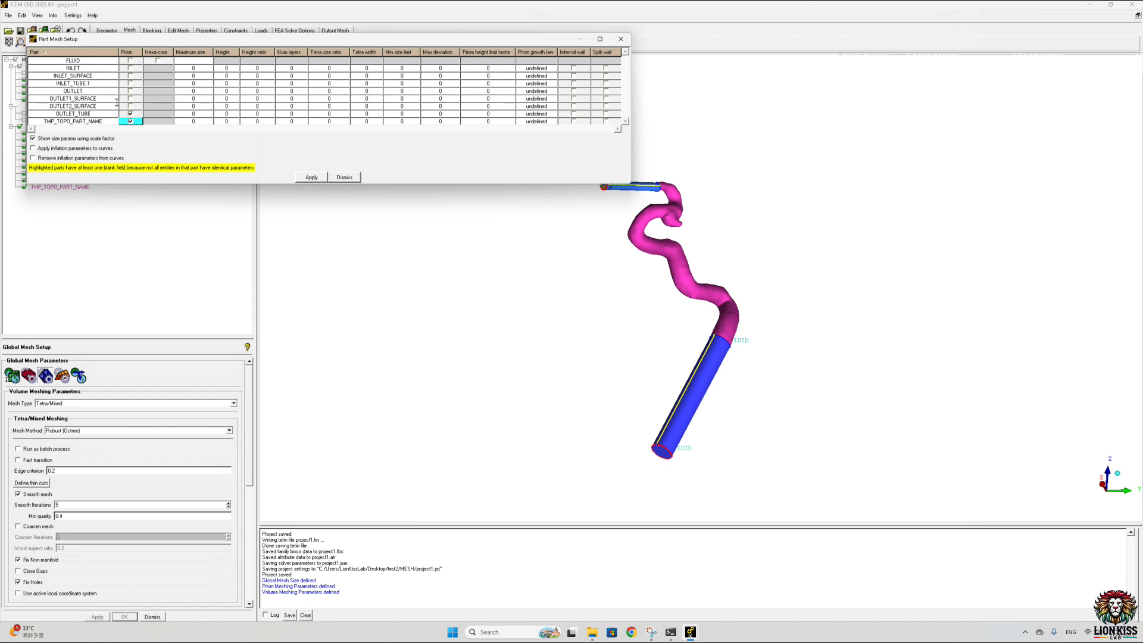
click(131, 84)
Step: Set the maximum size of OUTLET_TUBE and INLET_TUBE.1 to 0.7 and apply the part mesh setup
click(206, 112)
text(0.5)
key(BackSpace)
key(BackSpace)
key(BackSpace)
key(BackSpace)
text(0.7)
click(208, 82)
text(.7)
click(306, 176)
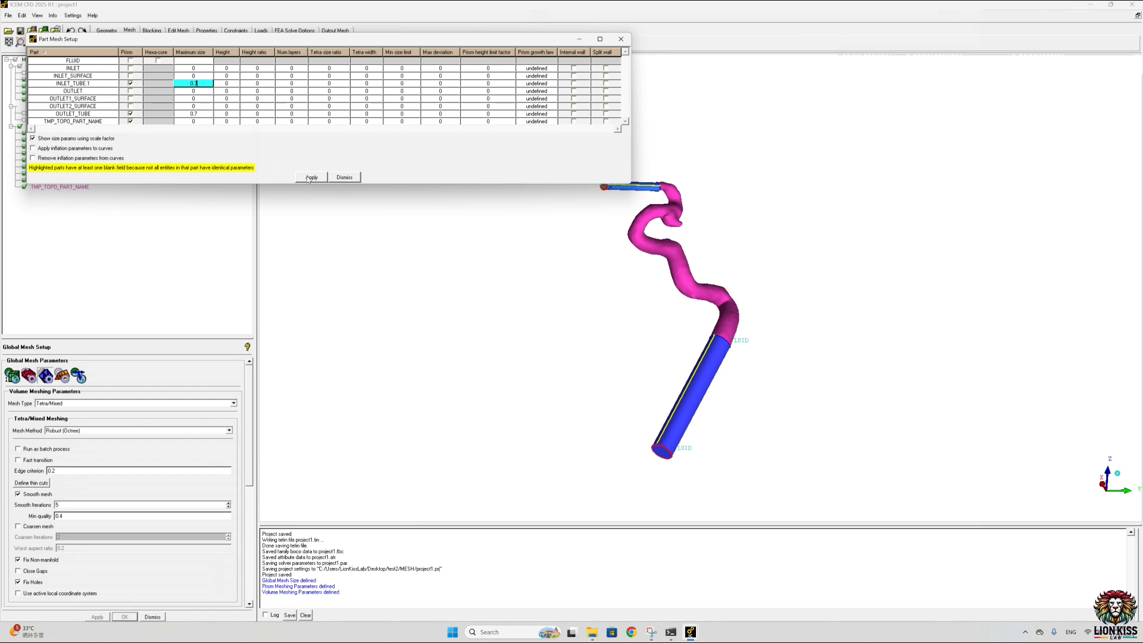
click(344, 177)
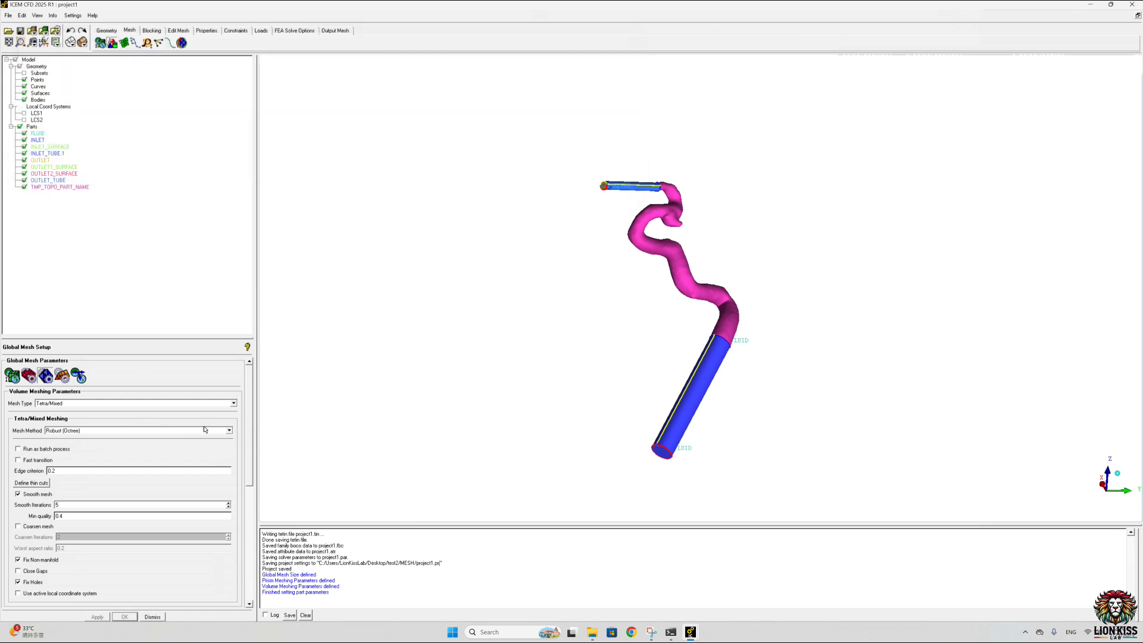
Step: Compute the Tetra/Mixed volume mesh with the Robust (Octree) method and prism layers for all geometry
click(61, 375)
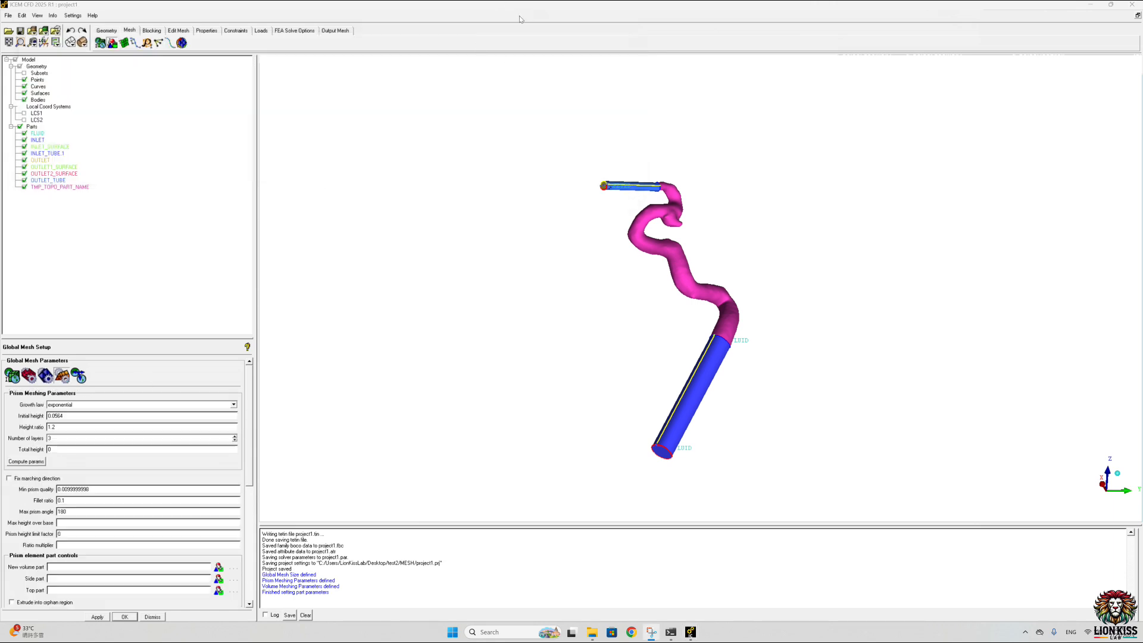
click(181, 43)
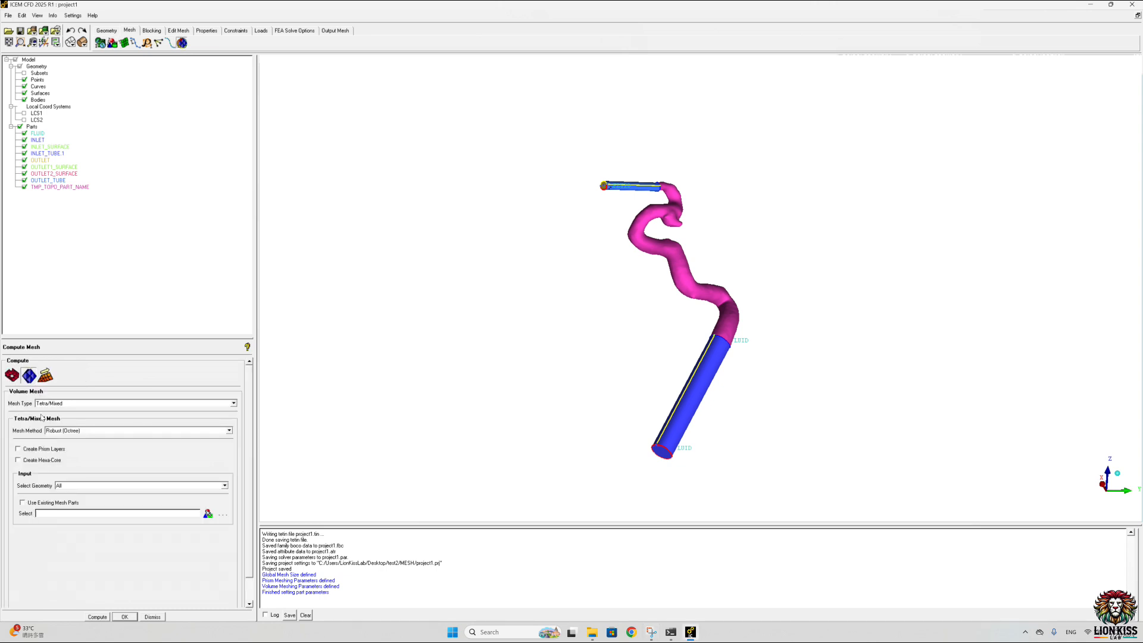
click(19, 449)
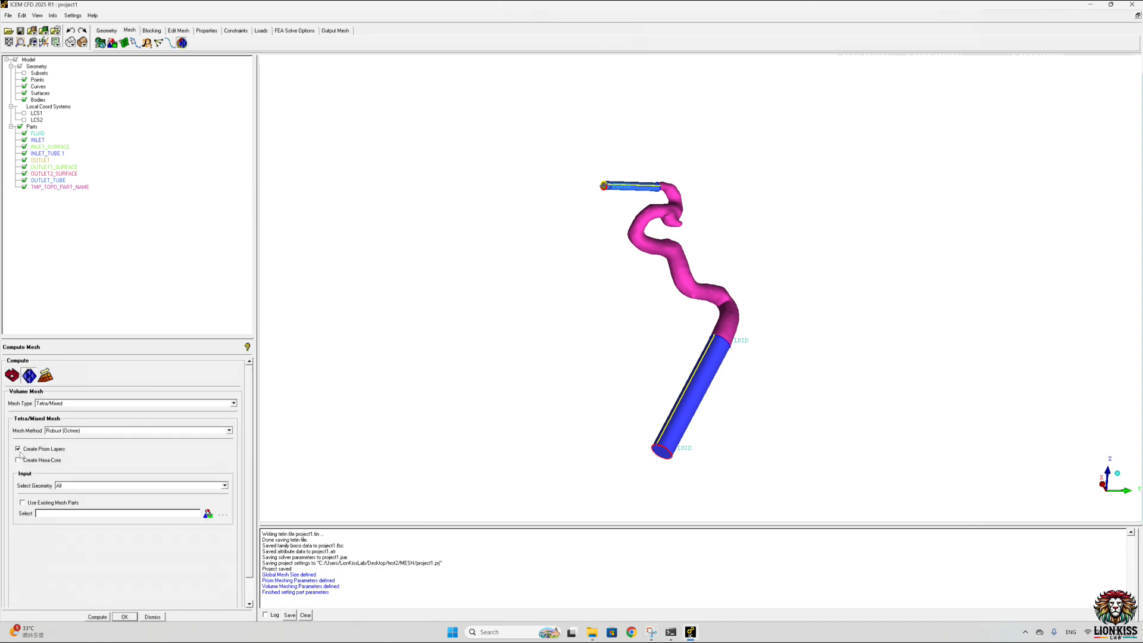
click(97, 616)
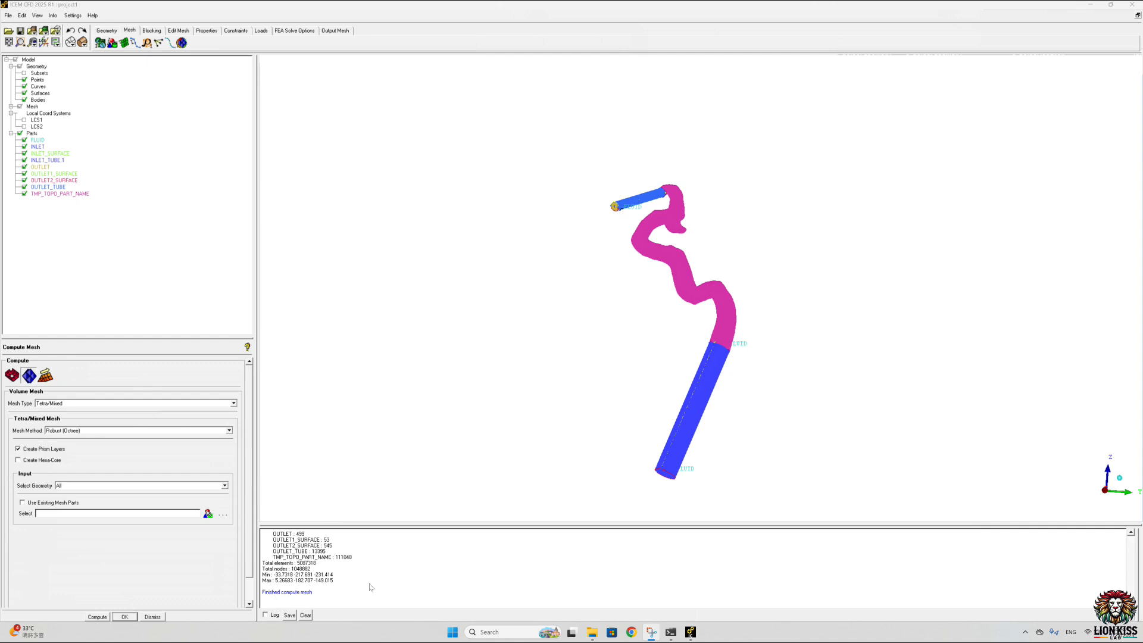
Step: Change the colour of the INLET part to light blue to distinguish its cap from the adjoining tube
drag(625, 464, 655, 349)
scroll(645, 329, up, 5)
scroll(684, 375, up, 4)
drag(777, 385, 717, 254)
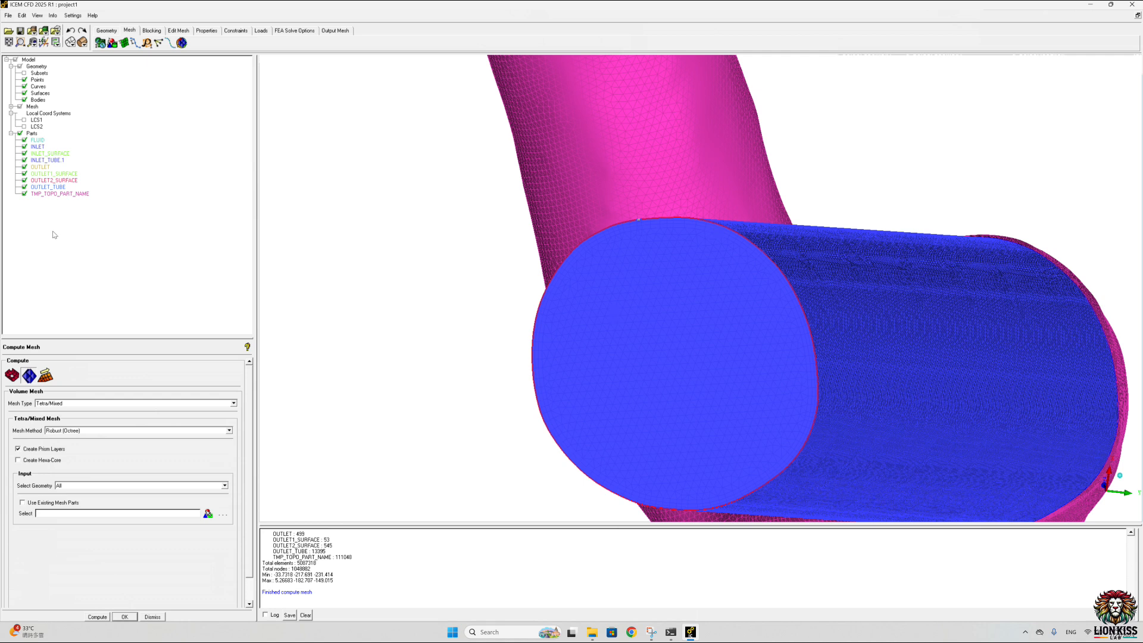
right_click(39, 147)
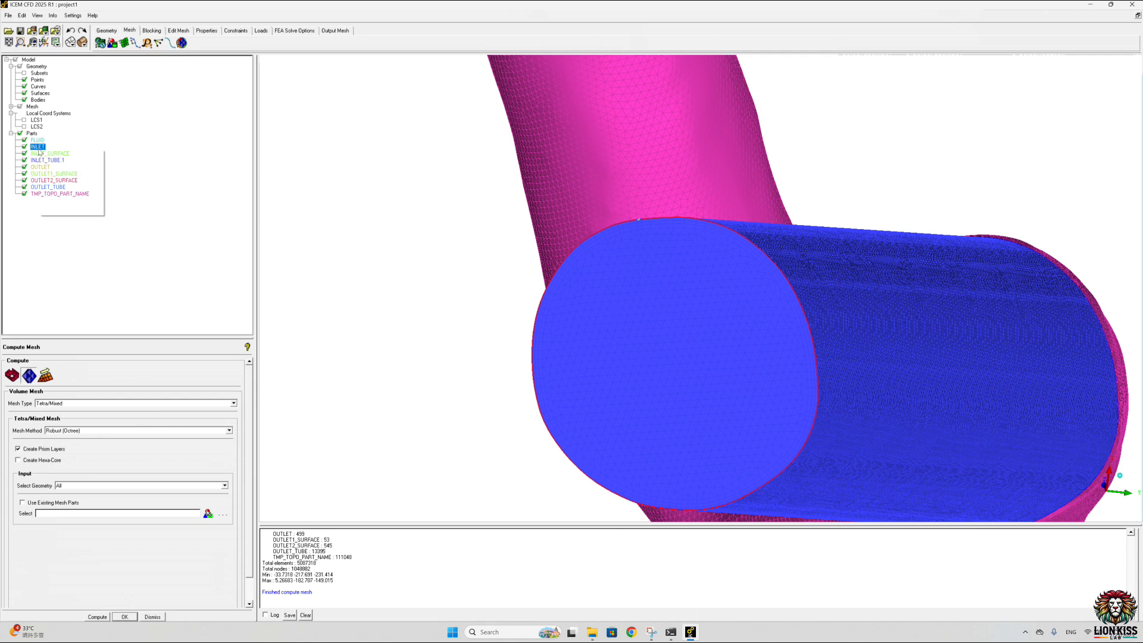
click(63, 193)
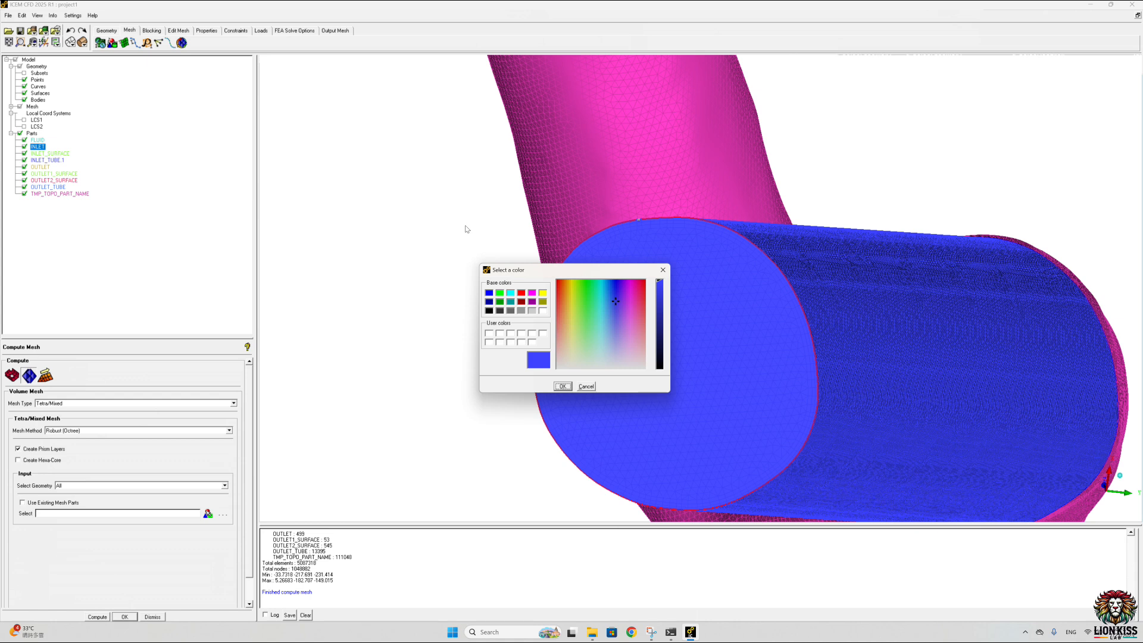
click(576, 365)
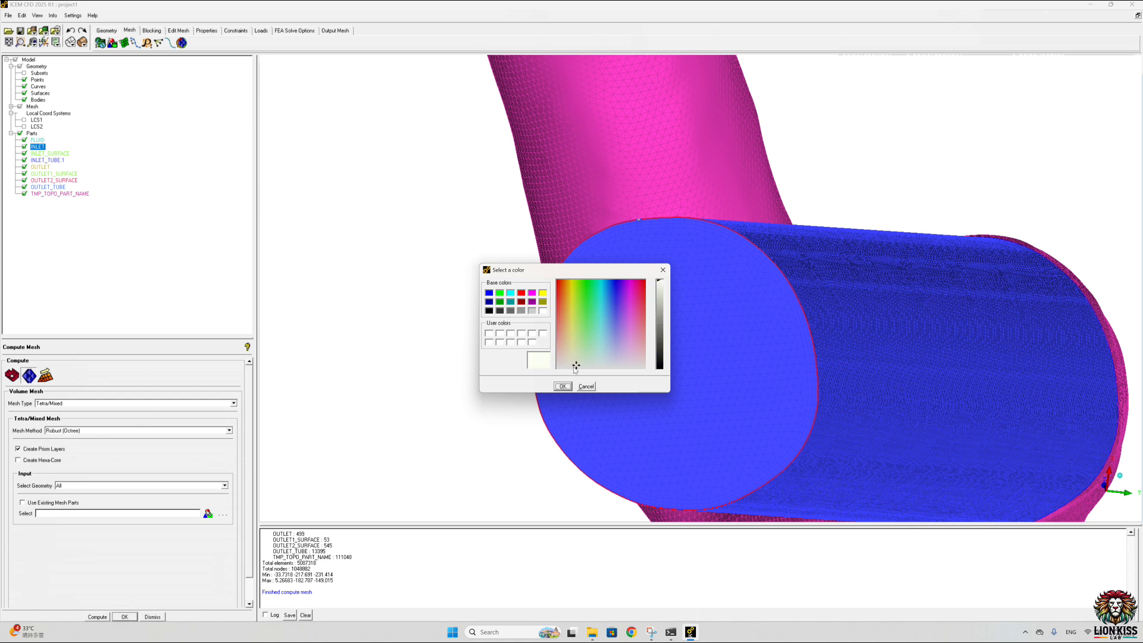
click(607, 337)
click(563, 386)
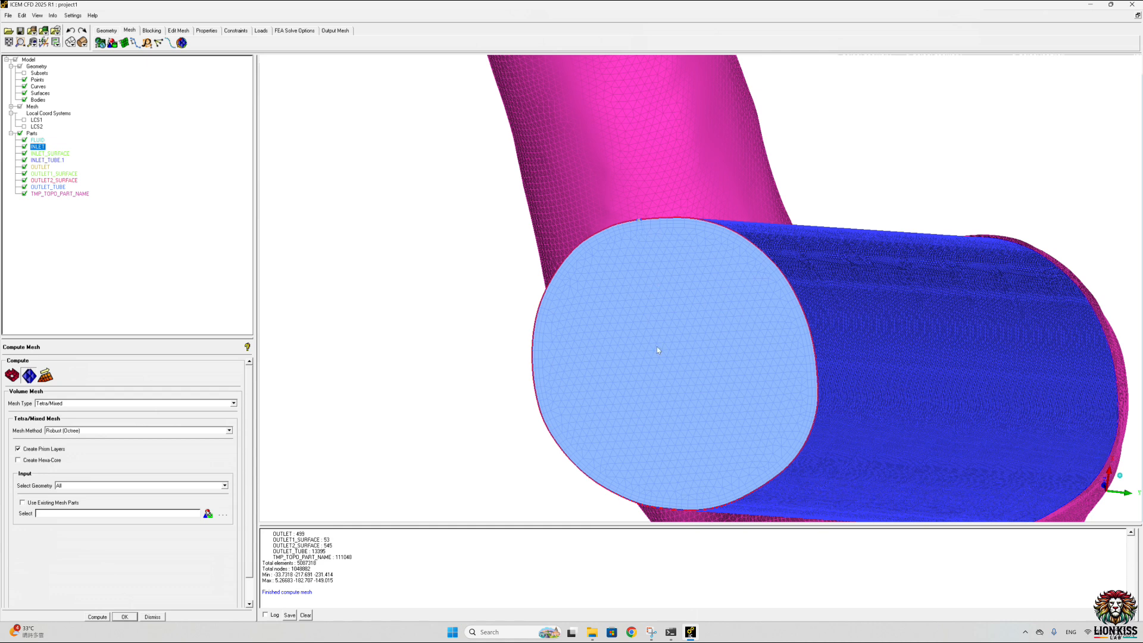
Step: Smooth all mesh elements globally with 5 iterations up to quality 0.20, and run the mesh check on all elements
click(178, 30)
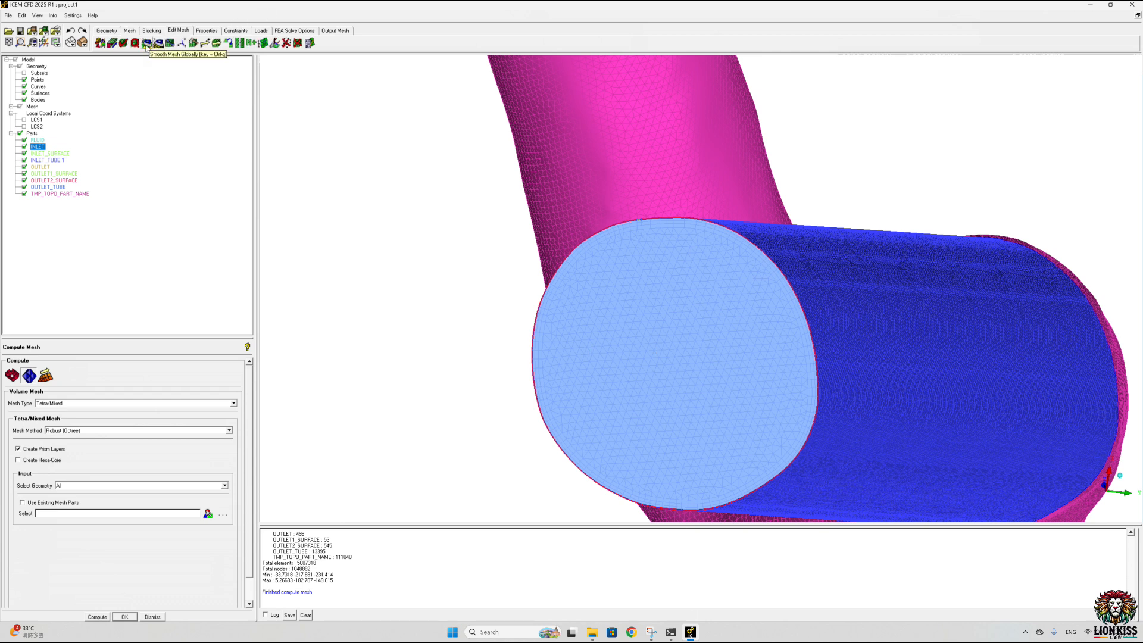
click(147, 44)
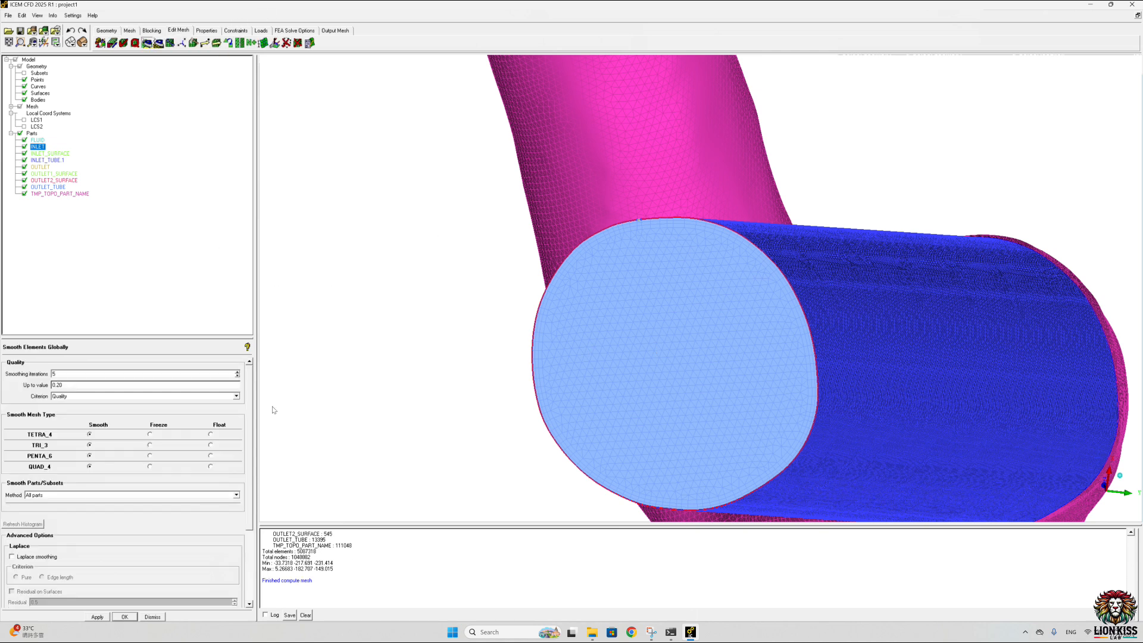
double_click(54, 374)
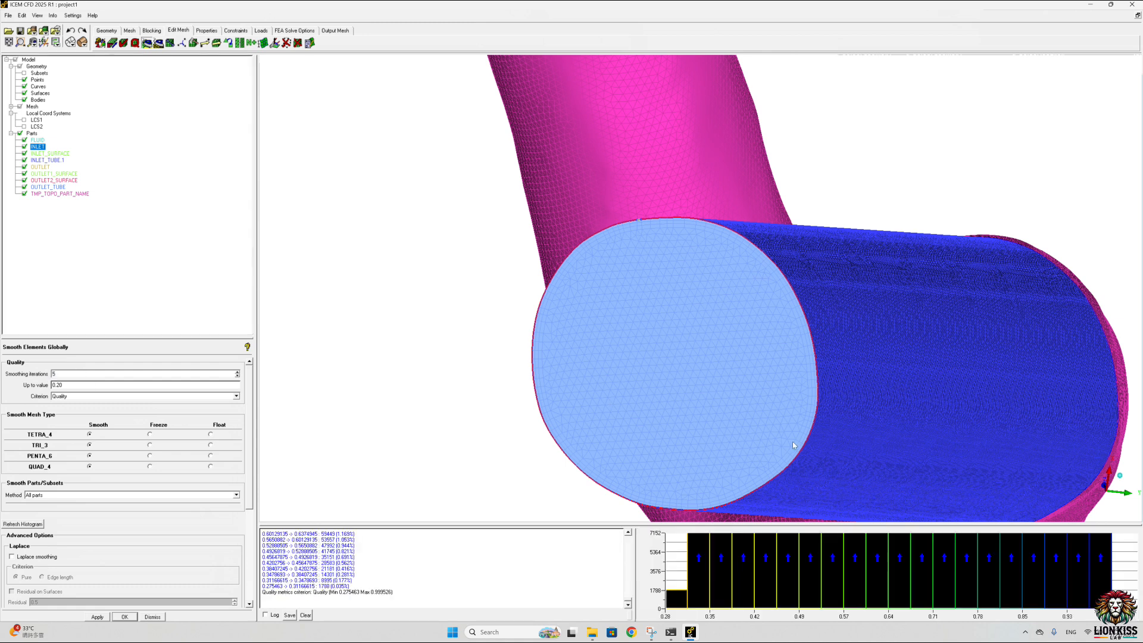
double_click(54, 374)
key(BackSpace)
key(BackSpace)
key(BackSpace)
click(101, 619)
drag(63, 374, 29, 378)
text(5)
click(100, 618)
click(123, 46)
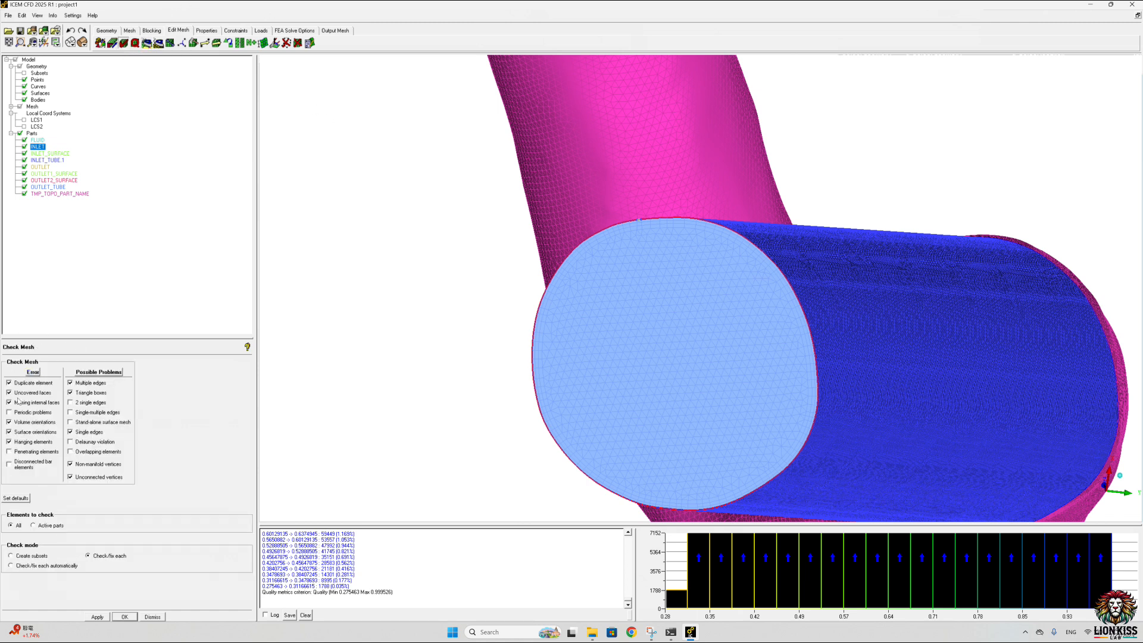
click(98, 616)
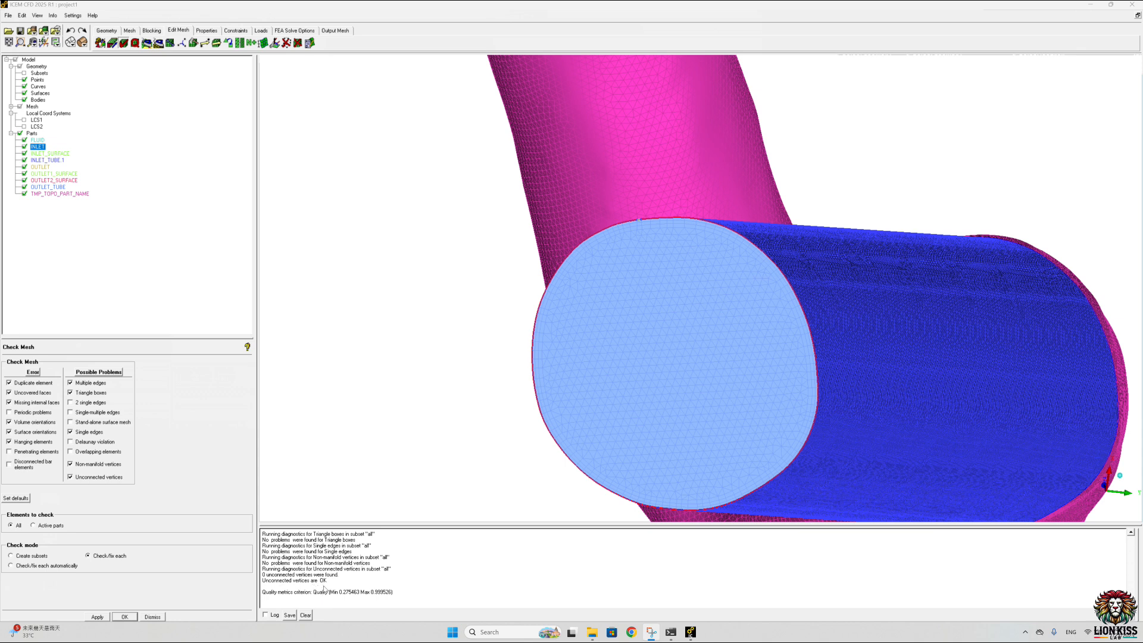
Step: Set the Tetra/Mixed volume mesh method to Quick (Delaunay) in the global mesh parameters and apply it
click(124, 31)
click(100, 43)
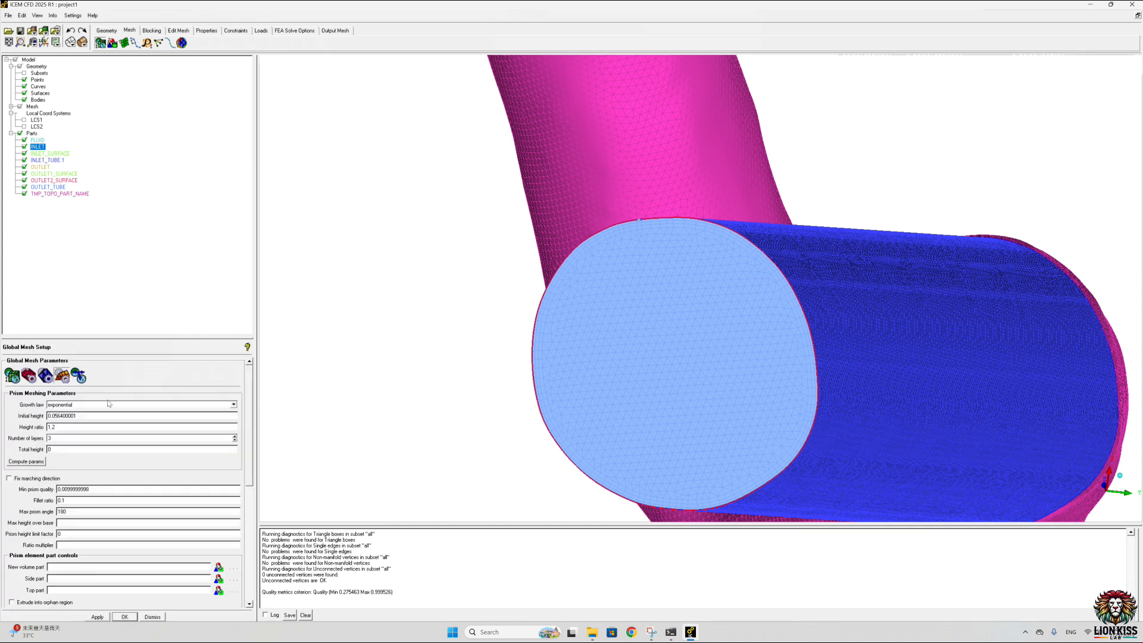
click(46, 376)
click(229, 430)
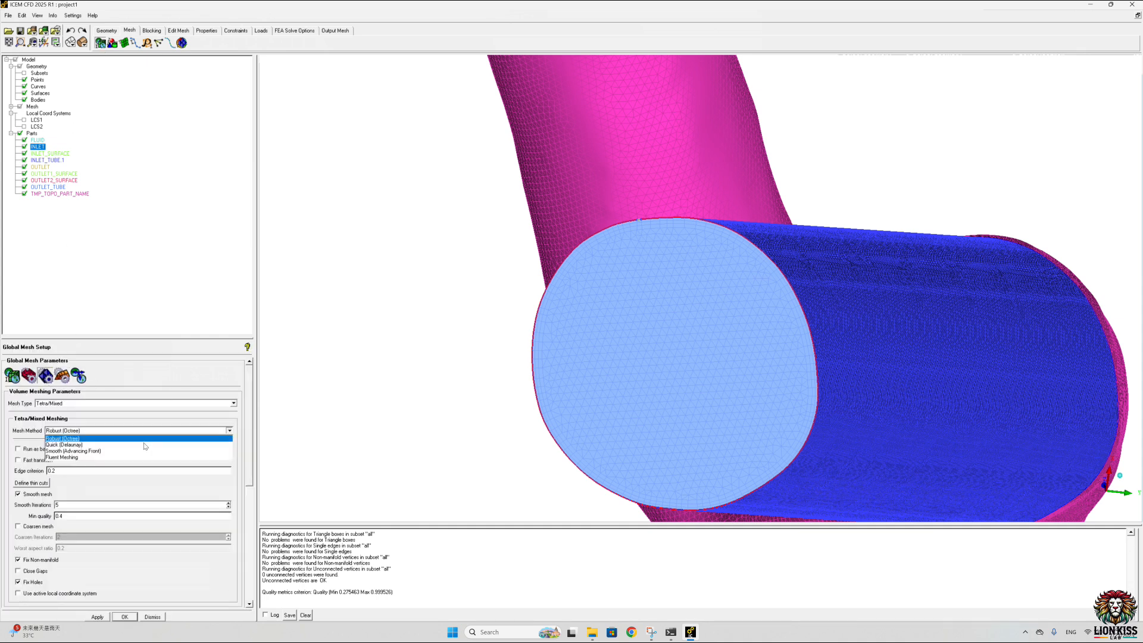
click(71, 445)
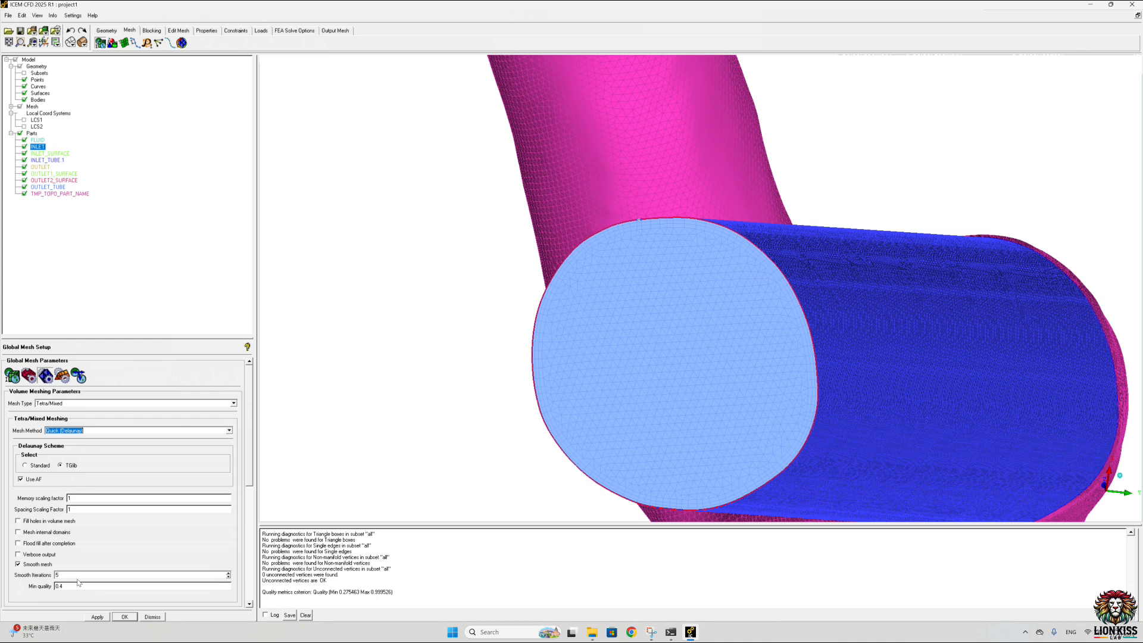
click(103, 618)
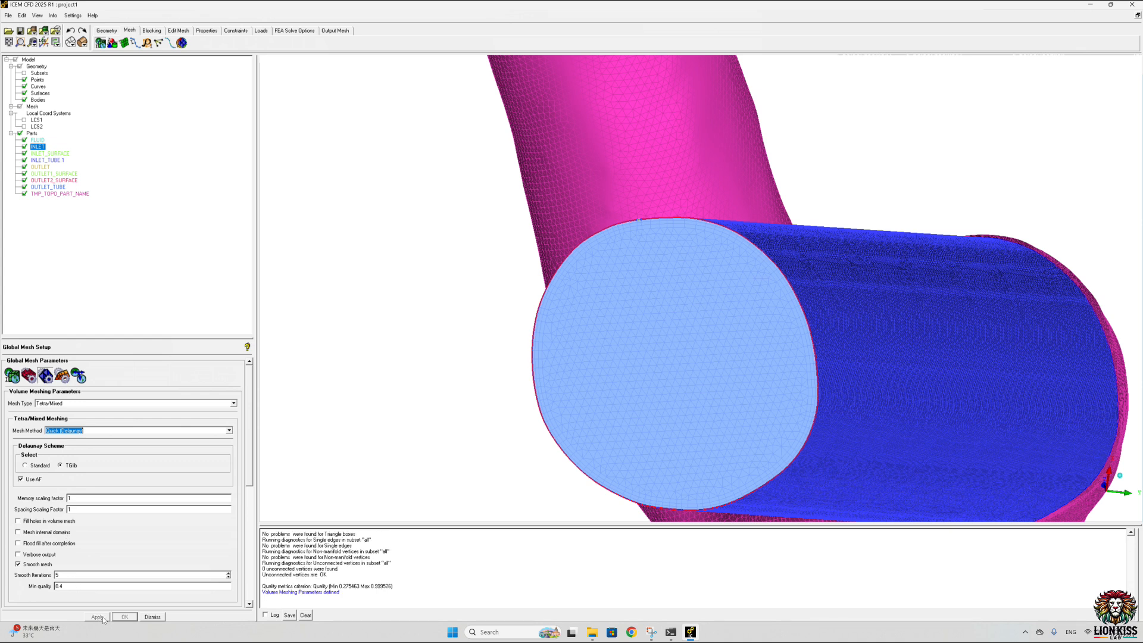
Step: Compute the Quick (Delaunay) volume mesh from the existing mesh with prism layer creation turned off
click(181, 43)
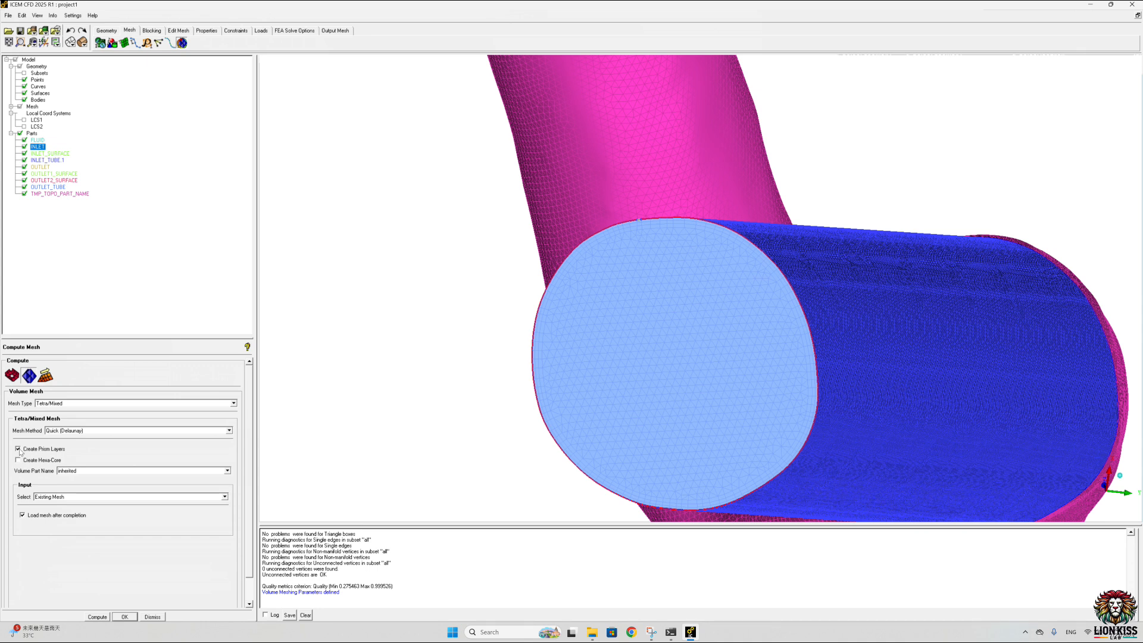
click(18, 449)
click(95, 617)
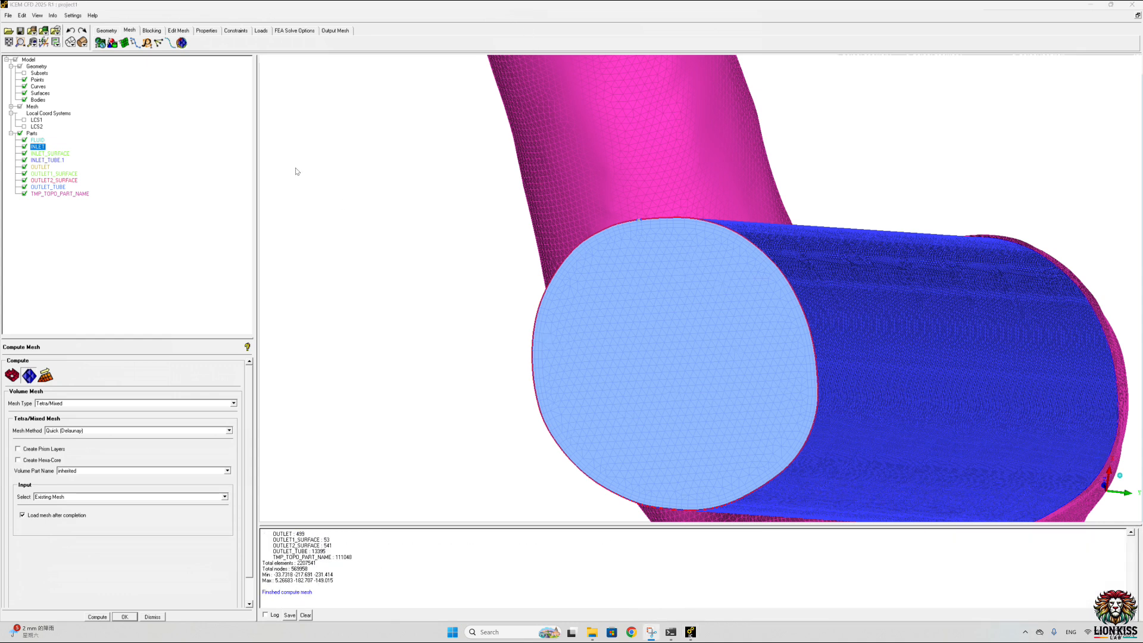
Step: Smooth the recomputed mesh globally across all parts with 5 iterations up to quality 0.20
click(182, 31)
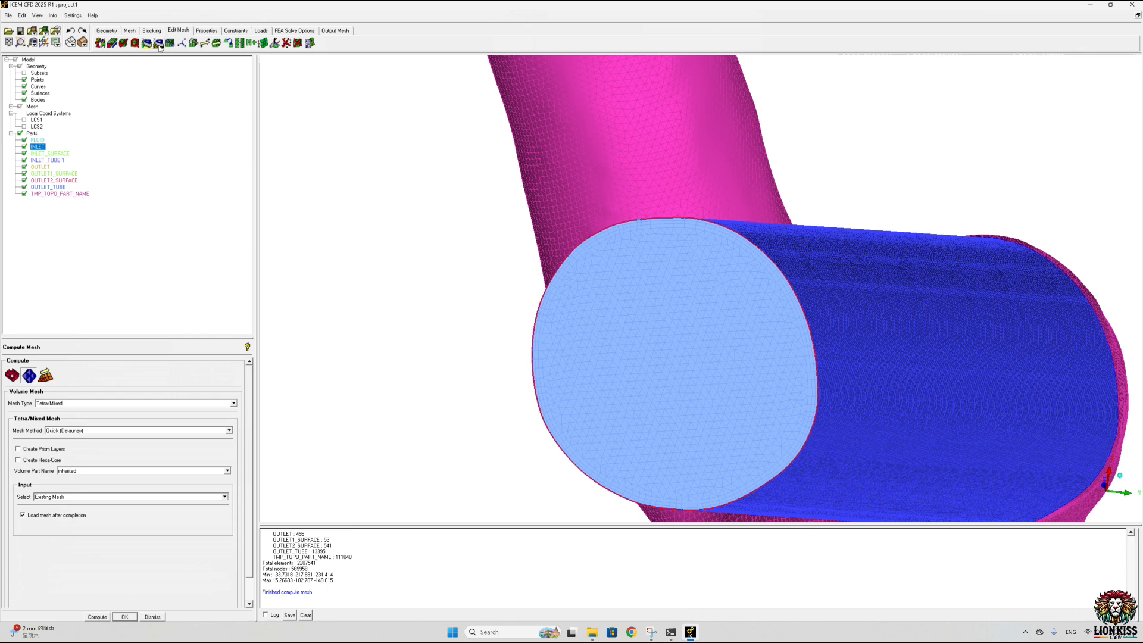
click(158, 42)
click(108, 618)
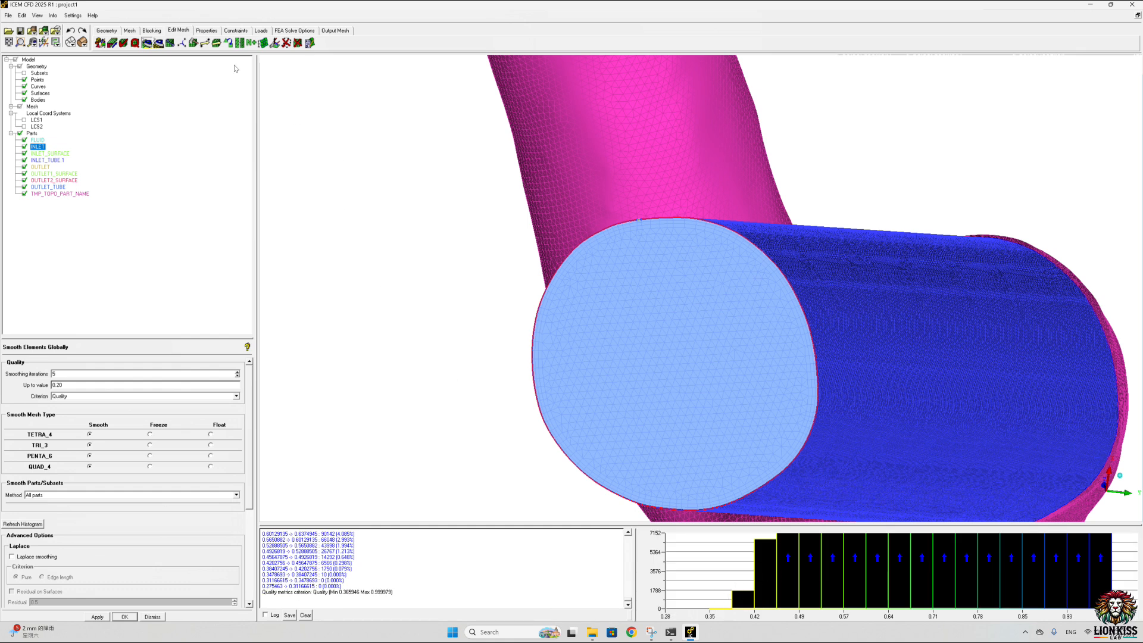
Step: Check the whole mesh for errors and possible problems, and delete the unconnected vertices
click(124, 43)
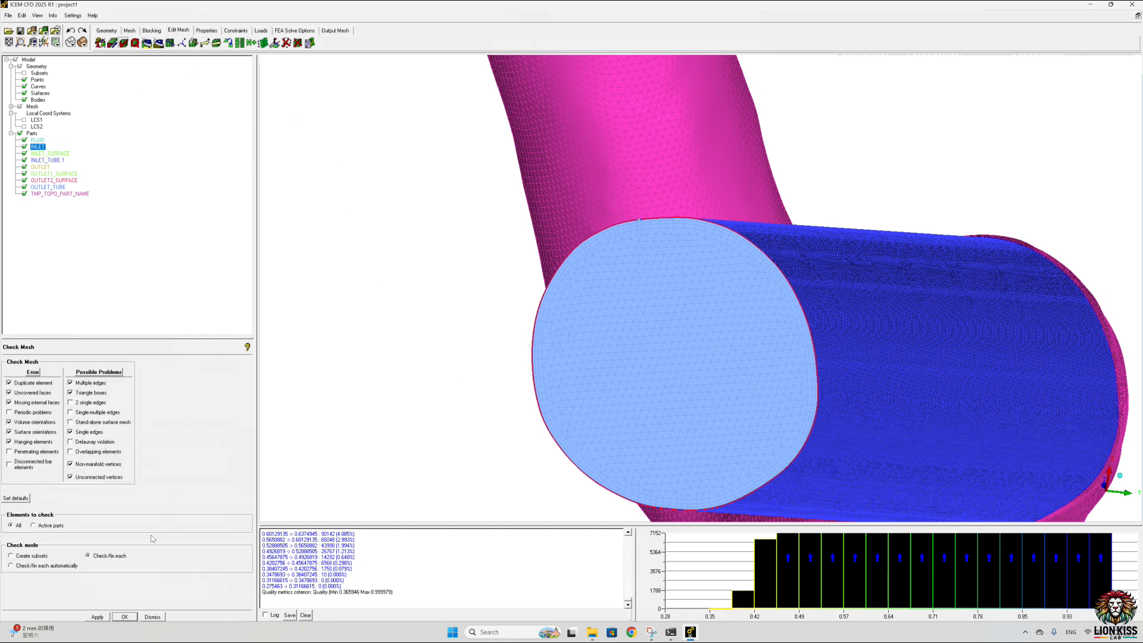
click(123, 616)
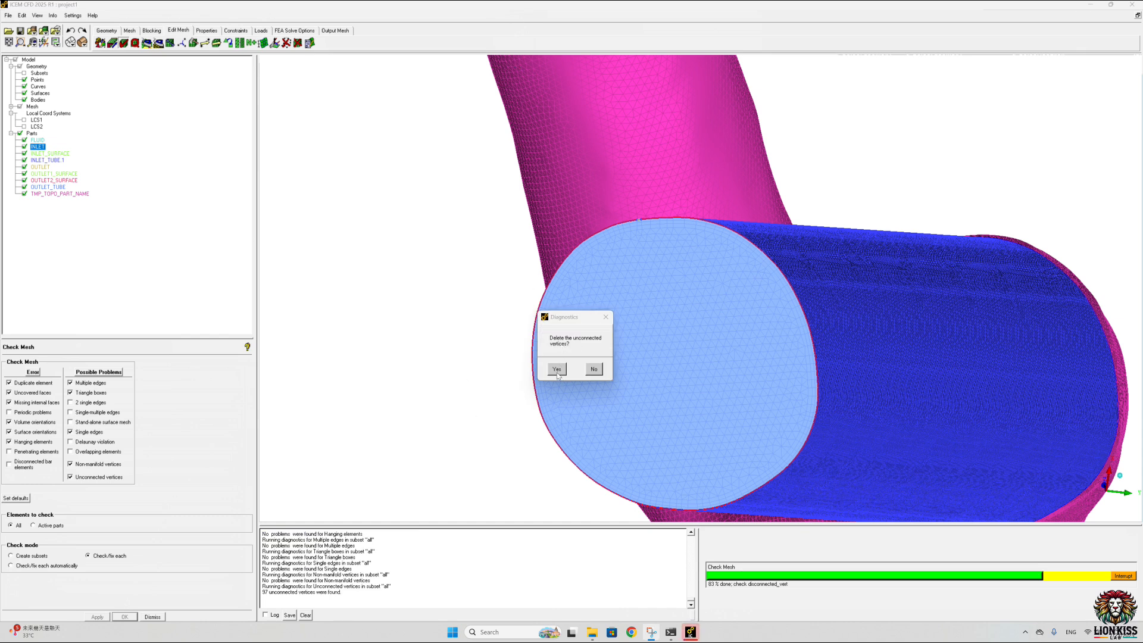
click(557, 369)
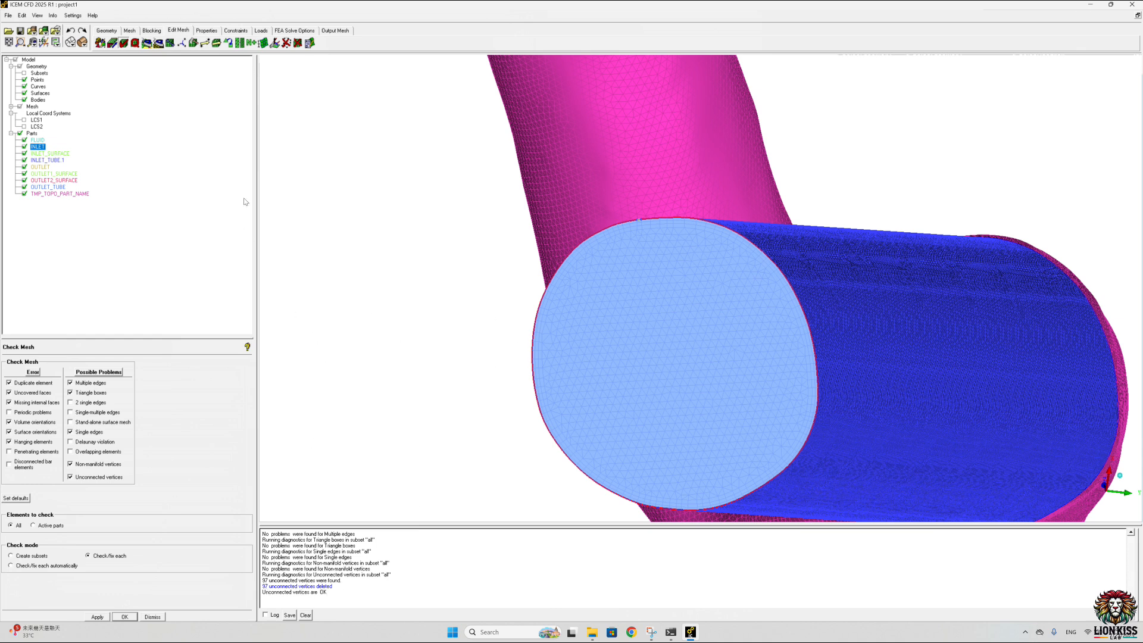
Step: Display the mesh info and examine the total element and node counts
click(53, 16)
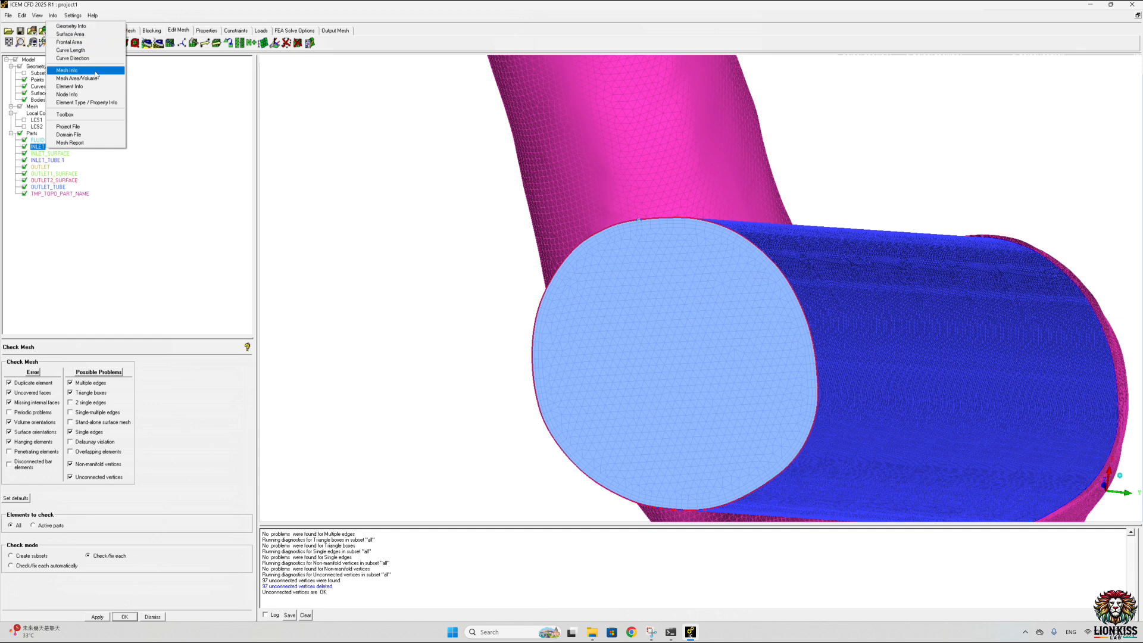
click(72, 70)
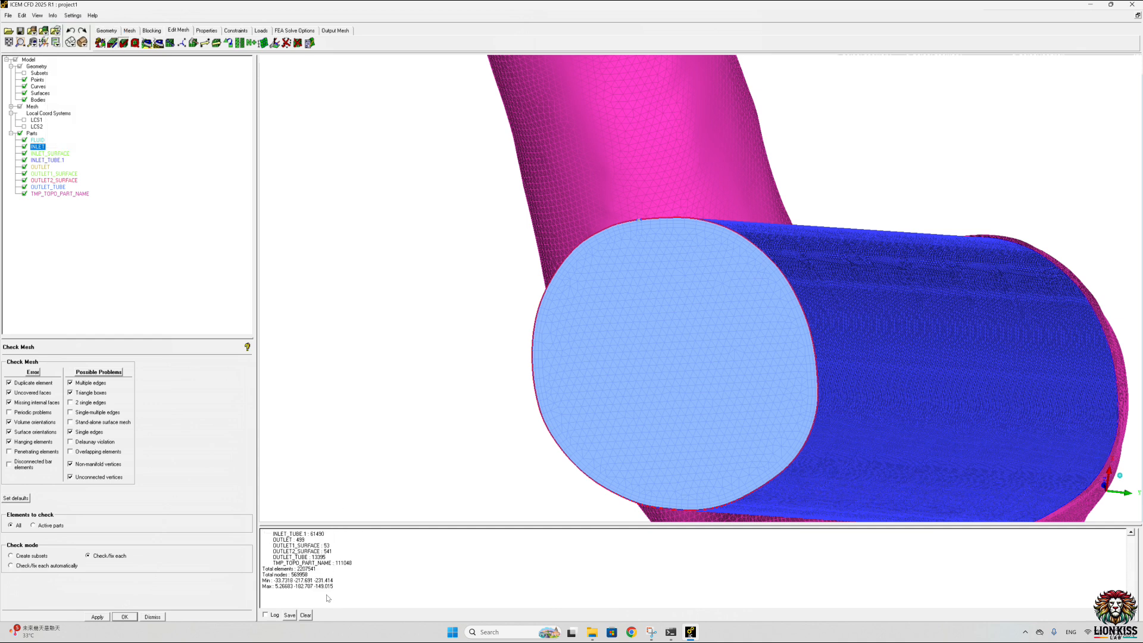
drag(316, 569, 306, 574)
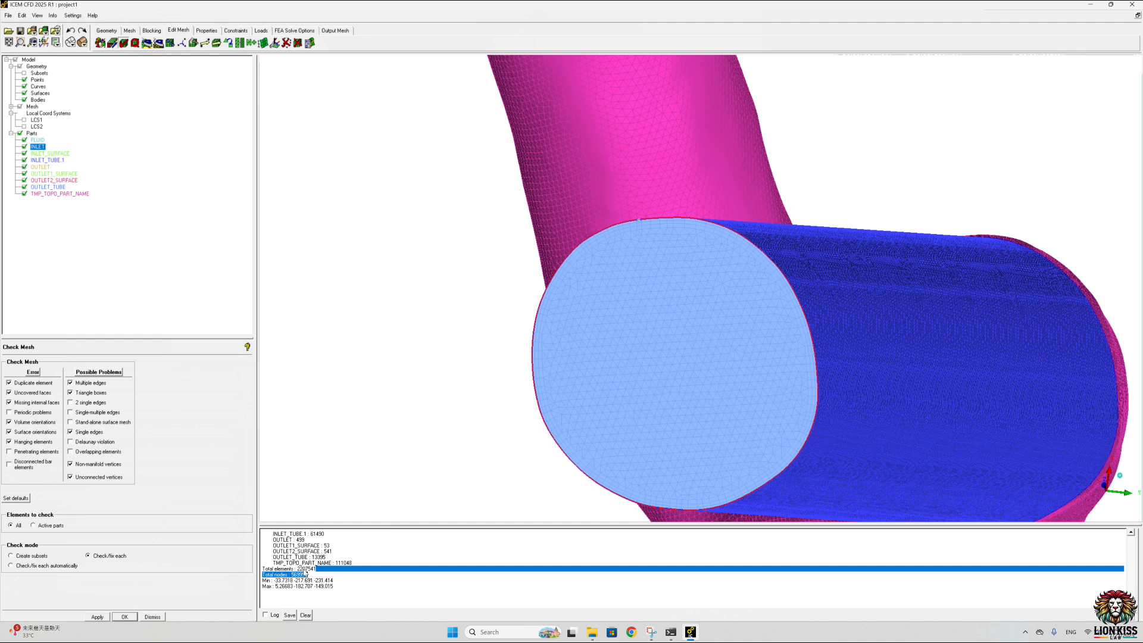
click(314, 569)
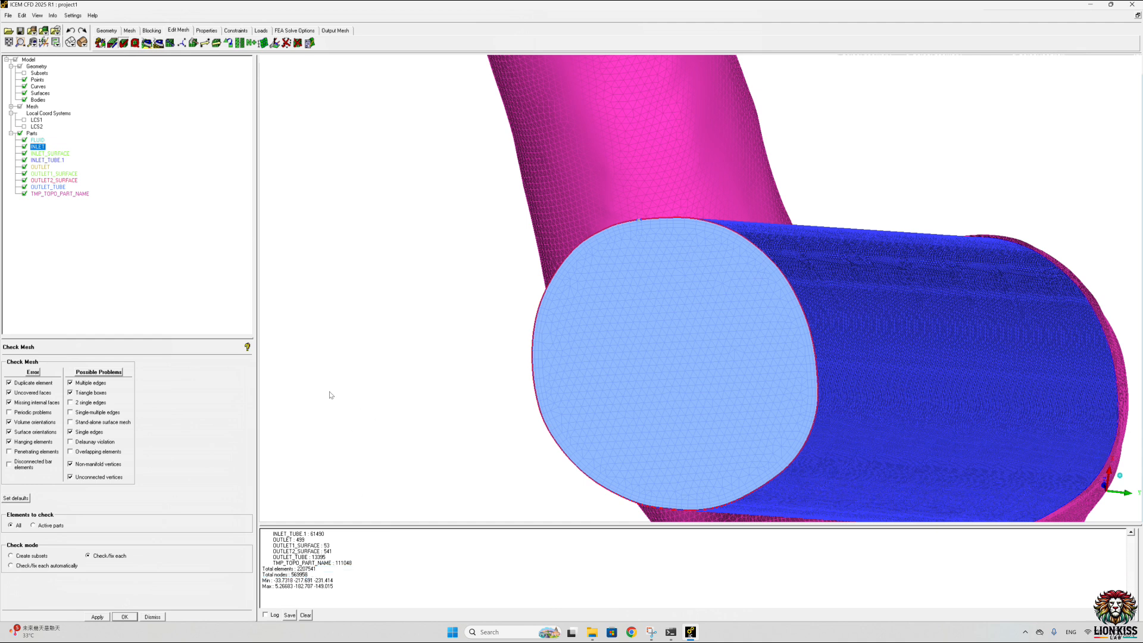
Step: Save the meshed project under its existing name, dismissing the save-as dialog
click(335, 31)
click(9, 16)
click(38, 50)
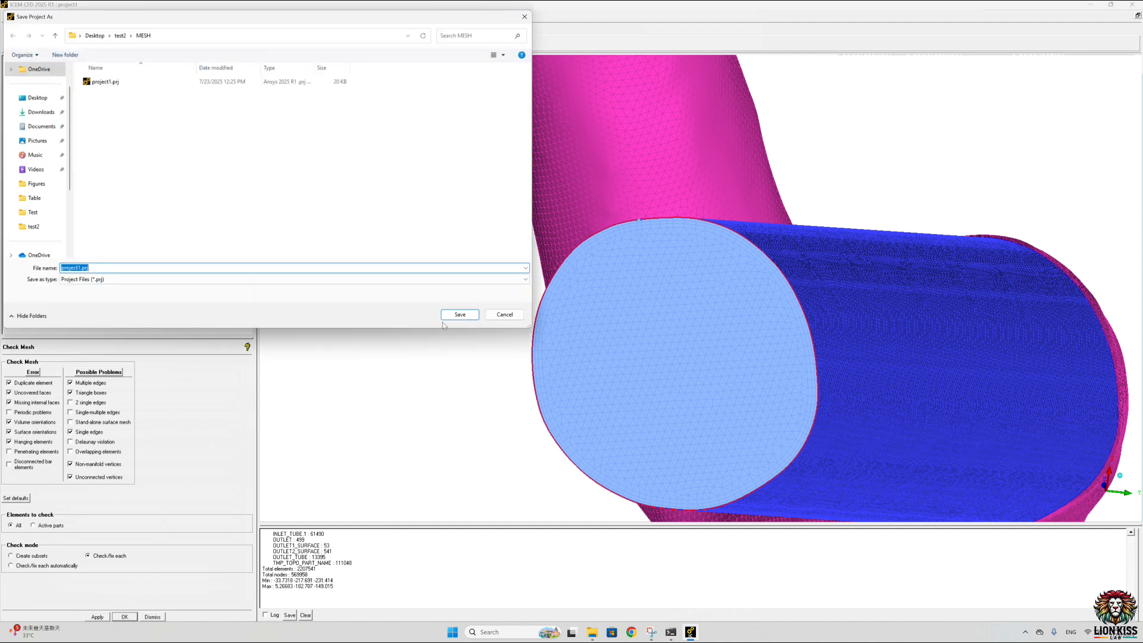
click(494, 315)
click(9, 17)
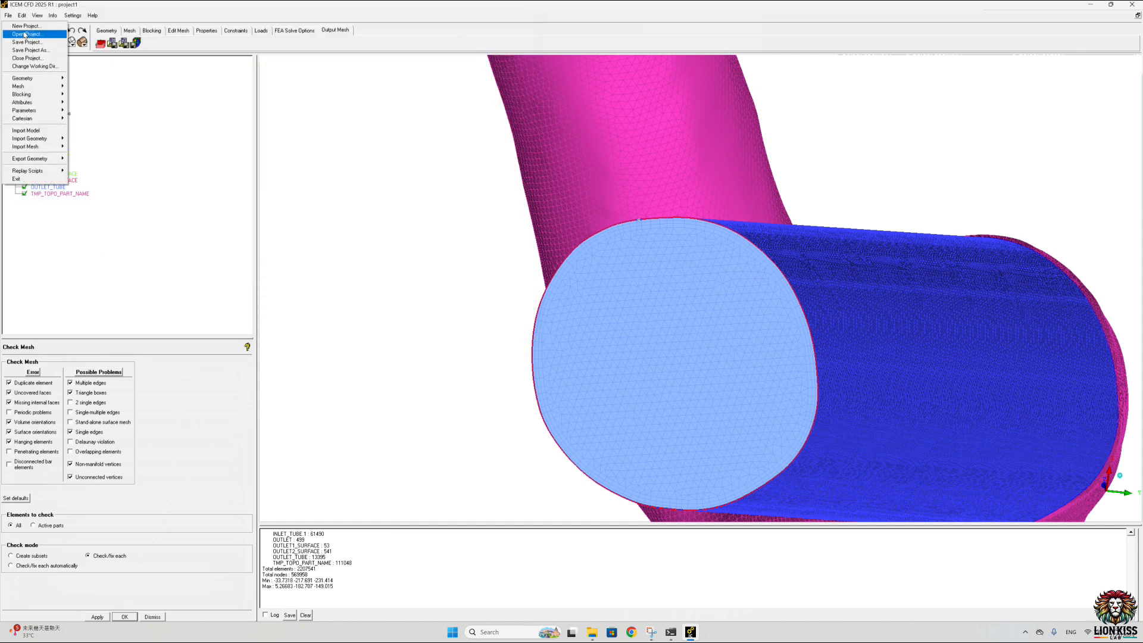
click(33, 44)
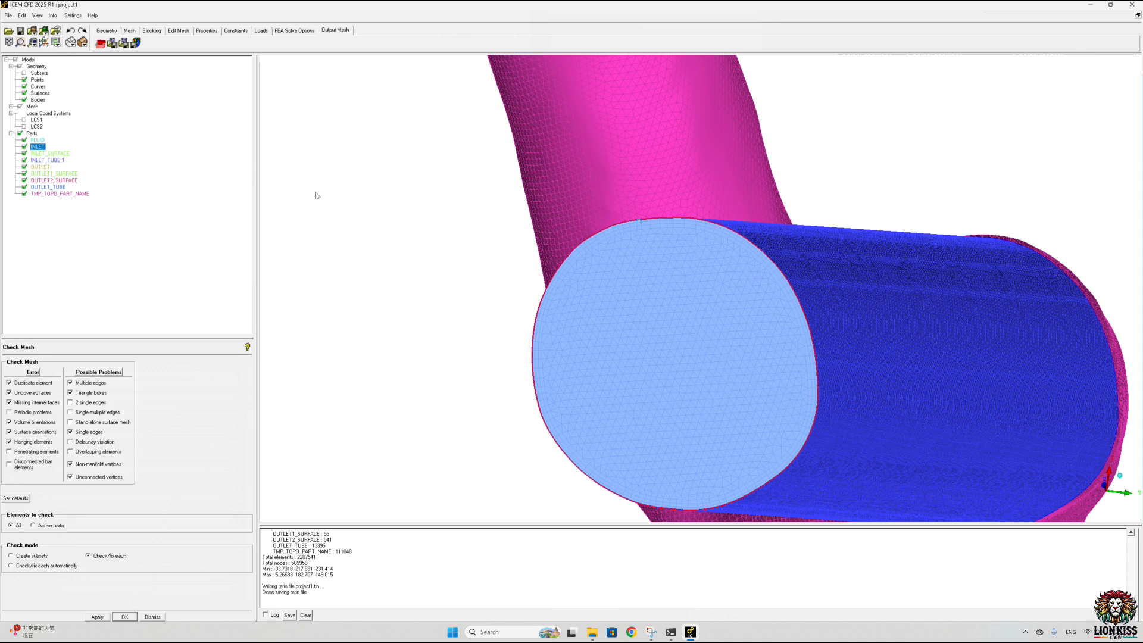
Step: Set the mesh output solver to Ansys CFX and apply it
click(100, 43)
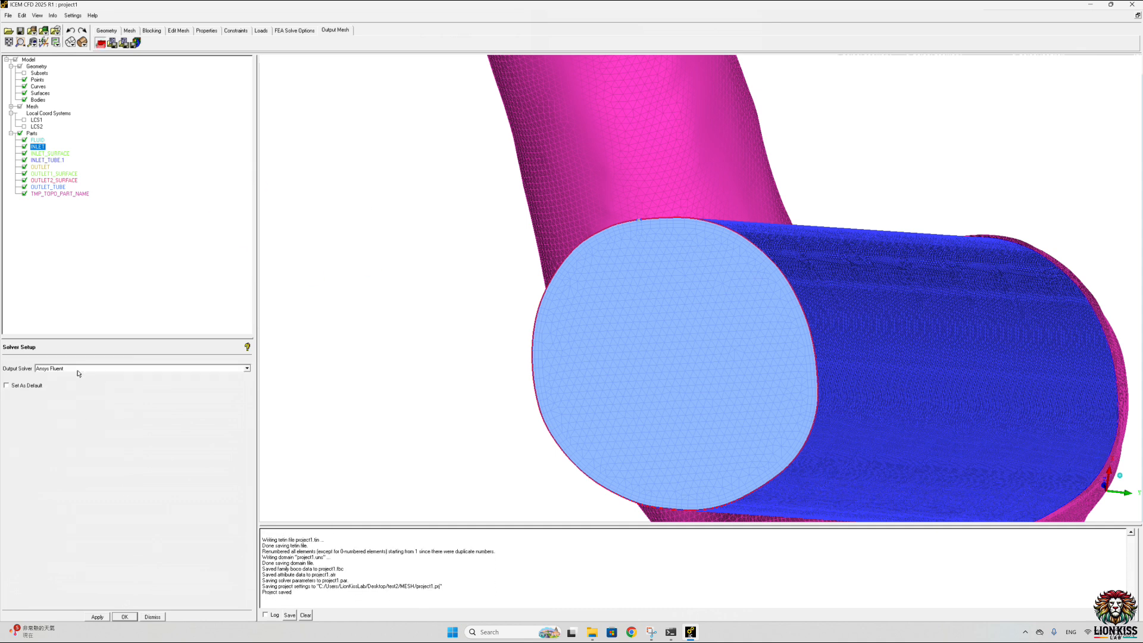
click(247, 368)
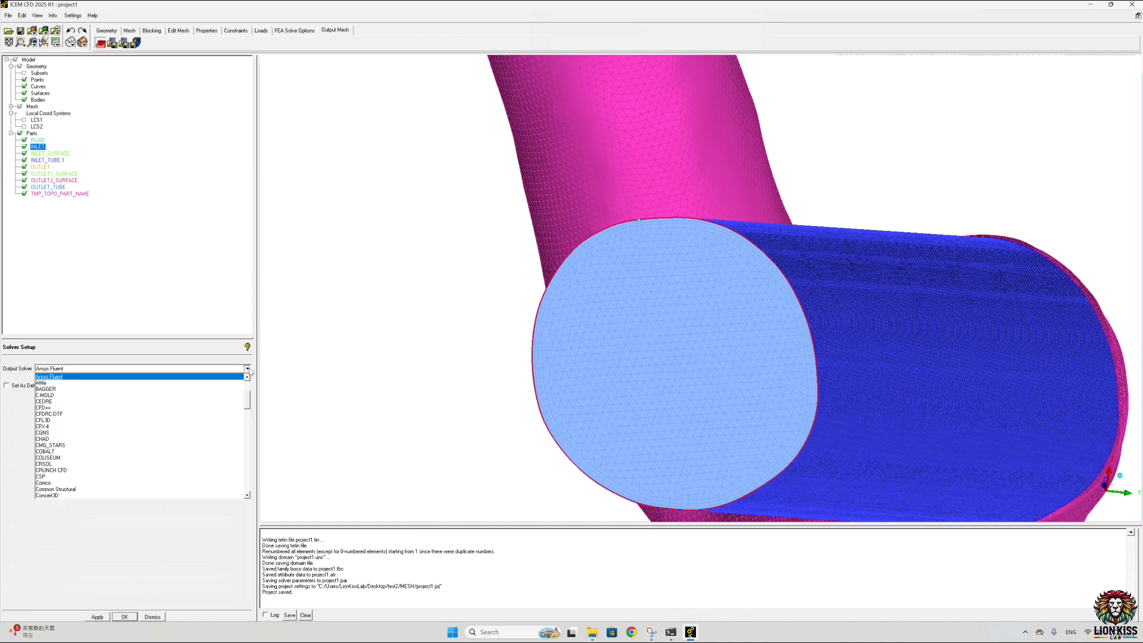
click(247, 376)
click(247, 377)
click(247, 377)
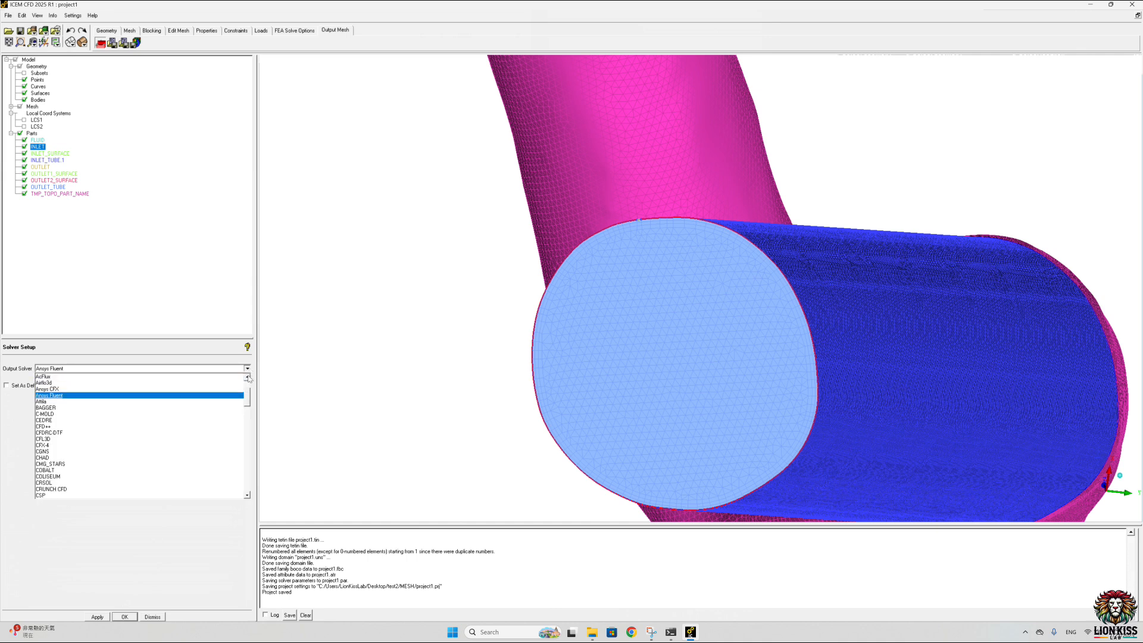
click(58, 390)
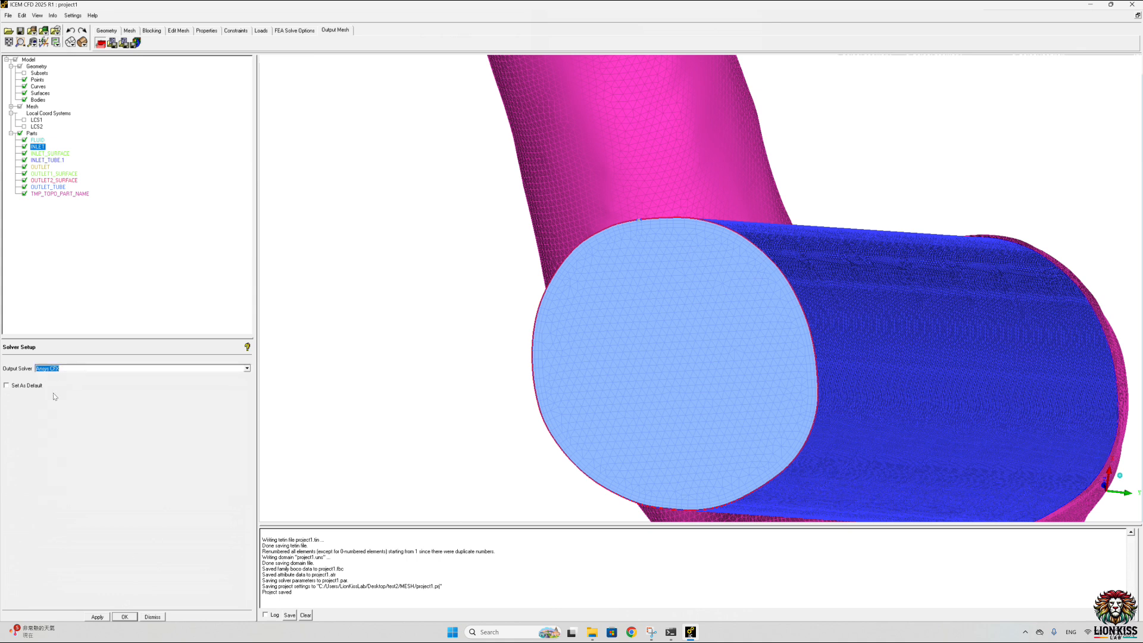
click(97, 617)
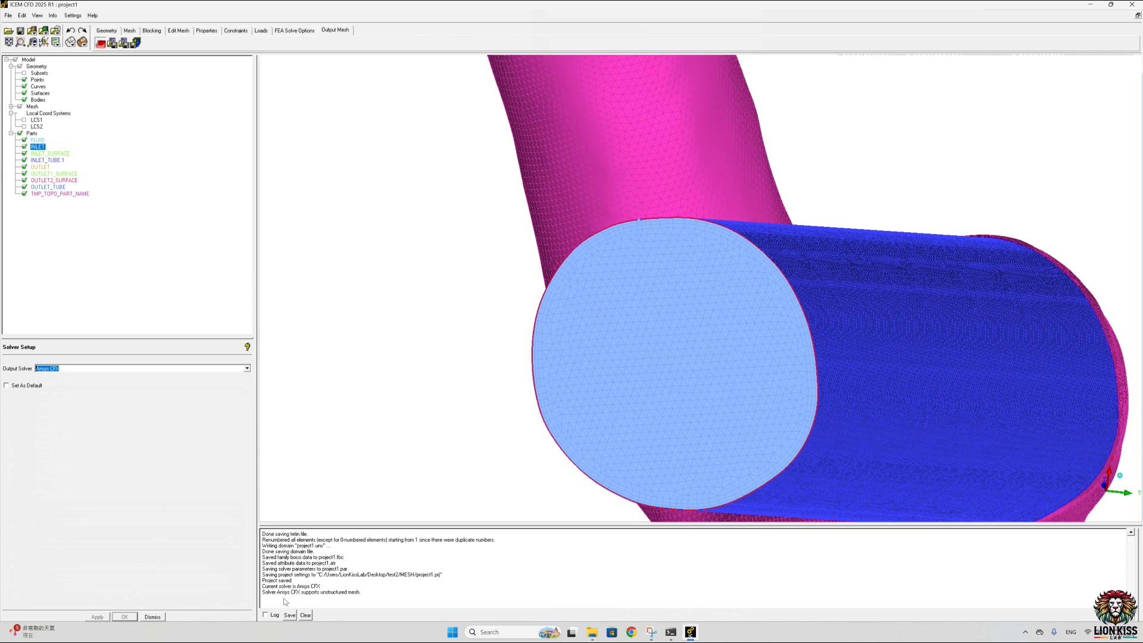
Step: Write the CFX mesh file as project1.cfx5 into the test2/CFX folder instead of MESH, without saving the project first
click(136, 43)
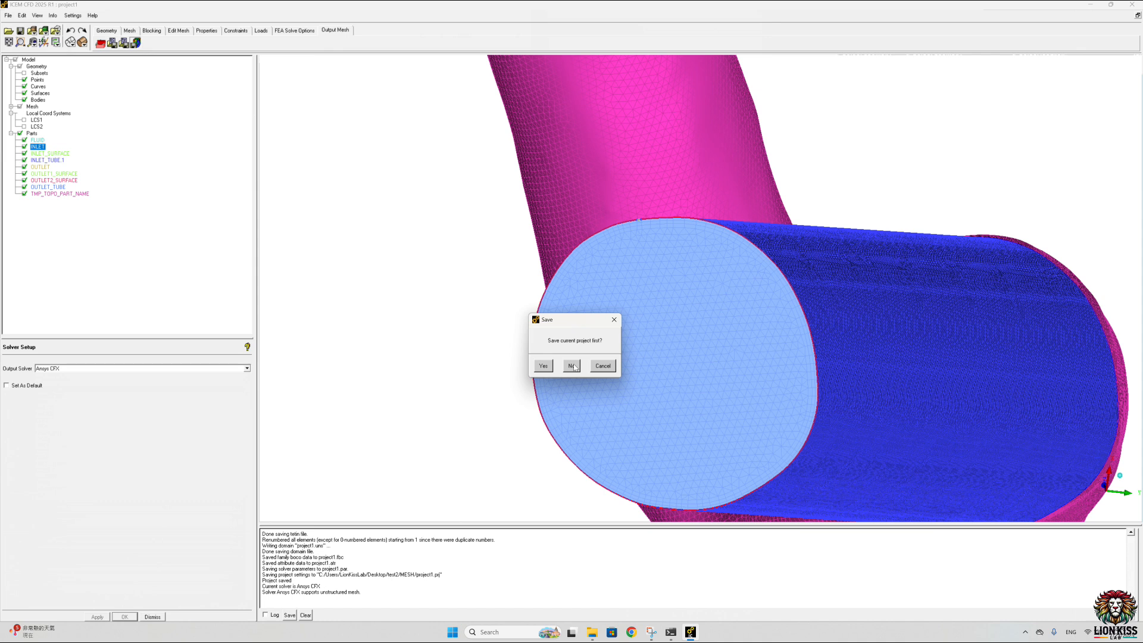
click(572, 365)
click(302, 179)
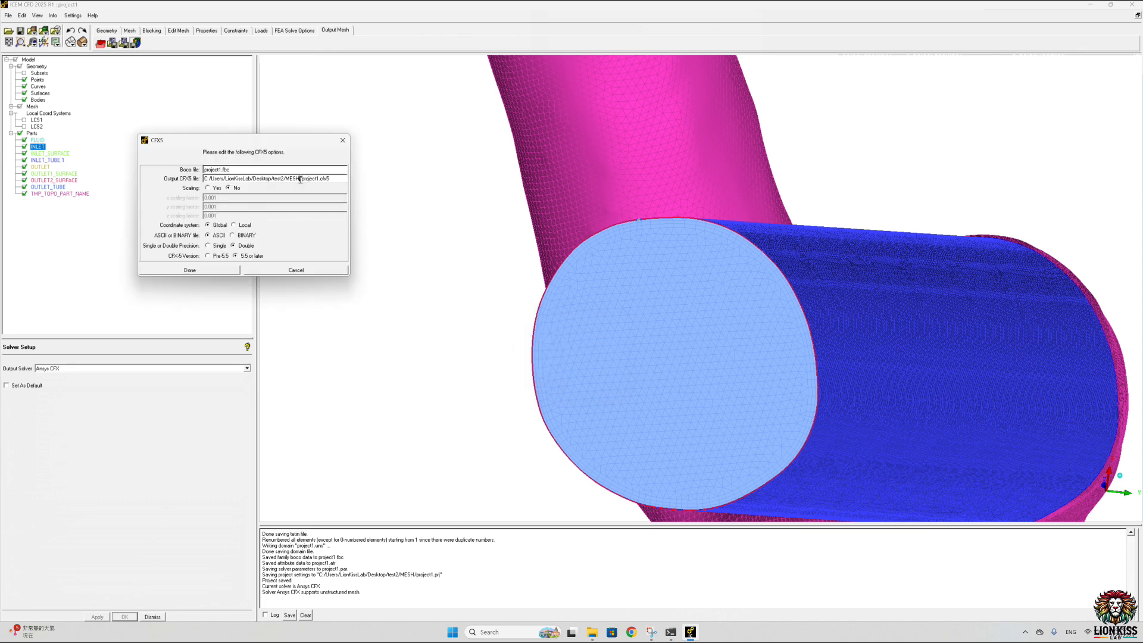
key(BackSpace)
key(BackSpace)
key(BackSpace)
key(BackSpace)
text(CFX)
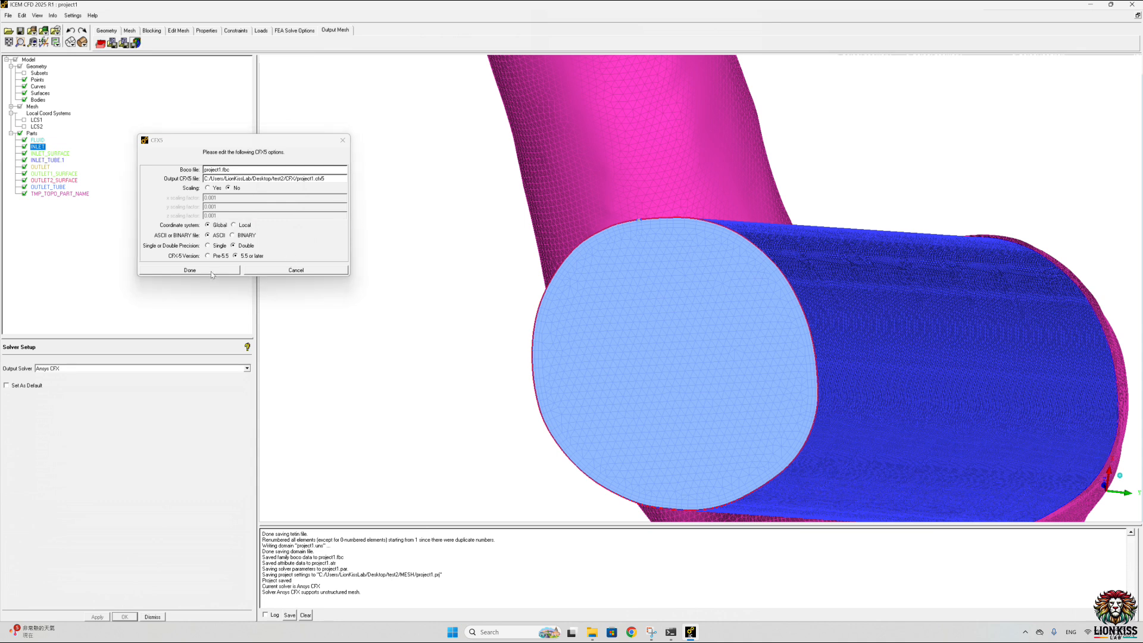
click(190, 270)
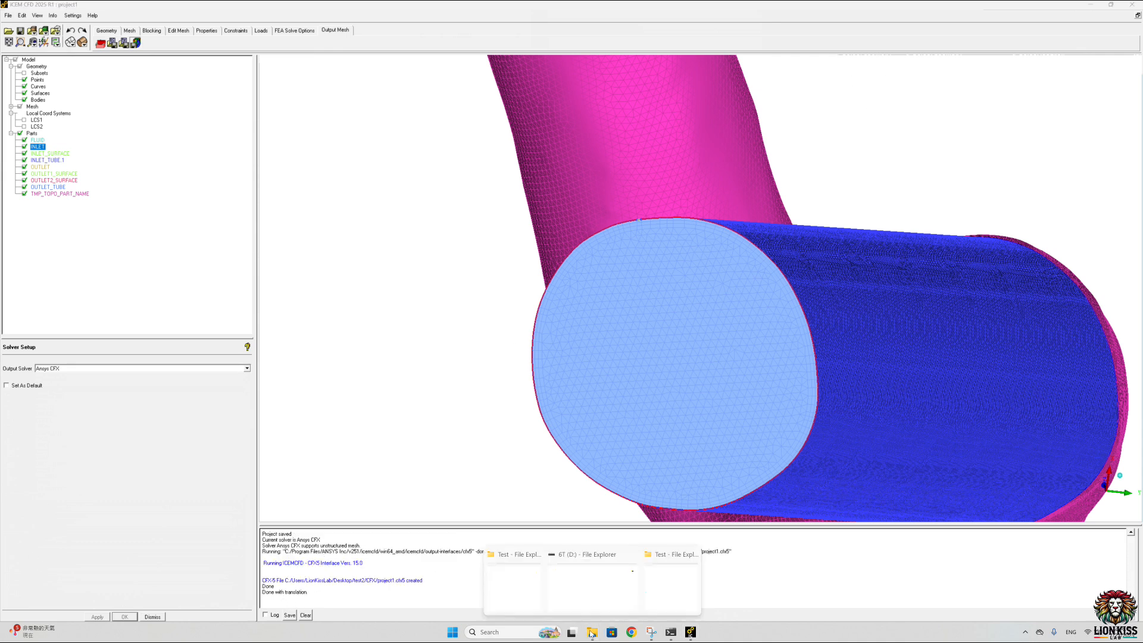
Step: Switch to File Explorer and check the exported files in the desktop folder test2/CFX, then minimize the window
mouse_move(592, 632)
mouse_move(647, 580)
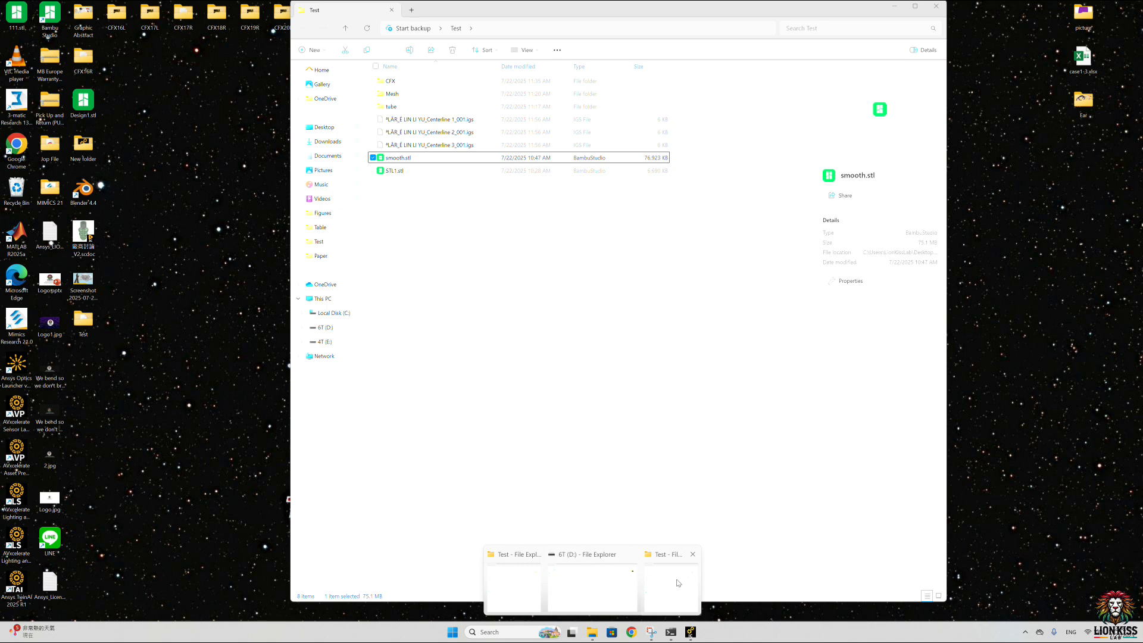
click(677, 583)
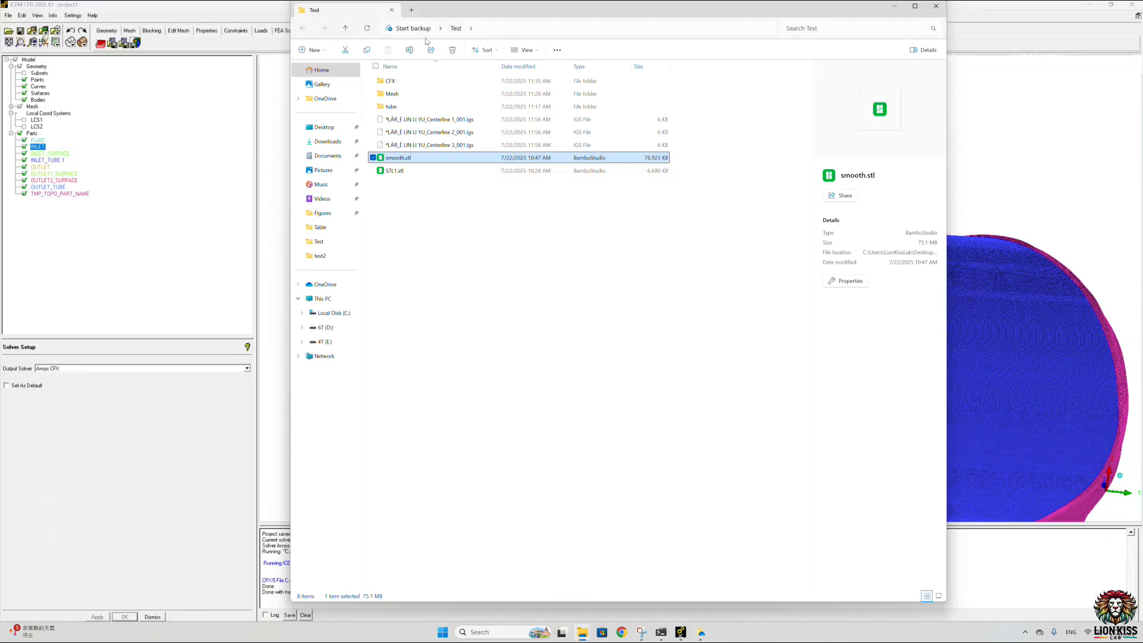
click(324, 126)
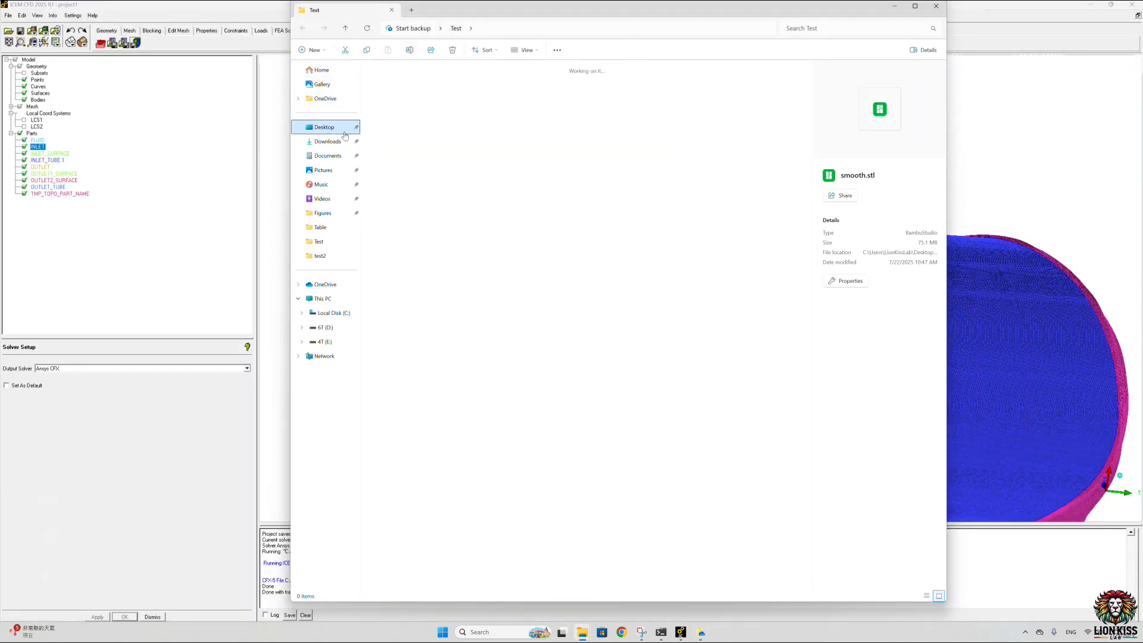
double_click(686, 200)
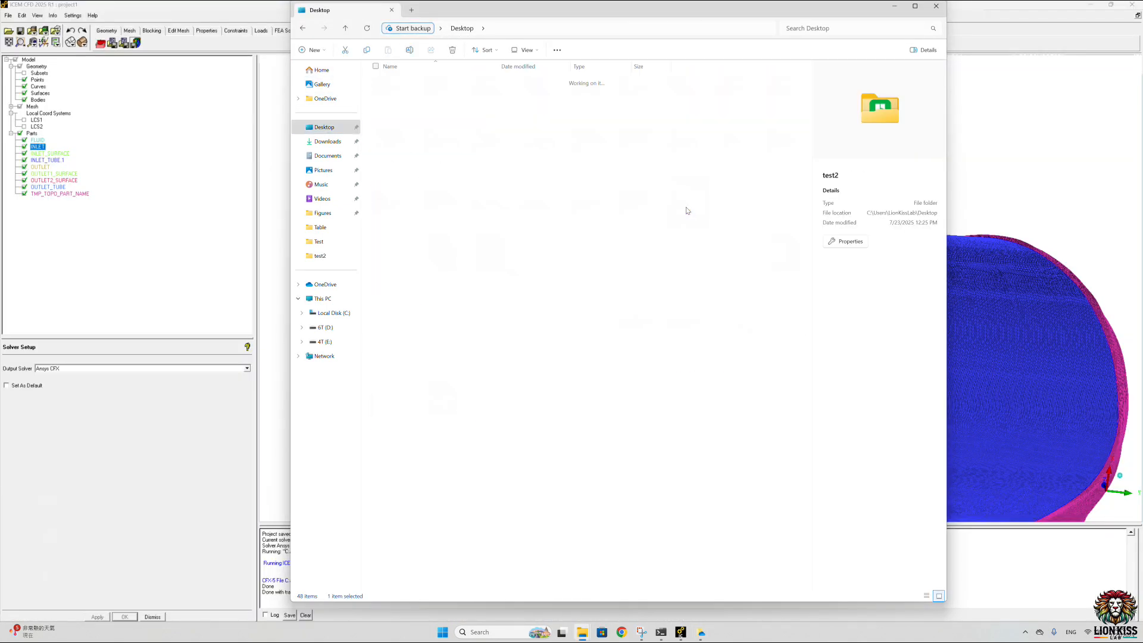
double_click(391, 81)
drag(417, 139, 406, 77)
click(549, 265)
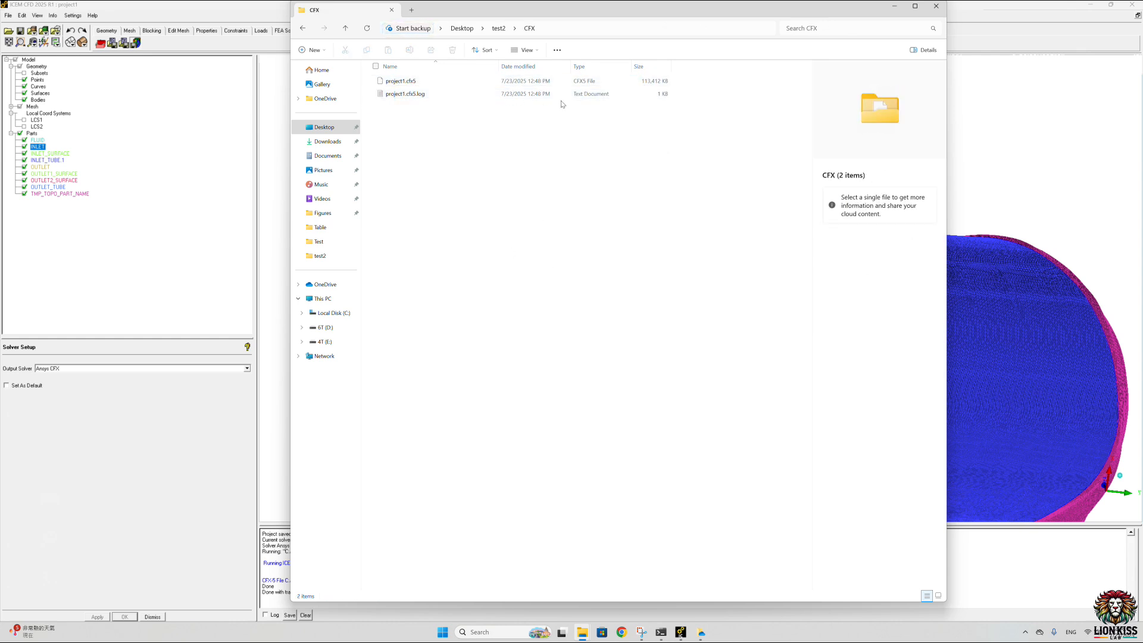
click(895, 6)
click(697, 185)
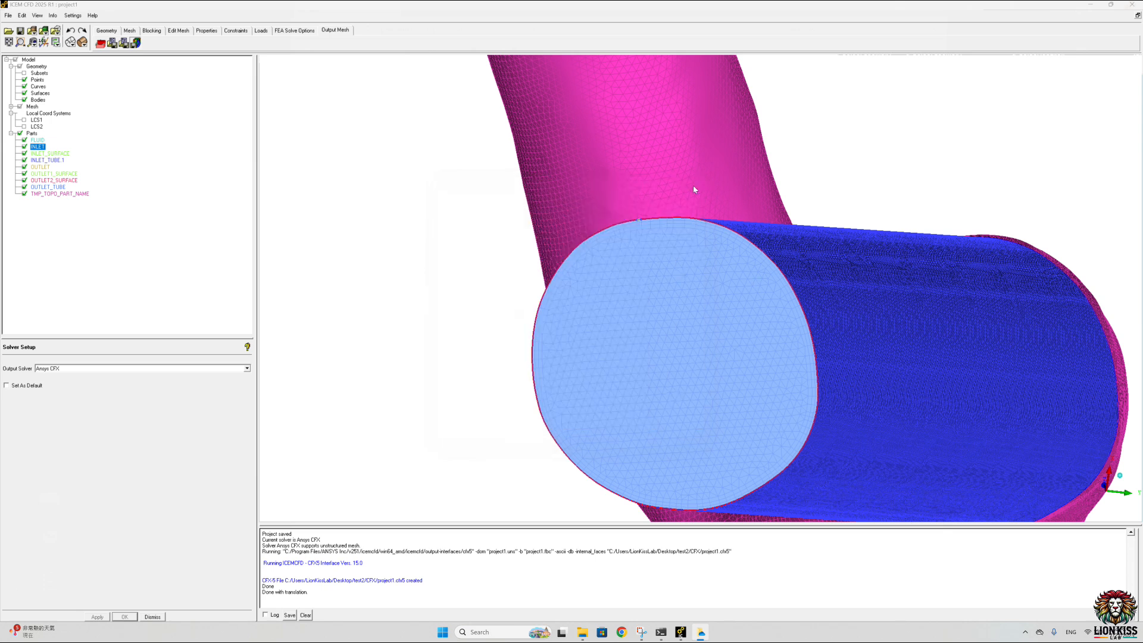
Step: Close ICEM CFD and launch CFX 2025 R1 from the Windows search
click(1132, 5)
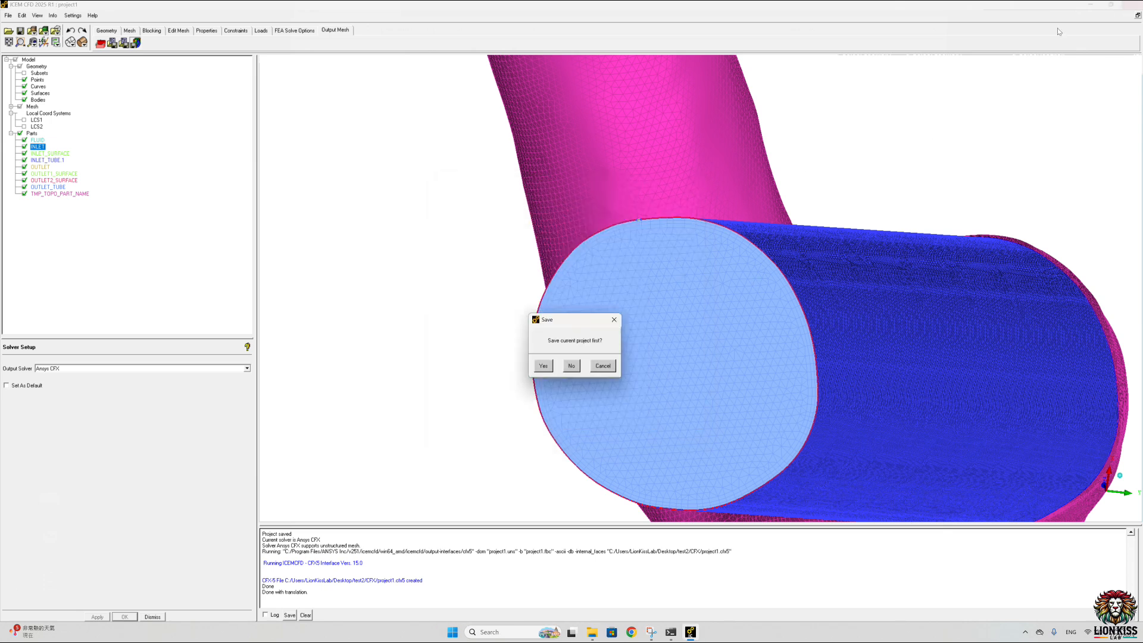
click(598, 365)
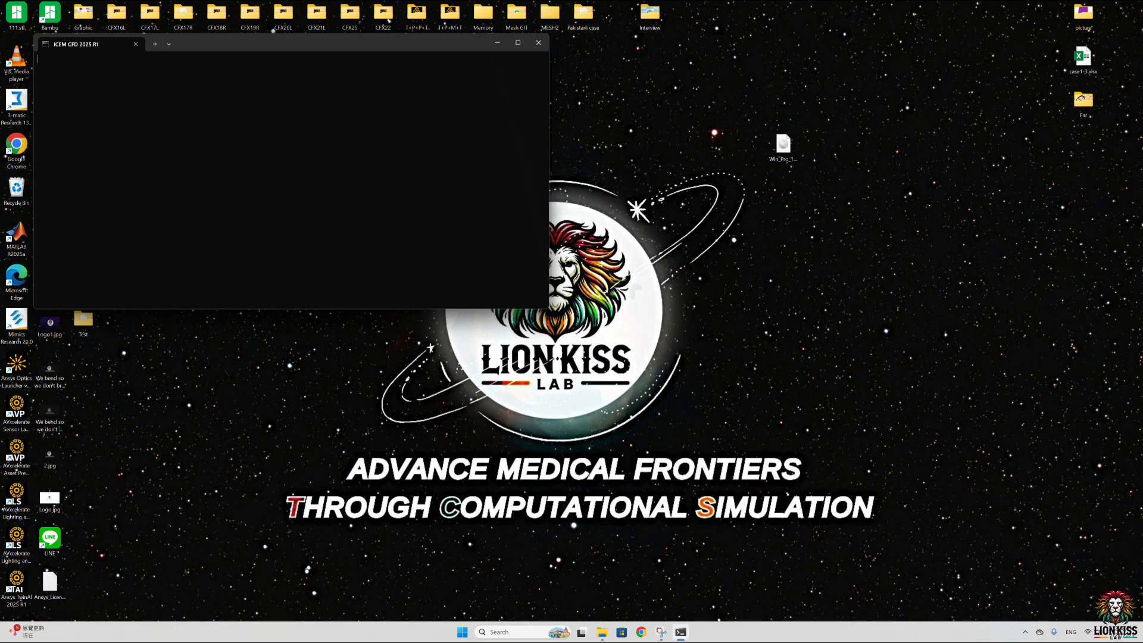
click(518, 632)
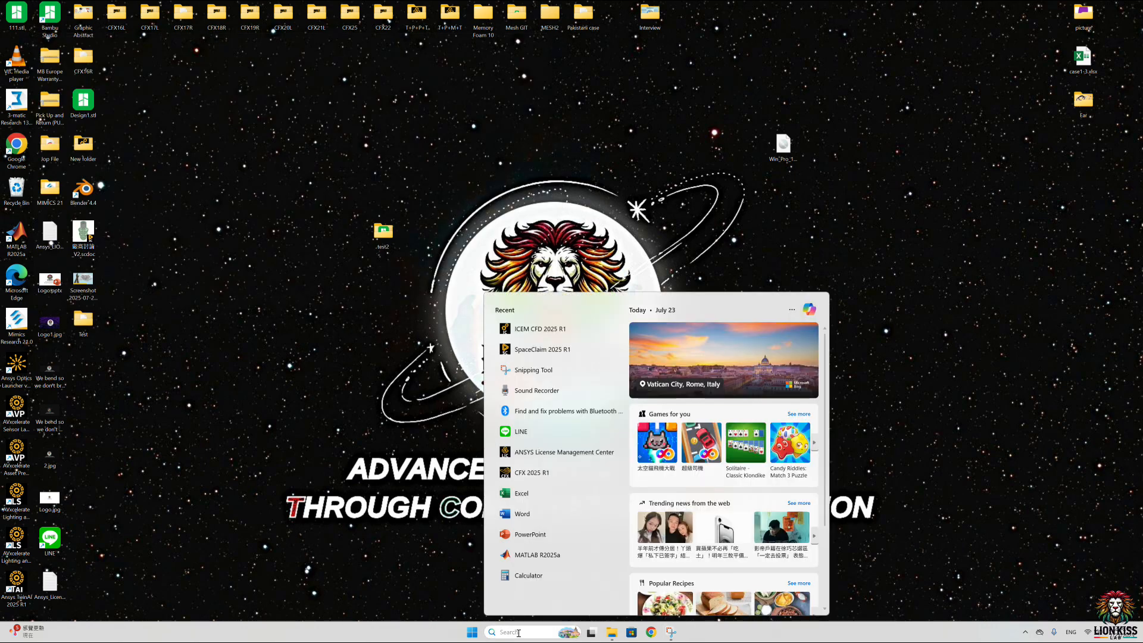
text(c)
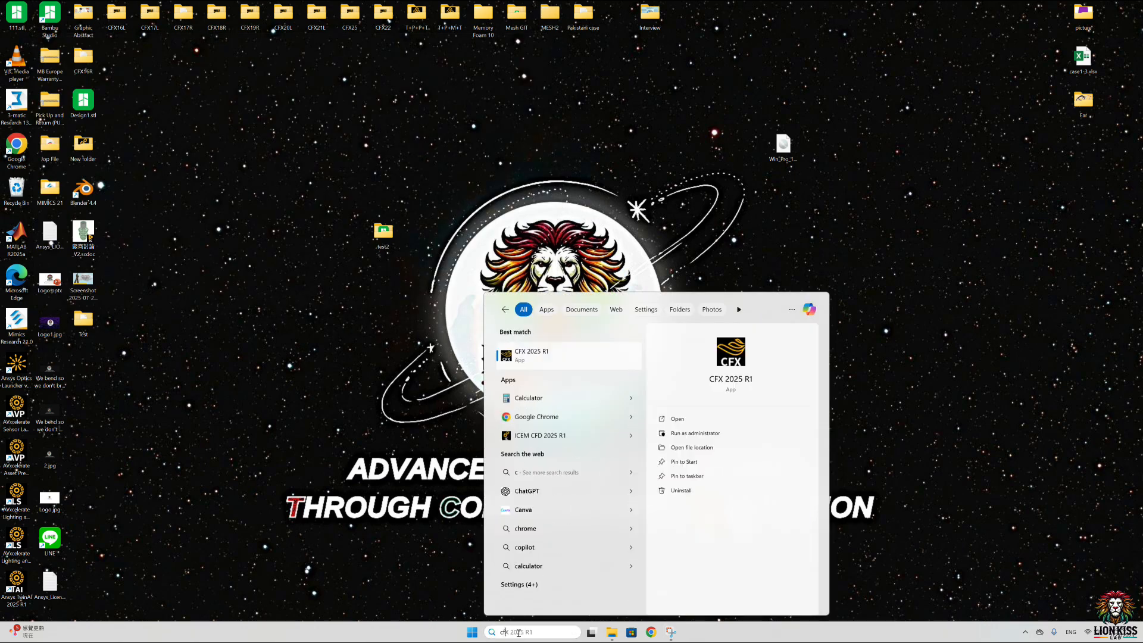
text(f)
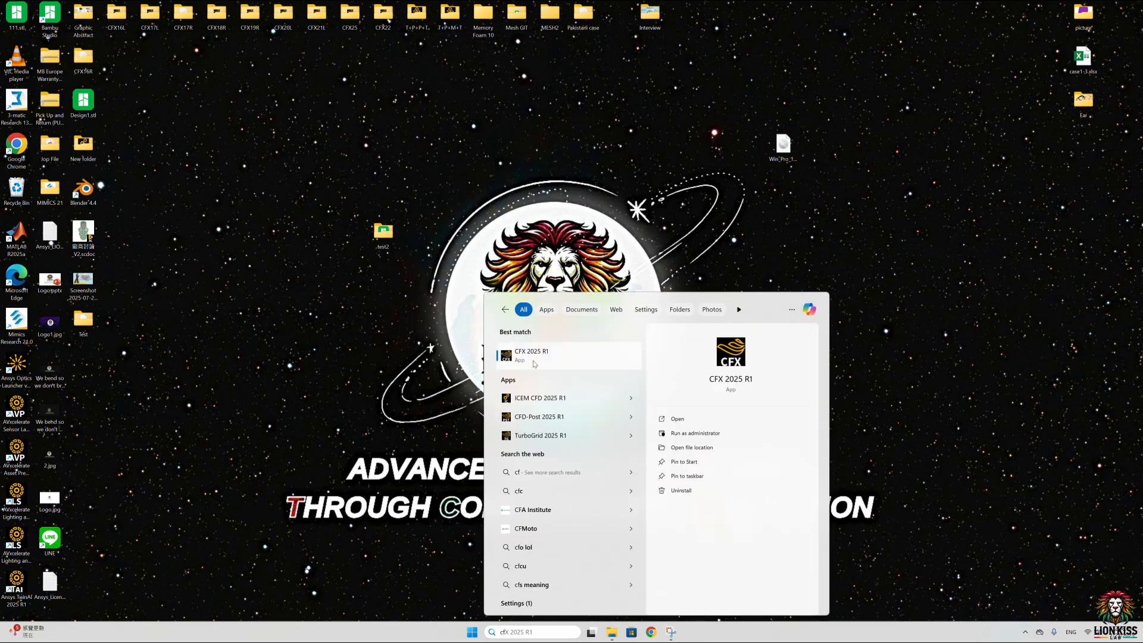
click(534, 356)
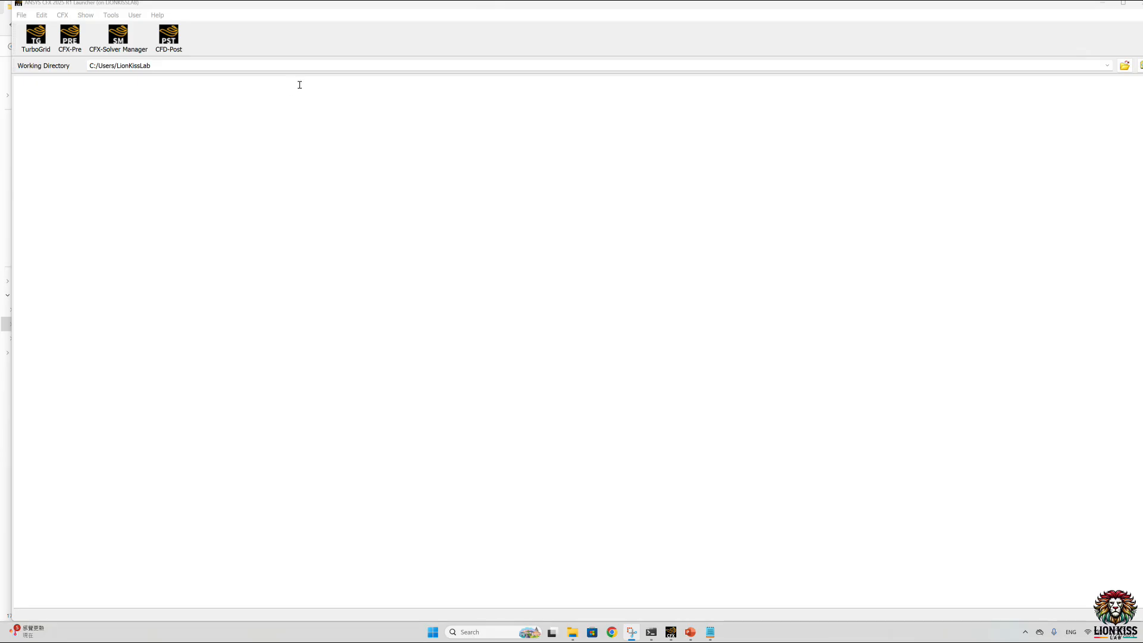
Step: Start CFX-Pre from the CFX launcher and create a new case with the General simulation type
click(63, 48)
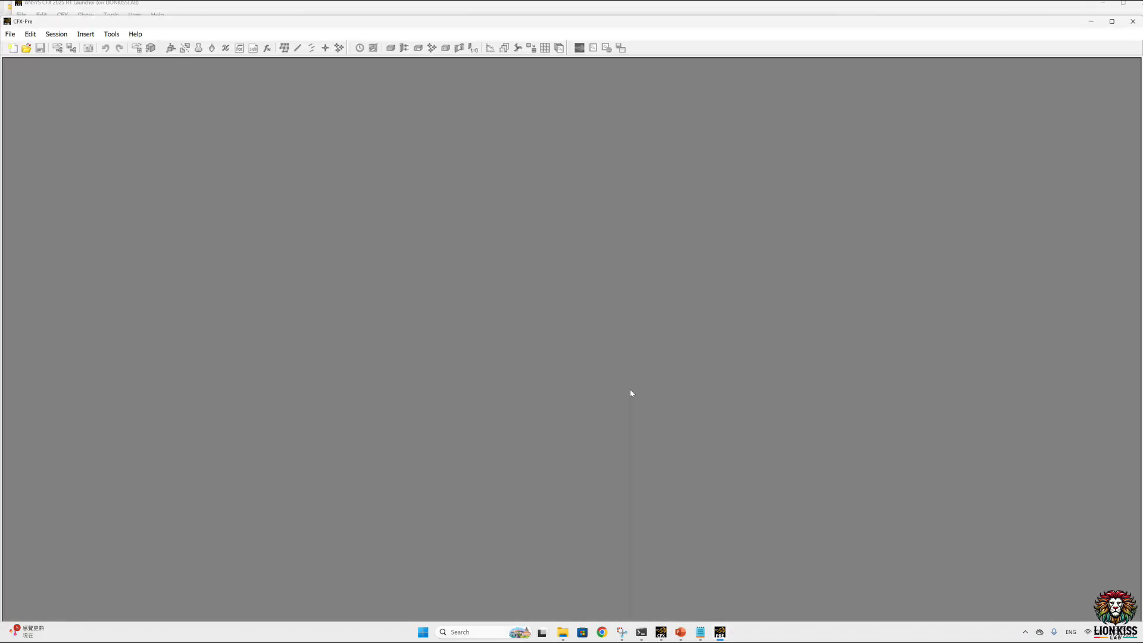
click(14, 48)
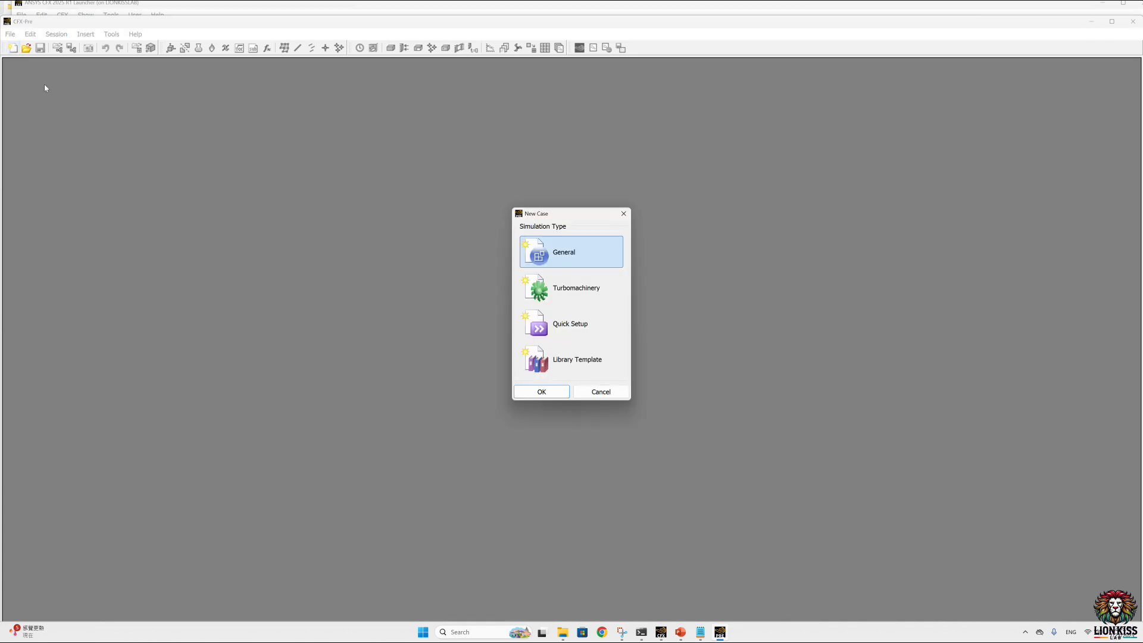
click(541, 391)
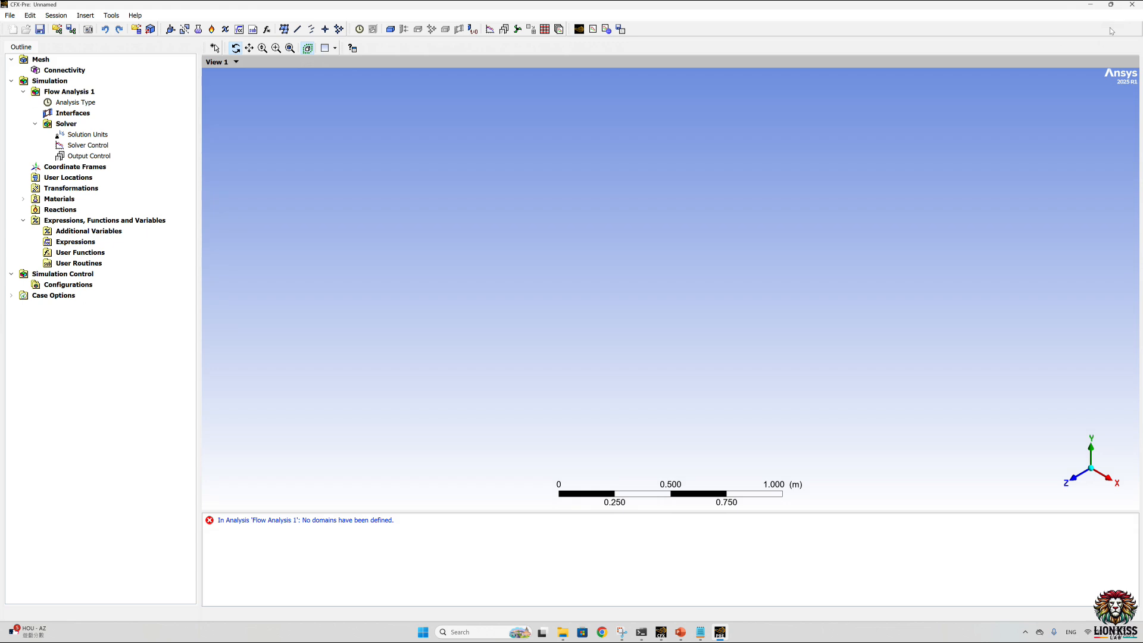
Step: Import the ICEM CFD mesh project1.cfx5 from the desktop folder test2/CFX, with mesh units in mm
click(10, 16)
mouse_move(84, 110)
click(146, 112)
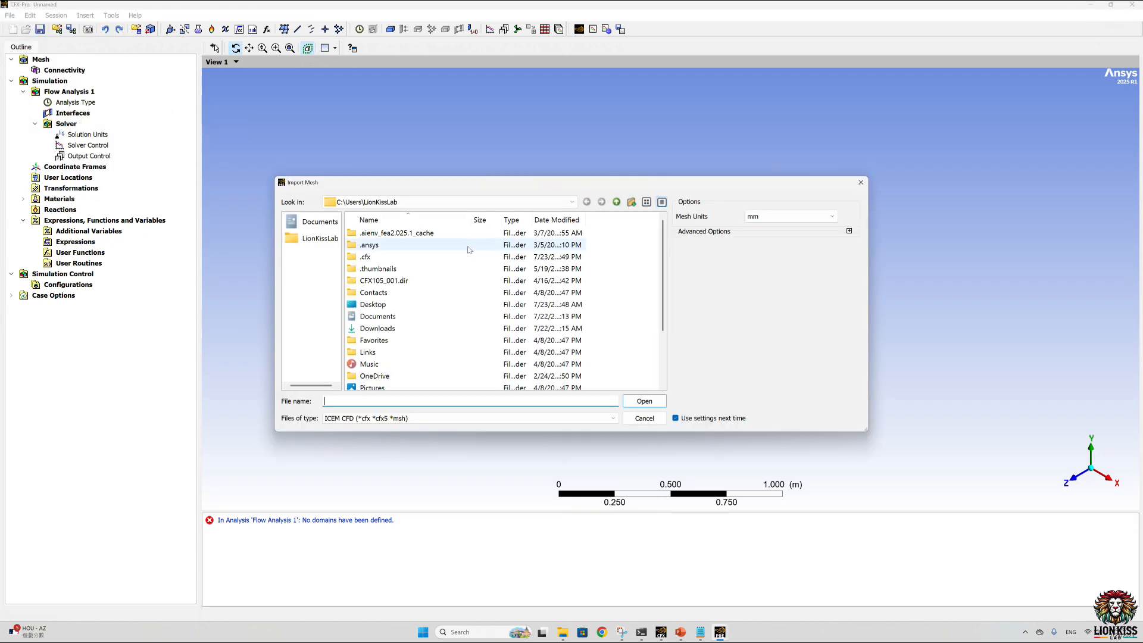
double_click(375, 304)
scroll(392, 306, down, 5)
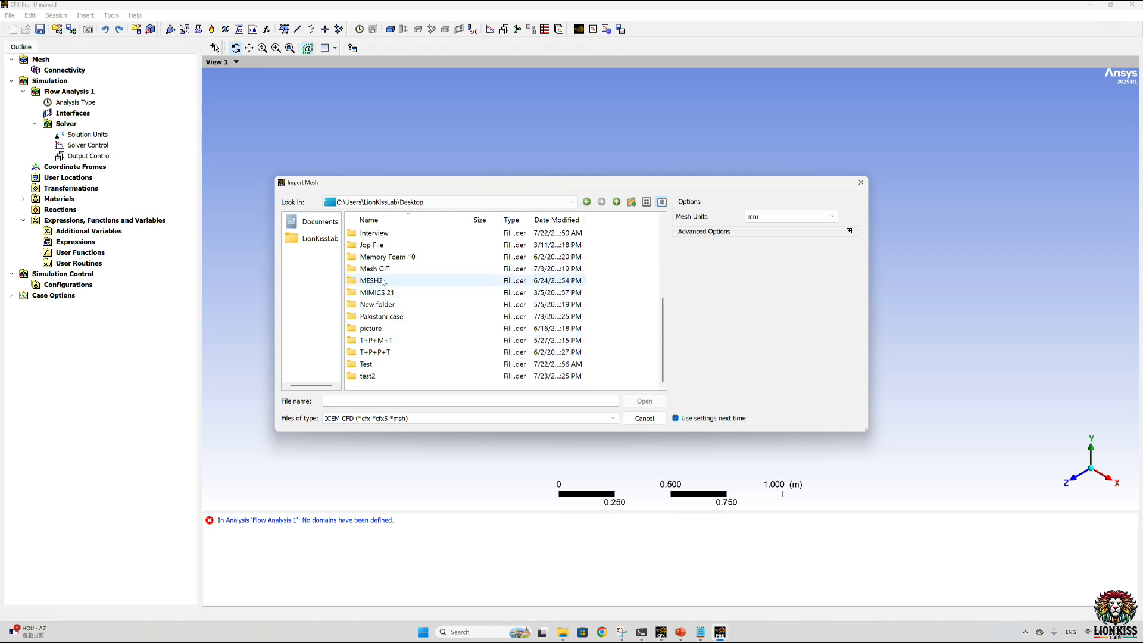
double_click(373, 376)
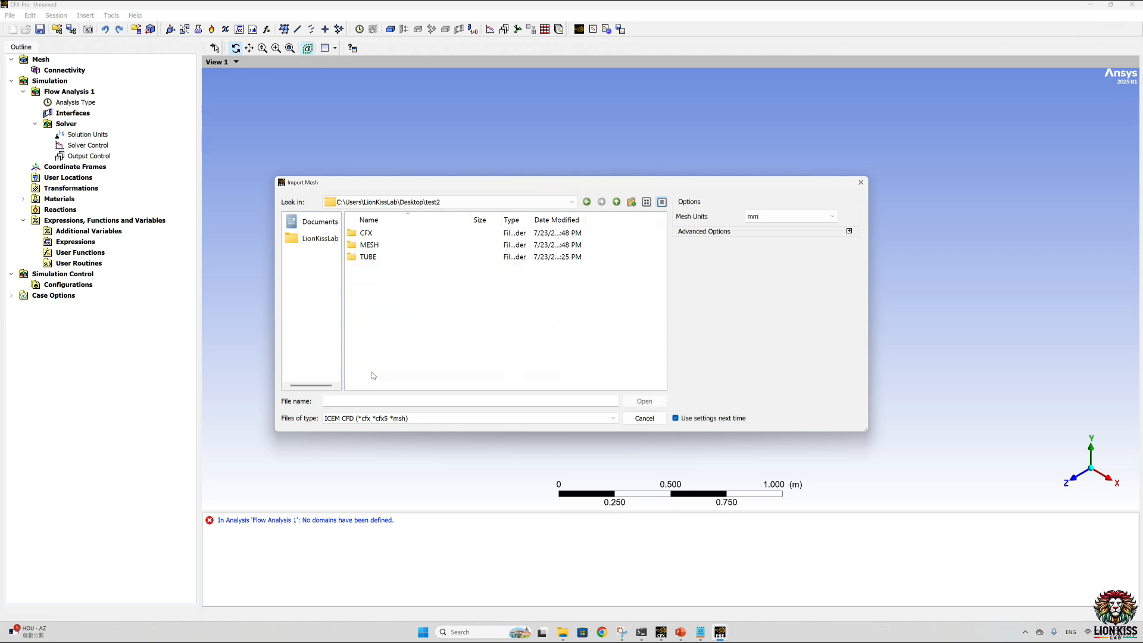
double_click(375, 233)
click(380, 233)
click(644, 401)
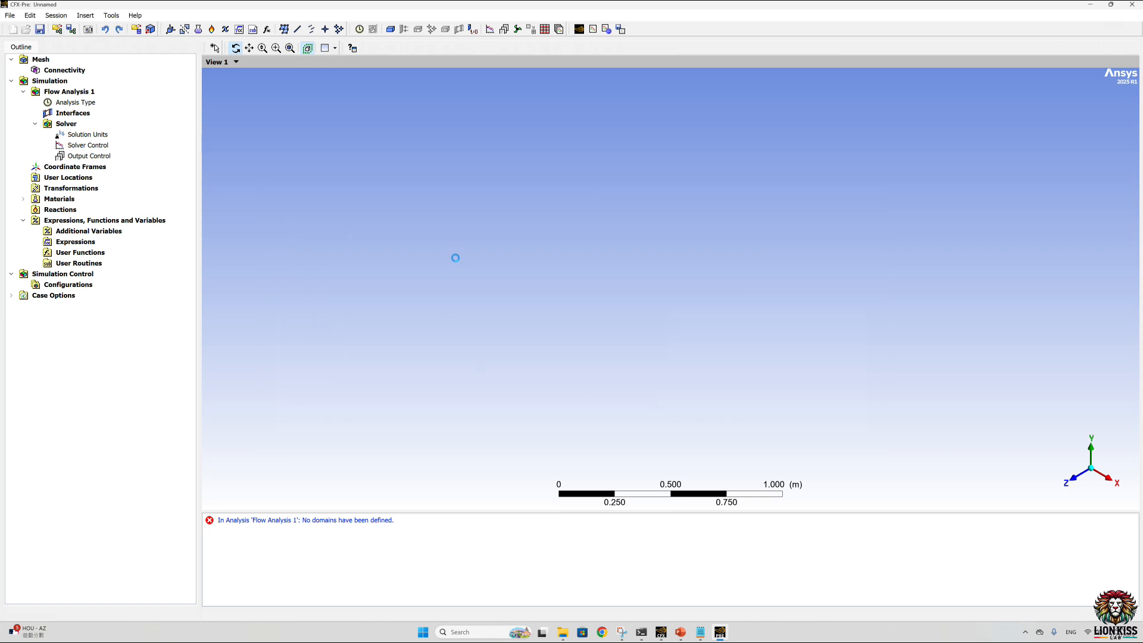
drag(536, 146, 551, 214)
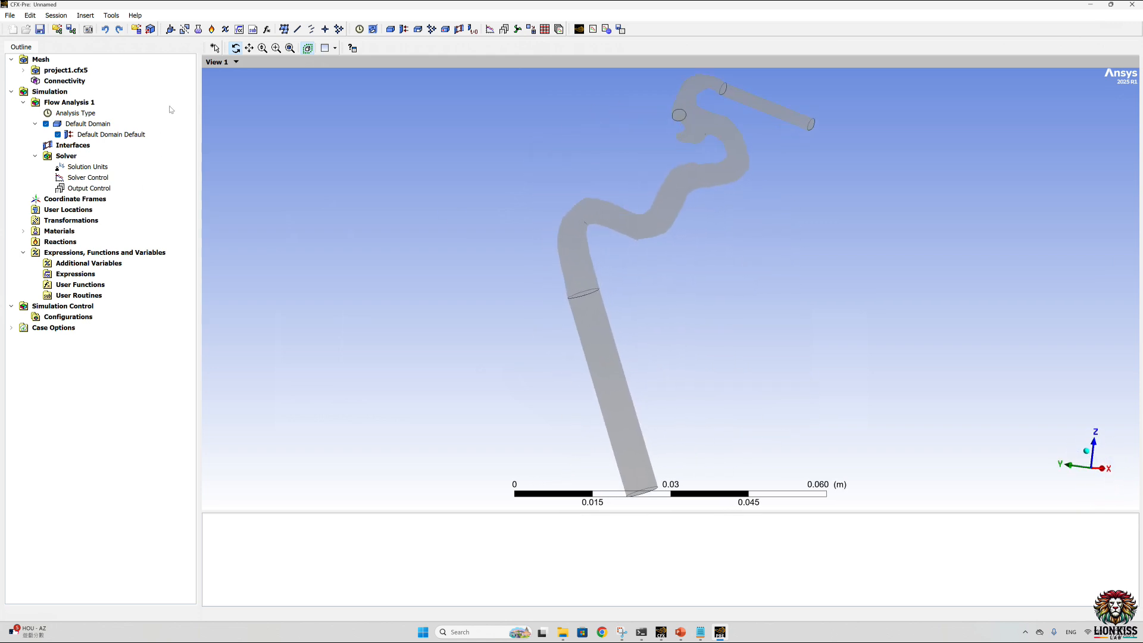
Step: Create a new expression under its default name and switch to the open PowerPoint window
click(236, 34)
click(272, 77)
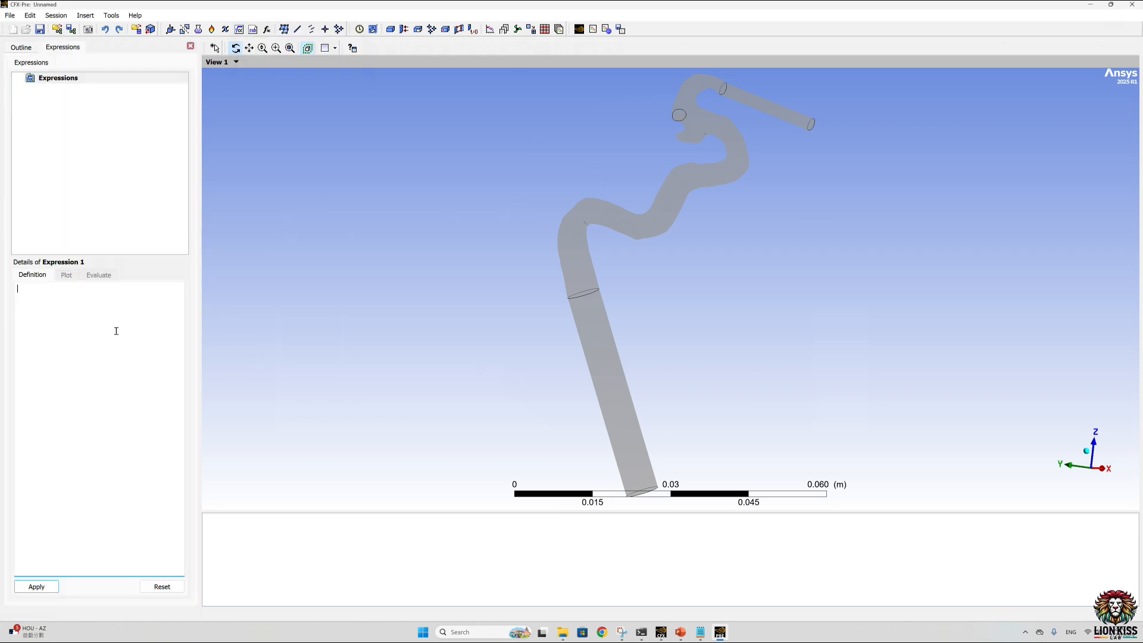
click(686, 634)
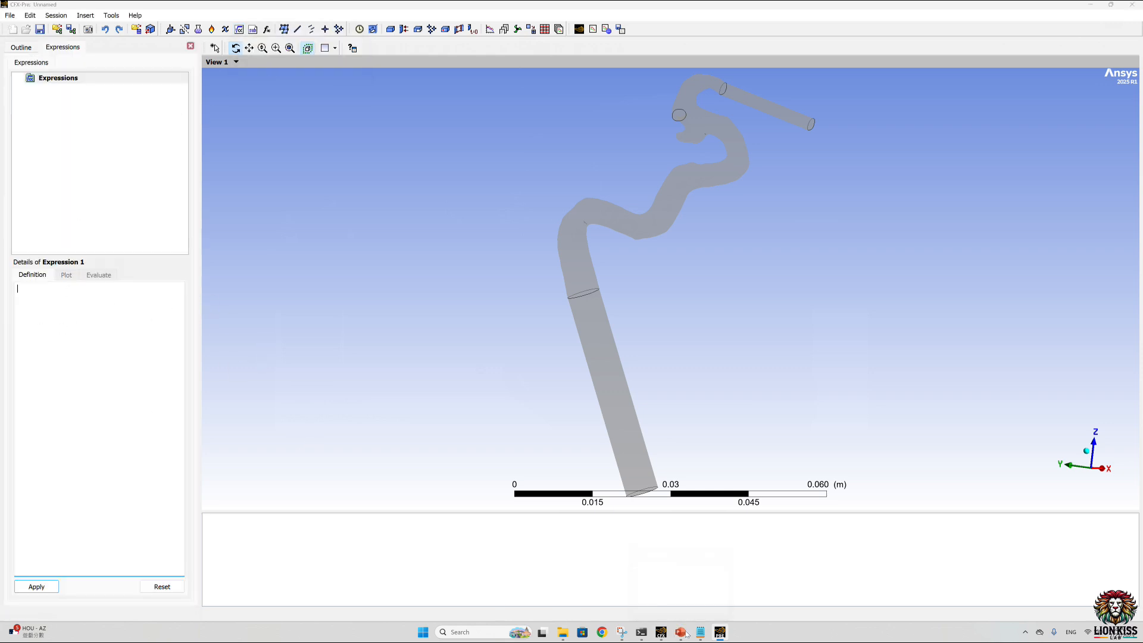
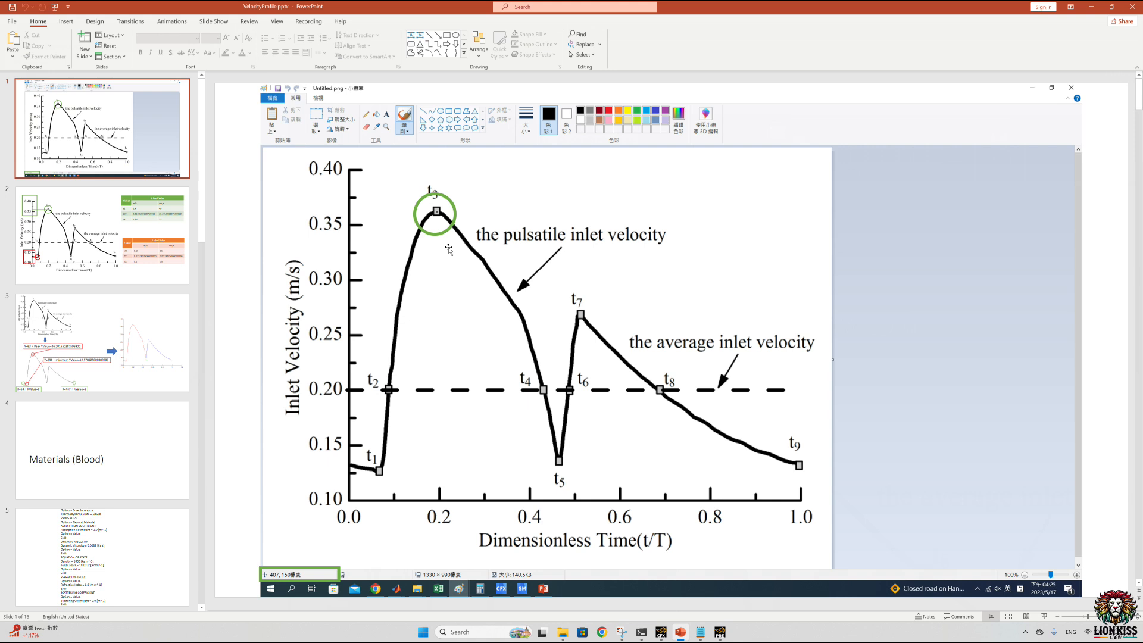
Step: Copy the fitted Fourier inlet velocity formula, including its [cm s^-1] unit, from slide 10 without the leading f(x) =
scroll(448, 263, down, 1)
scroll(135, 443, down, 10)
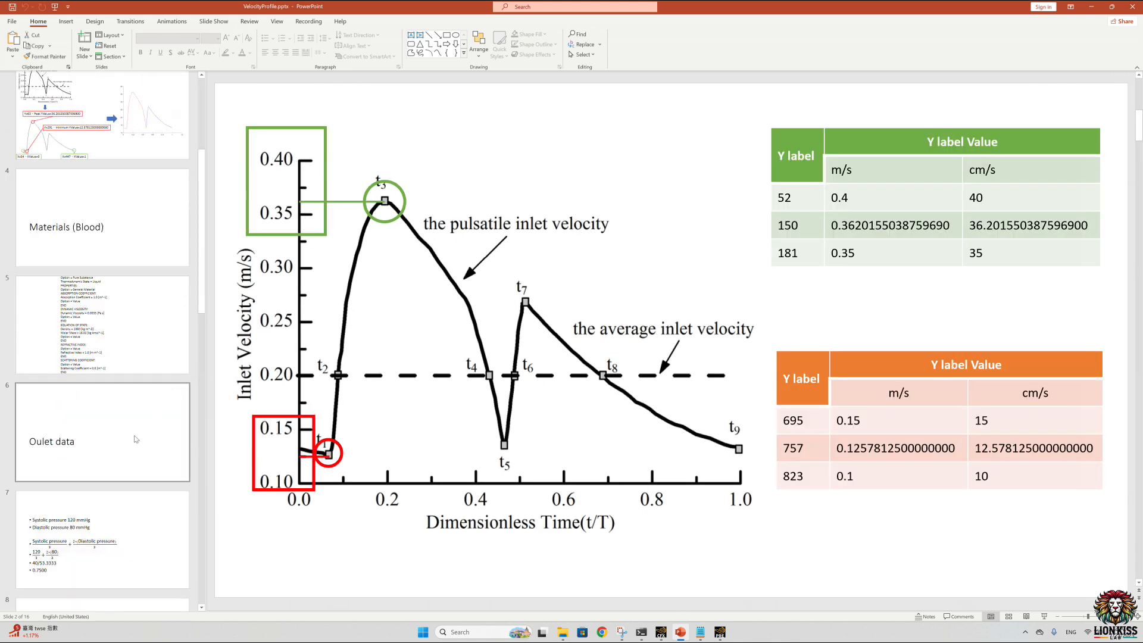
click(135, 340)
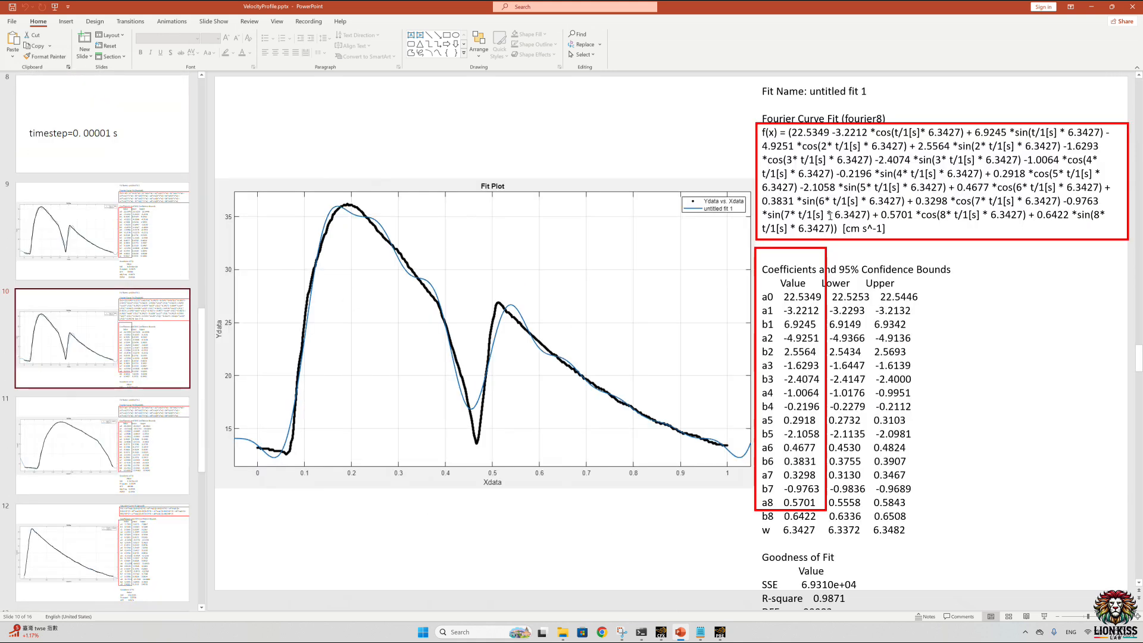
drag(888, 230, 787, 133)
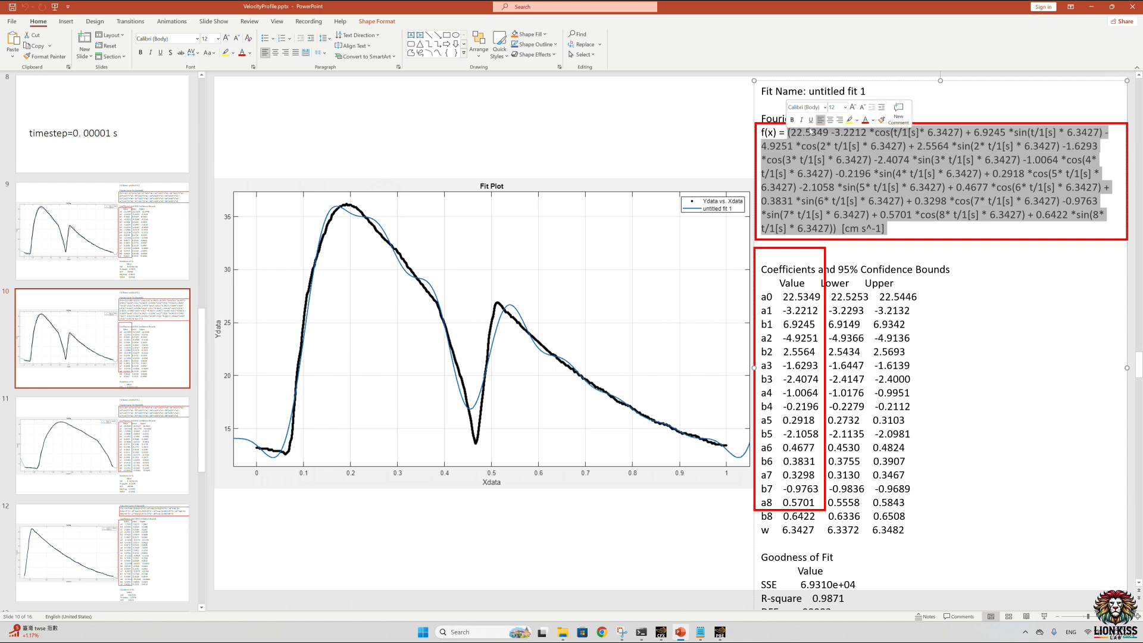
right_click(842, 171)
click(871, 190)
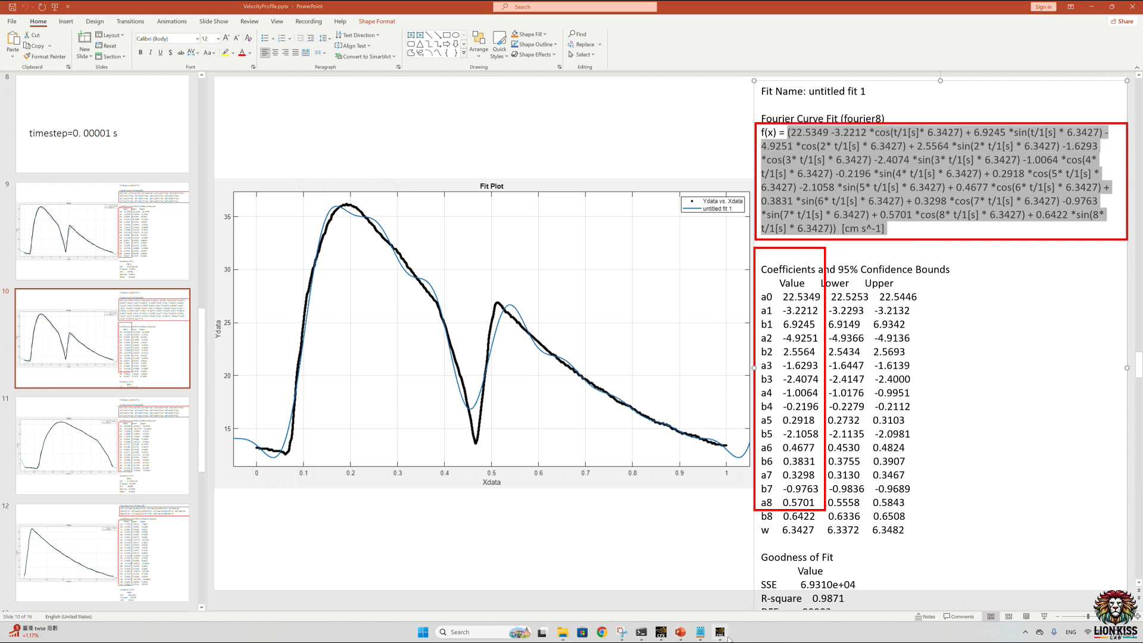
Step: Switch to CFX-Pre, apply the copied velocity formula as the definition of Expression 1 and close the expression editor
click(720, 633)
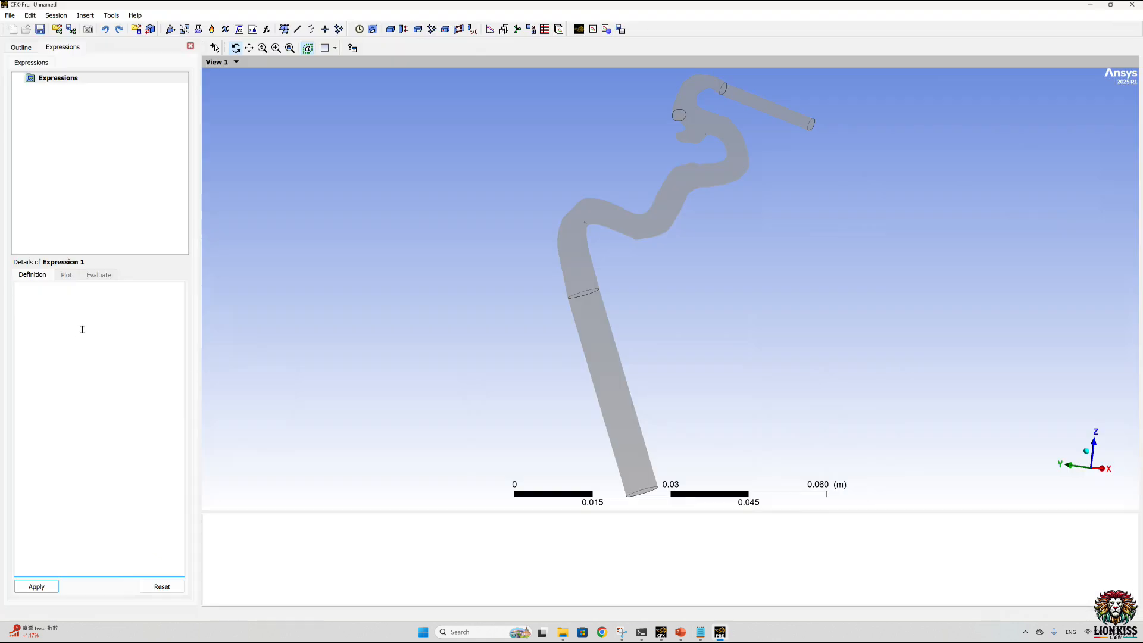
key(ctrl+v)
click(37, 586)
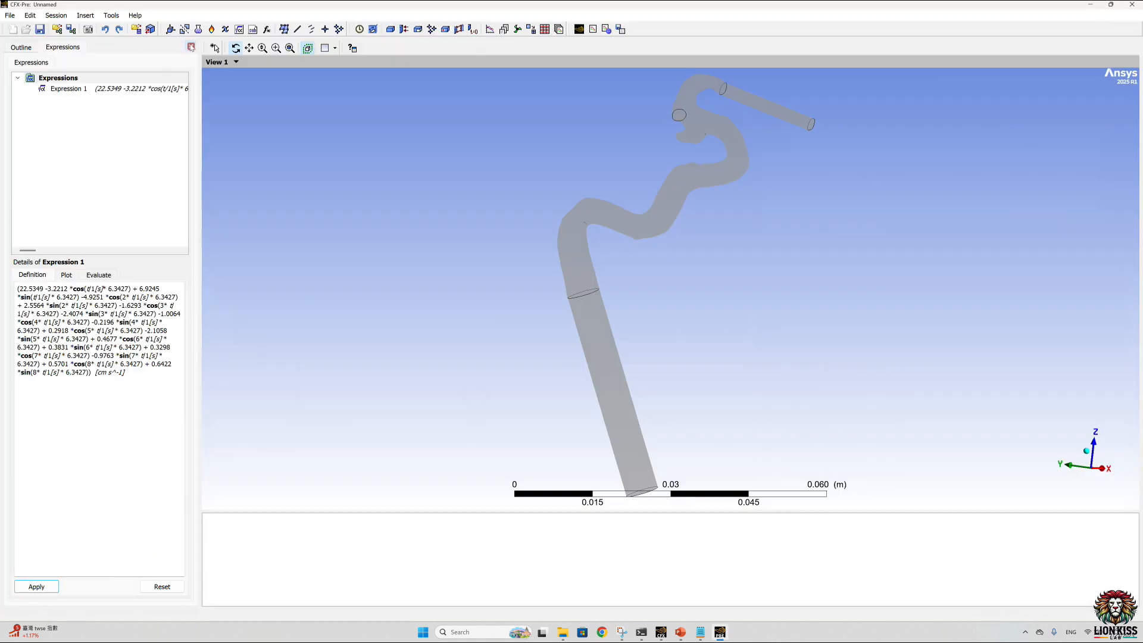
click(190, 46)
Step: Open the Air Ideal Gas material in the Command Editor
click(24, 232)
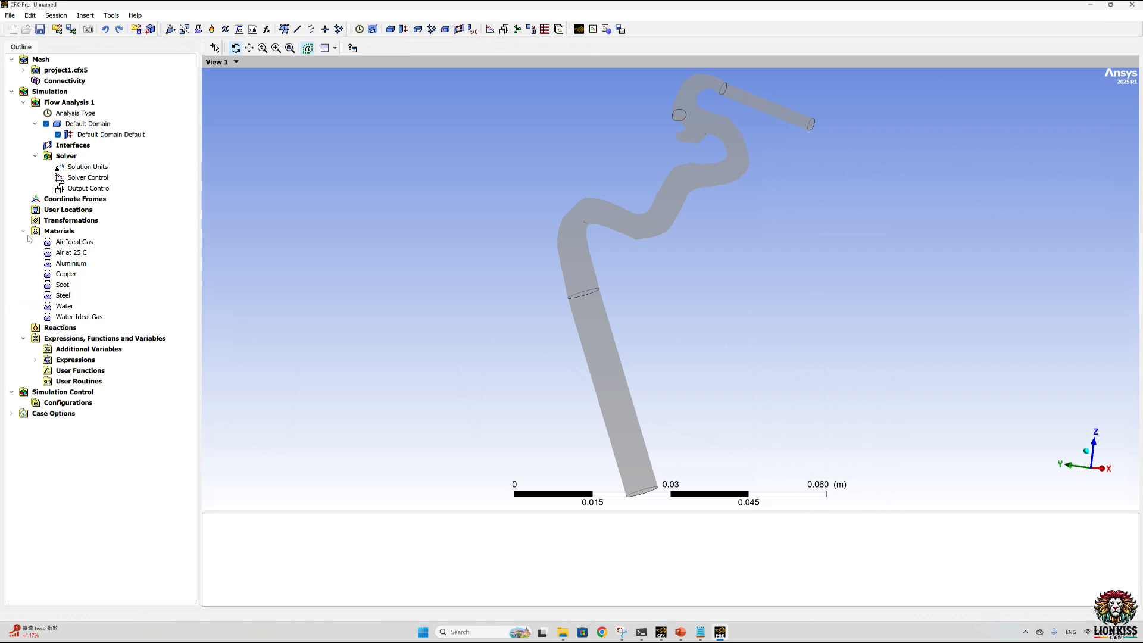
right_click(84, 243)
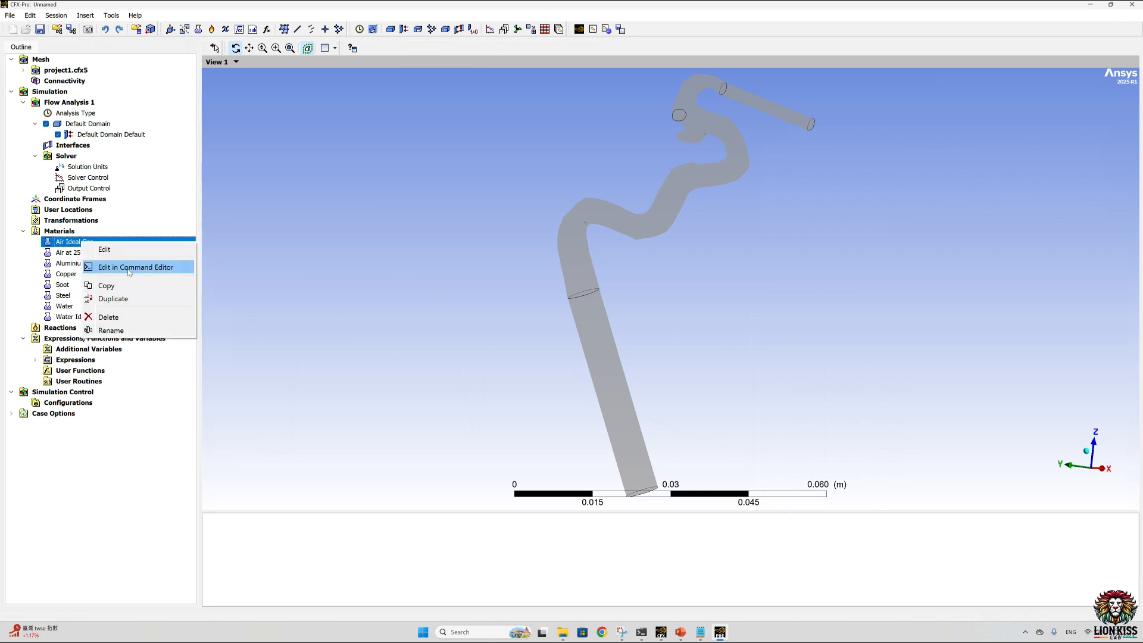
click(130, 267)
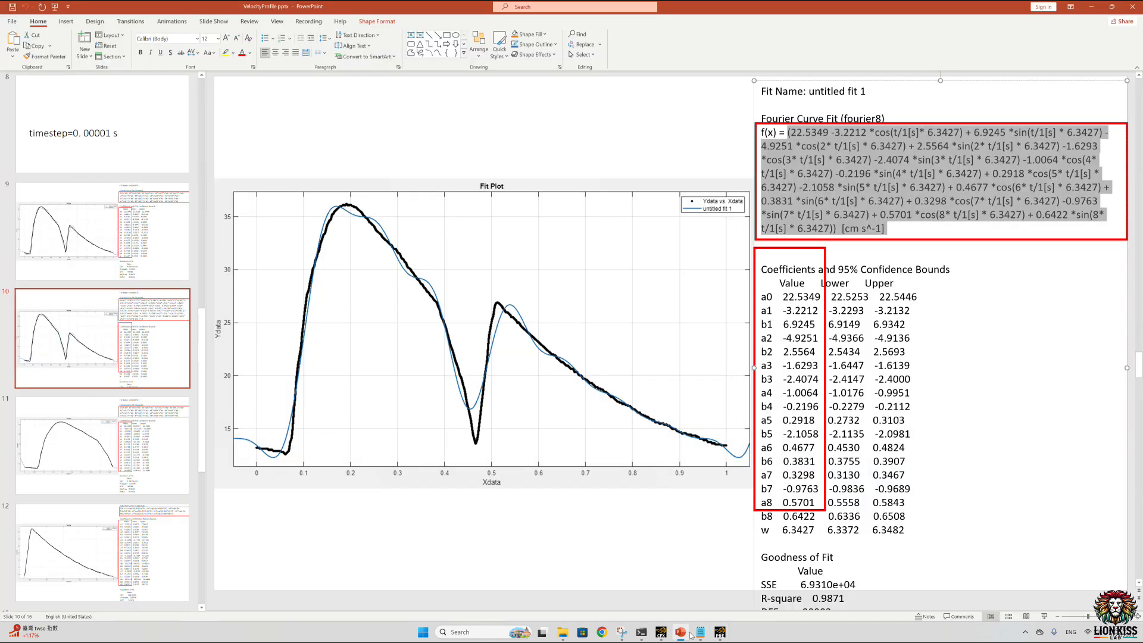
Step: Copy the complete blood material definition from slide 5 of the PowerPoint presentation
scroll(140, 321, up, 5)
click(103, 150)
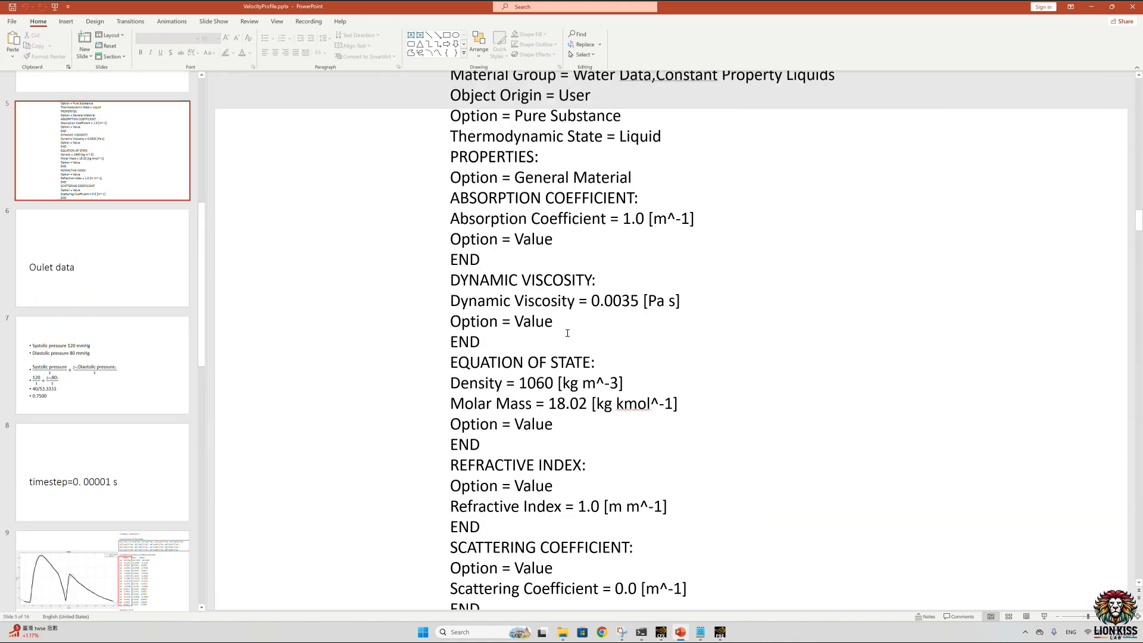
drag(450, 302, 682, 300)
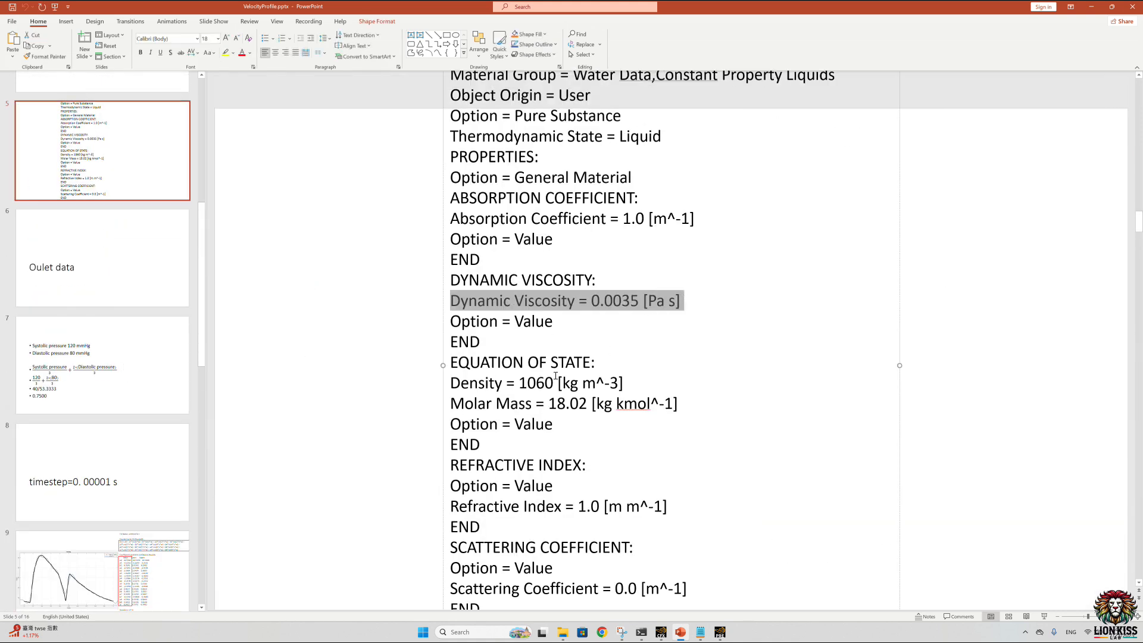
drag(442, 387, 504, 383)
click(504, 384)
click(490, 398)
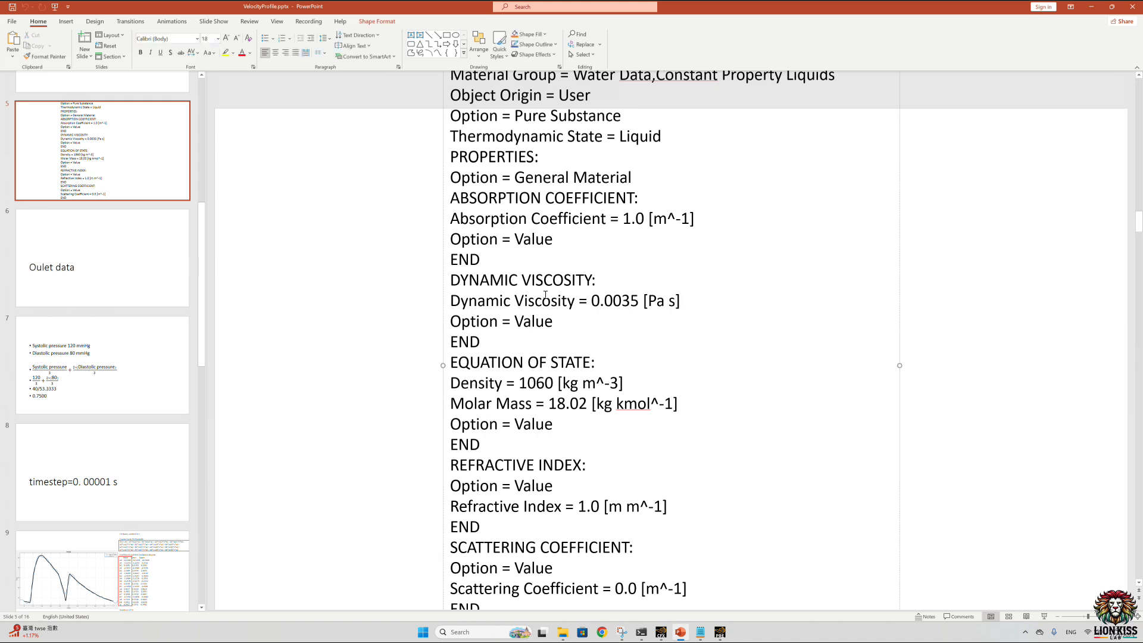
key(ctrl+a)
right_click(543, 265)
click(575, 282)
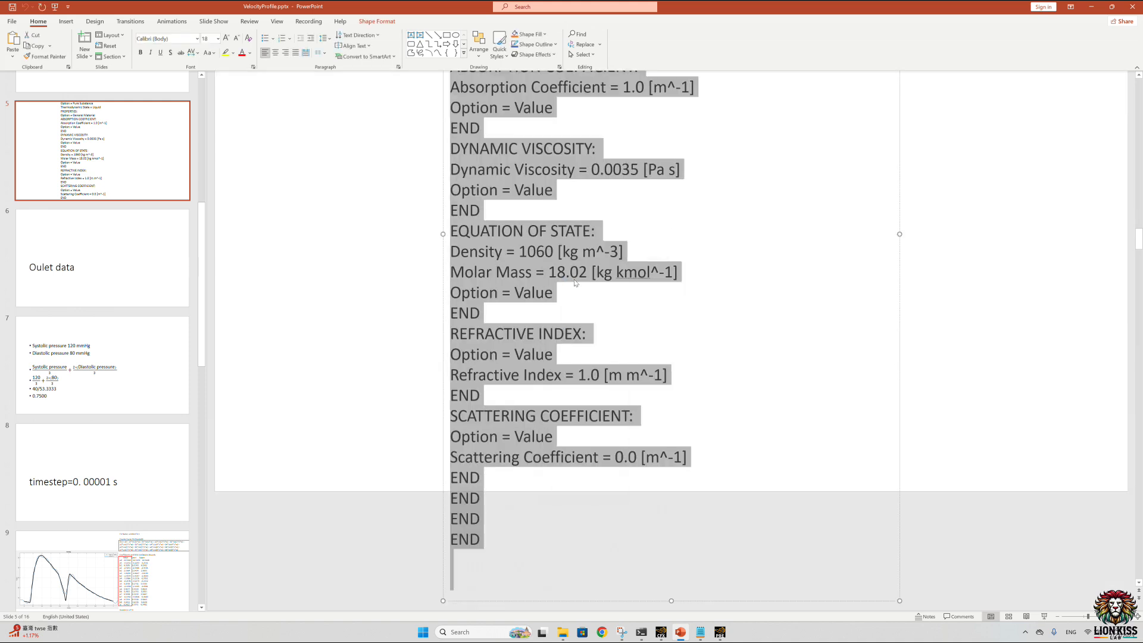
Step: Return to CFX-Pre, replace the Command Editor's contents with the copied blood definition, process it and close the editor
click(1091, 7)
key(ctrl+a)
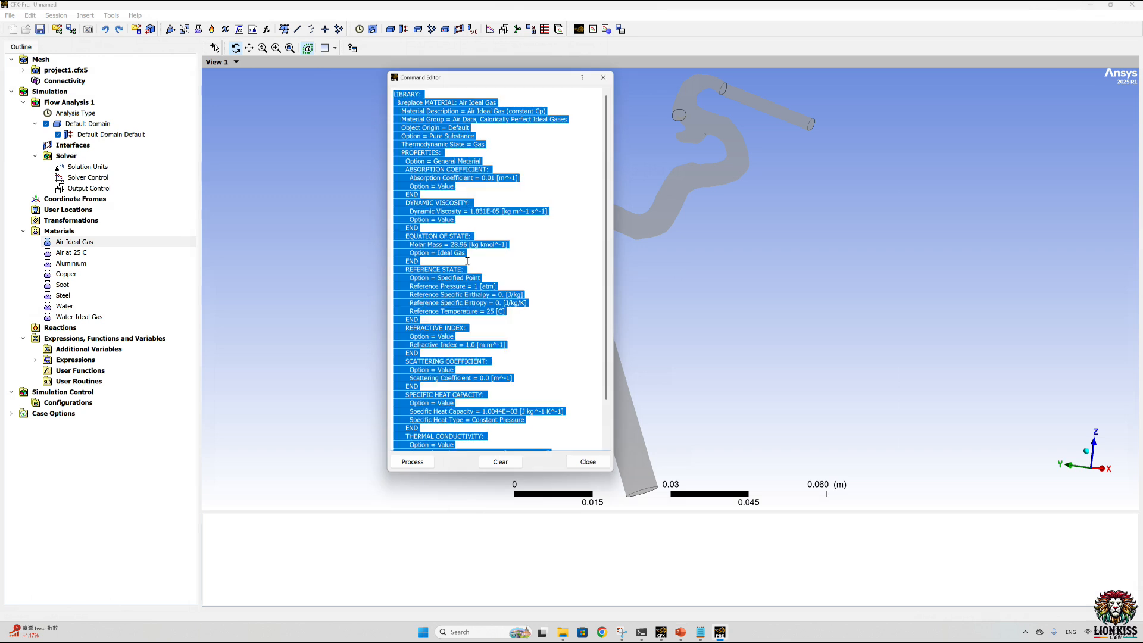
key(ctrl+v)
click(412, 461)
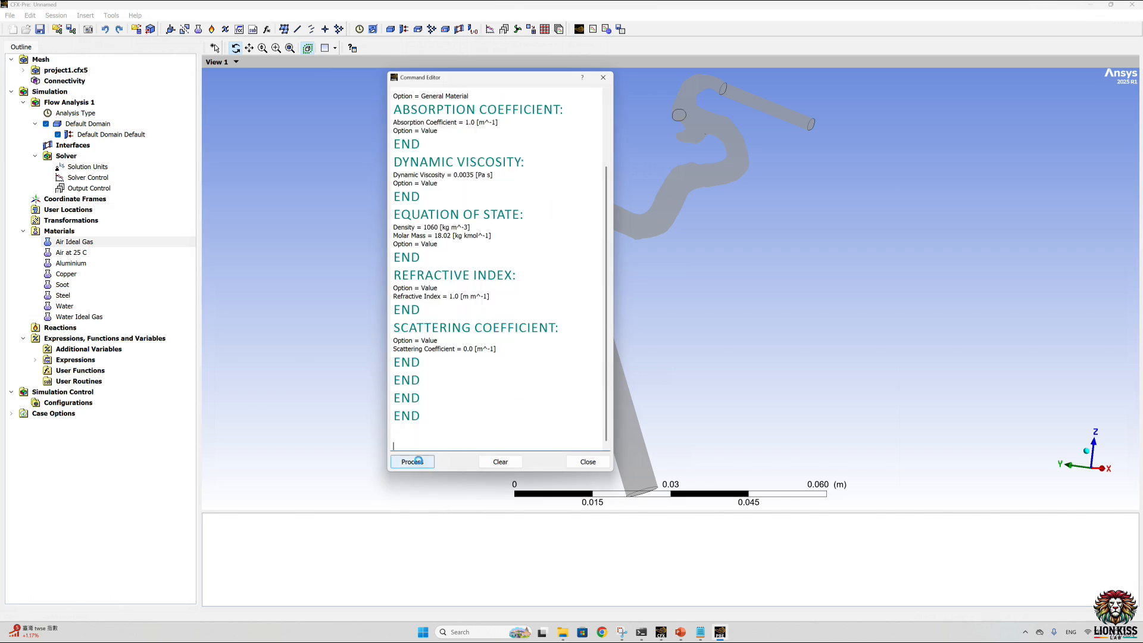
click(587, 462)
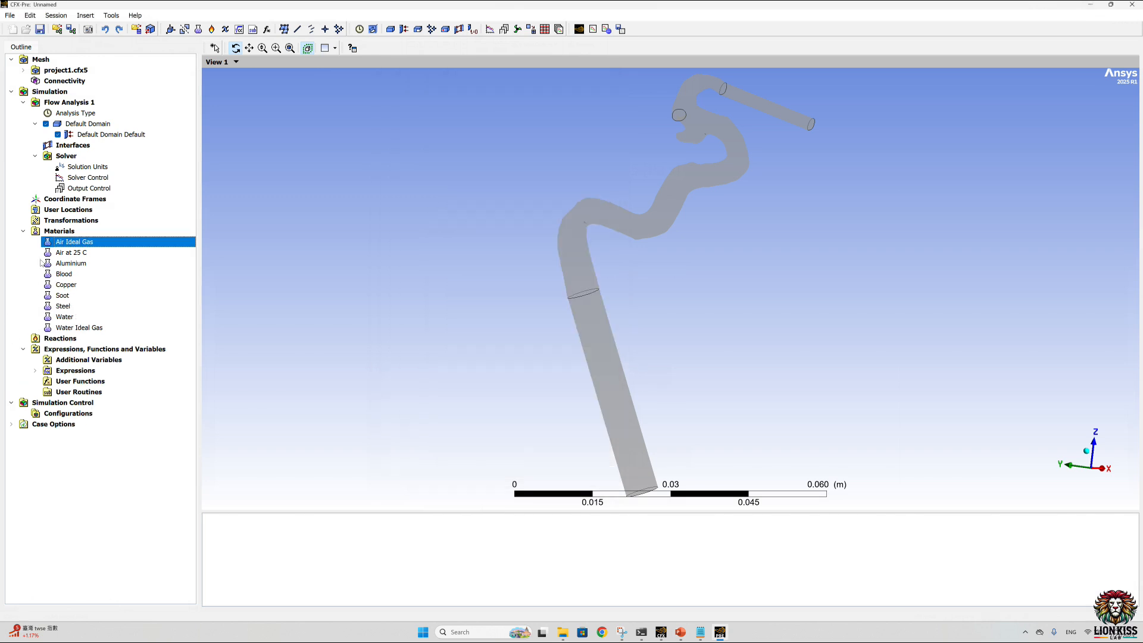
Step: Open the Blood material's details, apply its settings as they are and close them
double_click(72, 276)
click(74, 597)
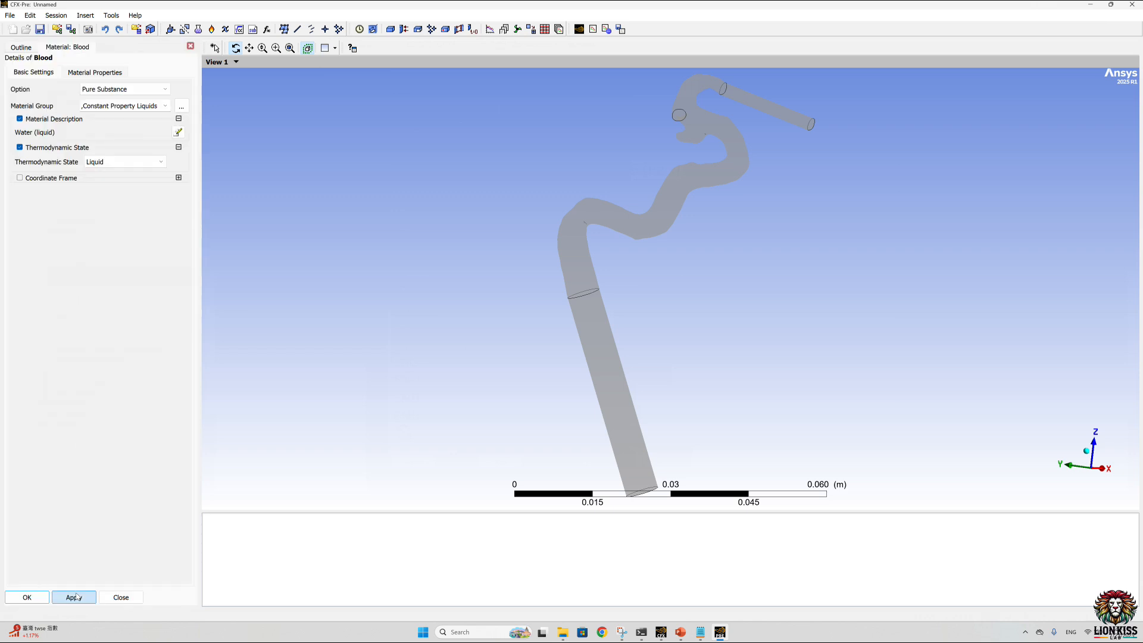
click(189, 48)
Step: Set the analysis type to Transient with a total time of 3, fill in the timesteps and accept the settings
double_click(78, 117)
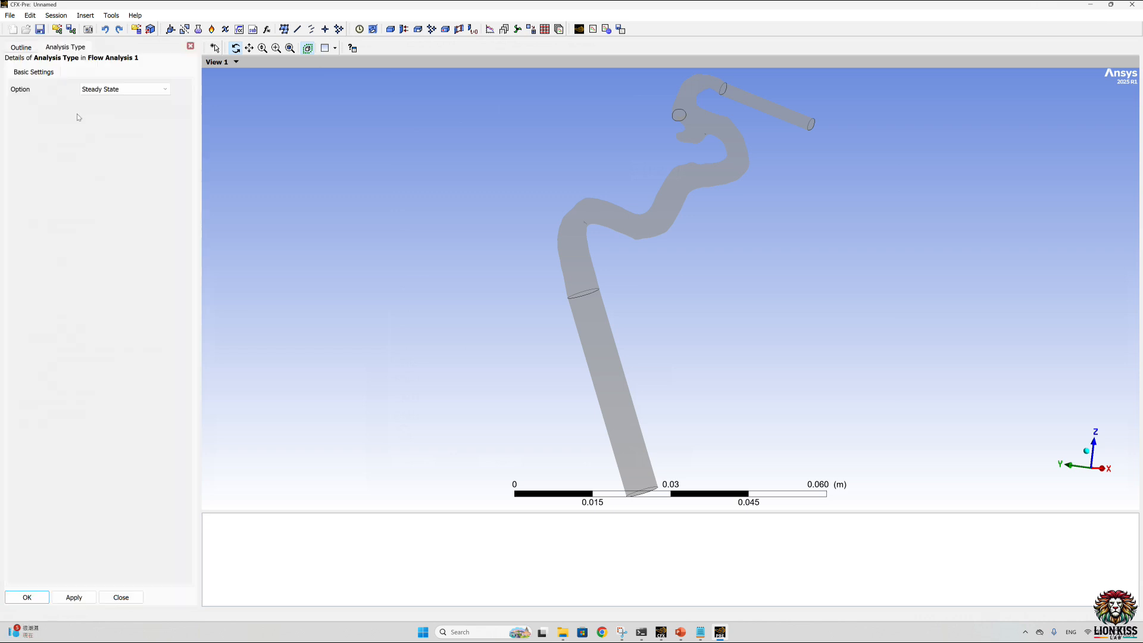
click(161, 89)
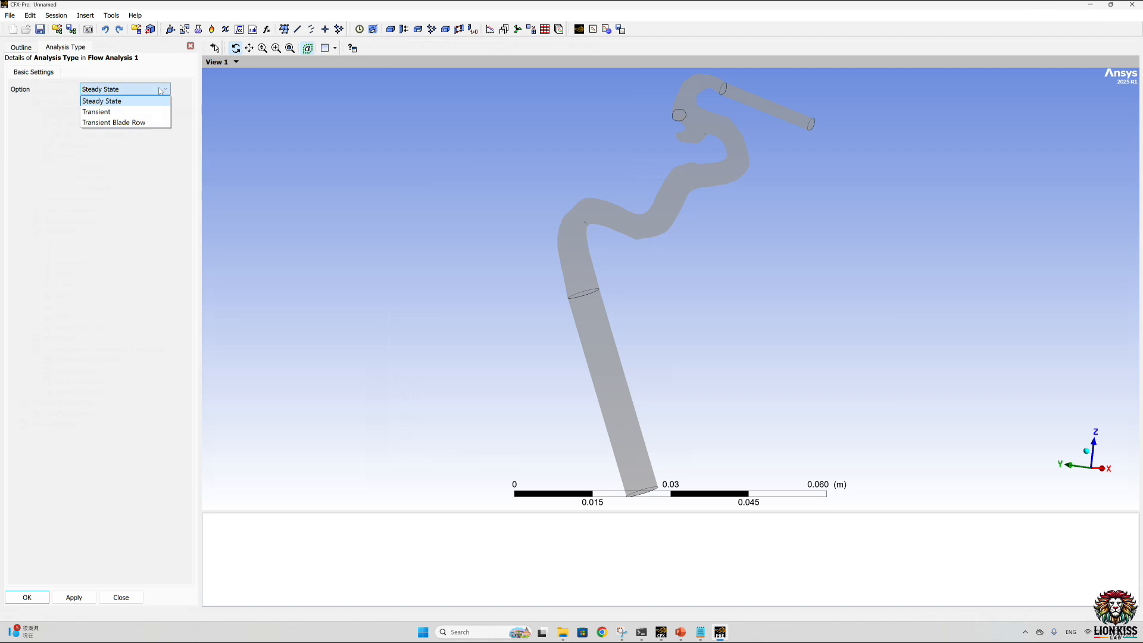
click(138, 111)
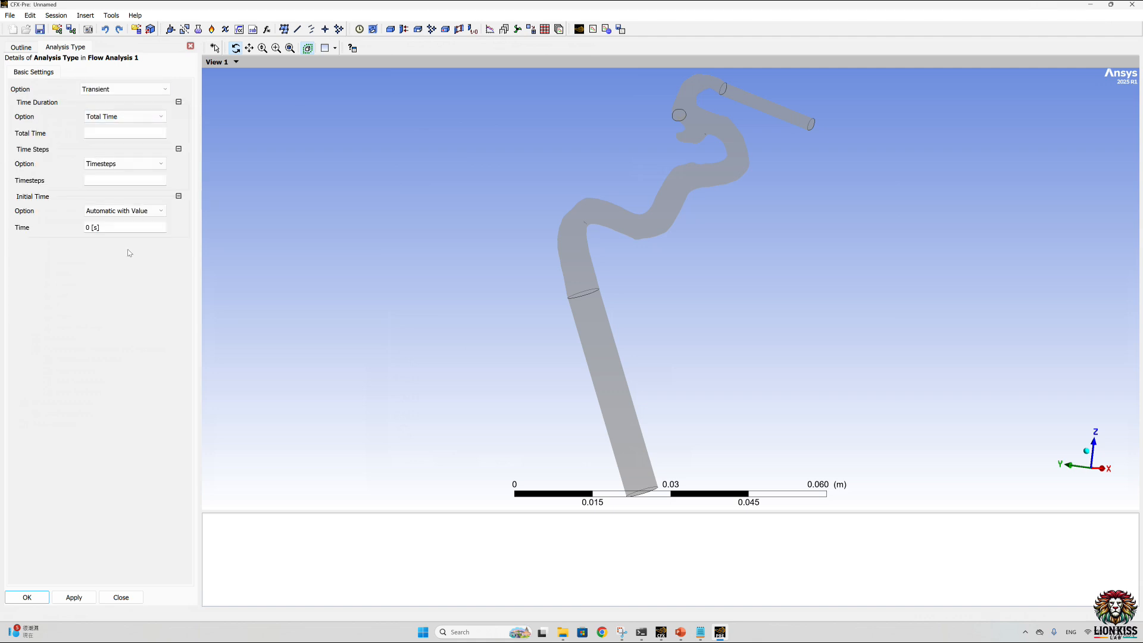
click(110, 133)
text(3 [s)
click(93, 177)
click(27, 597)
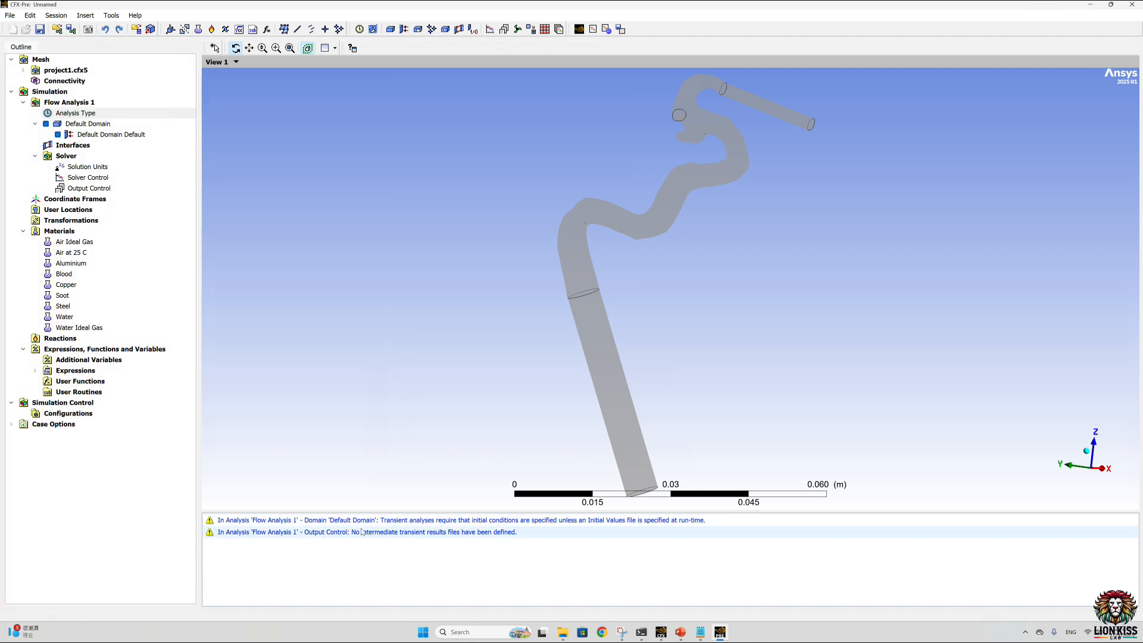
Step: Open the Default Domain for editing and set the material of Fluid 1 to Blood
click(75, 124)
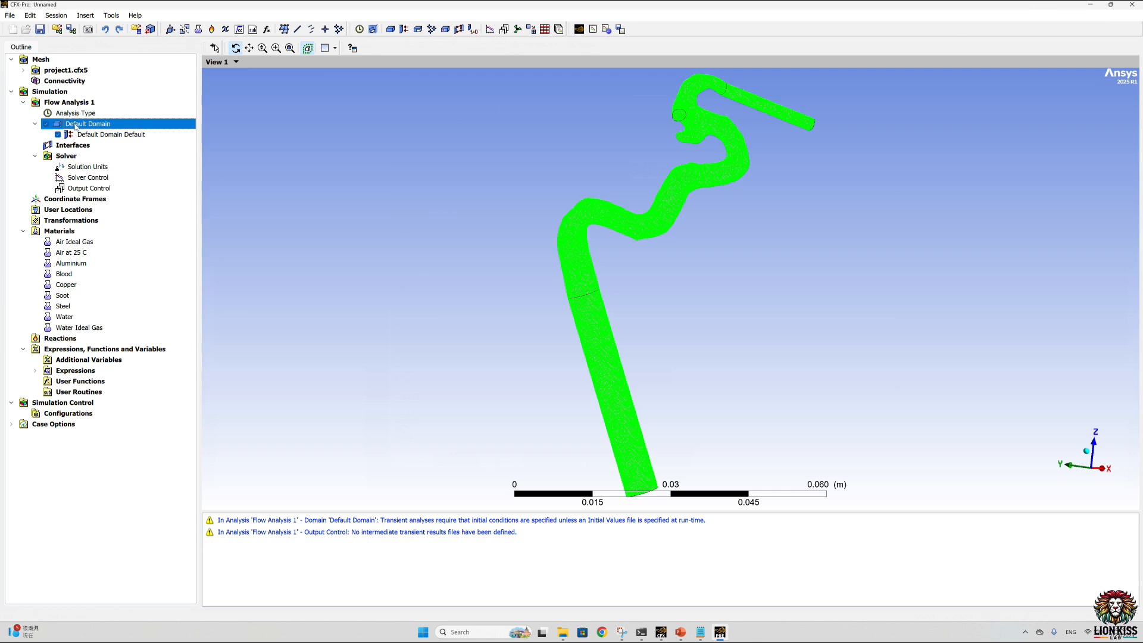
double_click(76, 125)
click(156, 236)
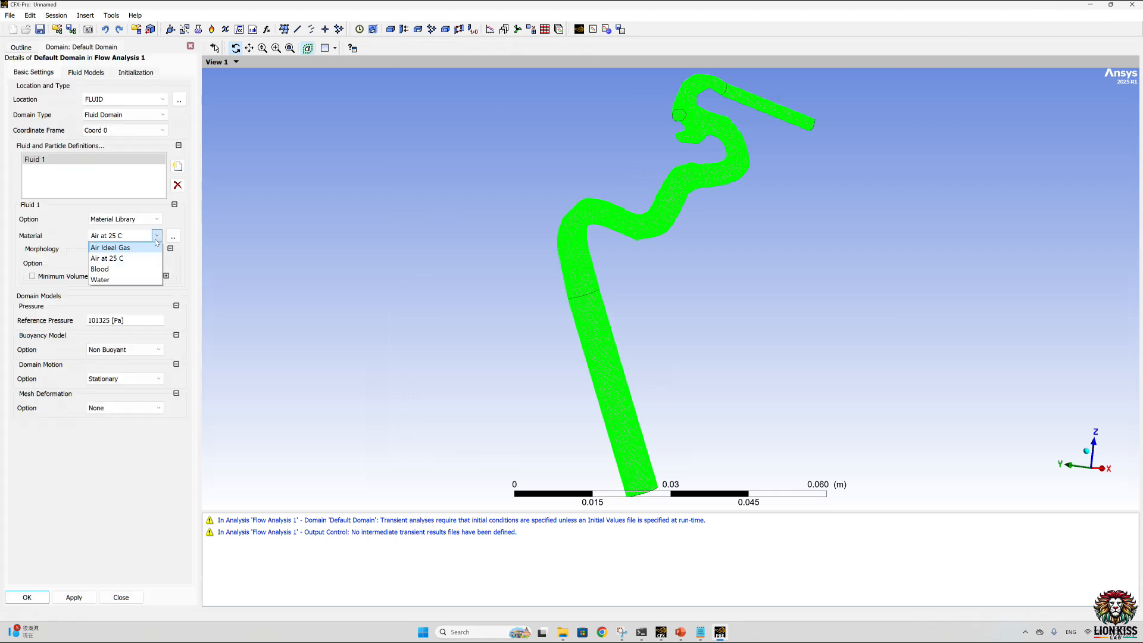
click(119, 268)
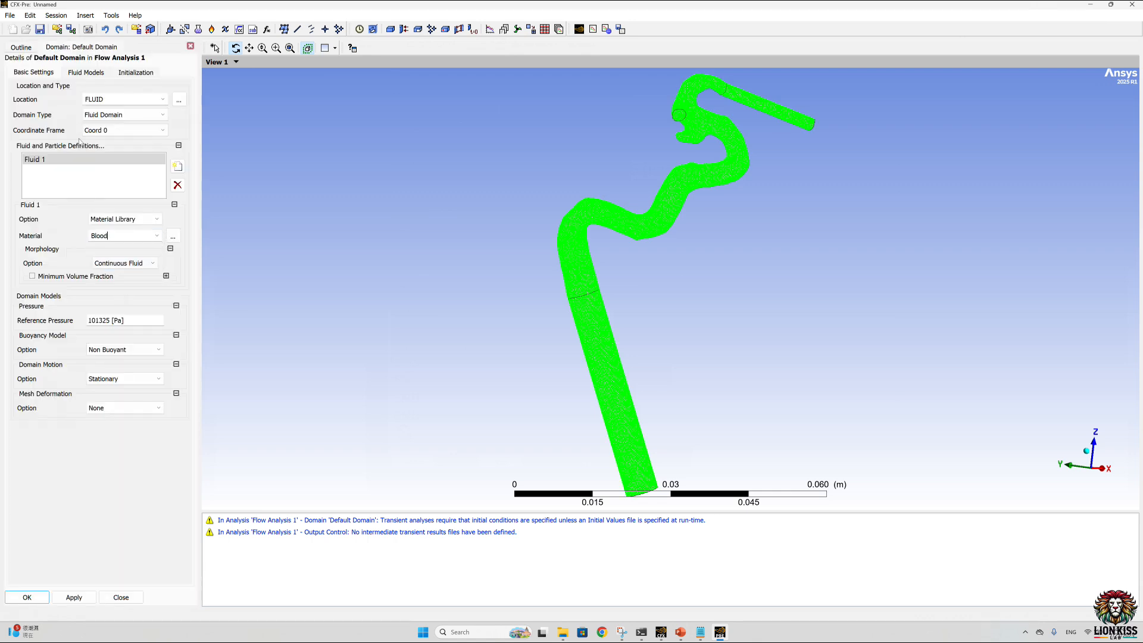
Step: Set the domain's heat transfer option to None and its turbulence option to None (Laminar)
click(86, 72)
click(110, 101)
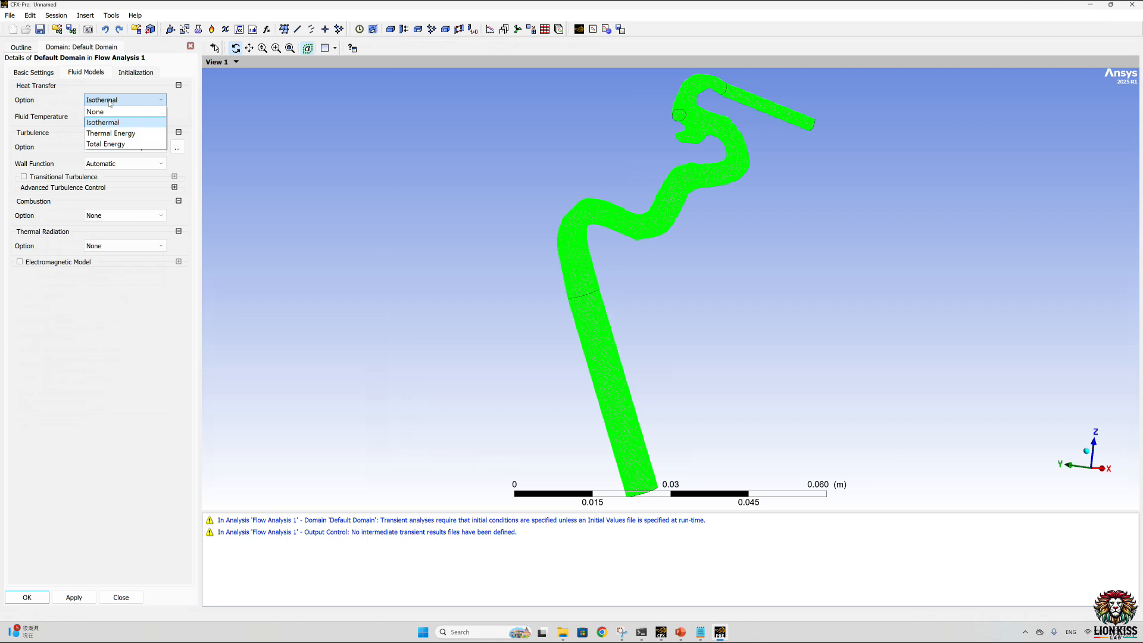
click(102, 112)
click(110, 130)
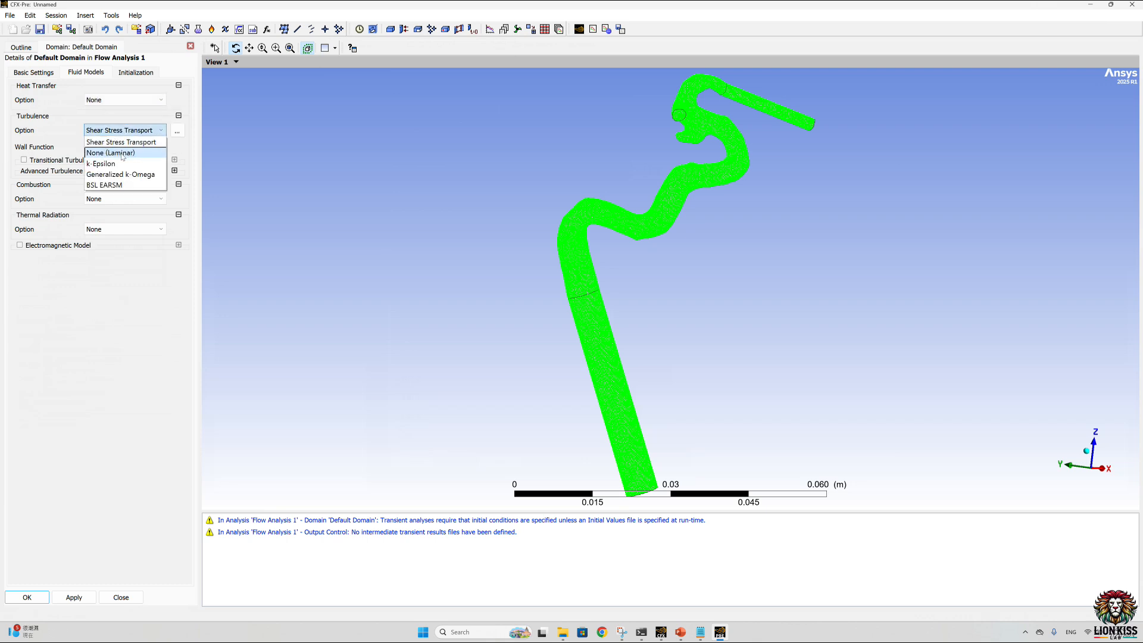
click(111, 154)
Step: Enable domain initialization with U, V and W velocities of 0 cm s^-1 and 0 Pa relative pressure, and accept the domain settings
click(134, 71)
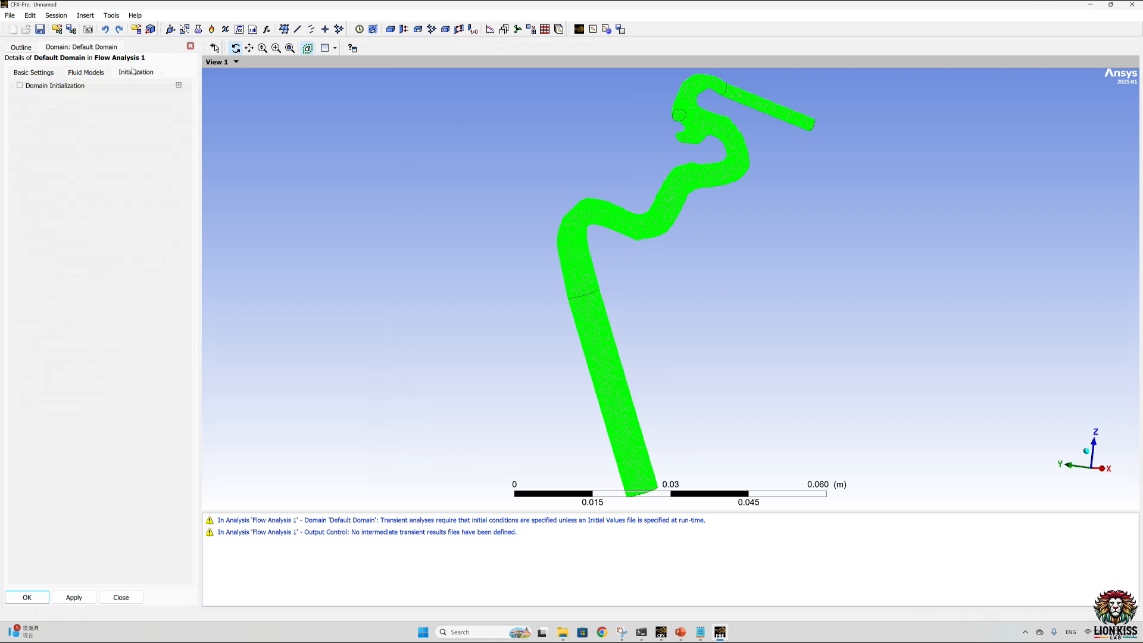
click(20, 86)
click(106, 167)
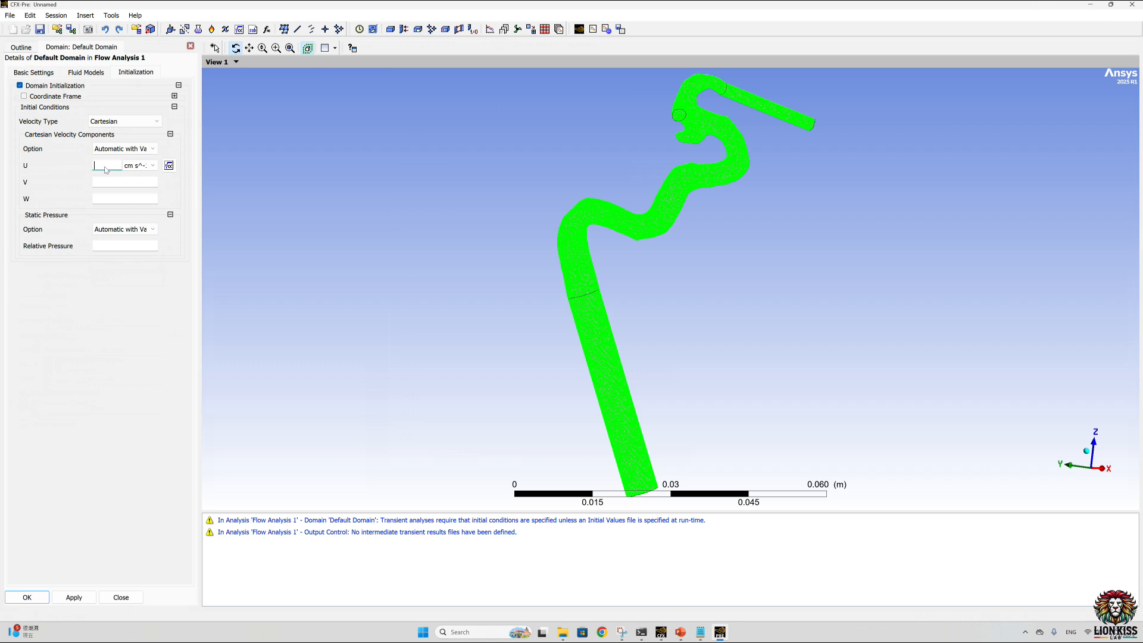
text(0 [cm s^-1)
click(108, 183)
text(0)
click(103, 198)
text(0)
click(106, 246)
text(0)
key(Return)
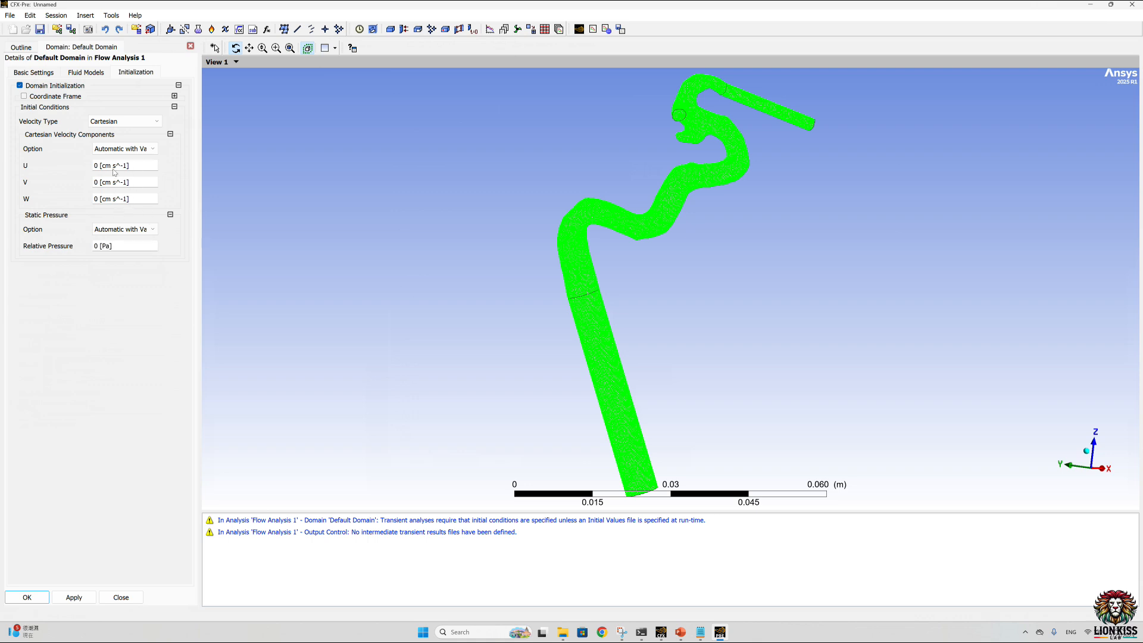
click(74, 597)
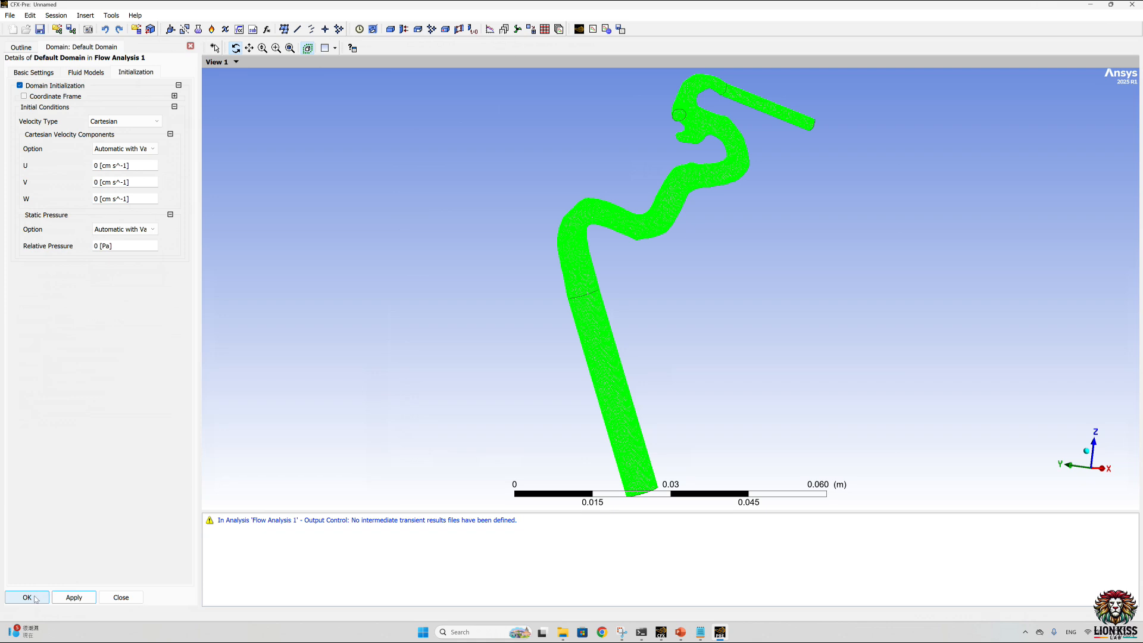
click(27, 597)
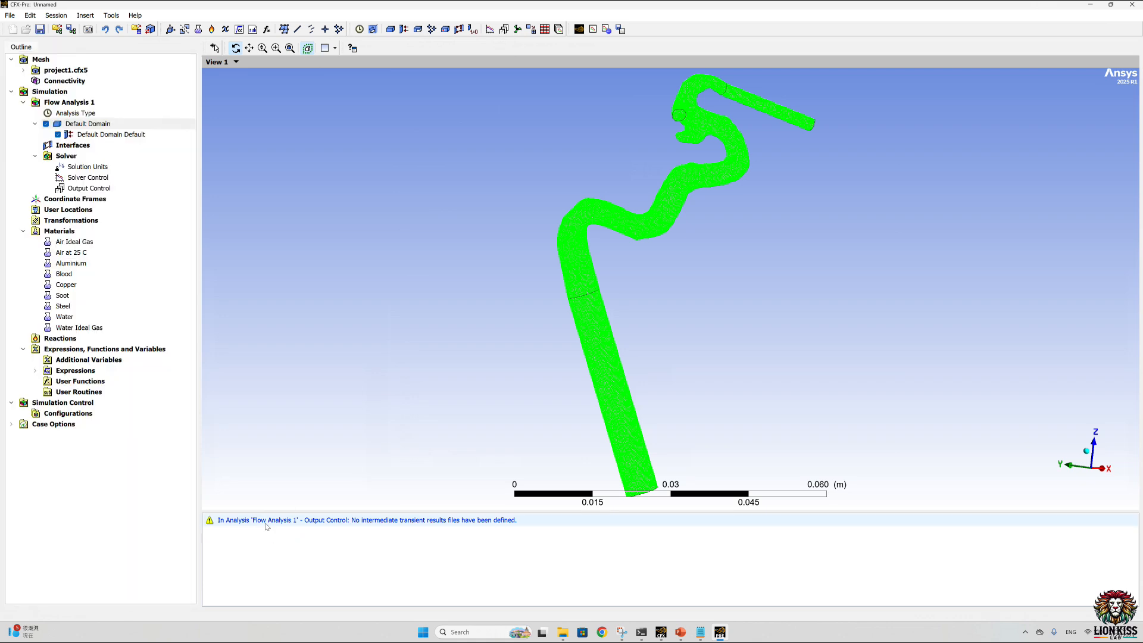
Step: Insert a new boundary named Inlet in the Default Domain
click(102, 135)
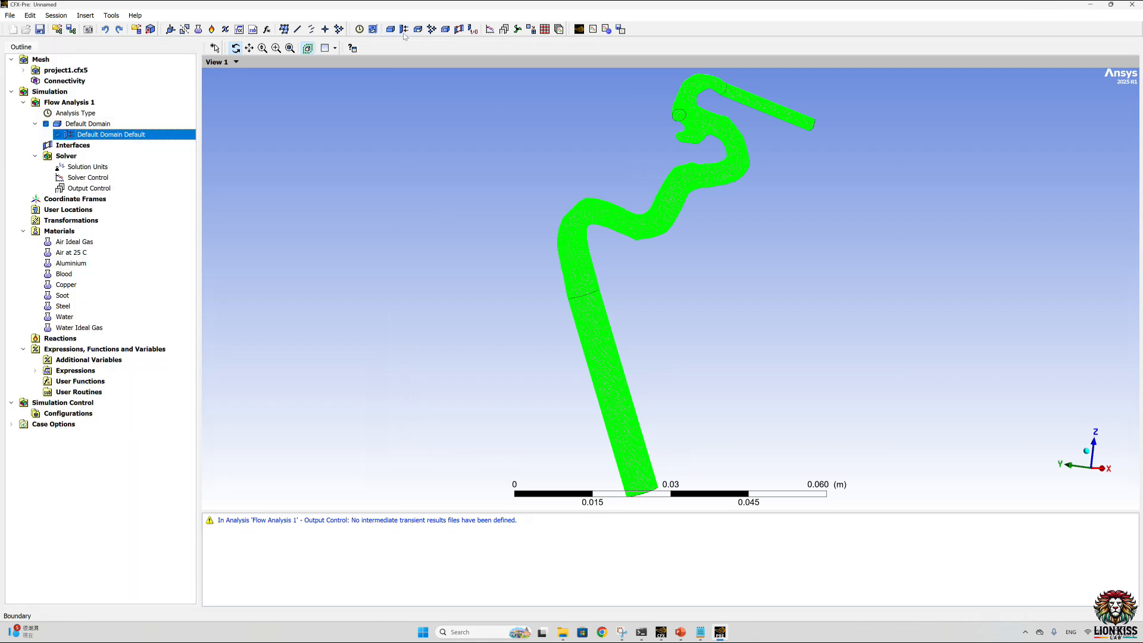
scroll(556, 326, down, 2)
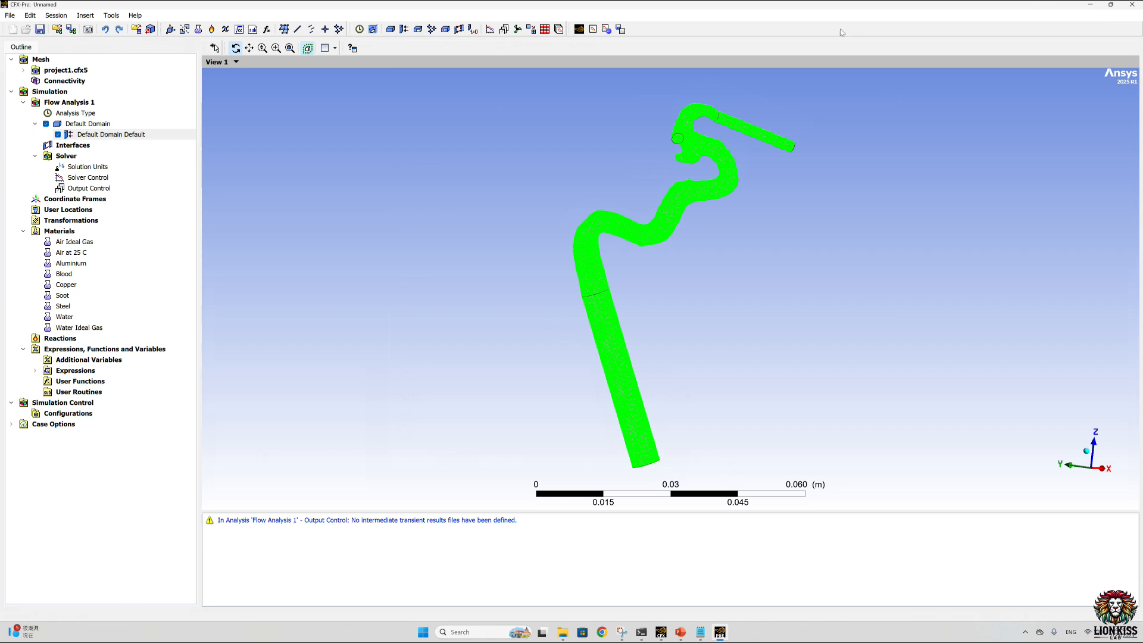
click(404, 29)
text(ine)
key(BackSpace)
key(BackSpace)
key(BackSpace)
text(Inlet)
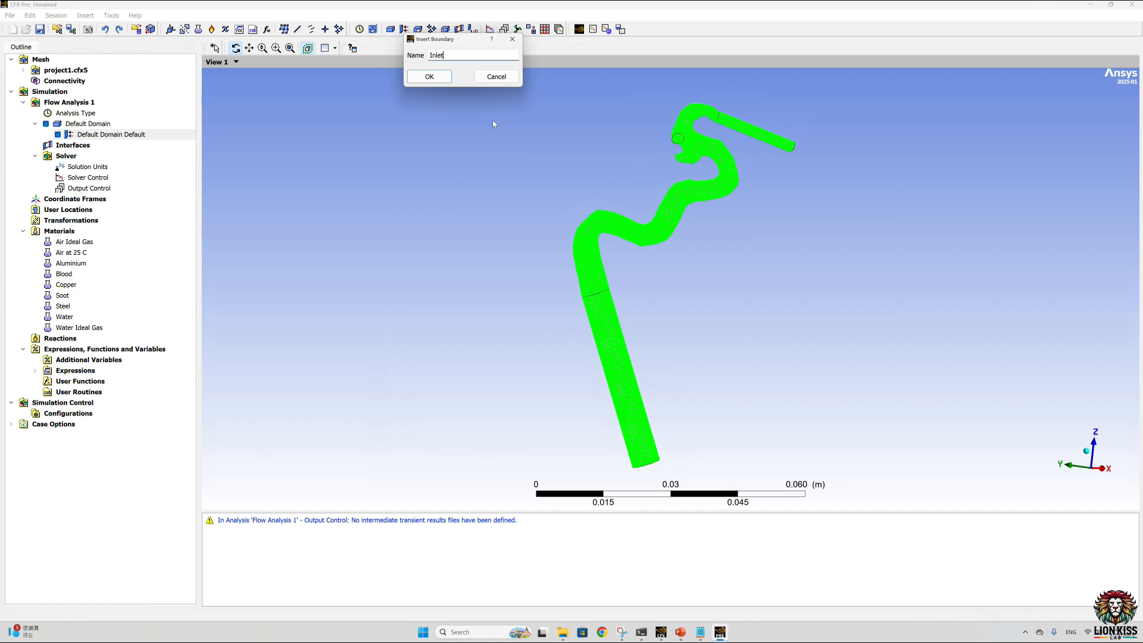
click(429, 76)
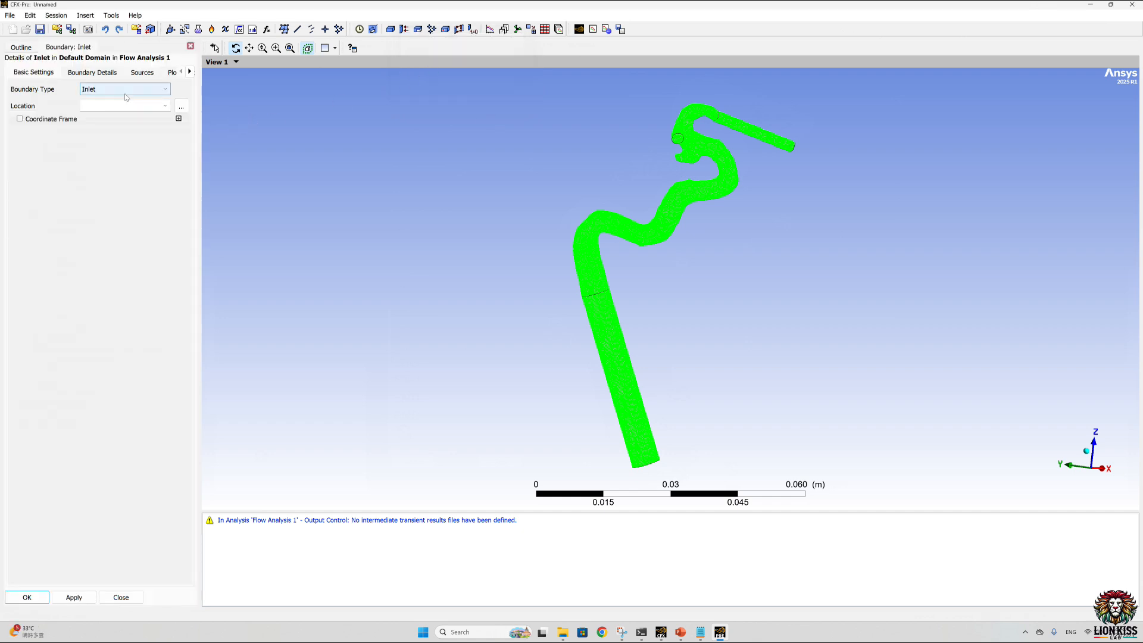
Step: Assign the INLET region as the location of the Inlet boundary
click(181, 106)
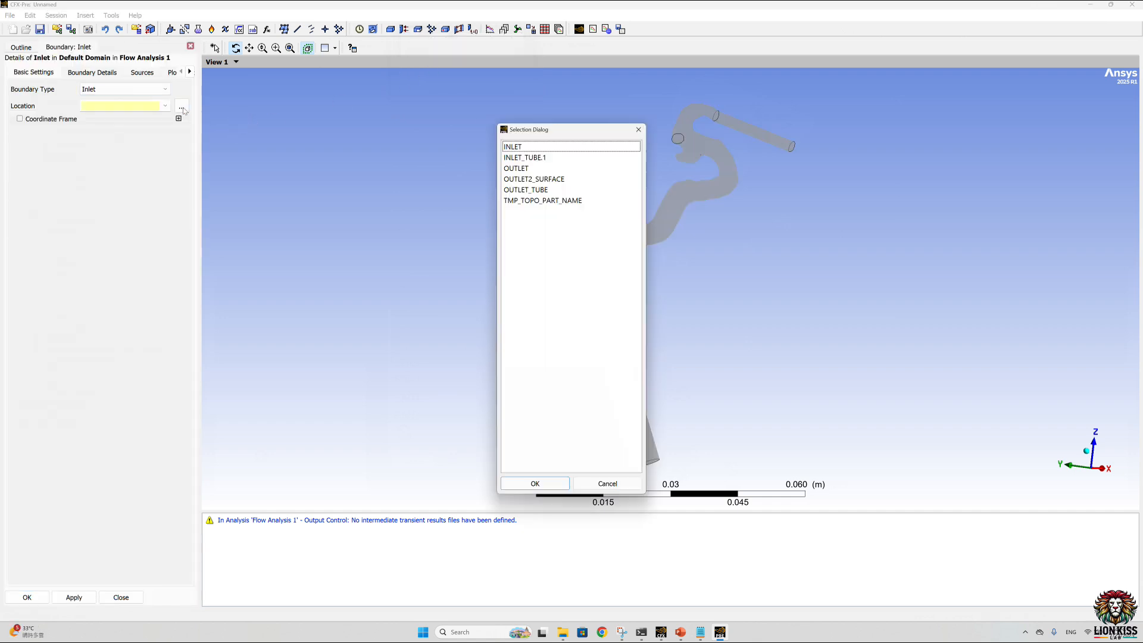
drag(475, 143, 379, 145)
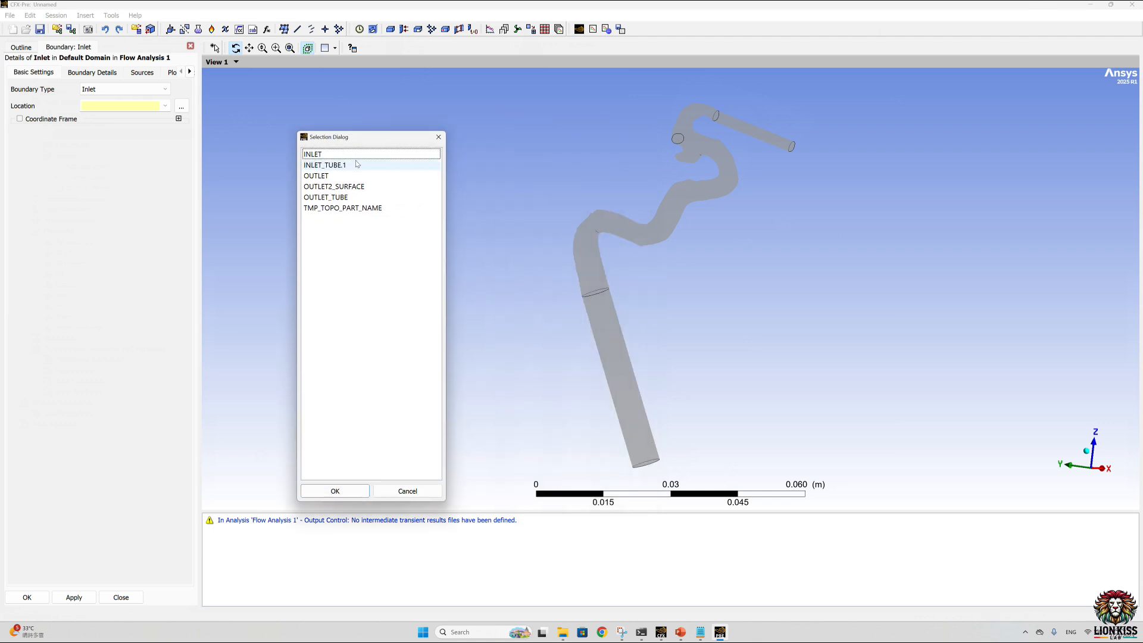
click(325, 154)
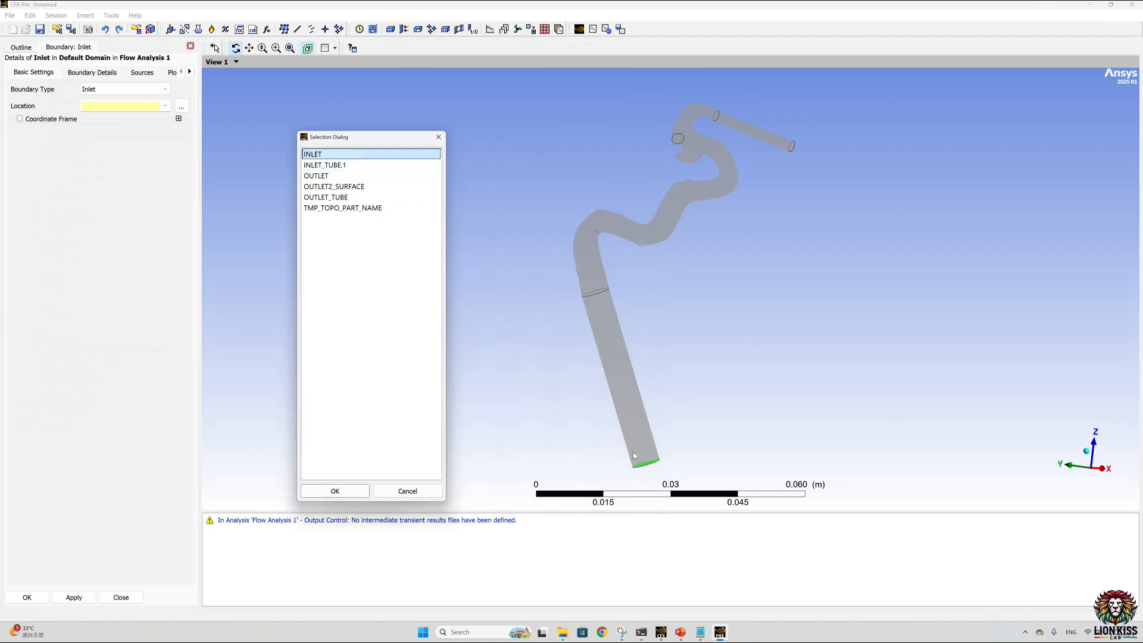
click(345, 166)
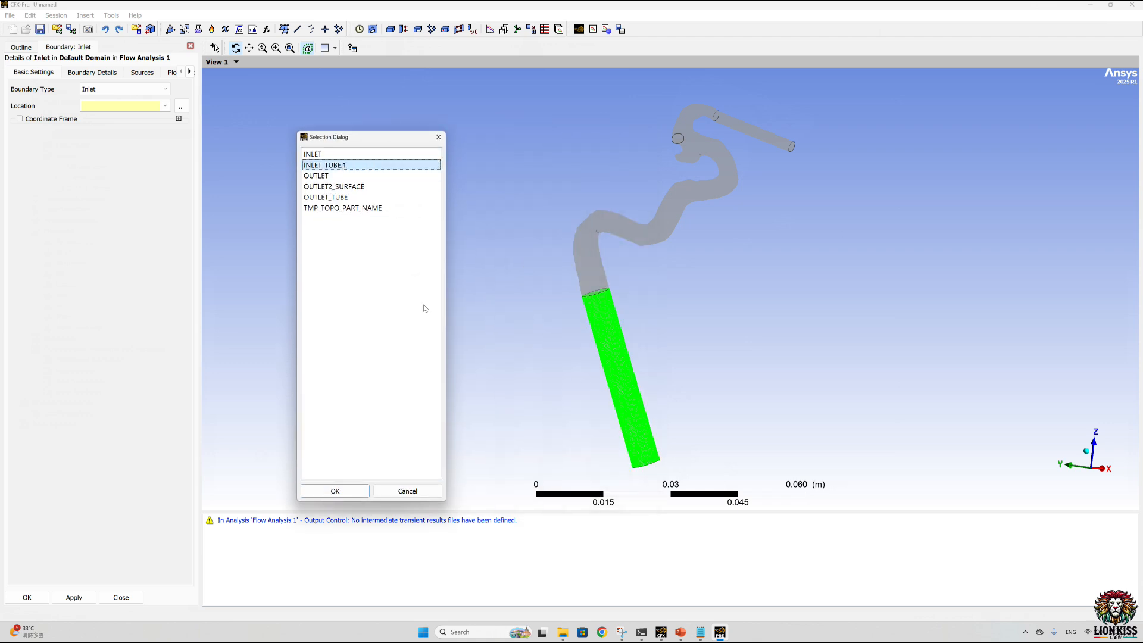
click(322, 154)
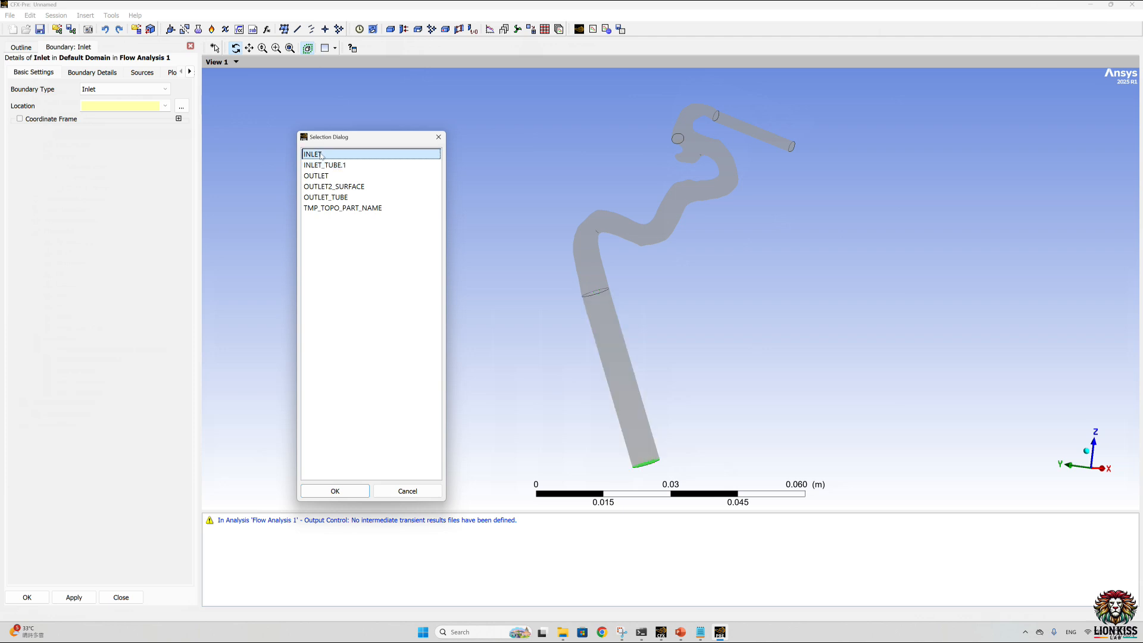
click(350, 495)
Step: Set the Inlet boundary's normal speed to Expression 1 and accept the boundary settings
click(88, 74)
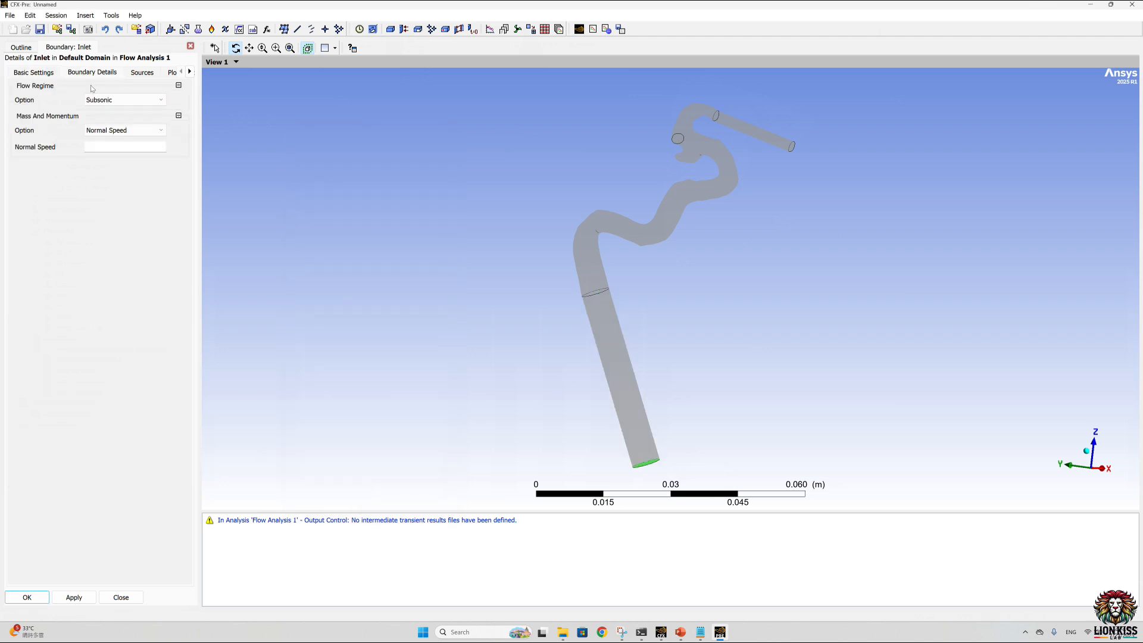
click(176, 146)
click(207, 164)
click(177, 145)
mouse_move(198, 171)
click(273, 171)
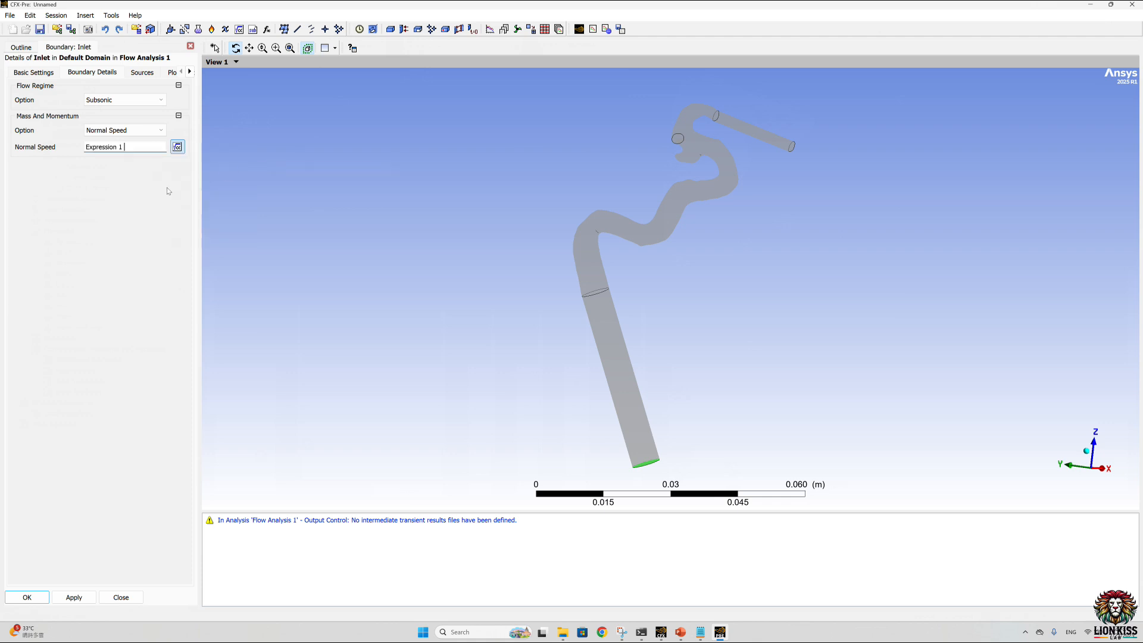
click(27, 597)
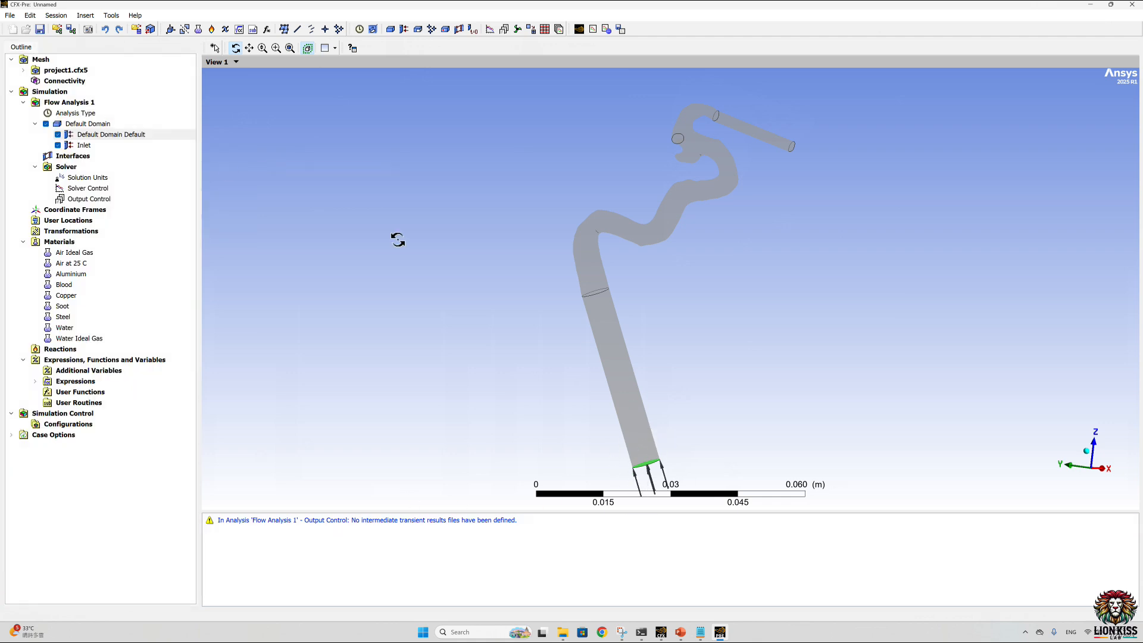
Step: Insert a new boundary named outlet1 and set its boundary type to Opening
click(407, 31)
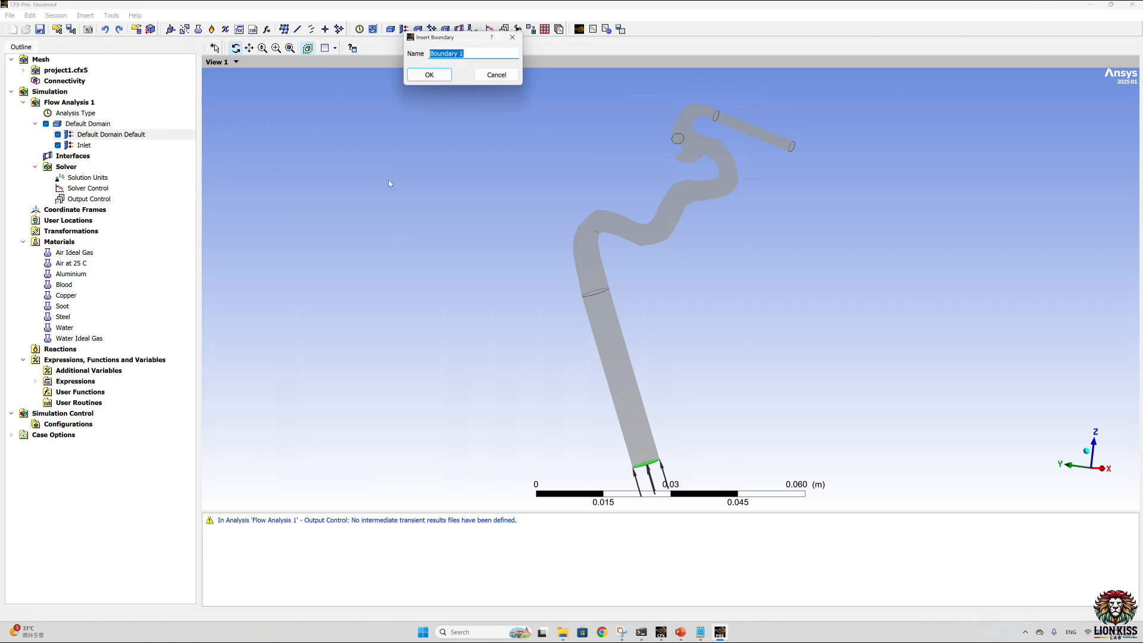
text(outlet1)
click(429, 75)
click(143, 89)
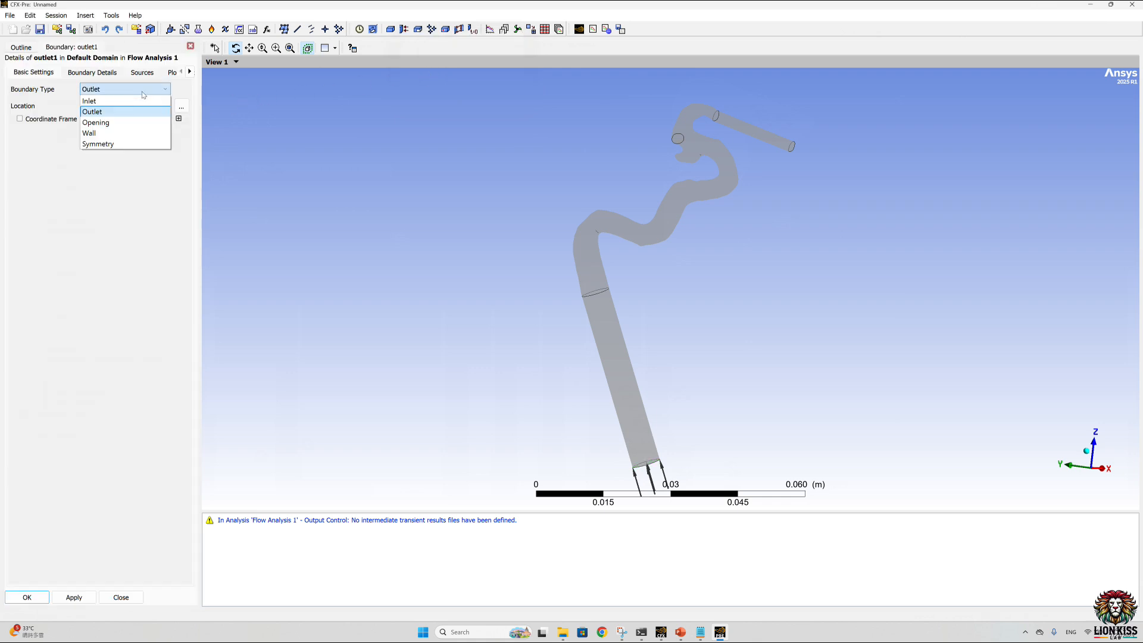
click(110, 123)
Step: Assign the OUTLET region as the location of the outlet1 boundary
click(181, 107)
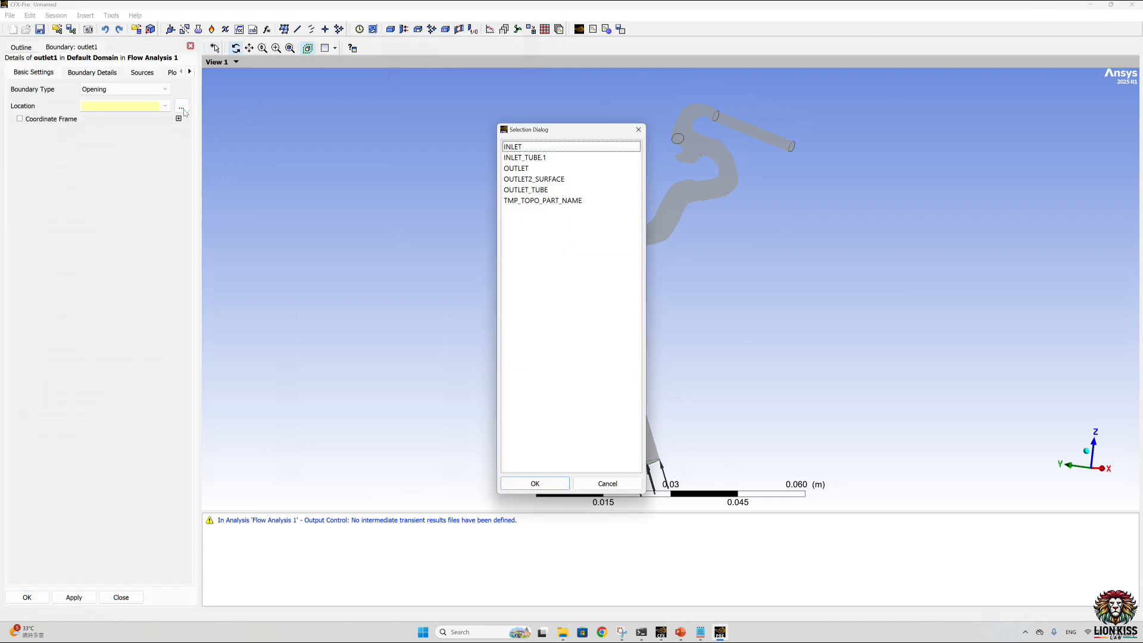
click(543, 169)
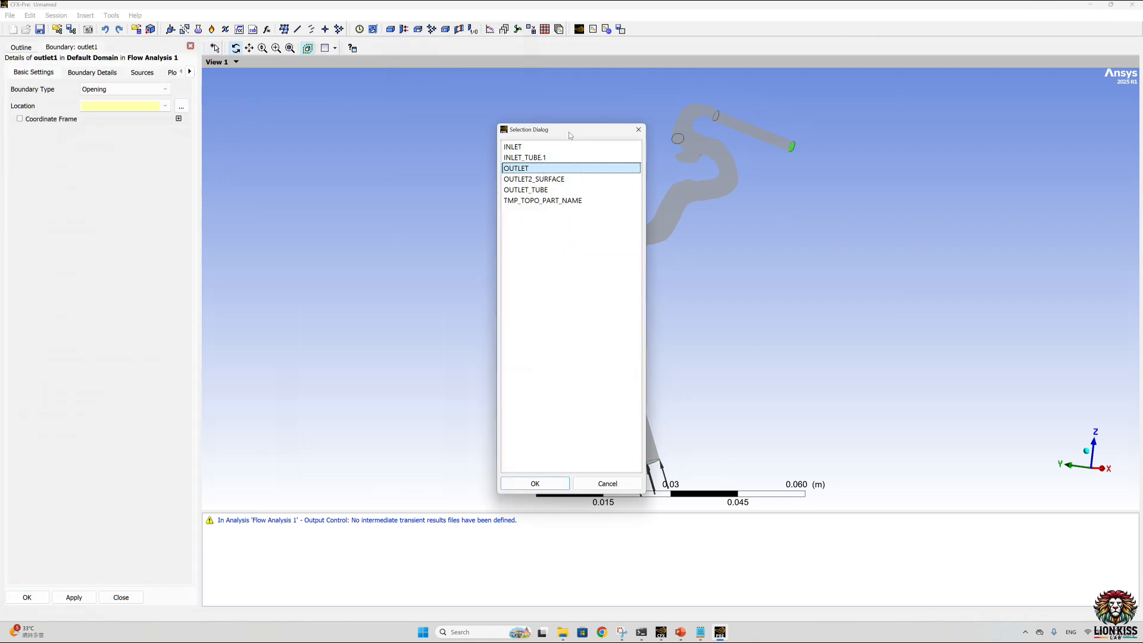
drag(571, 136, 412, 144)
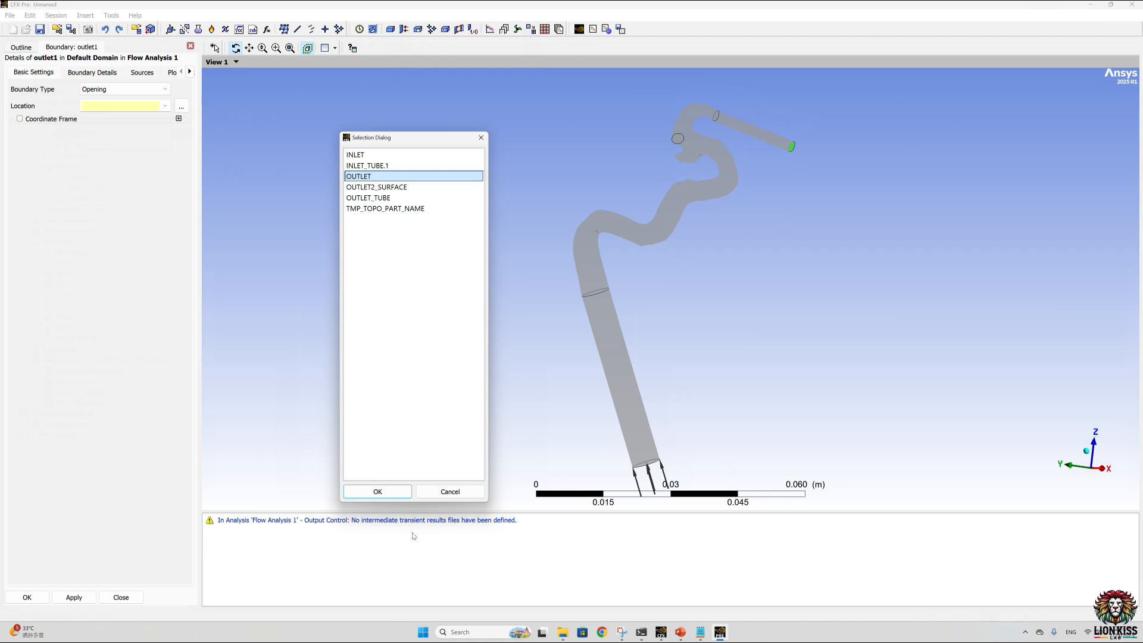
click(378, 491)
Step: Set outlet1's relative pressure to 93.3333 Pa, check the systolic and diastolic pressure formula slide in PowerPoint, and accept the boundary
click(94, 74)
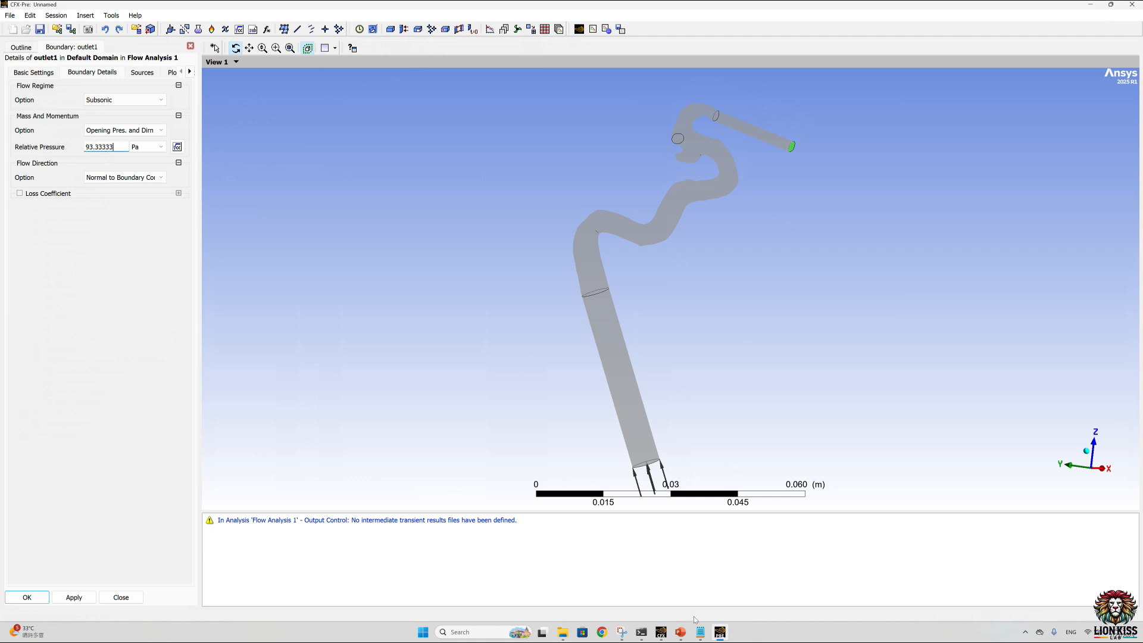
click(680, 632)
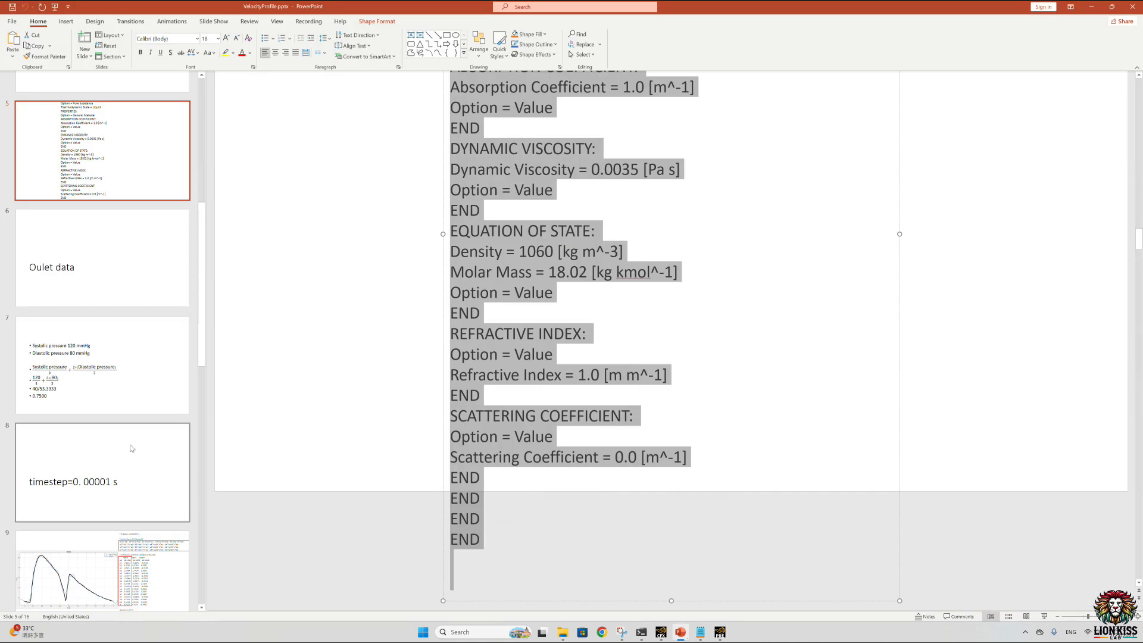
click(119, 351)
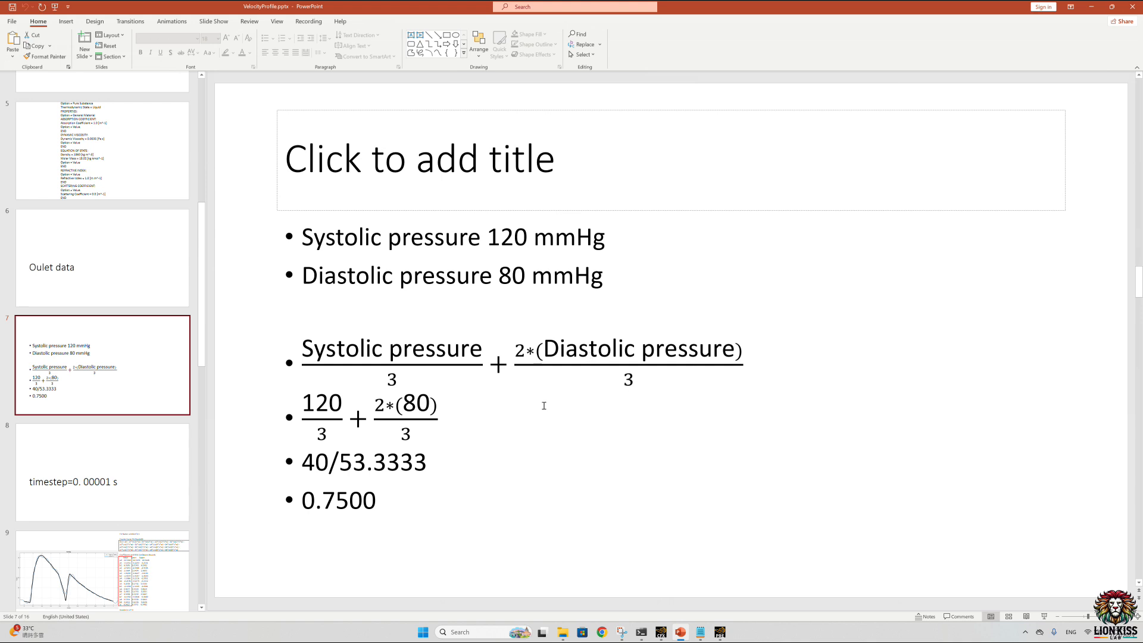
double_click(392, 497)
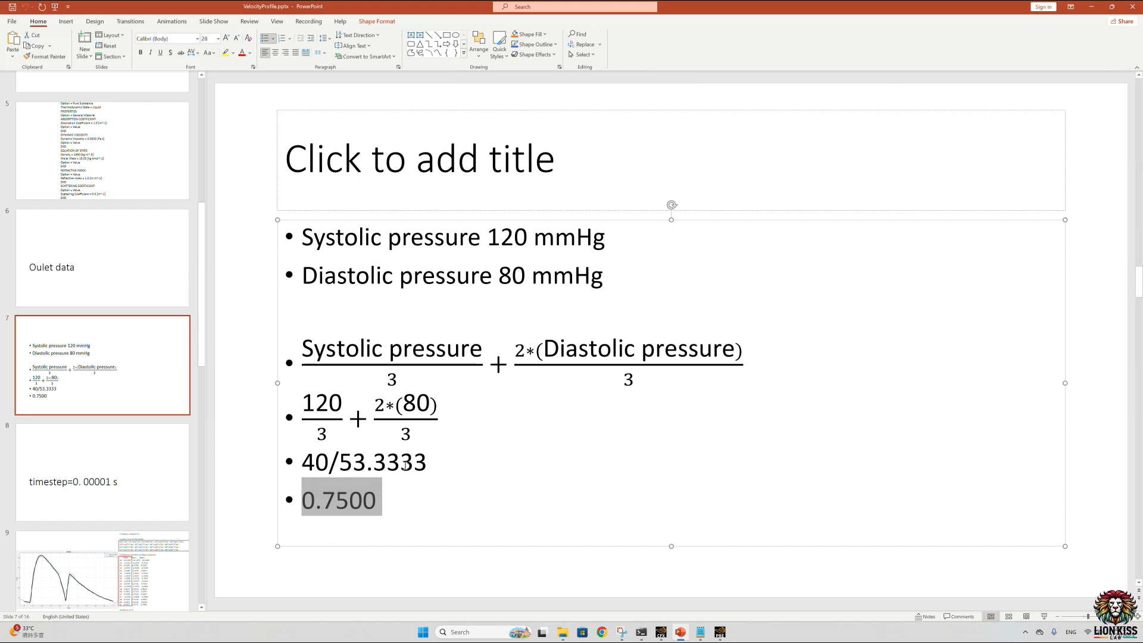
click(1091, 7)
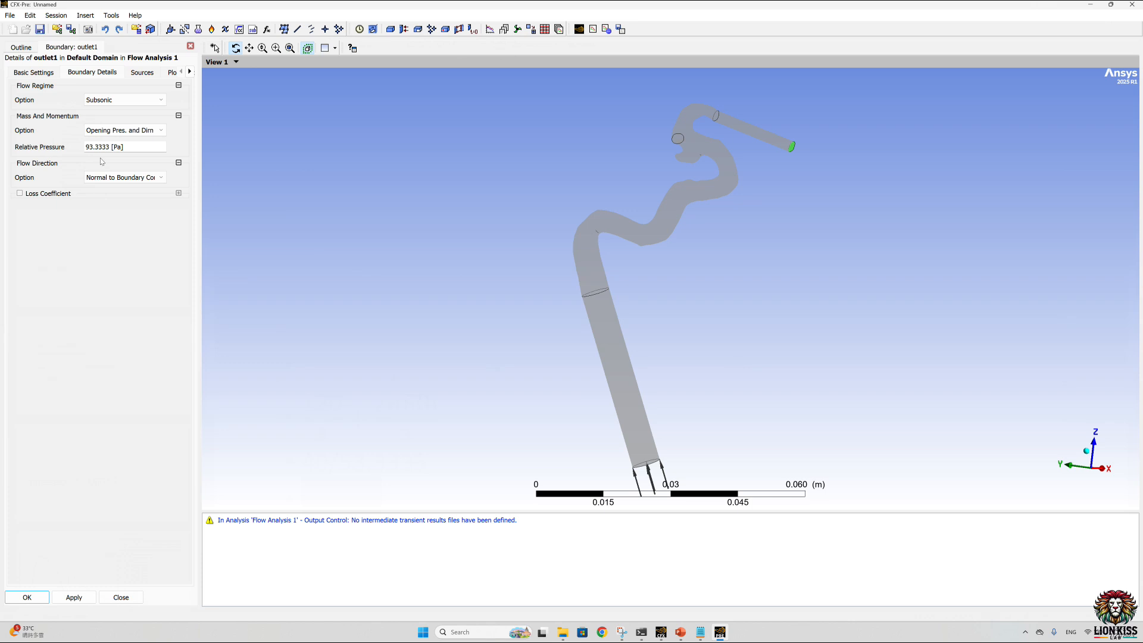
click(35, 596)
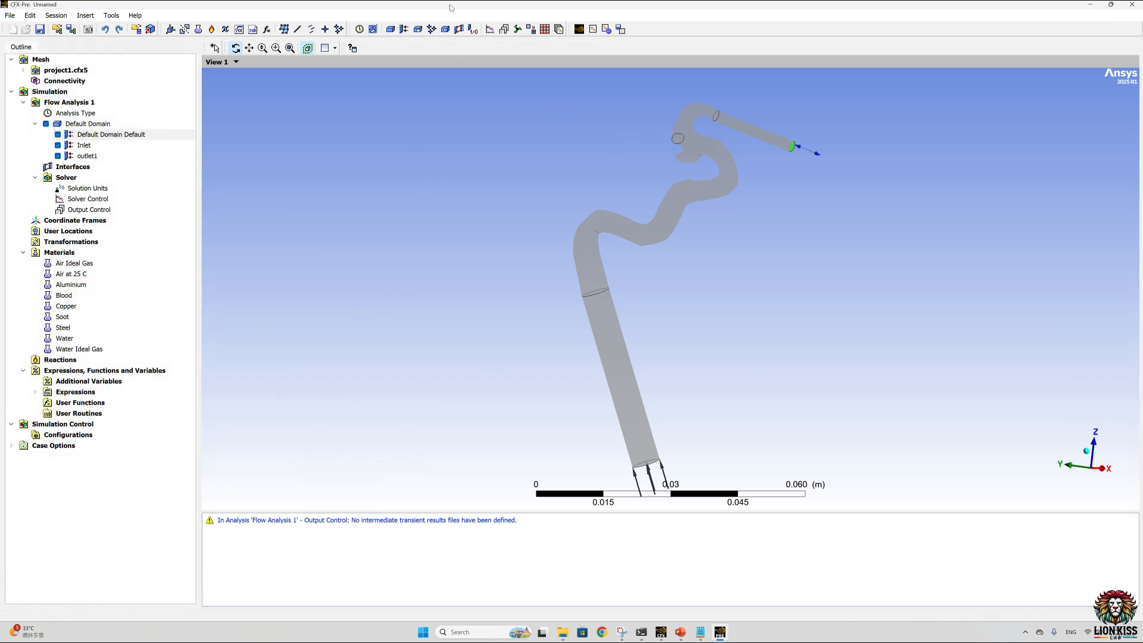
Step: Insert a new boundary named outlet2 in the Default Domain
click(404, 28)
text(outlet2)
key(Return)
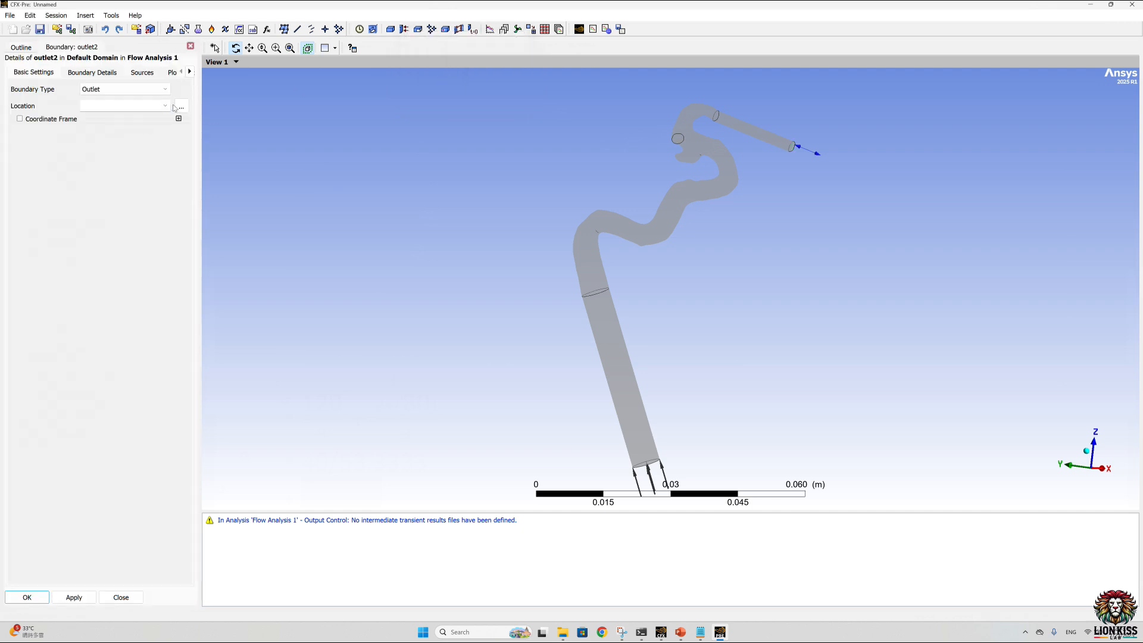
Step: Assign the OUTLET2_SURFACE region as the location of the outlet2 boundary
click(164, 106)
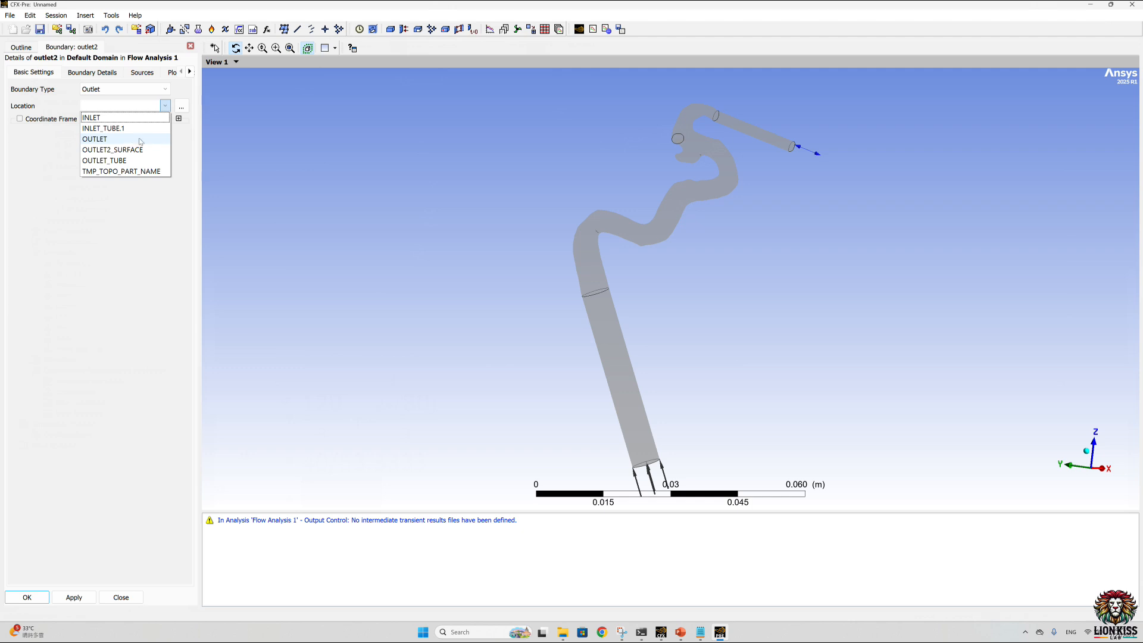
click(181, 106)
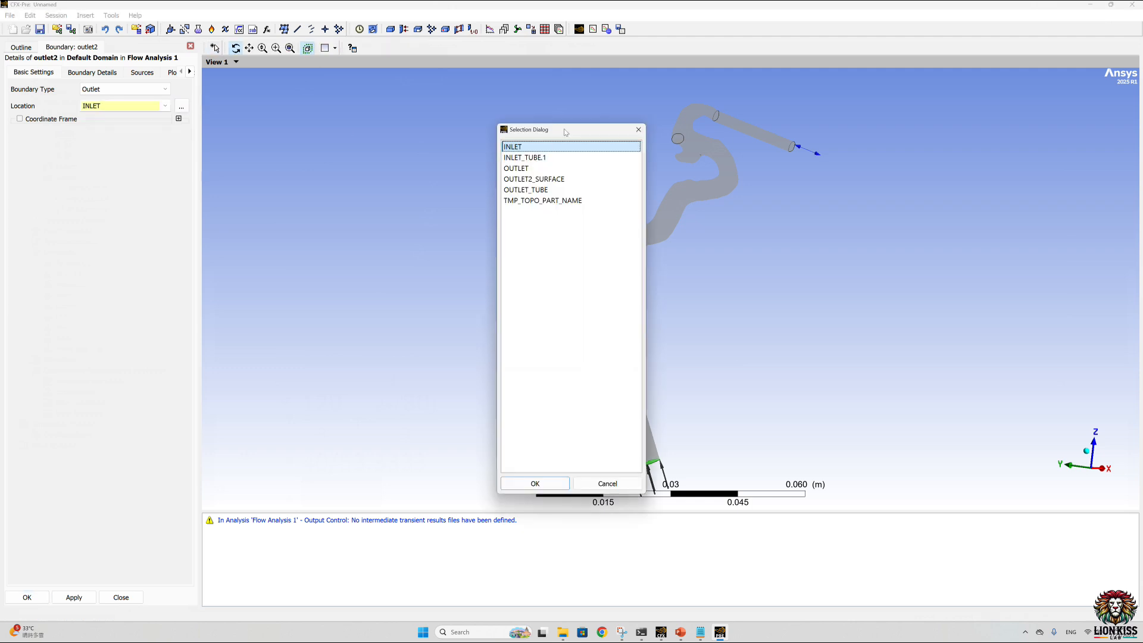
drag(565, 133, 377, 136)
click(339, 174)
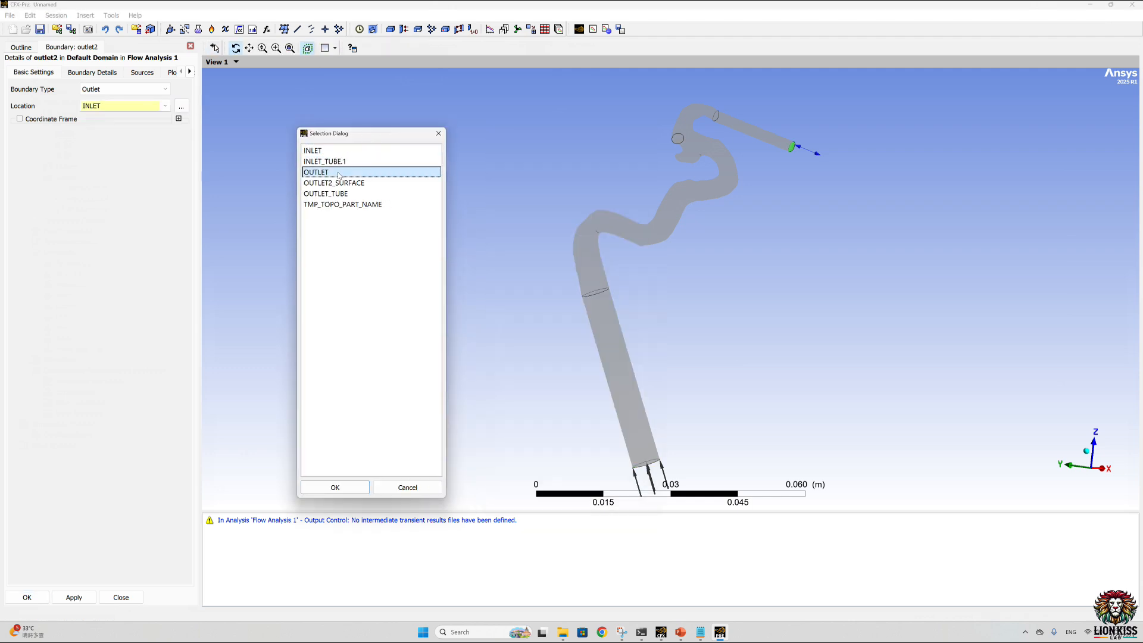
click(345, 194)
click(355, 184)
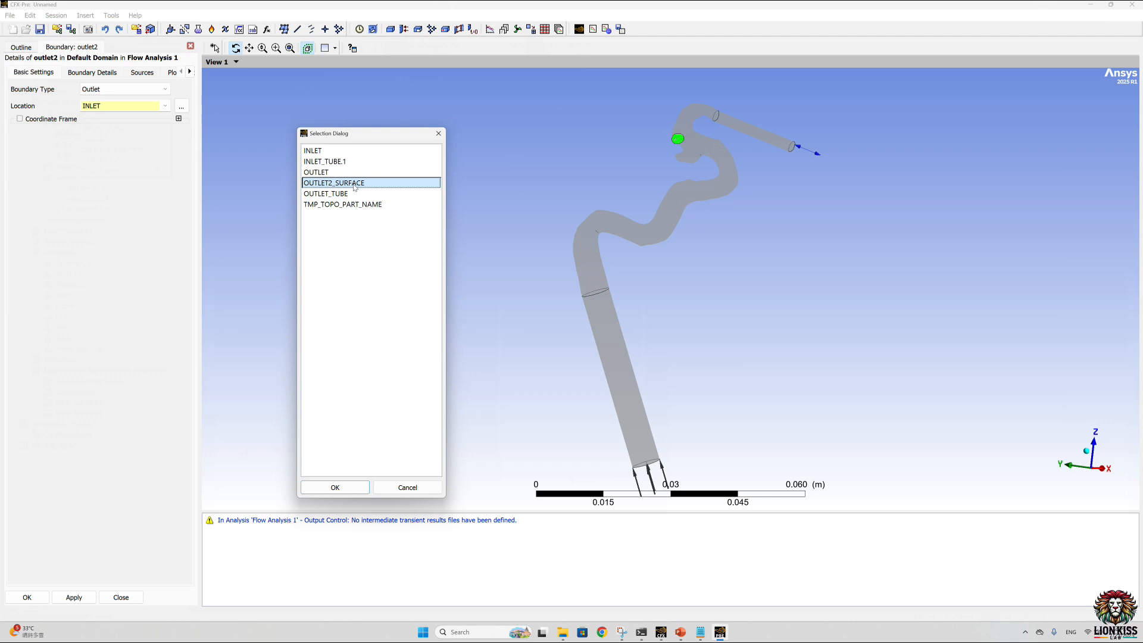
click(335, 487)
Step: Set outlet2's relative pressure to 93.3333 mmHg (12443.4 Pa) and accept the boundary settings
click(99, 73)
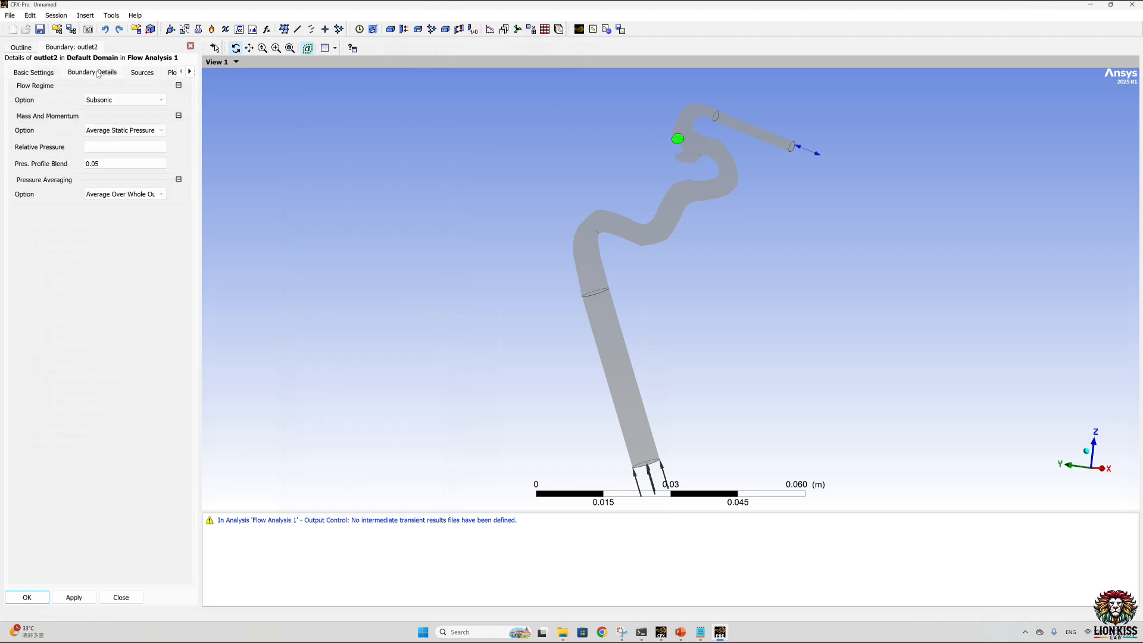
click(103, 149)
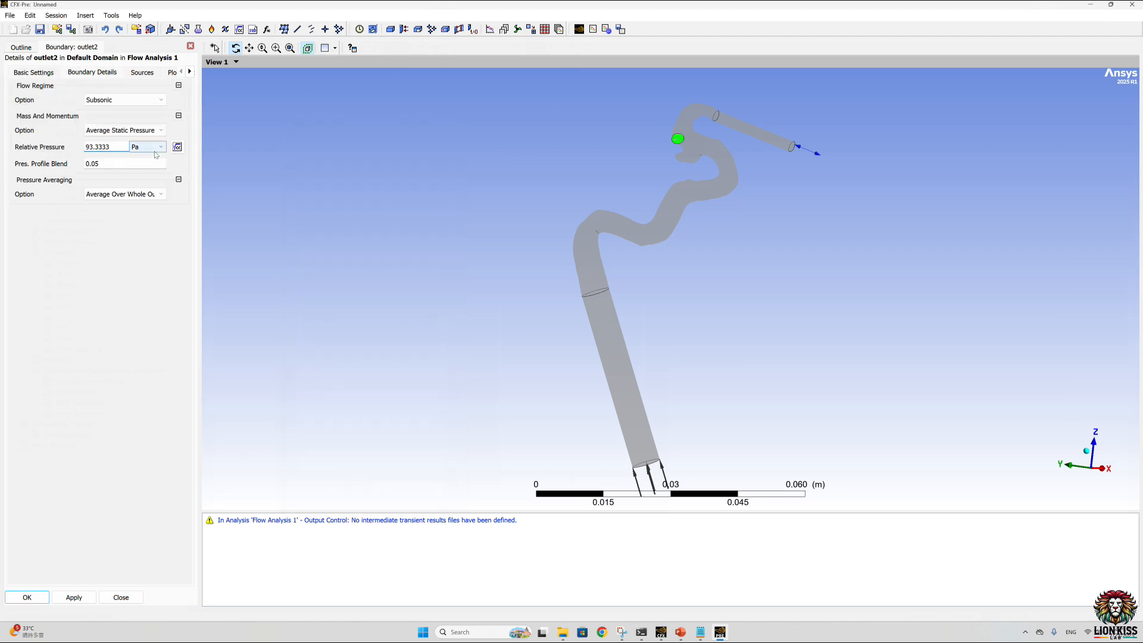
click(146, 147)
click(147, 222)
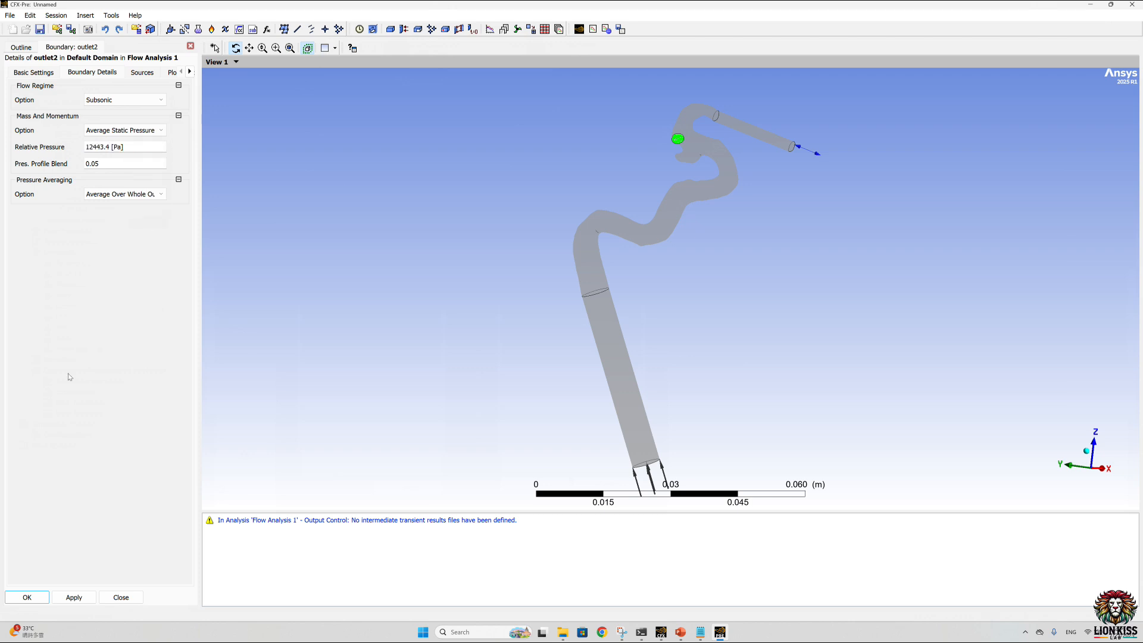
click(33, 593)
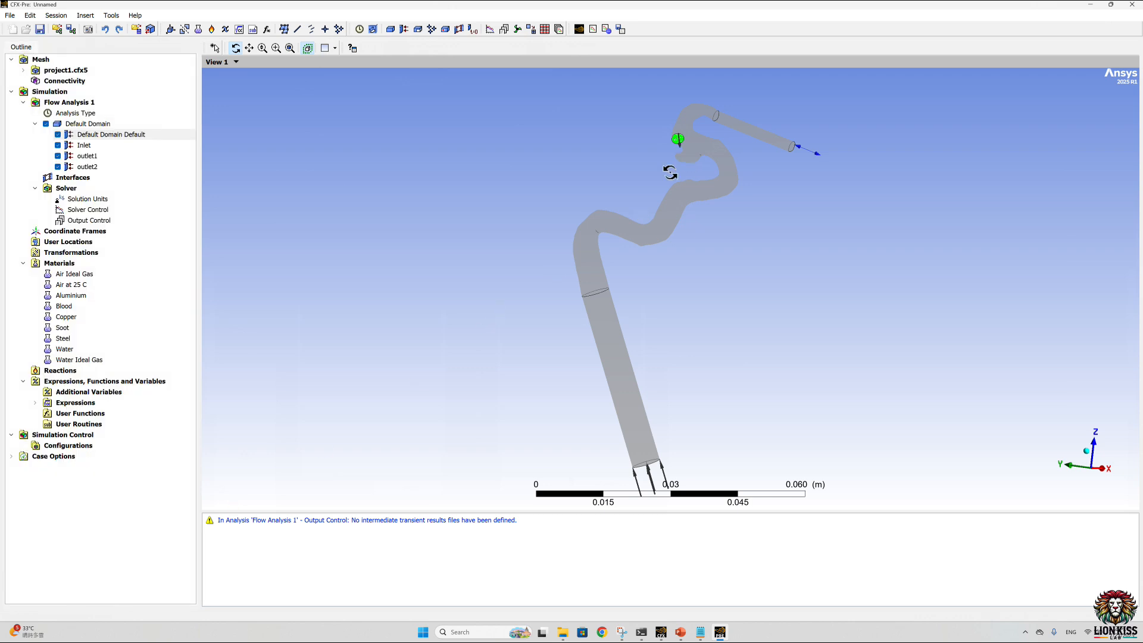
Step: Insert a new boundary named inlet_tube and set its boundary type to Wall
click(404, 30)
text(inlet_tube)
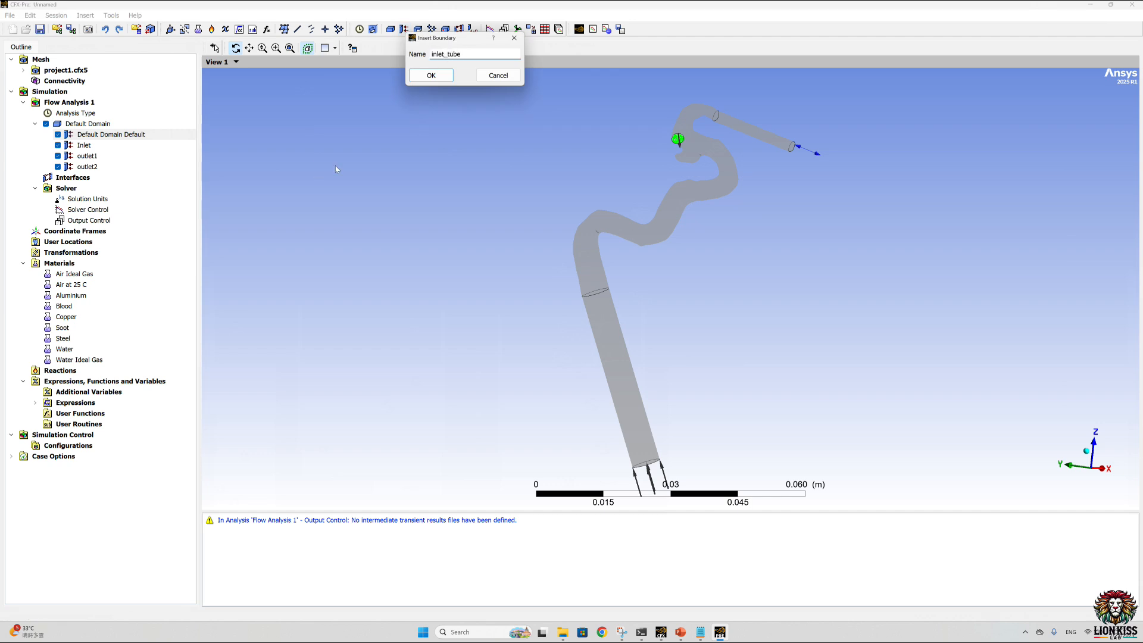
key(Return)
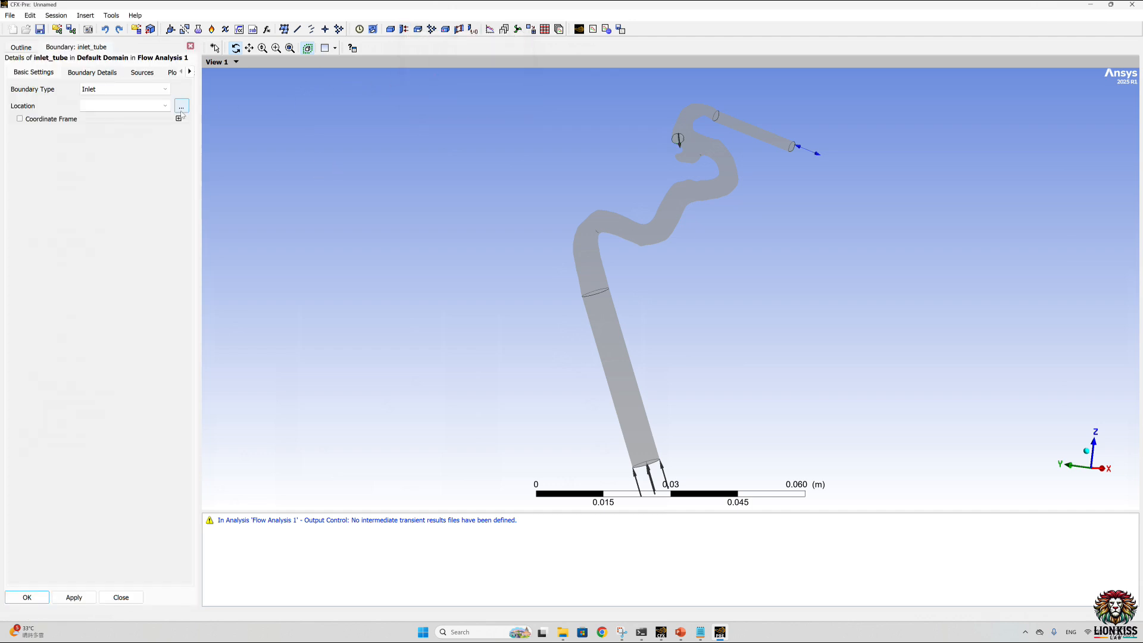
click(159, 89)
click(124, 131)
Step: Assign the INLET_TUBE.1 region as the location of the inlet_tube boundary and accept the settings
click(181, 105)
click(523, 157)
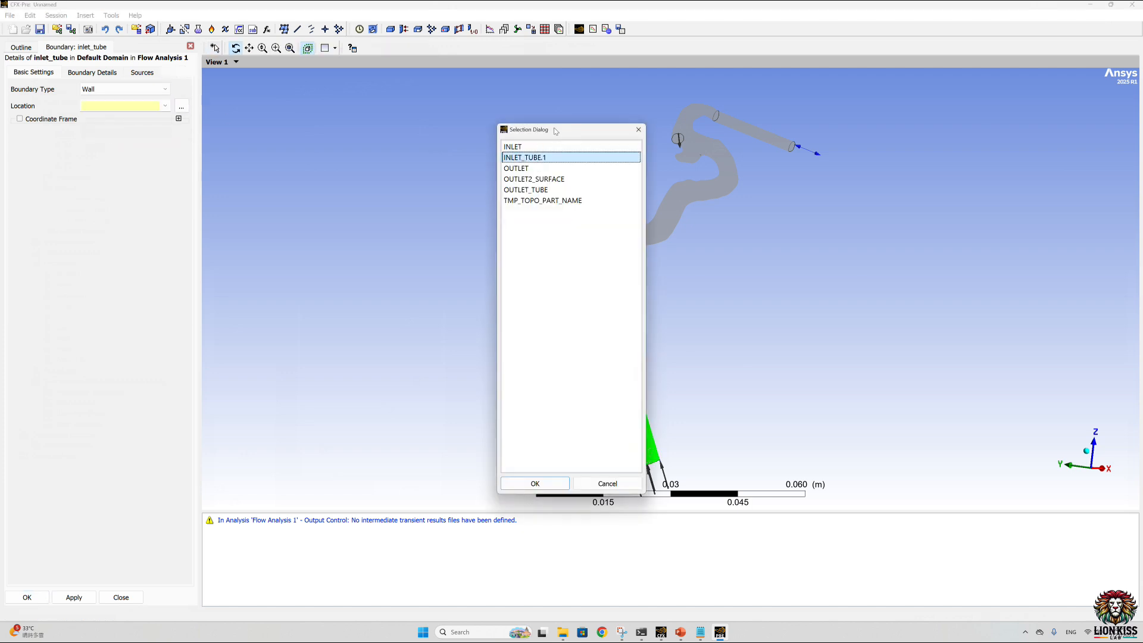
drag(561, 132, 278, 136)
click(252, 486)
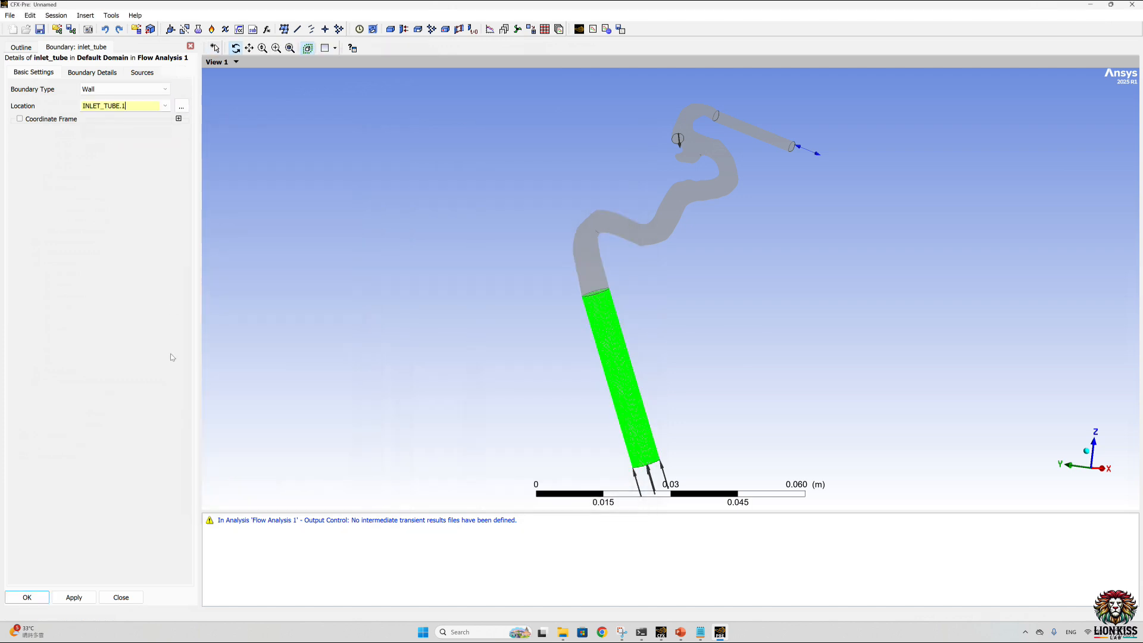
click(27, 597)
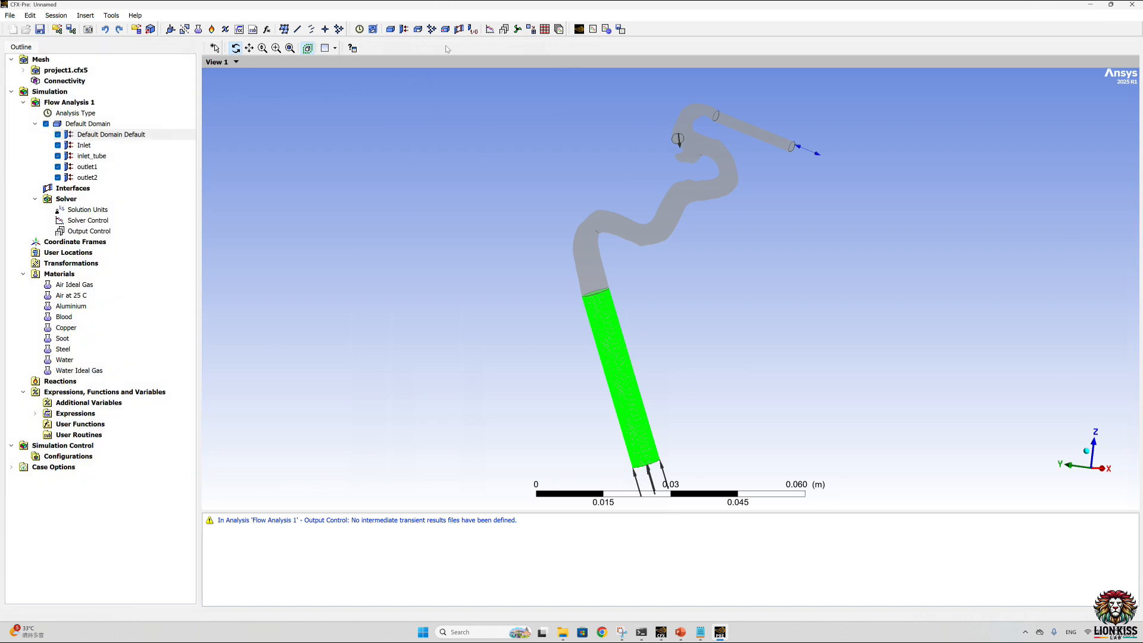
Step: Insert a new boundary named otlet1_tube in the Default Domain
click(405, 30)
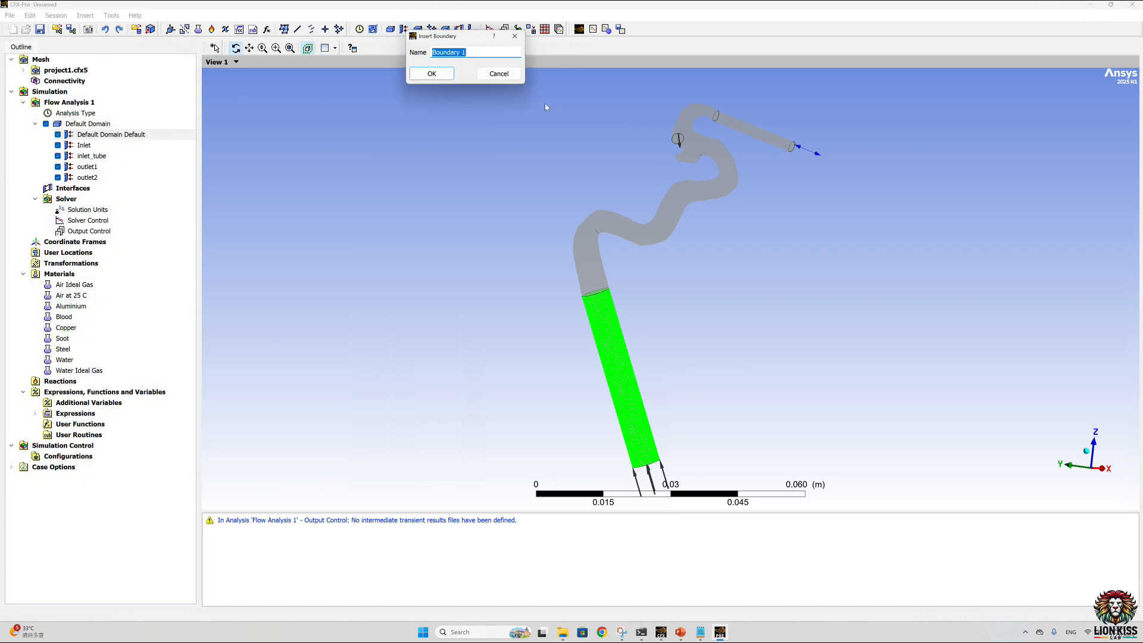
text(otlet1_tube)
click(433, 77)
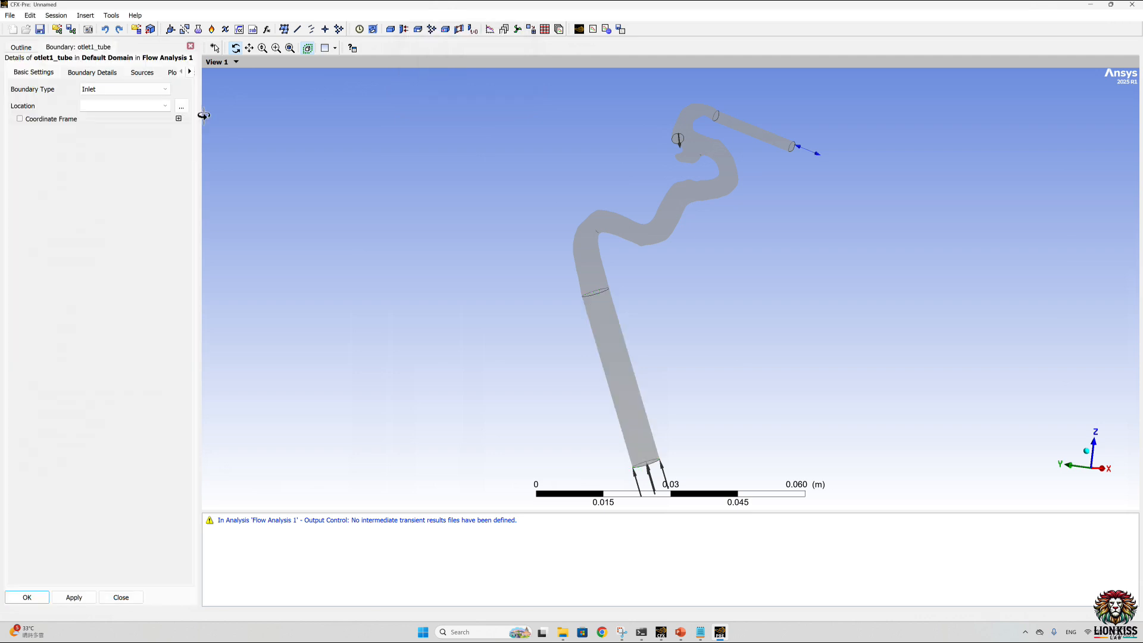
Step: Set the otlet1_tube boundary type to Wall, assign the OUTLET_TUBE region as its location, and apply the settings
click(125, 89)
click(104, 133)
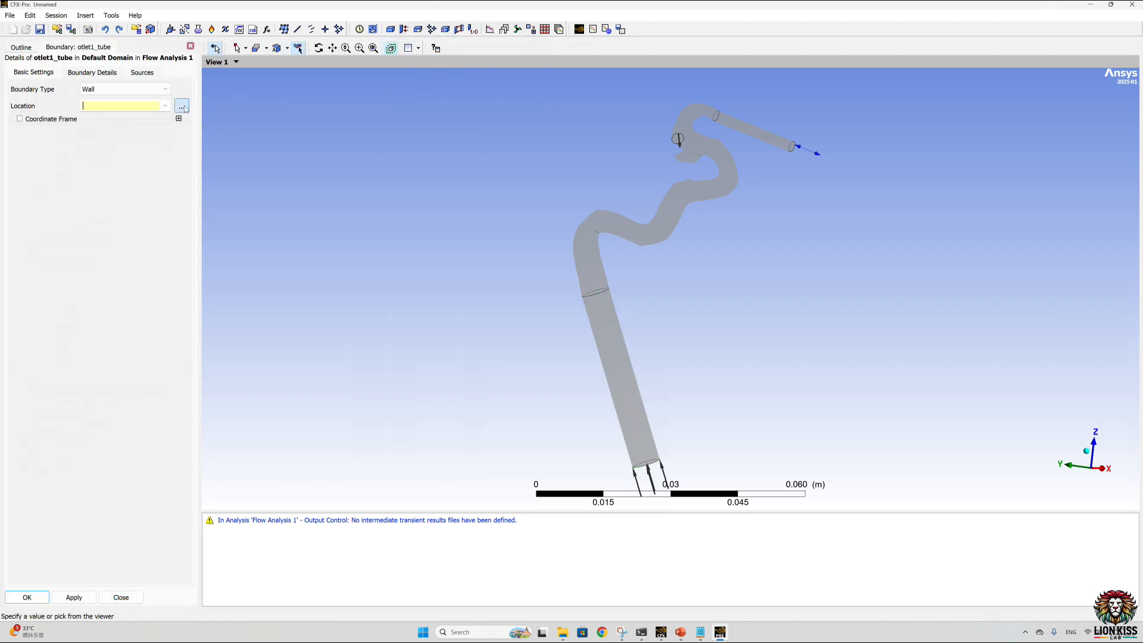
click(181, 106)
click(546, 157)
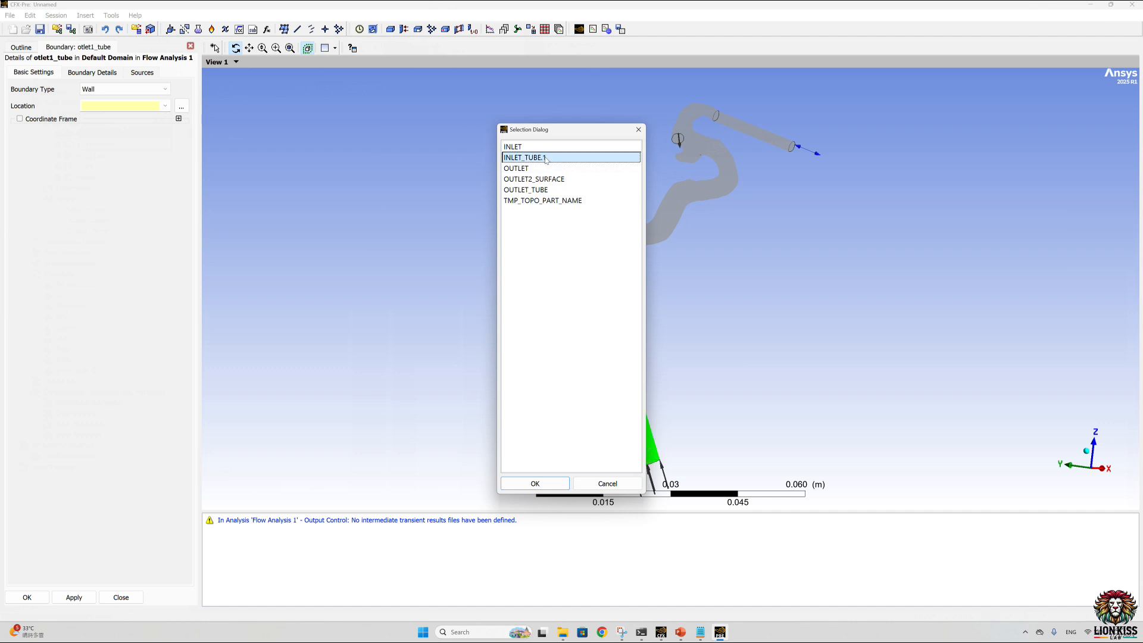
click(546, 189)
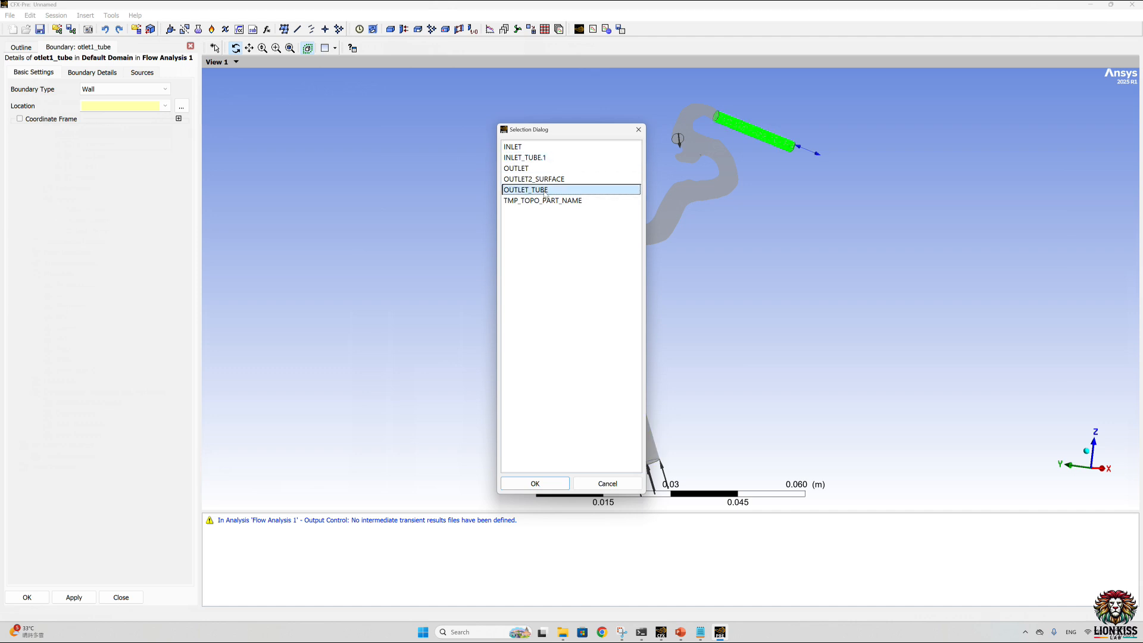
click(534, 484)
click(69, 597)
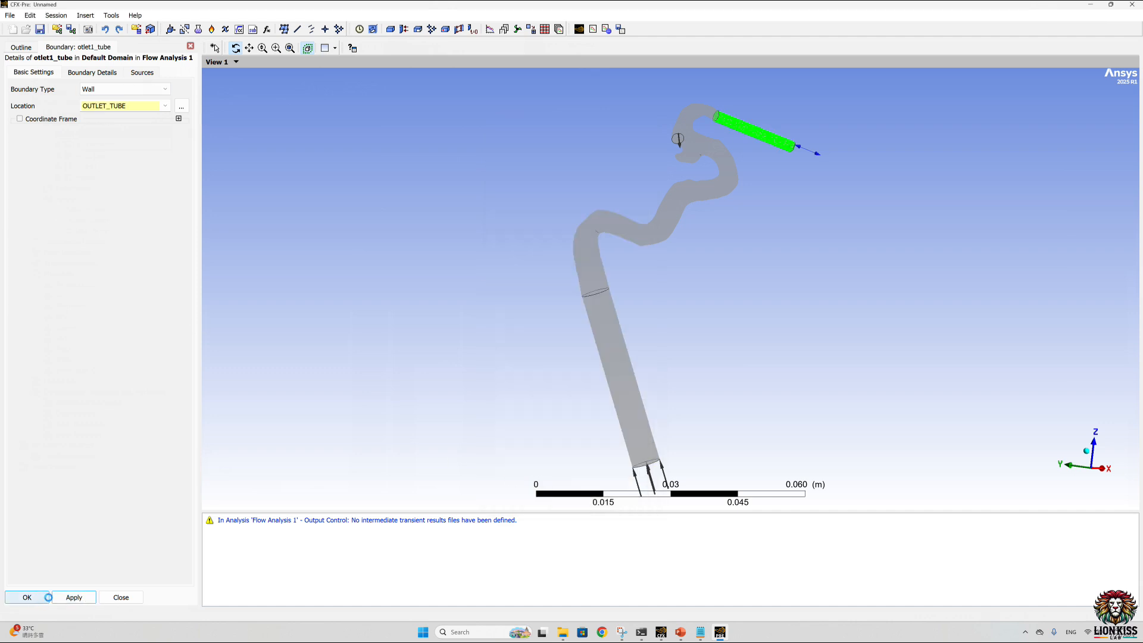
Step: Rename the Default Domain Default boundary as Wall
click(21, 48)
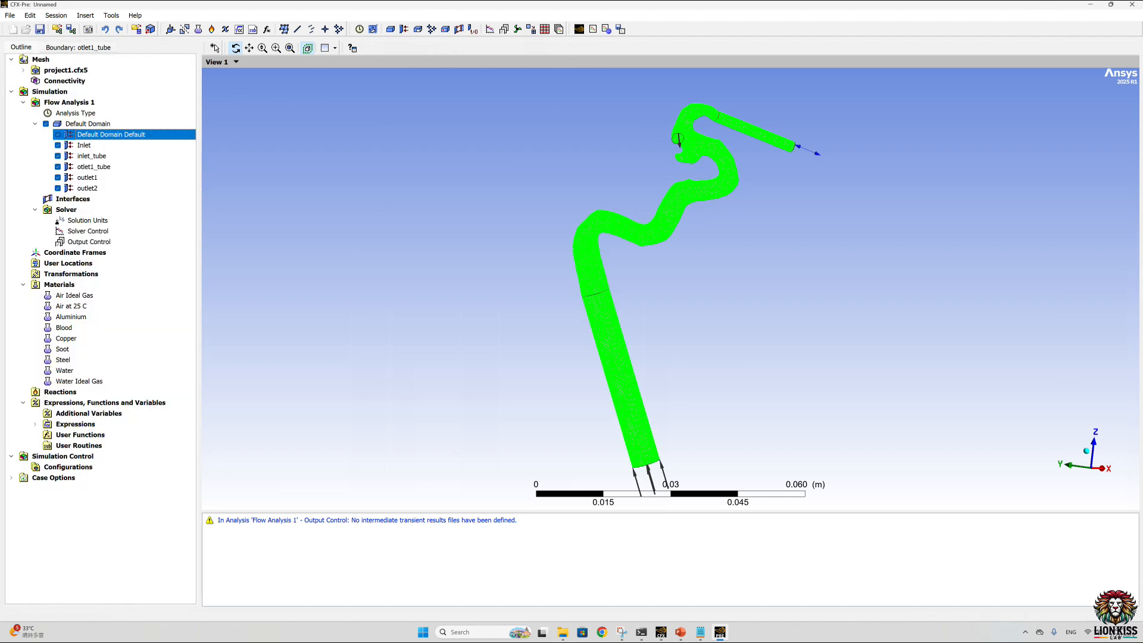
right_click(99, 137)
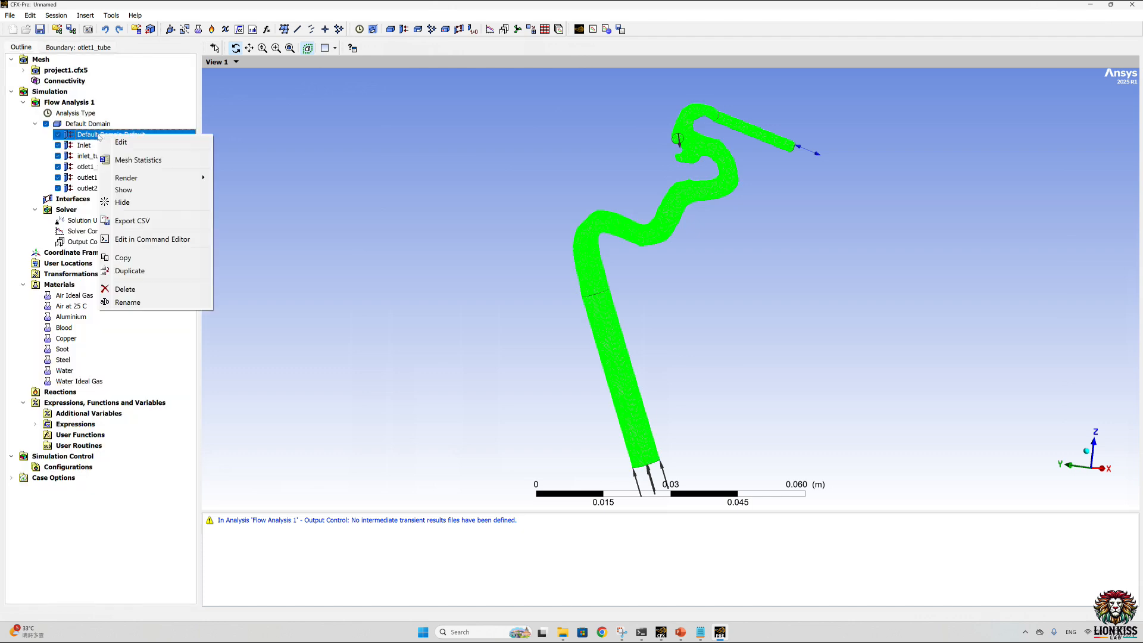
click(139, 303)
text(w)
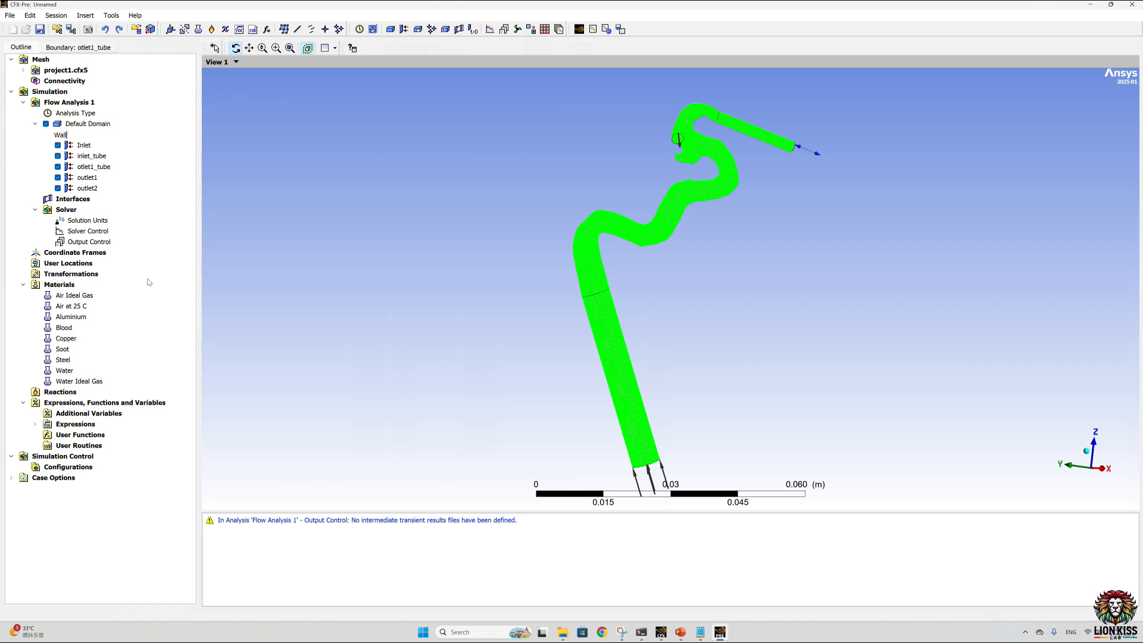
text(all)
key(Return)
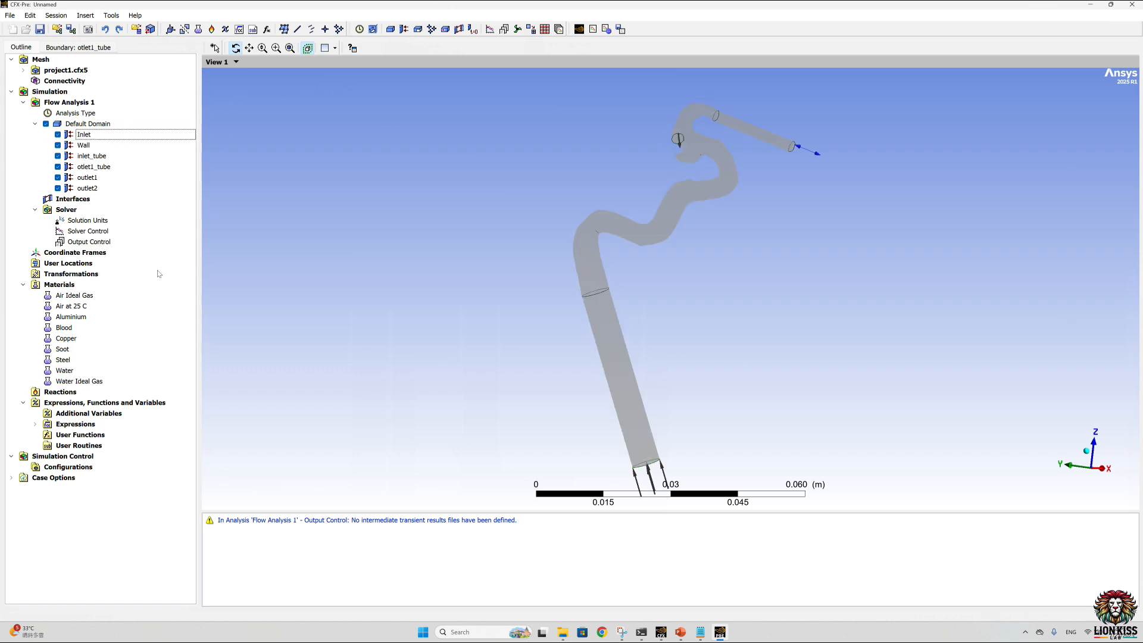
Step: Toggle the visibility of the Wall, otlet1_tube and inlet_tube boundaries to check which surfaces each one covers
click(57, 145)
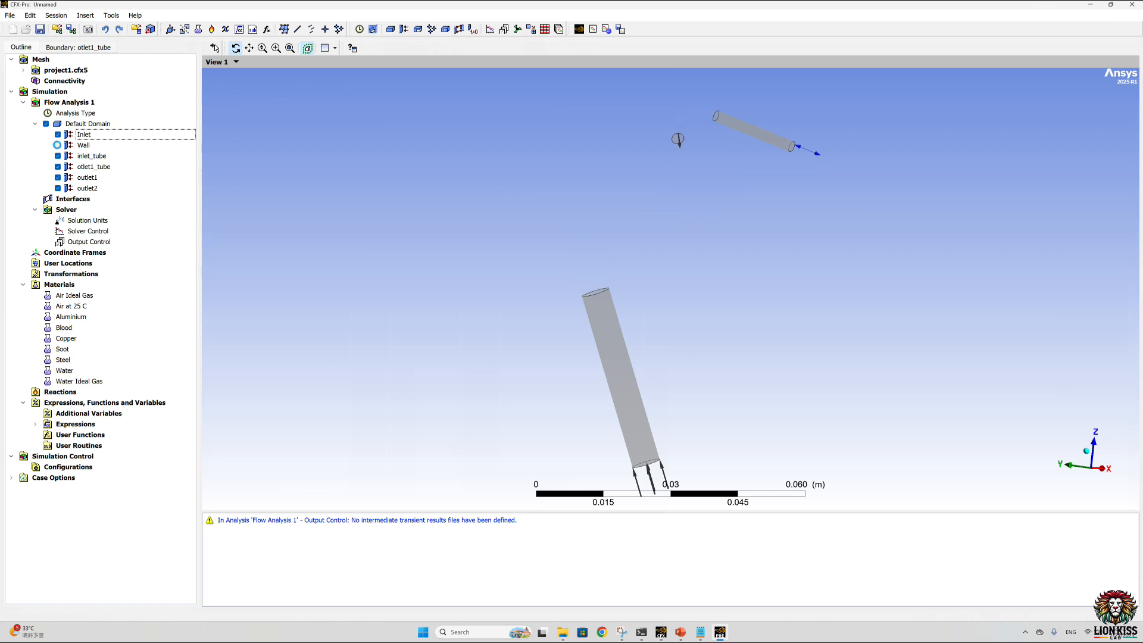
click(58, 145)
click(58, 145)
click(58, 145)
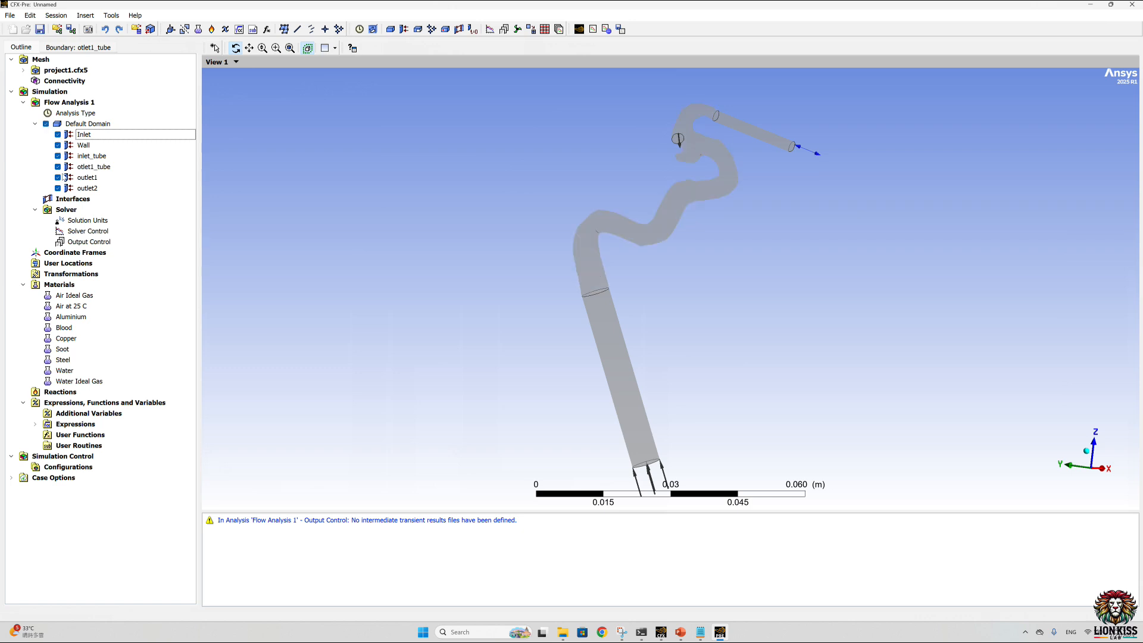
click(58, 167)
click(58, 168)
click(57, 156)
click(58, 156)
Step: Accept the solution units and set the maximum coefficient loops to 5 in the solver control
double_click(106, 219)
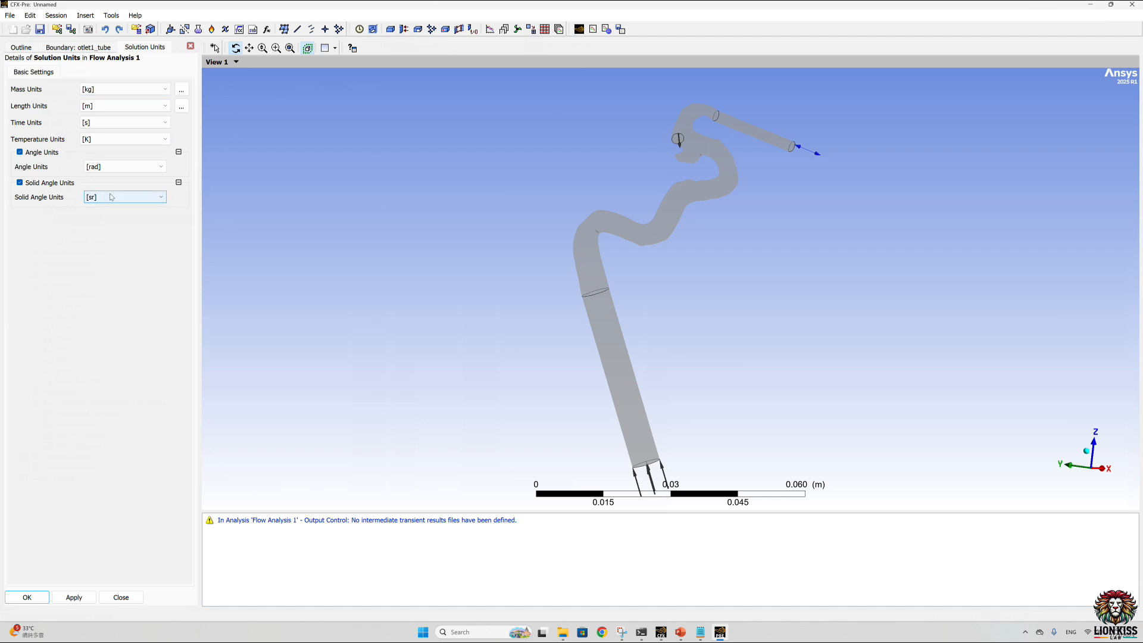
click(32, 598)
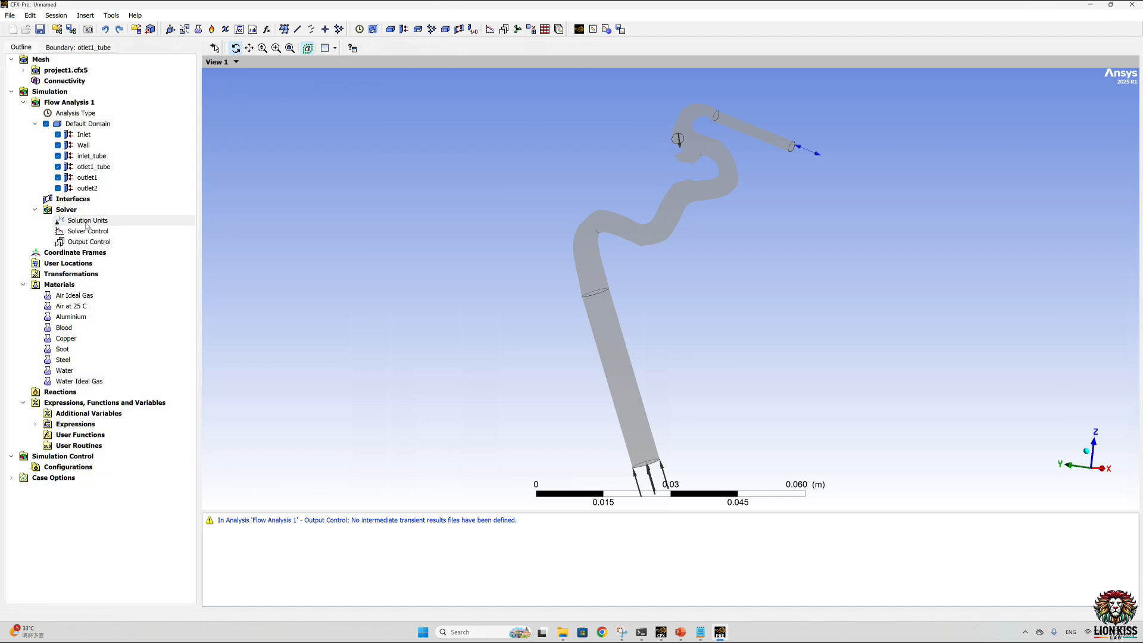
double_click(92, 231)
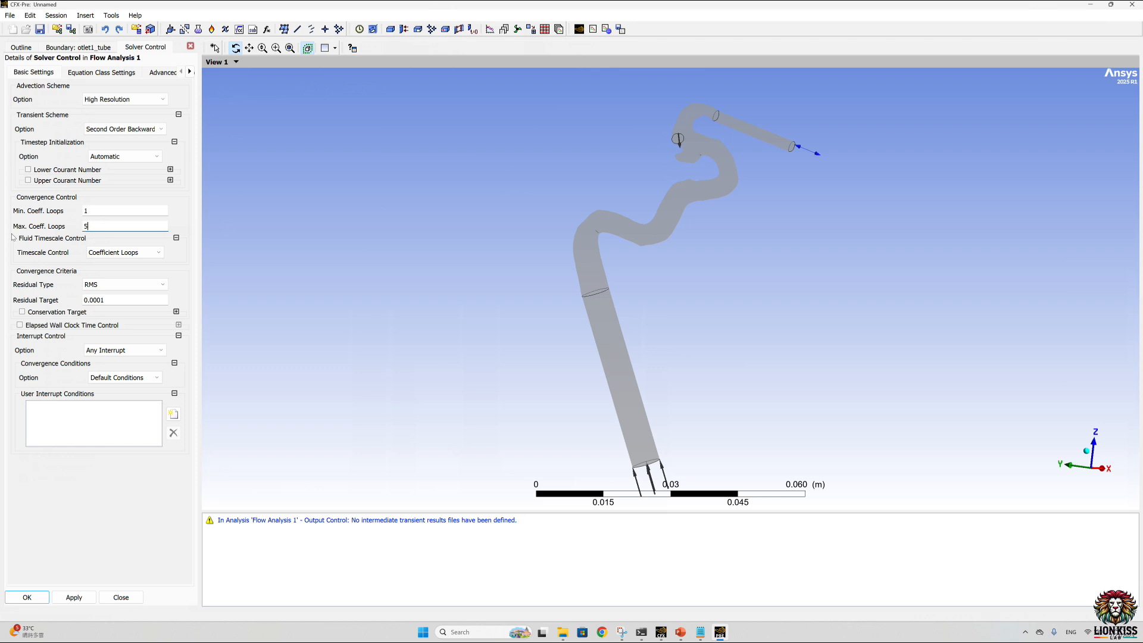
click(33, 600)
Step: Add a transient results entry in the output control and set its option to Selected Variables
double_click(83, 242)
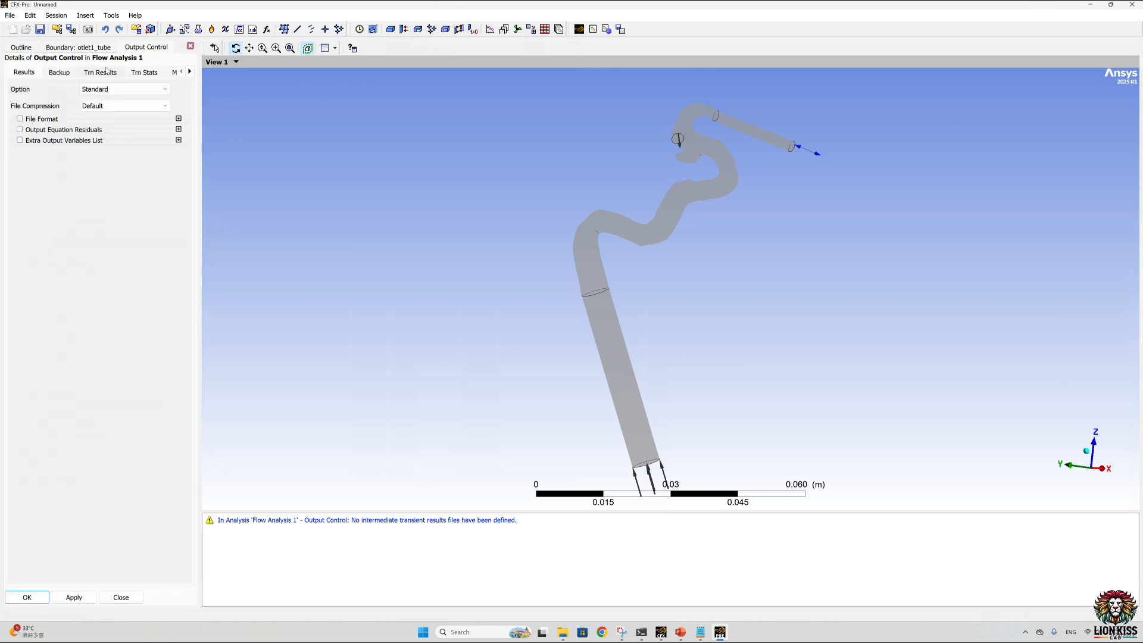
click(107, 70)
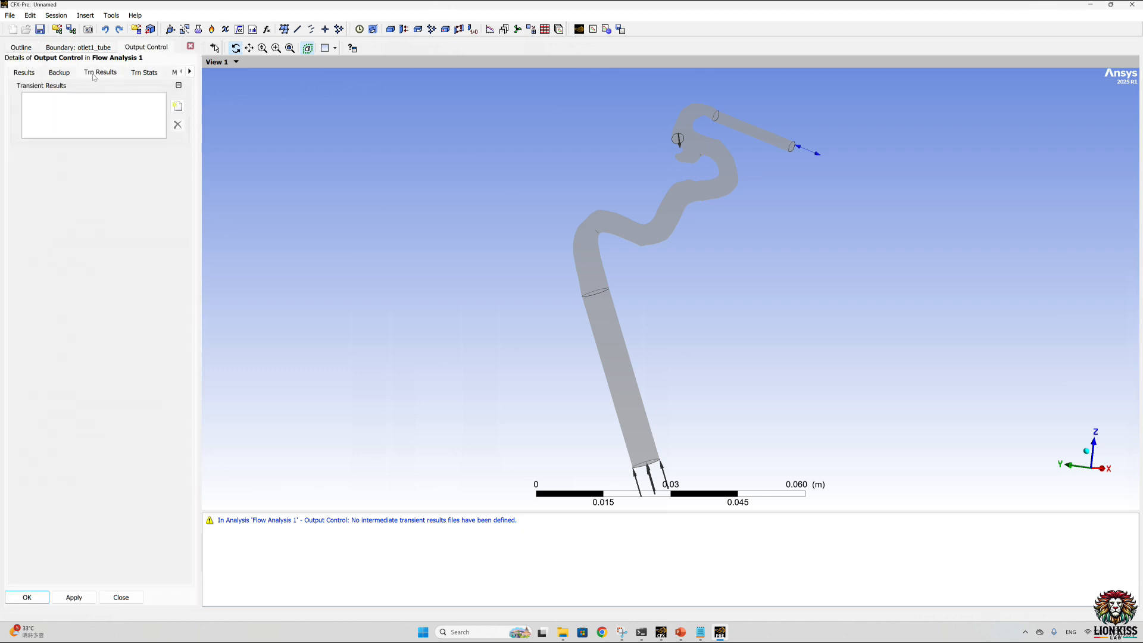
click(177, 106)
click(217, 146)
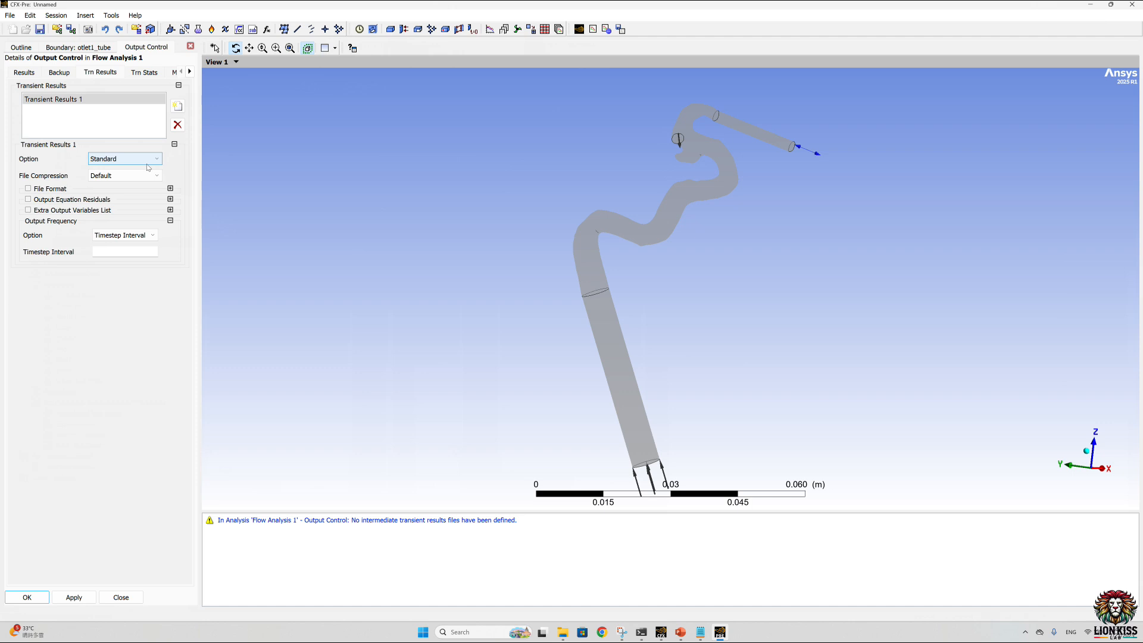
click(148, 161)
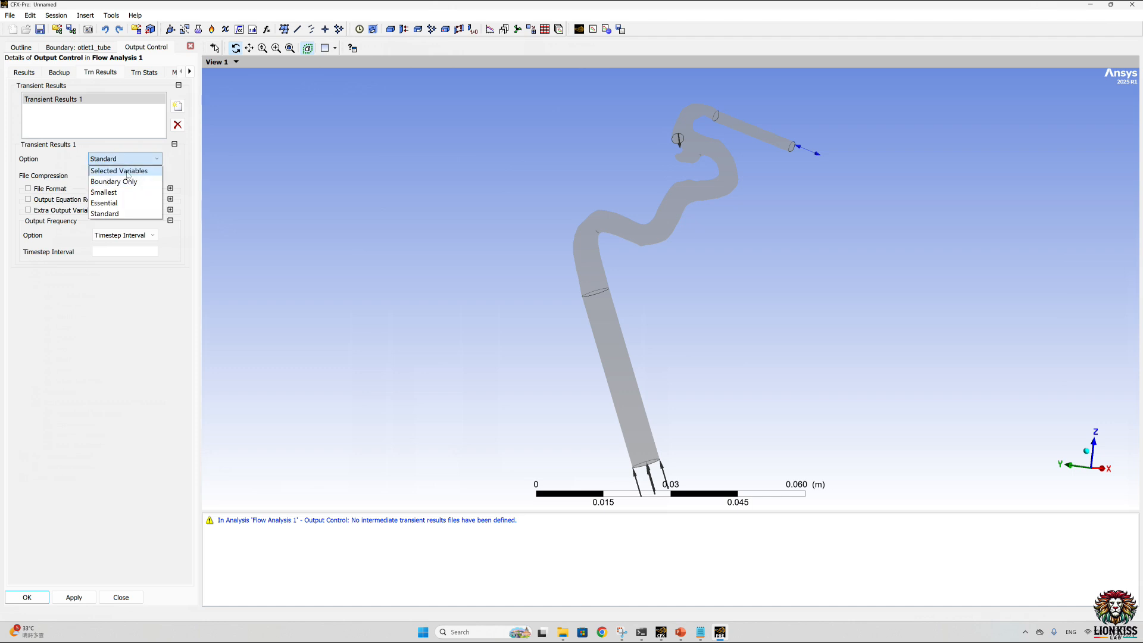
click(128, 173)
Step: Choose absolute, static and total pressure, density, dynamic viscosity, velocity, vorticity and wall shear with their components as the transient results output variables
click(172, 192)
scroll(595, 395, down, 1)
scroll(592, 381, up, 1)
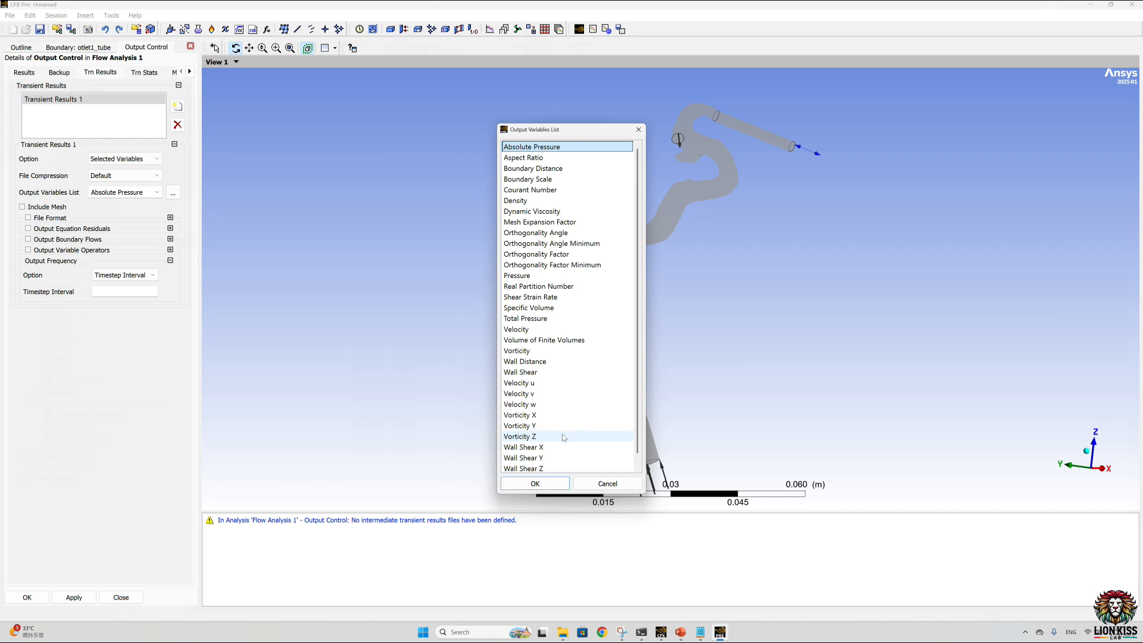
scroll(565, 436, down, 1)
drag(536, 457, 532, 308)
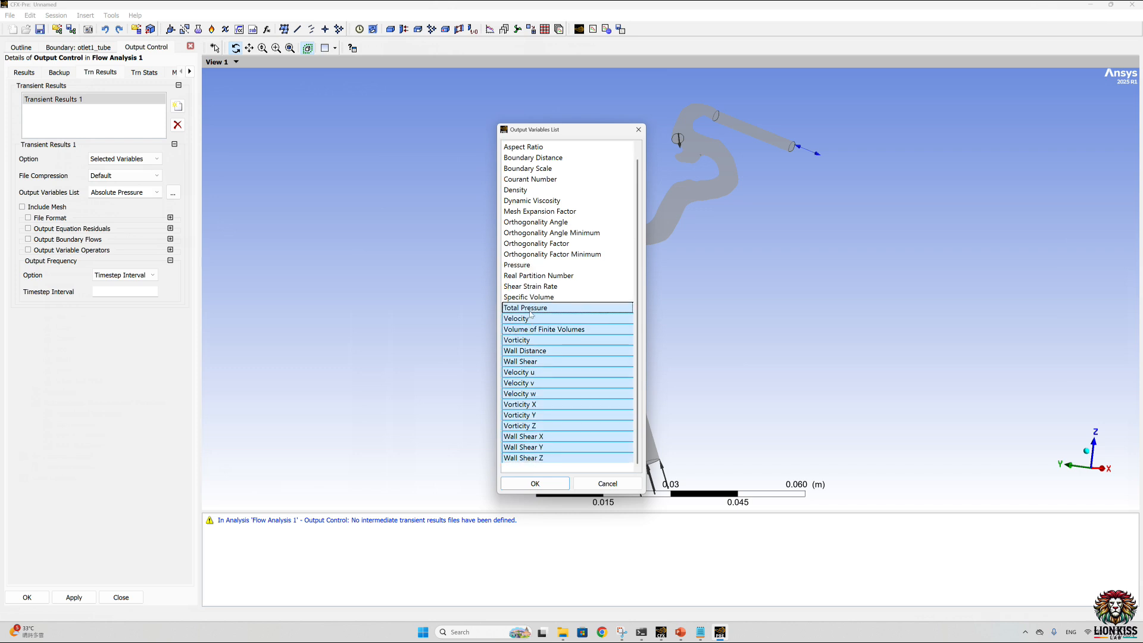
ctrl+click(540, 329)
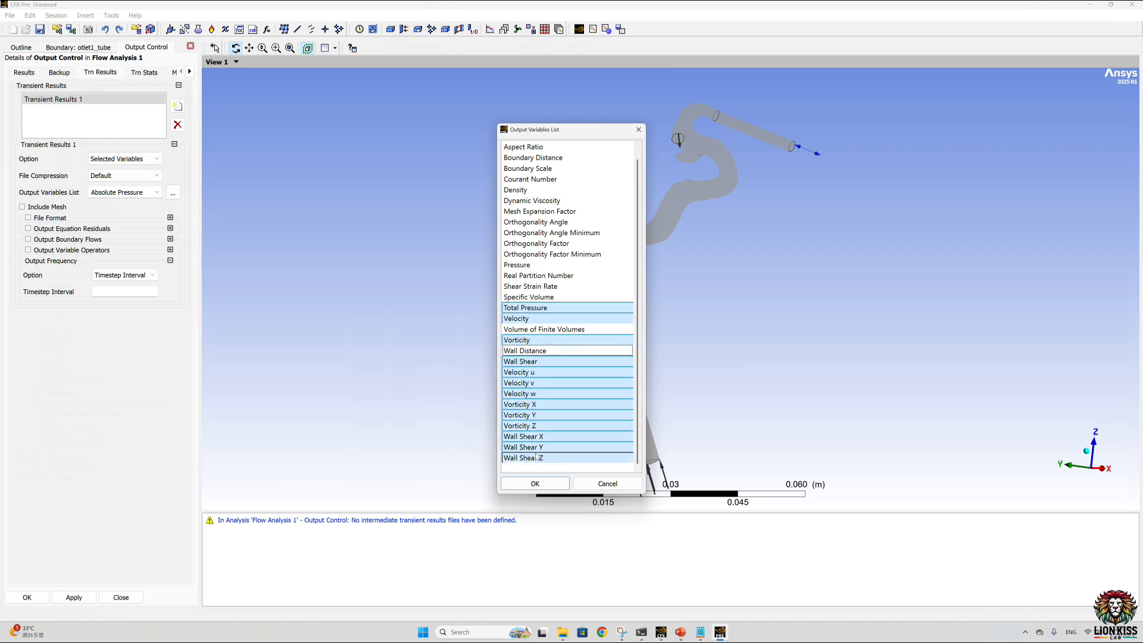
ctrl+click(525, 265)
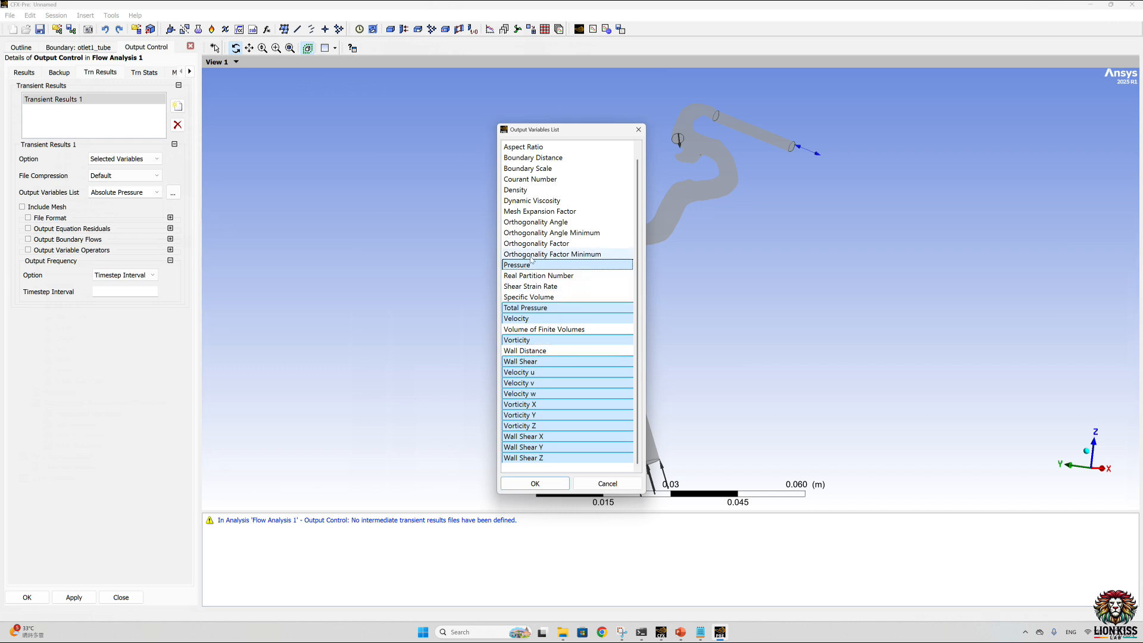
ctrl+click(530, 189)
ctrl+click(536, 201)
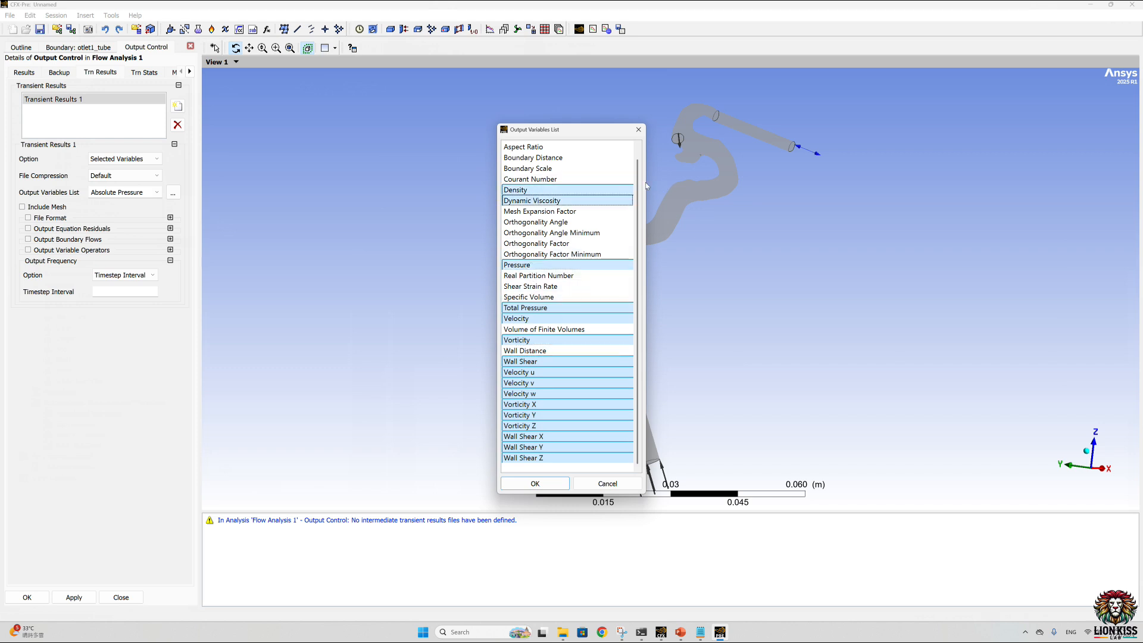
scroll(641, 182, up, 1)
ctrl+click(556, 149)
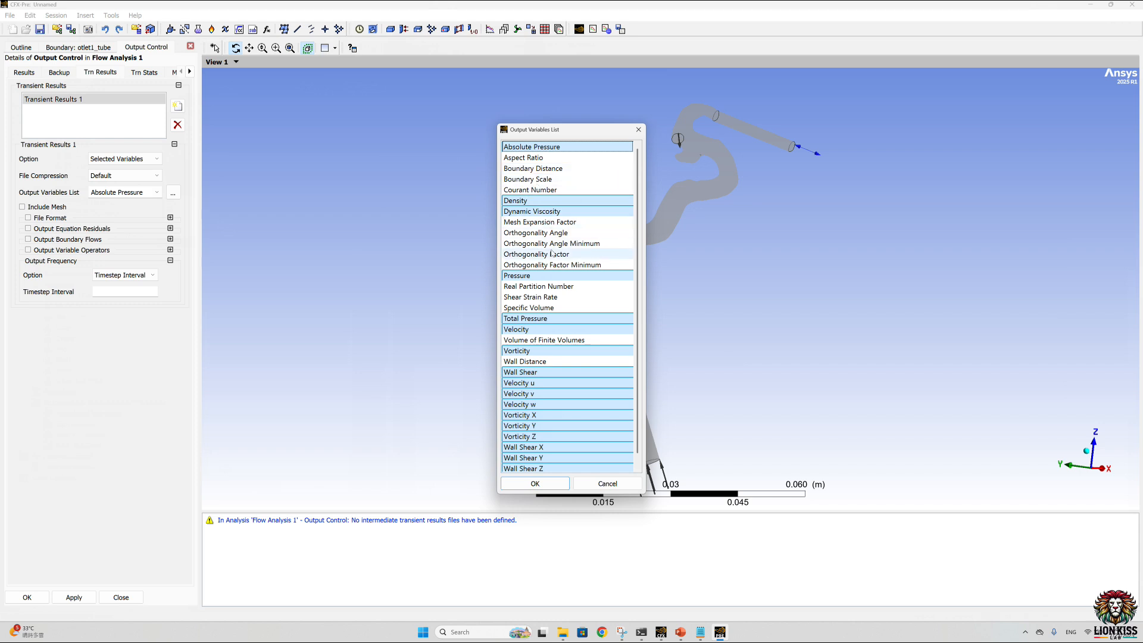
click(543, 485)
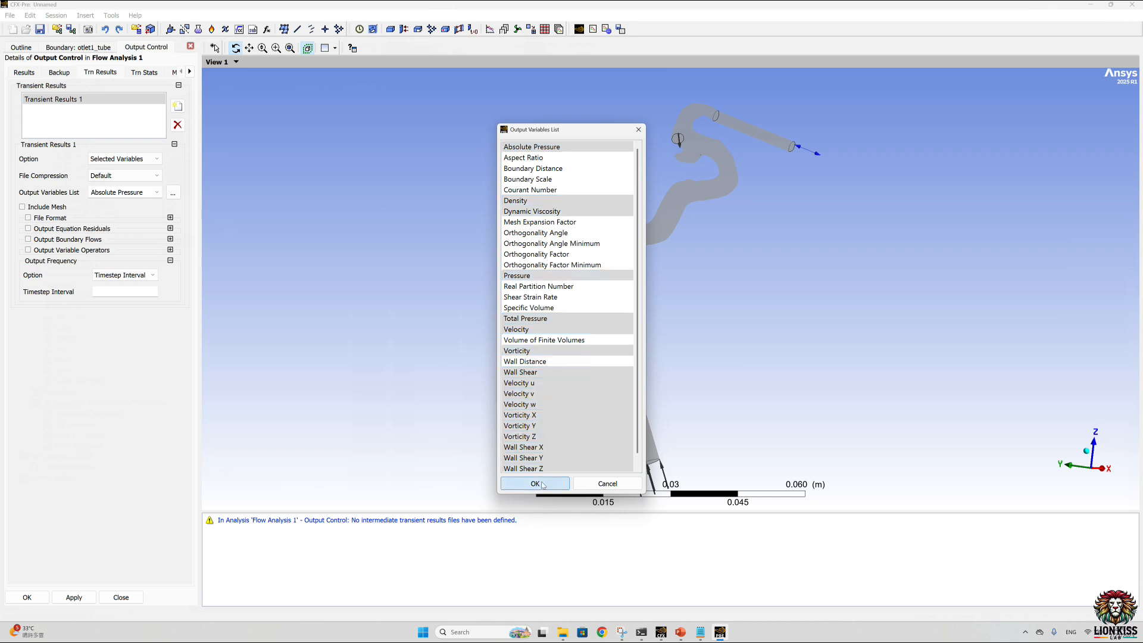
Step: Set the output frequency to Time List and fill it with the times from 1 to 2.002 s copied from the time step file in Notepad
click(138, 276)
click(128, 329)
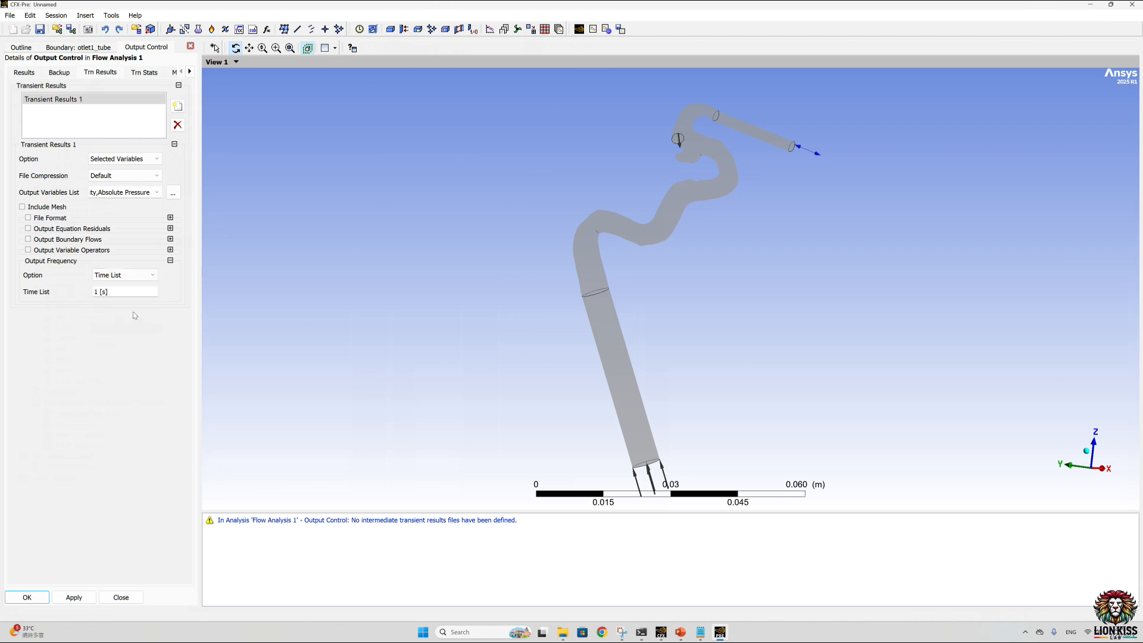
click(700, 632)
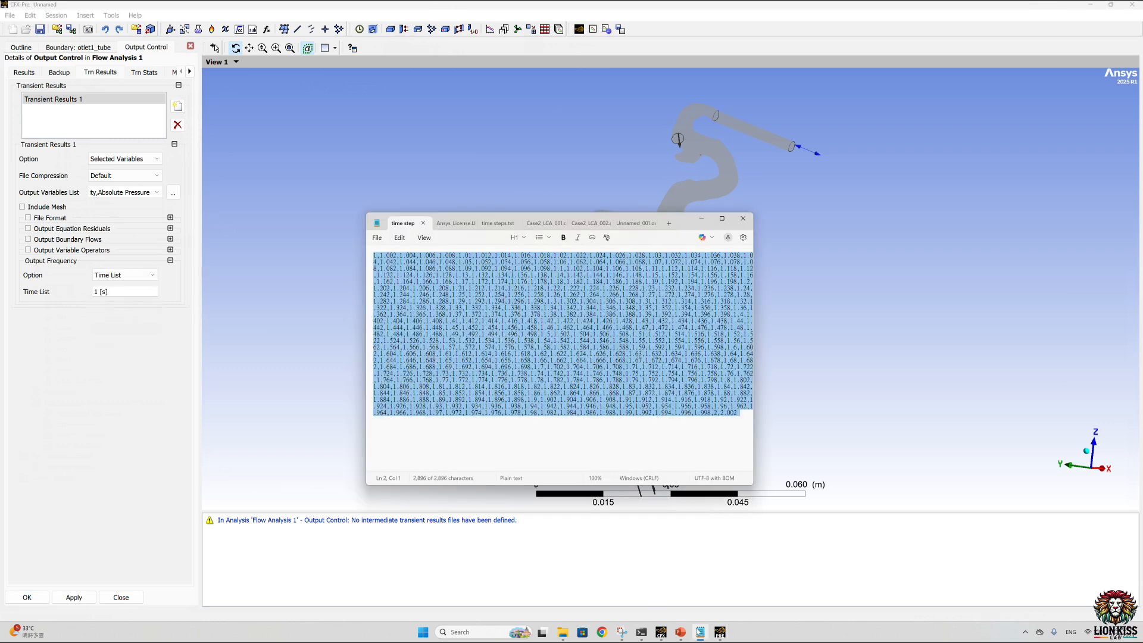
right_click(541, 325)
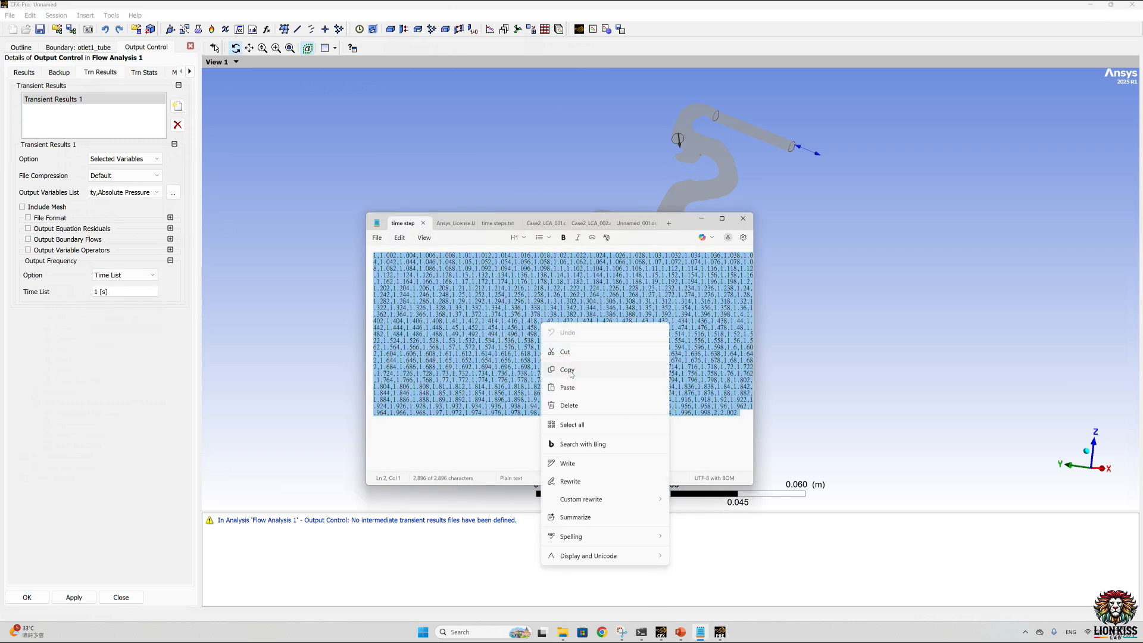
click(568, 370)
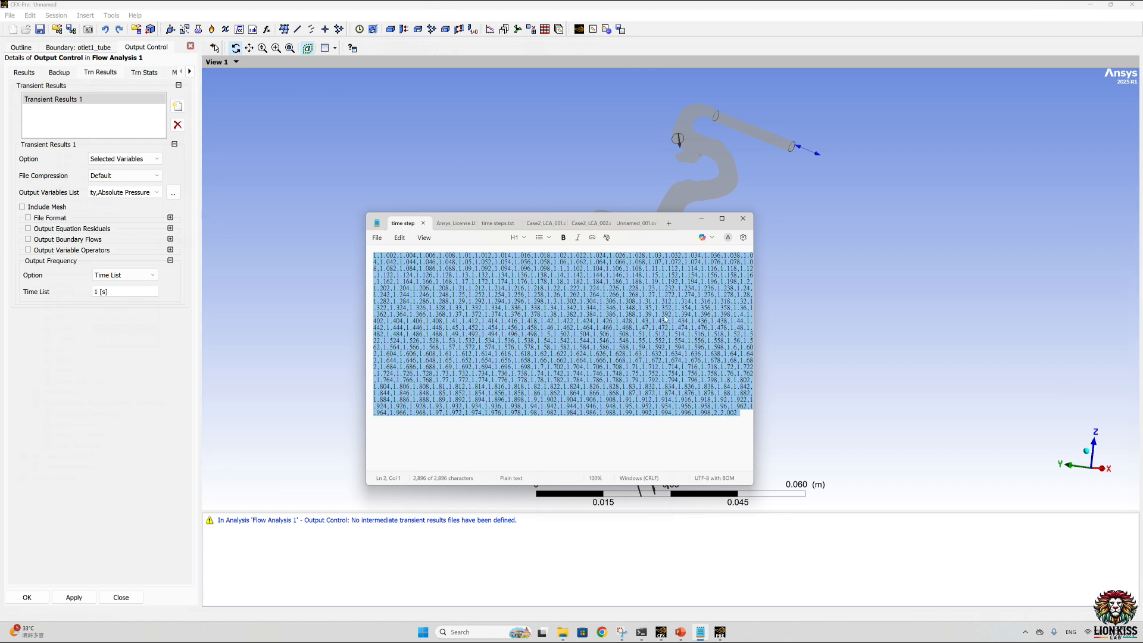
click(124, 294)
right_click(124, 294)
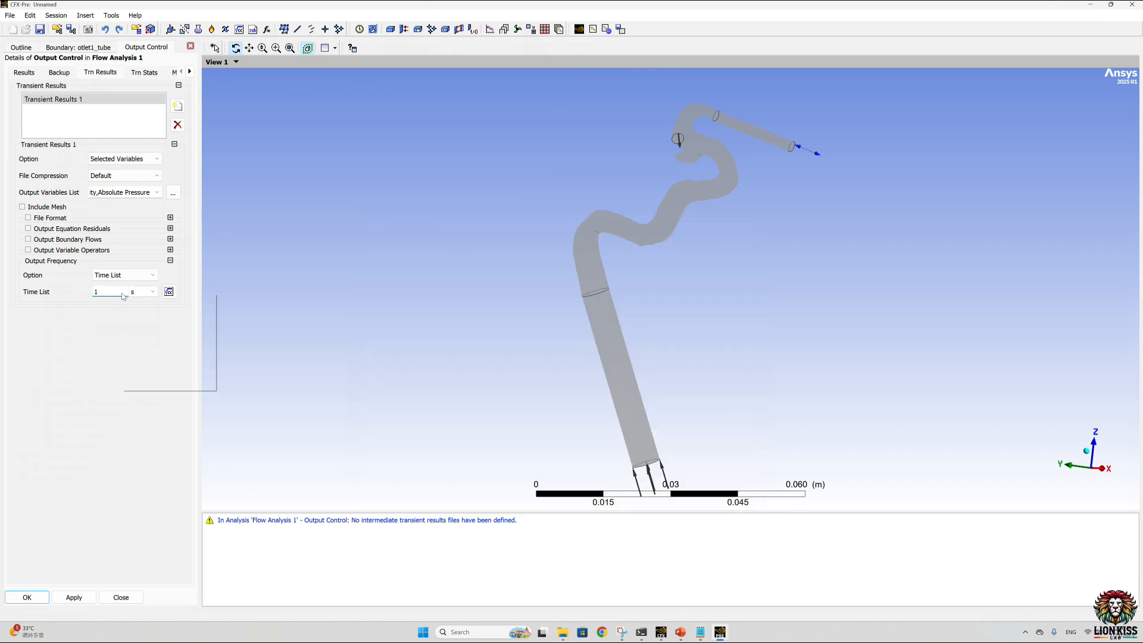
click(146, 354)
key(Return)
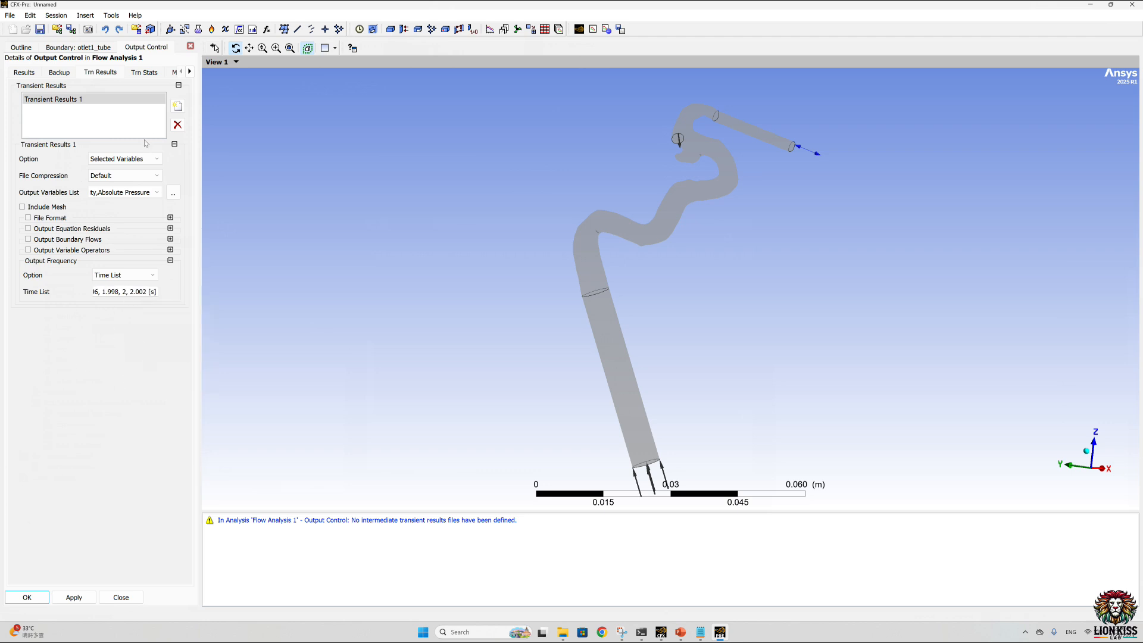
Step: Add a transient statistics entry in the output control
click(146, 74)
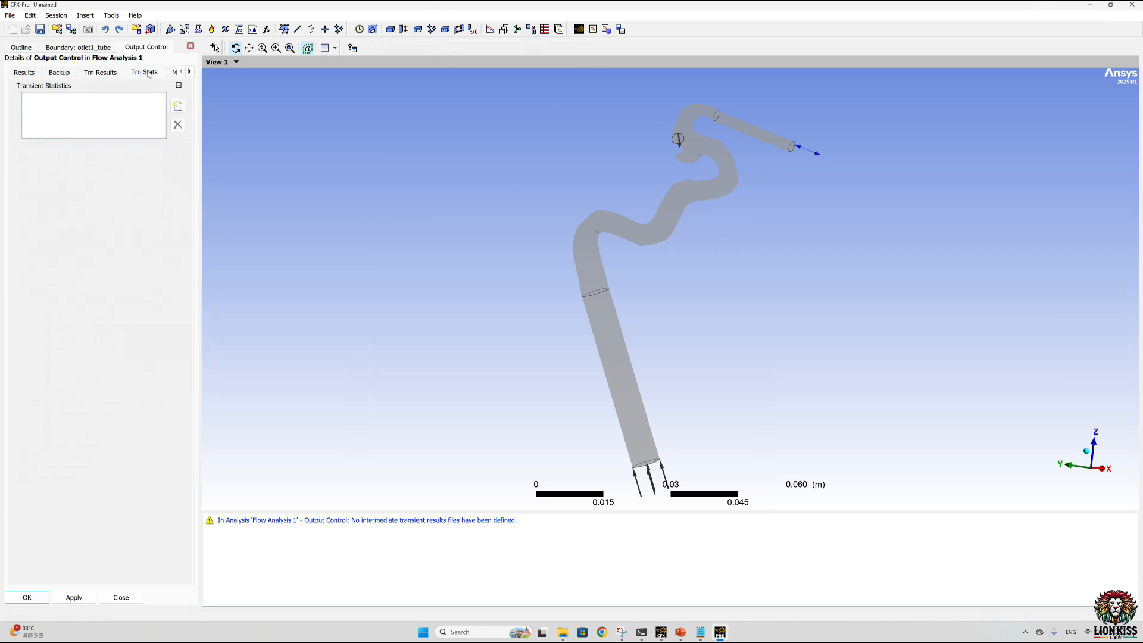
click(177, 106)
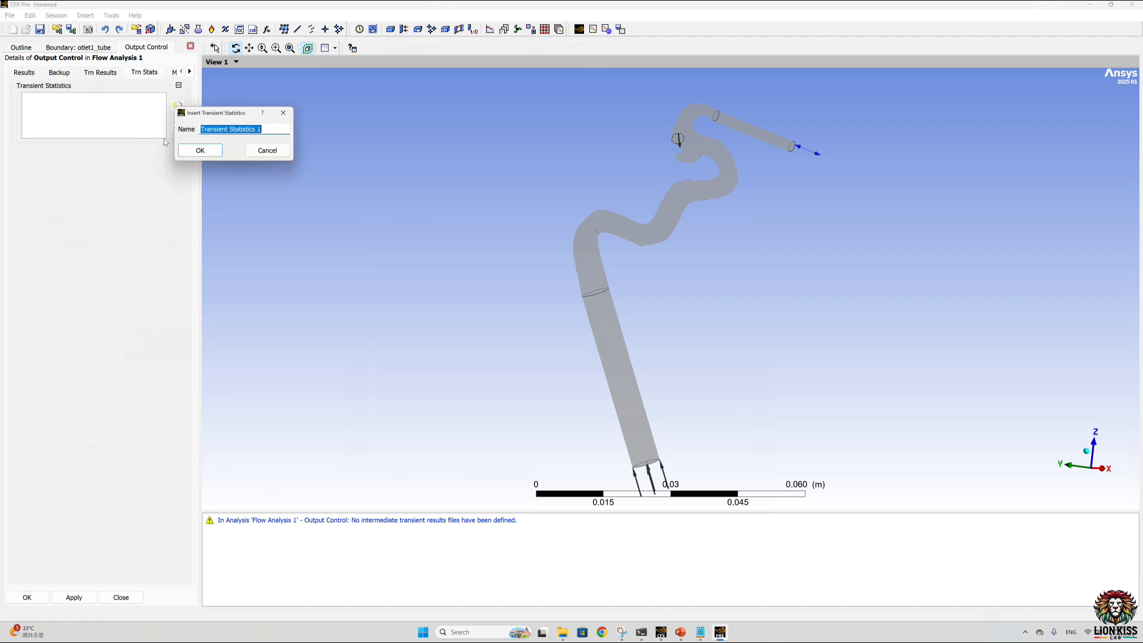
click(194, 152)
Step: Choose absolute, static and total pressure, density, dynamic viscosity, velocity, wall shear, and vorticity with its components as the arithmetic average statistics variables
click(173, 176)
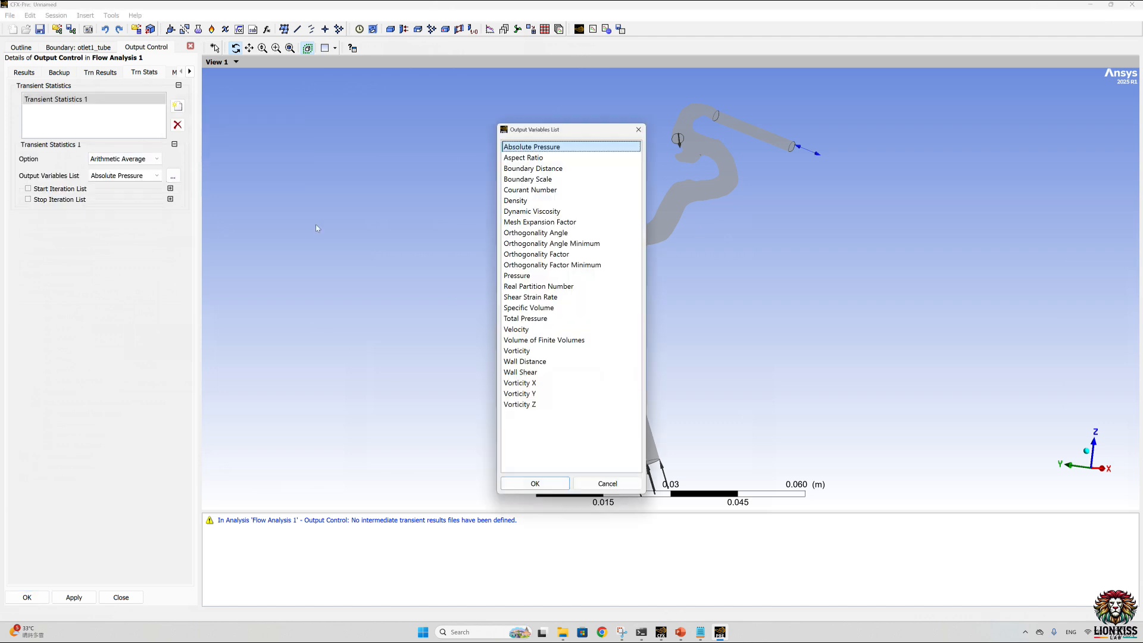
drag(528, 435, 524, 320)
ctrl+click(527, 340)
ctrl+click(529, 361)
ctrl+click(525, 276)
ctrl+click(524, 211)
ctrl+click(517, 200)
ctrl+click(524, 147)
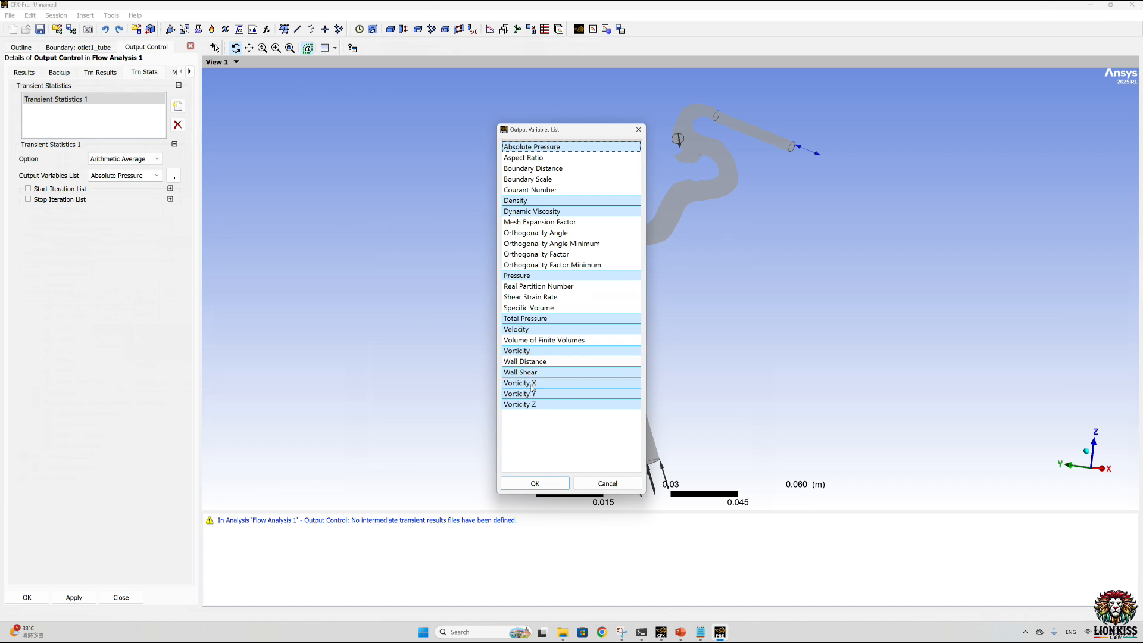
click(535, 483)
Step: Add a second transient statistics entry and set its option to Minimum
click(178, 105)
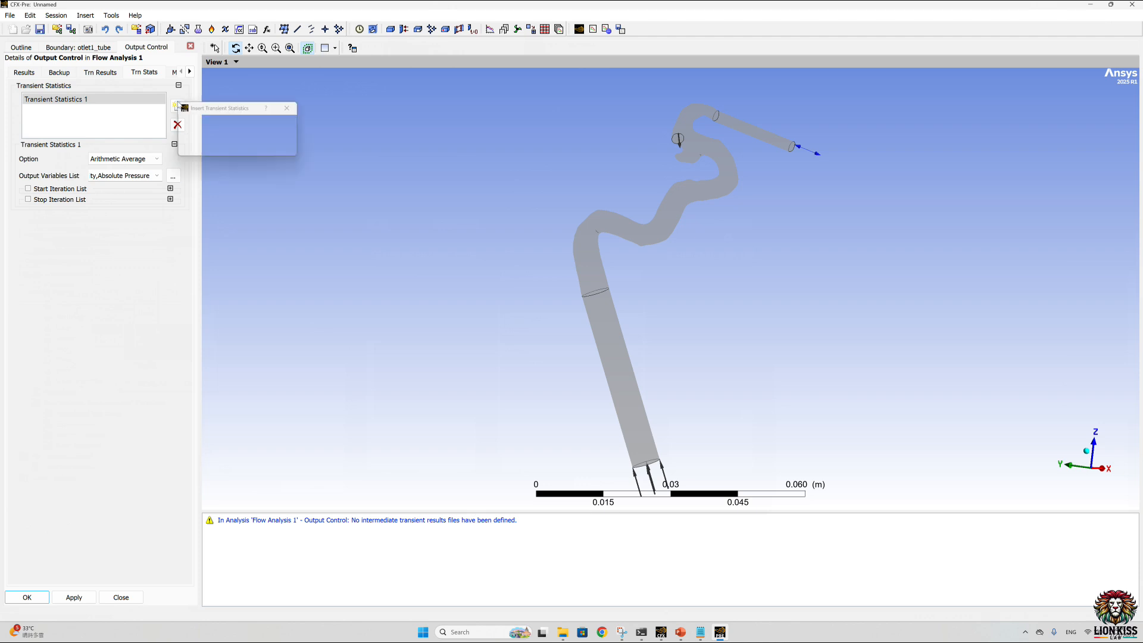
click(202, 145)
click(125, 159)
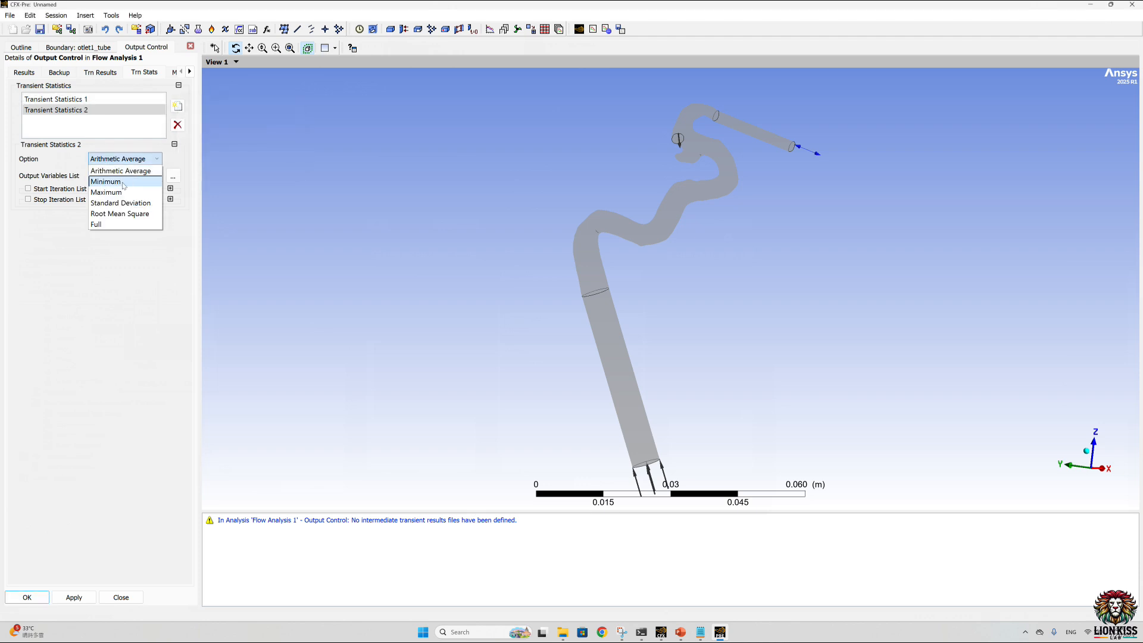
click(104, 181)
Step: Choose absolute, static and total pressure, density, dynamic viscosity, velocity, wall shear, and vorticity with its components as the minimum statistics variables
click(173, 177)
drag(523, 405, 523, 326)
ctrl+click(524, 340)
ctrl+click(523, 361)
ctrl+click(516, 276)
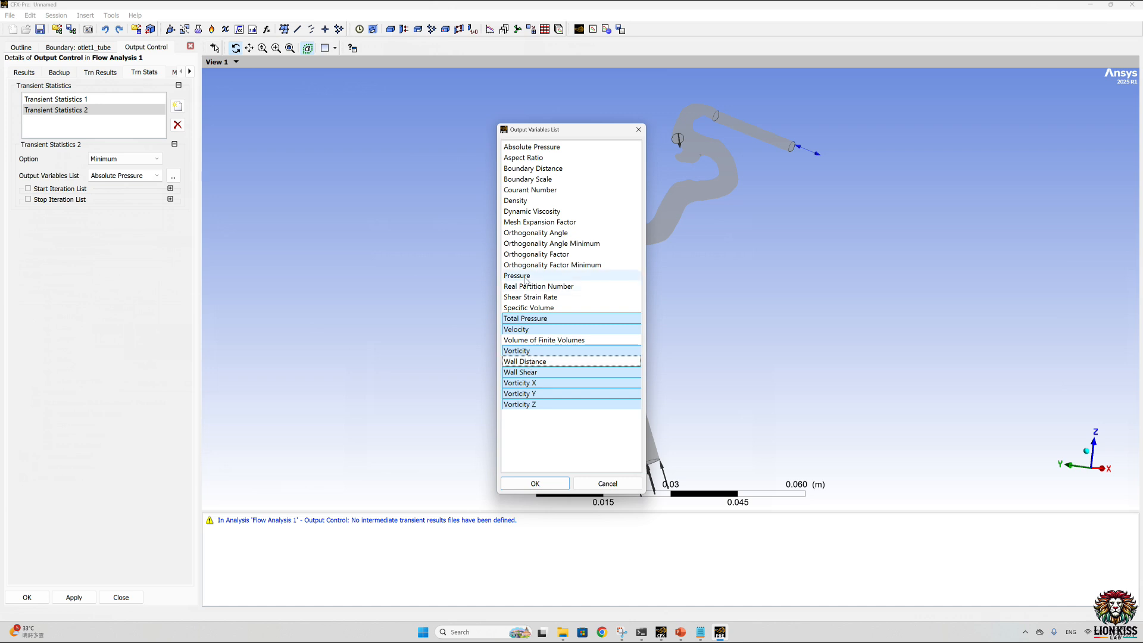
ctrl+drag(525, 212, 523, 201)
ctrl+click(531, 147)
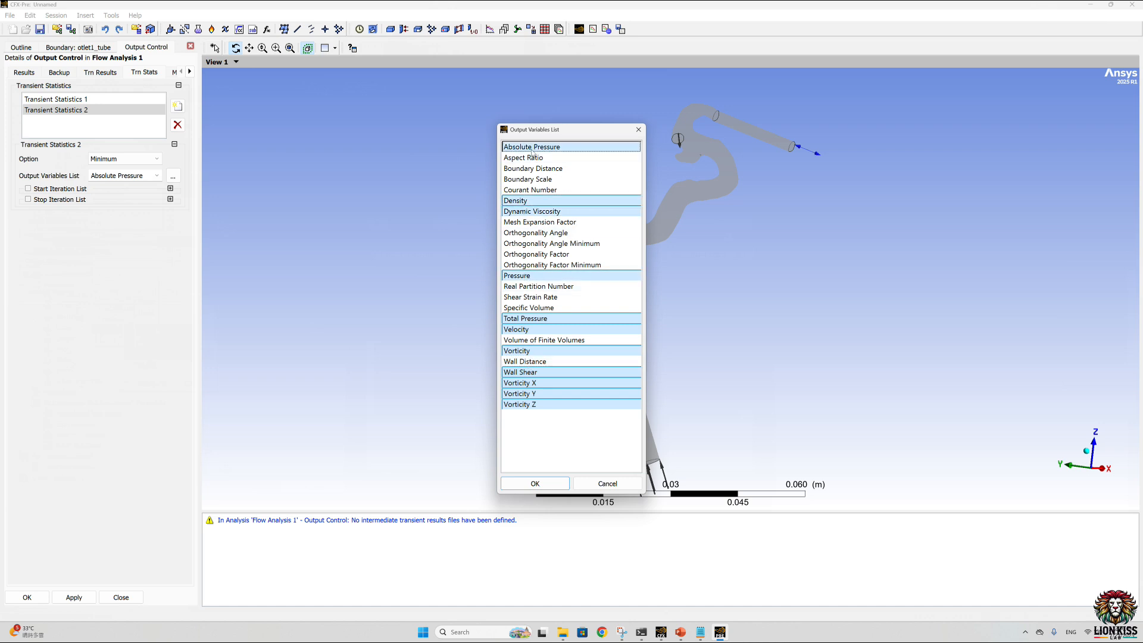
click(535, 484)
Step: Add a third transient statistics entry and set its option to Maximum
click(178, 106)
click(203, 150)
click(156, 159)
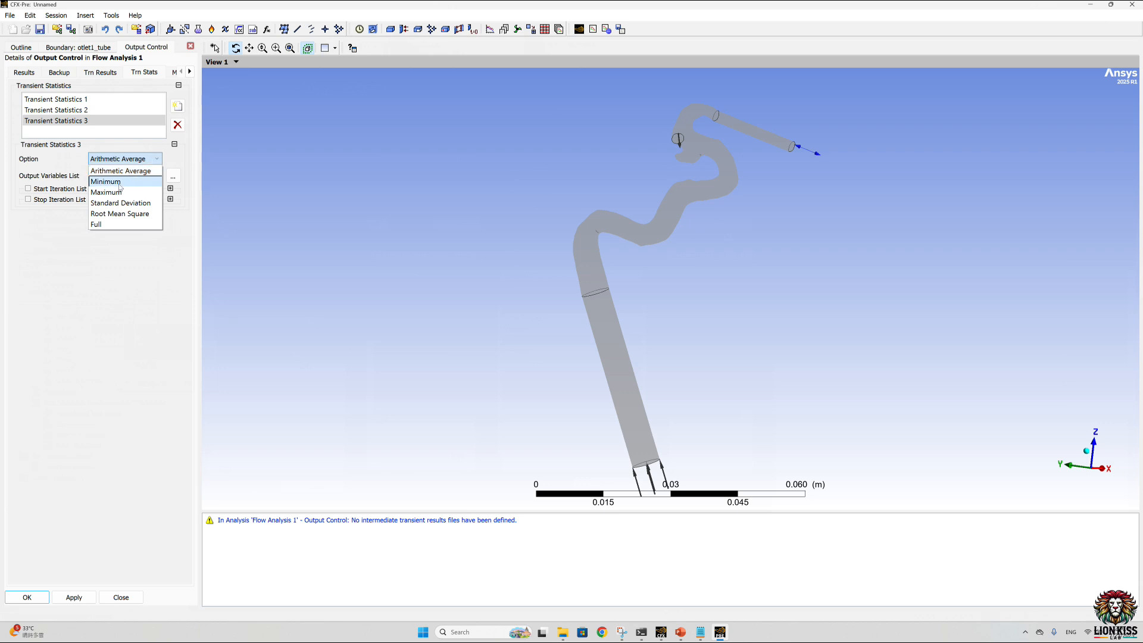
click(116, 192)
Step: Choose absolute, static and total pressure, density, dynamic viscosity, velocity, wall shear, and vorticity with its components as the maximum statistics variables
click(172, 176)
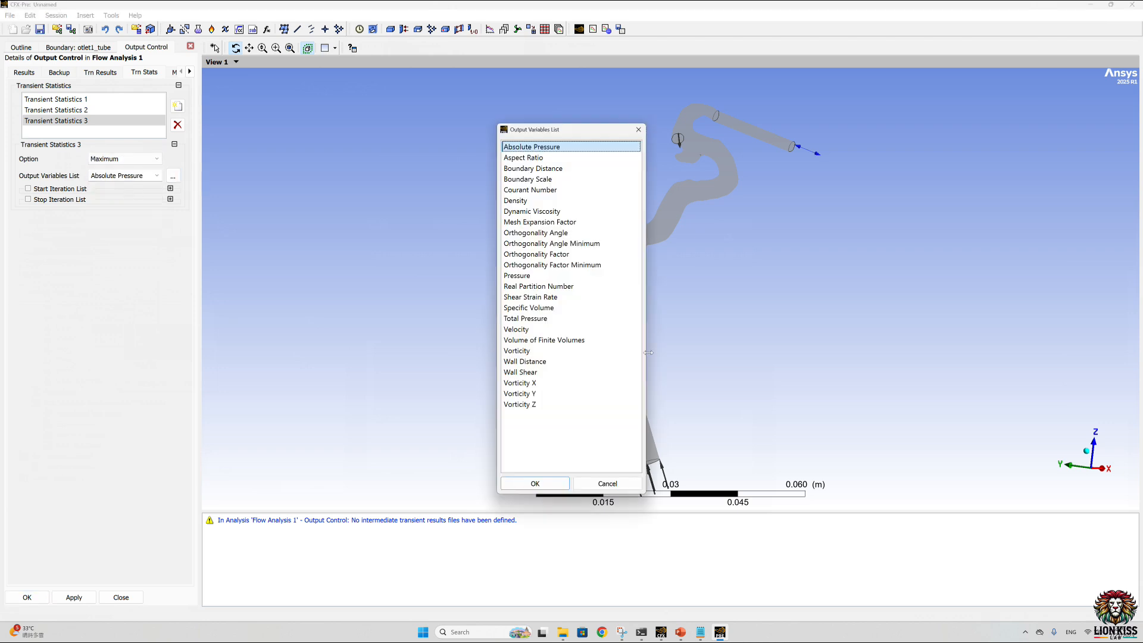
drag(520, 431, 524, 318)
ctrl+click(536, 340)
ctrl+click(529, 363)
ctrl+click(517, 276)
ctrl+click(515, 200)
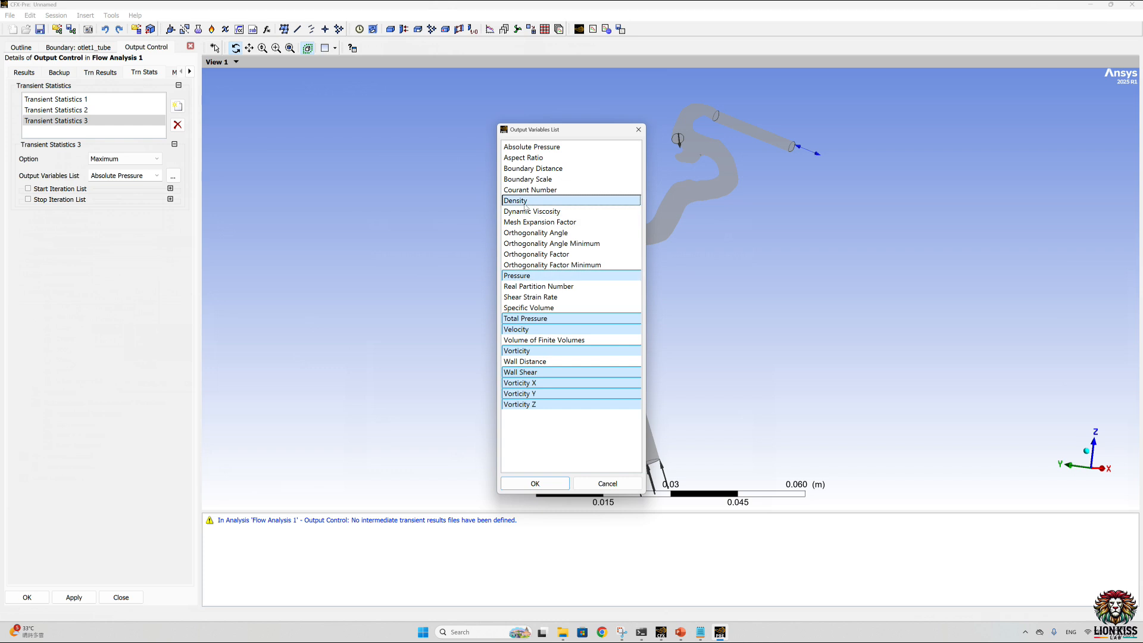
ctrl+click(530, 147)
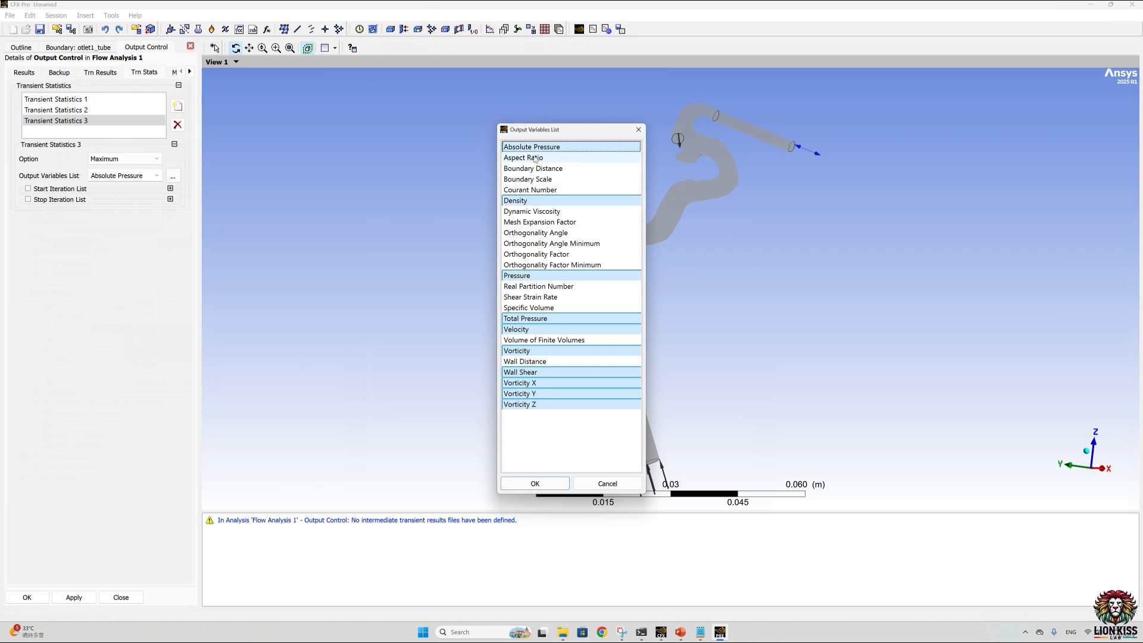
ctrl+click(518, 210)
click(535, 483)
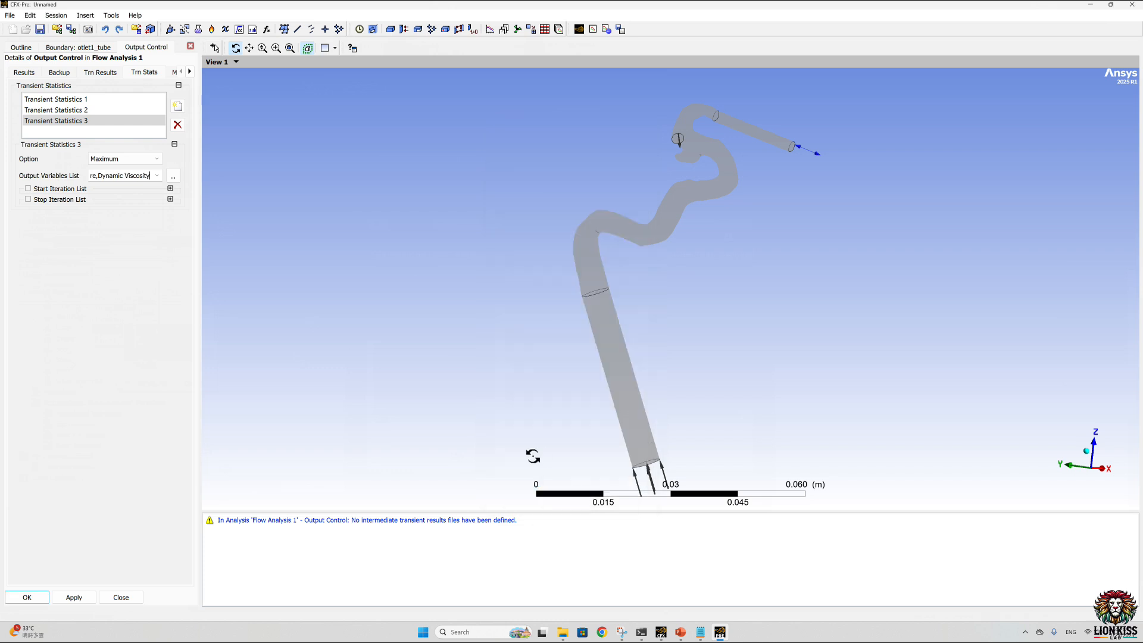
click(177, 106)
click(205, 156)
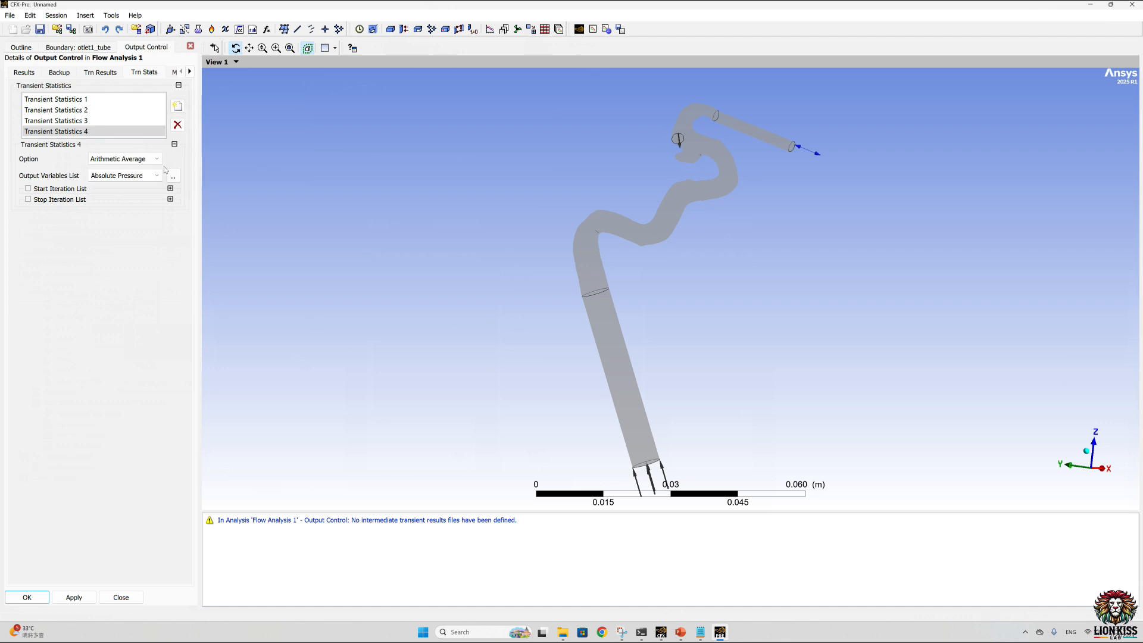
click(131, 158)
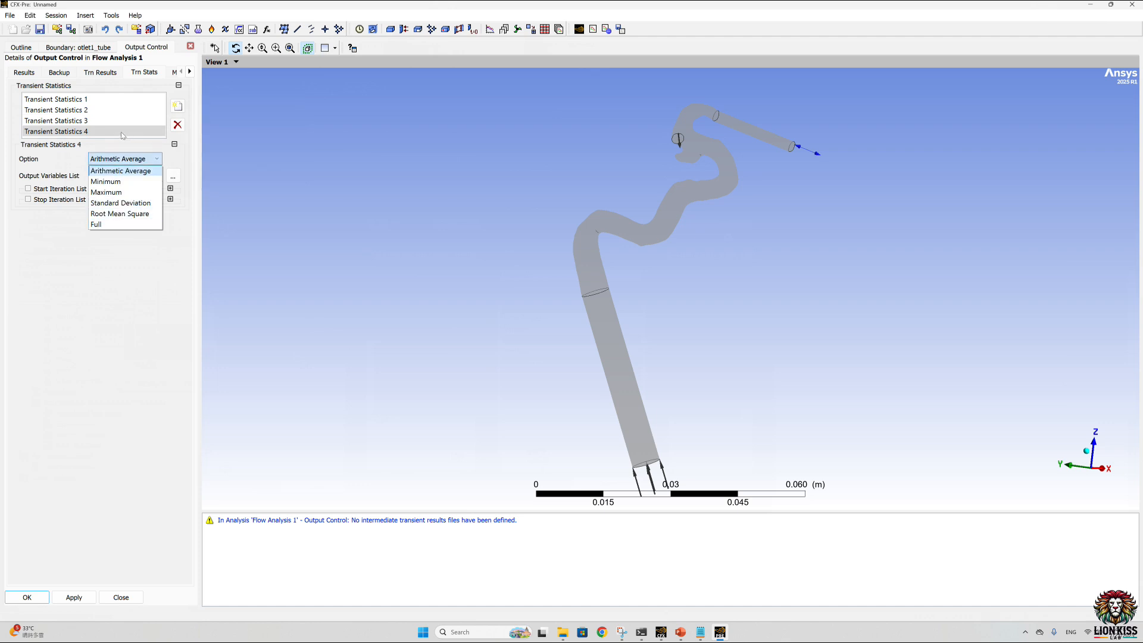
click(177, 125)
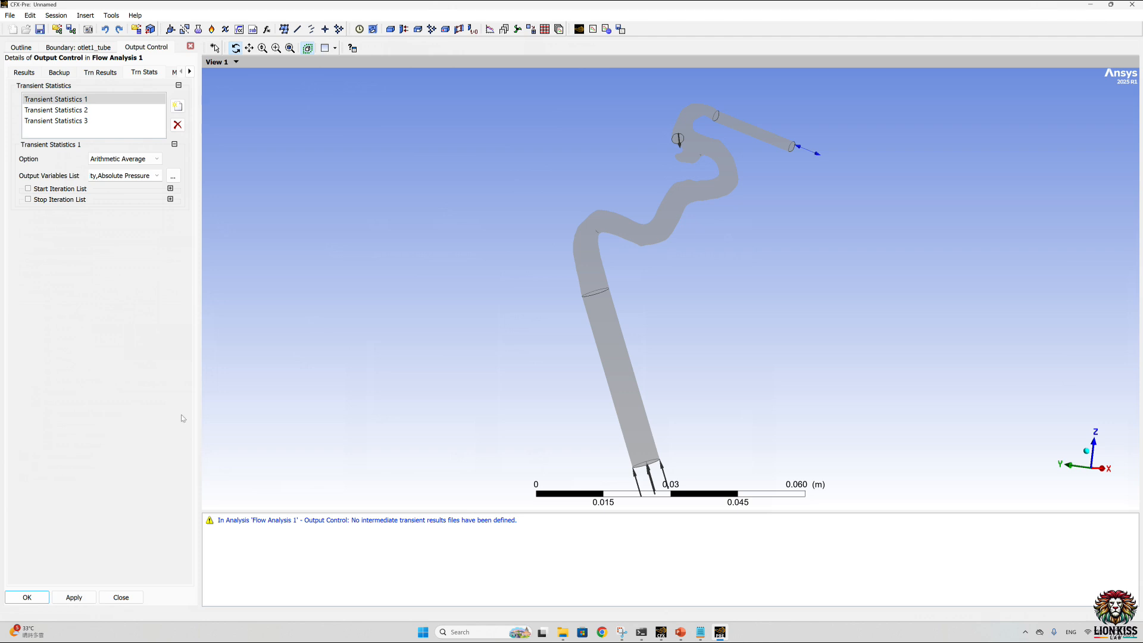
Step: Accept the output control settings with the three transient statistics entries and restore the maximized CFX-Pre window to its smaller size
click(35, 603)
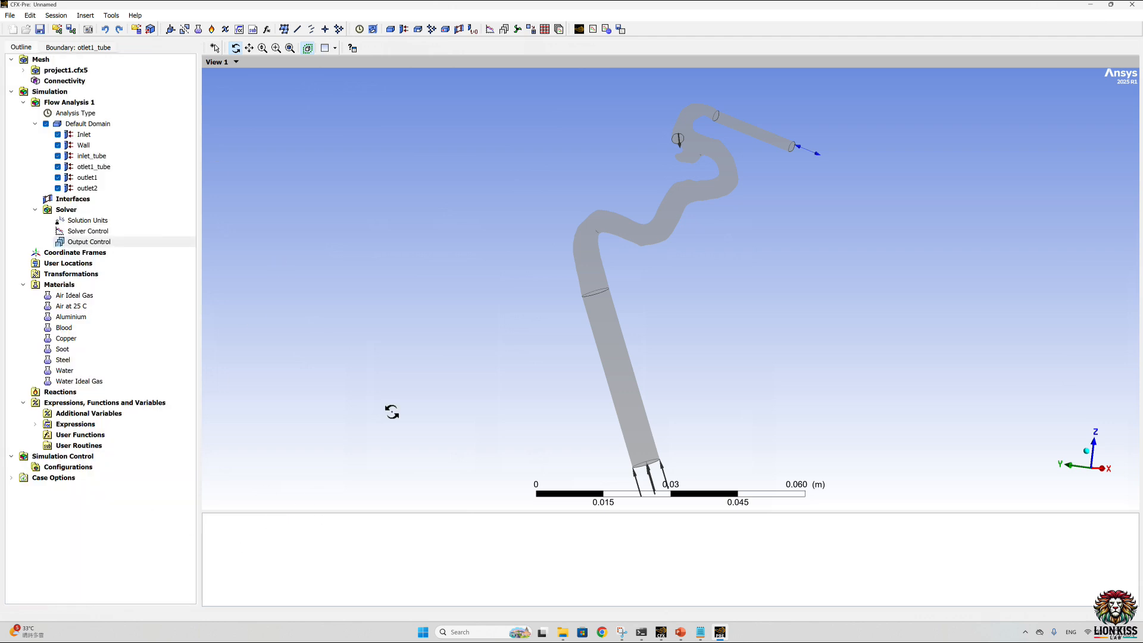
click(564, 14)
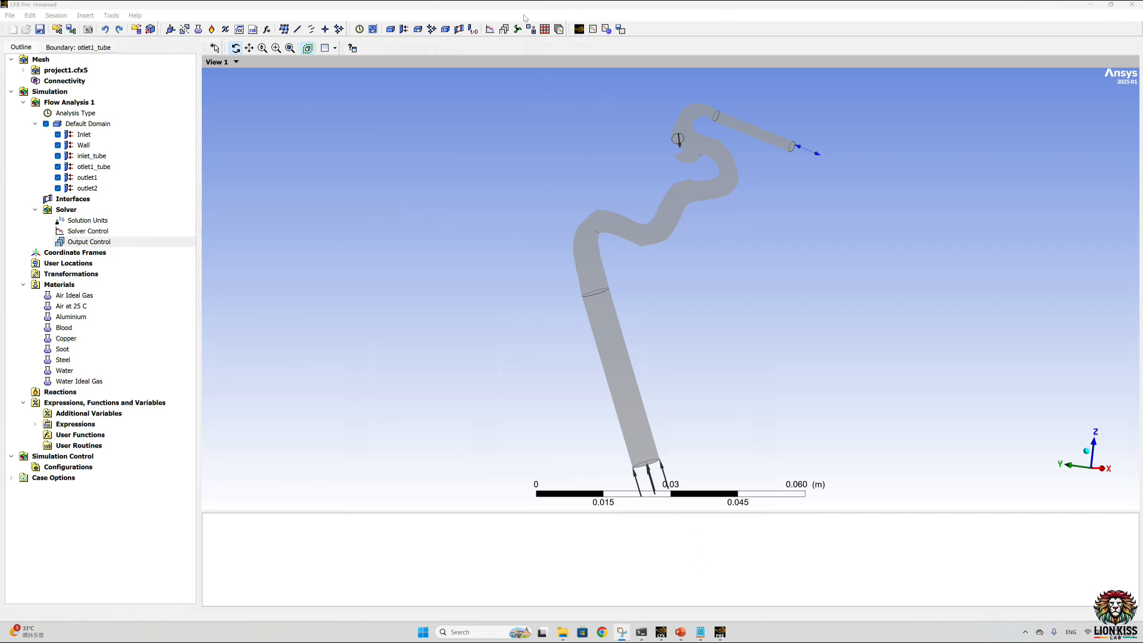
click(1111, 5)
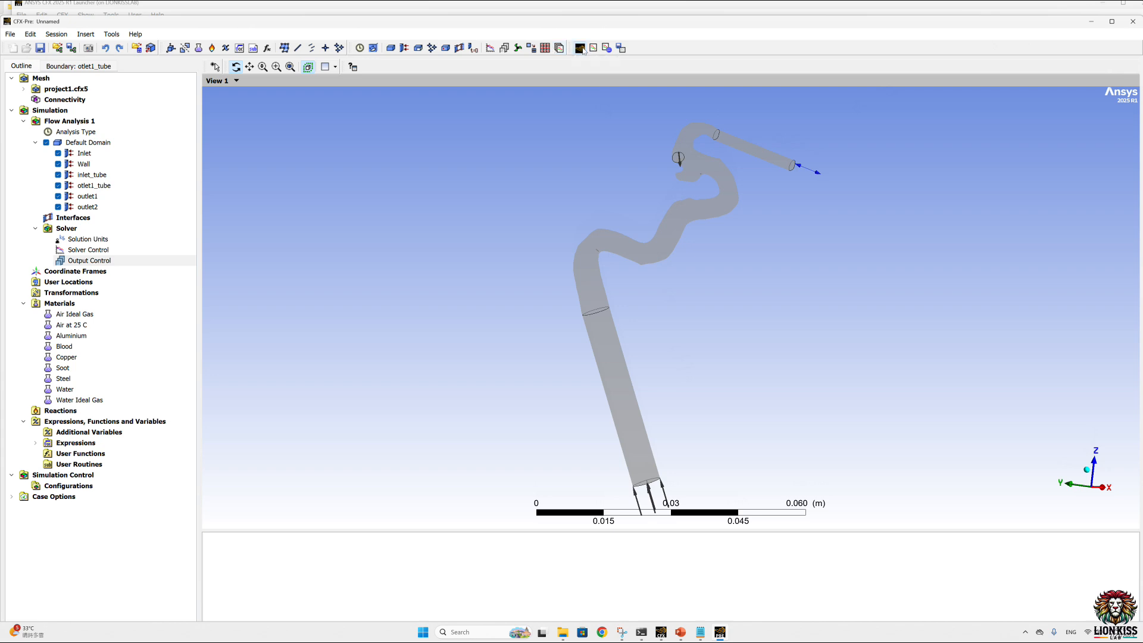
Step: Start writing the solver input file and browse to the CFX folder inside test2 on the Desktop
click(558, 48)
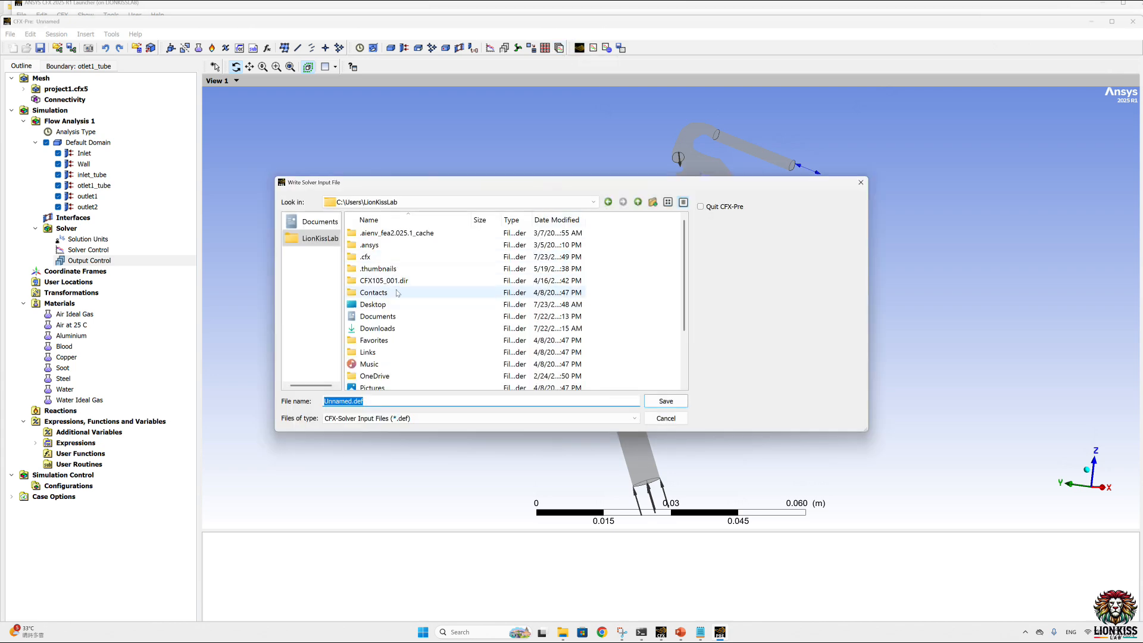
scroll(366, 292, down, 2)
click(373, 233)
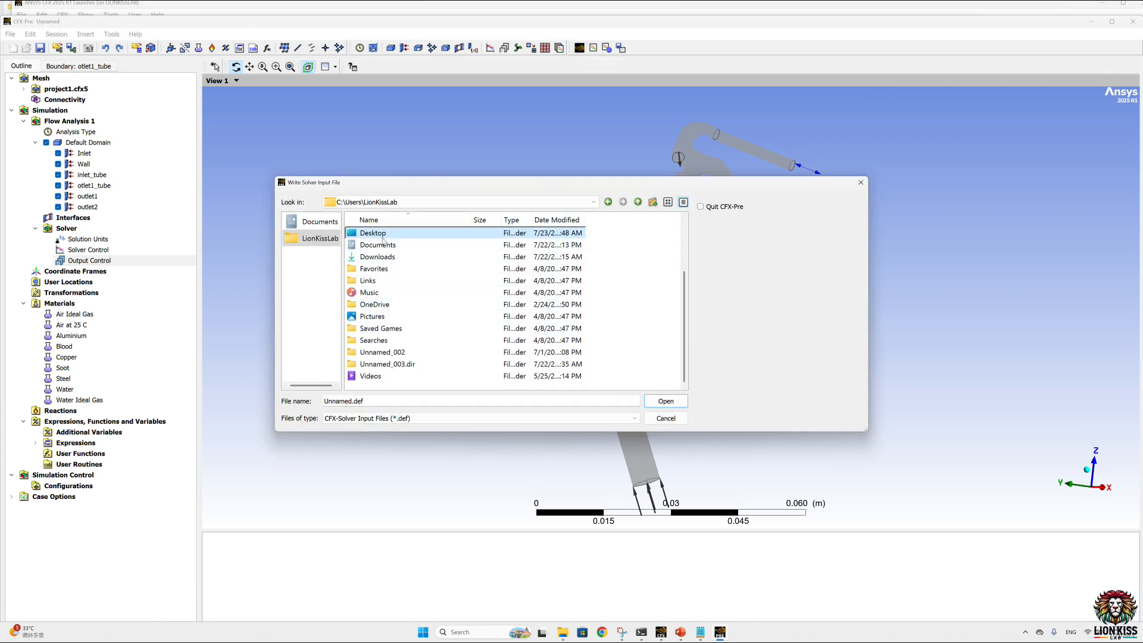
double_click(373, 233)
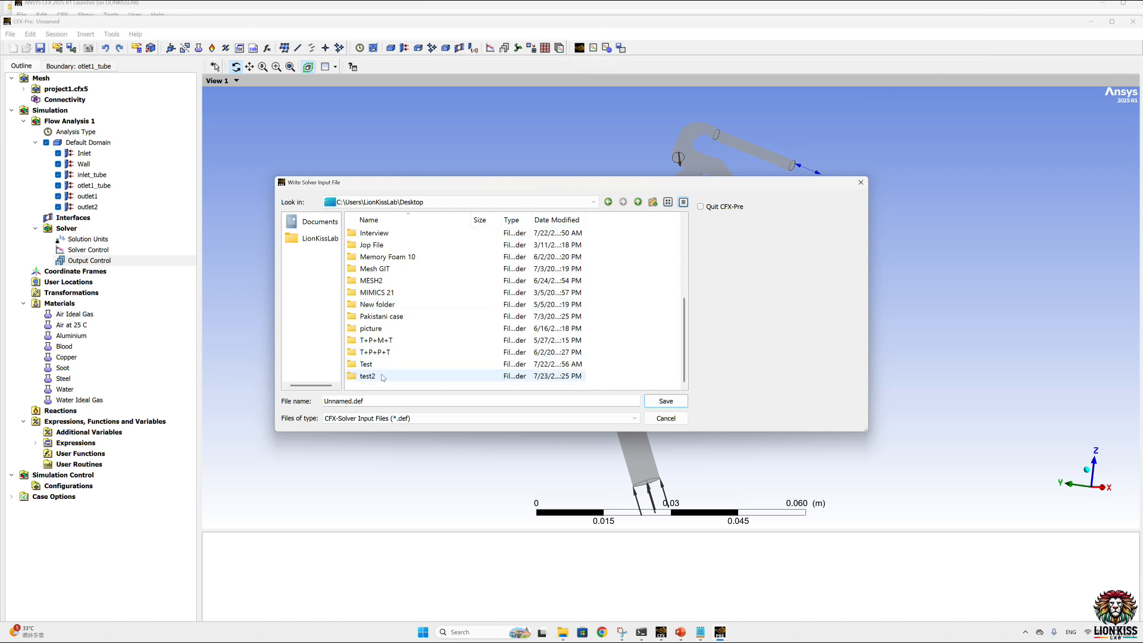
double_click(383, 377)
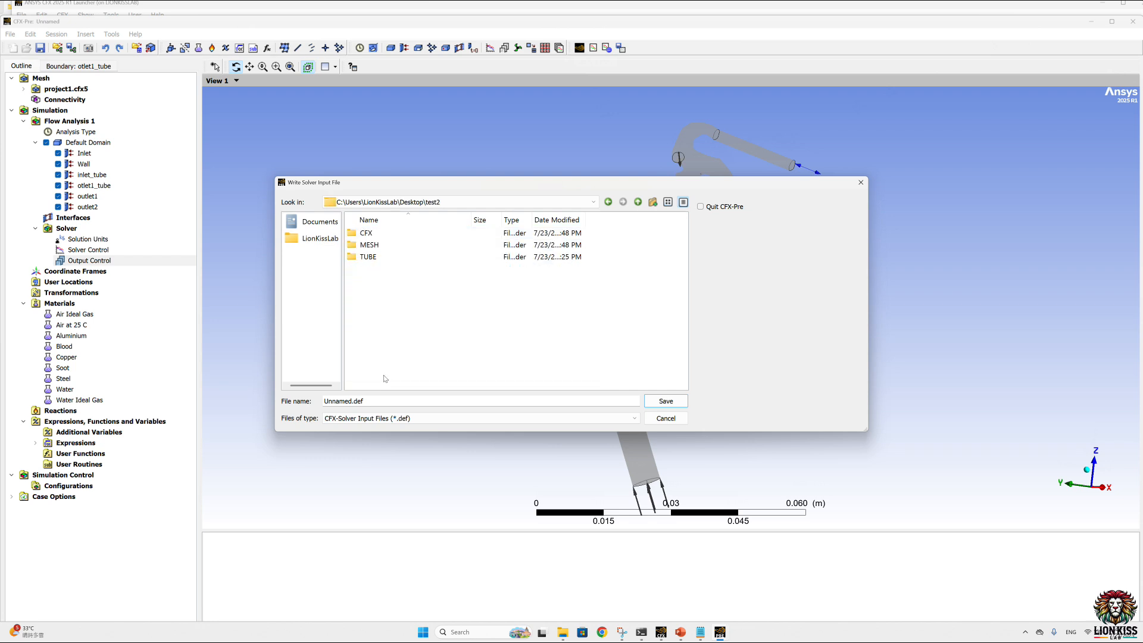
double_click(374, 233)
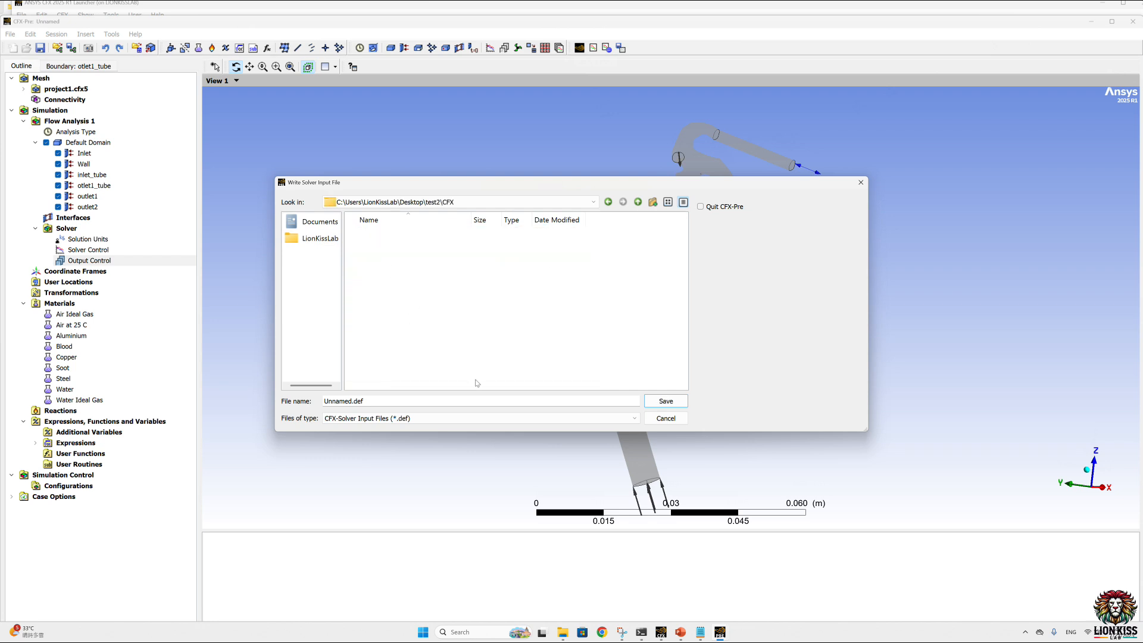
Step: Name the solver input file Test 2.def and save it to launch the run definition
double_click(349, 402)
text(case)
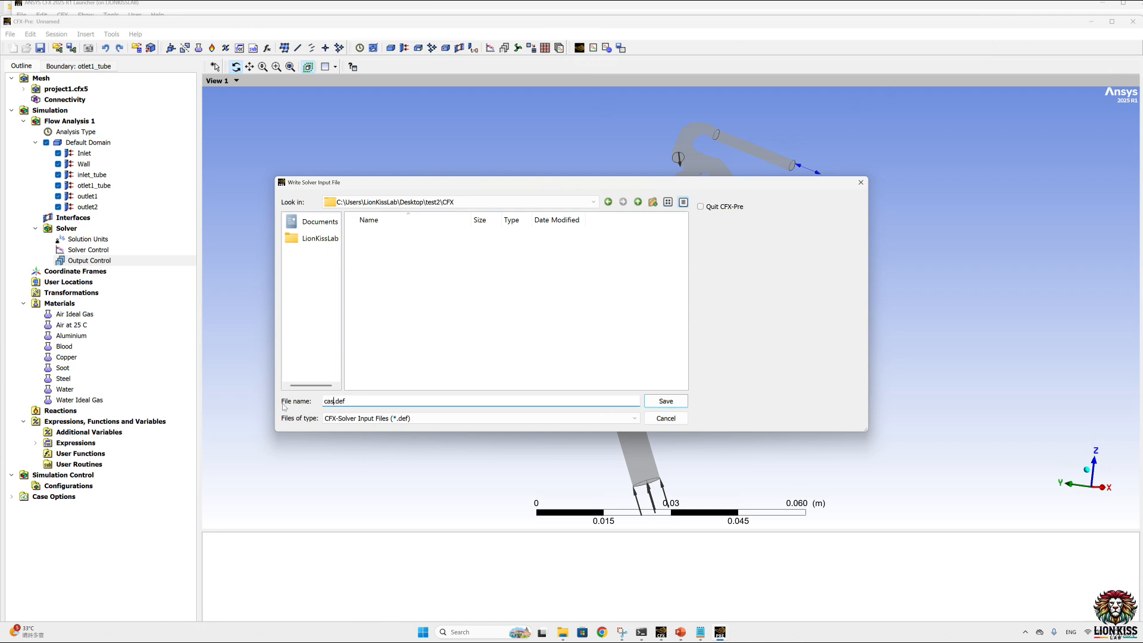
key(BackSpace)
key(BackSpace)
key(BackSpace)
key(BackSpace)
text(Test)
click(666, 401)
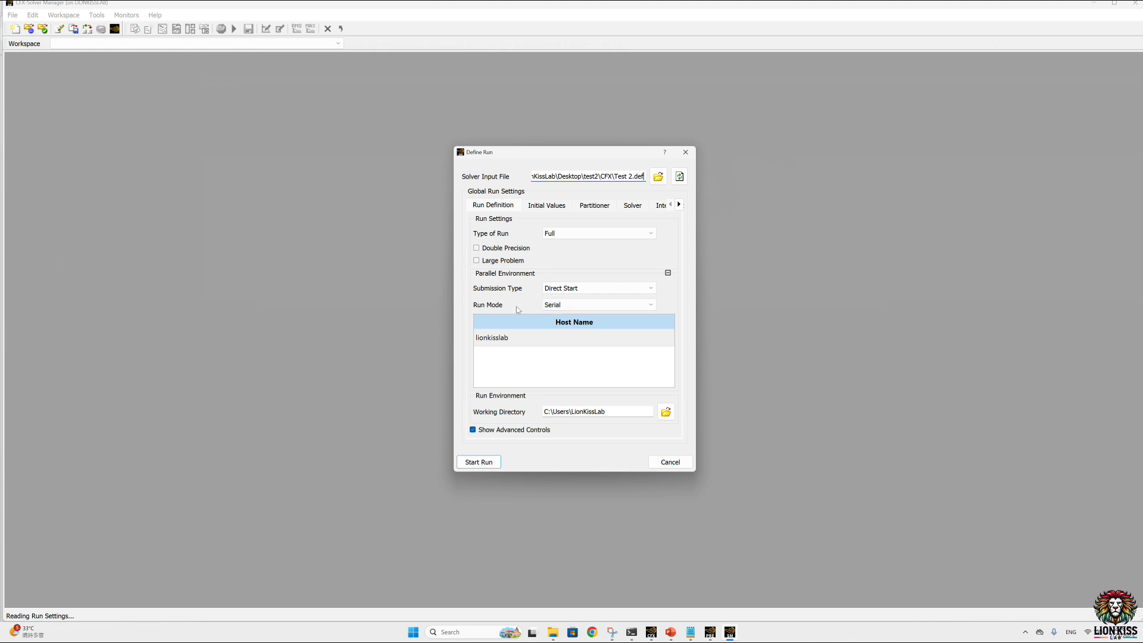
Step: Set the run mode to Intel MPI Local Parallel, increase the number of processes and start the solver run
click(575, 305)
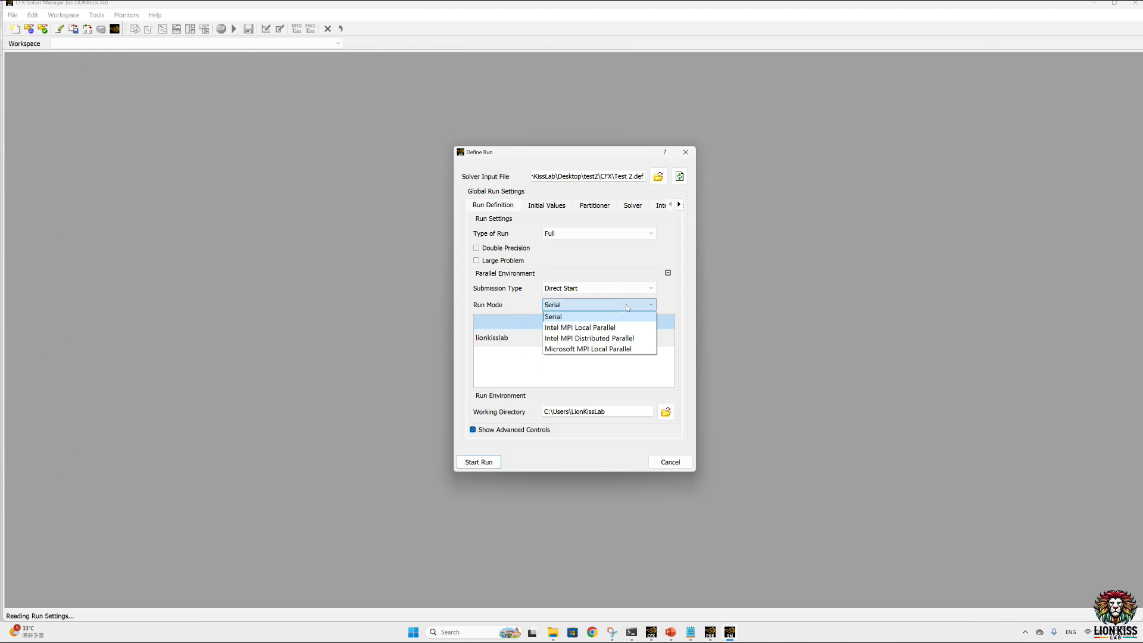
click(606, 329)
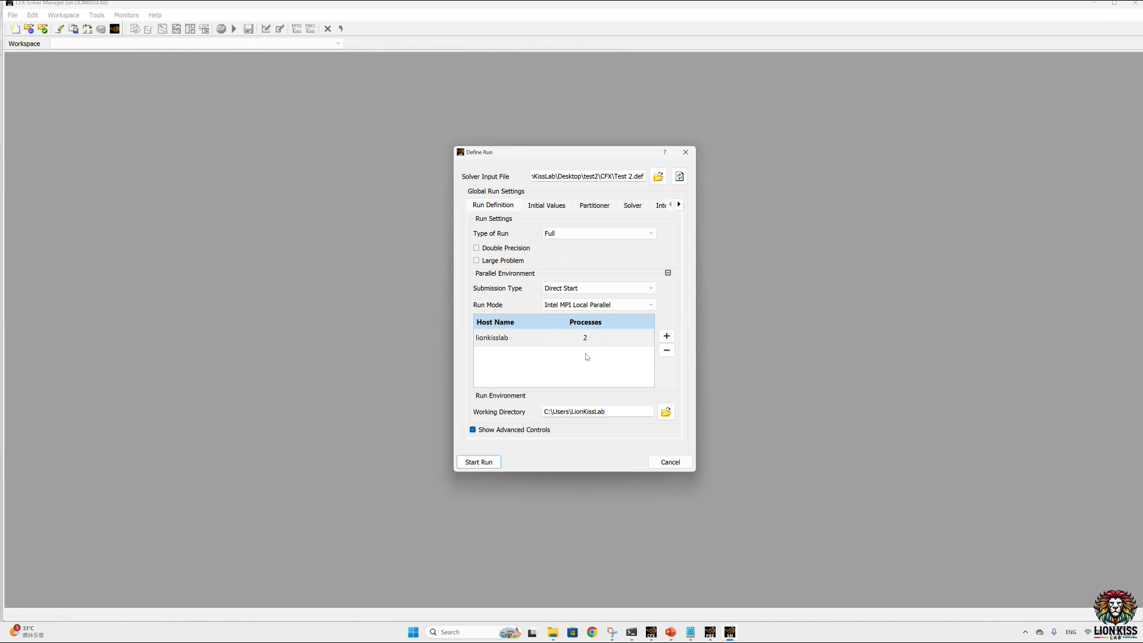
triple_click(667, 336)
triple_click(668, 338)
click(466, 463)
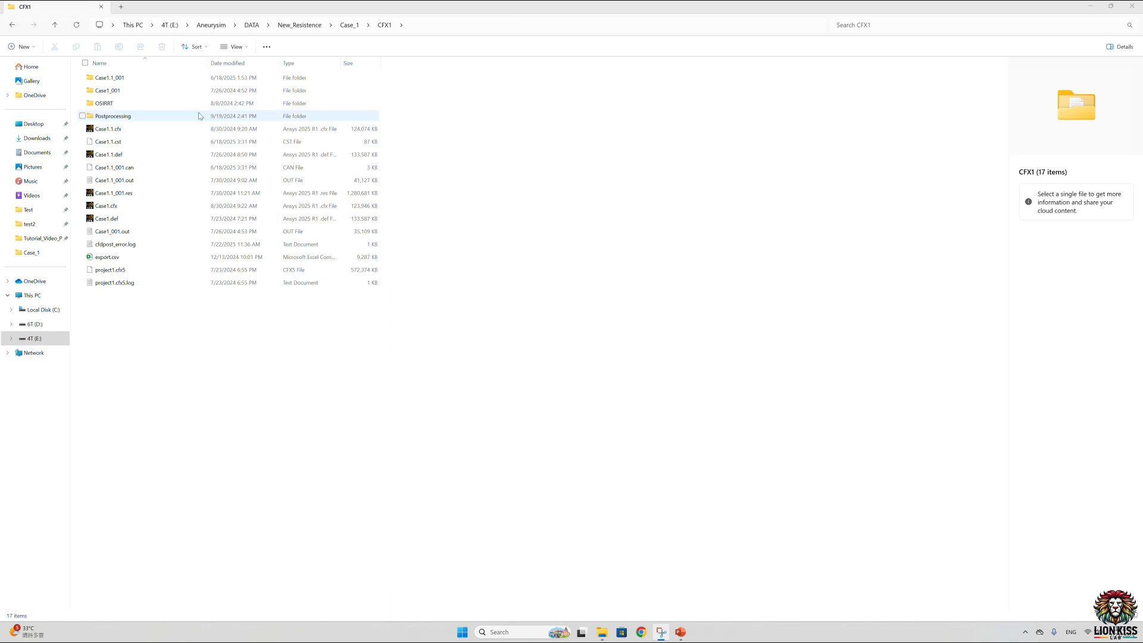
Step: In File Explorer, look through the Case1_001 transient results folder, return to CFX1 and select the results file Case1.1_001.res
double_click(107, 92)
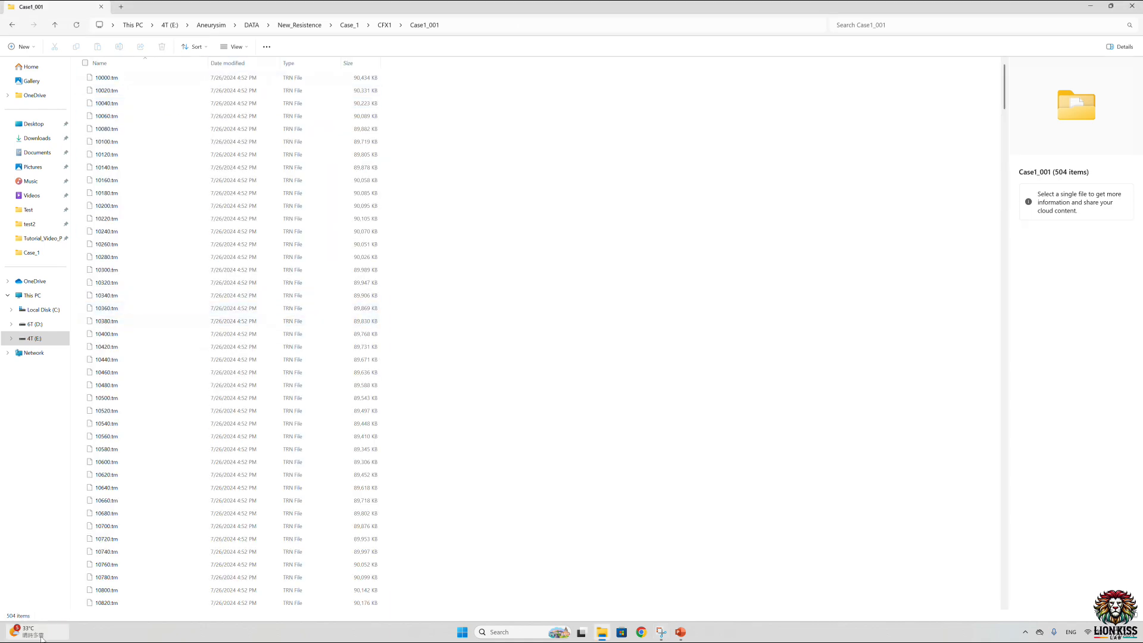
key(alt+Left)
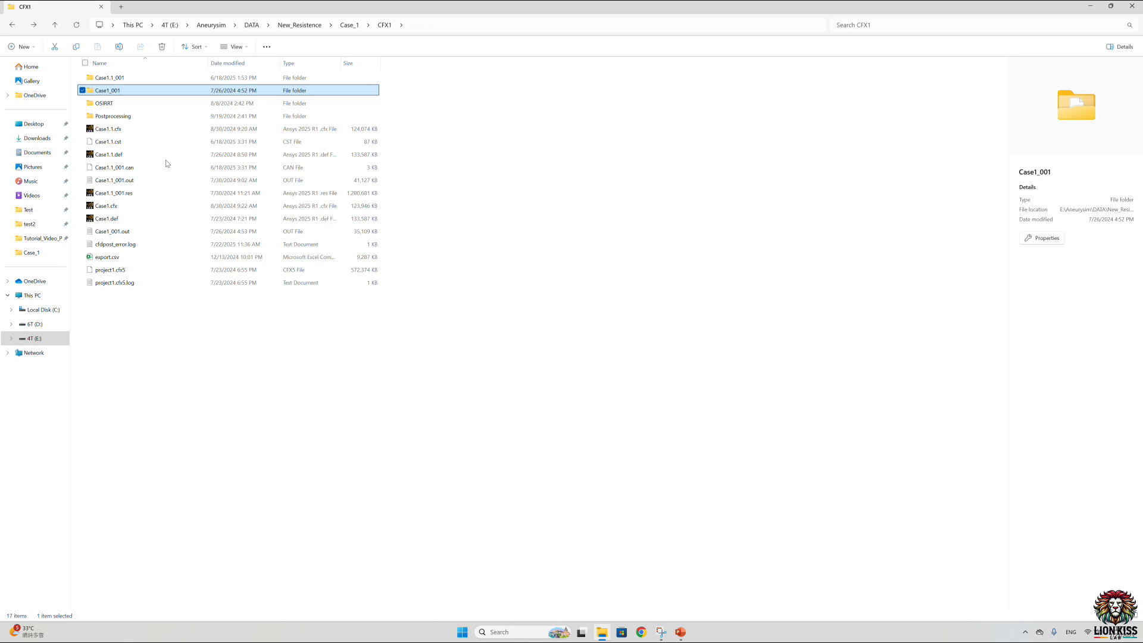
click(136, 194)
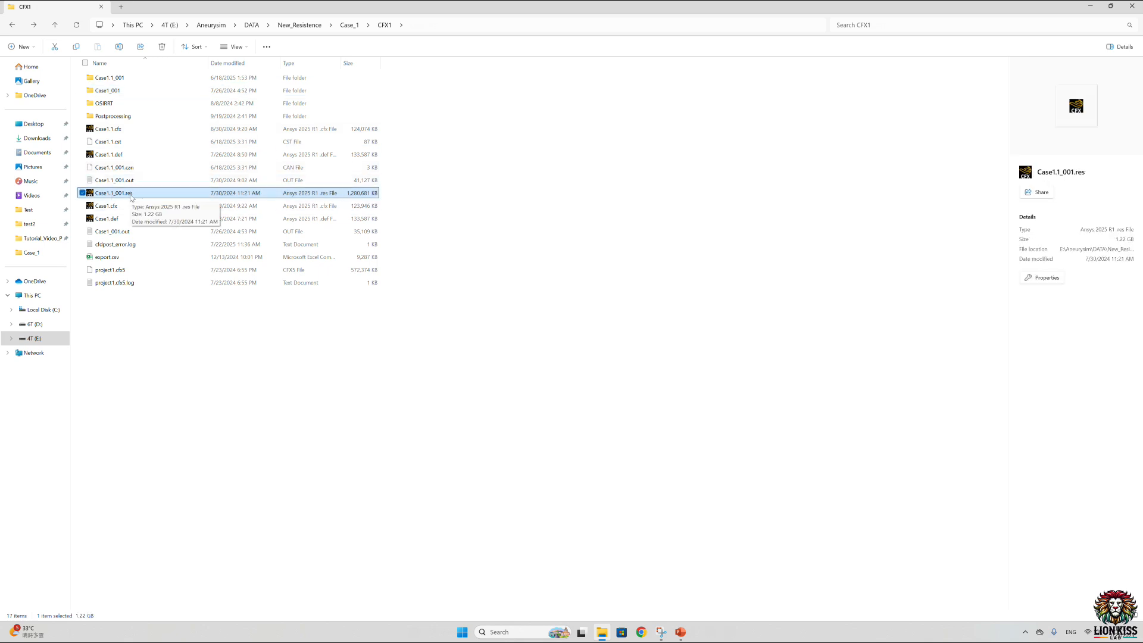
Step: Open Case1_001.out in a maximized Notepad window and examine its run setup, transient statistics, parallel environment and mesh statistics
double_click(123, 233)
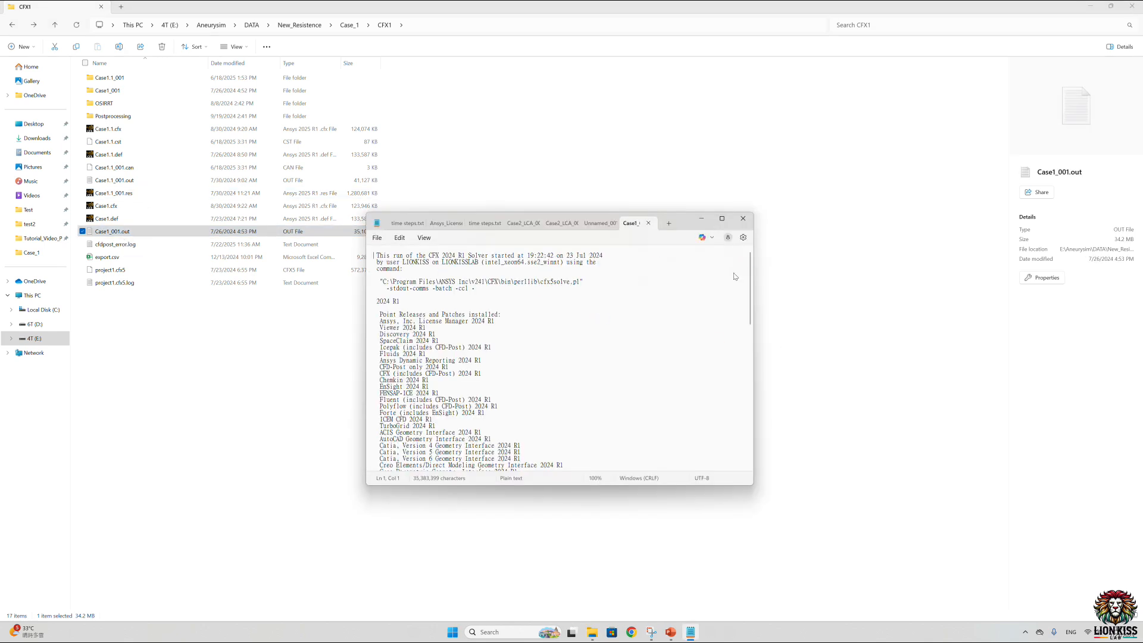
click(722, 218)
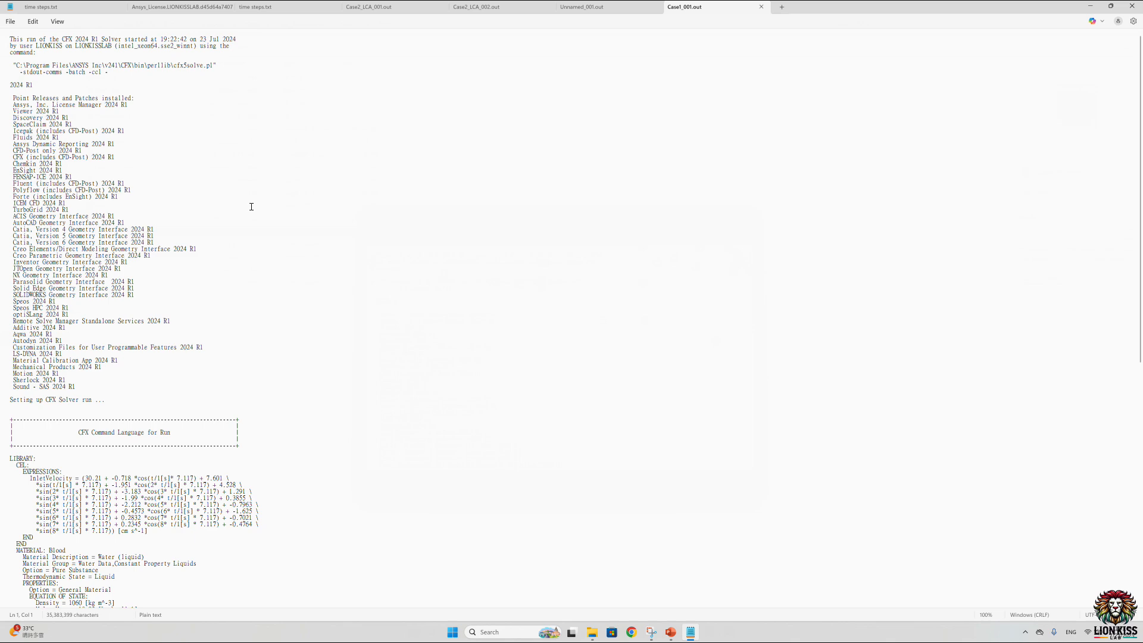
scroll(120, 310, down, 20)
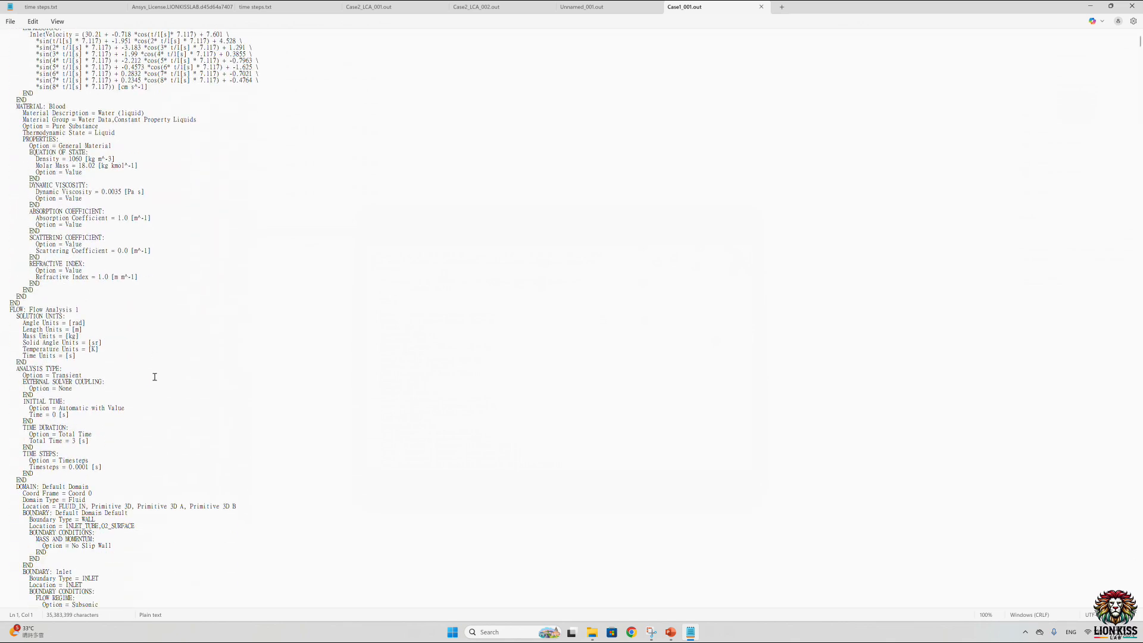
scroll(154, 381, down, 20)
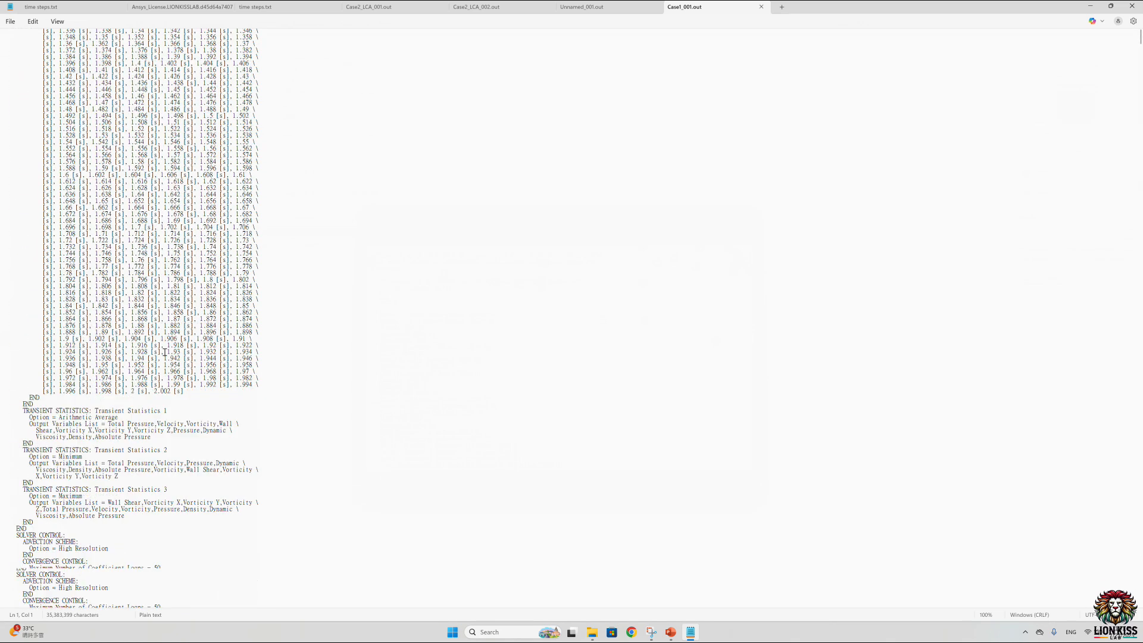
scroll(162, 353, down, 20)
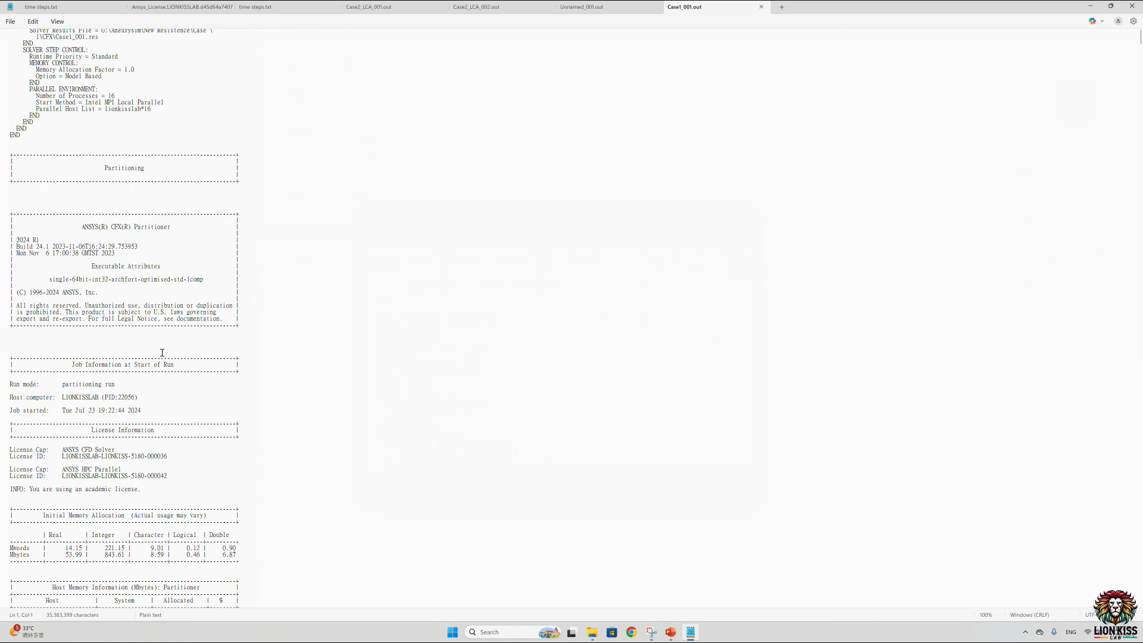
scroll(162, 352, down, 15)
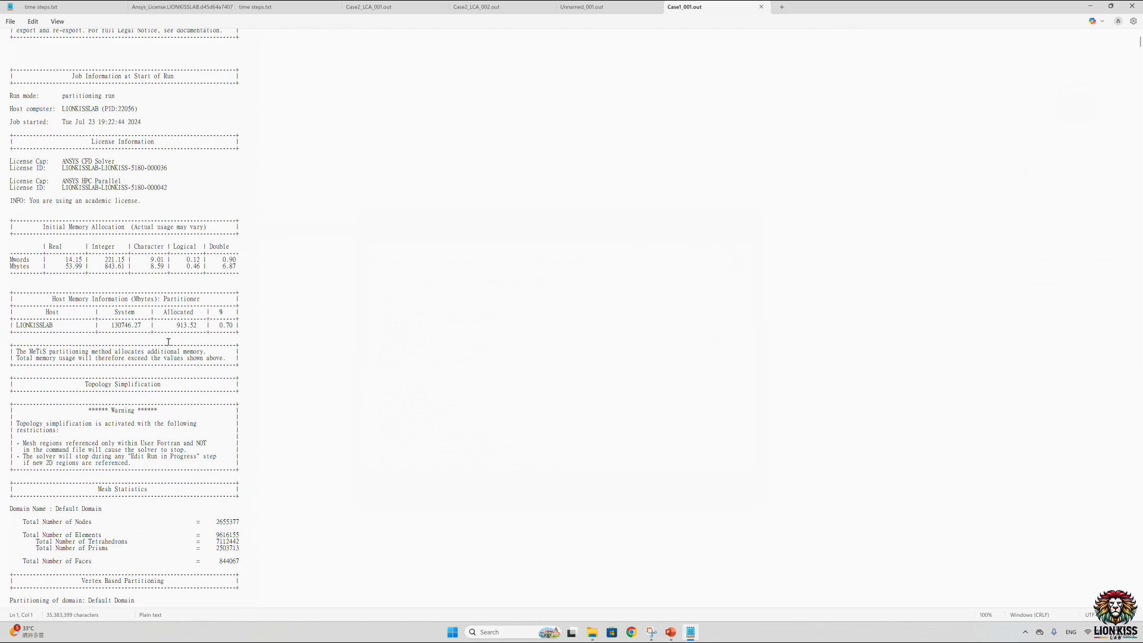
scroll(170, 341, down, 12)
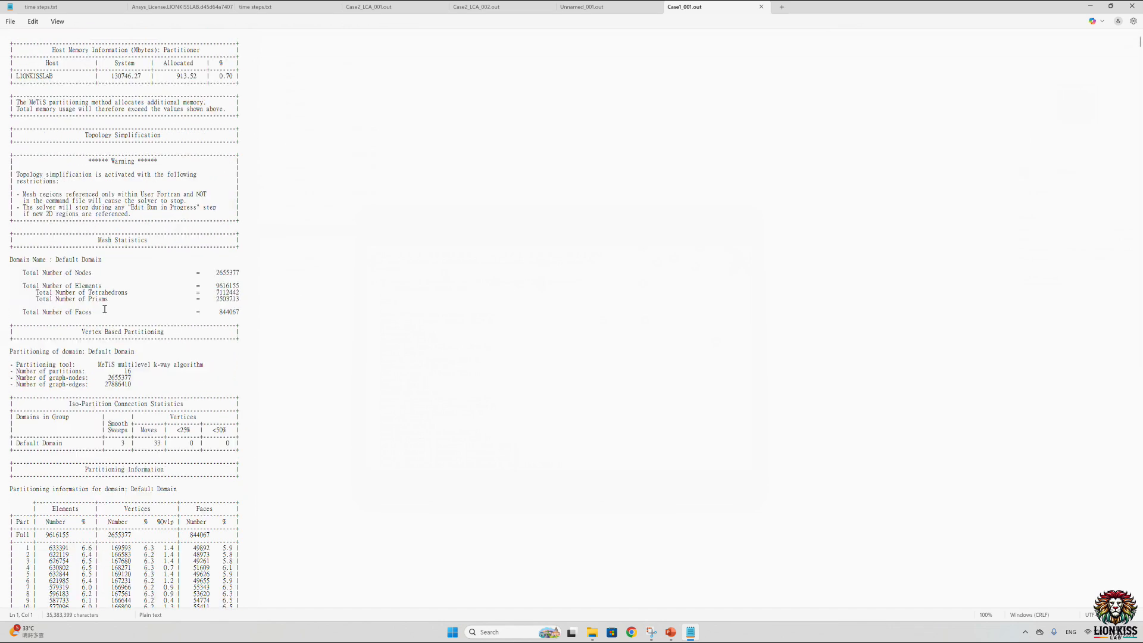
Step: Highlight the mesh statistics in Case1_001.out, and examine the last time steps and the list of saved transient files near the file's end
drag(12, 251, 249, 331)
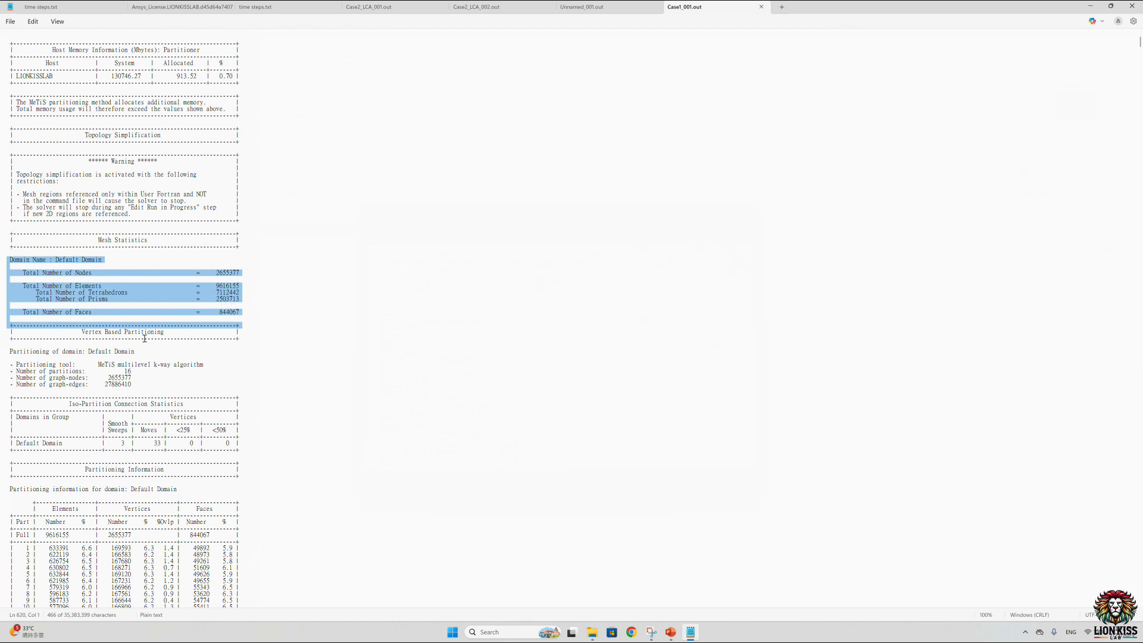
click(1063, 279)
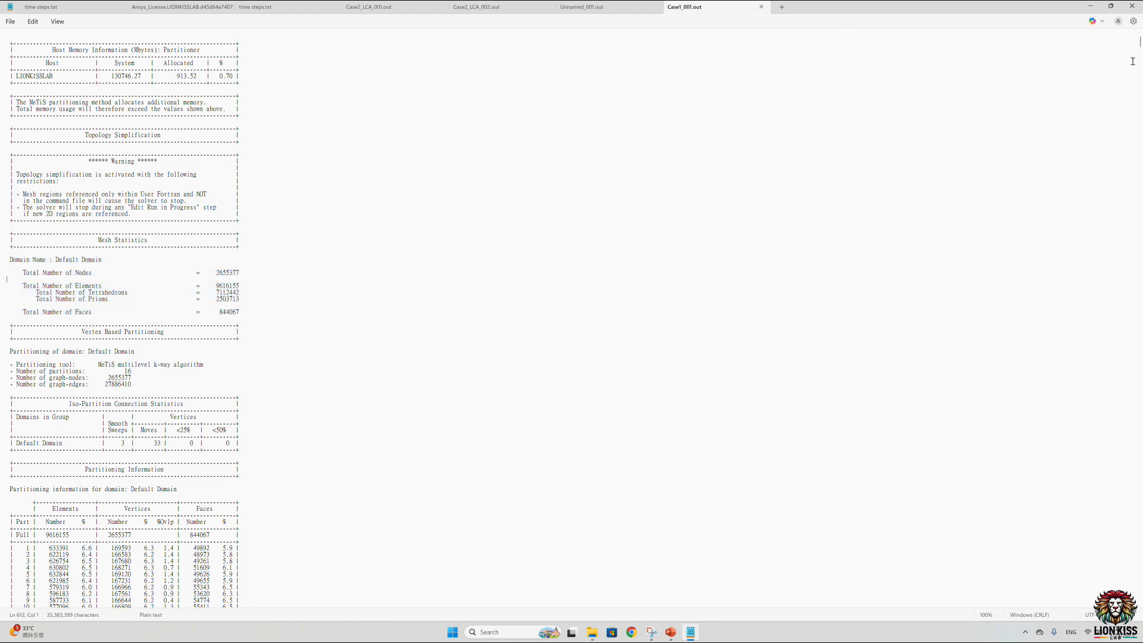
drag(1140, 43, 1140, 594)
scroll(169, 369, down, 10)
scroll(141, 418, down, 20)
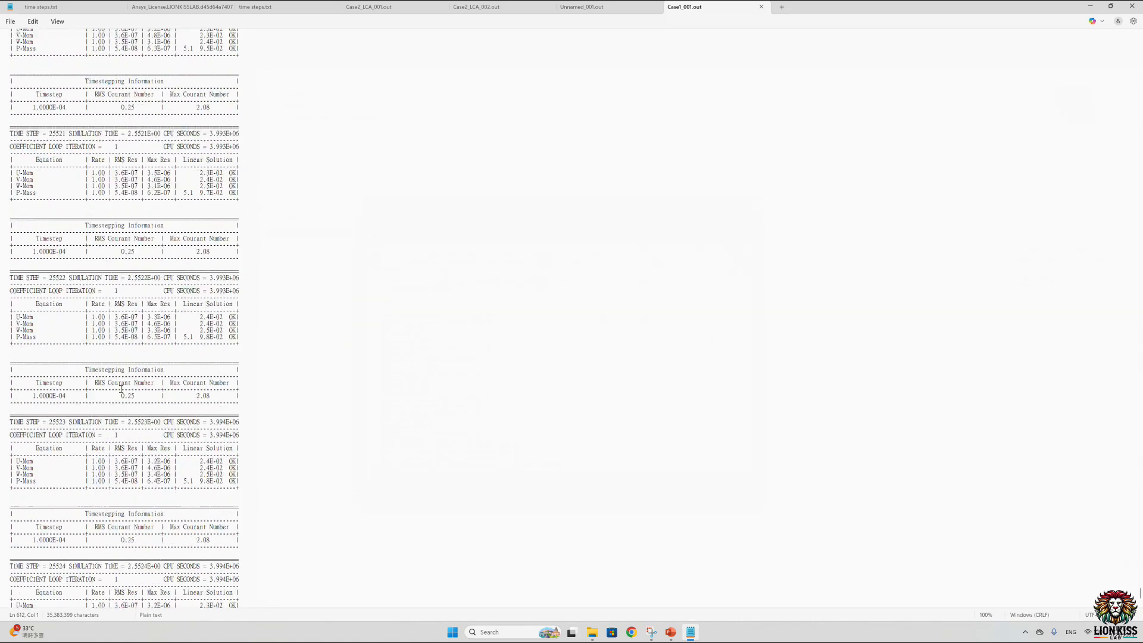
scroll(118, 385, down, 20)
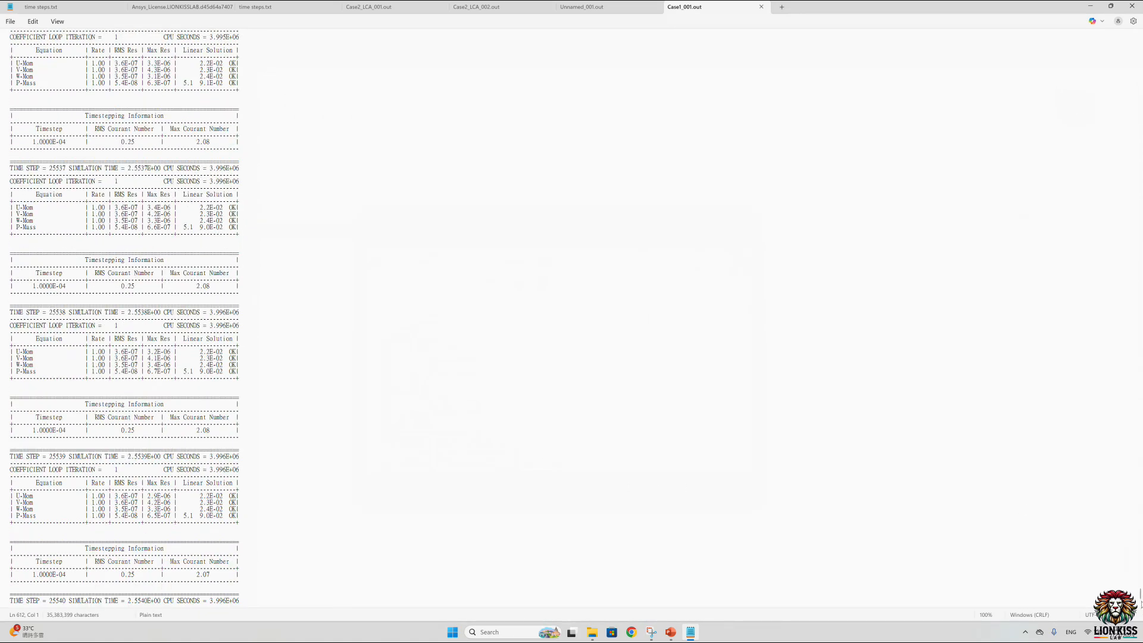
drag(1139, 594, 1136, 619)
scroll(82, 442, up, 20)
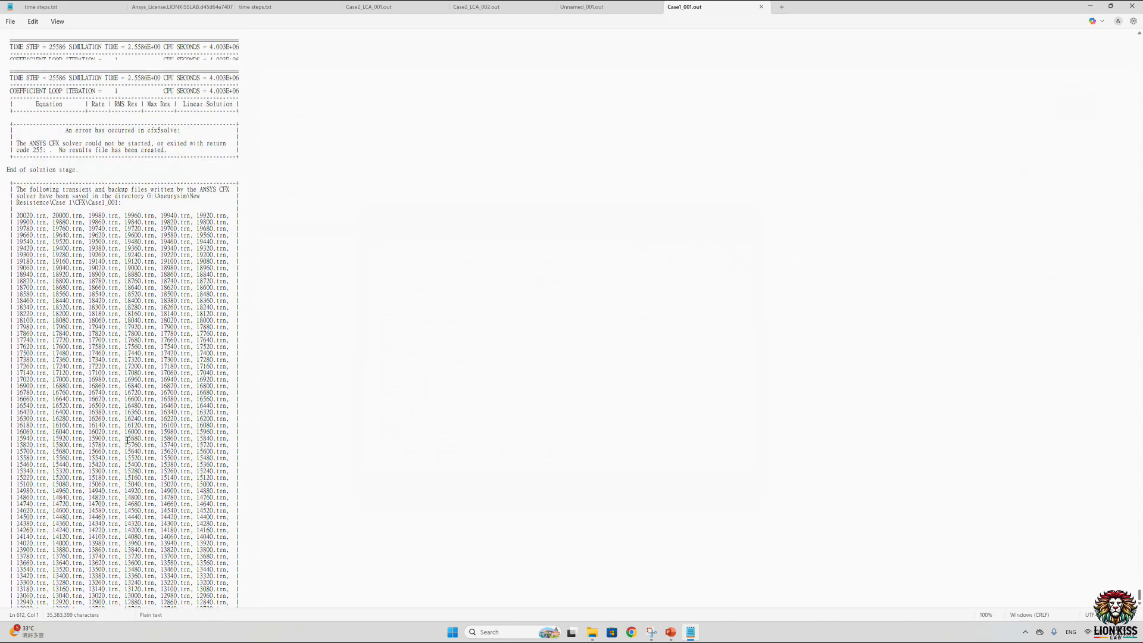
scroll(135, 447, down, 15)
scroll(143, 417, up, 20)
scroll(142, 417, up, 5)
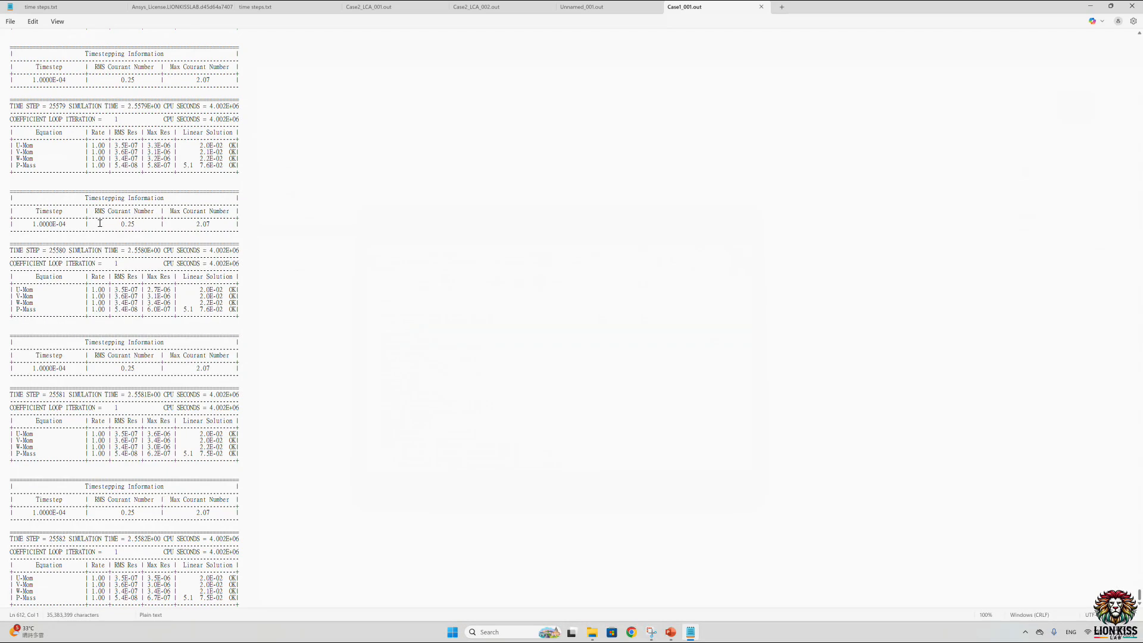
Step: Examine the RMS and maximum Courant numbers and the equation residuals across the late time steps
drag(112, 222, 155, 224)
scroll(140, 310, down, 20)
scroll(141, 310, down, 9)
scroll(142, 311, up, 11)
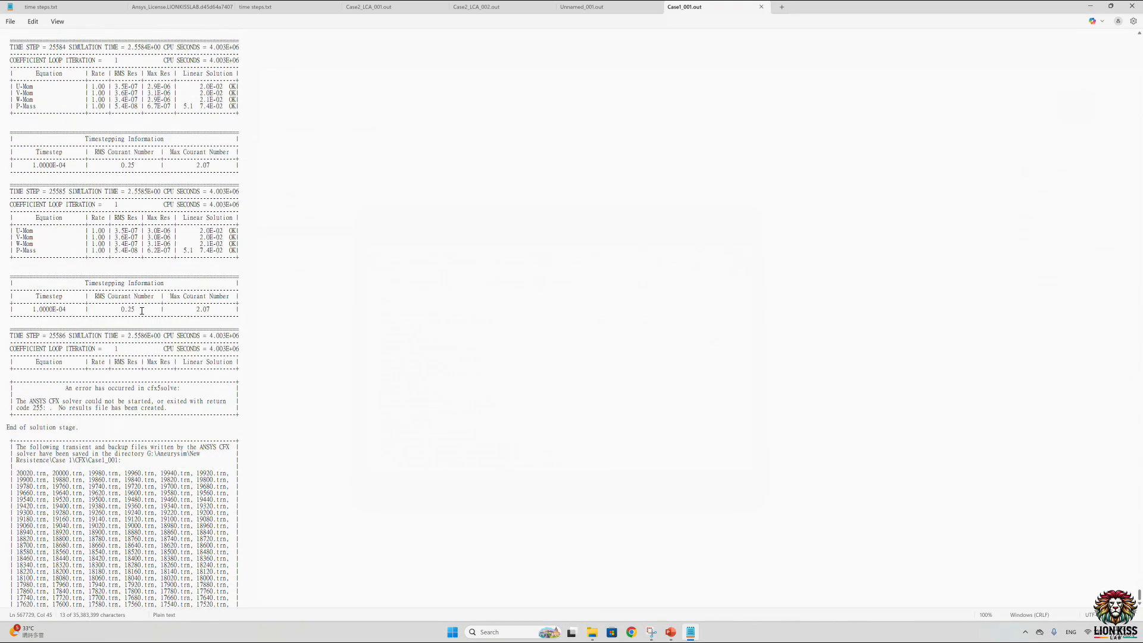
scroll(147, 355, down, 20)
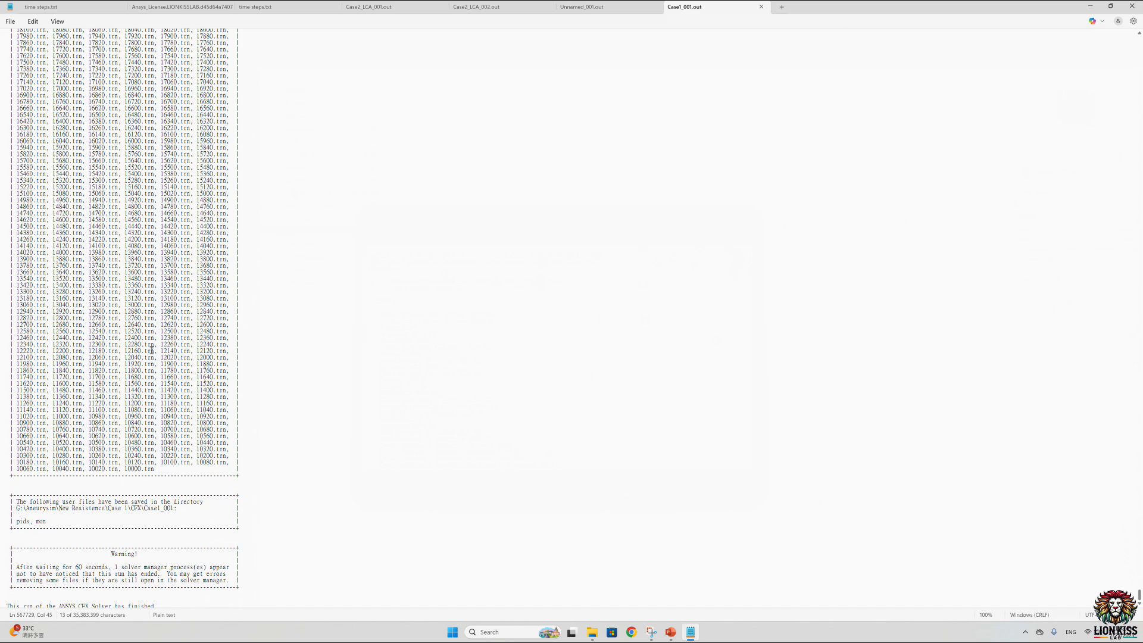
scroll(151, 351, up, 20)
scroll(152, 350, up, 20)
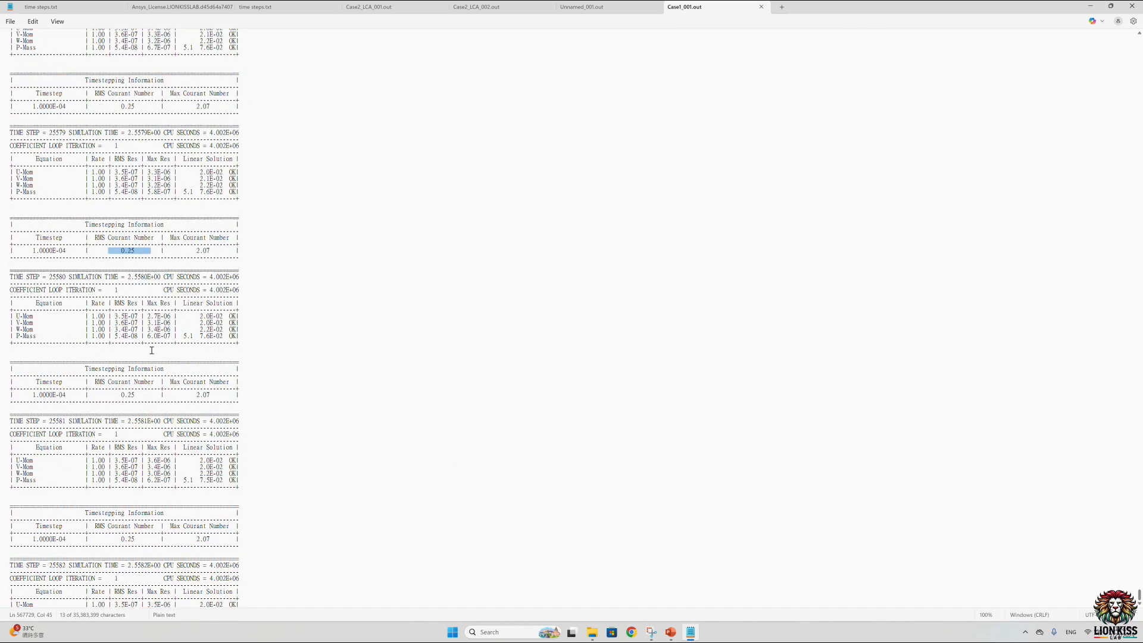
scroll(152, 350, up, 8)
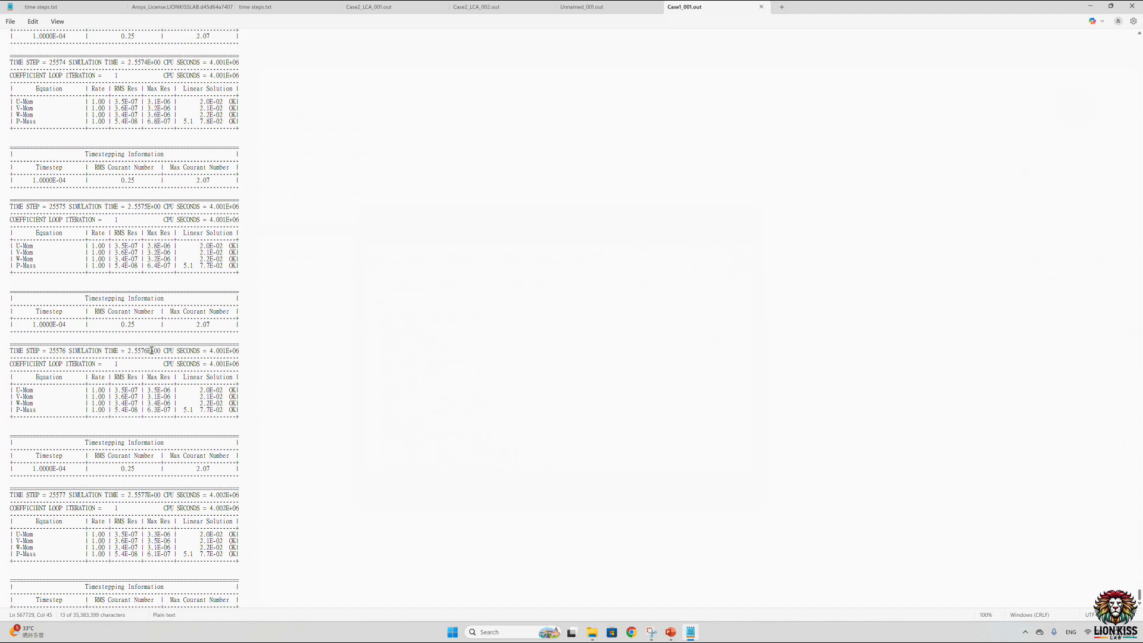
scroll(152, 351, up, 16)
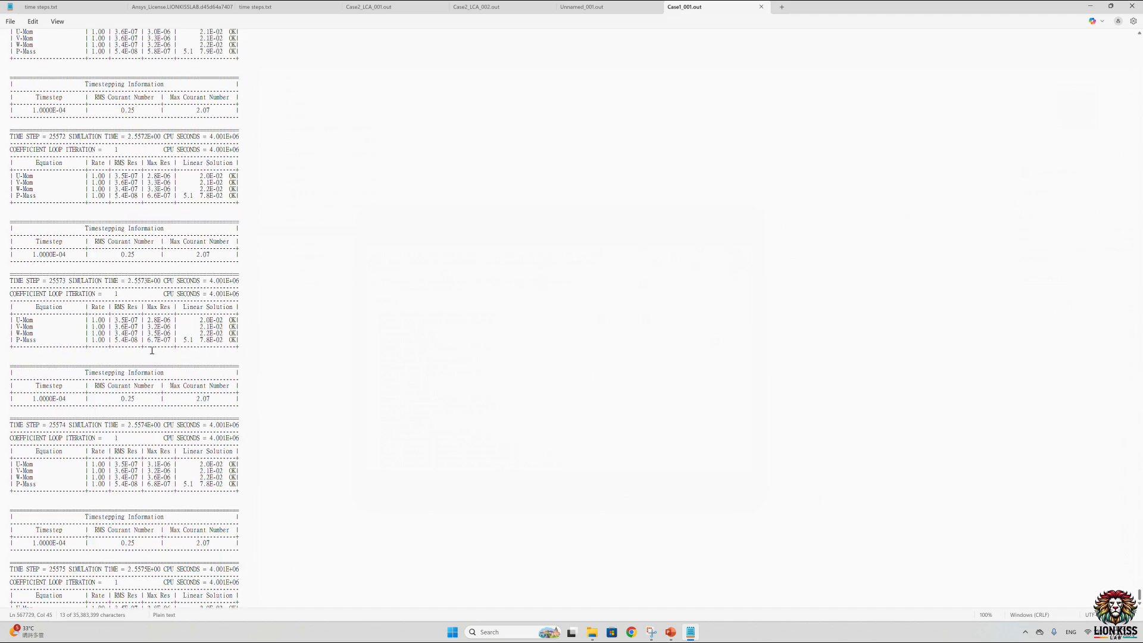
scroll(152, 350, down, 5)
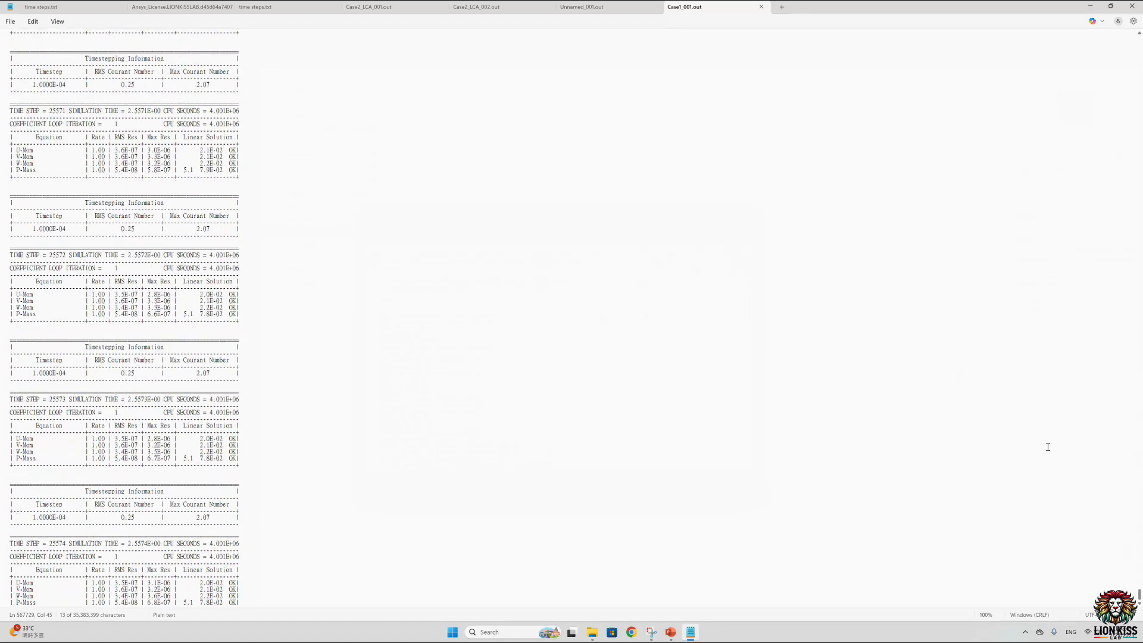
scroll(1048, 447, down, 1)
drag(1139, 594, 1139, 549)
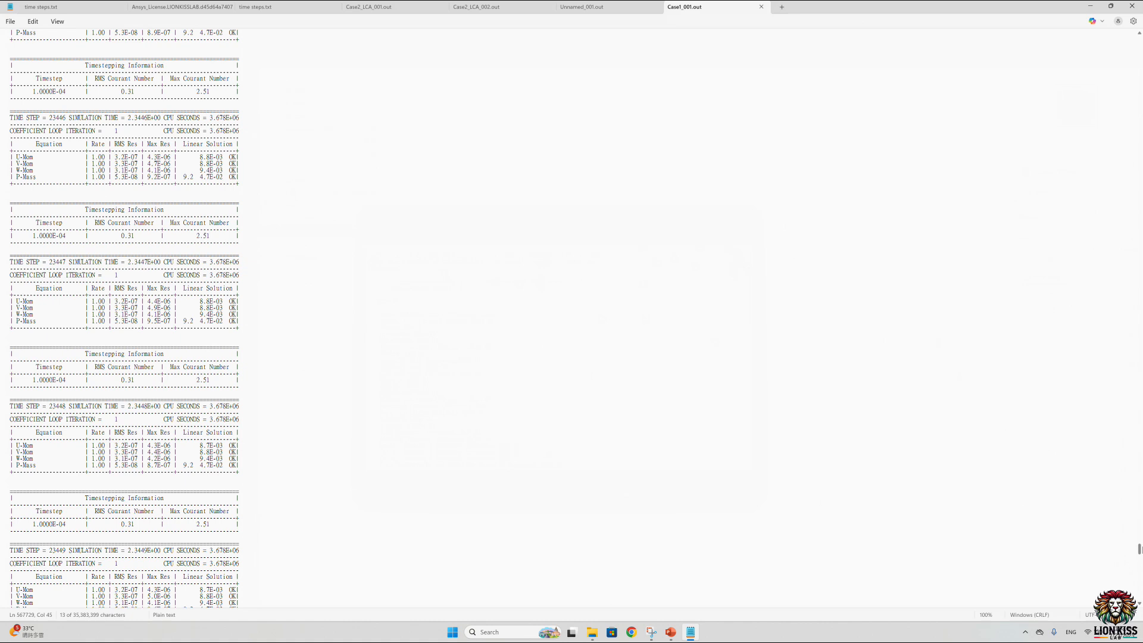
Step: Close the Notepad output file and open the results file Case1.1_001.res in CFD-Post
click(1132, 6)
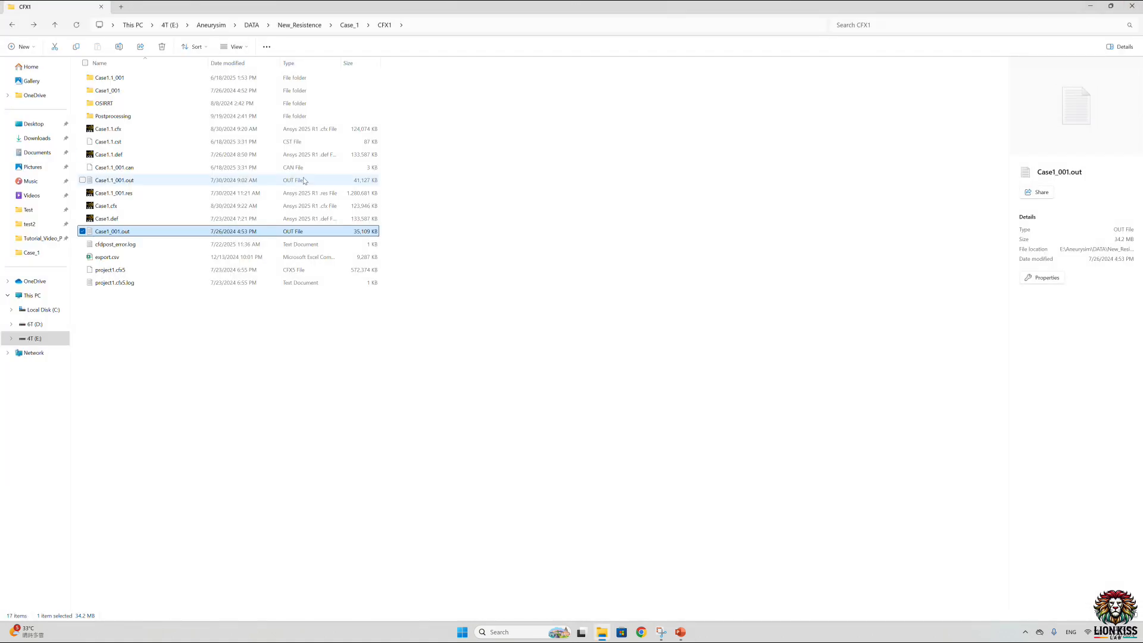
click(256, 340)
double_click(119, 193)
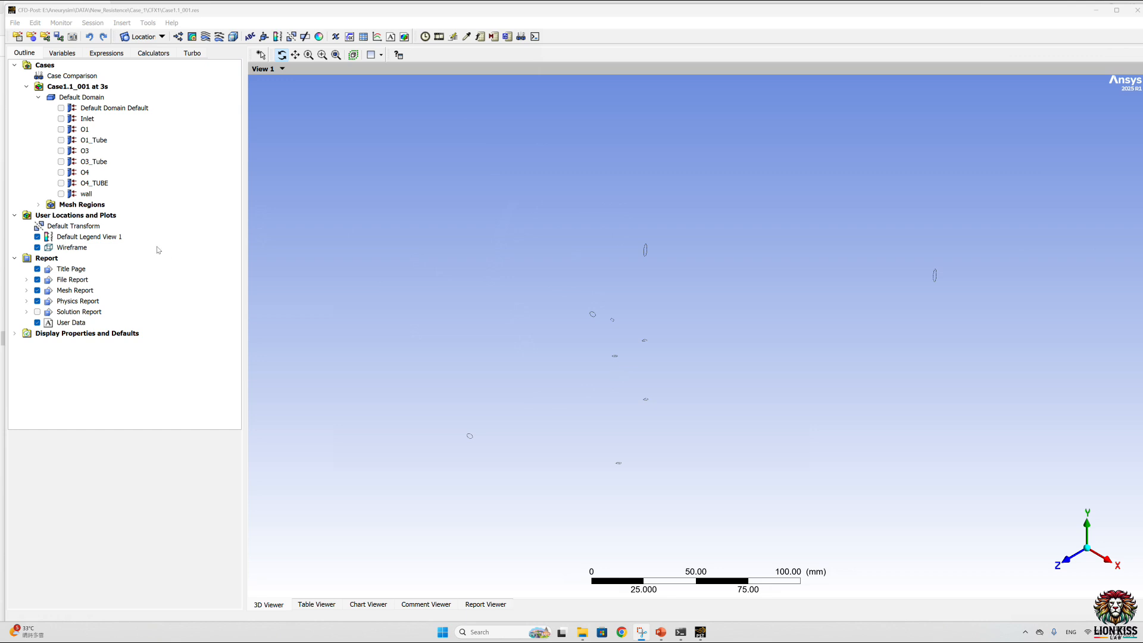
Step: Show the wall boundary of the Default Domain and orient the vessel to inspect its shape
click(61, 194)
drag(595, 190, 500, 273)
ctrl+middle_drag(615, 228, 691, 278)
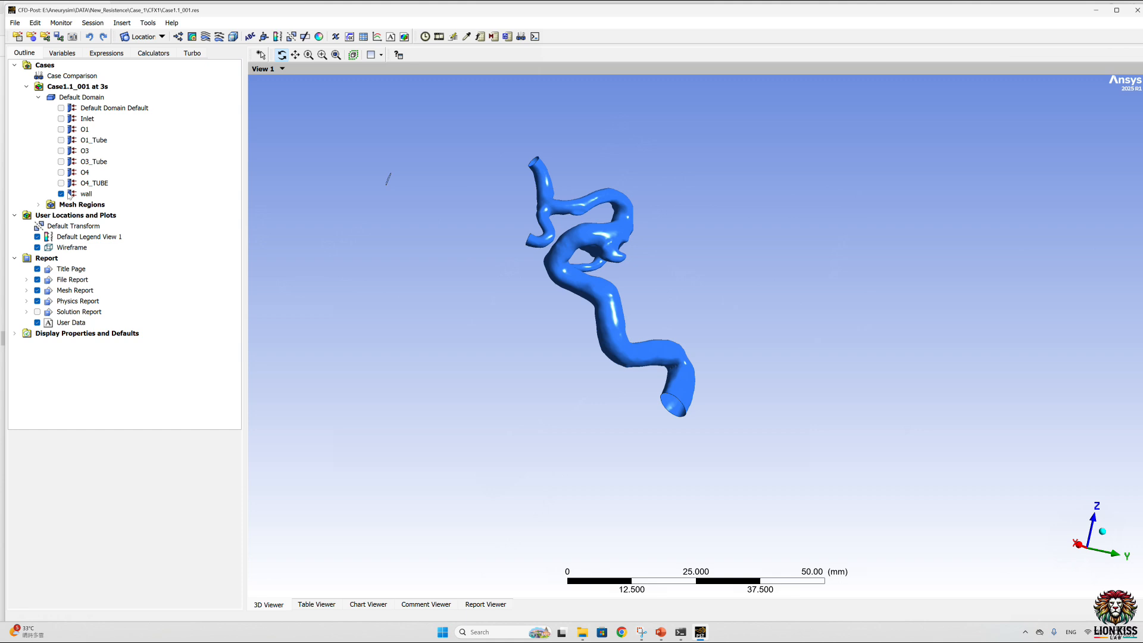
Step: Color the wall boundary by the variable Wall Shear and apply it
click(86, 194)
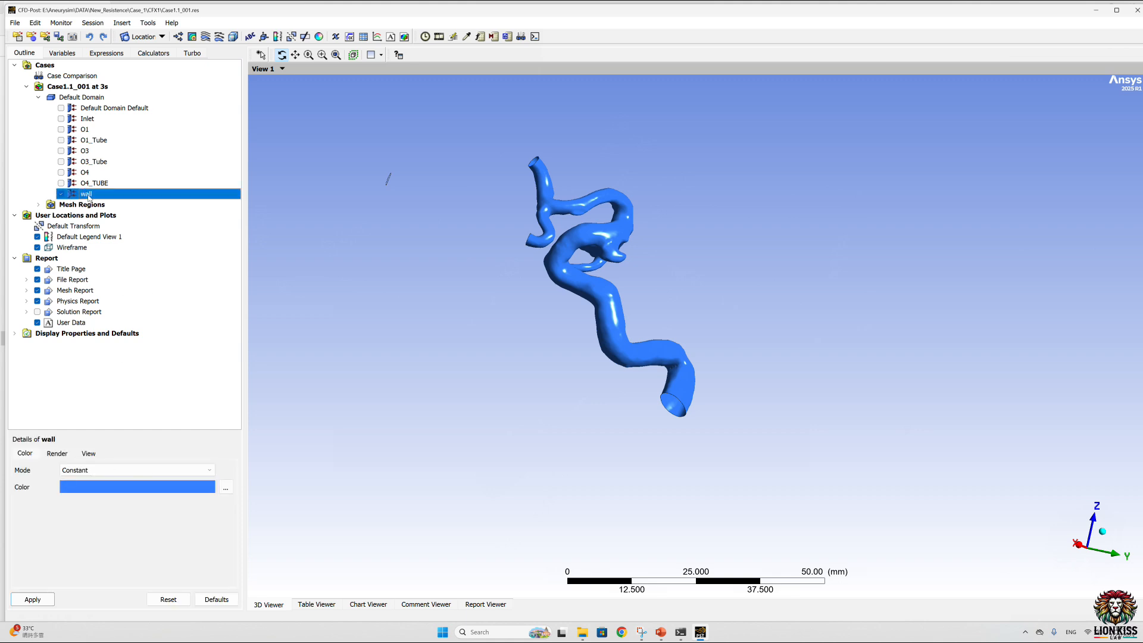
click(179, 470)
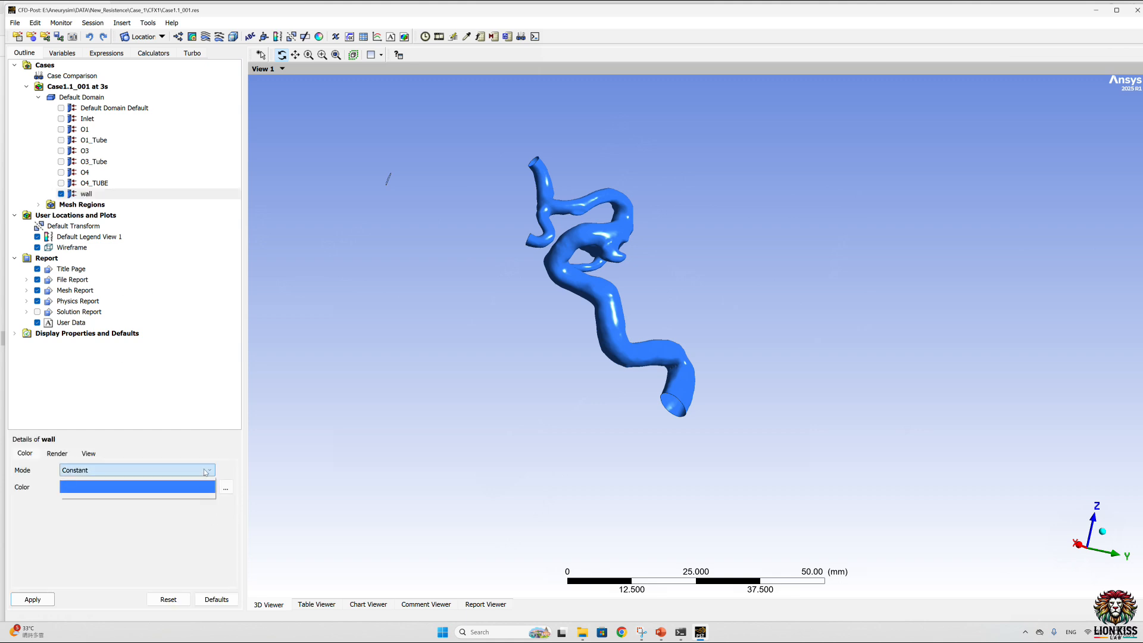
click(162, 495)
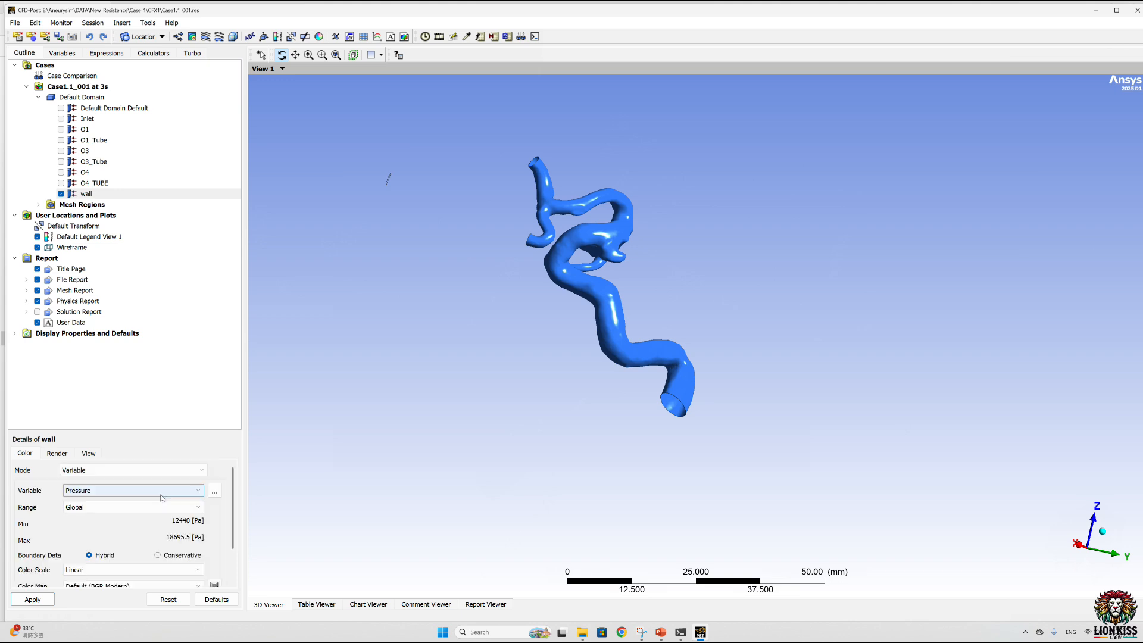
click(215, 492)
click(572, 463)
click(508, 481)
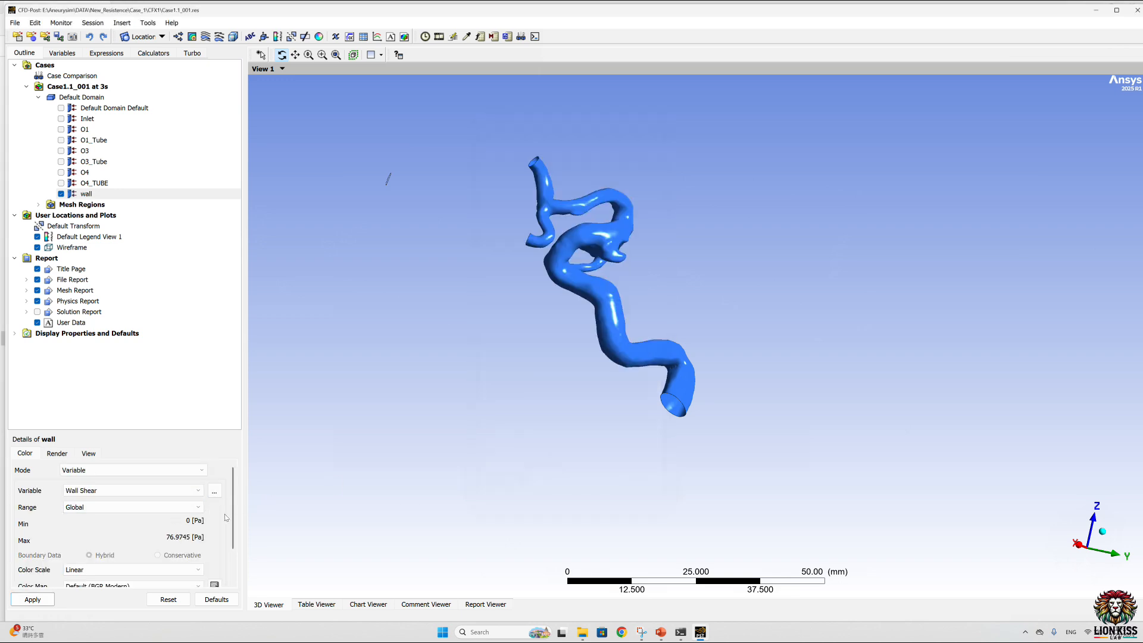
scroll(83, 506, down, 1)
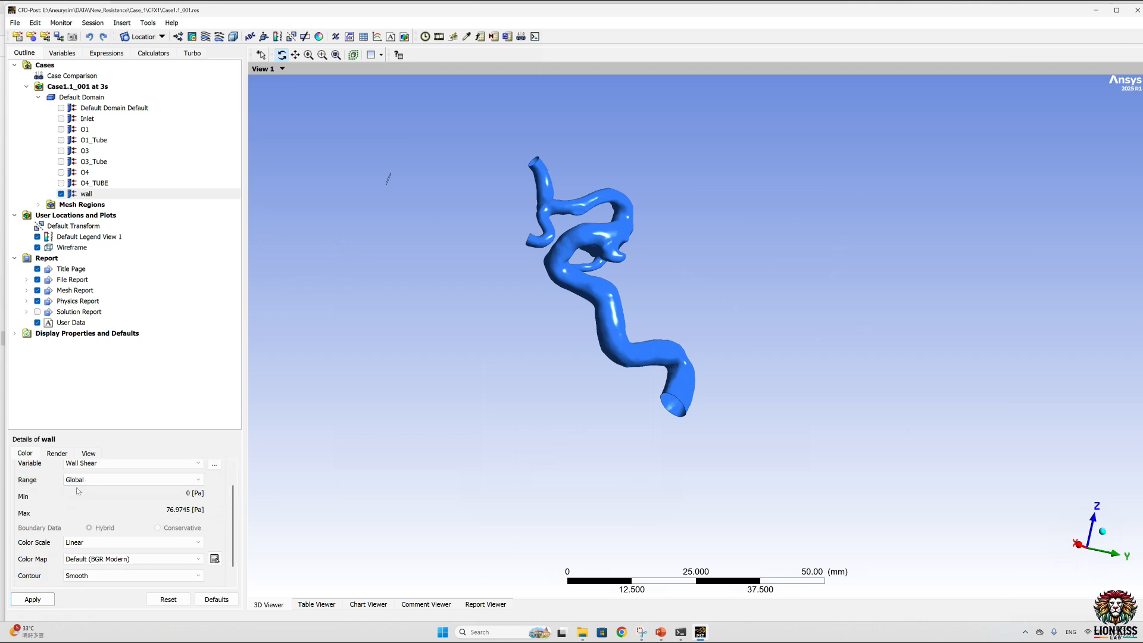
click(33, 599)
drag(572, 354, 600, 375)
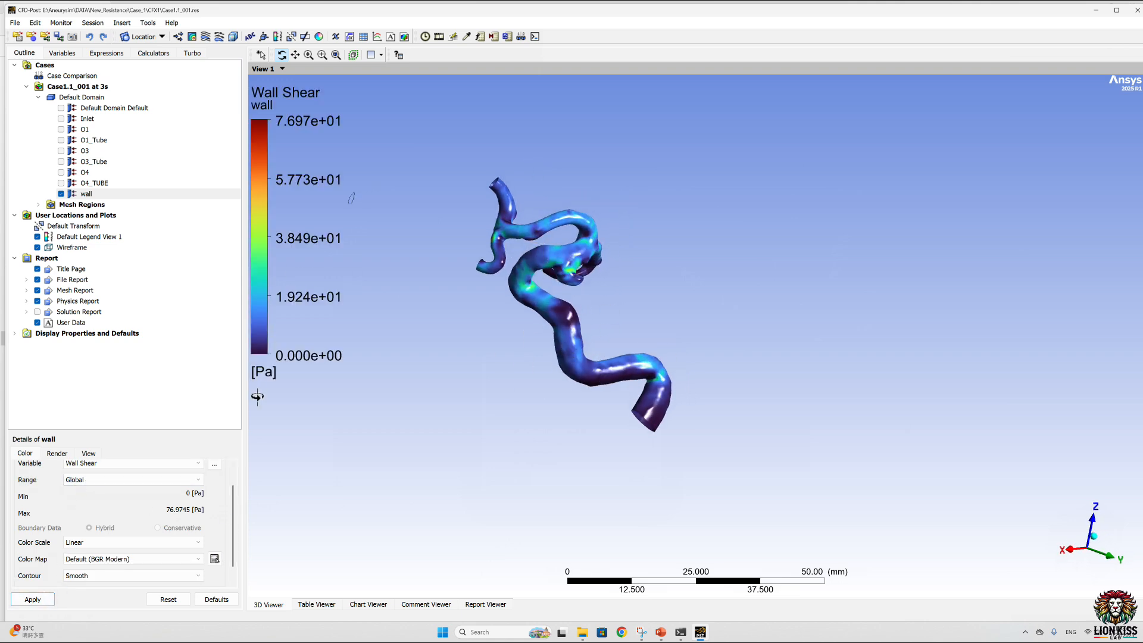
Step: Change the wall's color map to Rainbow 6 and apply it
scroll(231, 558, down, 1)
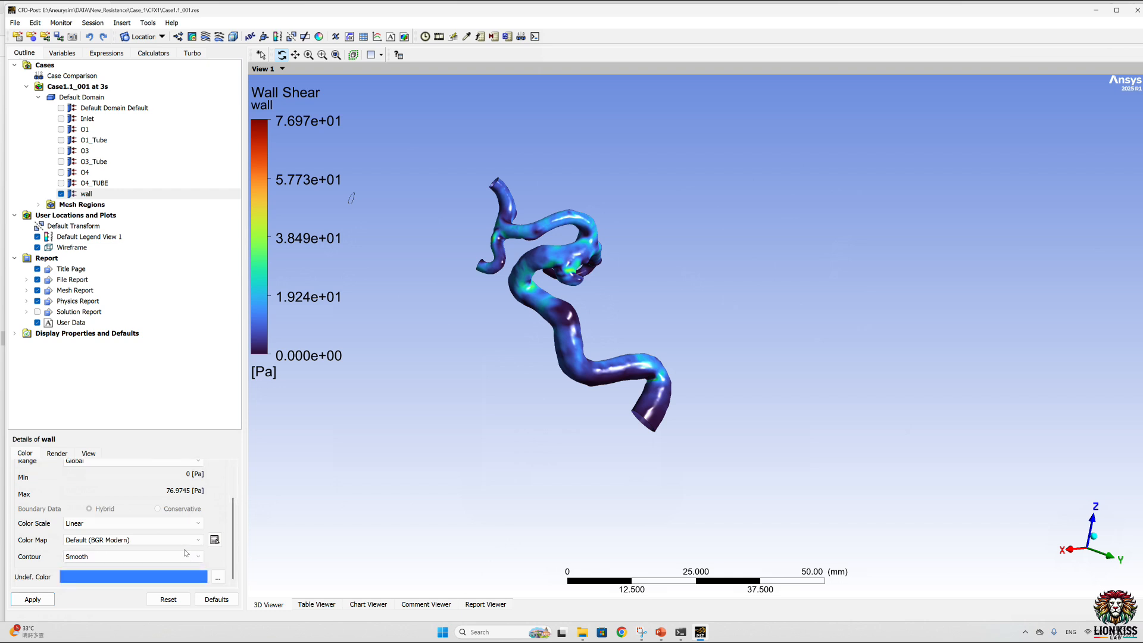
click(127, 541)
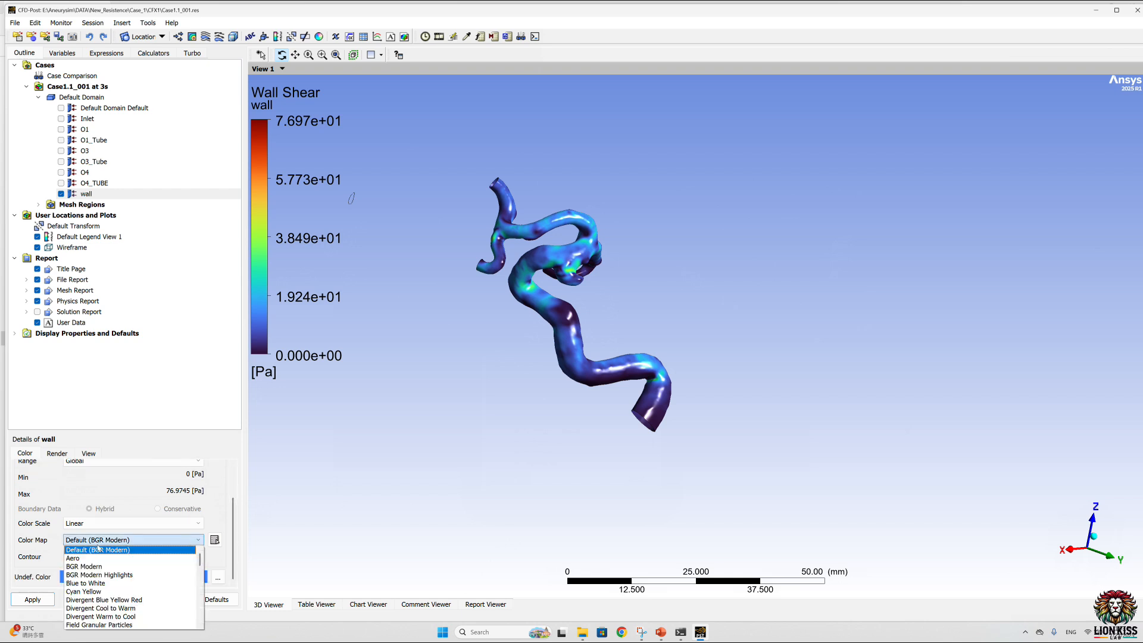
scroll(127, 611, down, 4)
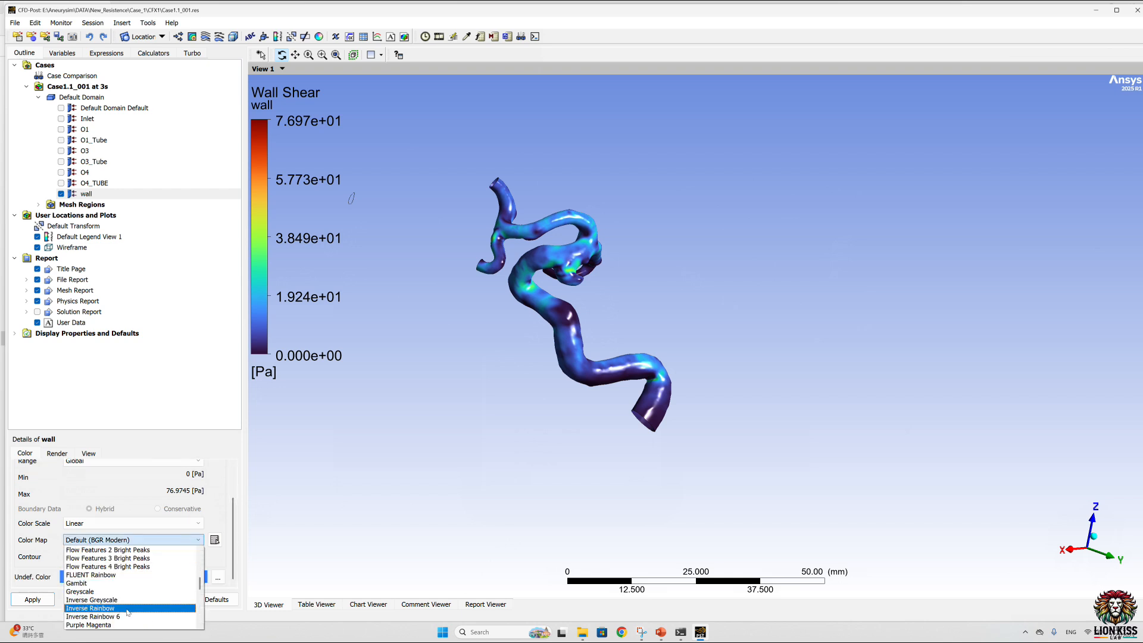
scroll(125, 613, down, 2)
click(119, 595)
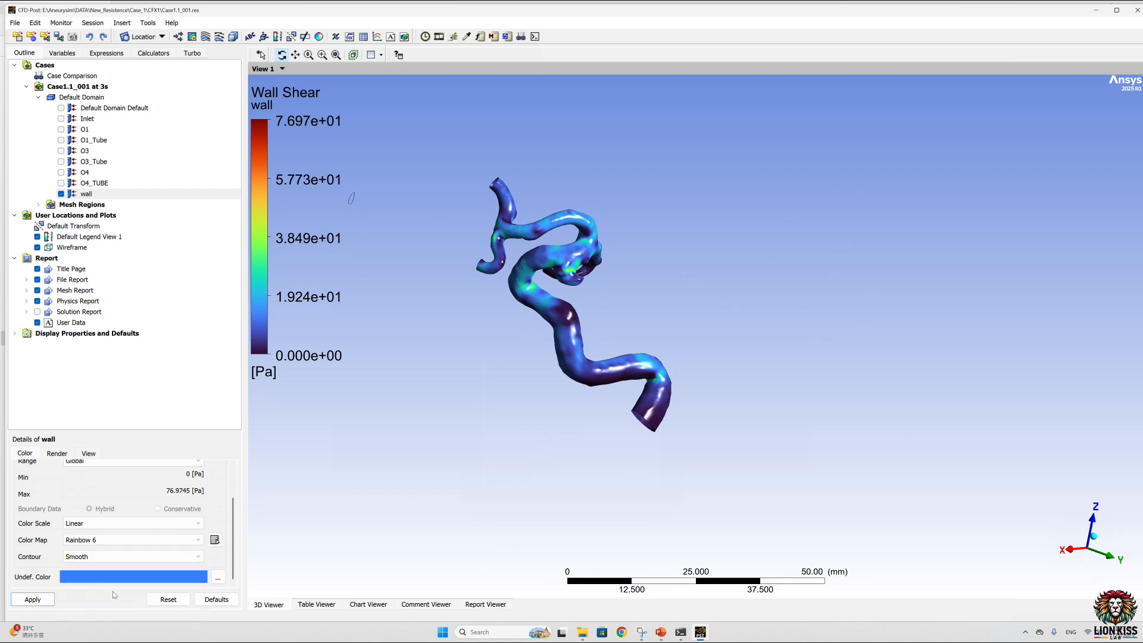
click(45, 600)
drag(594, 321, 592, 305)
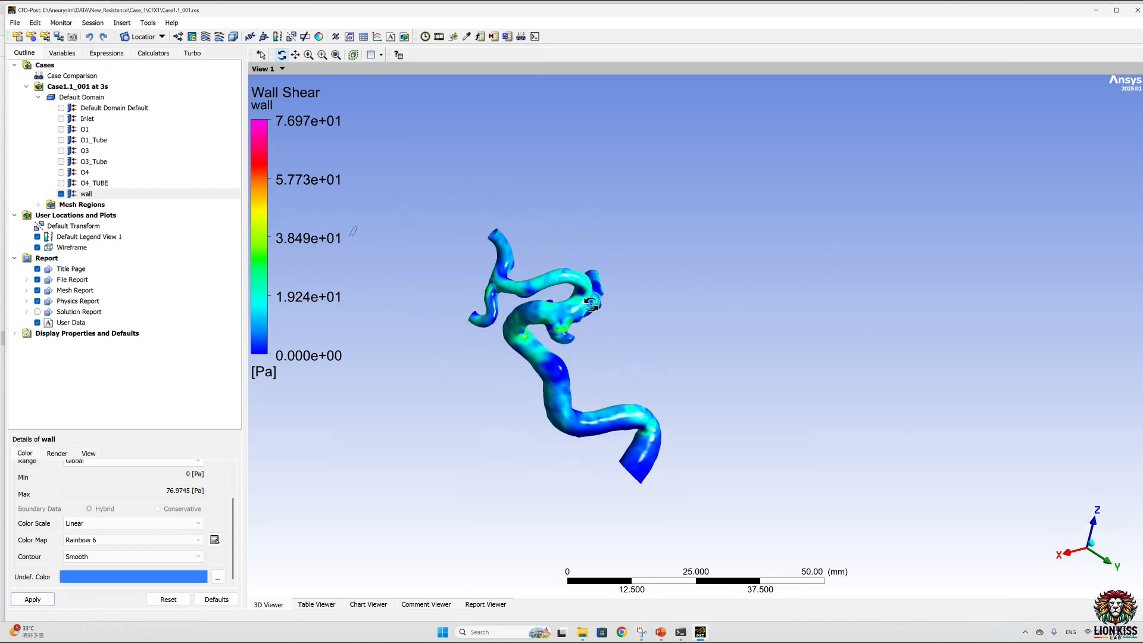
Step: Set the wall shear range to User Specified with a maximum of 40 Pa, apply it and inspect the vessel closely
scroll(235, 510, up, 1)
click(163, 490)
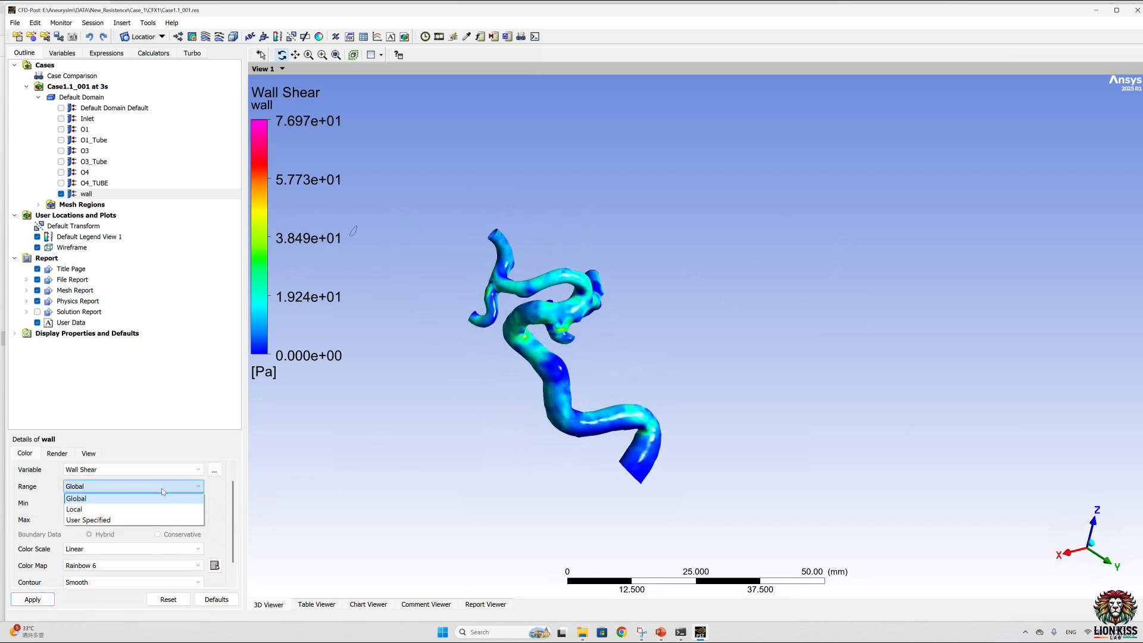
click(78, 520)
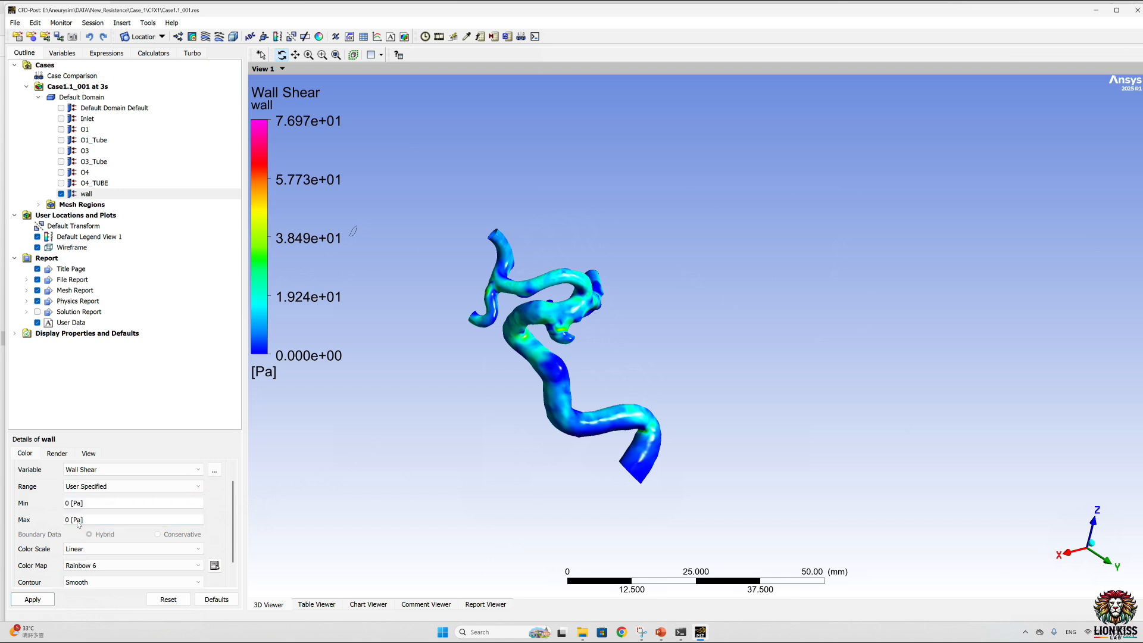
click(75, 521)
text(30)
key(BackSpace)
key(BackSpace)
text(40)
click(32, 601)
drag(518, 360, 524, 332)
scroll(523, 331, up, 3)
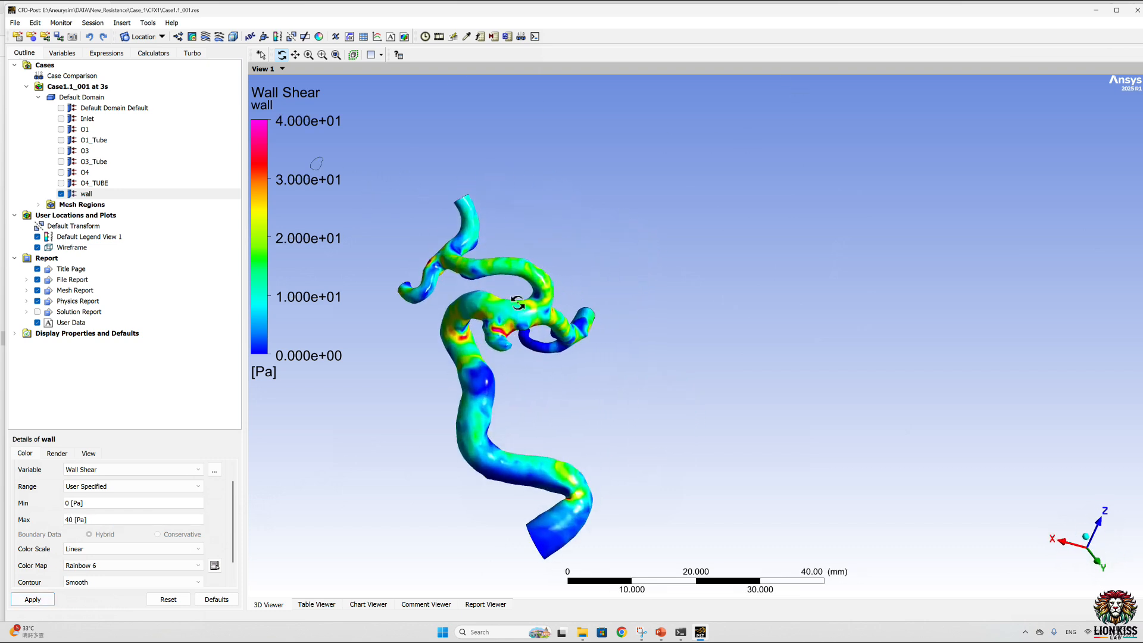
ctrl+middle_drag(479, 325, 609, 230)
scroll(609, 230, up, 2)
drag(609, 231, 614, 243)
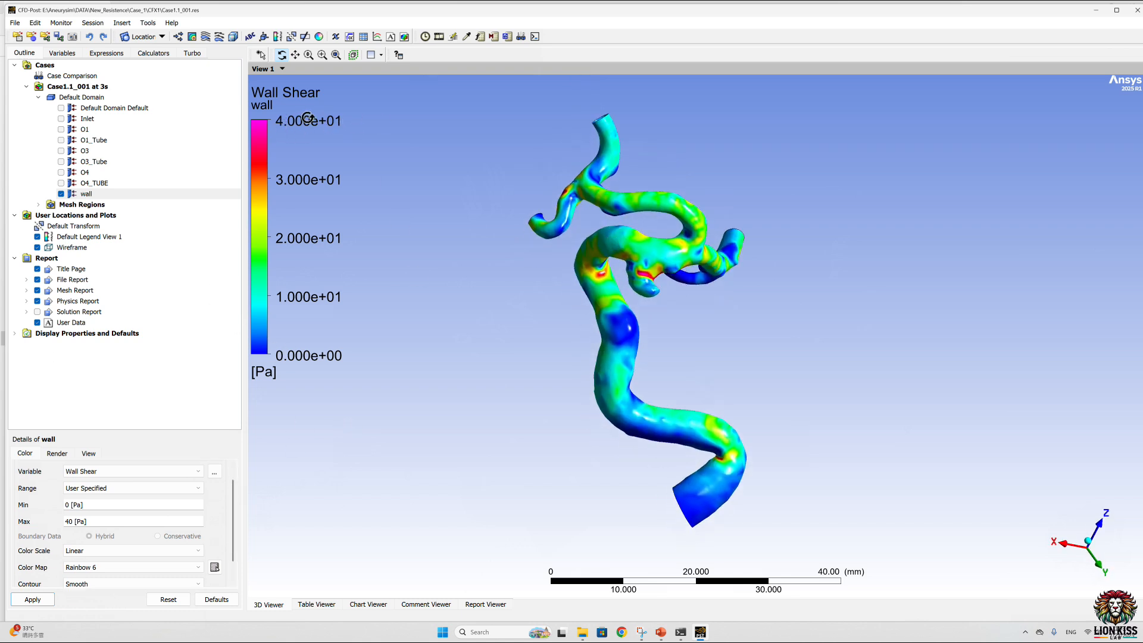
Step: Give the default legend a User Specified title reading WSS and apply it
click(80, 237)
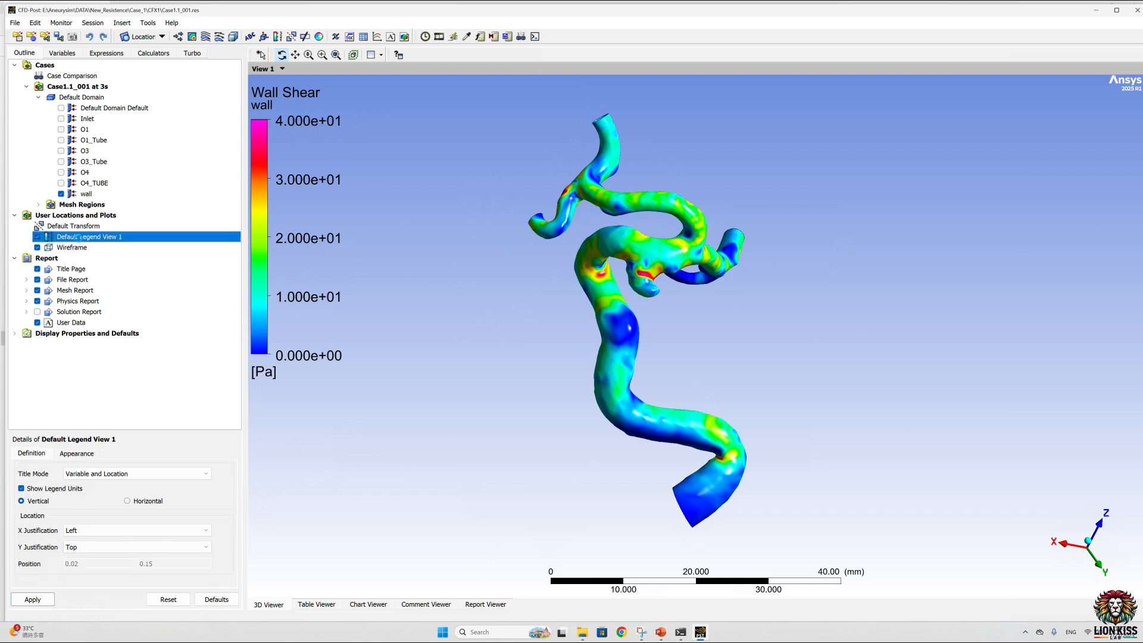
click(107, 474)
click(96, 501)
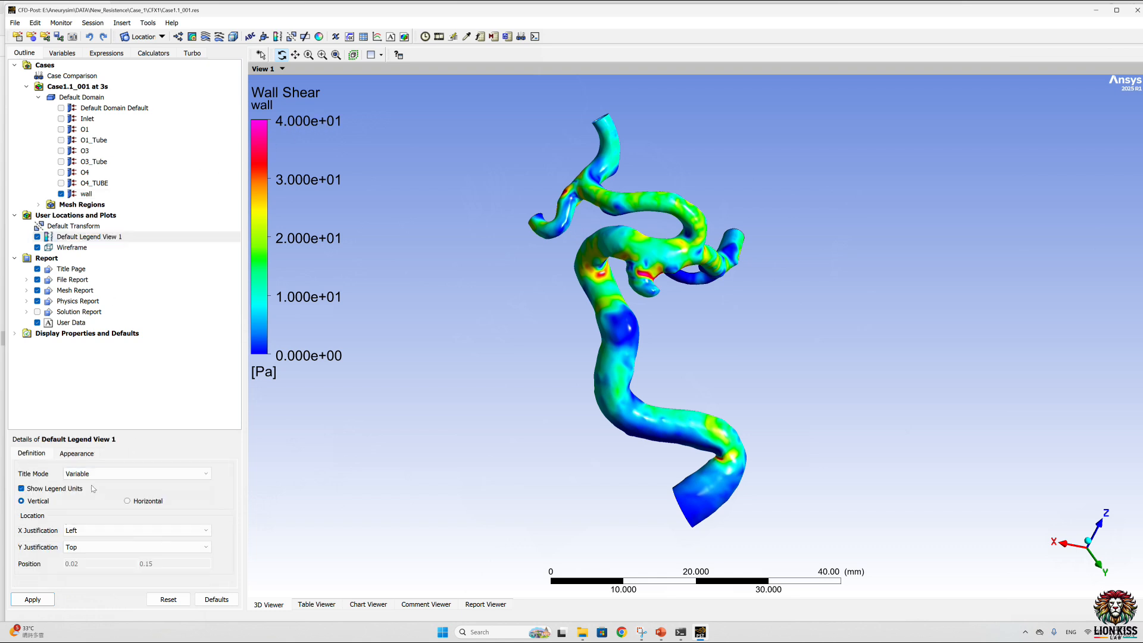
click(92, 475)
click(94, 477)
click(104, 475)
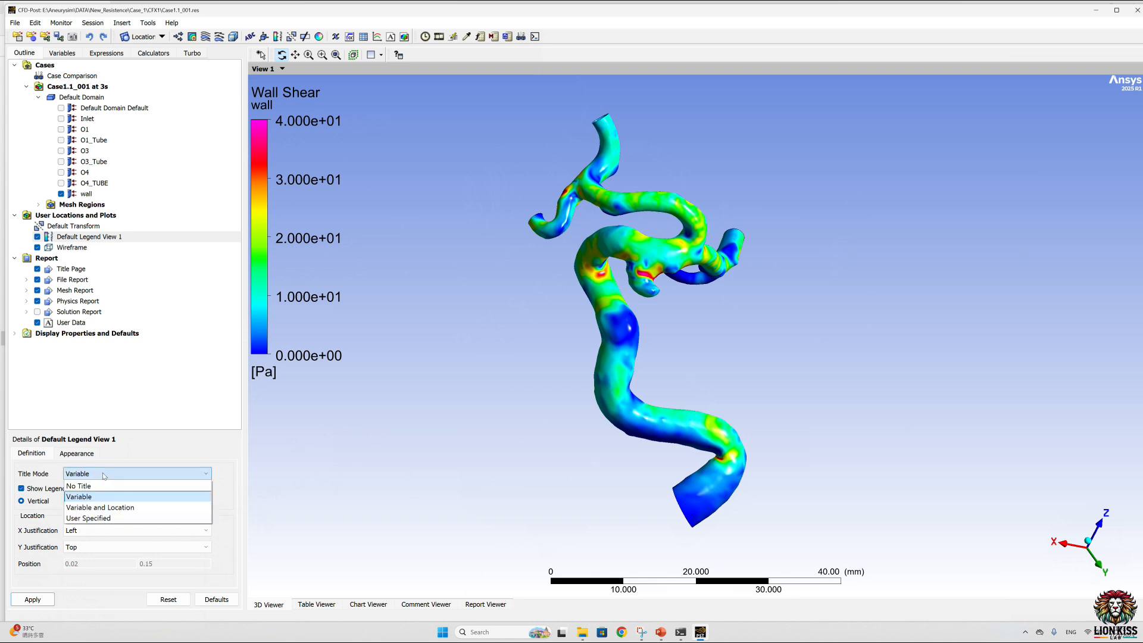
click(95, 518)
drag(94, 491, 21, 494)
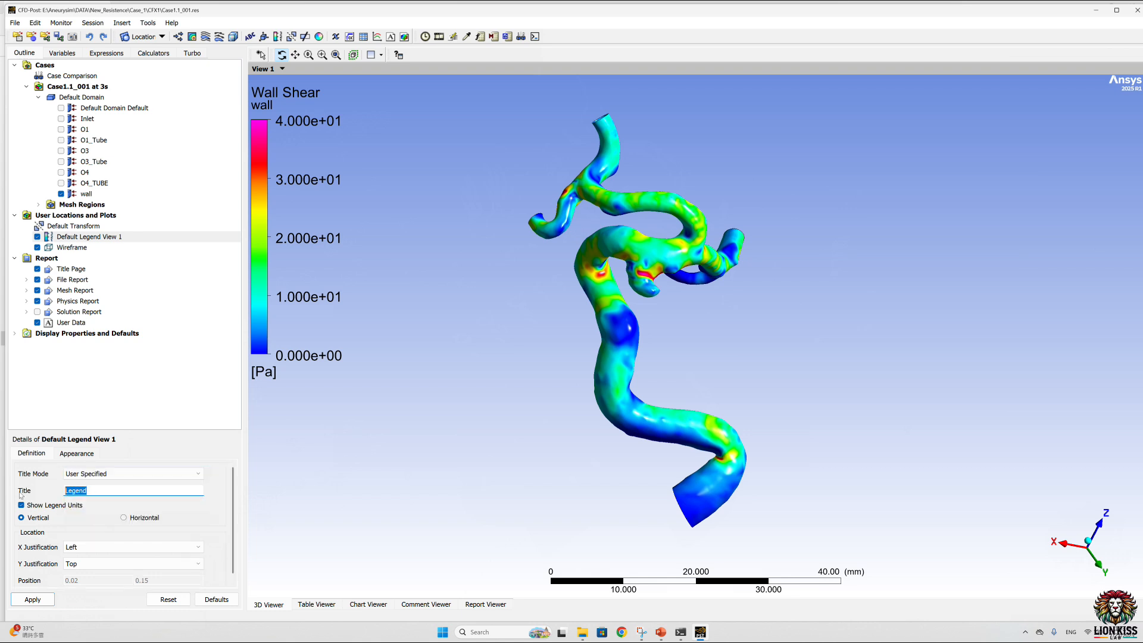
text(WSS)
click(33, 599)
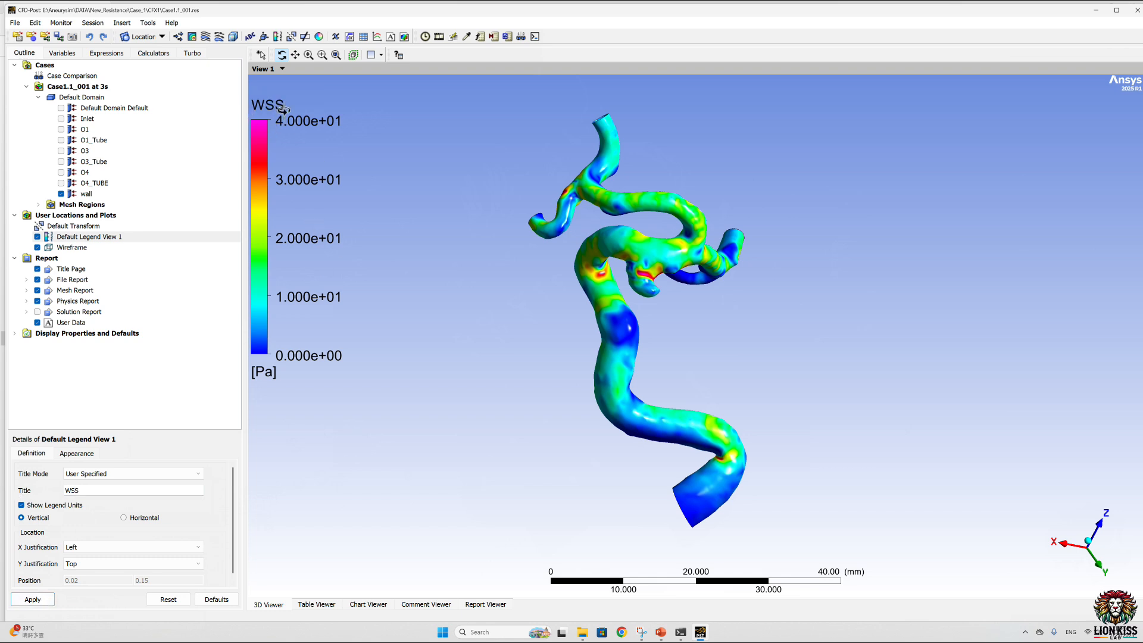
Step: Format the legend values as Fixed numbers with a precision of 2 and apply it
click(79, 453)
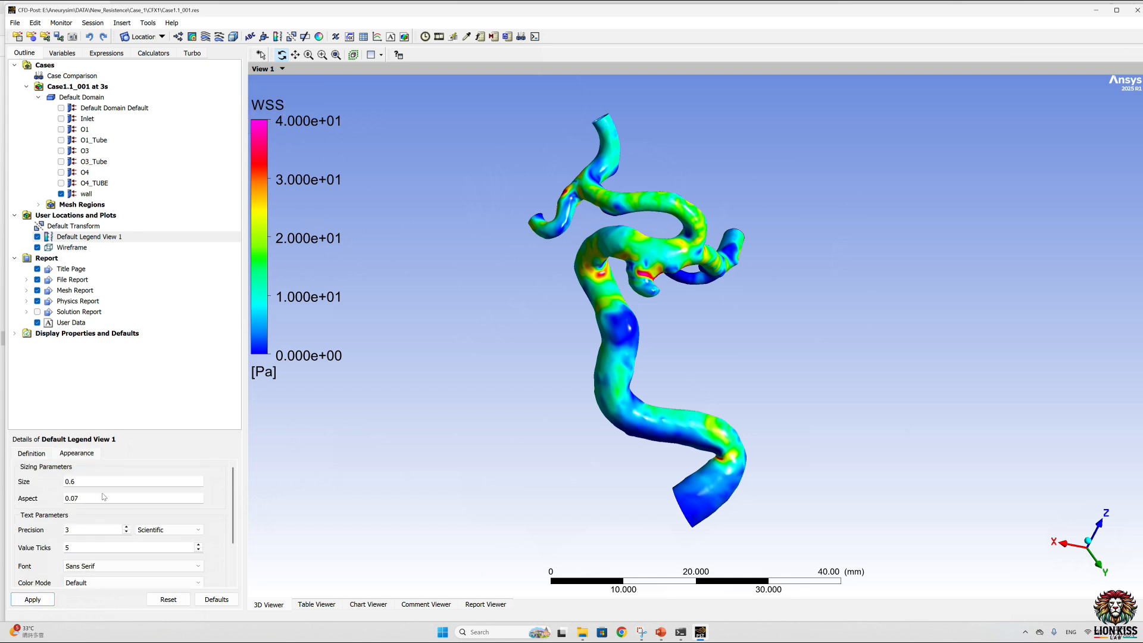
click(190, 530)
click(178, 544)
click(40, 599)
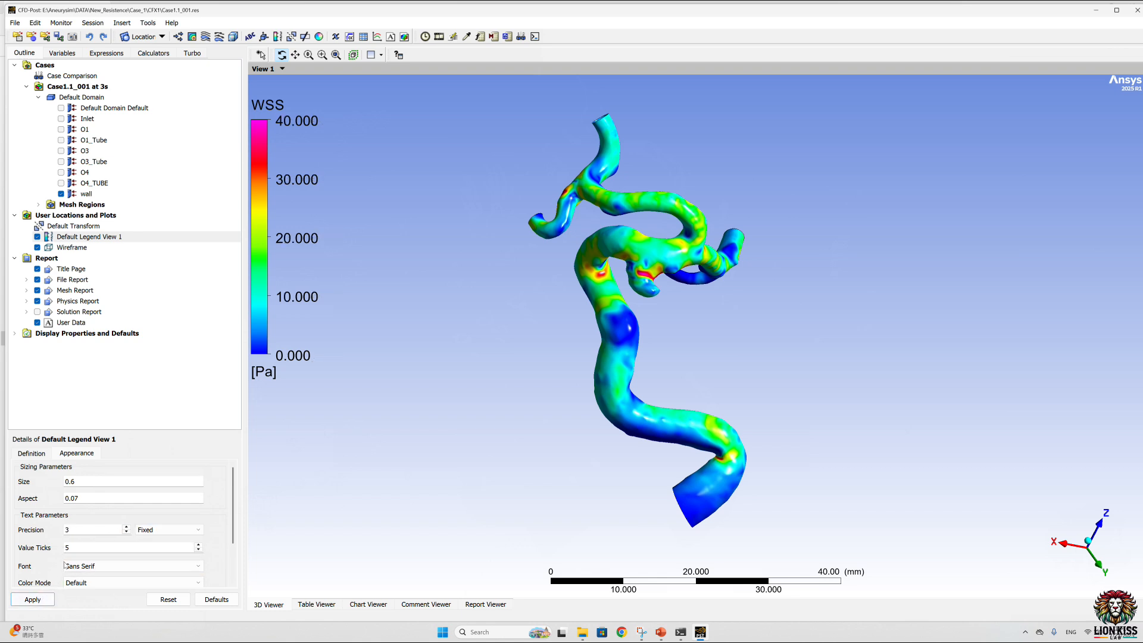
click(81, 530)
text(2)
click(33, 600)
Step: Load timestep 11800 at 1.18 s to view the wall shear stress on the vessel wall
click(97, 194)
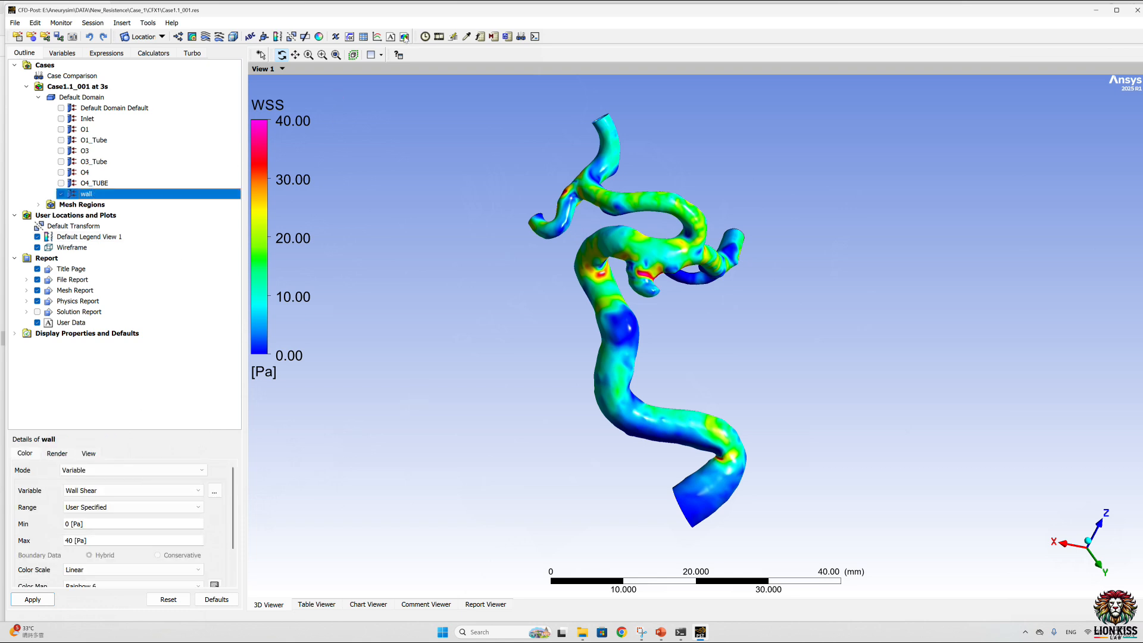
click(424, 37)
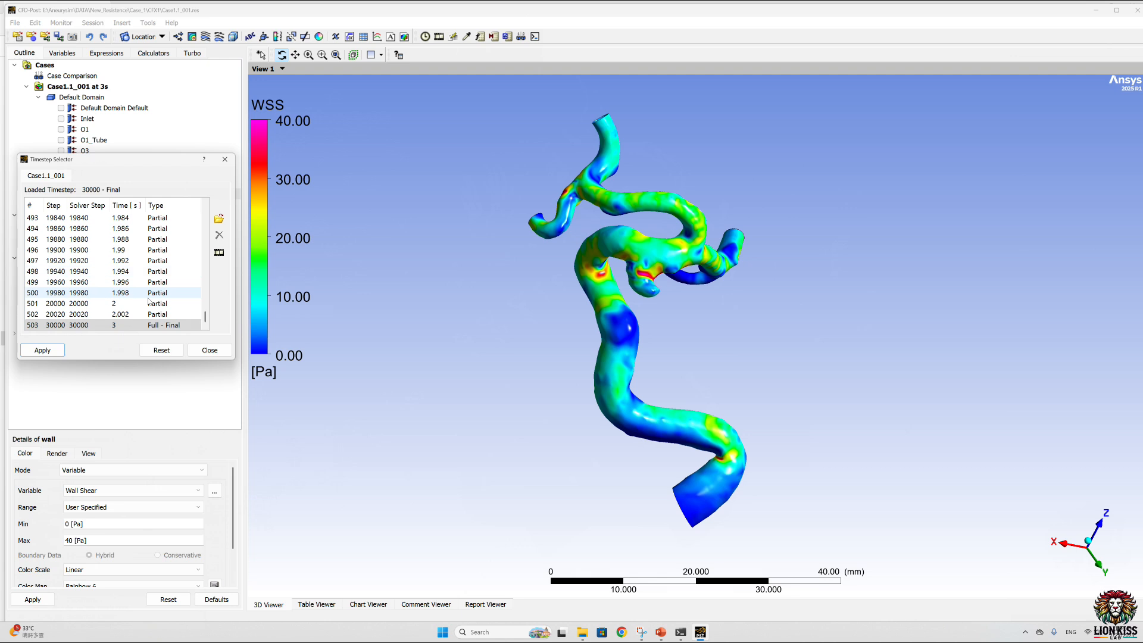
scroll(166, 271, up, 20)
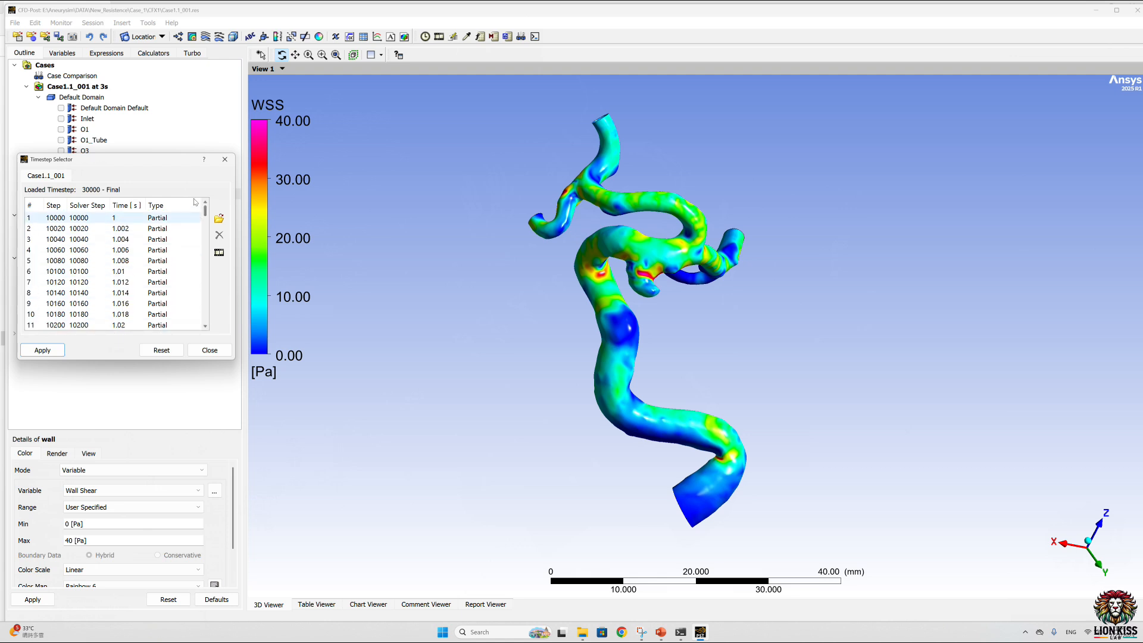
scroll(140, 276, down, 17)
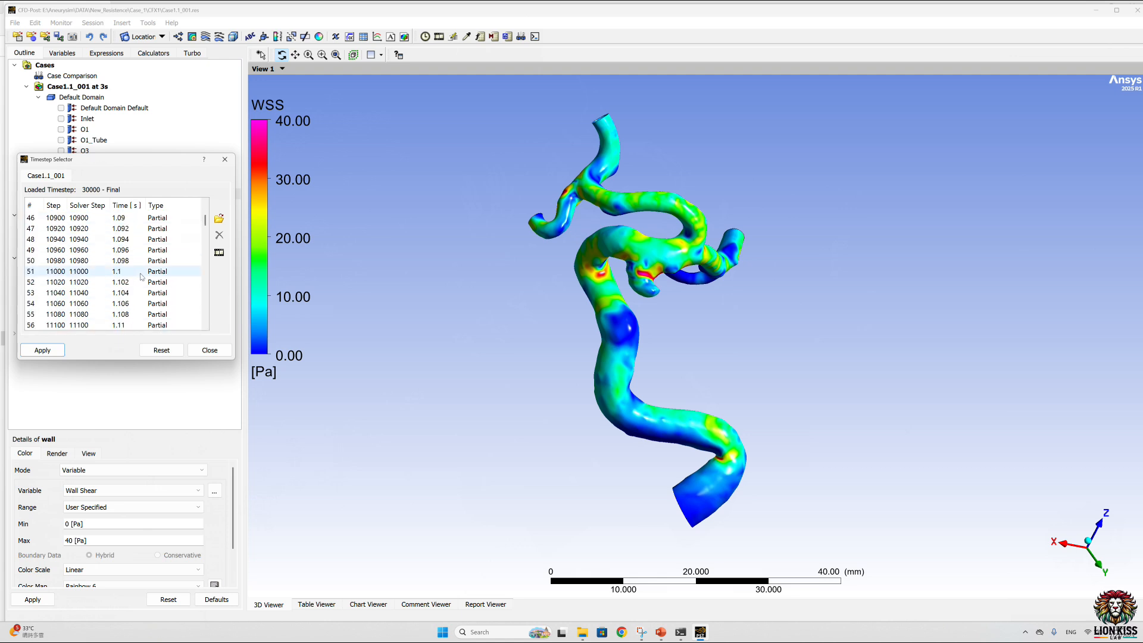
scroll(141, 276, down, 13)
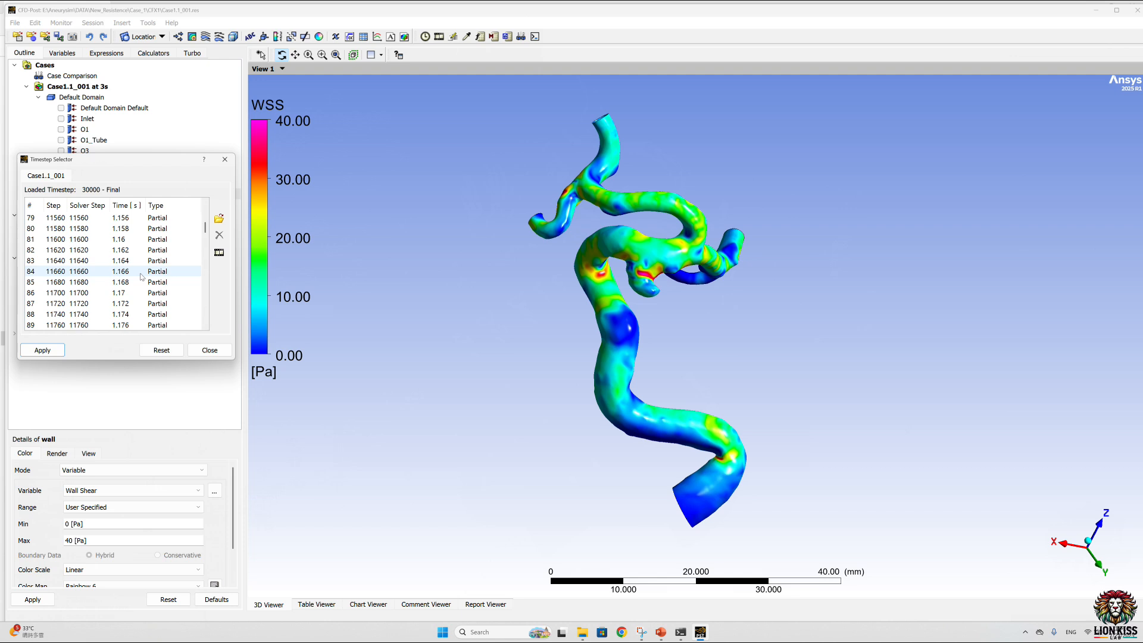
click(90, 217)
click(42, 350)
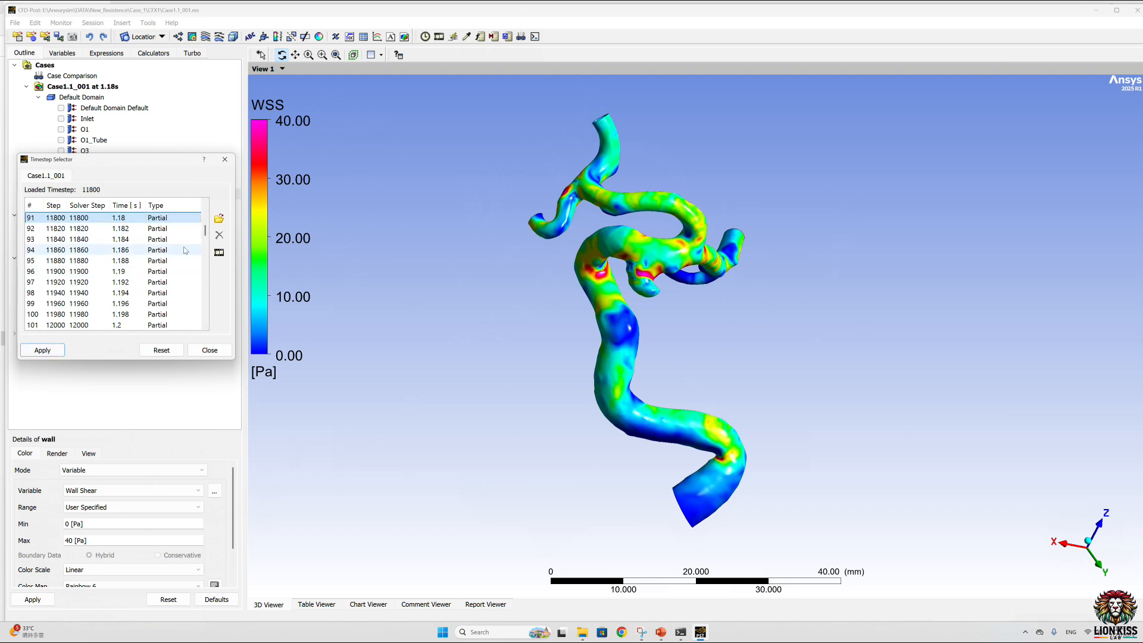
Step: Load the first saved timestep, 10000 at 1 s, to compare the wall shear stress
drag(205, 233, 206, 210)
click(125, 218)
click(43, 350)
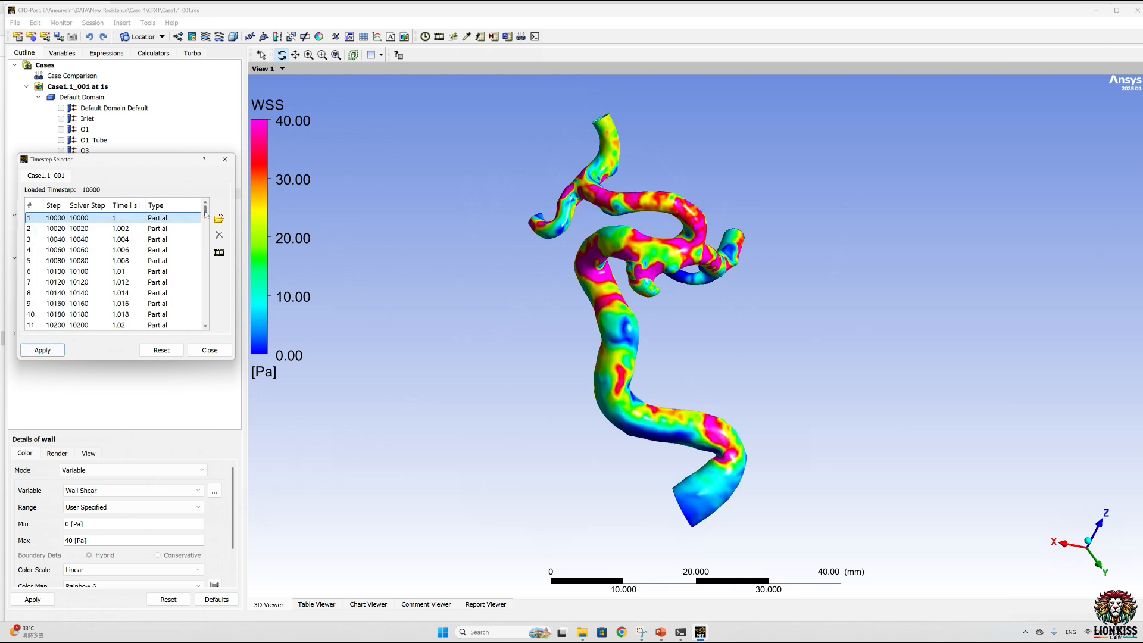
Step: Load the final timestep 30000 at 3 s and close the timestep selector
drag(205, 211, 205, 322)
click(77, 314)
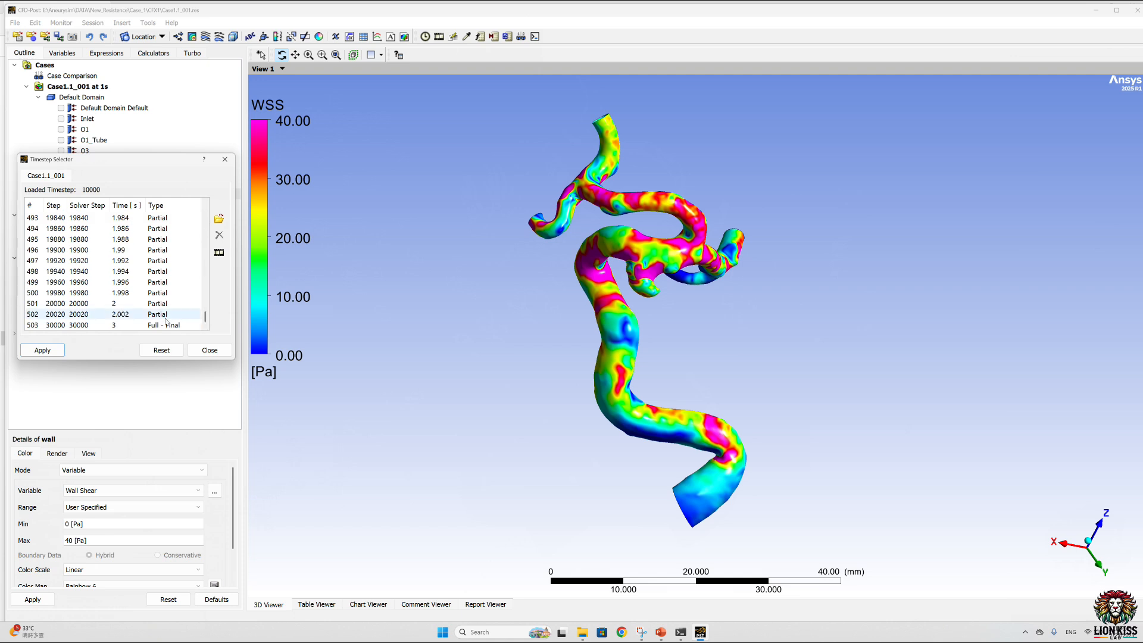
click(78, 325)
click(42, 350)
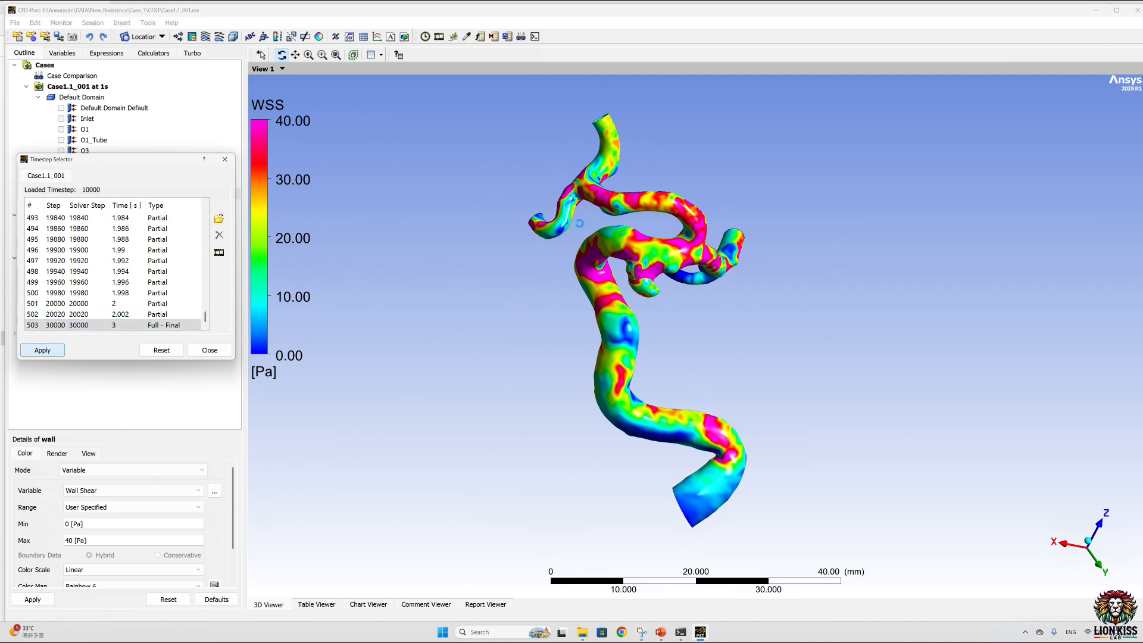
click(33, 353)
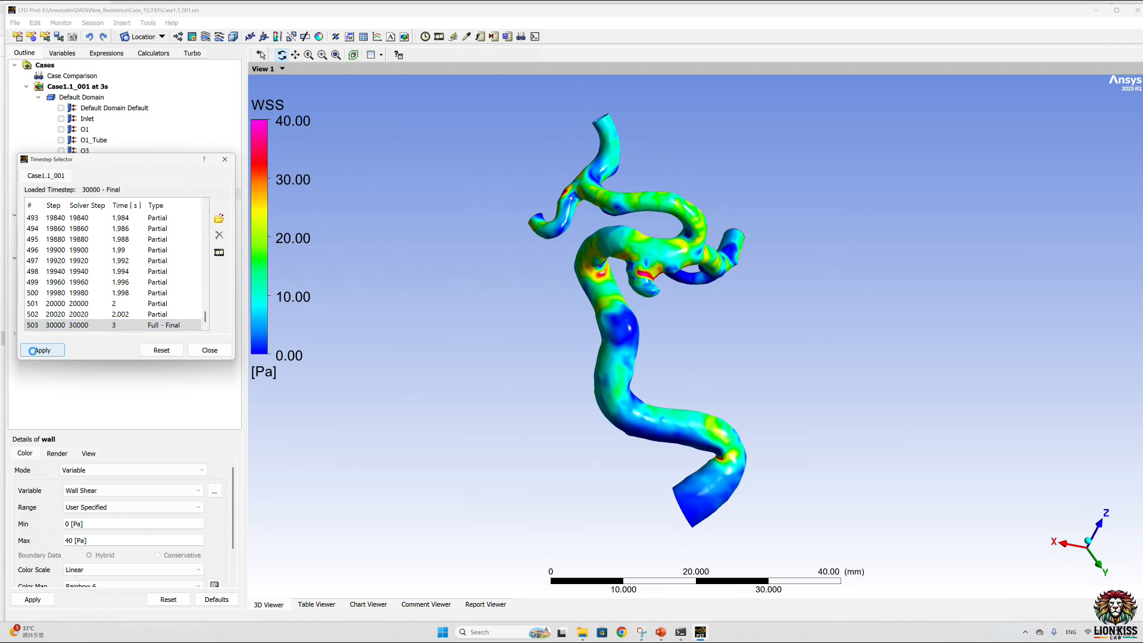
click(210, 350)
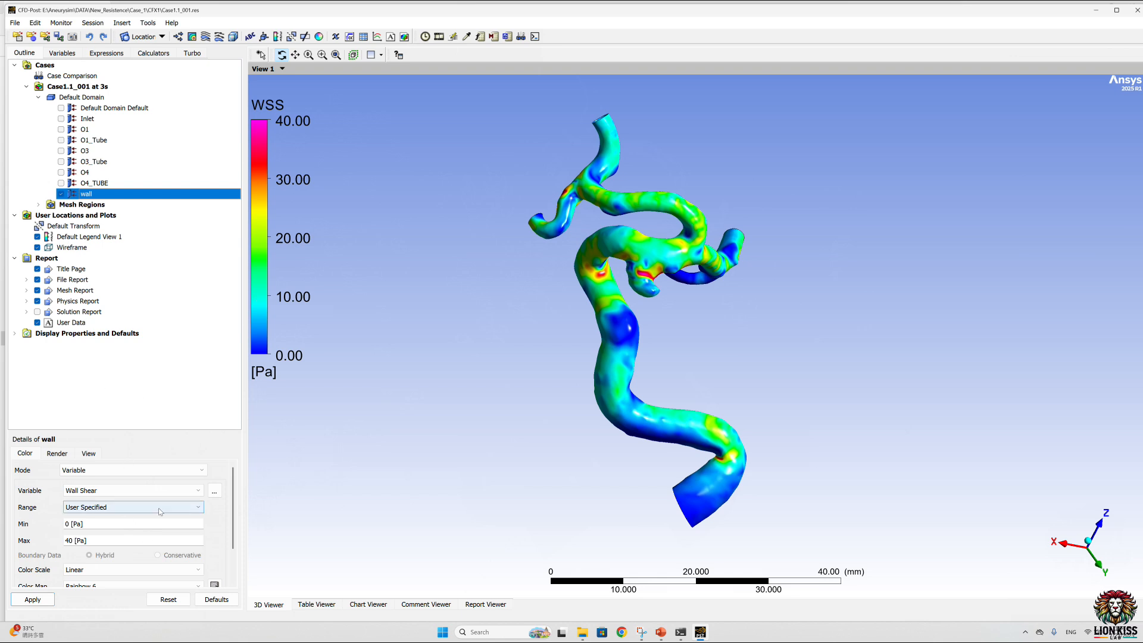
click(214, 491)
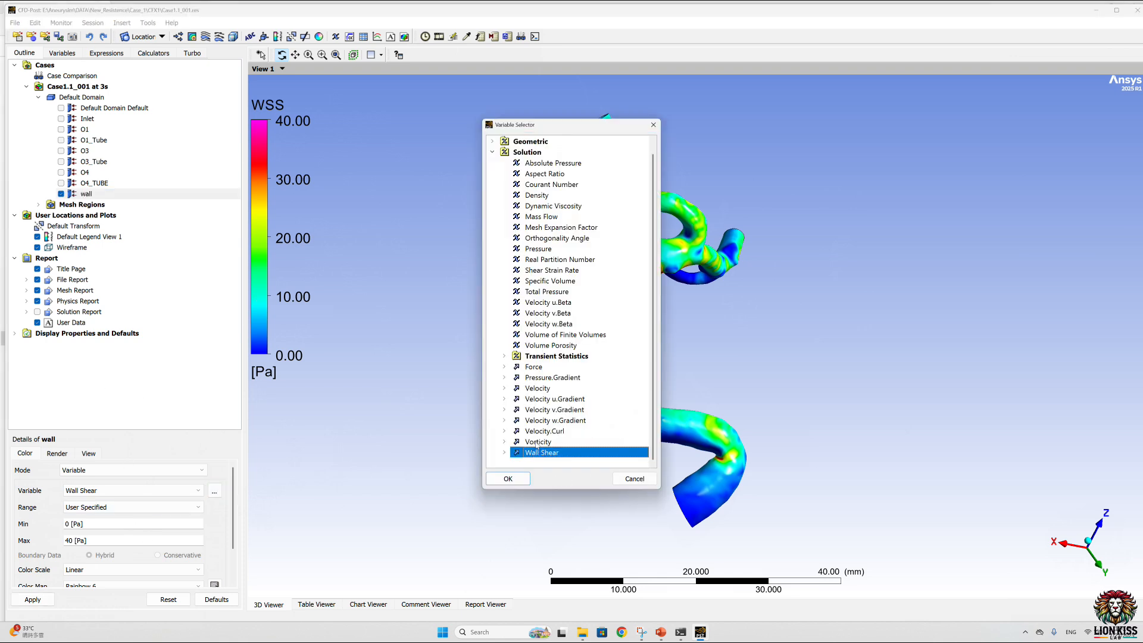
click(541, 390)
click(545, 381)
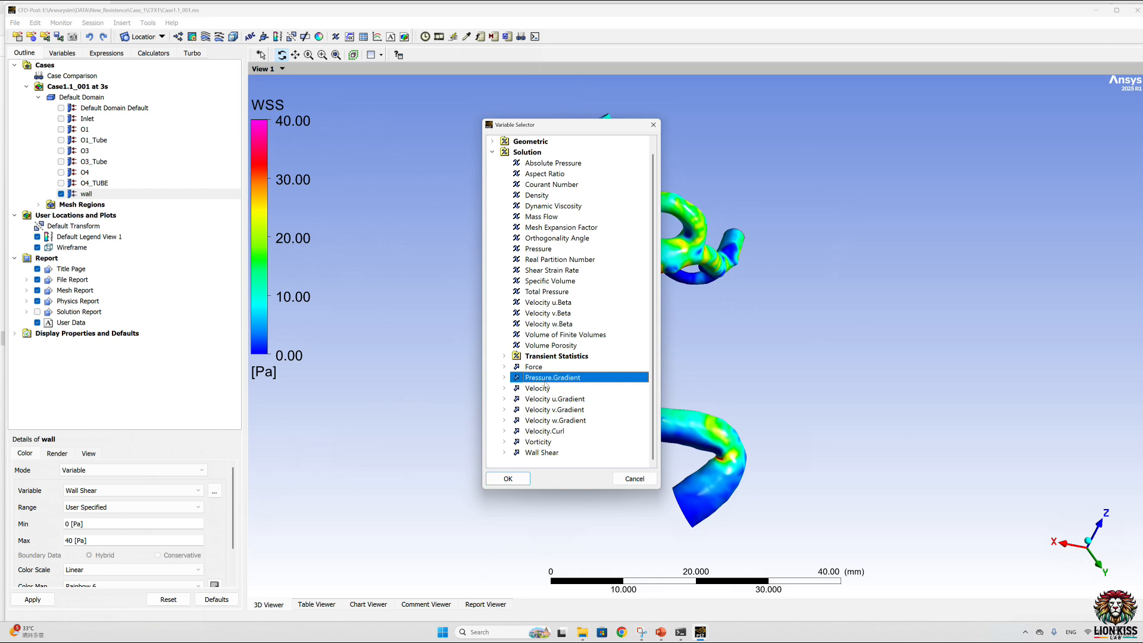
click(634, 479)
Step: Color the wall boundary by Vorticity with a Global range and apply it
click(213, 492)
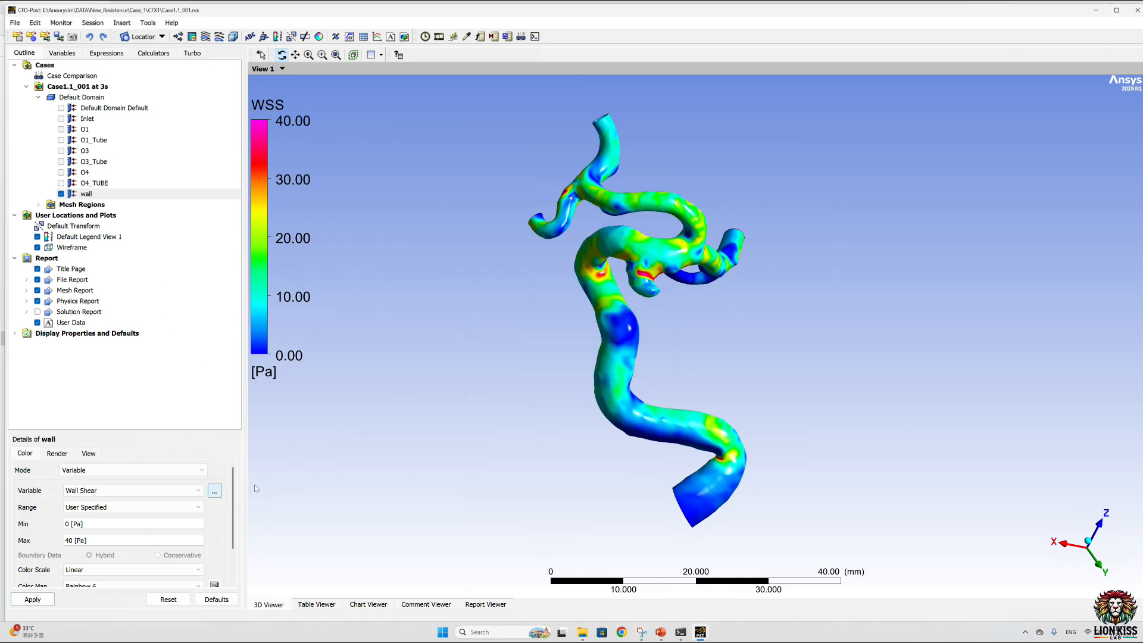
click(538, 442)
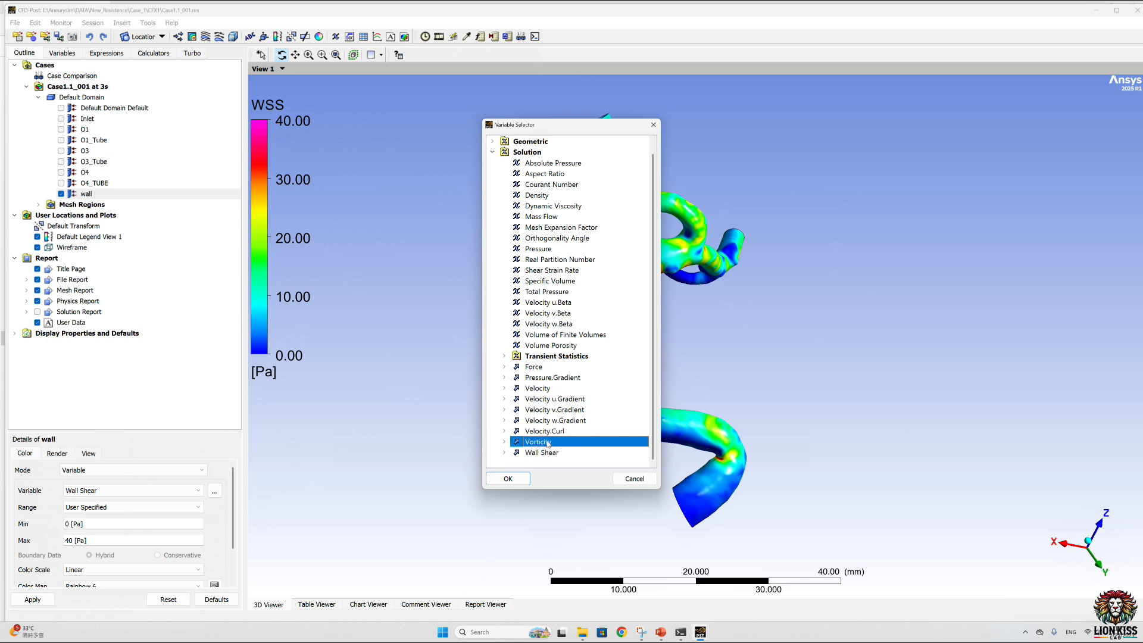
click(508, 478)
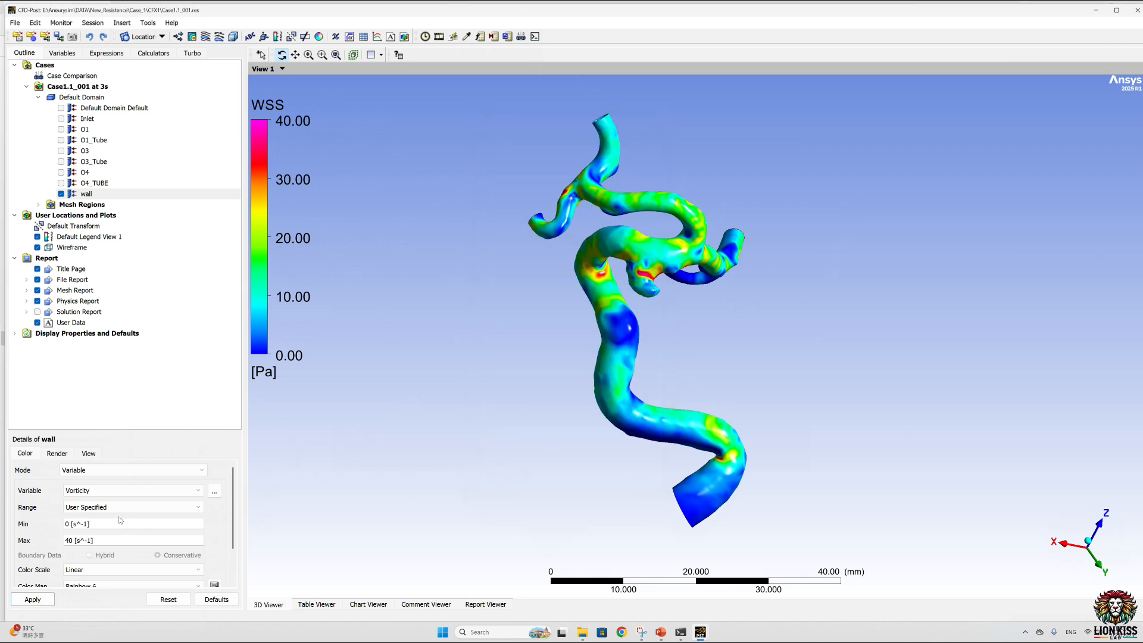
click(131, 507)
click(89, 523)
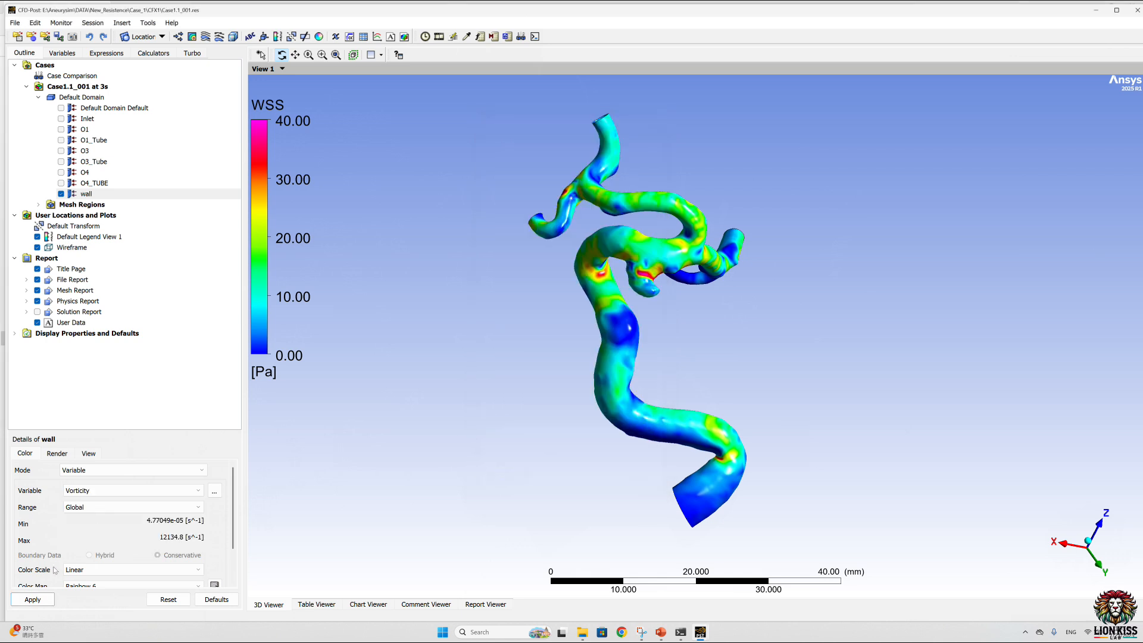
click(46, 600)
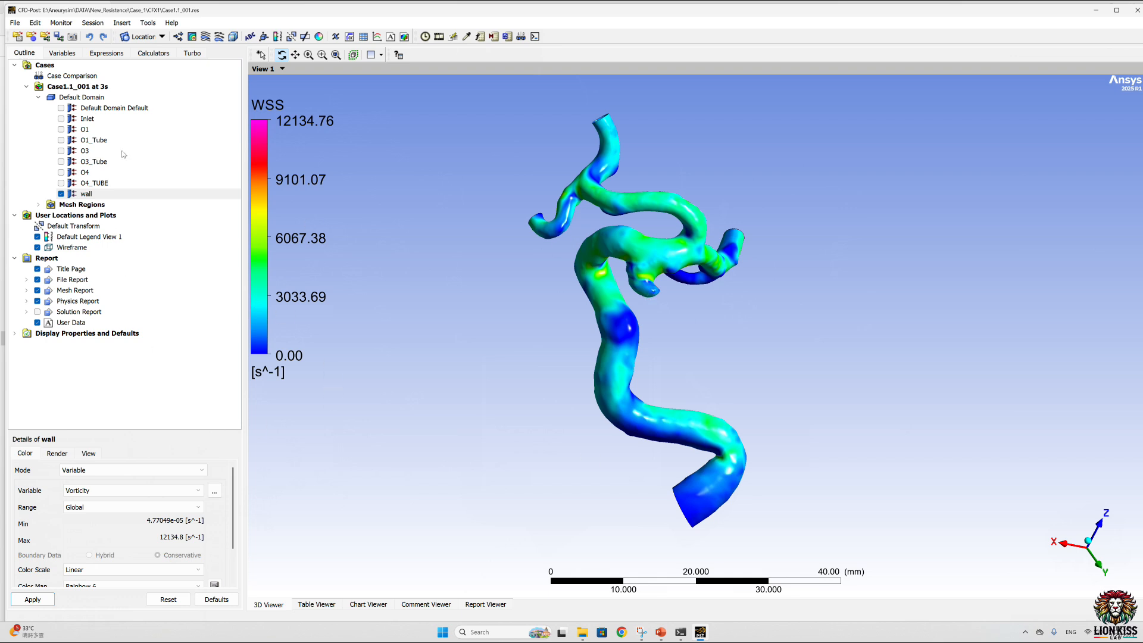
Step: Create an expression named tawss defined as Wall Shear.Trnavg and apply it
click(106, 53)
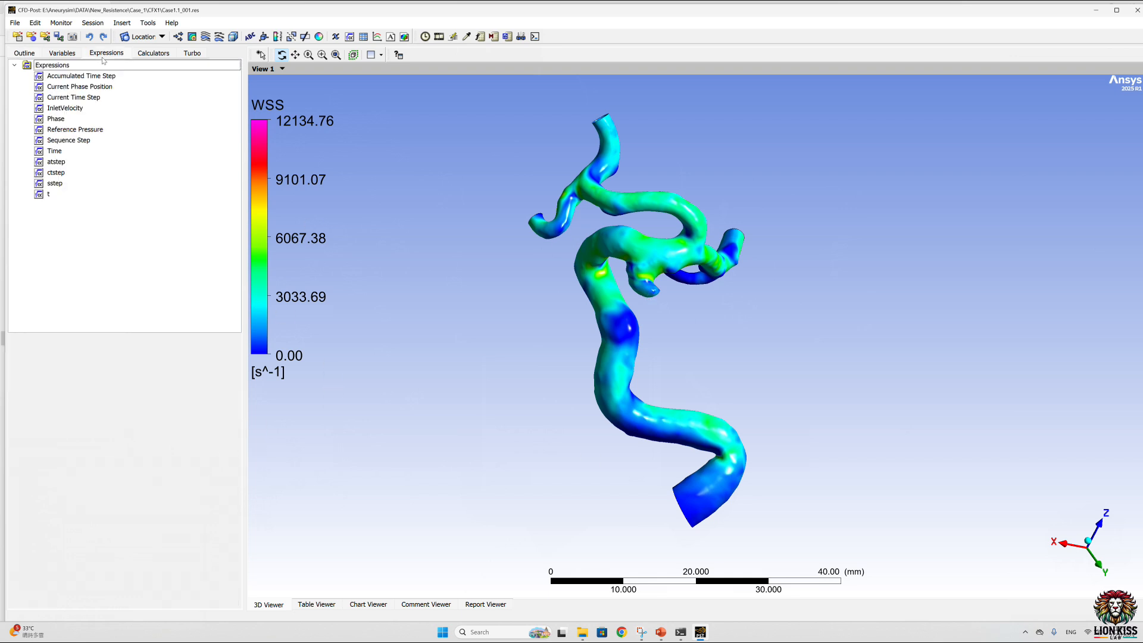
right_click(112, 244)
click(125, 250)
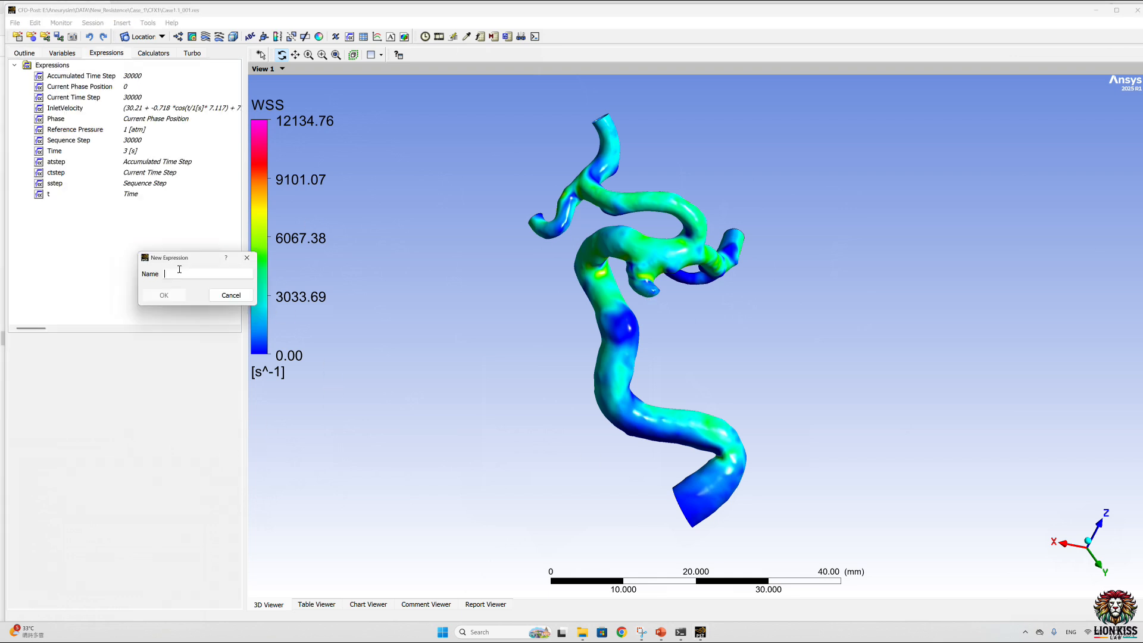
text(tawss)
click(163, 297)
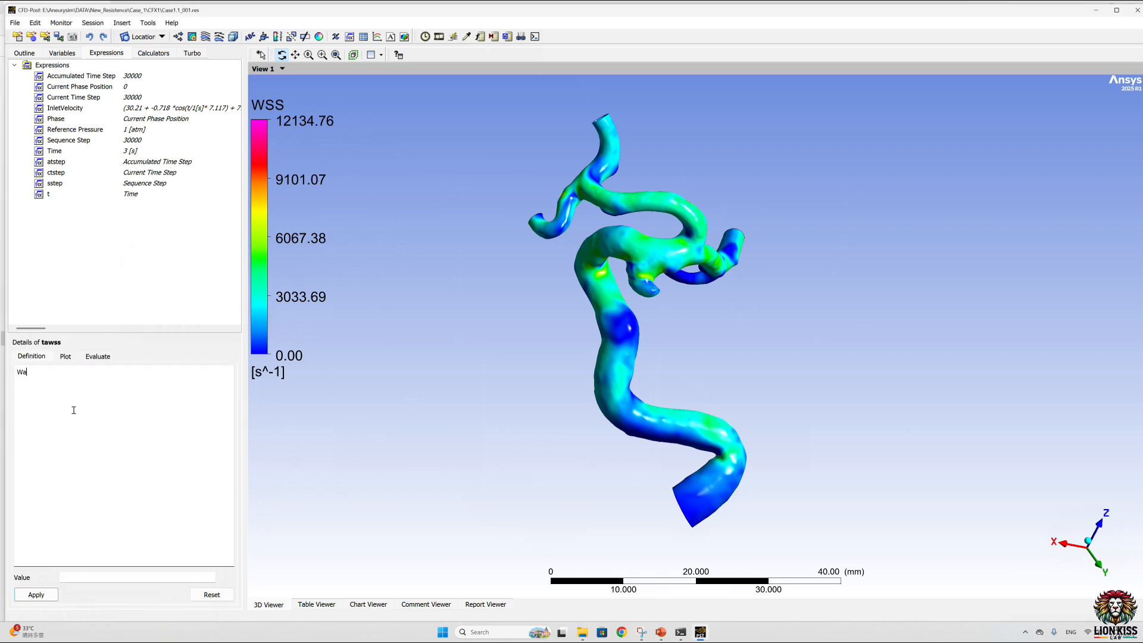
text(Wall Shear.Trnavg)
click(35, 594)
Step: Create a user-defined scalar variable named TAWSS from the tawss expression and apply it
click(62, 53)
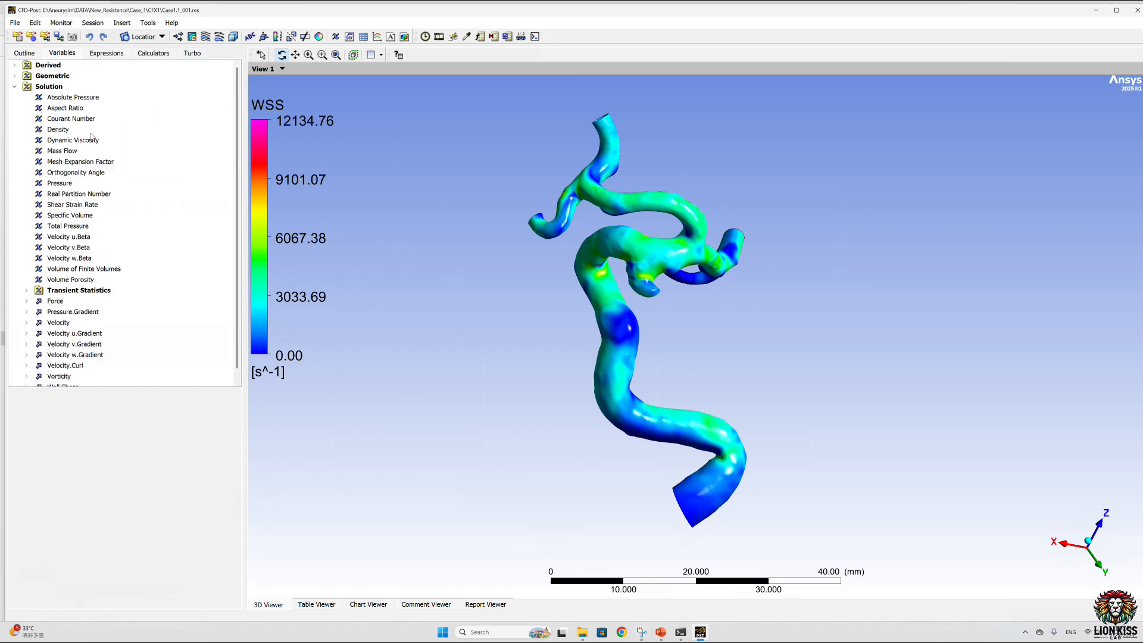
right_click(134, 326)
click(156, 334)
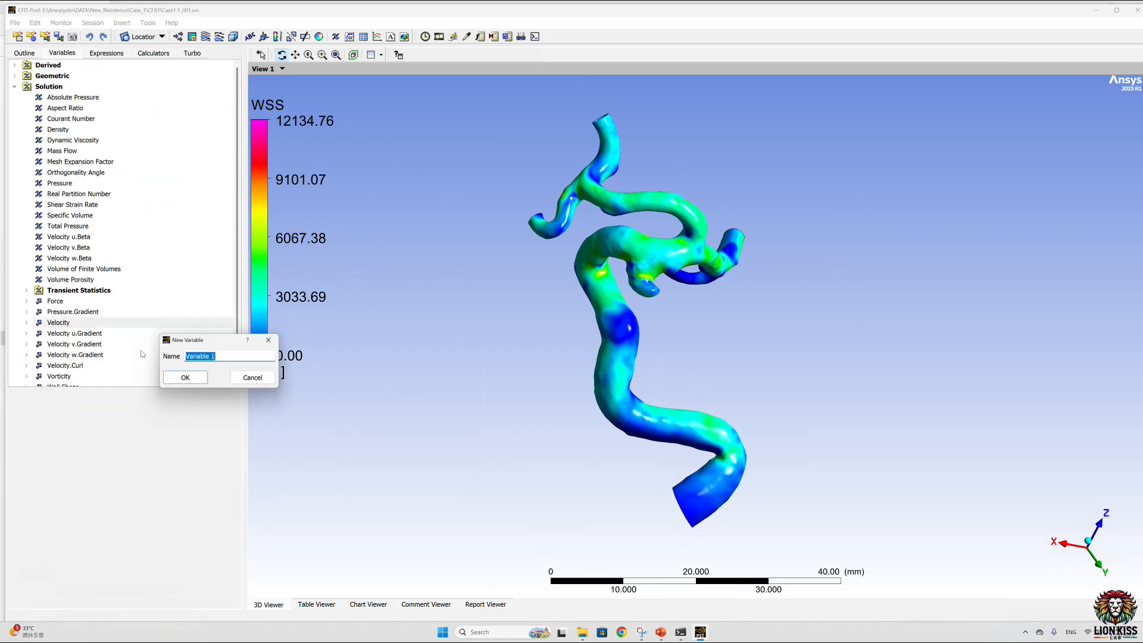
text(TAWSS)
click(207, 372)
click(203, 469)
scroll(94, 577, down, 4)
click(94, 577)
click(39, 602)
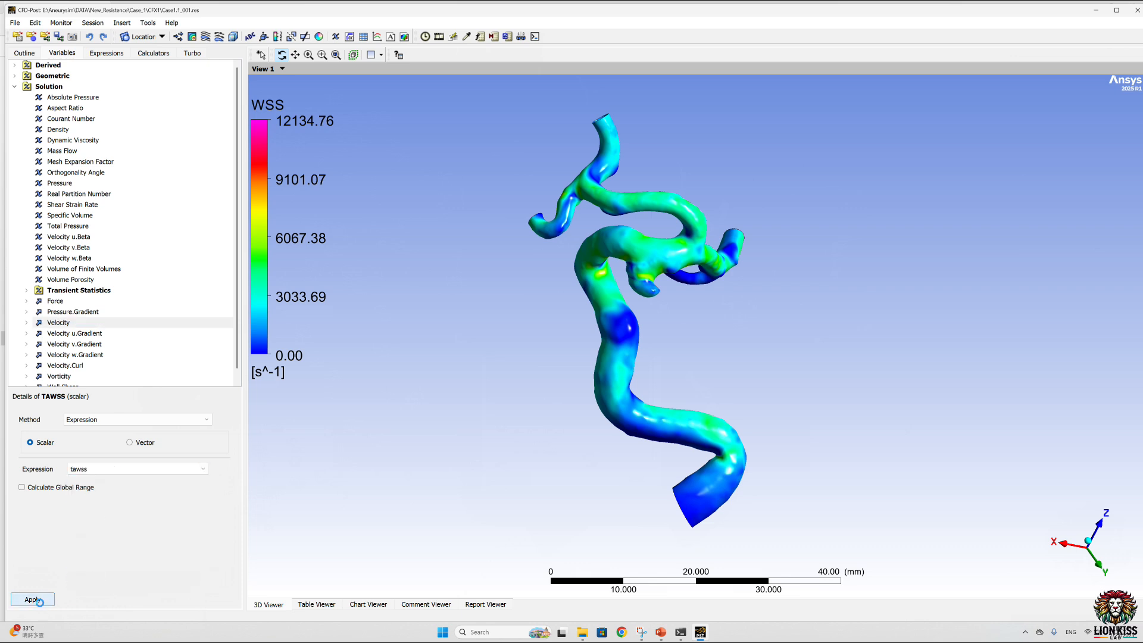
Step: Color the wall boundary by the user-defined variable TAWSS and apply it
click(21, 52)
click(214, 490)
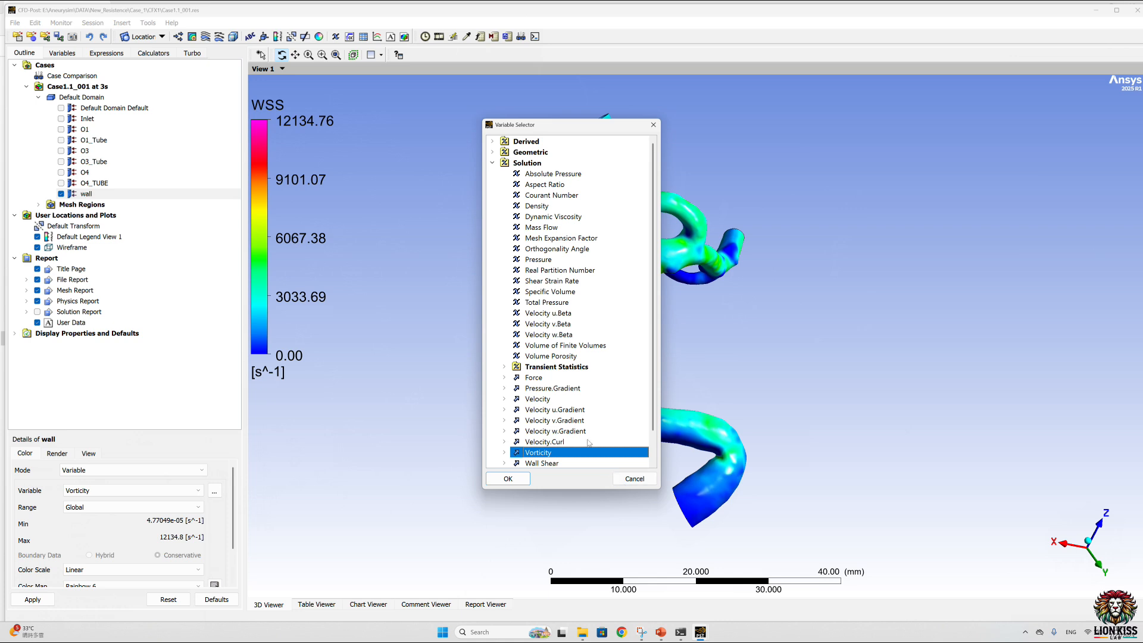
scroll(588, 443, down, 1)
click(544, 462)
click(508, 479)
click(33, 598)
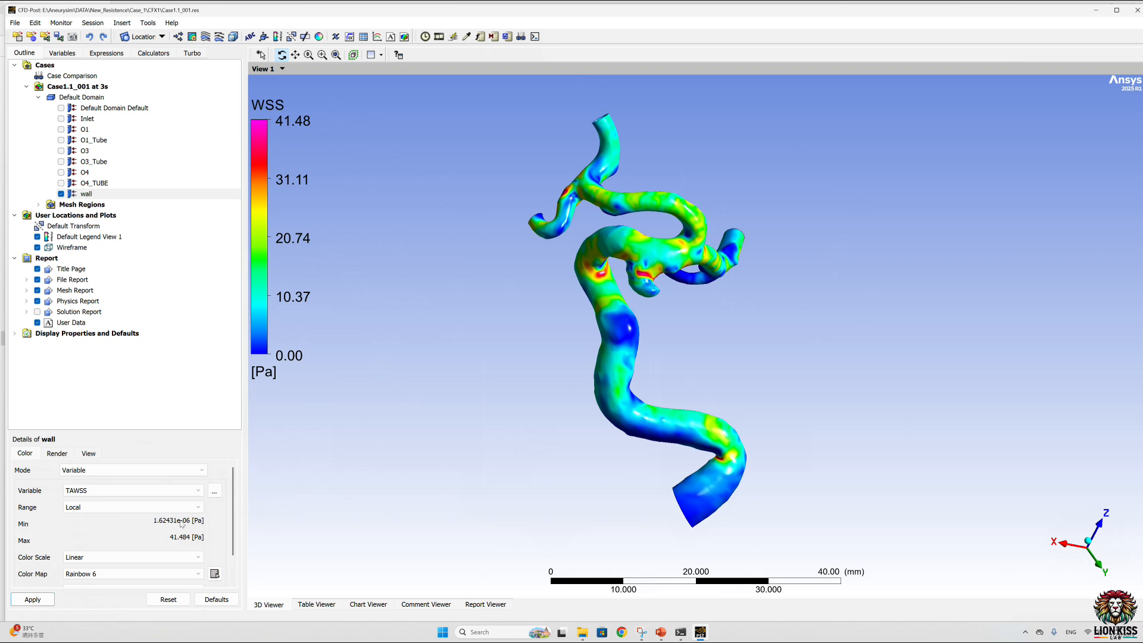
Step: Set the wall boundary's TAWSS color range to User Specified with a maximum of 30 Pa and apply it
click(197, 508)
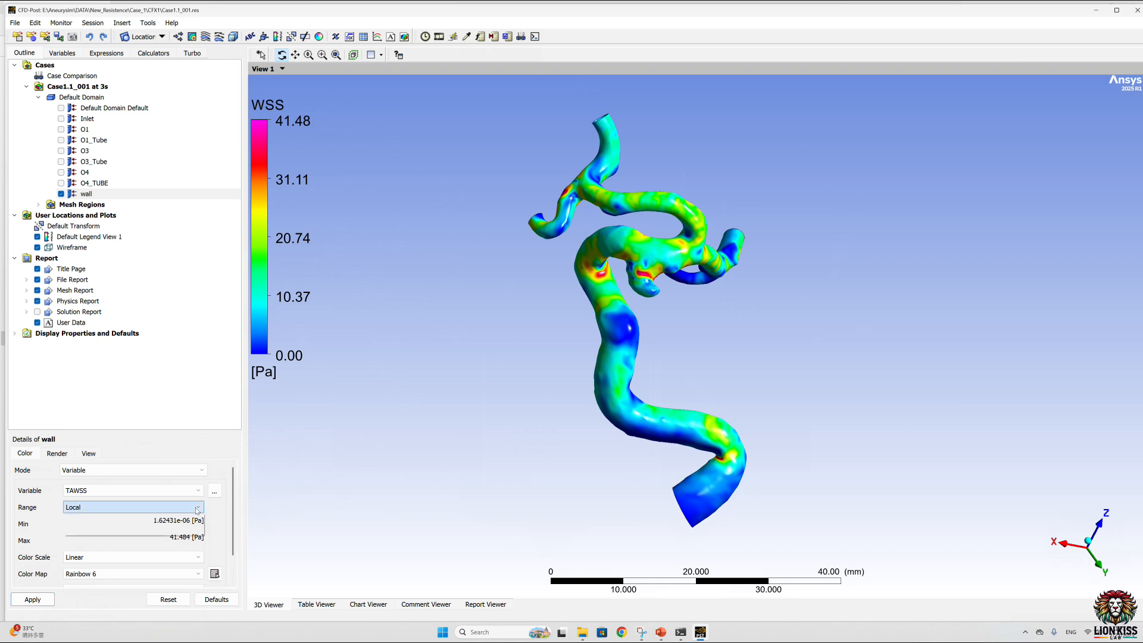
click(116, 530)
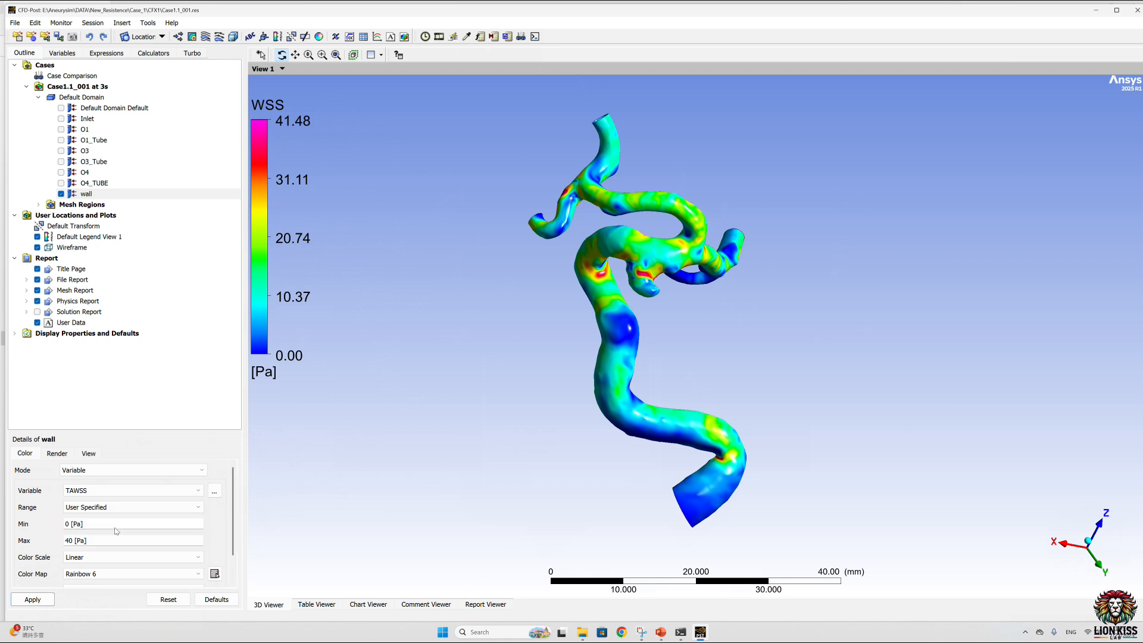
double_click(69, 541)
text(30)
click(33, 599)
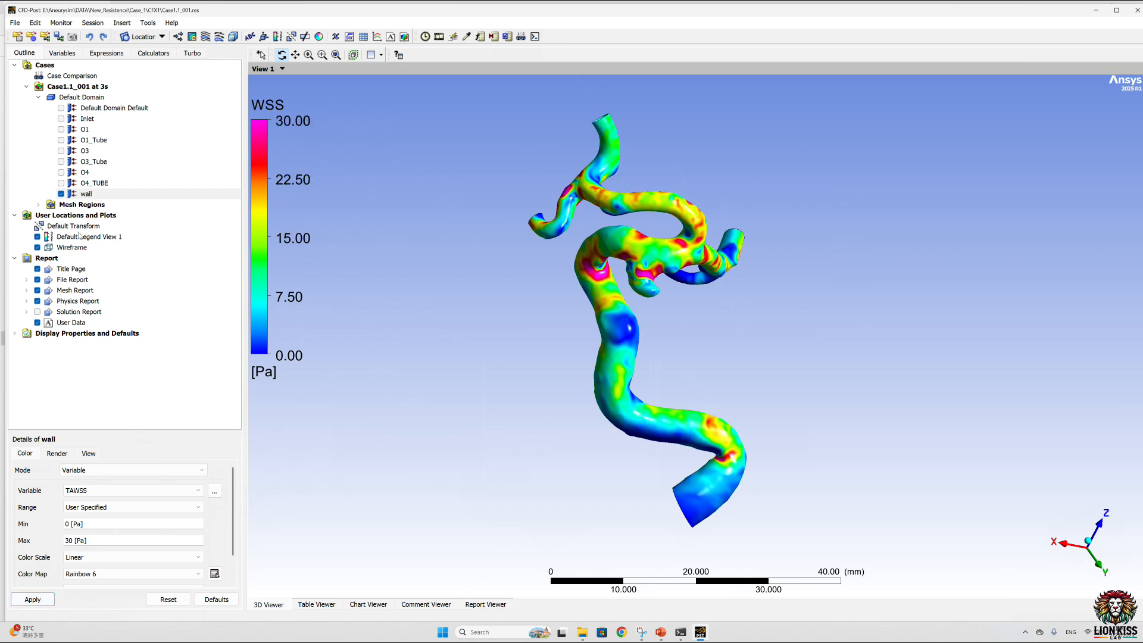
Step: Change the default legend's custom title to TAWSS, apply it, and switch its title mode to Variable
click(79, 237)
click(66, 490)
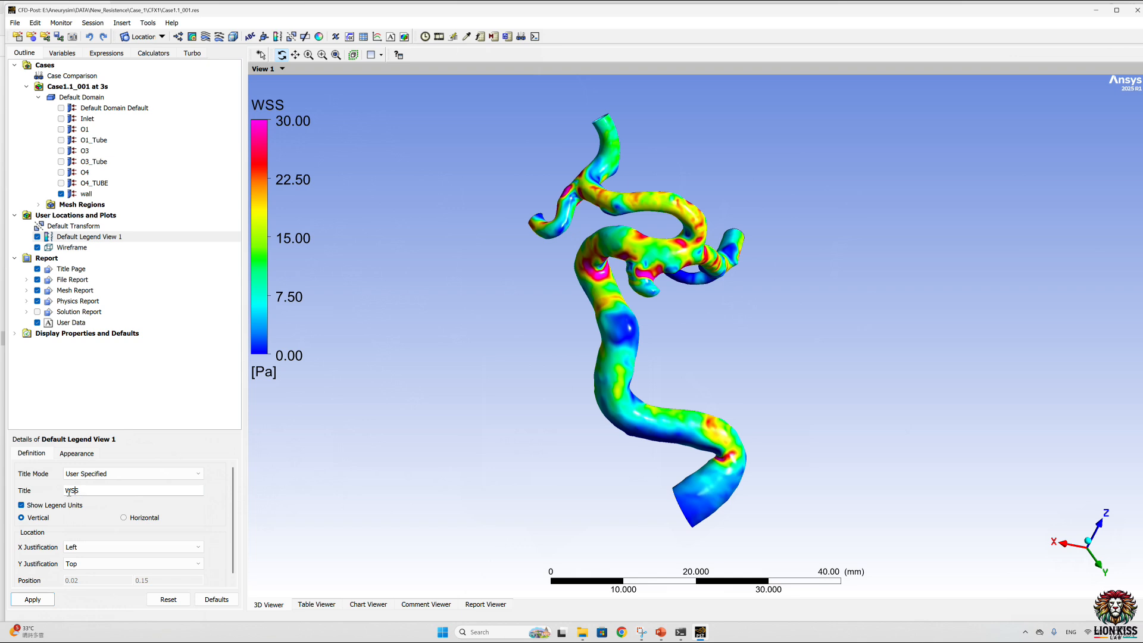
text(TA)
click(33, 600)
click(196, 474)
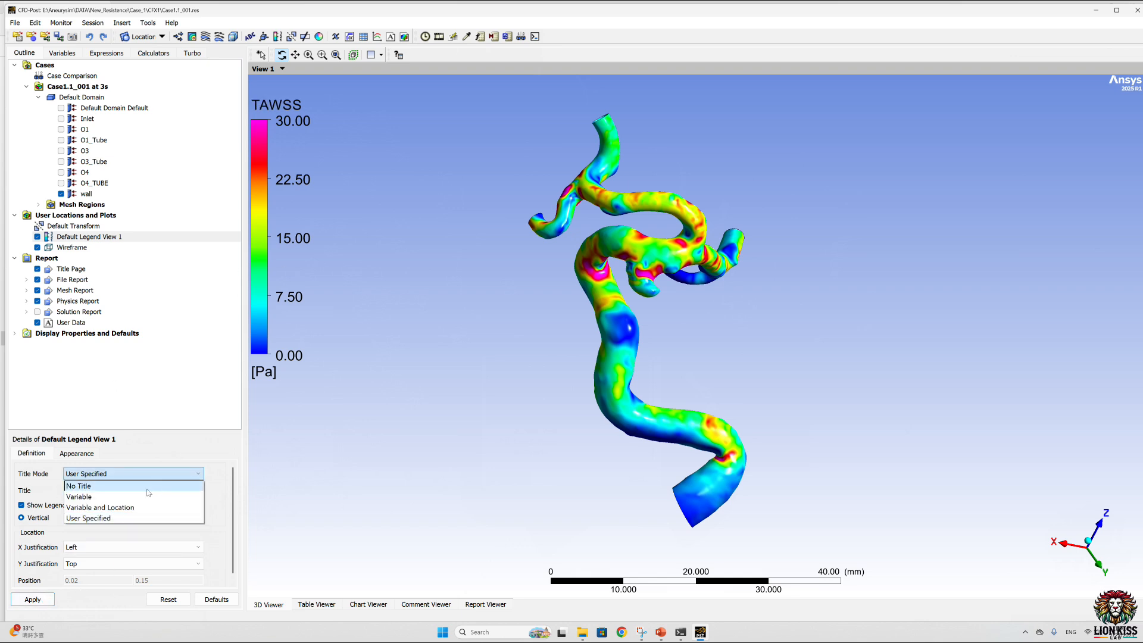
click(140, 496)
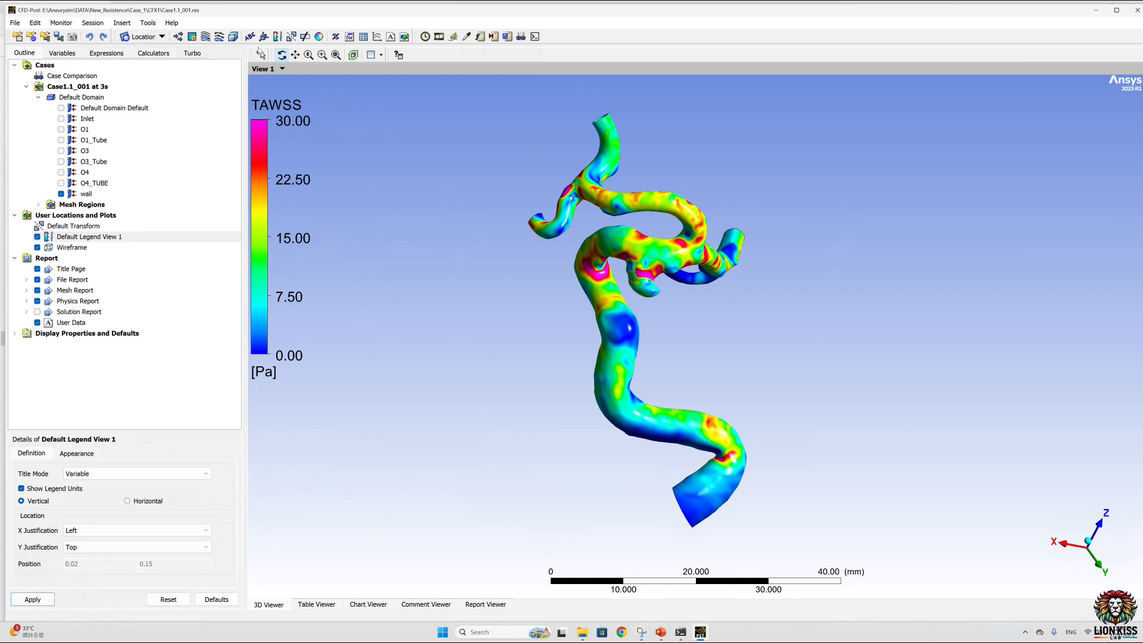
Step: Create a new expression named osi
click(121, 53)
right_click(109, 241)
click(134, 248)
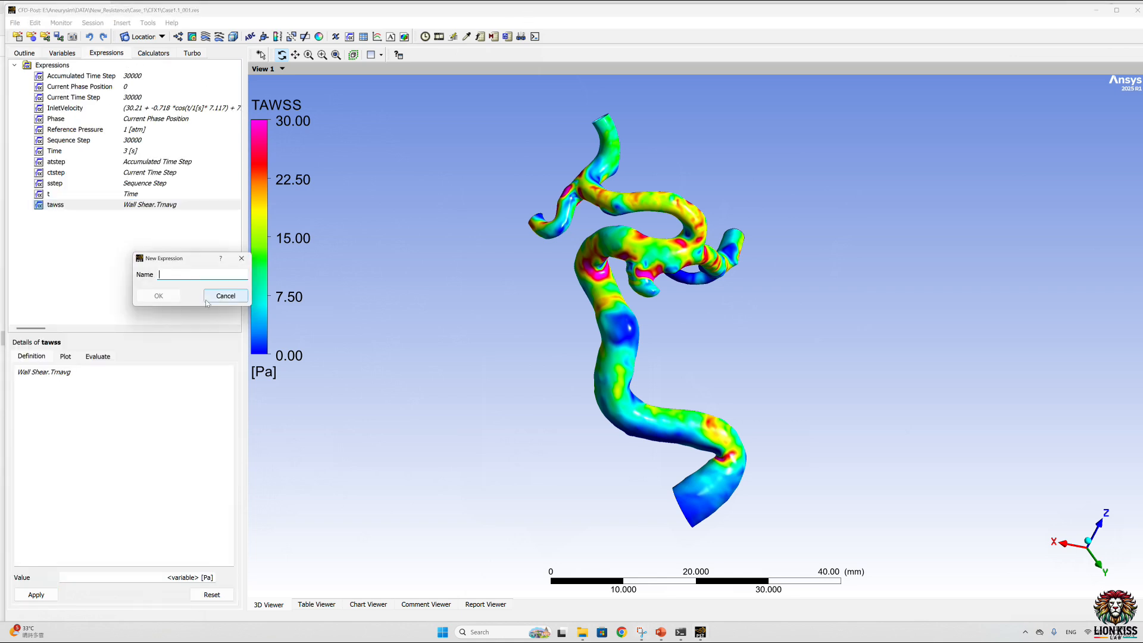
text(osi)
key(Return)
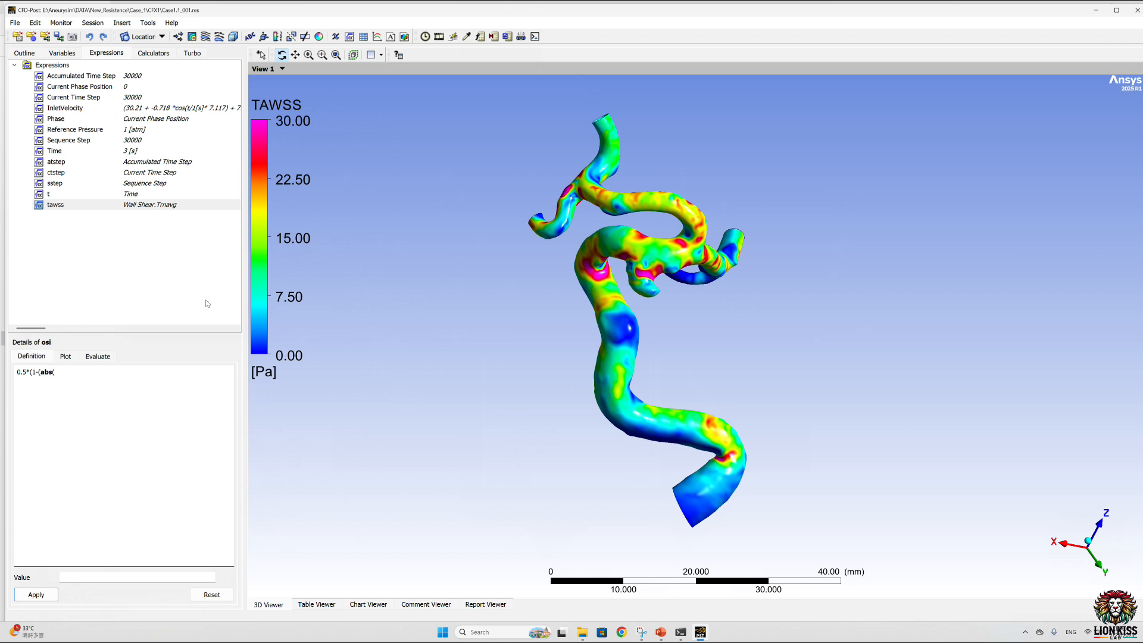
Step: Define the osi expression as 0.5*(1-(abs(Wall Shear-TAWSS))/(Wall Shear+TAWSS)) and apply it
text(hjea)
text(r)
text(-TAWSS)))
text(?)
key(BackSpace)
key(BackSpace)
key(BackSpace)
text(Wall Shear+TAWSS)))
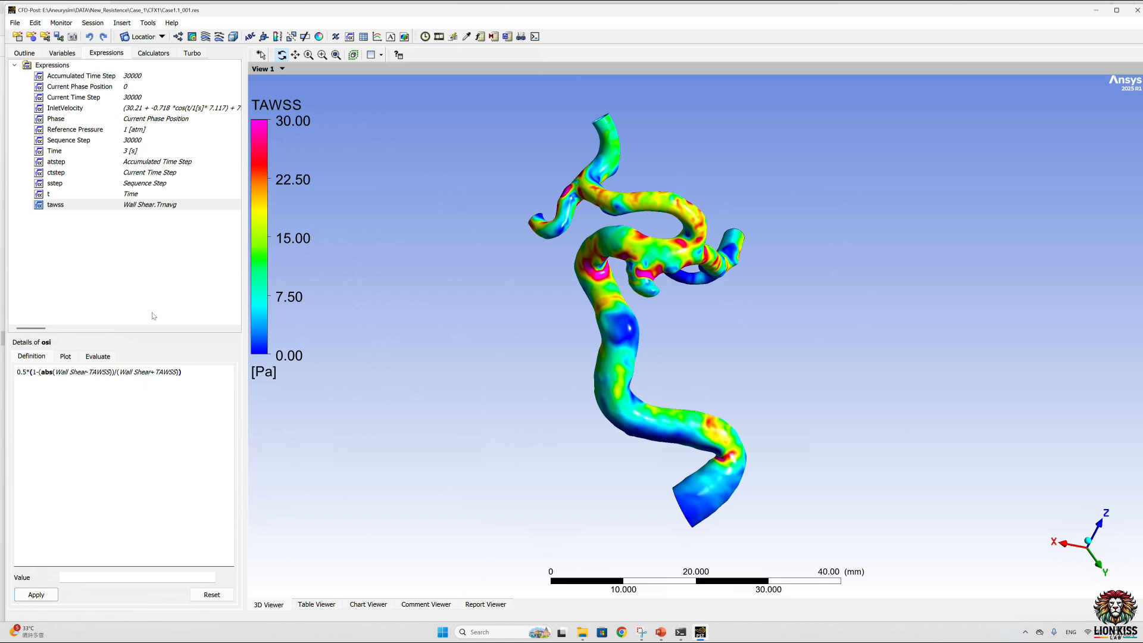
click(35, 594)
Step: Create a user-defined scalar variable named OSI from the osi expression and apply it
click(62, 54)
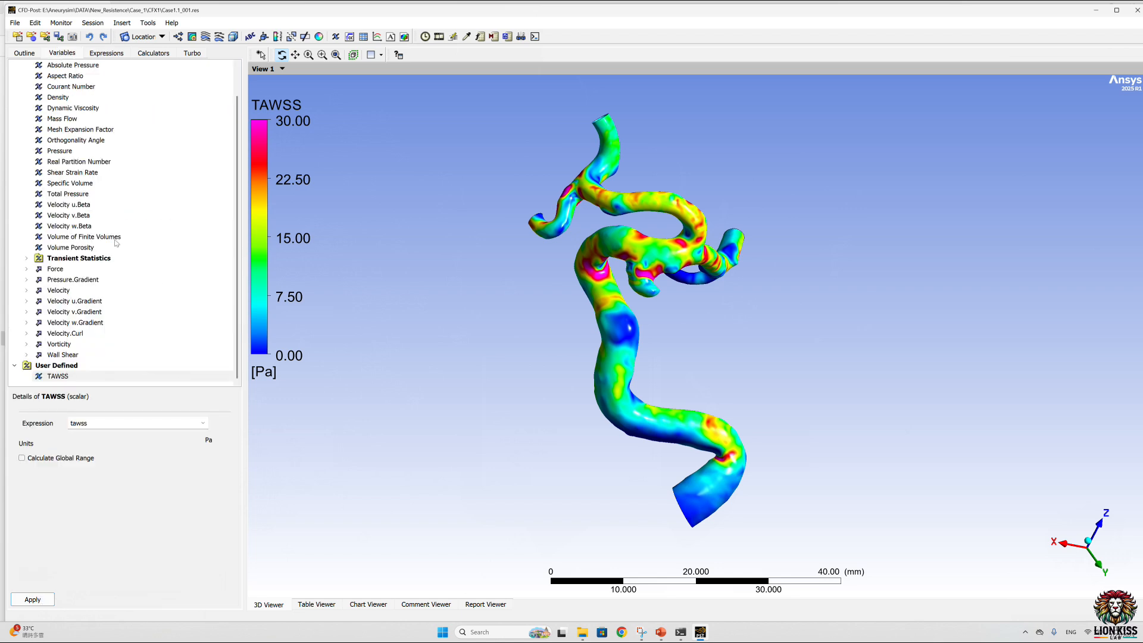
right_click(146, 311)
click(168, 317)
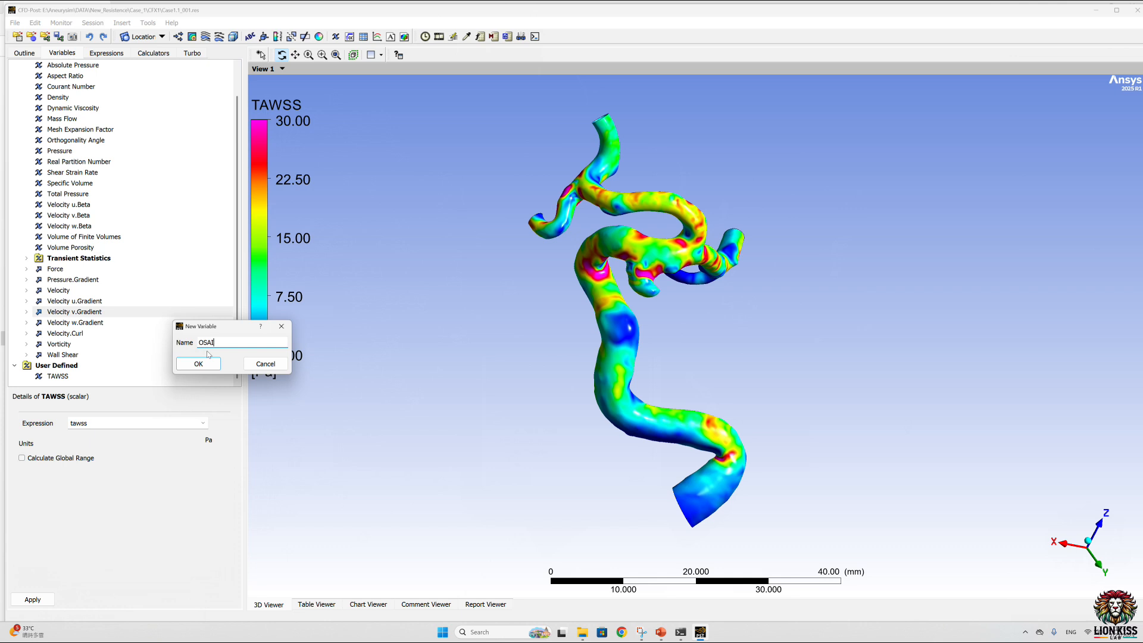
click(205, 363)
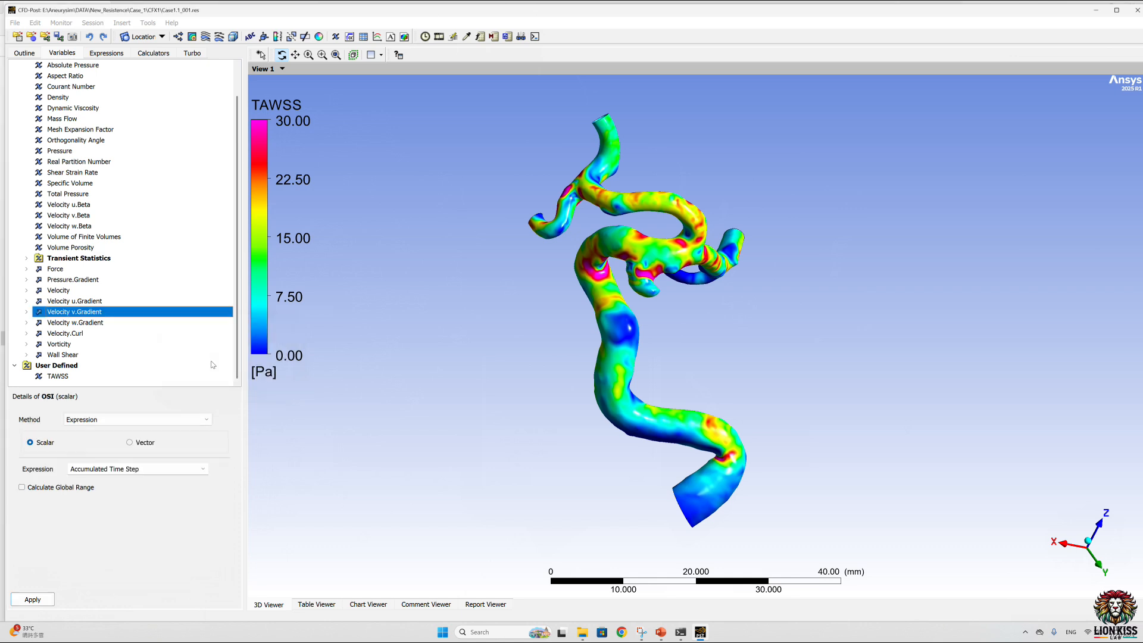
click(203, 470)
scroll(104, 559, down, 2)
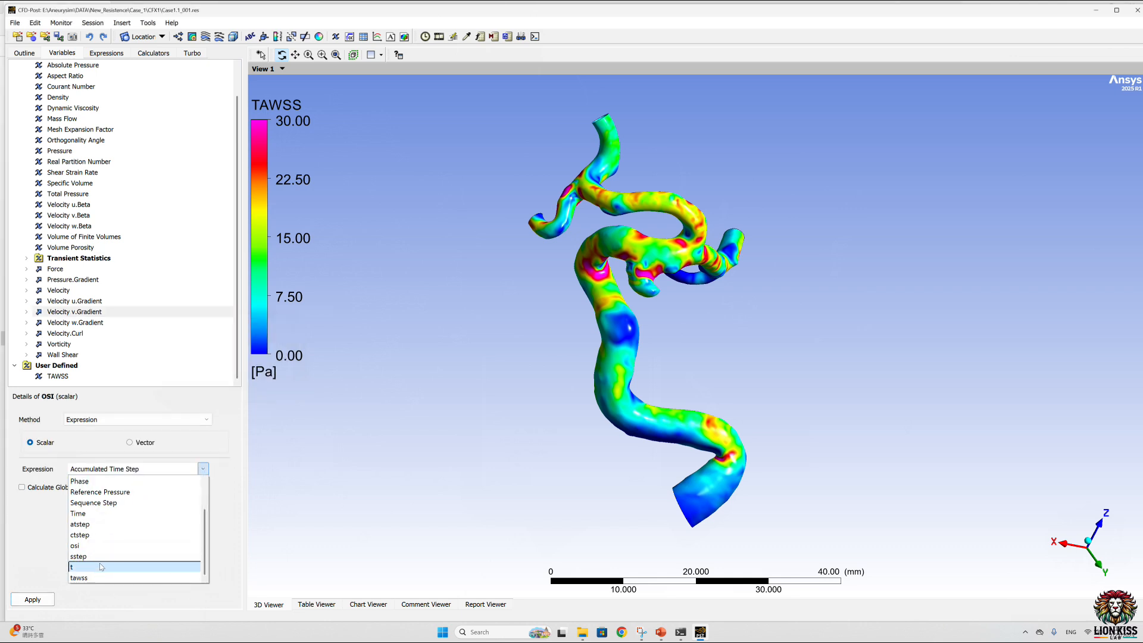
click(97, 545)
click(35, 599)
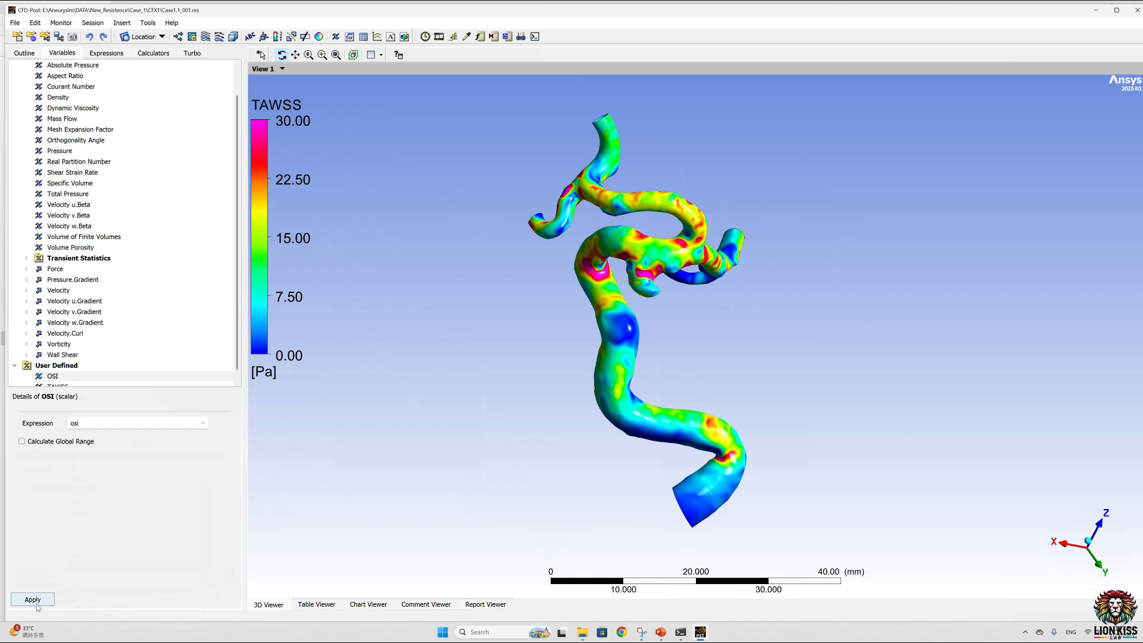
Step: Create a new expression named rrt
click(117, 55)
right_click(124, 287)
click(157, 293)
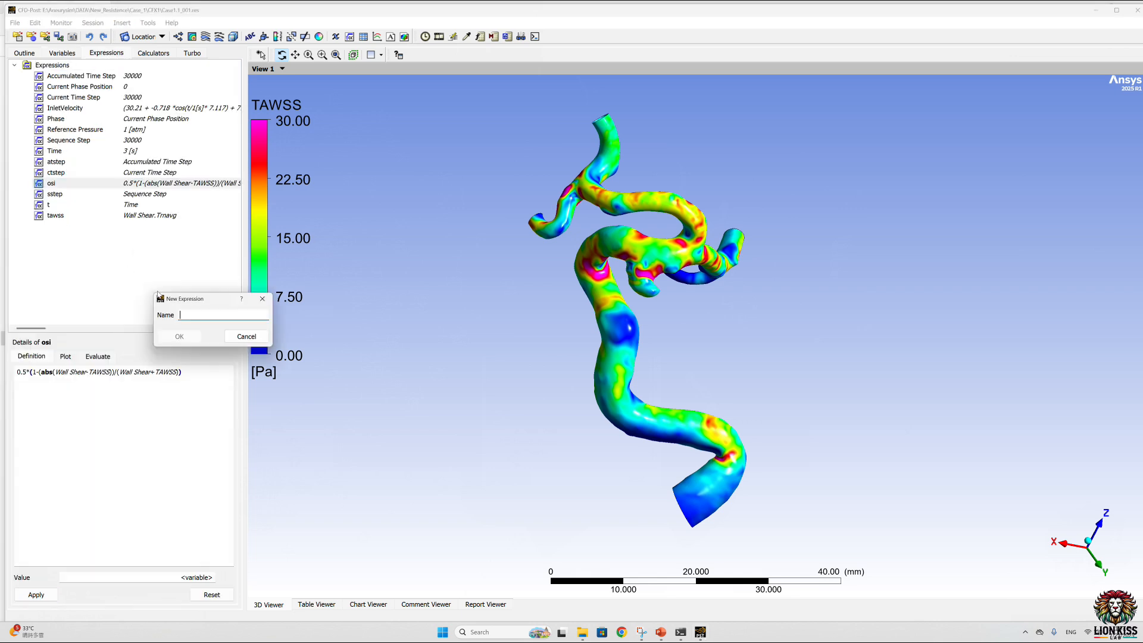
text(rrt)
key(Return)
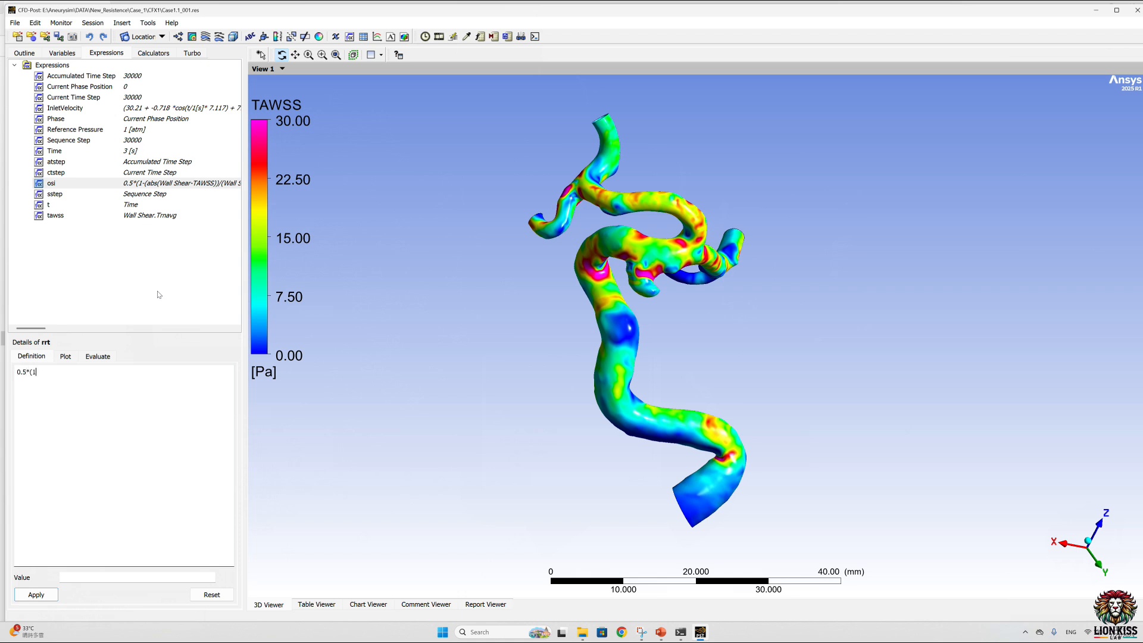
Step: Define the rrt expression as 0.5*(1-OSI)*TAWSS and apply it
text(0.5*(1-OSI)
text())
text(*)
text(TAWSXSS)
key(BackSpace)
key(BackSpace)
key(BackSpace)
text(S)
click(36, 594)
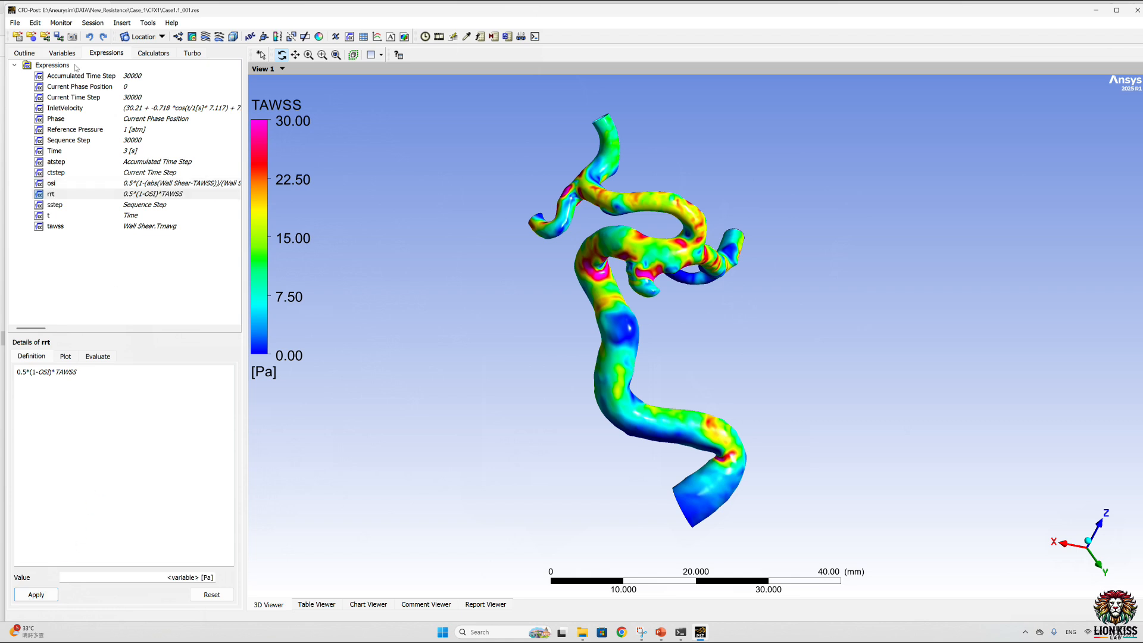
Step: Create a user-defined scalar variable named RRT from the rrt expression and apply it
click(62, 53)
right_click(139, 313)
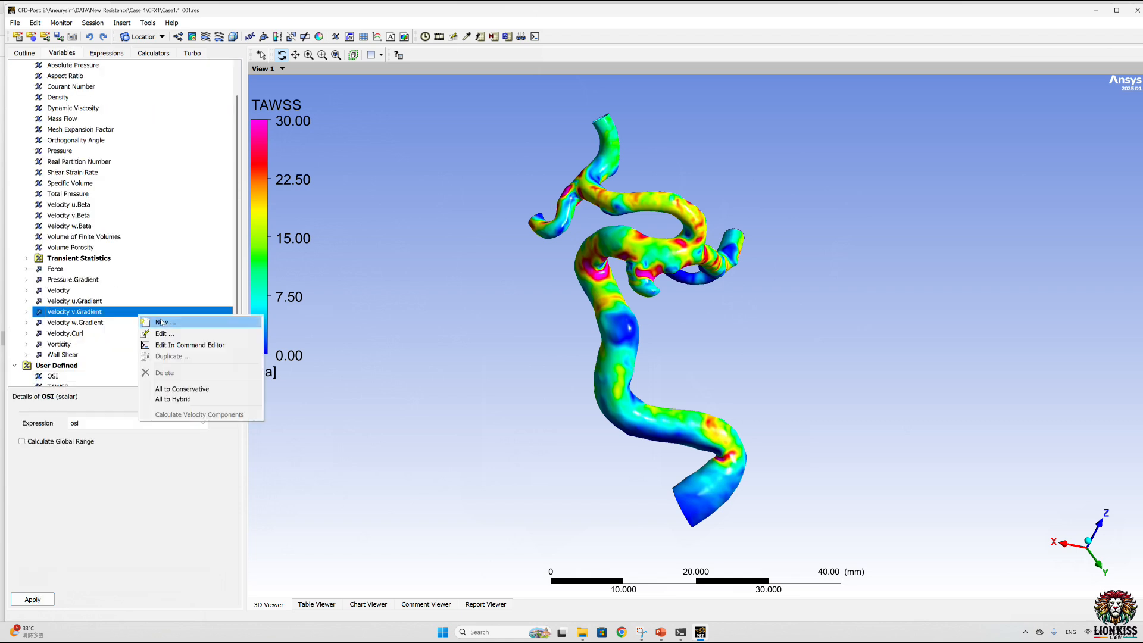
click(152, 318)
text(RRT)
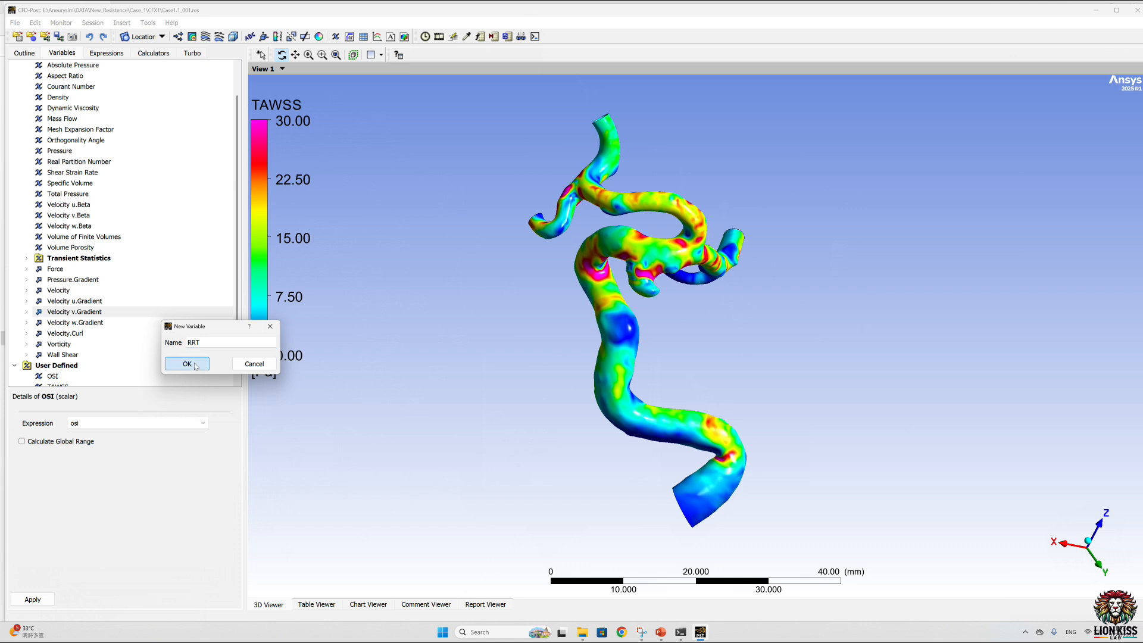
click(187, 364)
click(203, 469)
scroll(119, 536, down, 3)
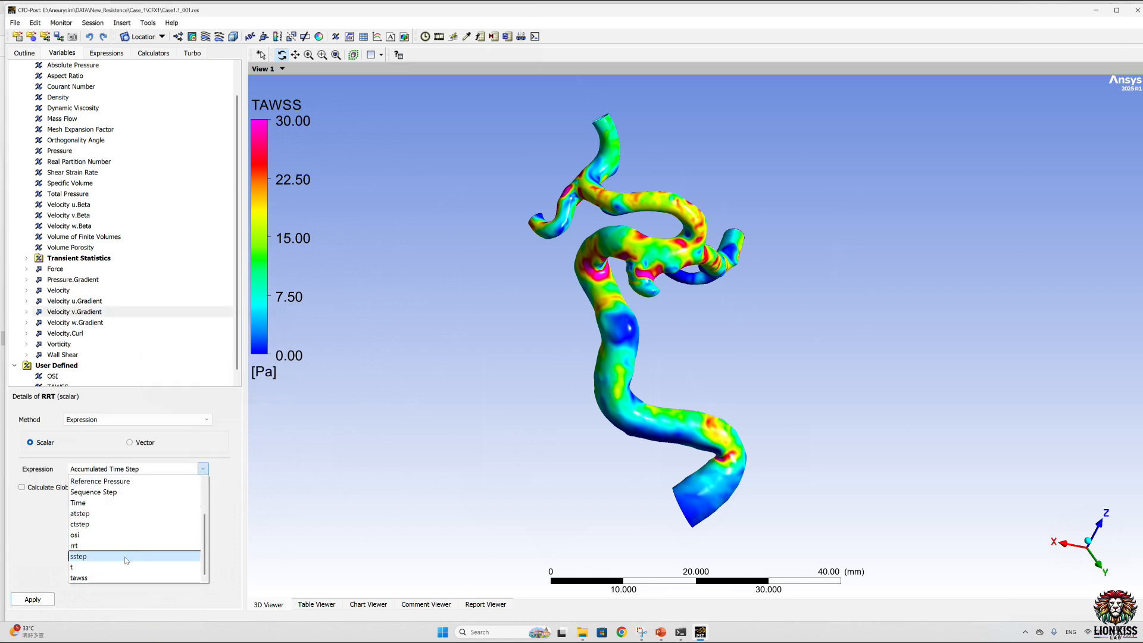
click(103, 547)
click(45, 601)
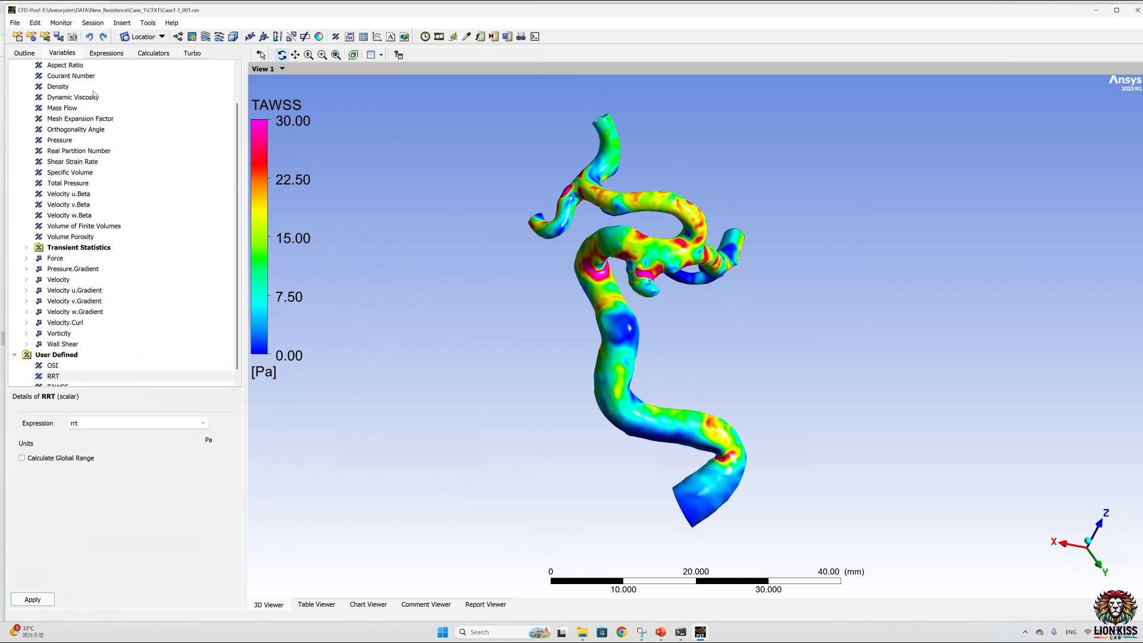
Step: Color the wall boundary by the user-defined variable OSI and apply it
click(25, 53)
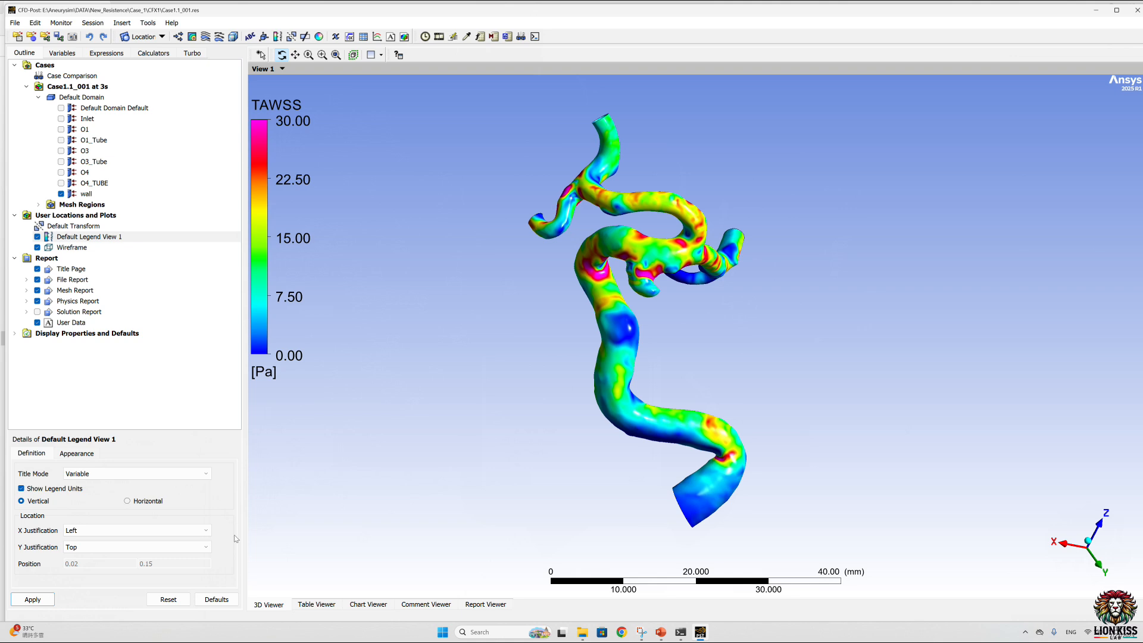
click(86, 193)
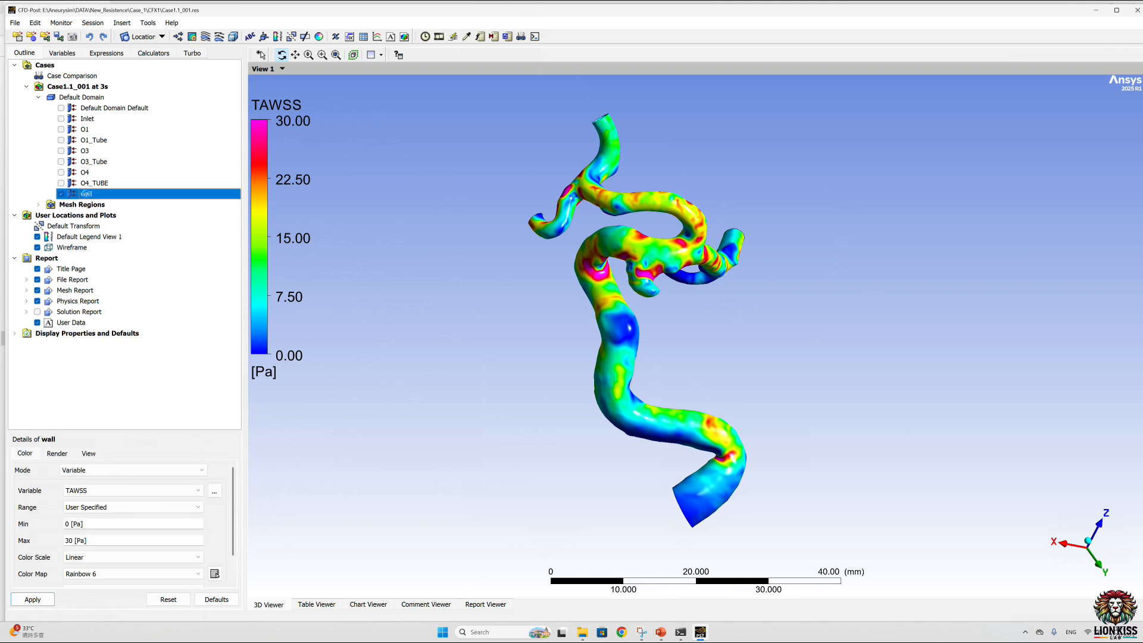
click(214, 491)
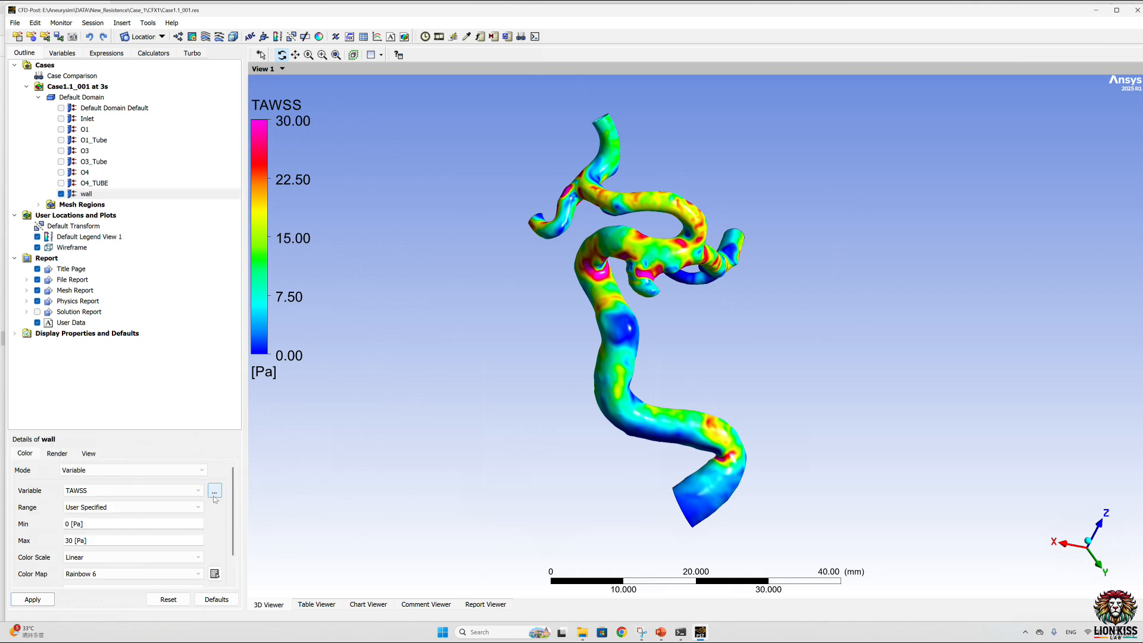
click(530, 431)
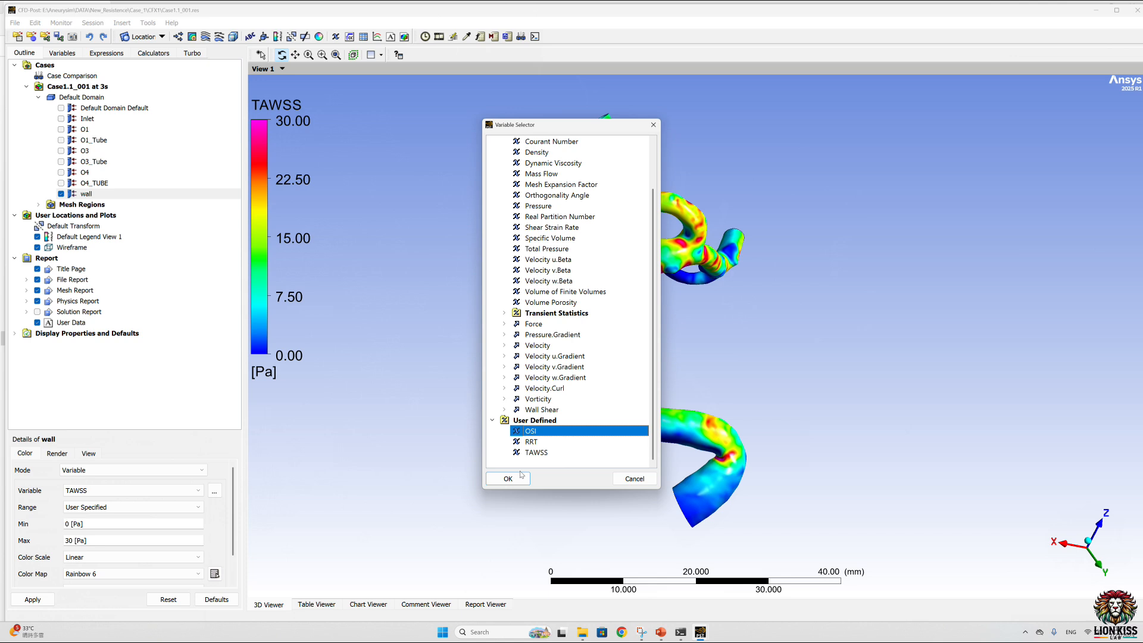
click(508, 479)
click(35, 600)
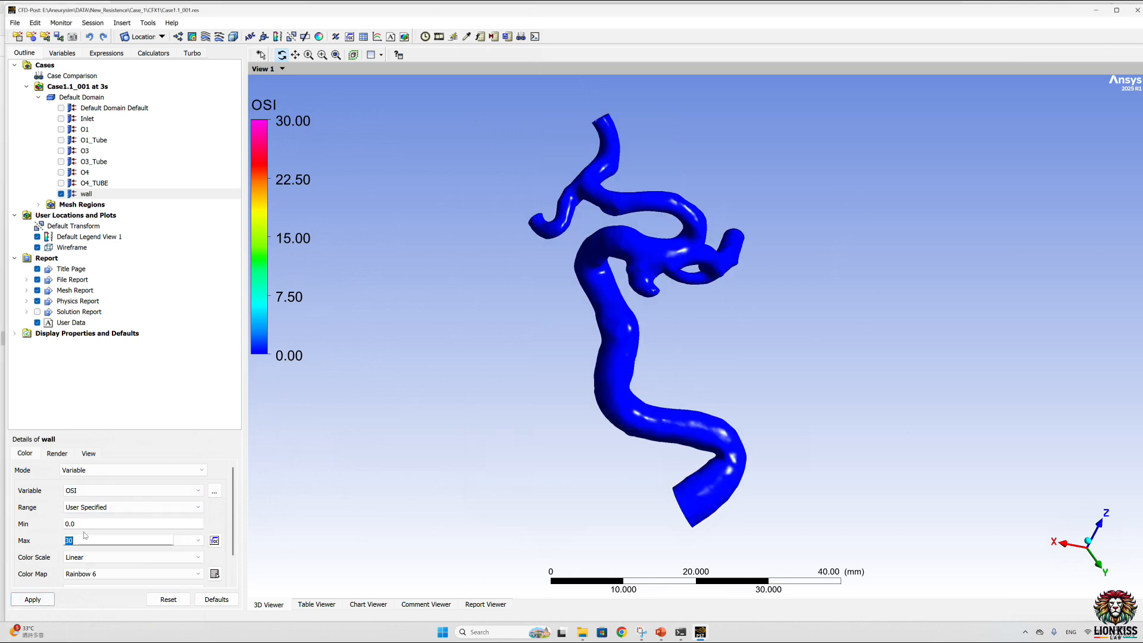
Step: Keep the wall's OSI color range User Specified, set its maximum to 0.5, and apply it
click(106, 508)
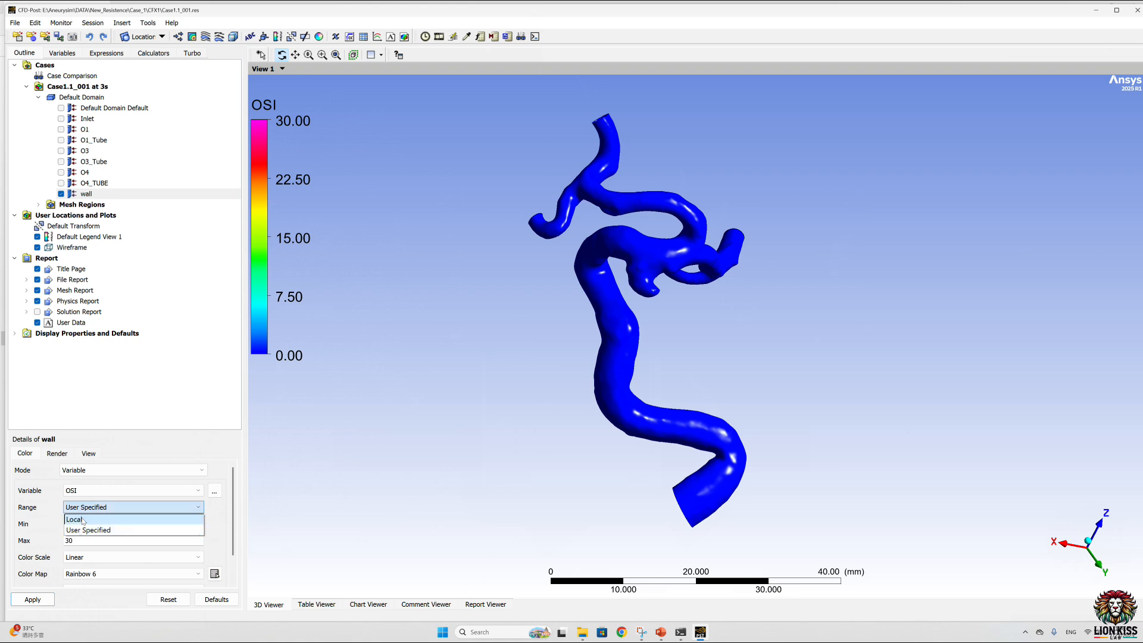
click(87, 531)
double_click(73, 540)
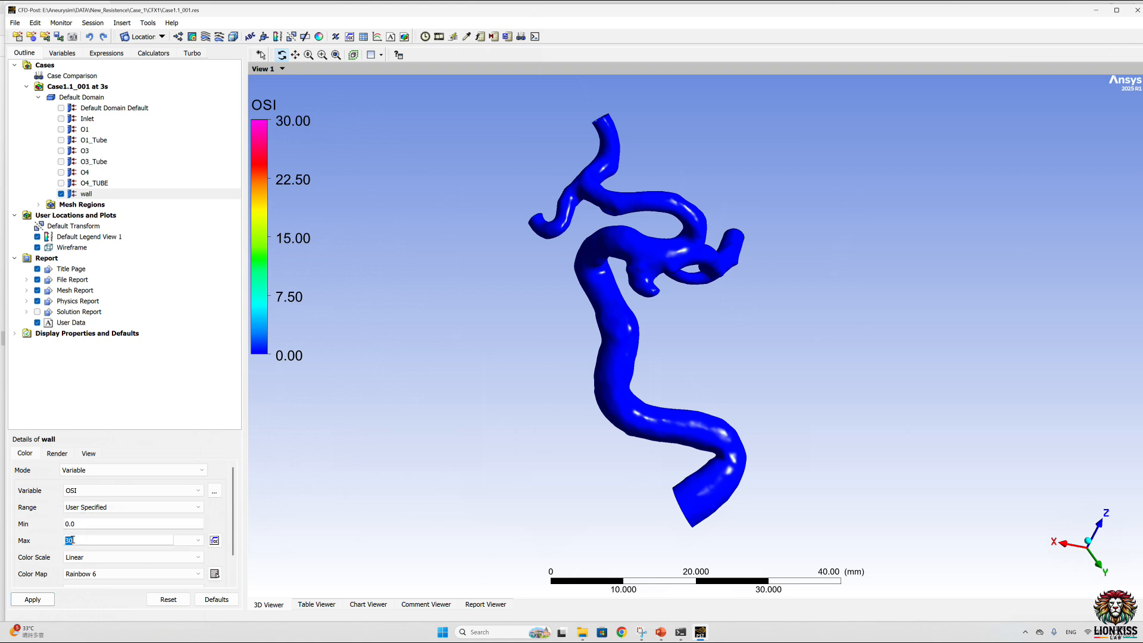
text(0.5)
key(Return)
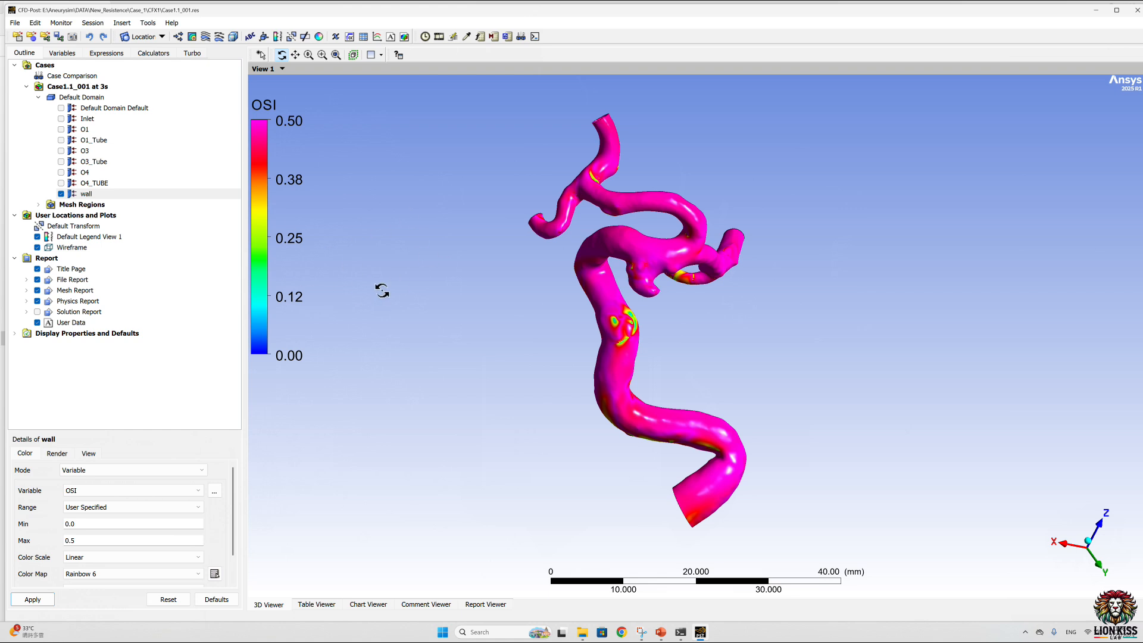
Step: Color the wall boundary by the user-defined variable RRT and apply it
click(213, 491)
click(574, 463)
click(508, 479)
click(37, 599)
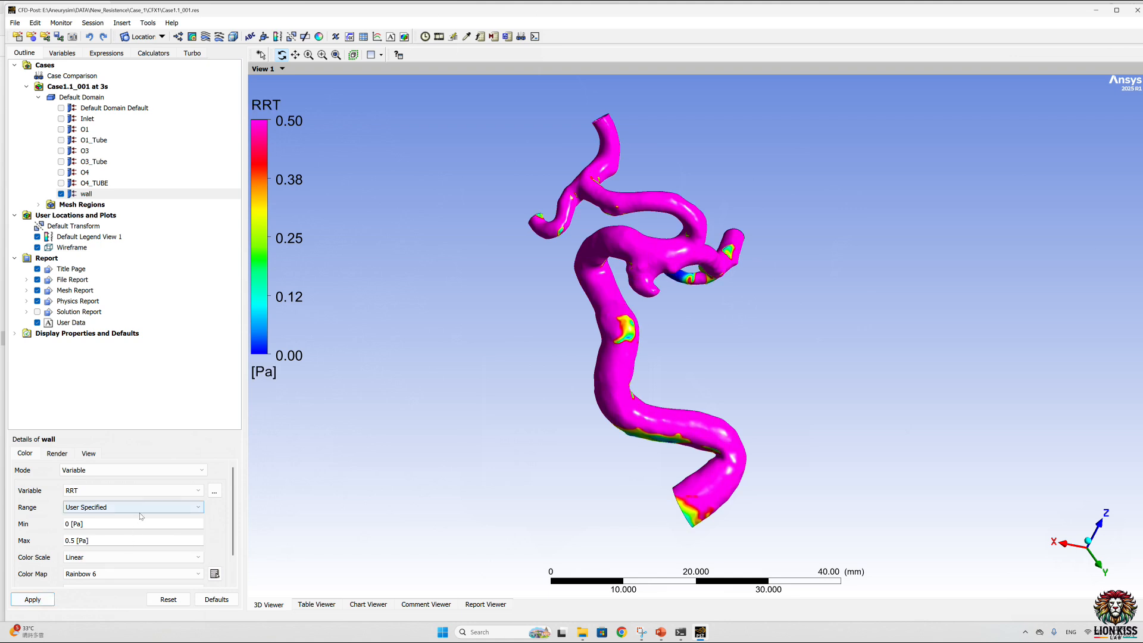
Step: Color the wall boundary by Pressure.Gradient with a Global range and apply it
click(213, 491)
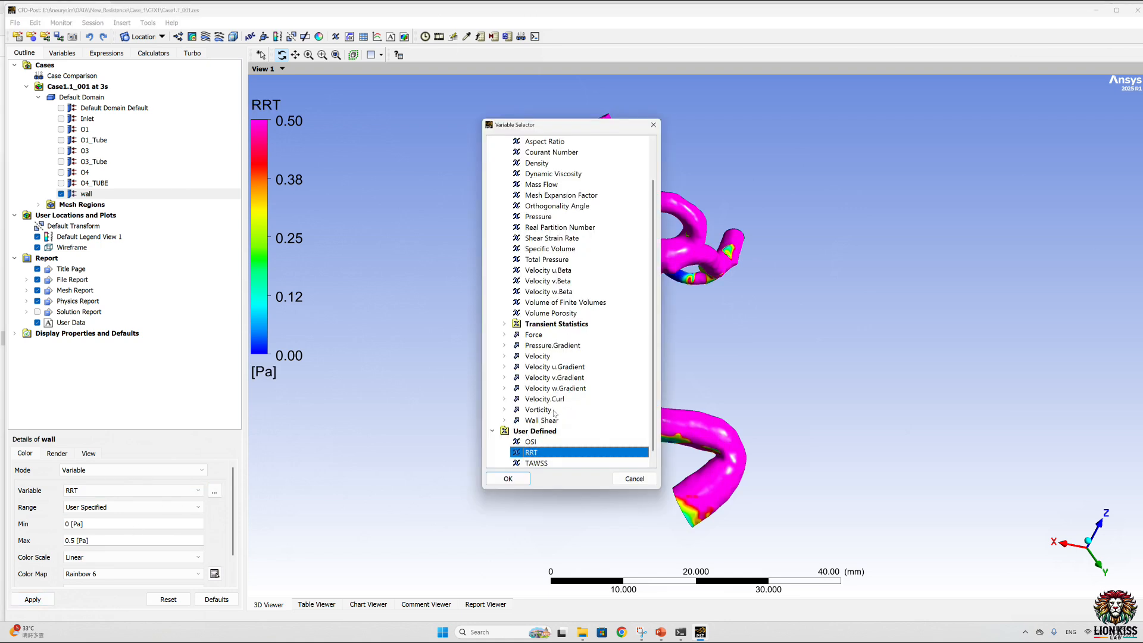
click(551, 345)
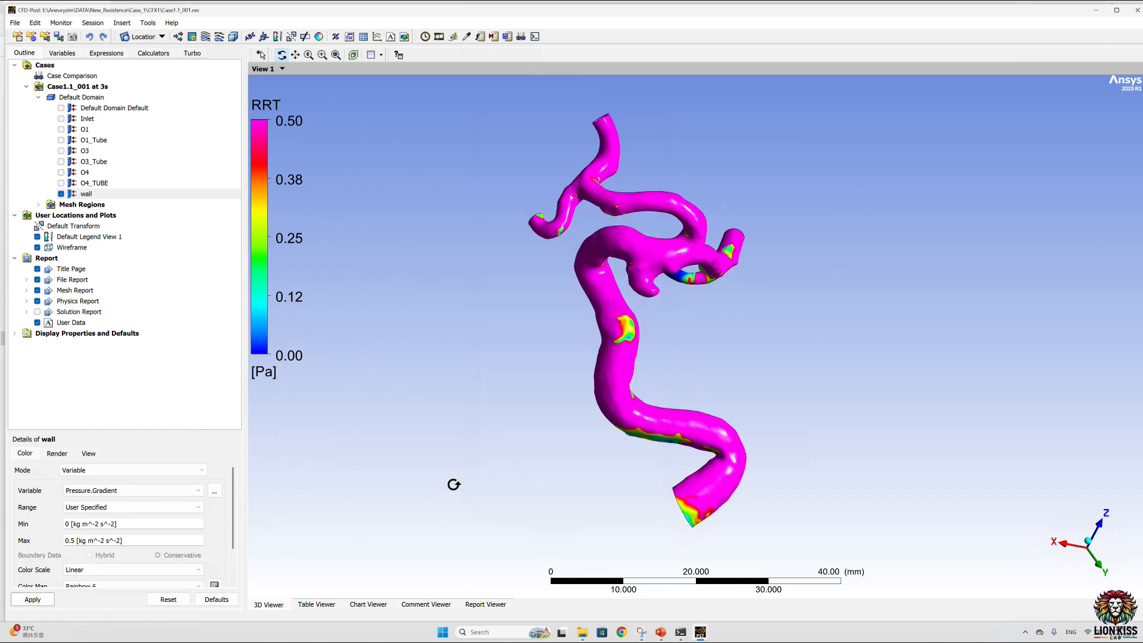
click(507, 478)
click(109, 508)
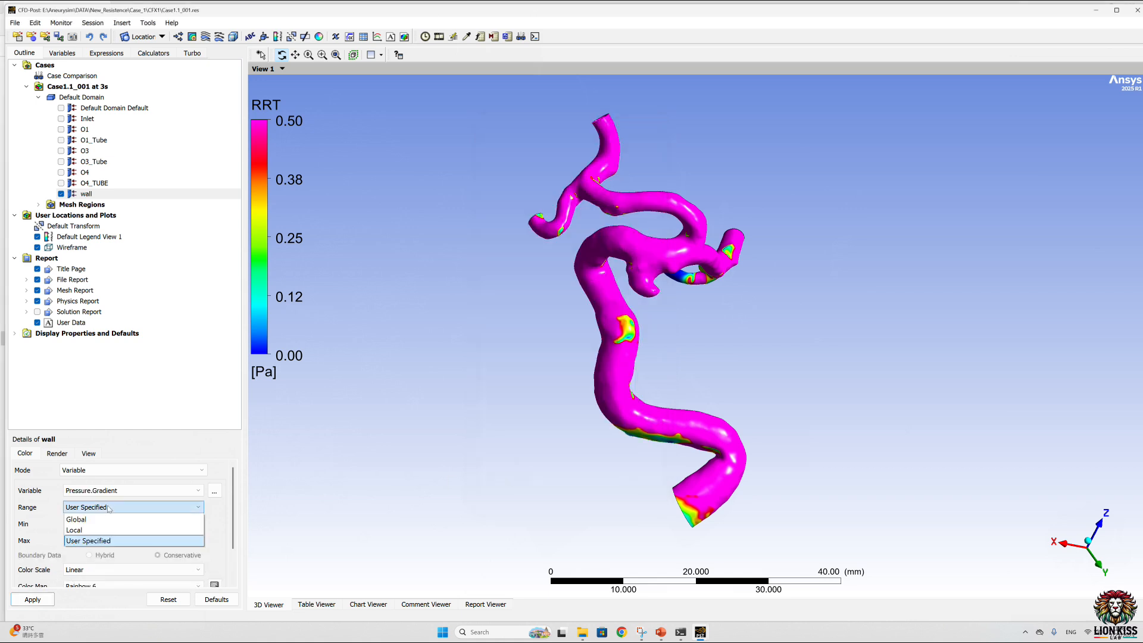
click(76, 519)
click(32, 600)
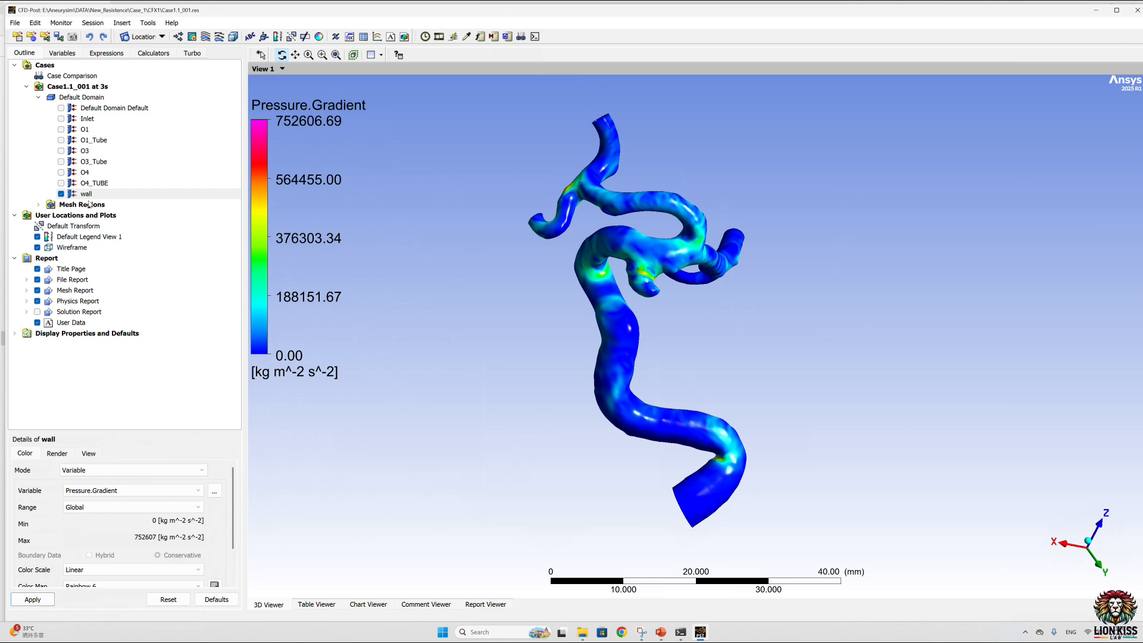
Step: Switch the wall boundary's color mode to Constant and choose the off-white color #f0eeef
click(132, 472)
click(119, 482)
click(225, 488)
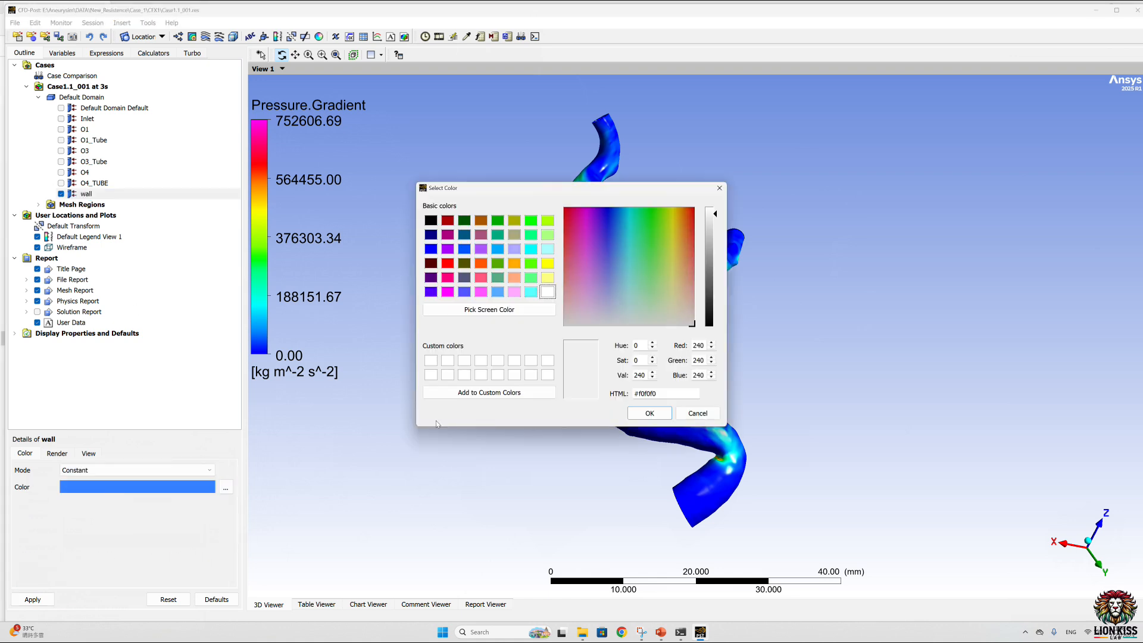
click(650, 413)
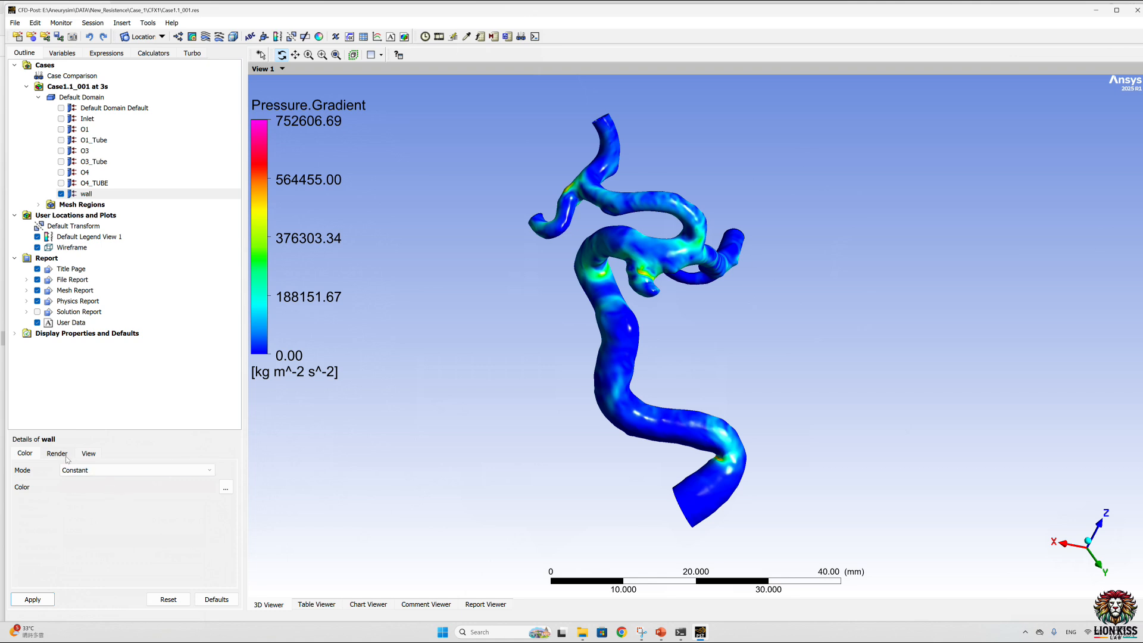
Step: Set the wall's face transparency to 0.6 and apply the new wall appearance
click(57, 454)
double_click(67, 481)
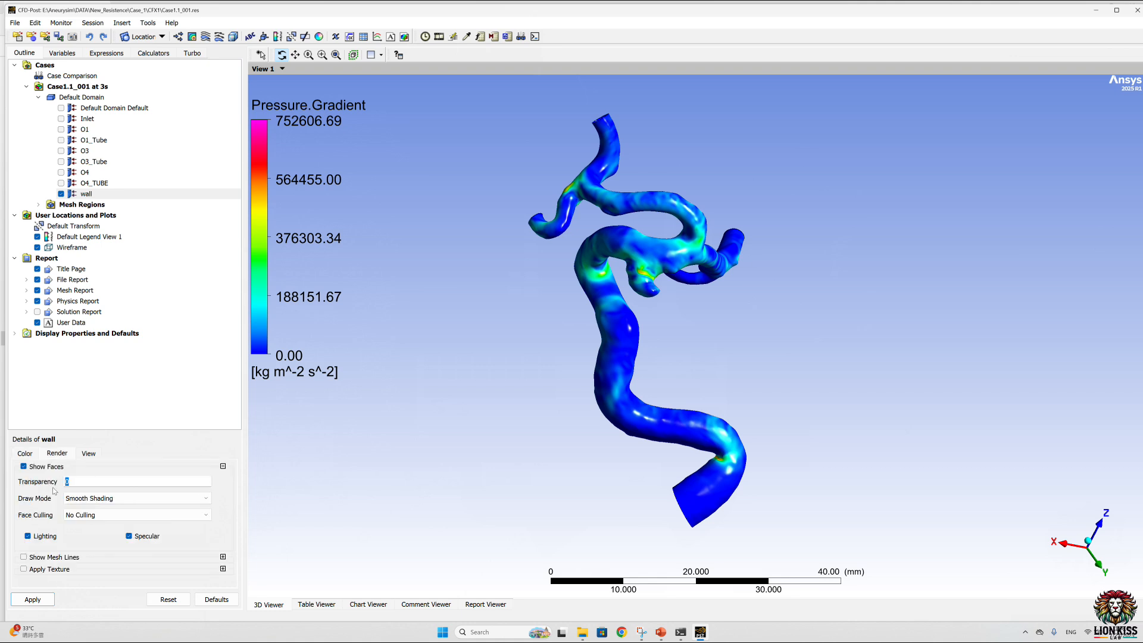
text(0.6)
click(35, 601)
drag(470, 314, 447, 314)
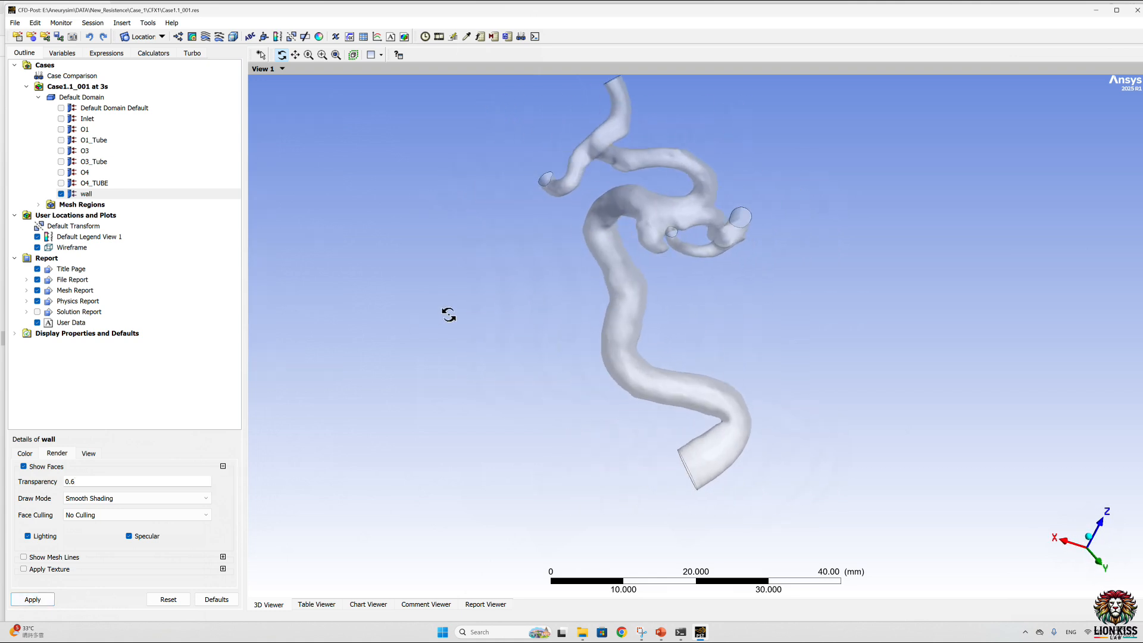
Step: Create a 3D streamline through all domains that starts from the Inlet boundary
click(206, 37)
click(231, 80)
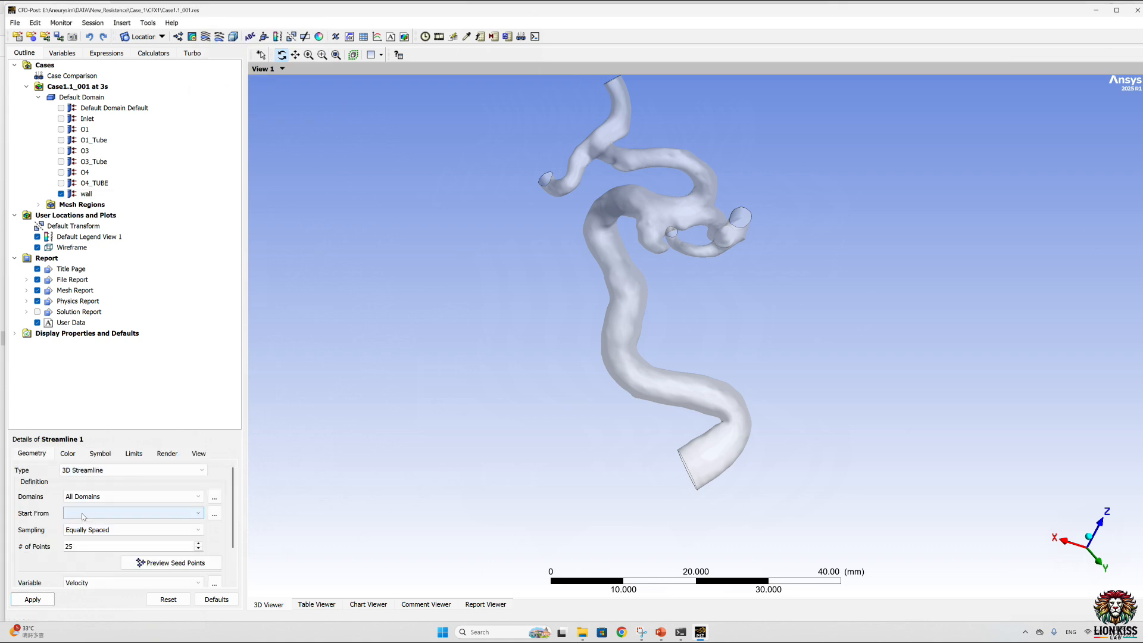
click(214, 514)
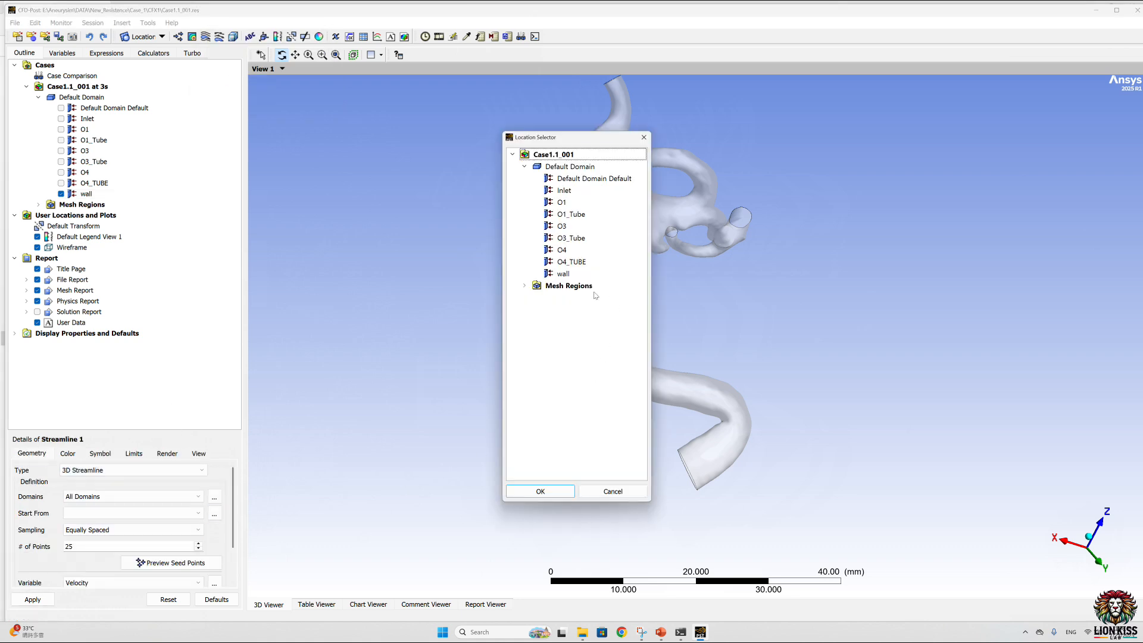
click(572, 191)
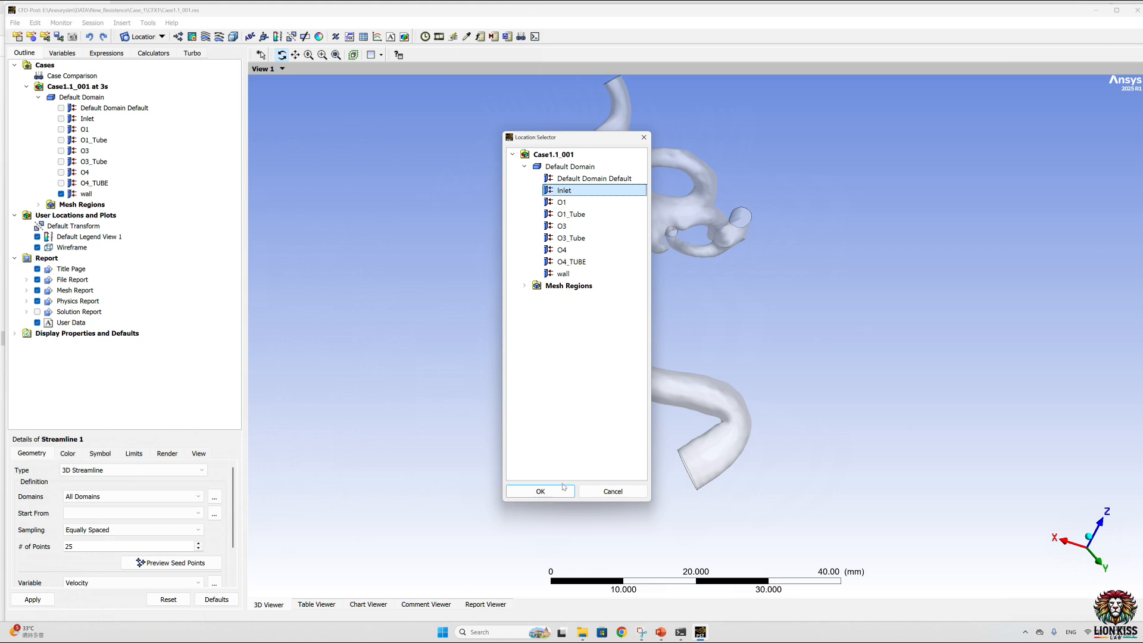
click(540, 490)
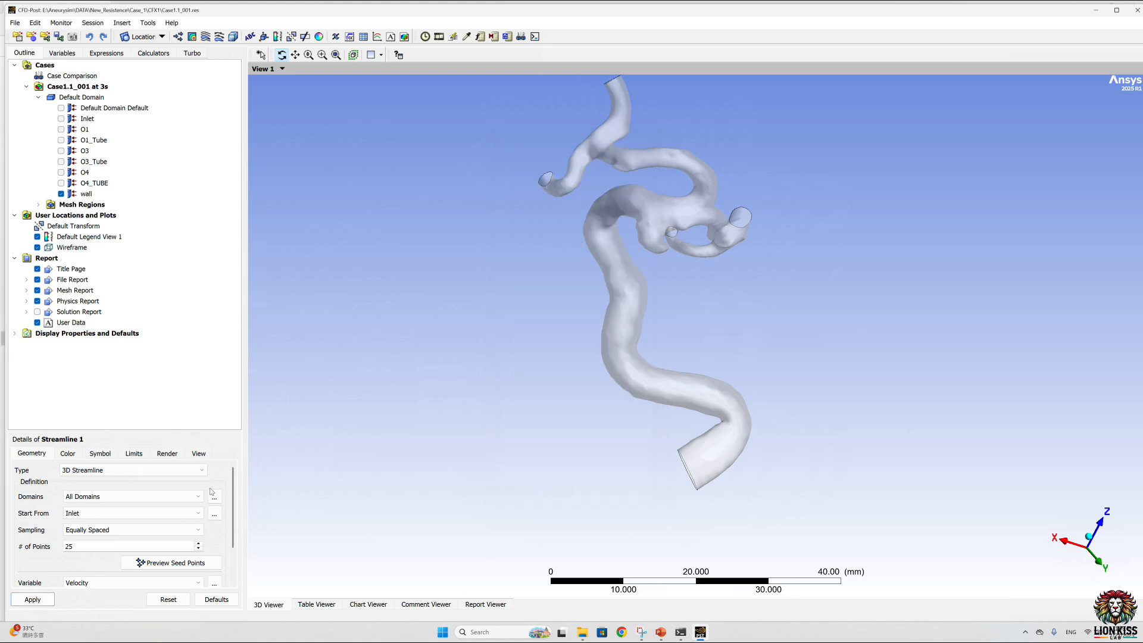
Step: Set the streamline's number of seed points to 150 and its direction to Forward and Backward
double_click(79, 547)
text(150)
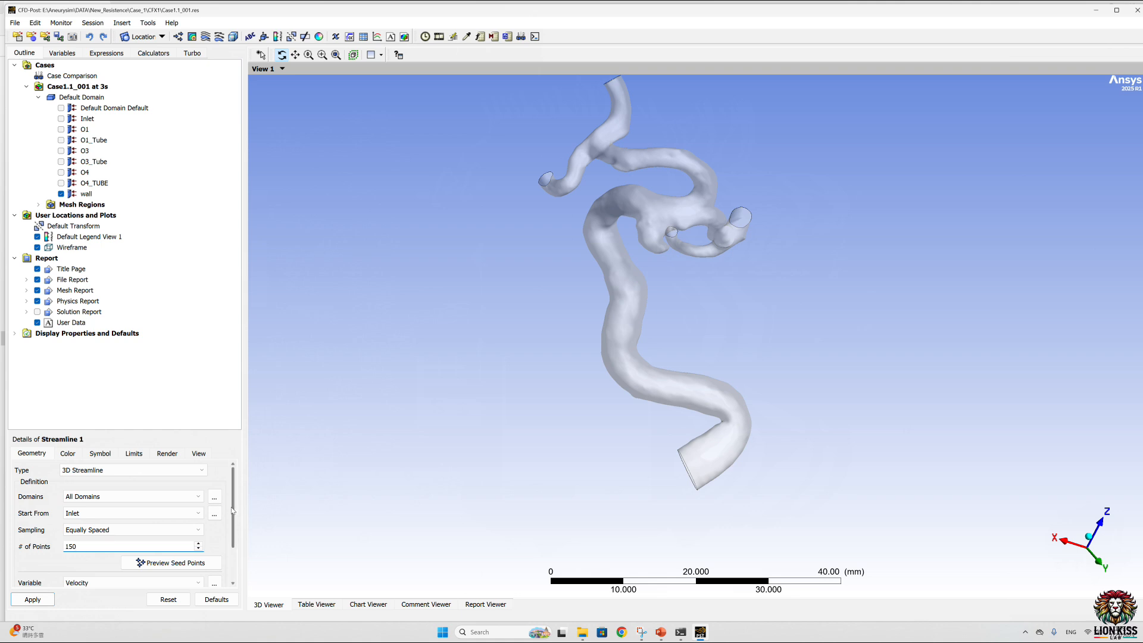
drag(232, 512, 233, 543)
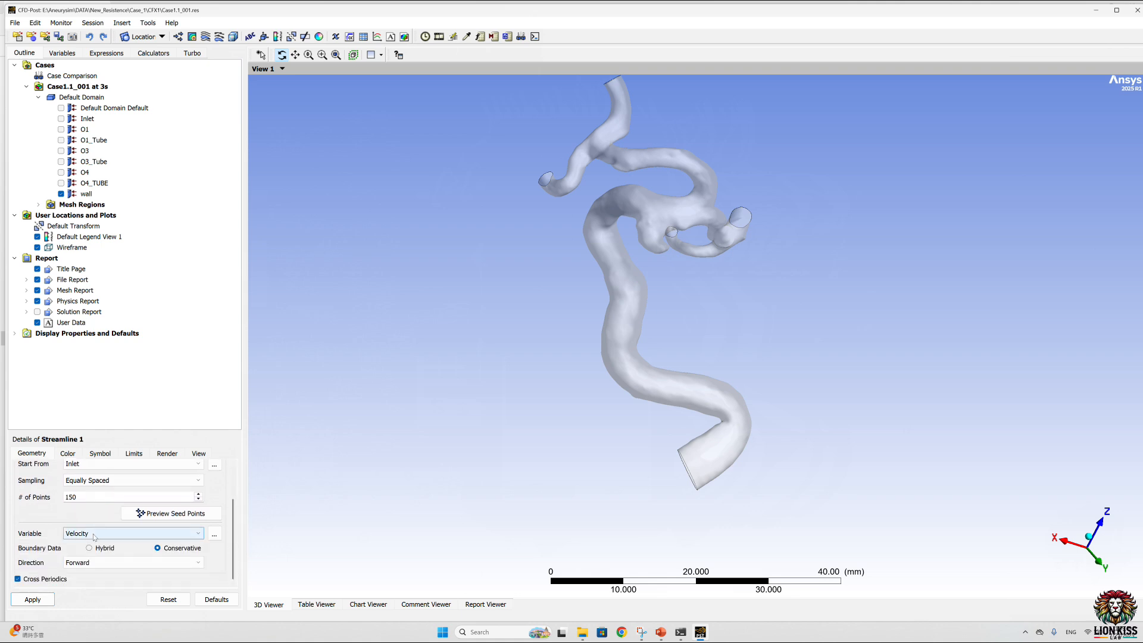
click(98, 562)
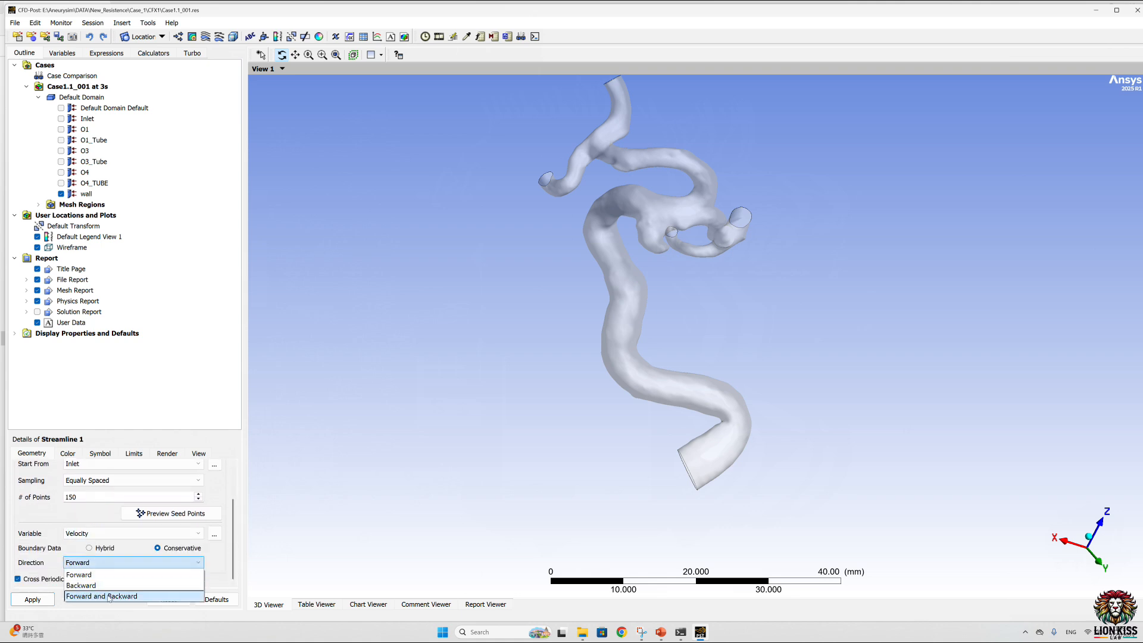
click(109, 596)
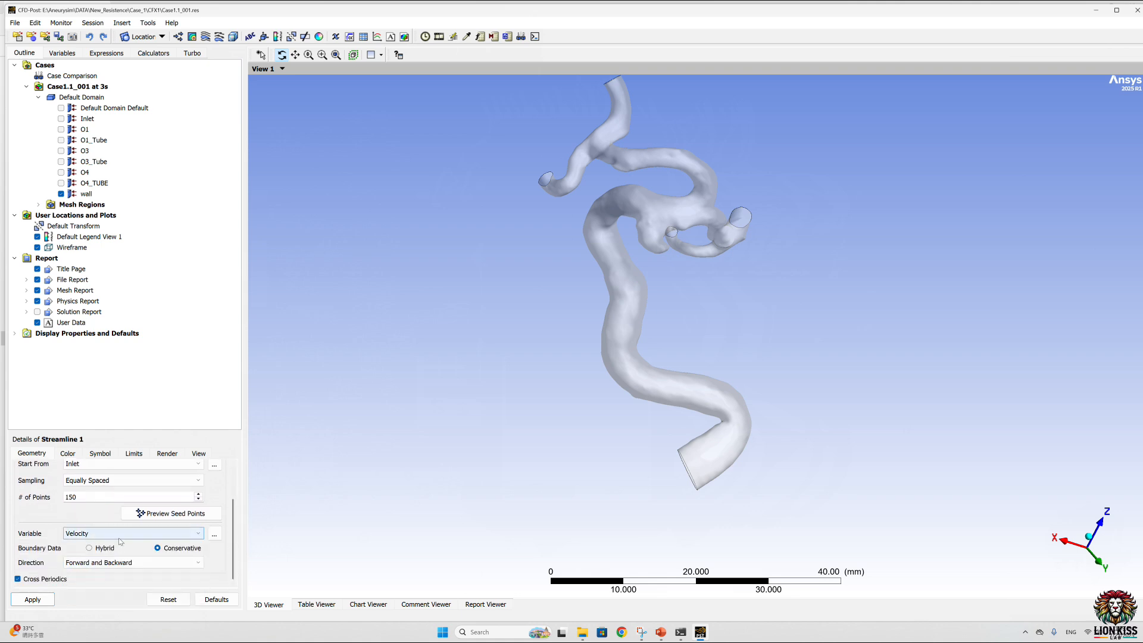
Step: Change the streamline's color map to Rainbow 6 and apply the streamline
click(68, 454)
scroll(177, 521, down, 2)
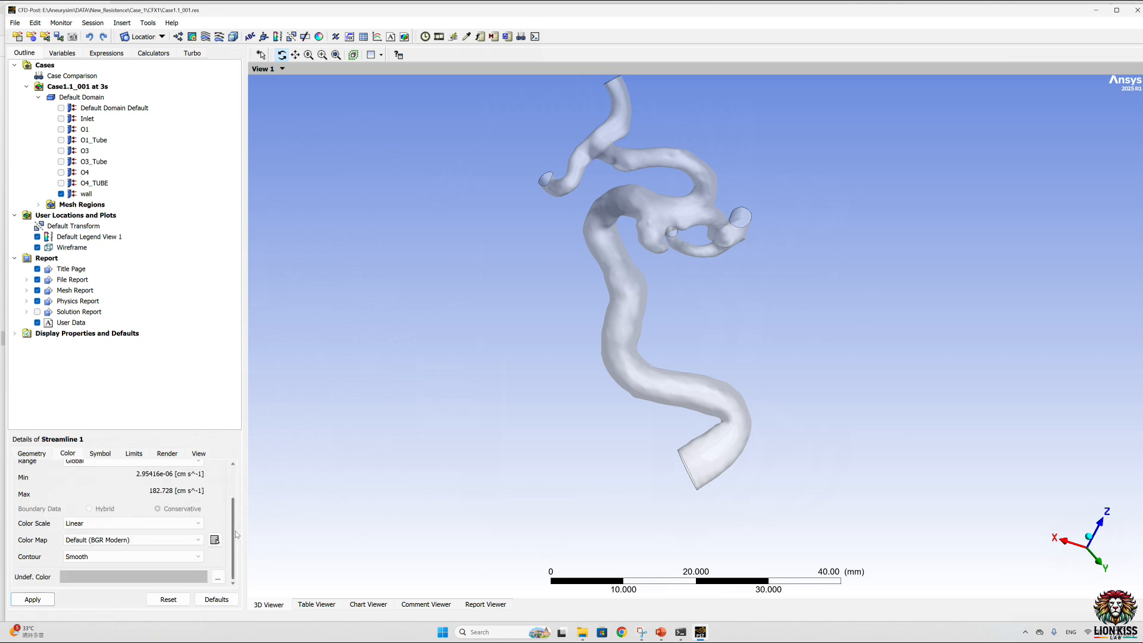
click(178, 540)
scroll(119, 590, down, 3)
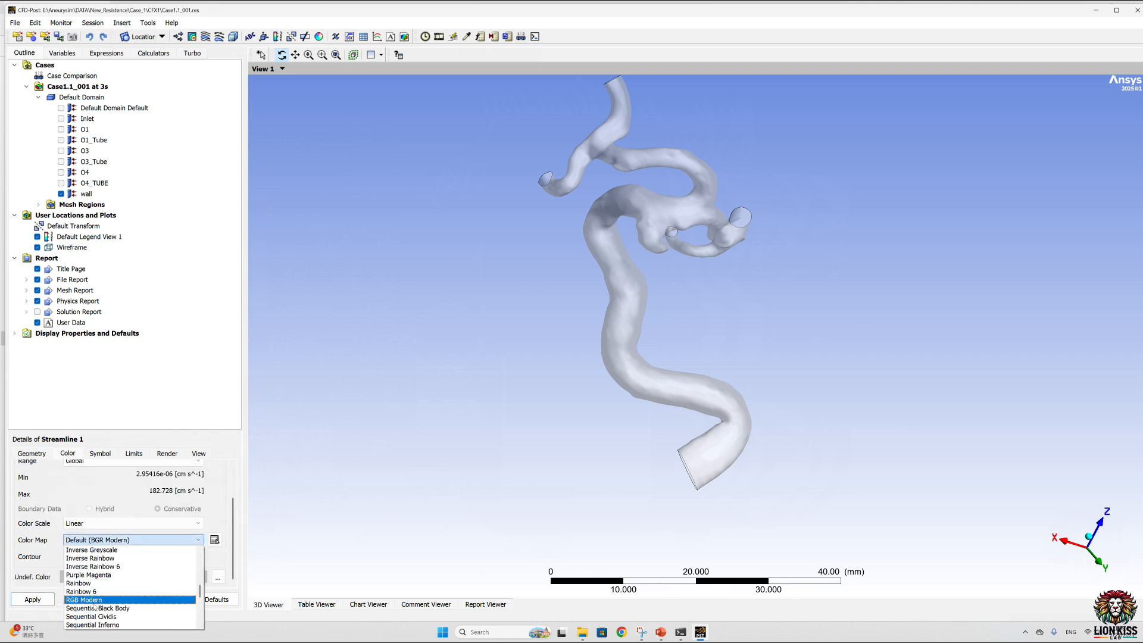
click(94, 593)
click(33, 599)
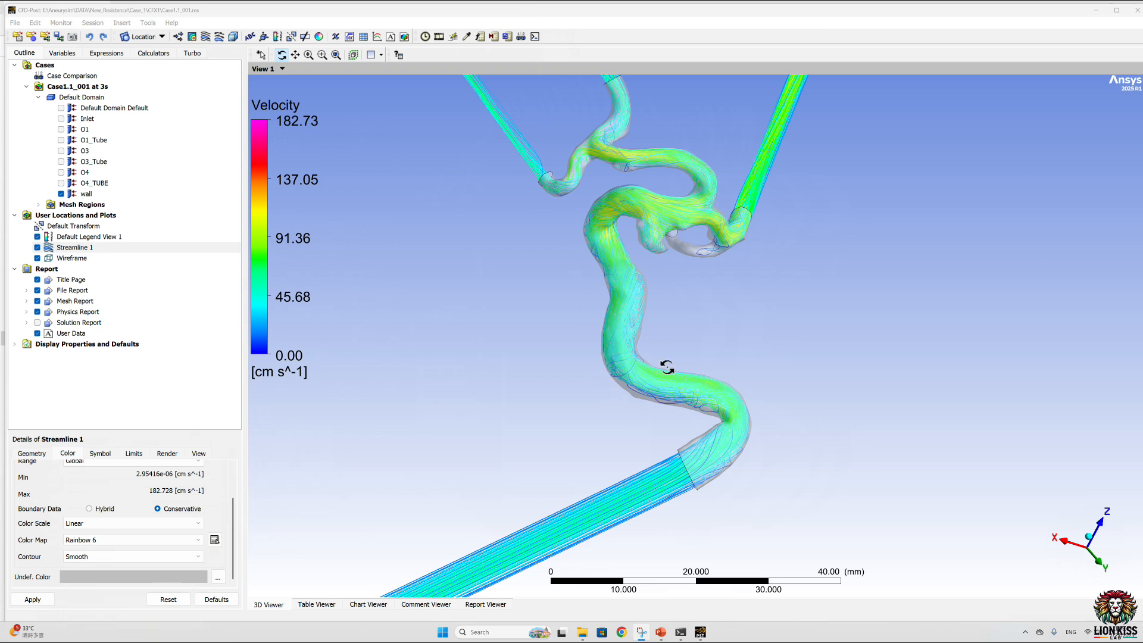
Step: Examine the velocity streamlines along the vessel, its branches and the inlet and outlet tubes from several angles and distances
drag(658, 439, 659, 475)
scroll(658, 474, down, 2)
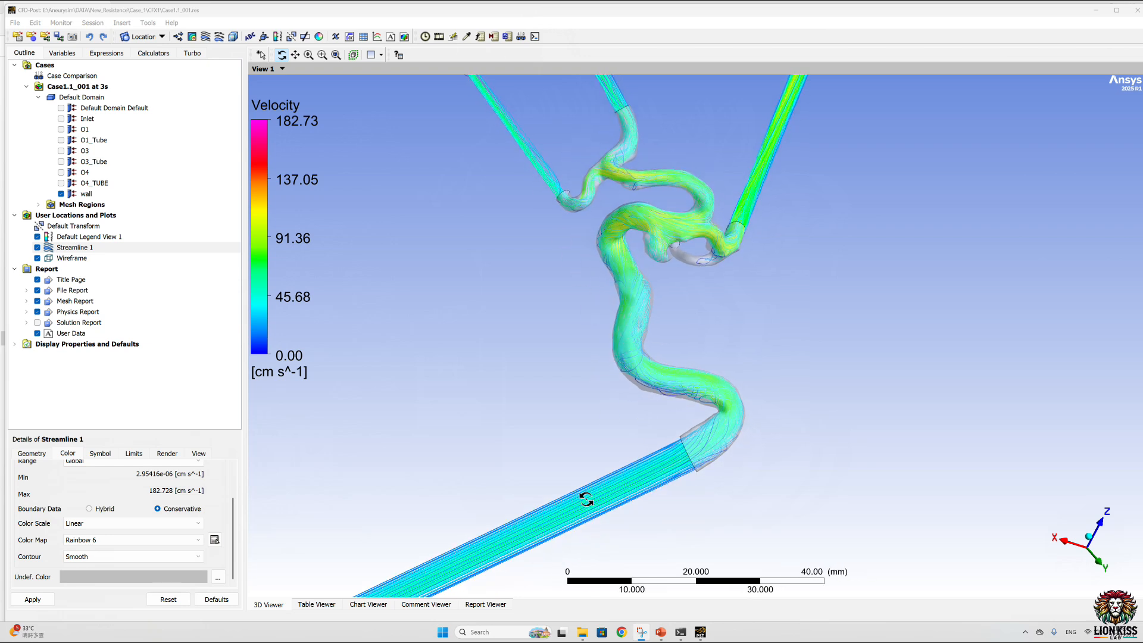
scroll(661, 462, down, 3)
scroll(665, 457, up, 2)
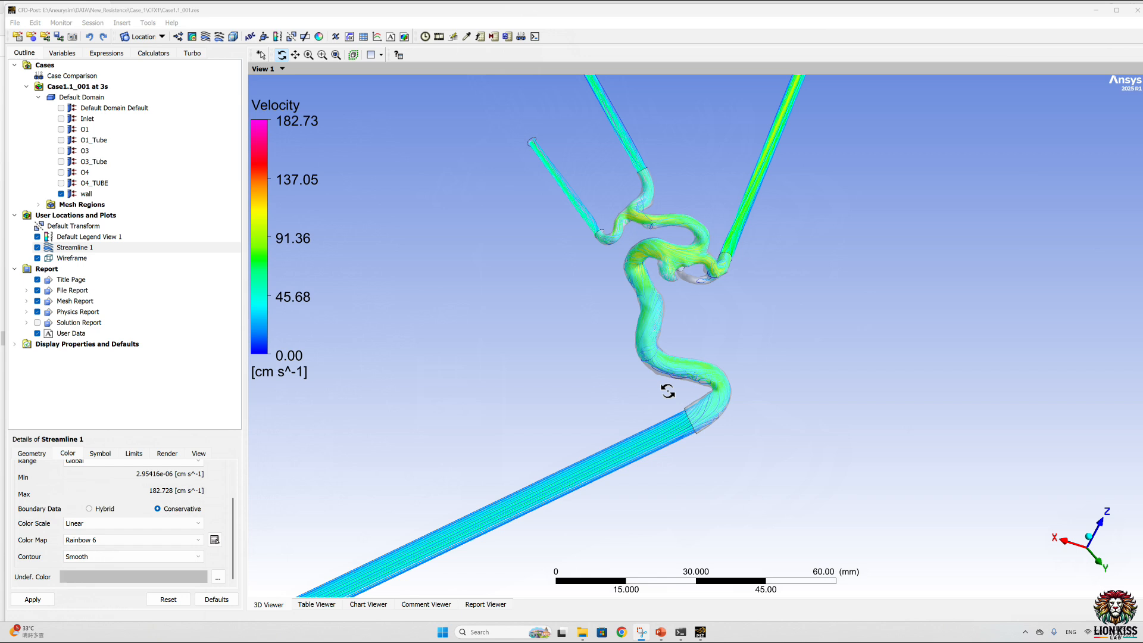
scroll(643, 196, up, 4)
drag(640, 191, 619, 231)
scroll(535, 437, down, 1)
scroll(553, 428, up, 3)
drag(510, 464, 520, 438)
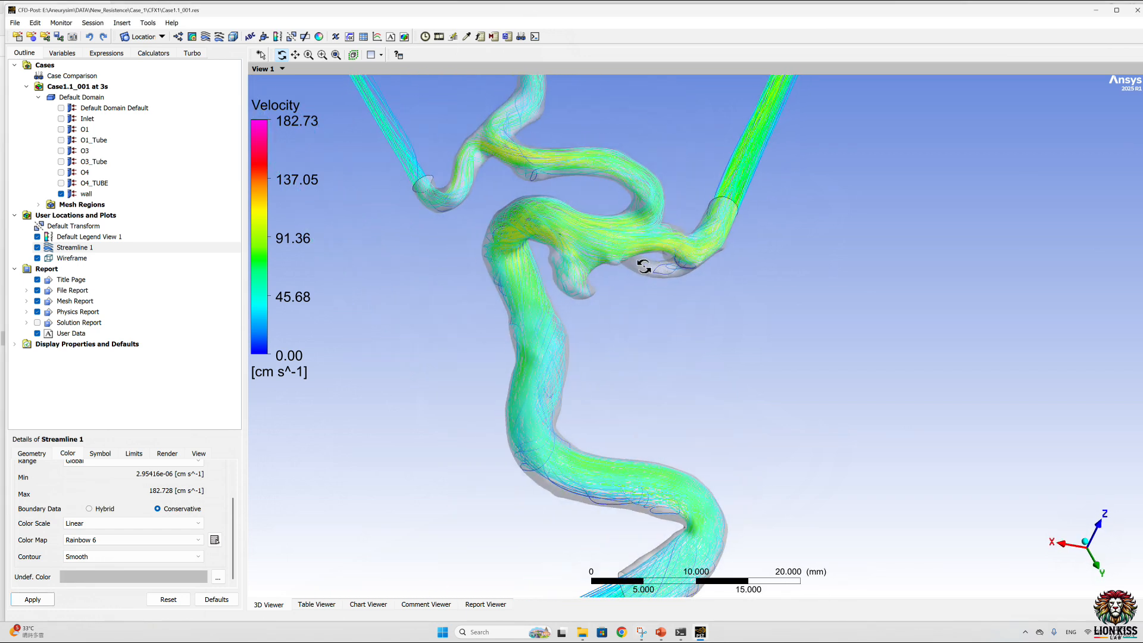
drag(645, 268, 492, 332)
scroll(505, 331, down, 2)
scroll(505, 331, up, 2)
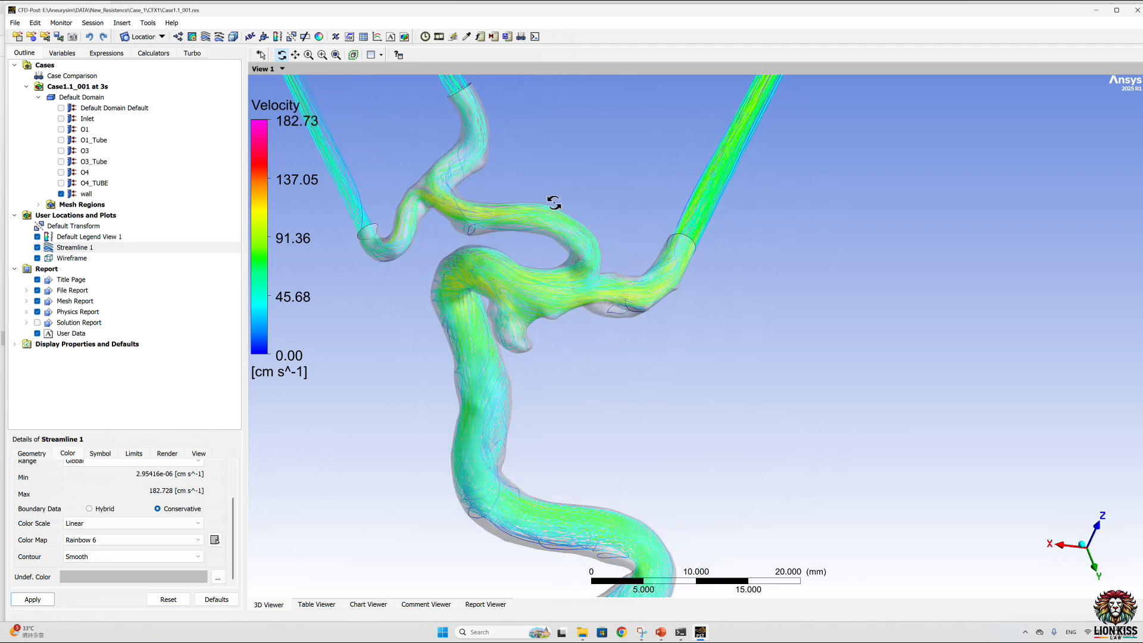
Step: Set the streamline's number of seed points to 250 and apply it
click(41, 454)
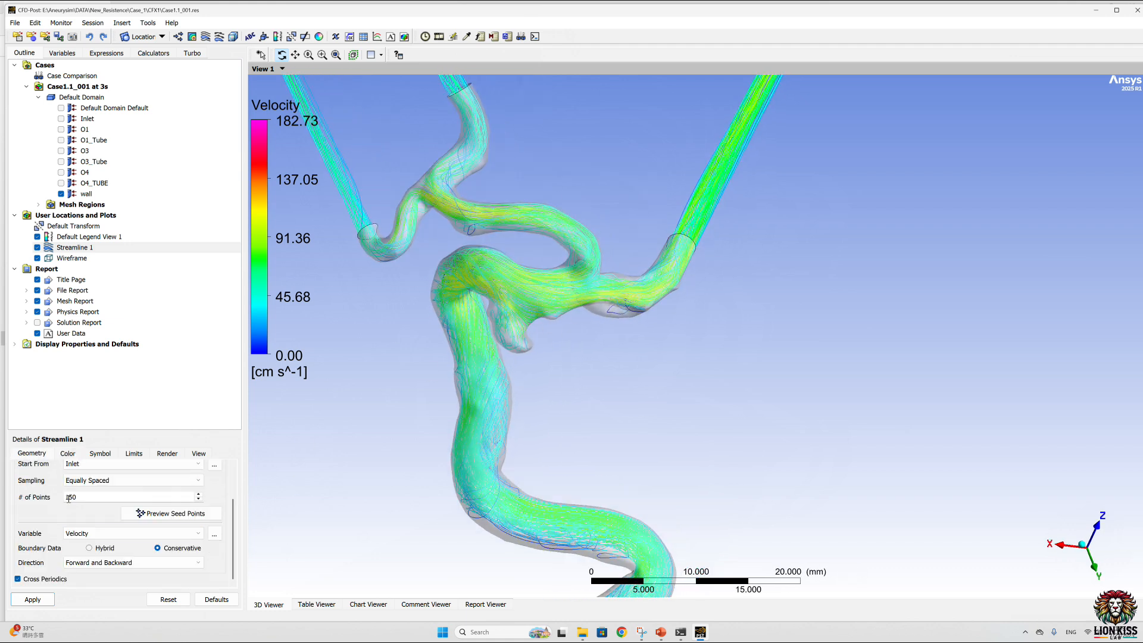
click(85, 497)
click(32, 599)
drag(517, 332, 613, 304)
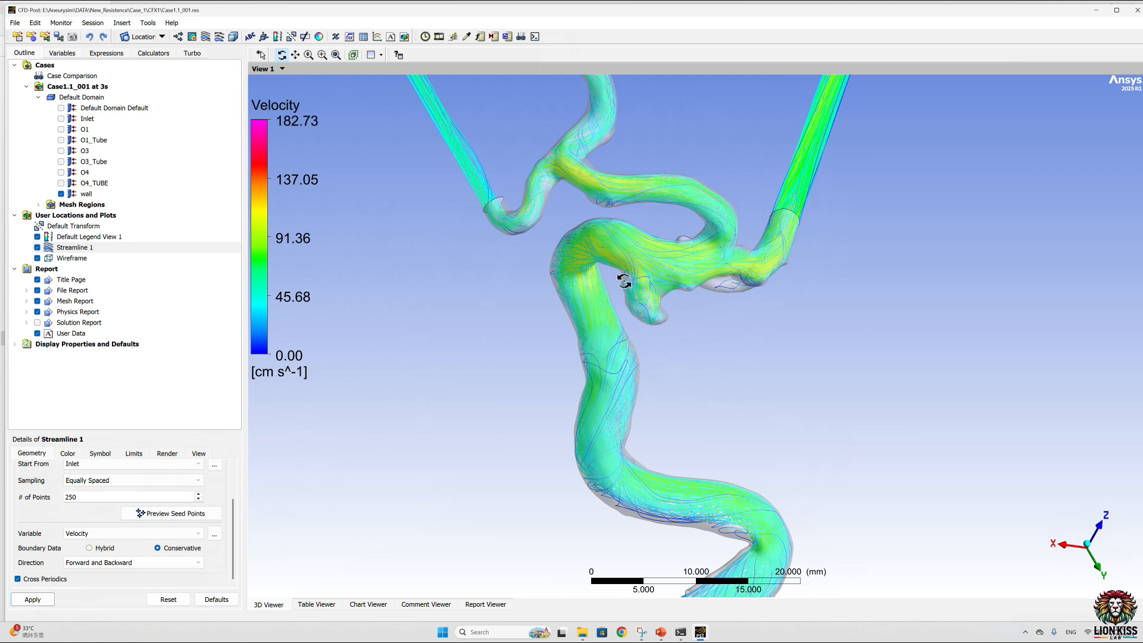
Step: Load the partial results of timestep 19840 at 1.984 s
click(426, 36)
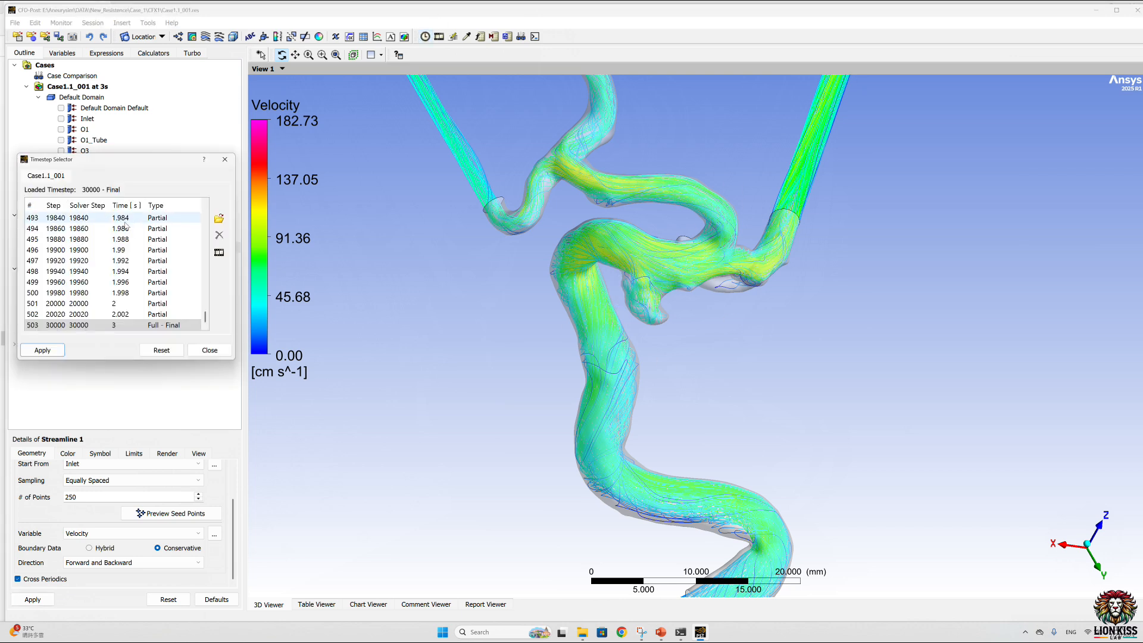
click(126, 219)
click(51, 352)
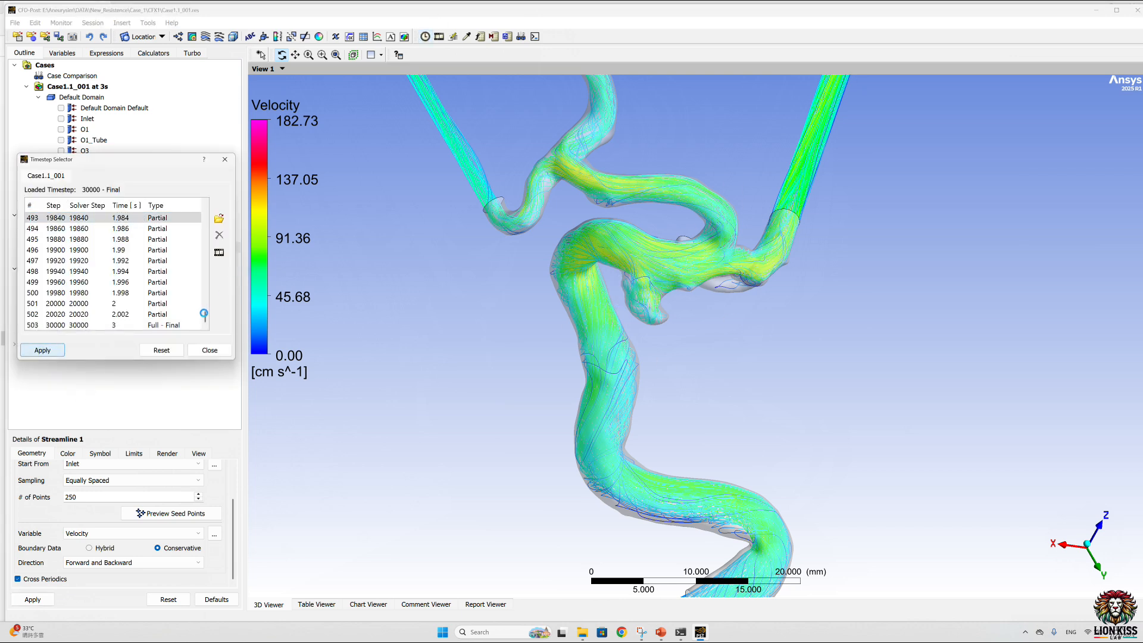
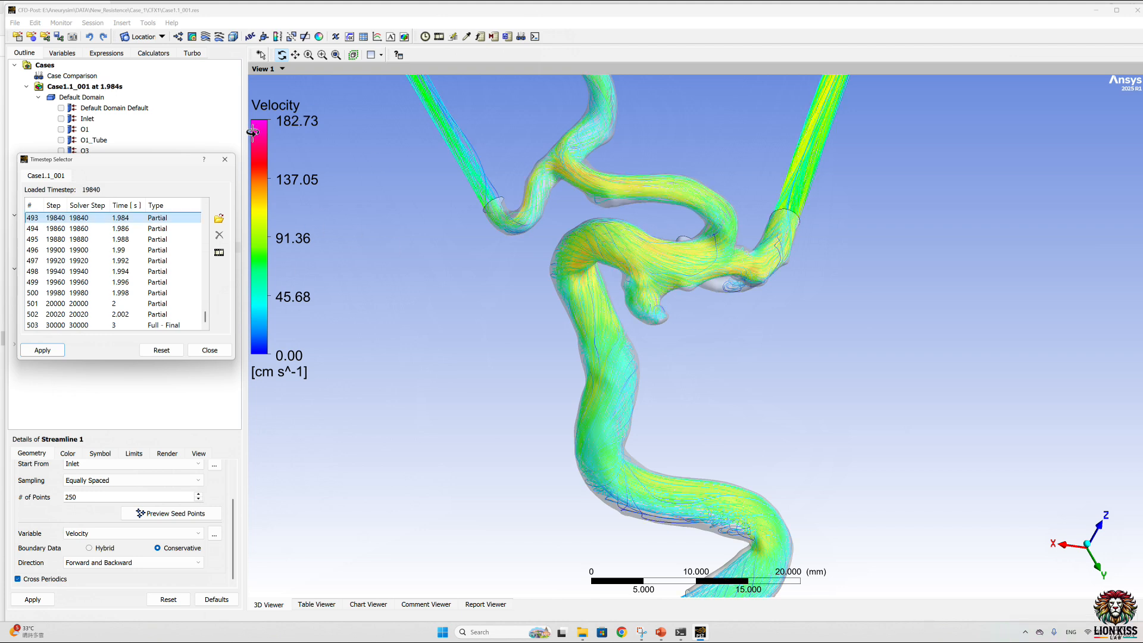
Step: Set up a timestep animation controlled by timestep, with its range specified from timestep 20000 to 30000
click(224, 159)
click(439, 36)
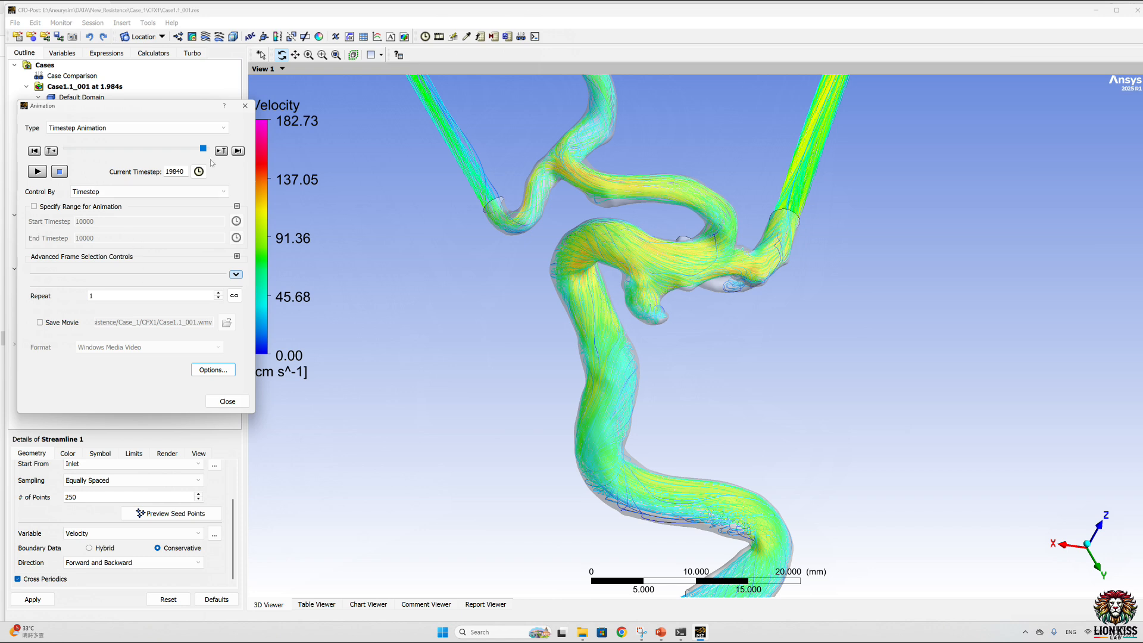
click(119, 192)
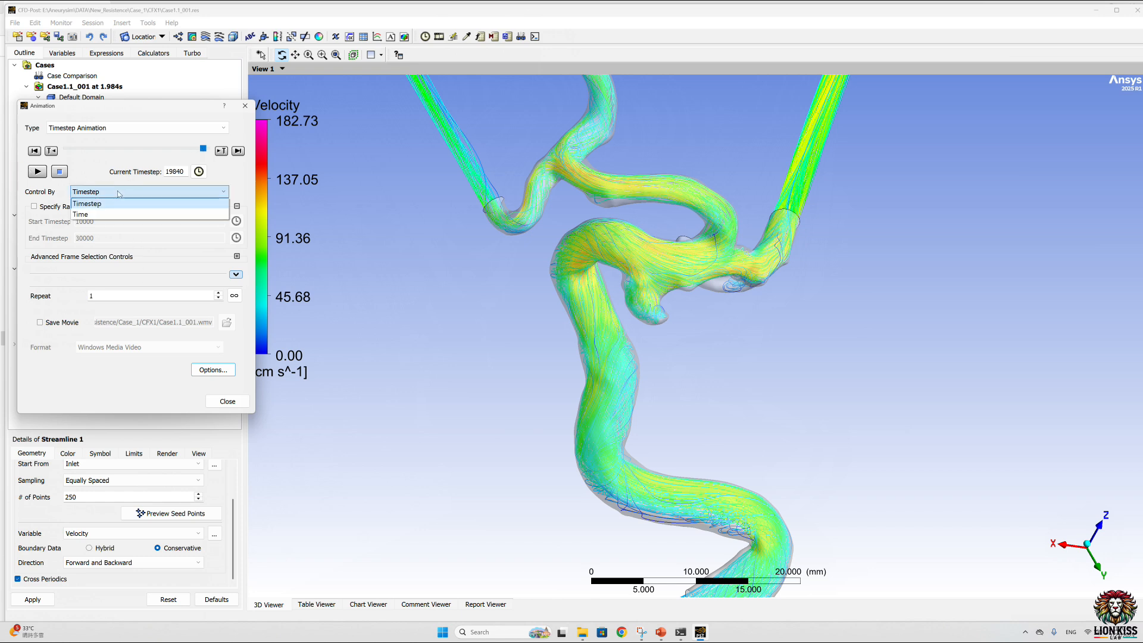
click(23, 206)
click(34, 206)
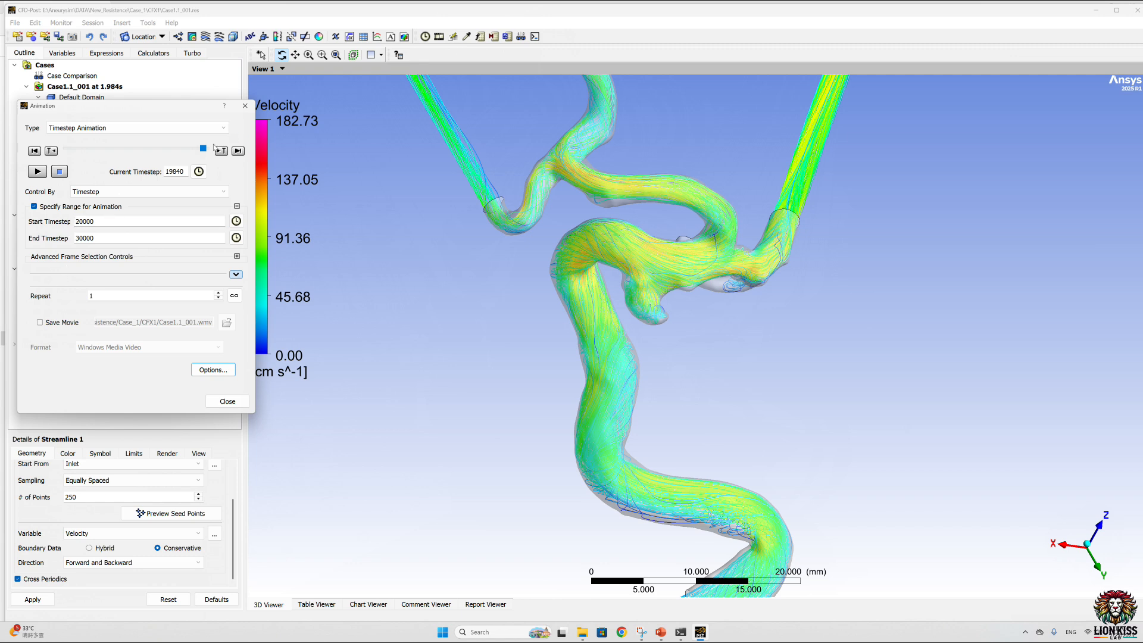
Step: Enable saving the animation as the Windows Media Video Case1.1_001.wmv in the CFX1 folder and start playing it
click(39, 322)
click(227, 322)
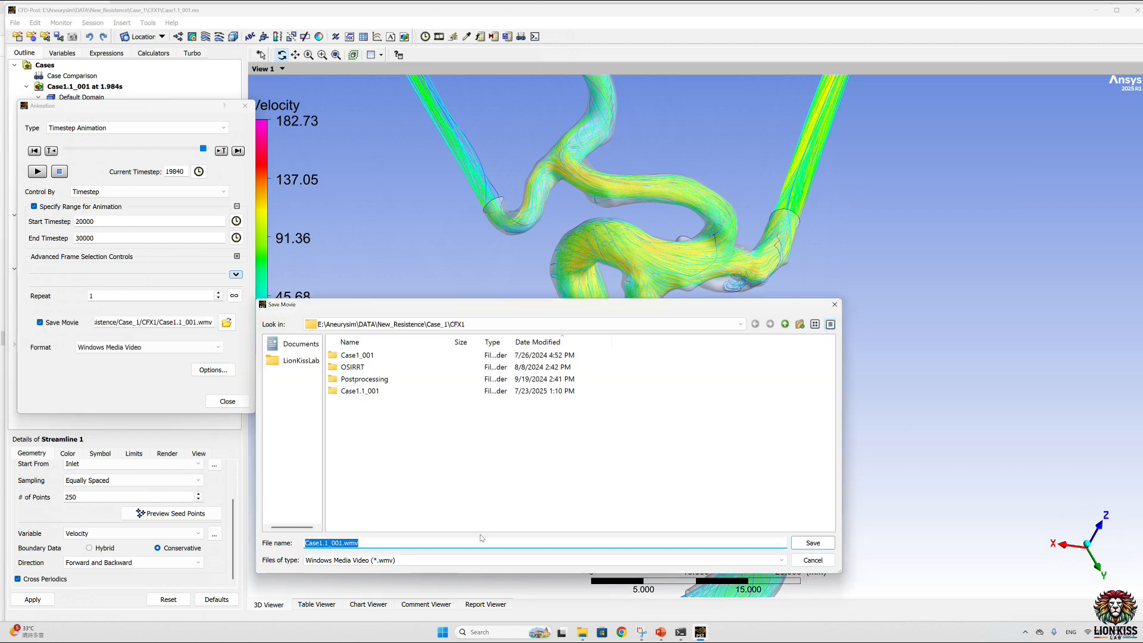
click(812, 543)
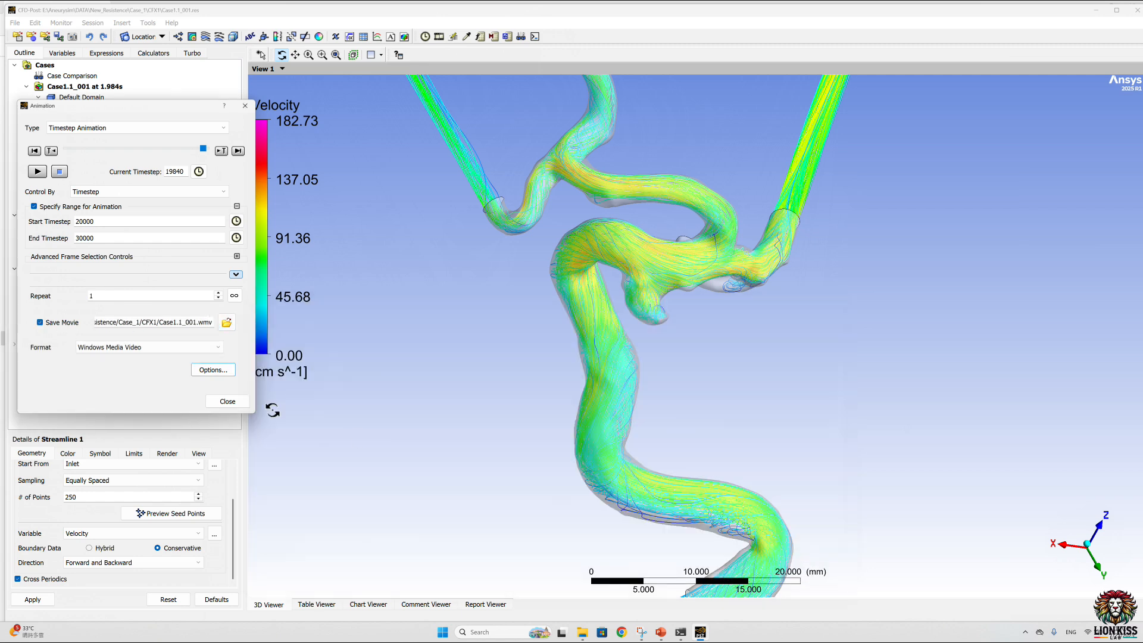
click(36, 172)
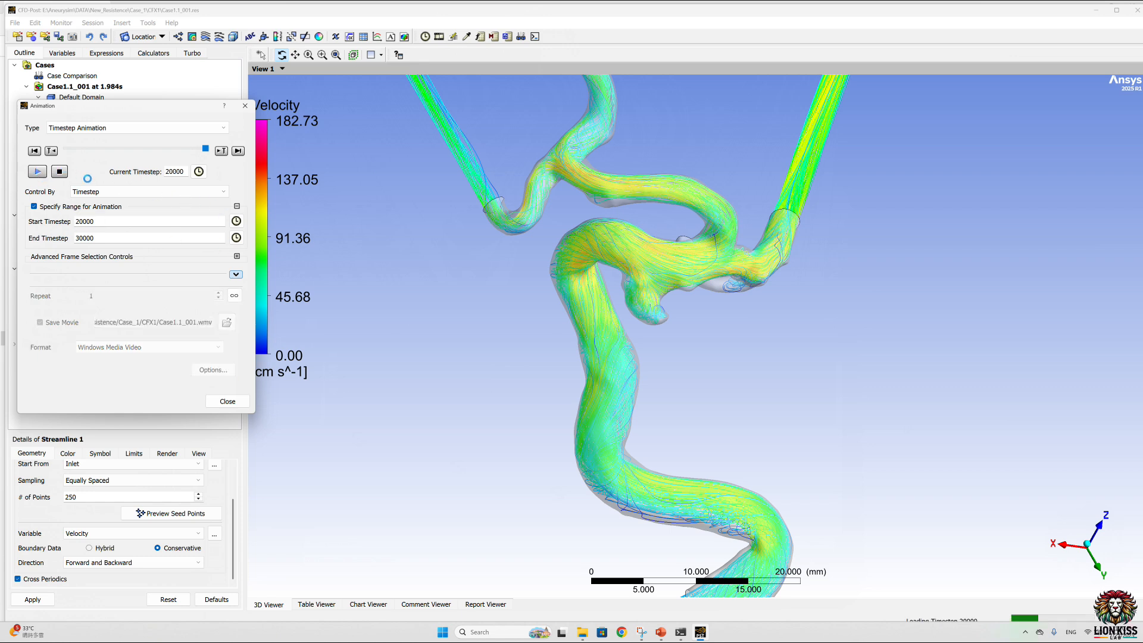
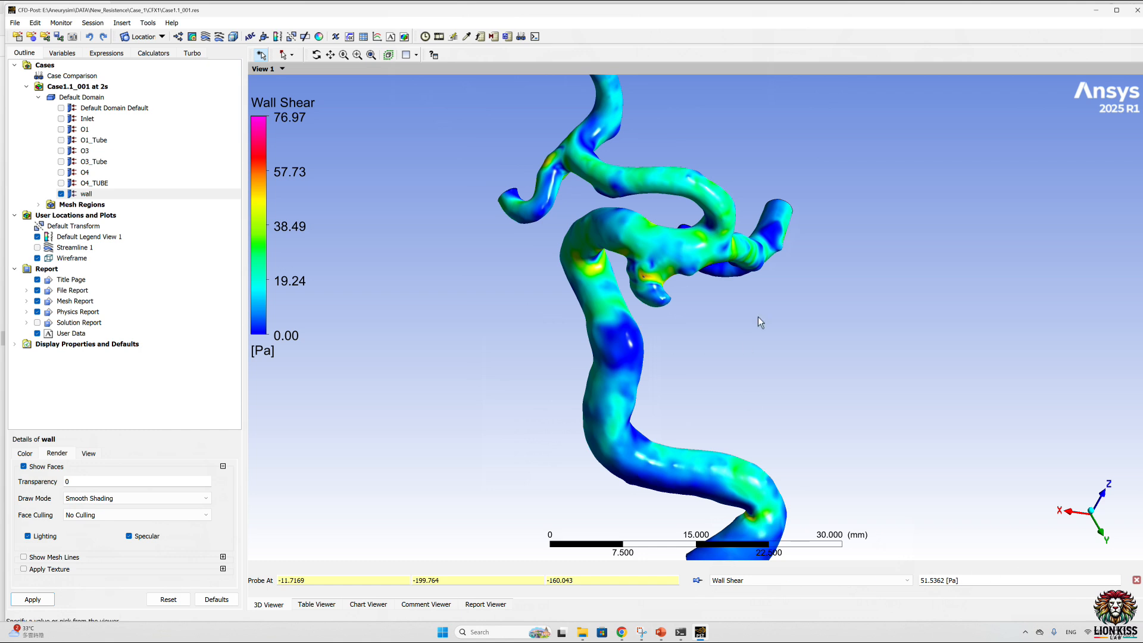
Step: Probe the Wall Shear value at several points on the vessel wall, then close the probe
click(733, 249)
click(781, 238)
click(623, 345)
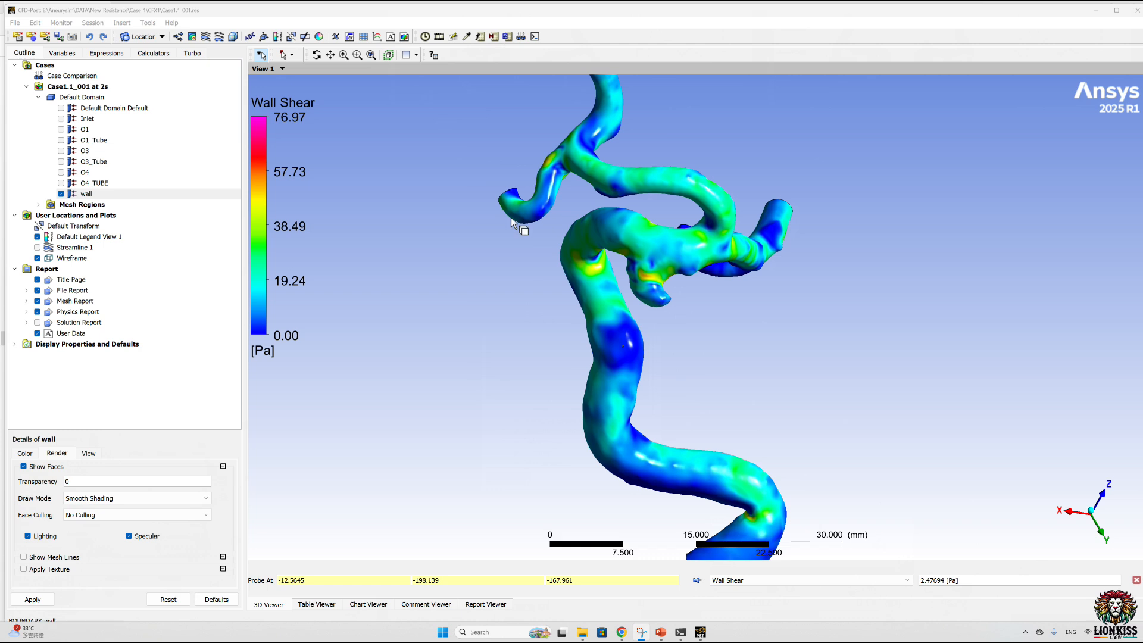
click(595, 288)
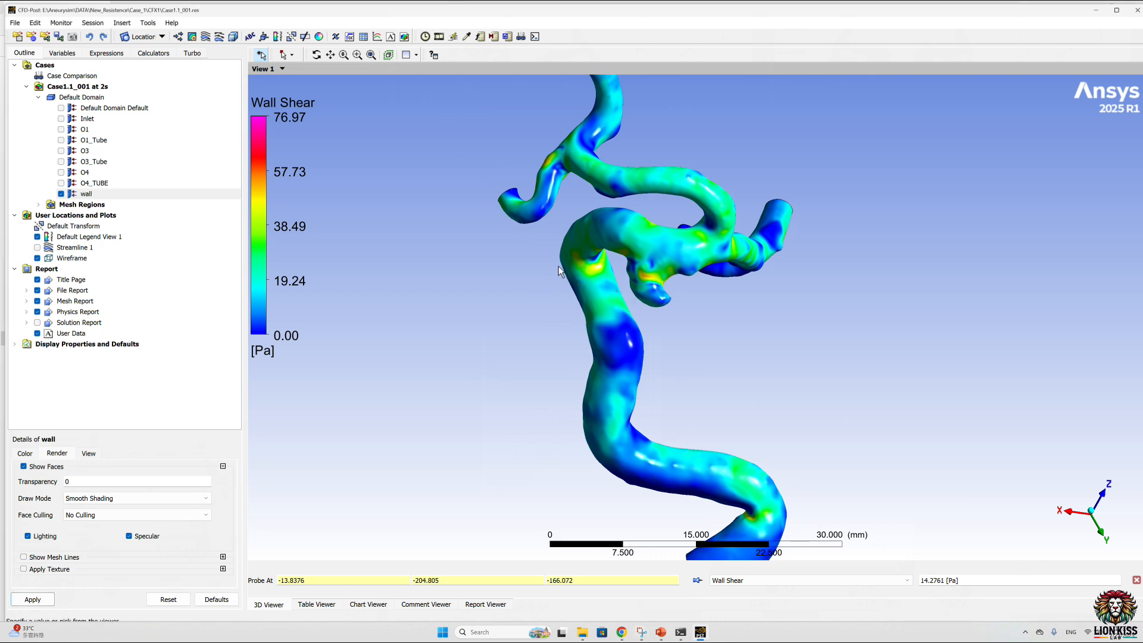
scroll(614, 203, up, 6)
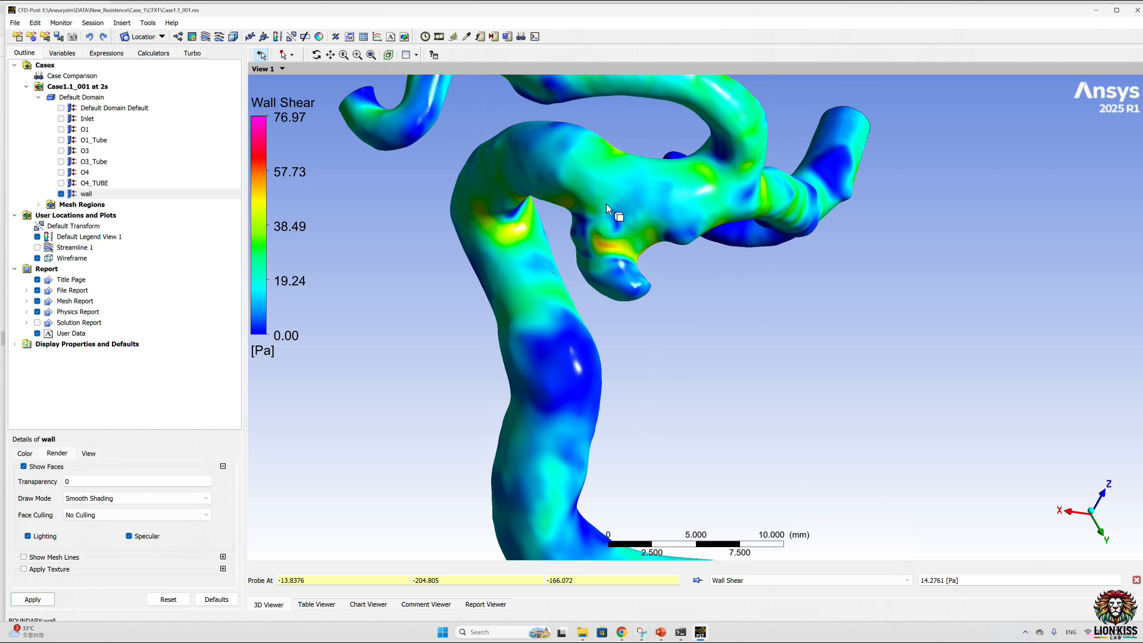
middle_drag(647, 325, 704, 248)
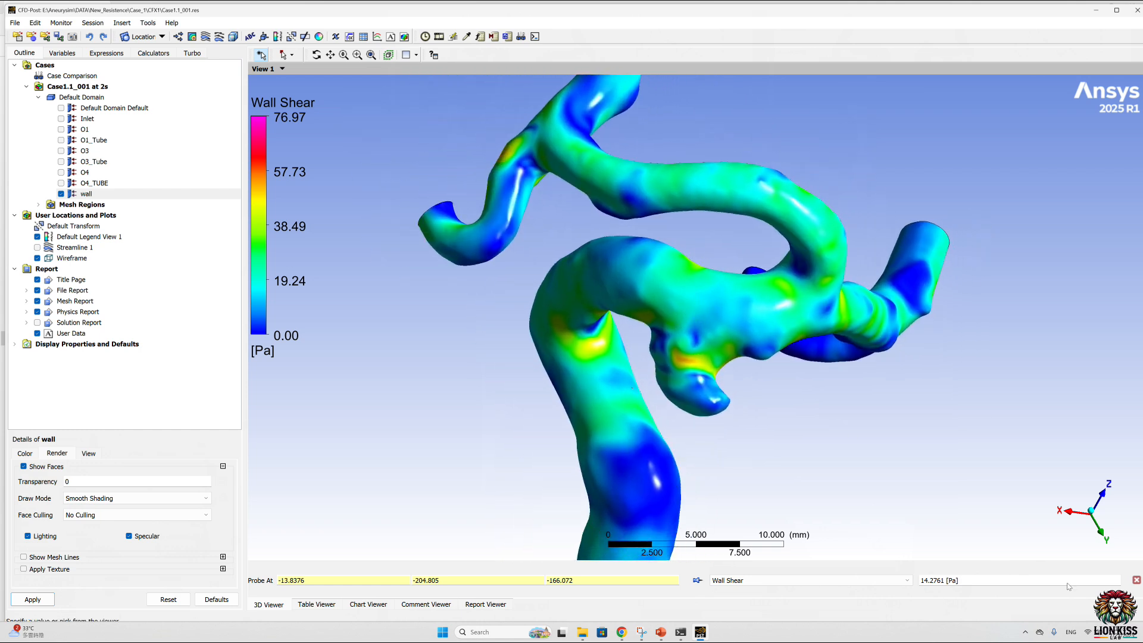
click(1137, 581)
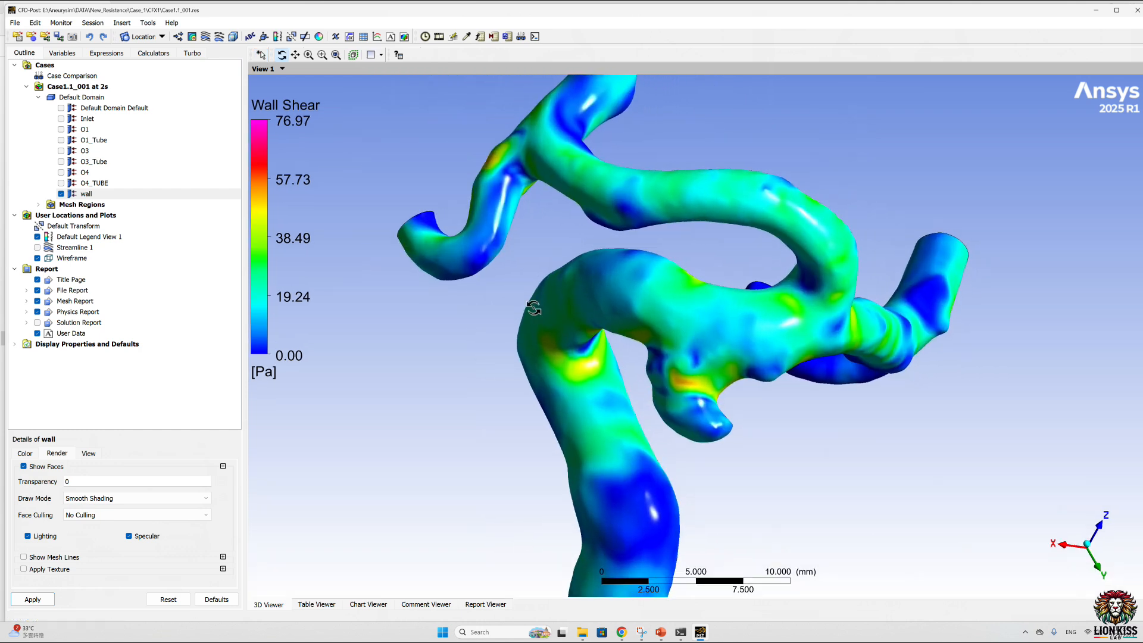
Step: Start saving a picture of the wall shear view and browse for its file location
right_click(528, 251)
click(568, 431)
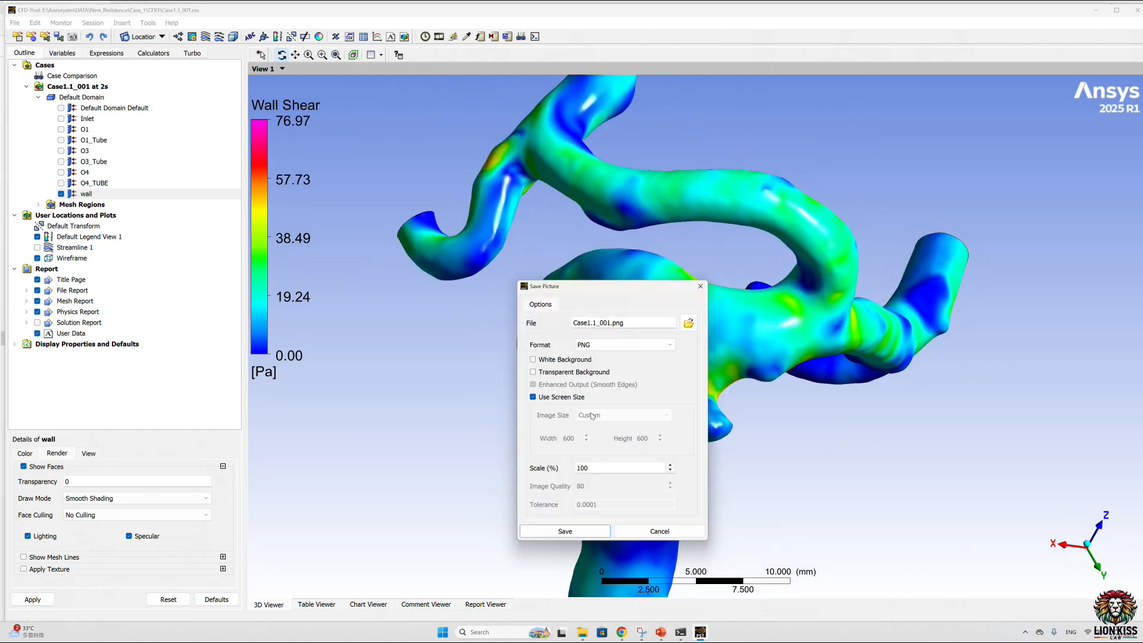
click(688, 324)
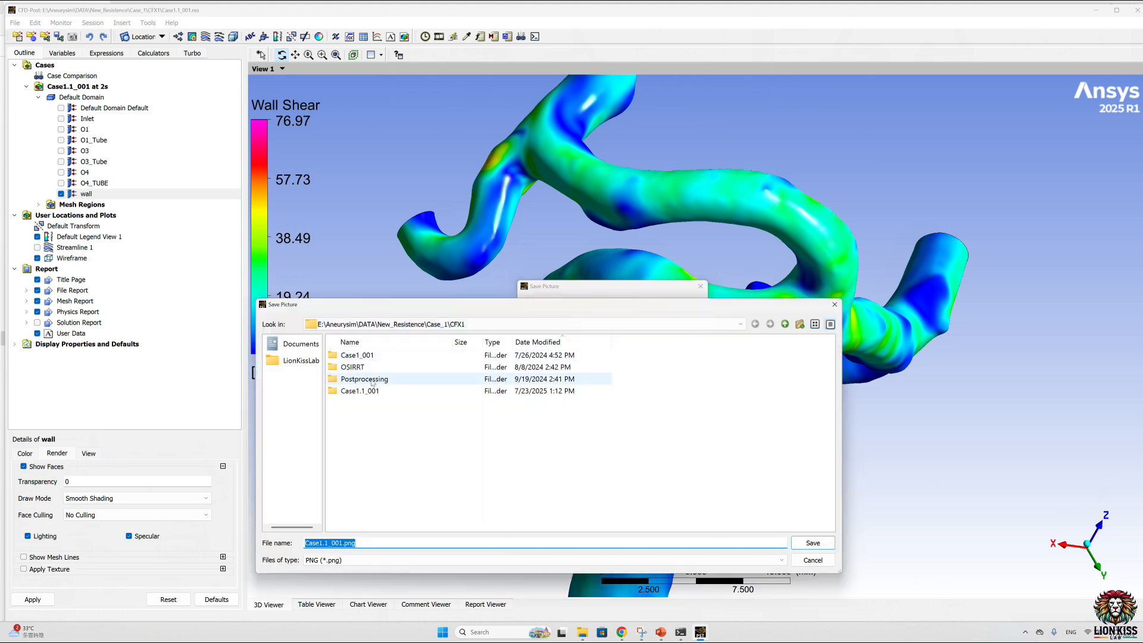
click(394, 325)
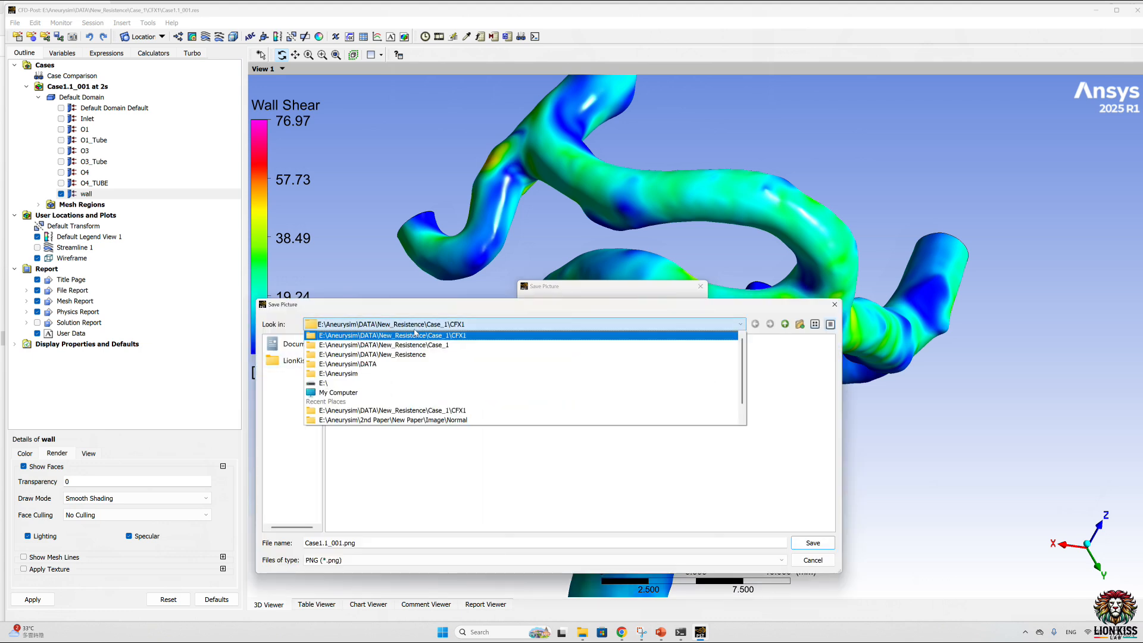
click(381, 421)
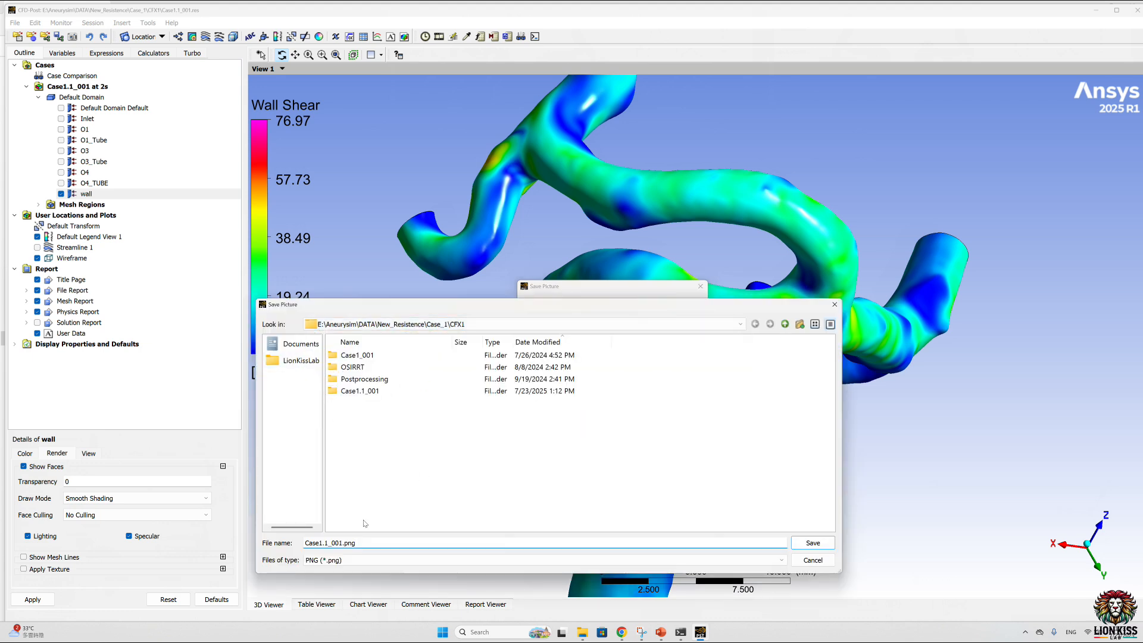
click(785, 327)
click(786, 327)
click(785, 327)
click(785, 326)
click(786, 327)
click(786, 325)
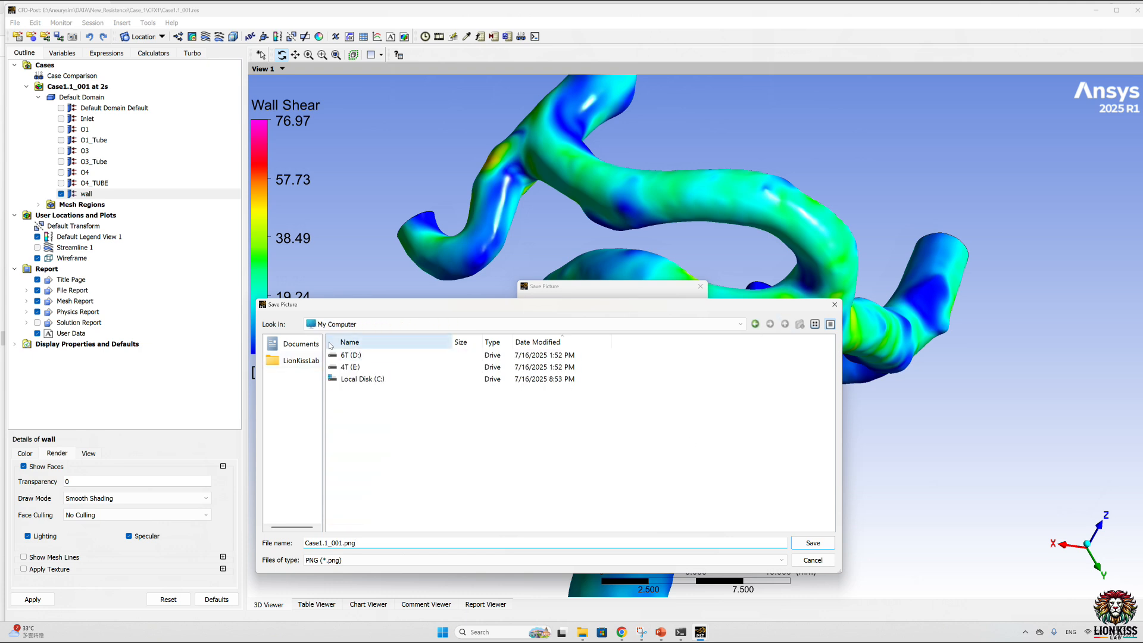
click(337, 325)
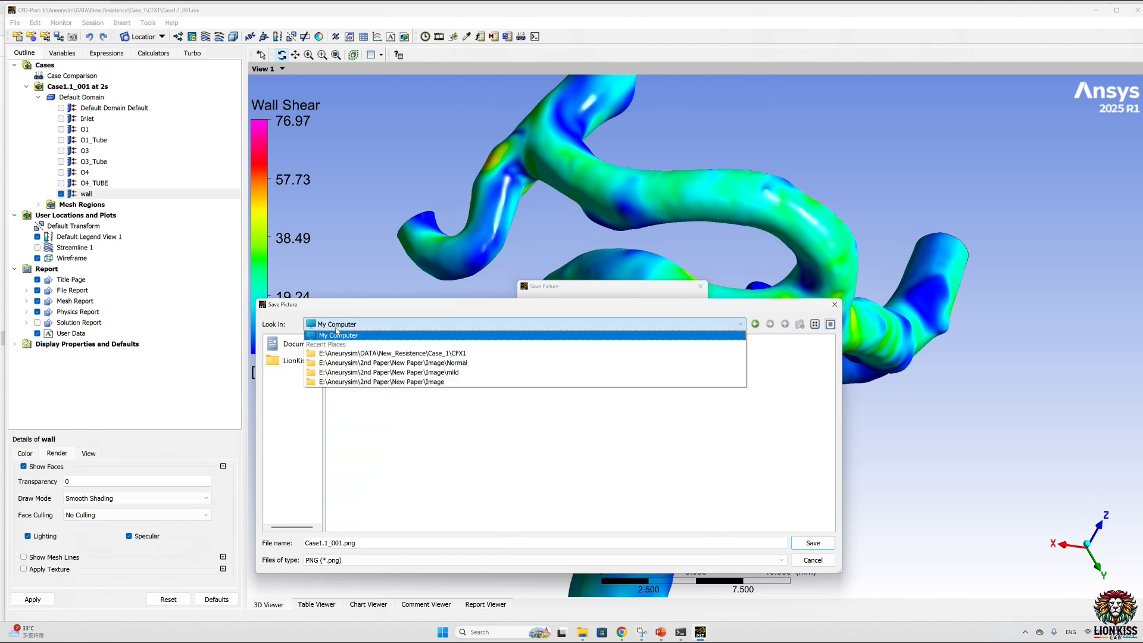
click(499, 335)
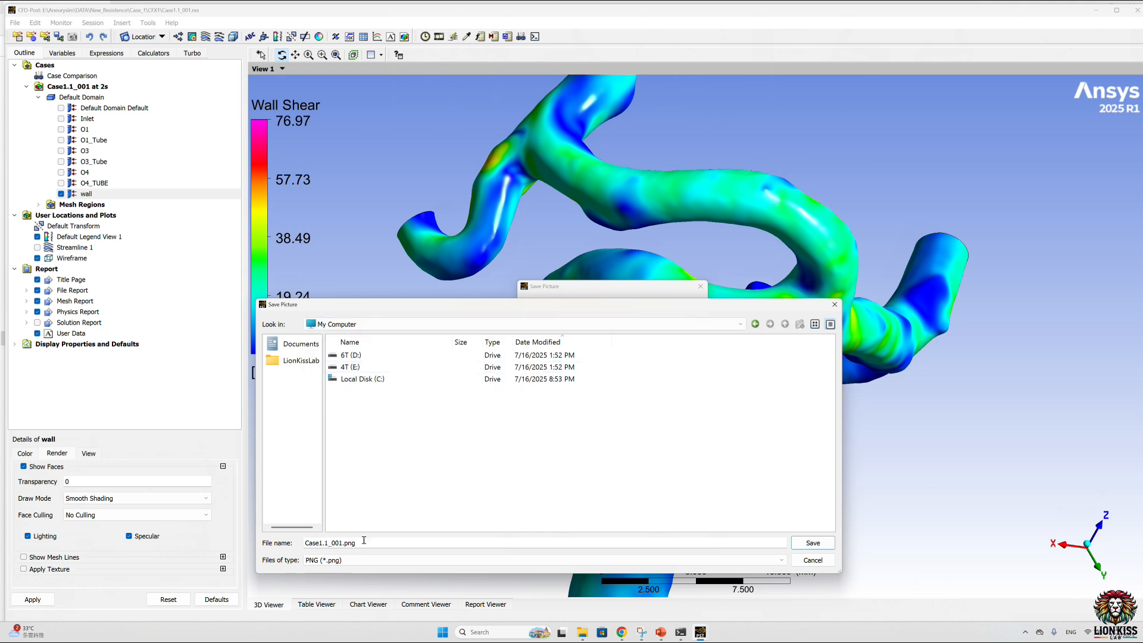
click(741, 325)
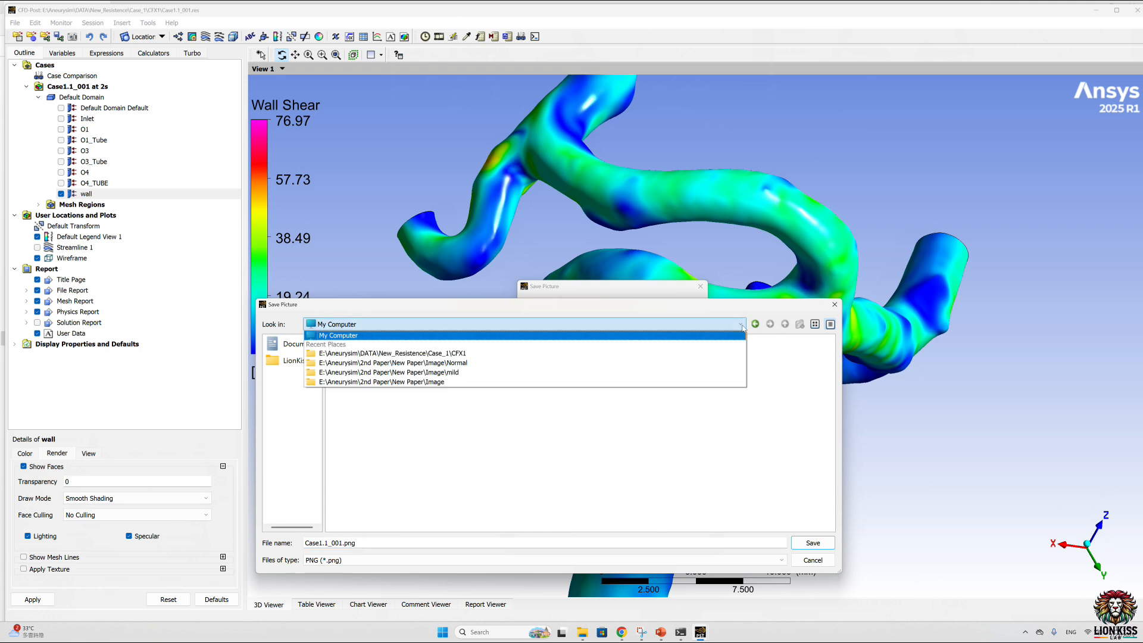
click(383, 334)
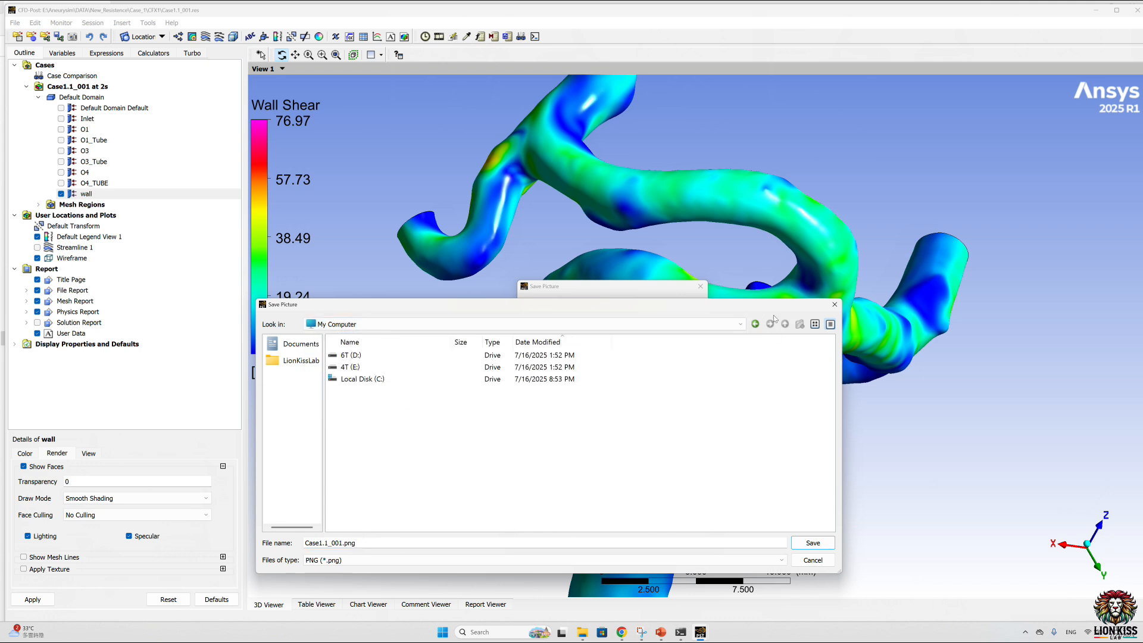
click(742, 325)
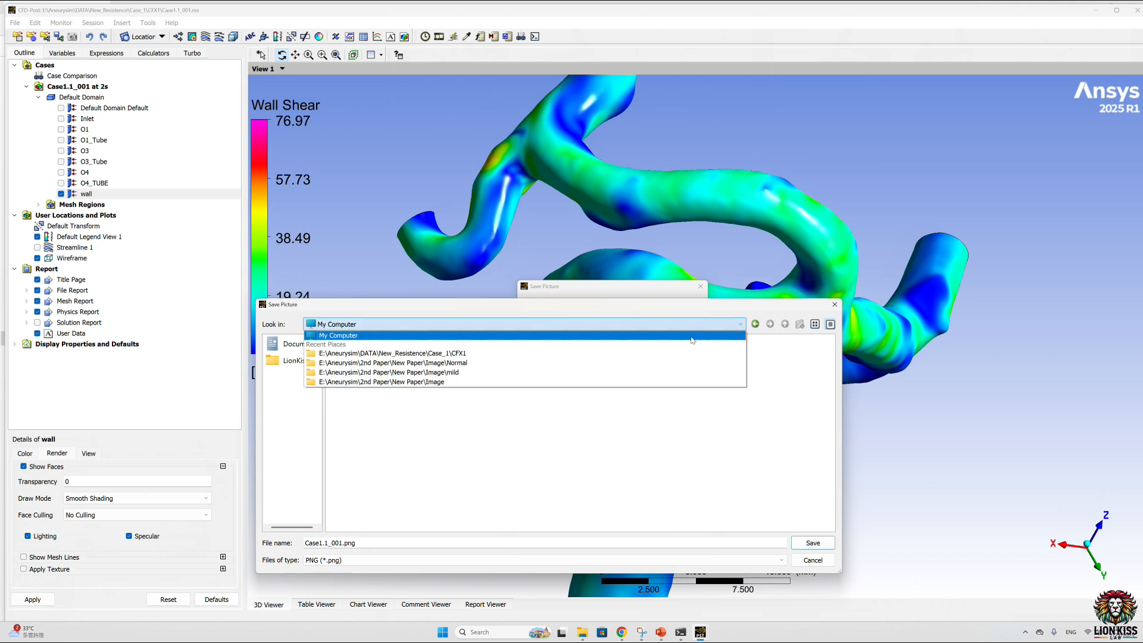
click(405, 336)
Step: Save the view as Case1.1_001.png in the Documents folder, with a transparent background and 8k image size instead of screen size
click(309, 348)
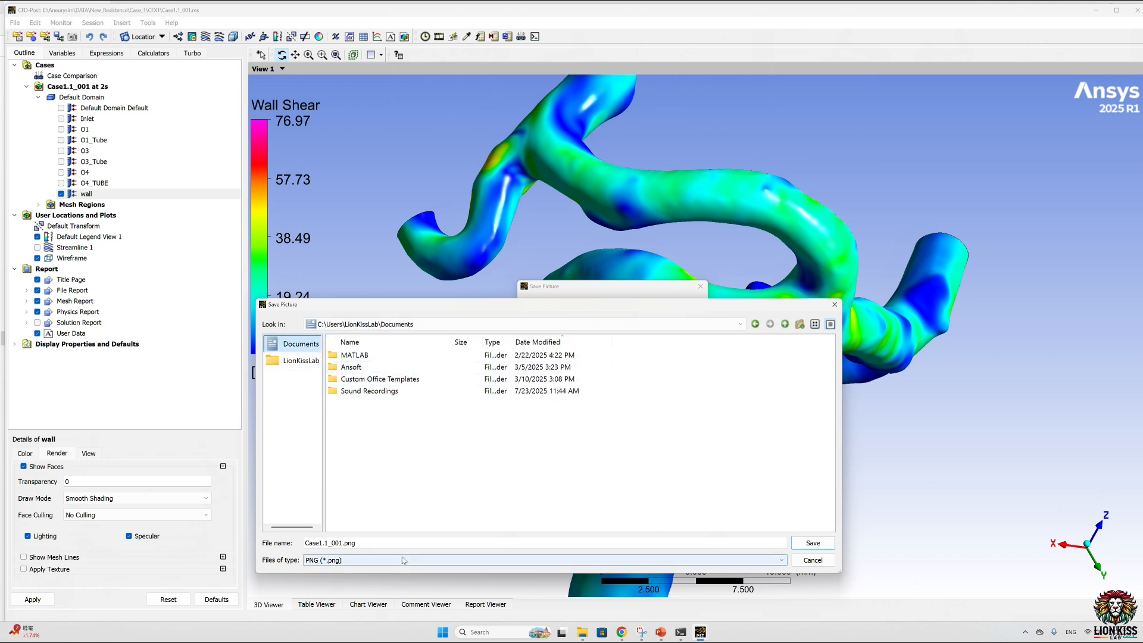
click(813, 543)
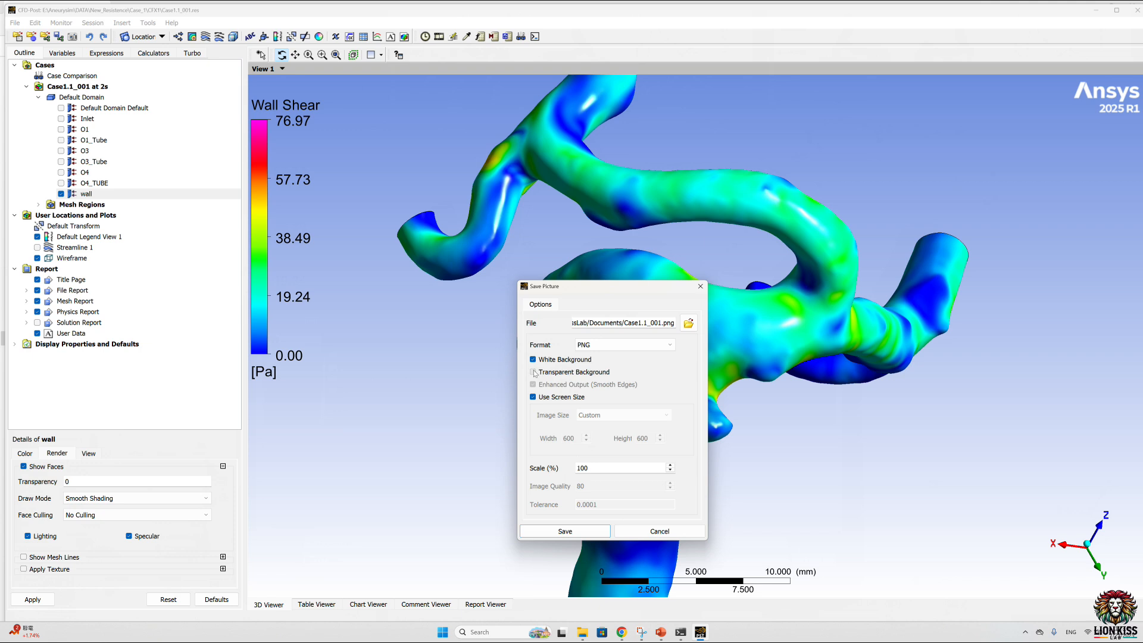
click(532, 397)
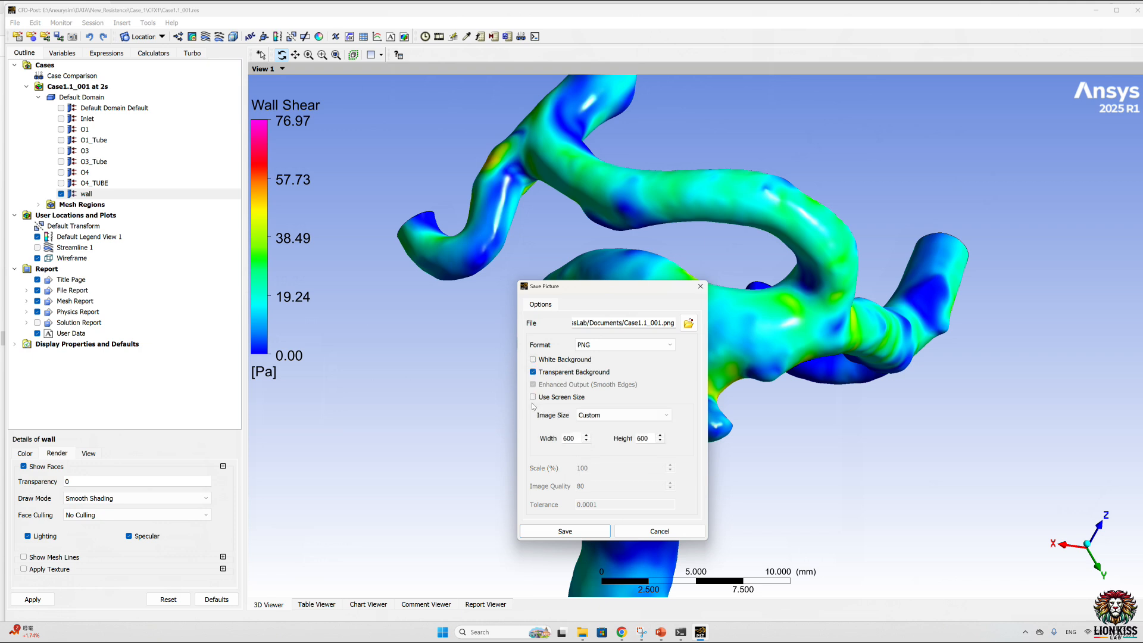
click(620, 417)
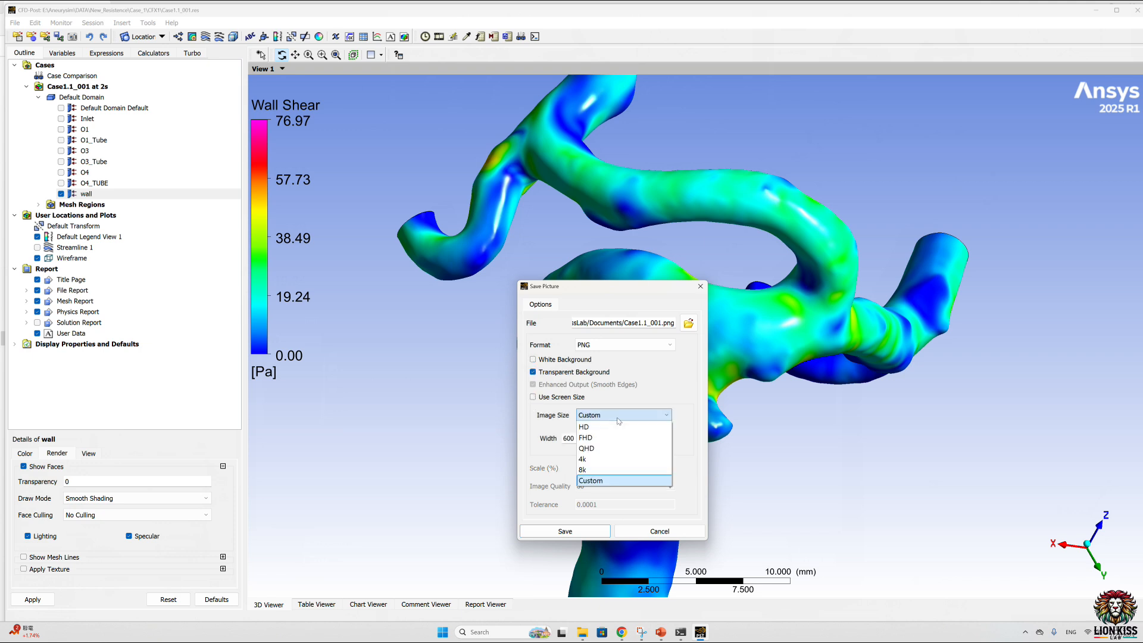
click(598, 466)
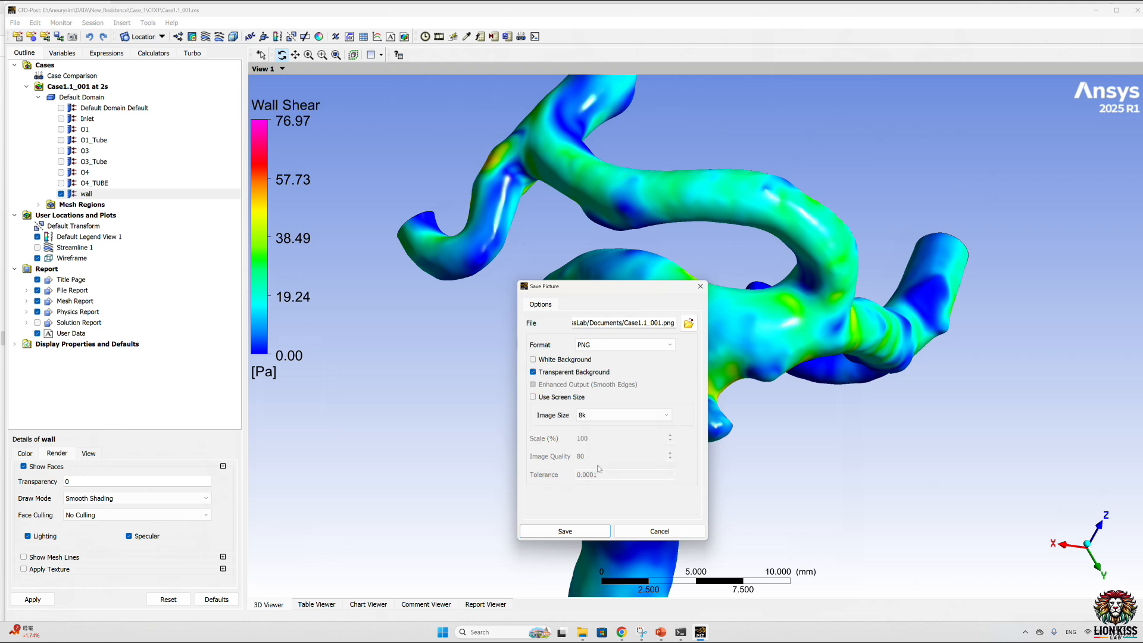
click(589, 534)
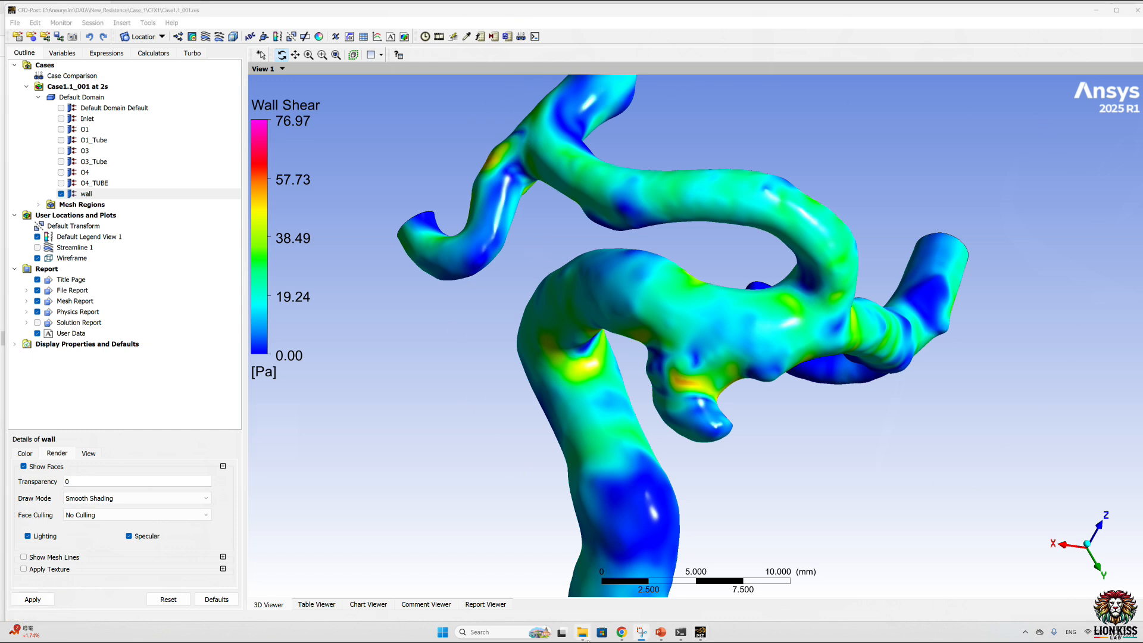
Step: Switch to File Explorer, show the Documents folder with large icons and open Case1.1_001.png
click(586, 636)
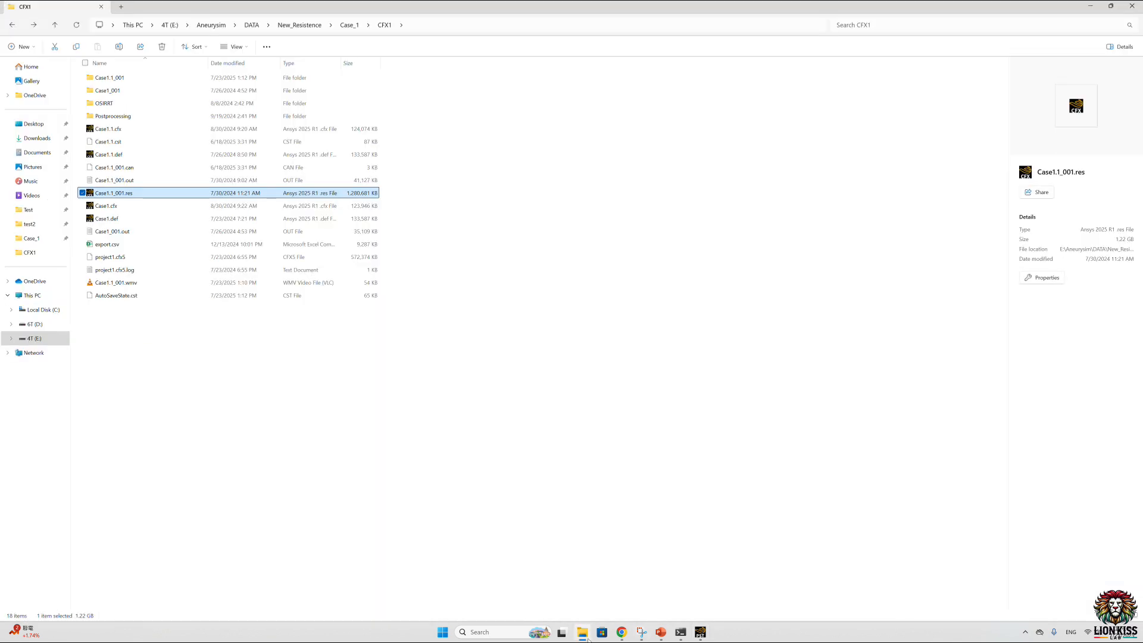
click(37, 152)
click(234, 47)
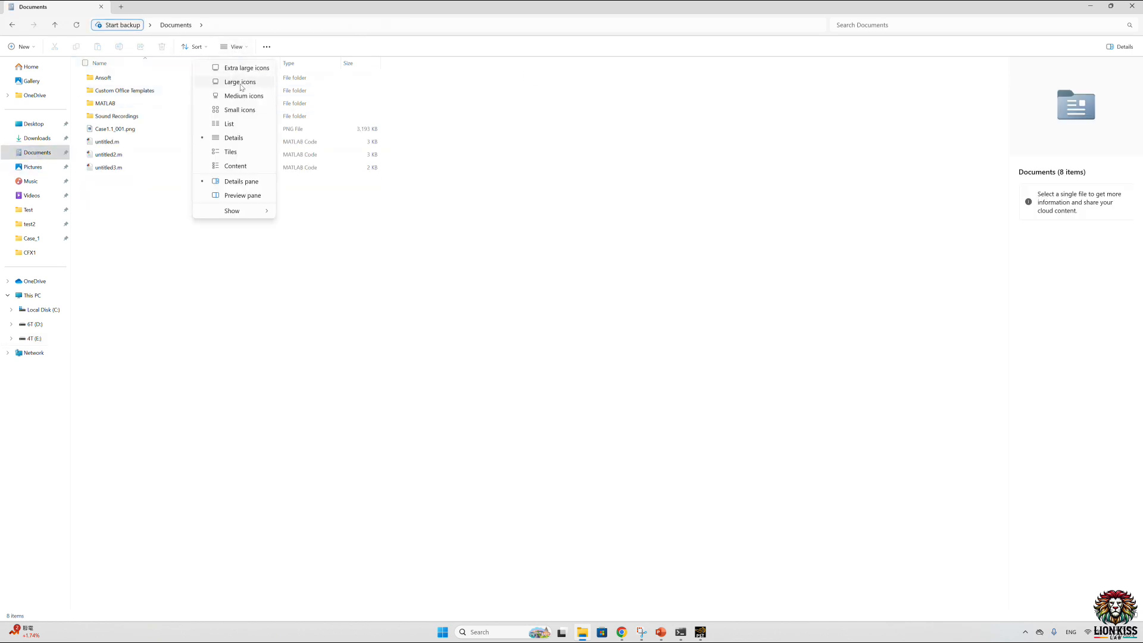
click(242, 81)
click(308, 106)
double_click(309, 106)
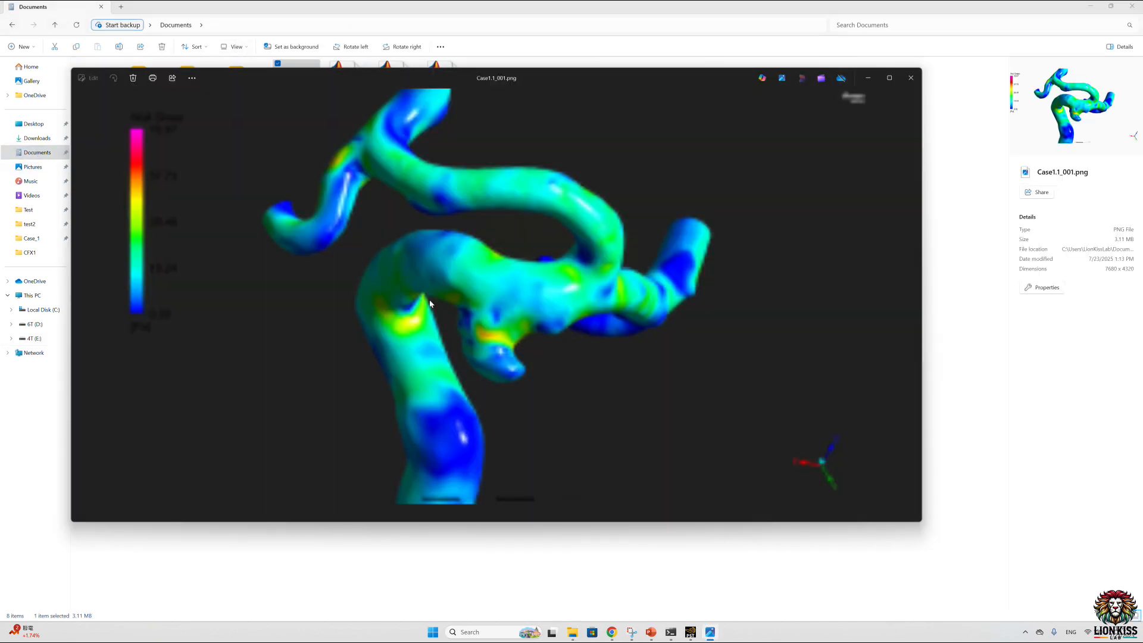
Step: Compare the exported picture with the wall shear view in CFD-Post, moving the picture window aside
click(691, 633)
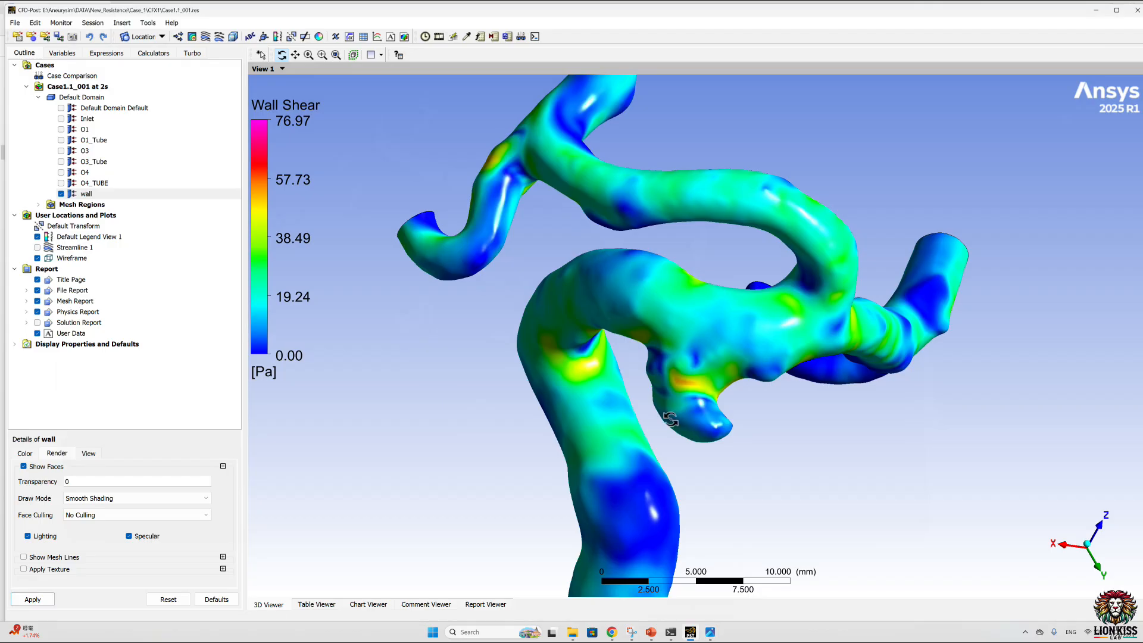
click(710, 634)
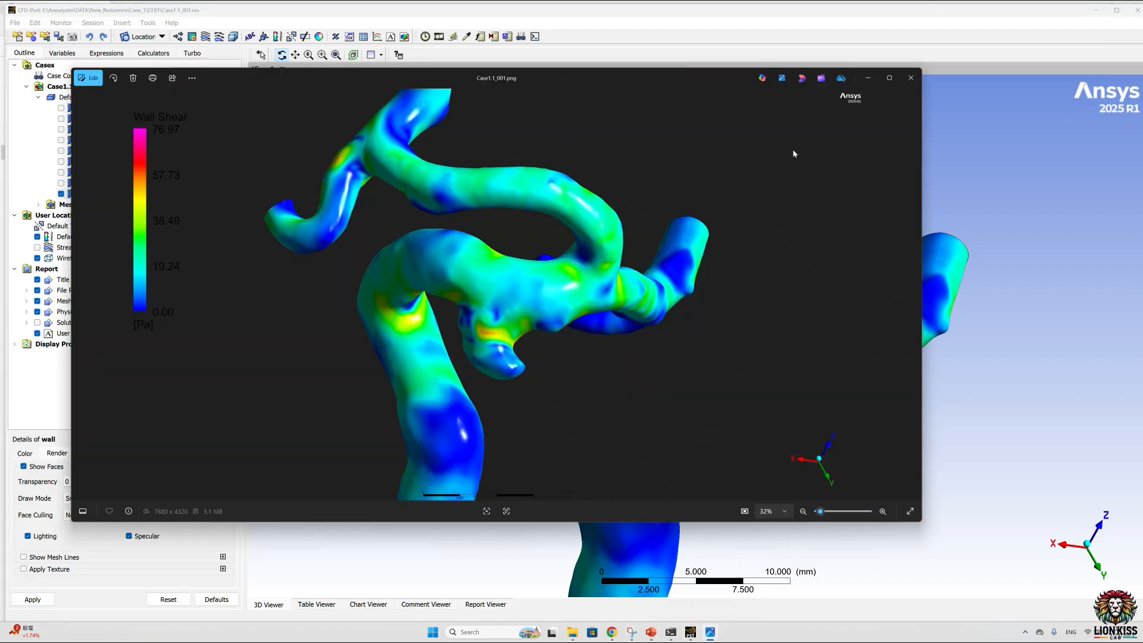
drag(705, 80, 354, 96)
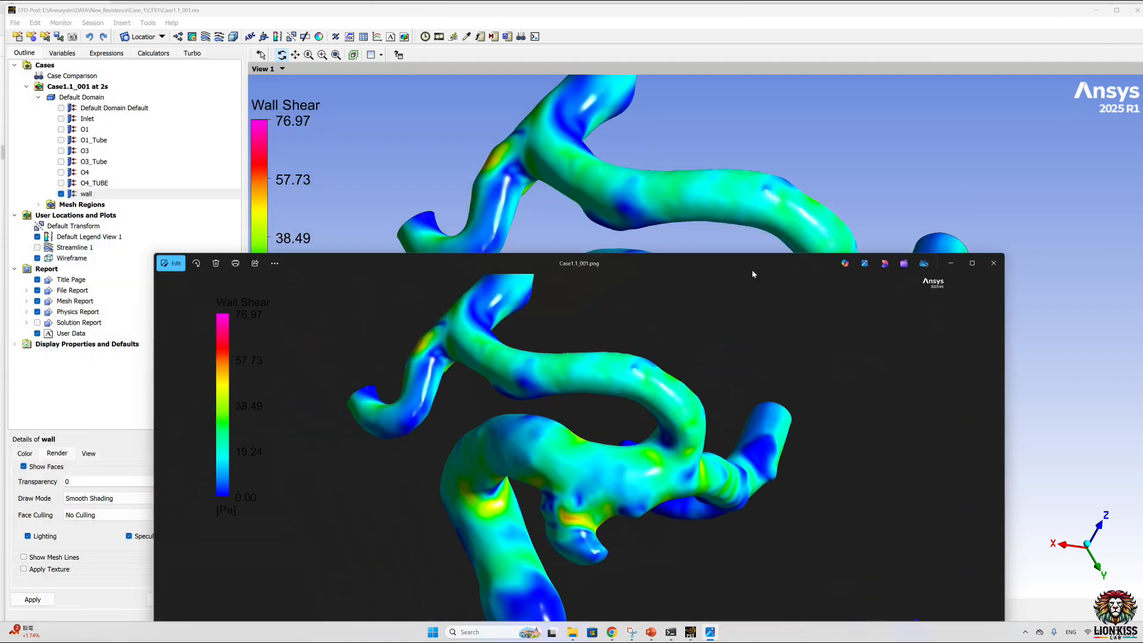
Step: Switch to PowerPoint, add a blank slide after slide 7 and insert Case1.1_001.png from the Documents folder on it
click(651, 632)
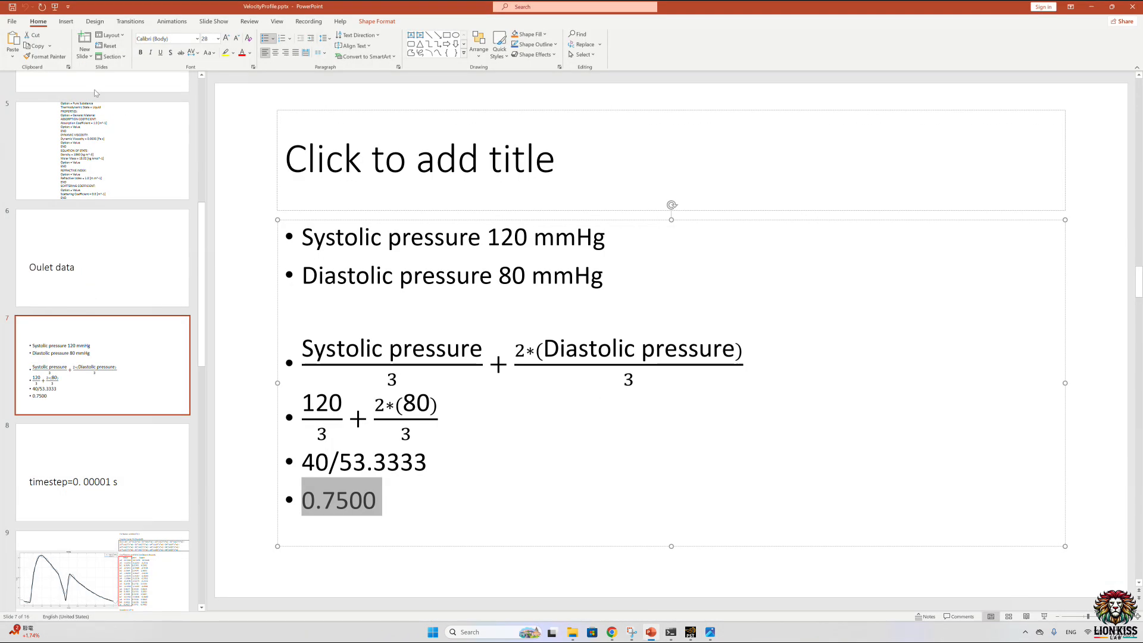
click(85, 54)
click(97, 189)
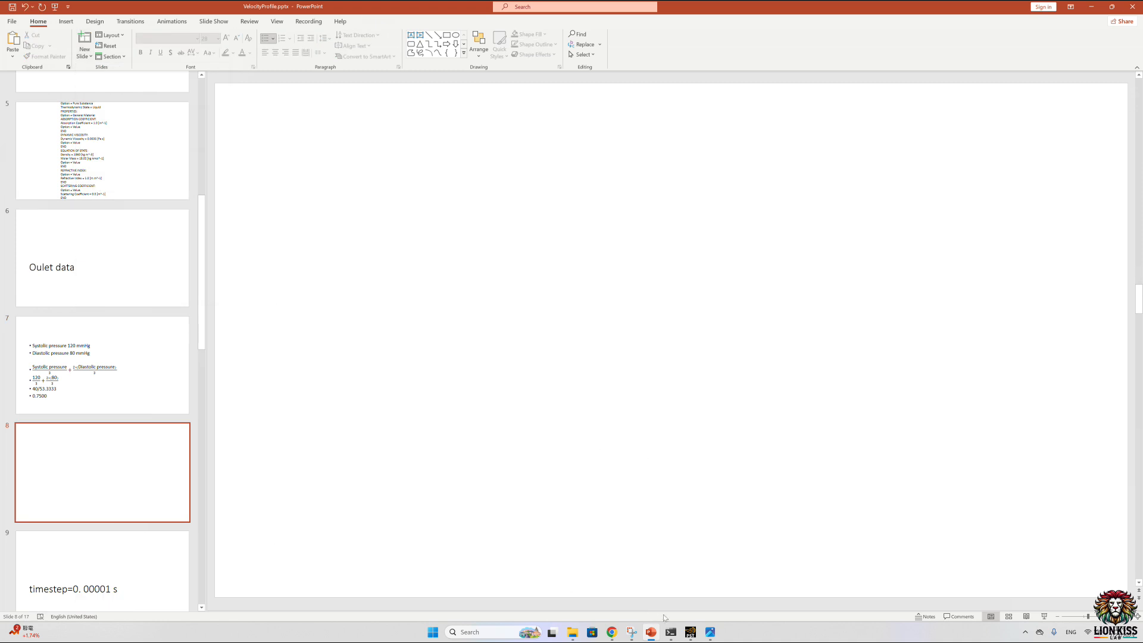
click(572, 632)
drag(304, 98, 588, 251)
Step: Crop both sides of the inserted picture to remove the Wall Shear legend, the axis triad and the Ansys logo
ctrl+scroll(657, 333, down, 3)
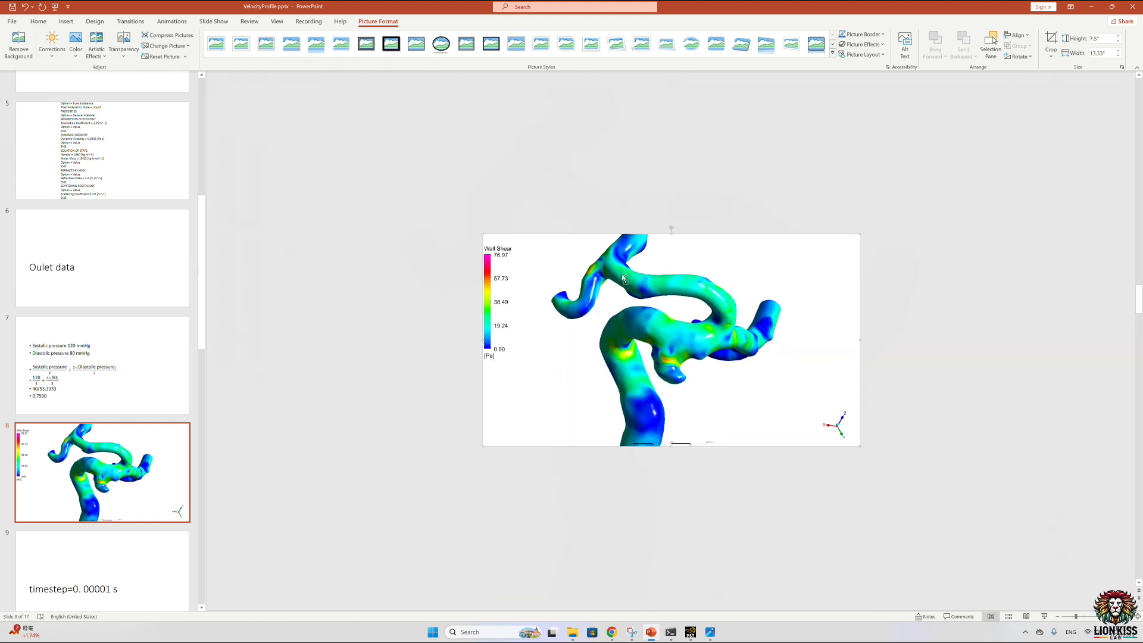
right_click(616, 307)
click(665, 289)
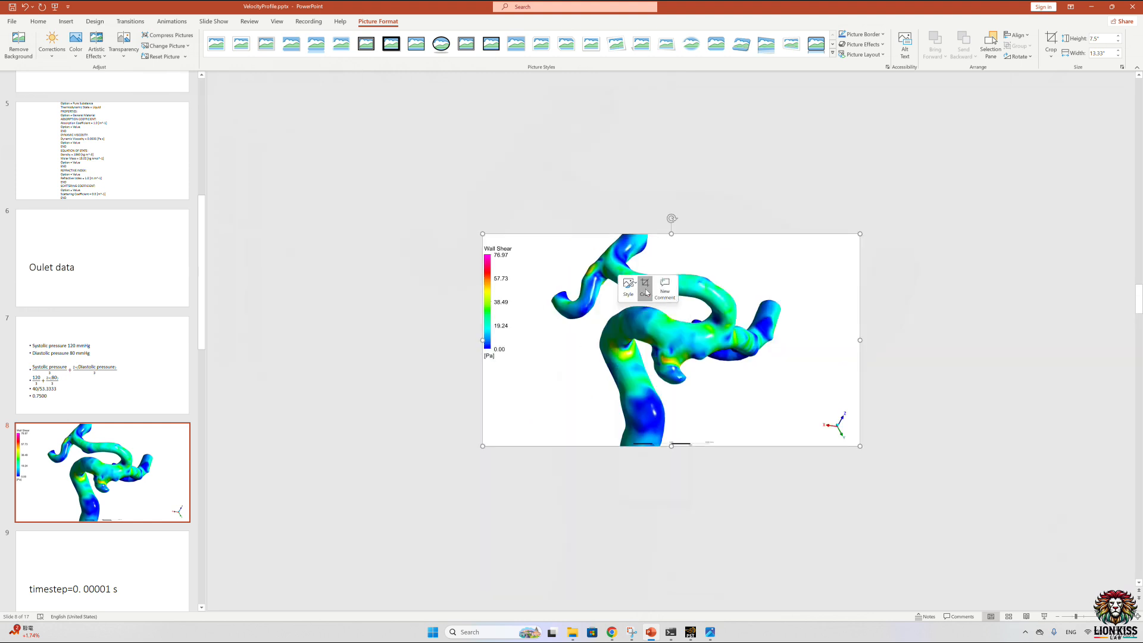
drag(484, 341, 536, 340)
drag(857, 341, 797, 348)
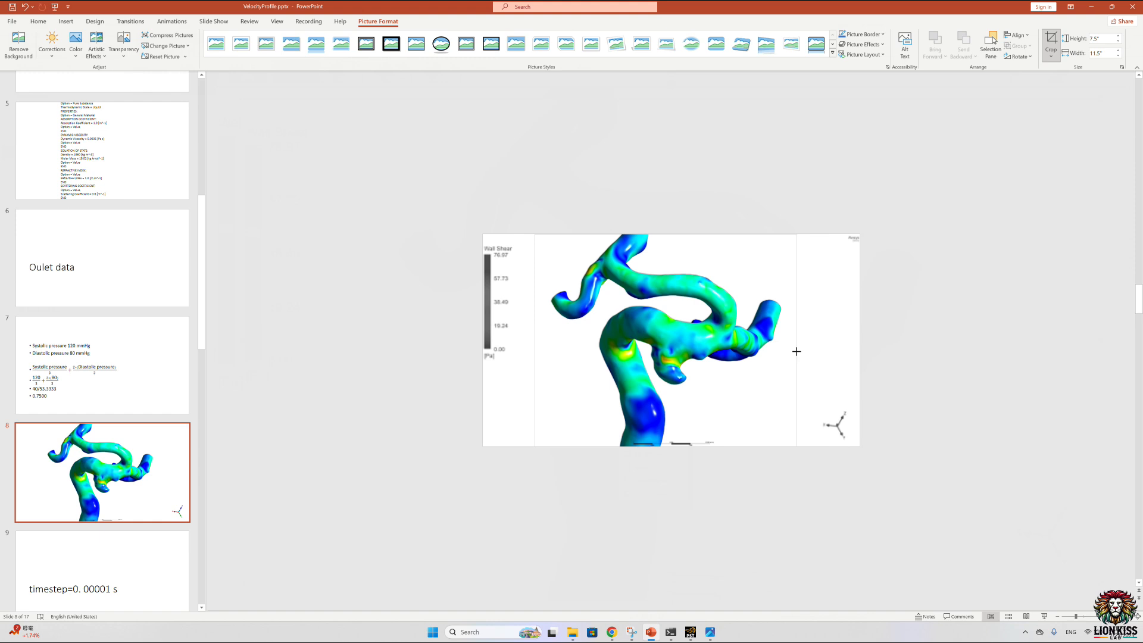
key(Escape)
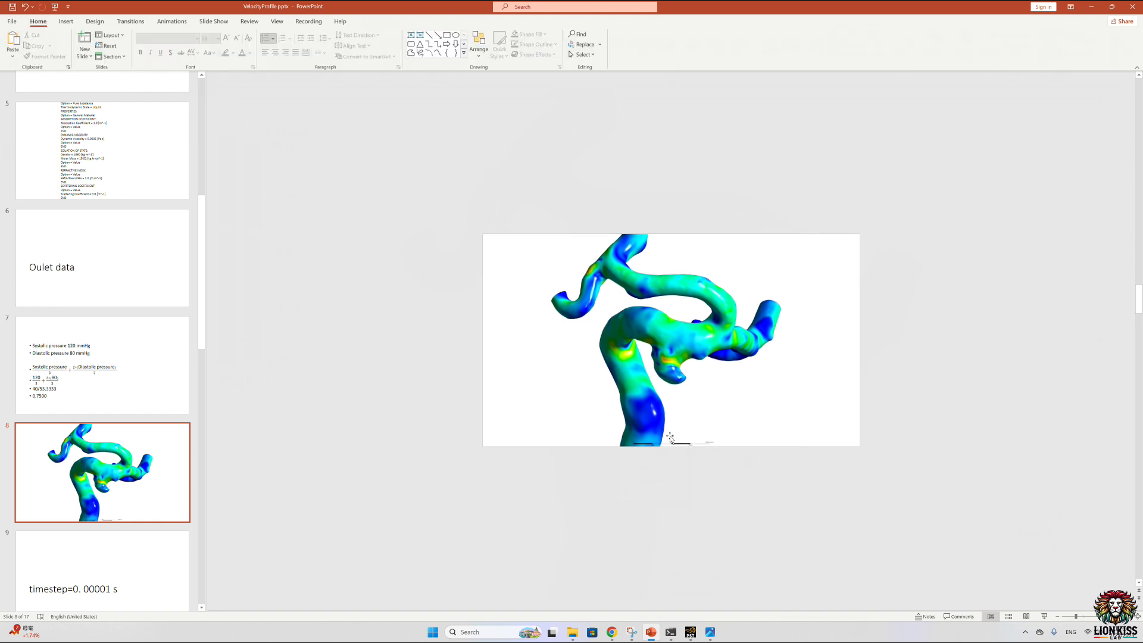
Step: Shrink the cropped picture to about 4.19" by 5.17", place it in the slide's left half and minimize PowerPoint
drag(797, 235, 680, 328)
drag(602, 382, 589, 348)
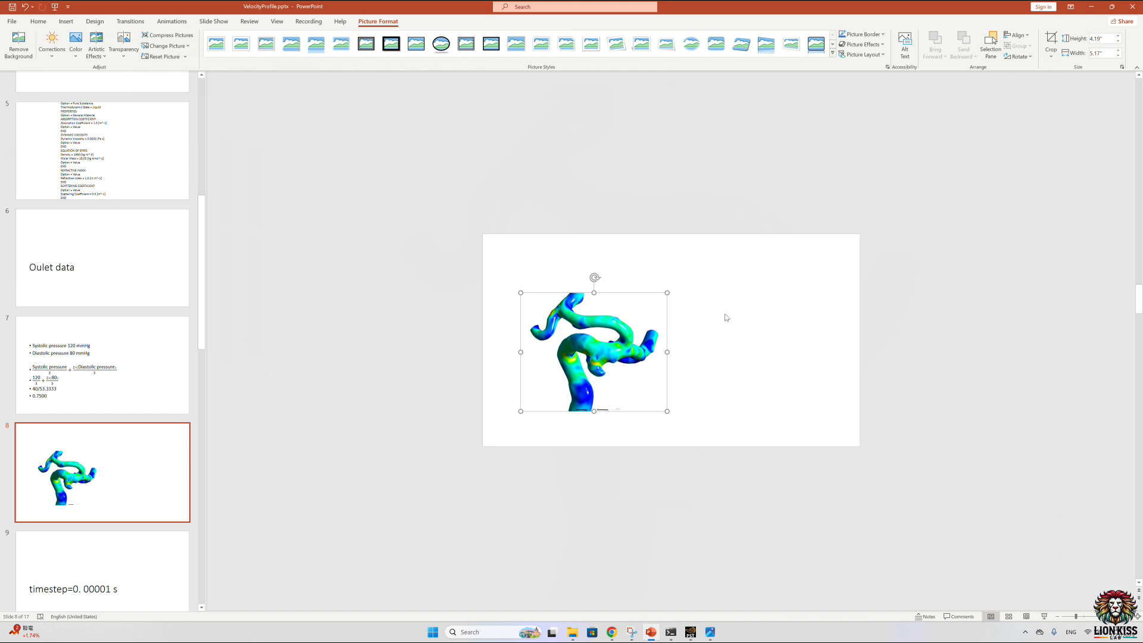
click(1092, 6)
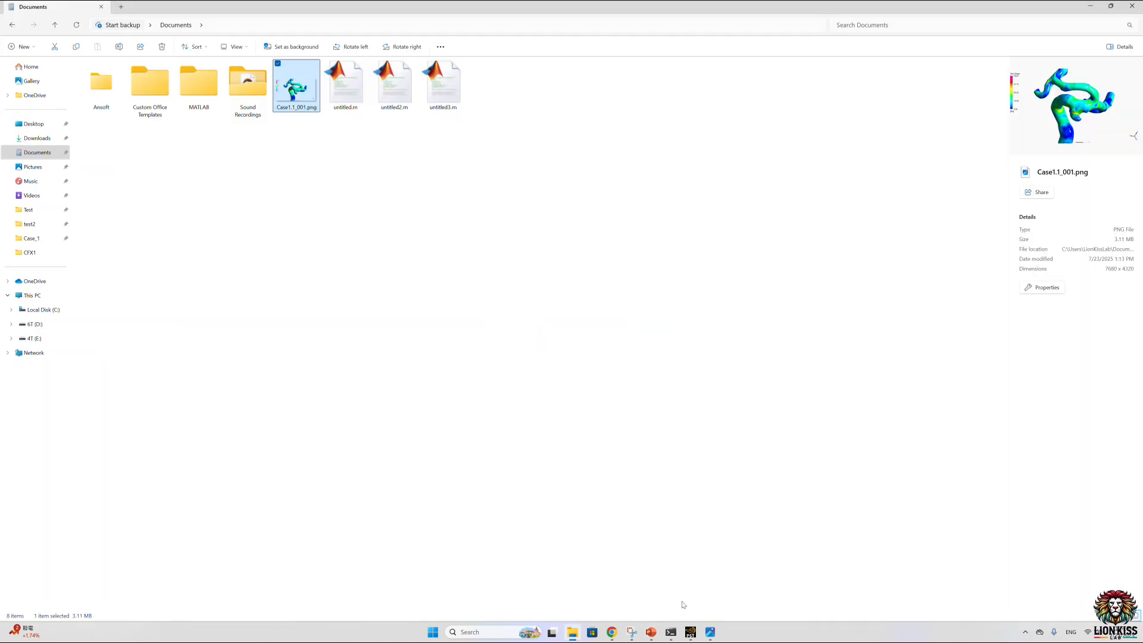
Step: Switch to CFD-Post, replace the wall boundary's Wall Shear coloring with a plain constant color and set its transparency to 0.6
click(690, 631)
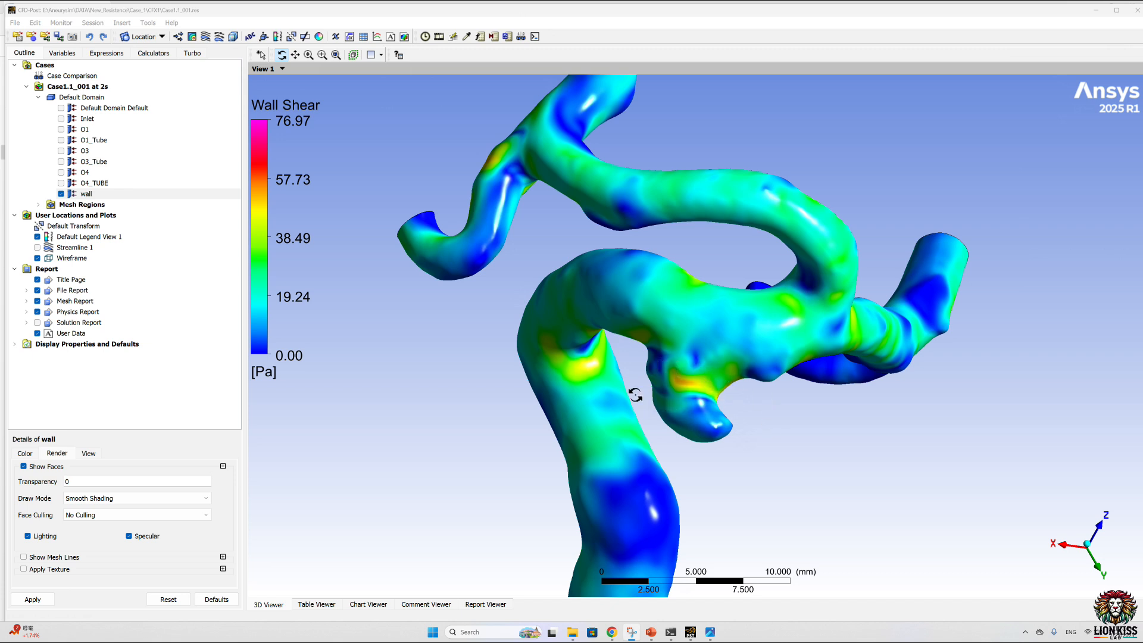
click(86, 194)
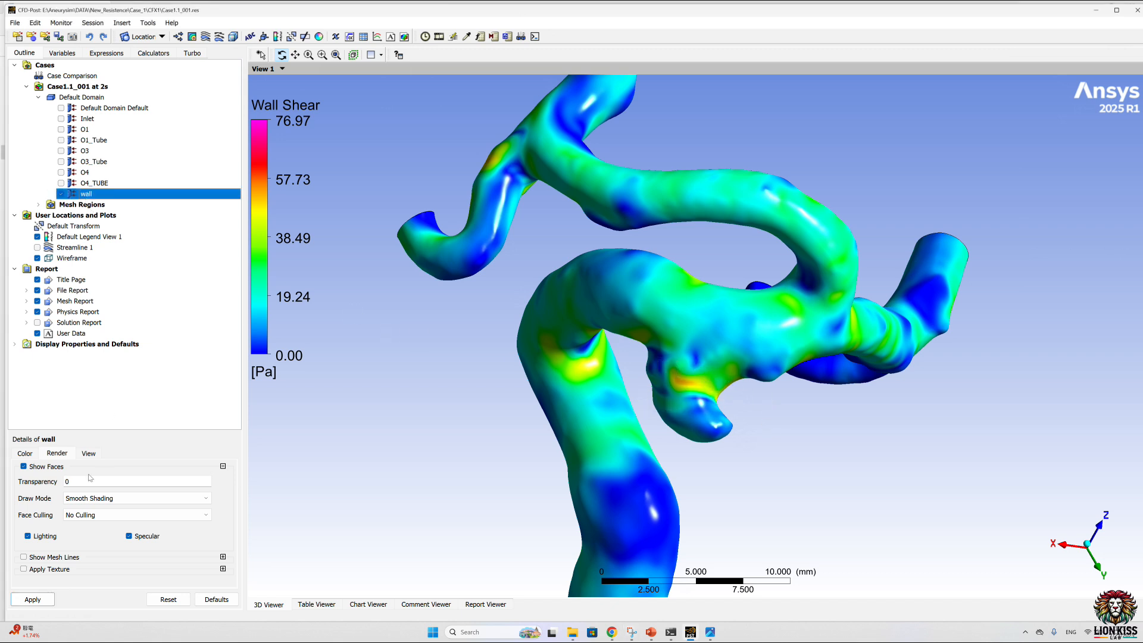
click(25, 454)
click(137, 472)
click(89, 485)
click(57, 454)
click(106, 483)
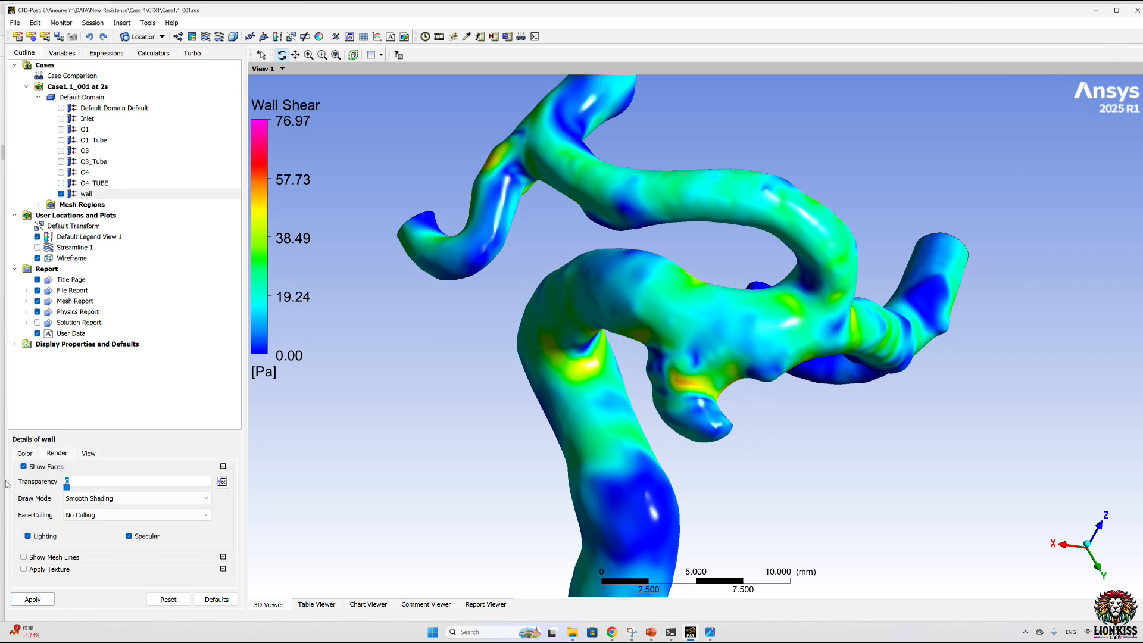
text(0.6)
click(33, 599)
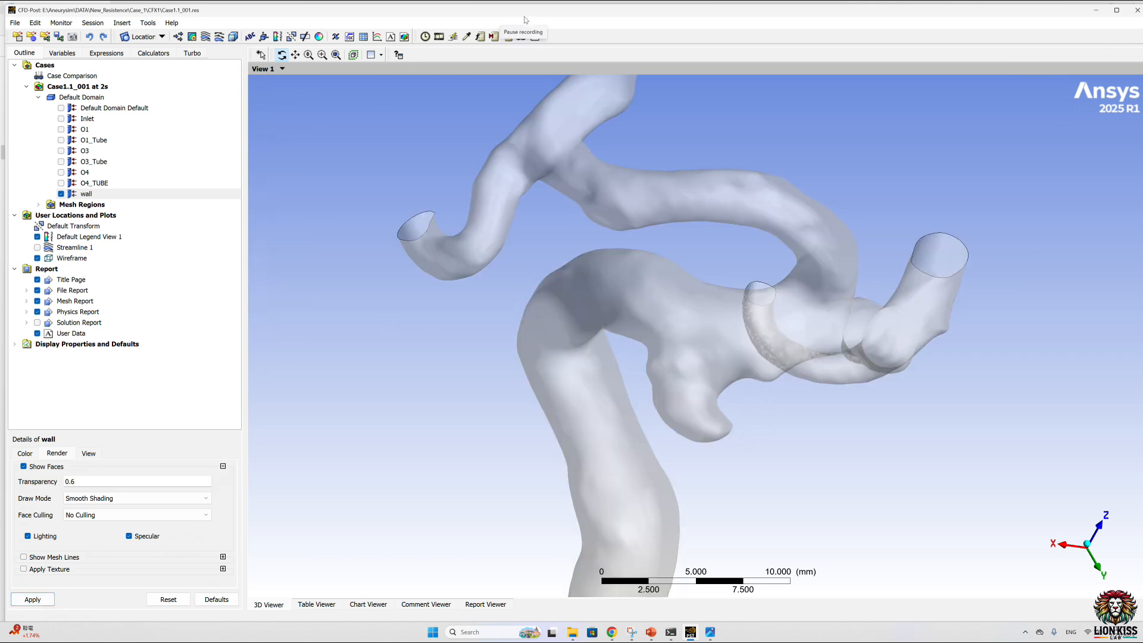
Step: Switch to File Explorer, locate Dome.stl in the Case_1 folder and return to CFD-Post
click(573, 632)
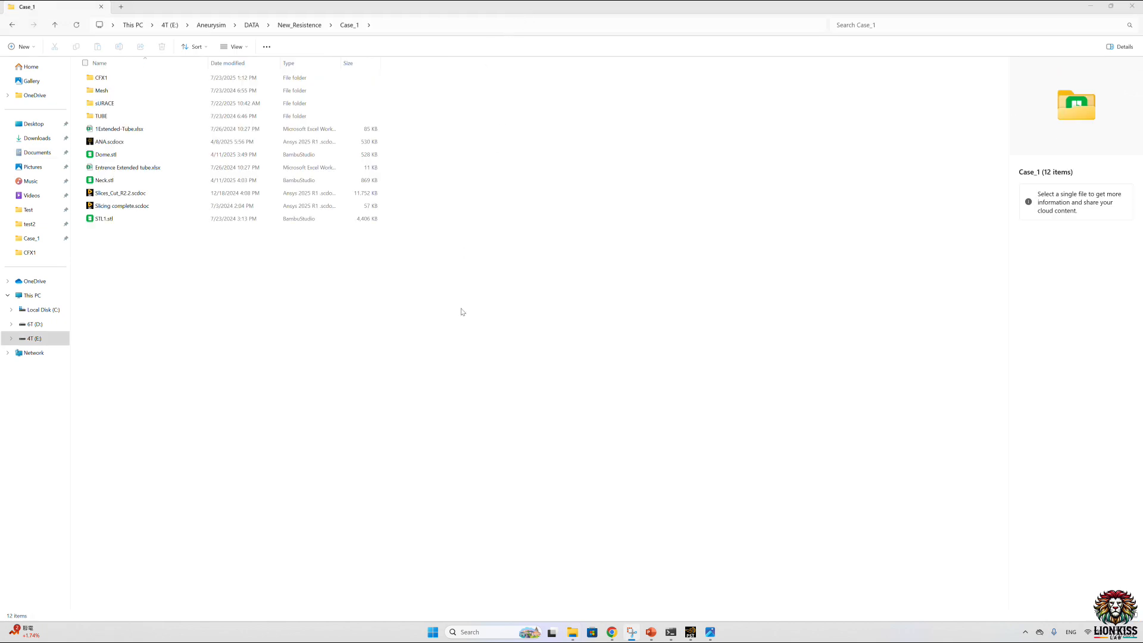
mouse_move(106, 154)
mouse_down()
mouse_move(704, 620)
mouse_move(706, 637)
mouse_move(387, 438)
mouse_move(124, 158)
mouse_up()
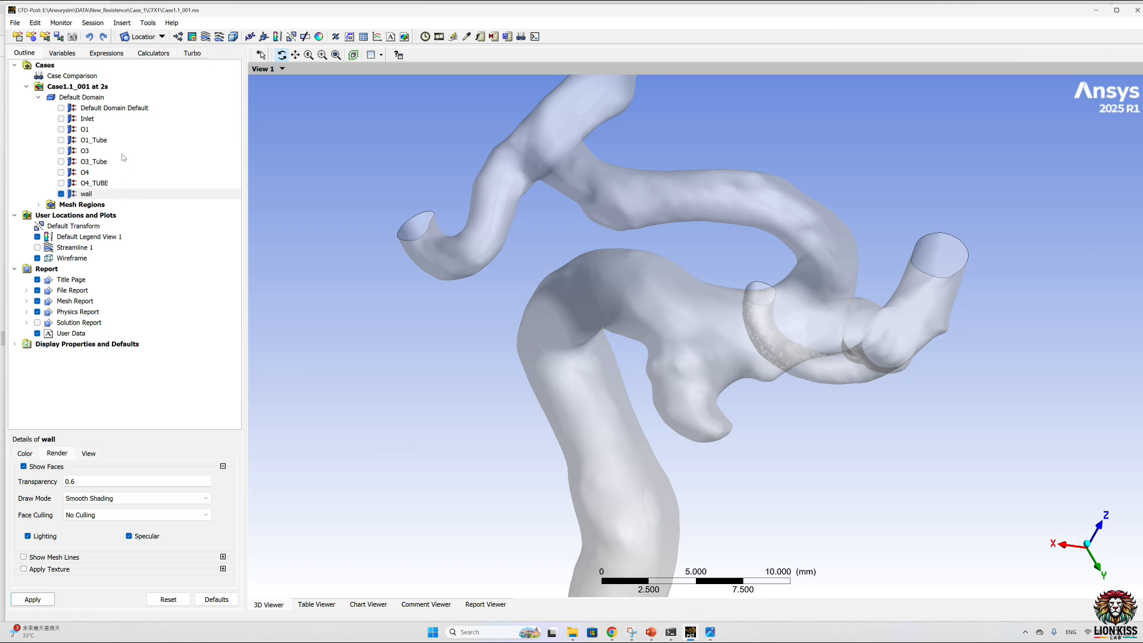
click(17, 37)
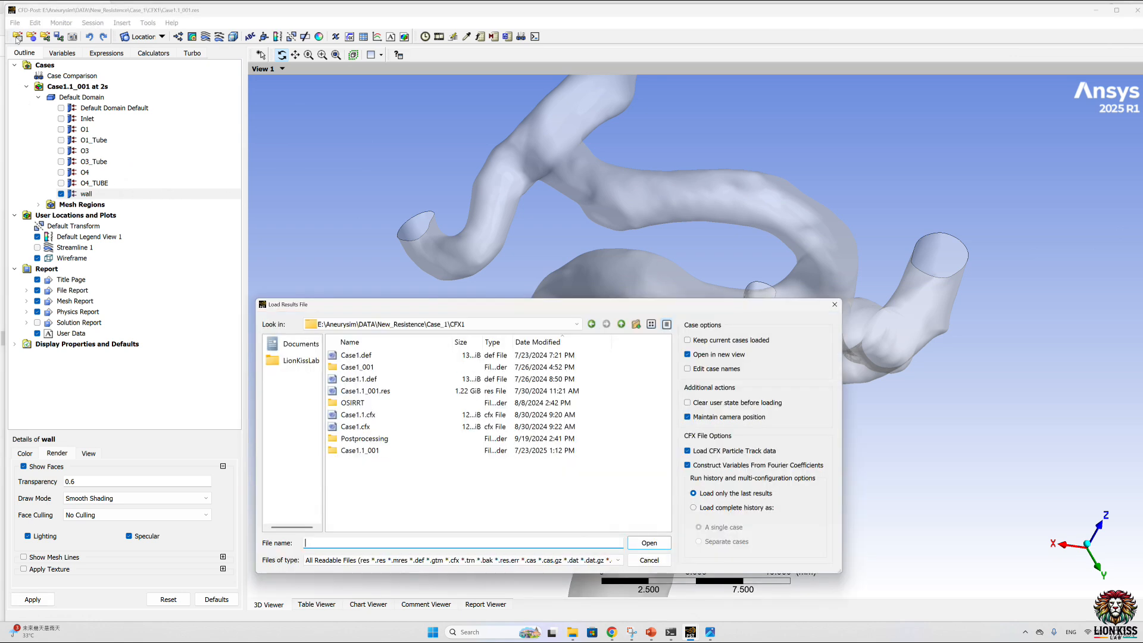
click(835, 304)
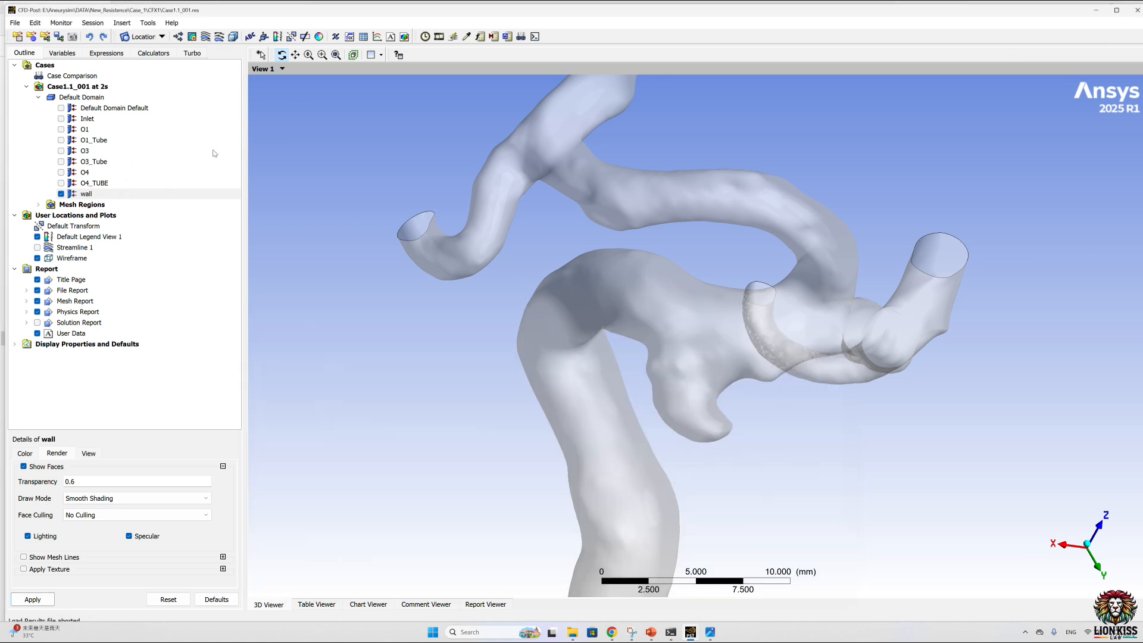
Step: Start importing surface, line or point data and browse to the folder E:\Aneurysim\DATA\New_Resistence\Case_1
click(14, 23)
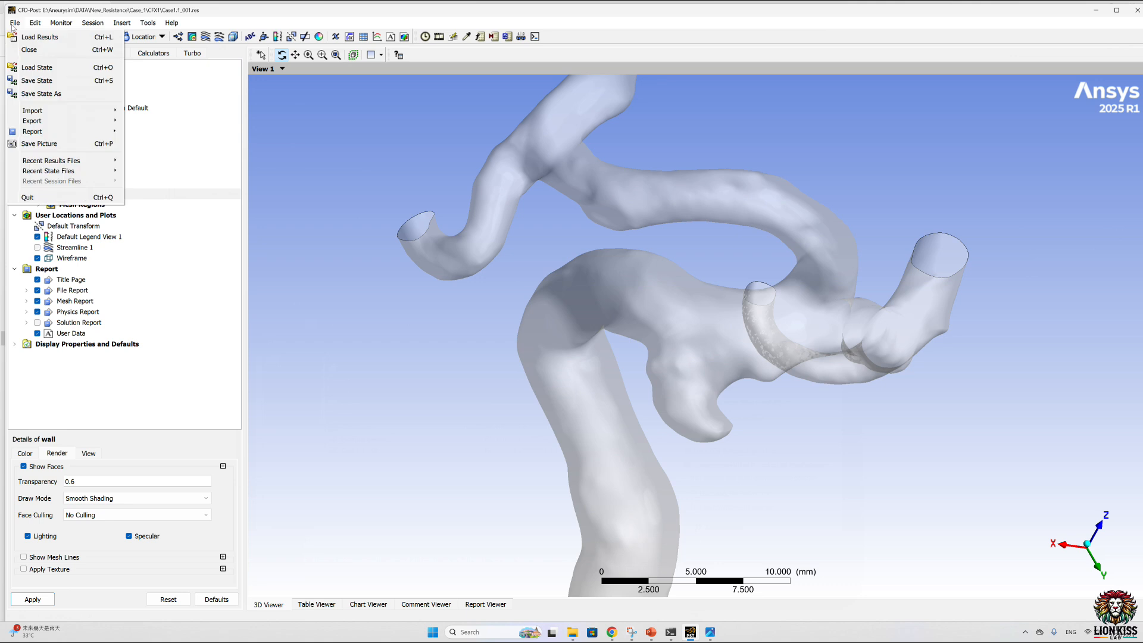
mouse_move(59, 110)
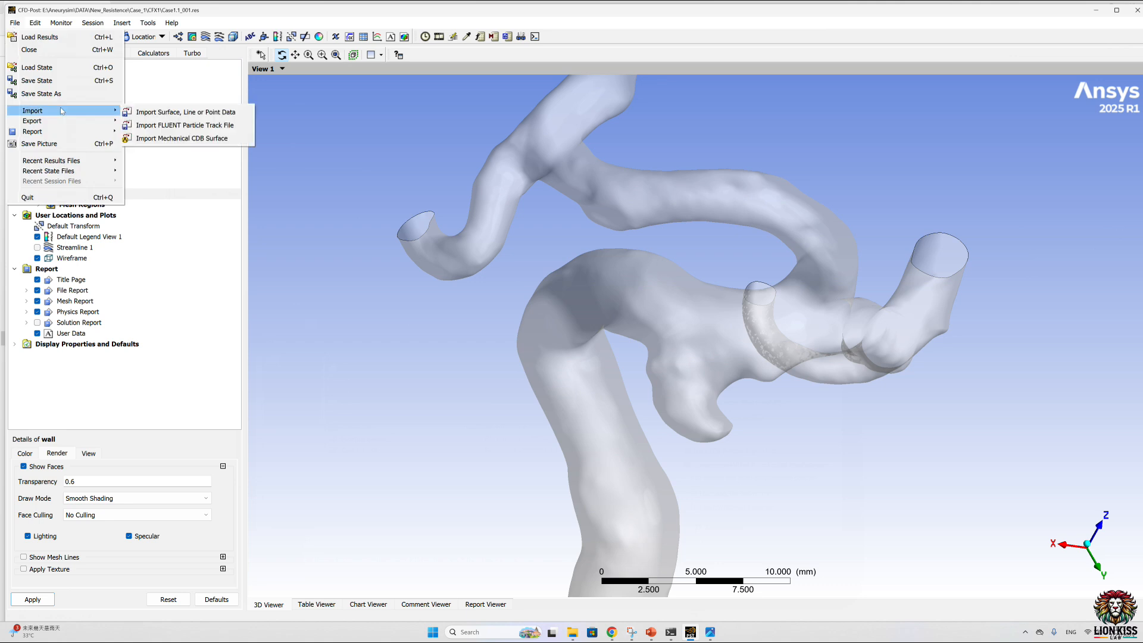
click(196, 112)
click(646, 226)
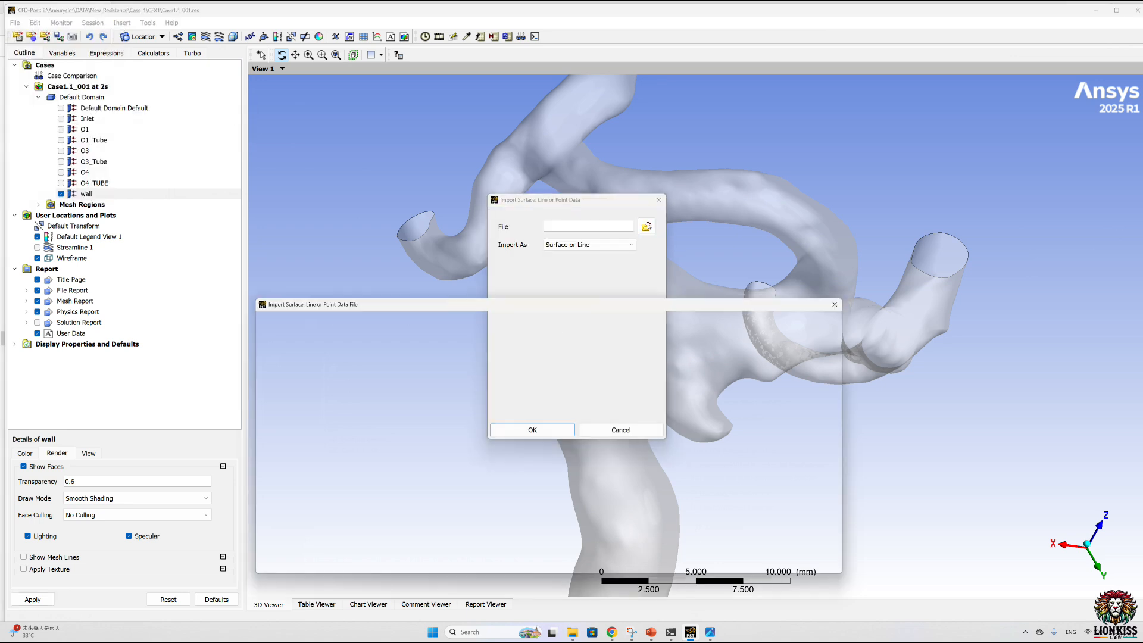
click(301, 360)
click(301, 345)
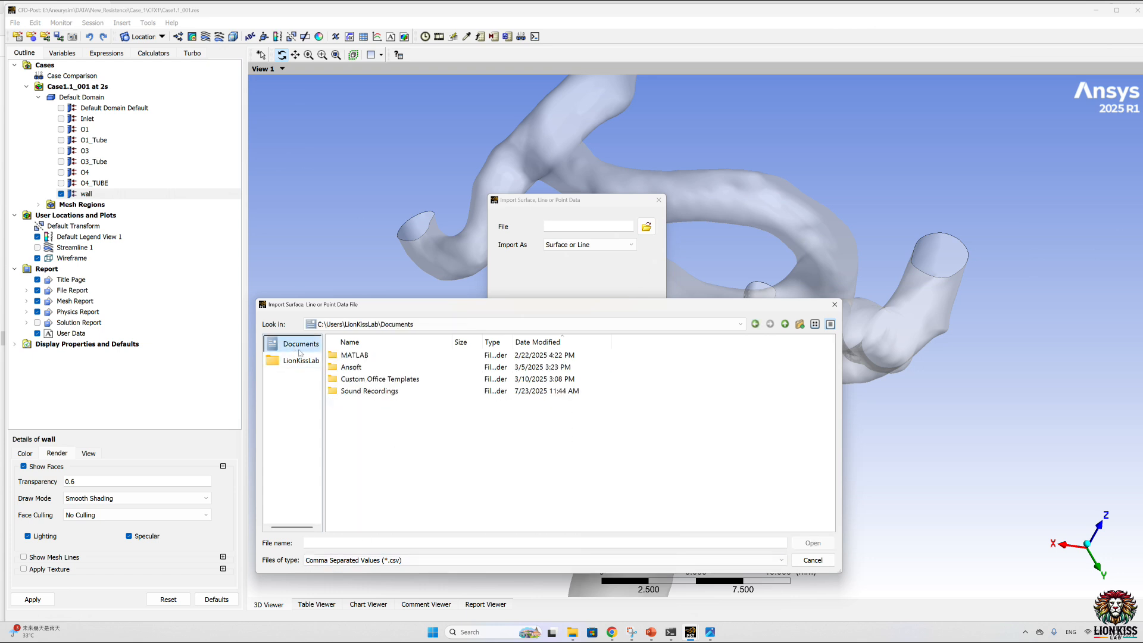
click(371, 326)
click(338, 373)
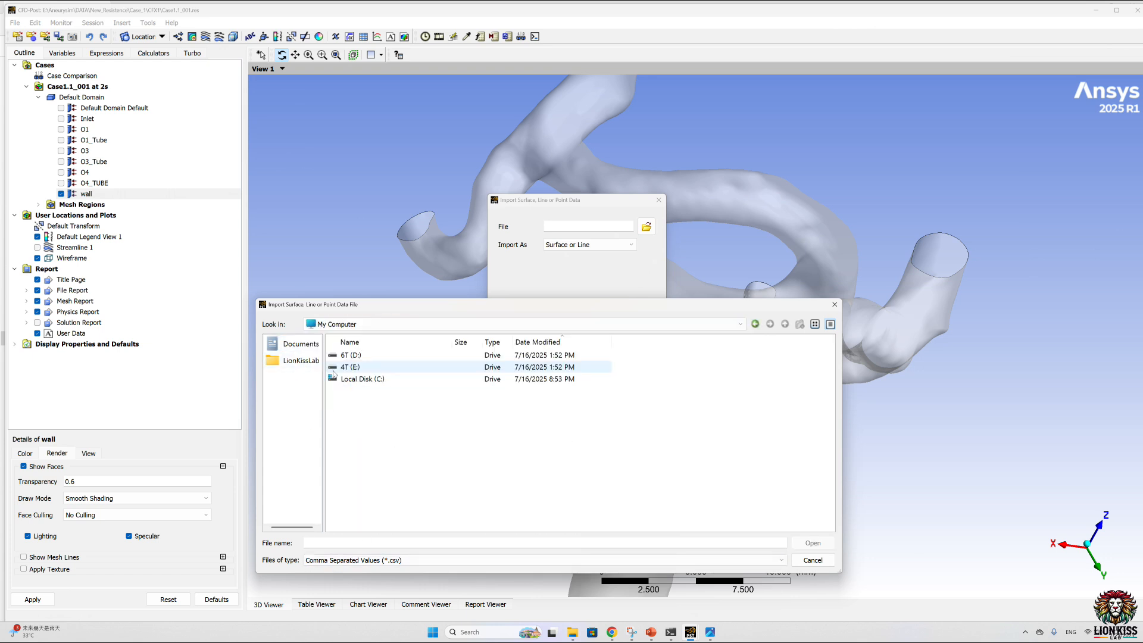
double_click(357, 366)
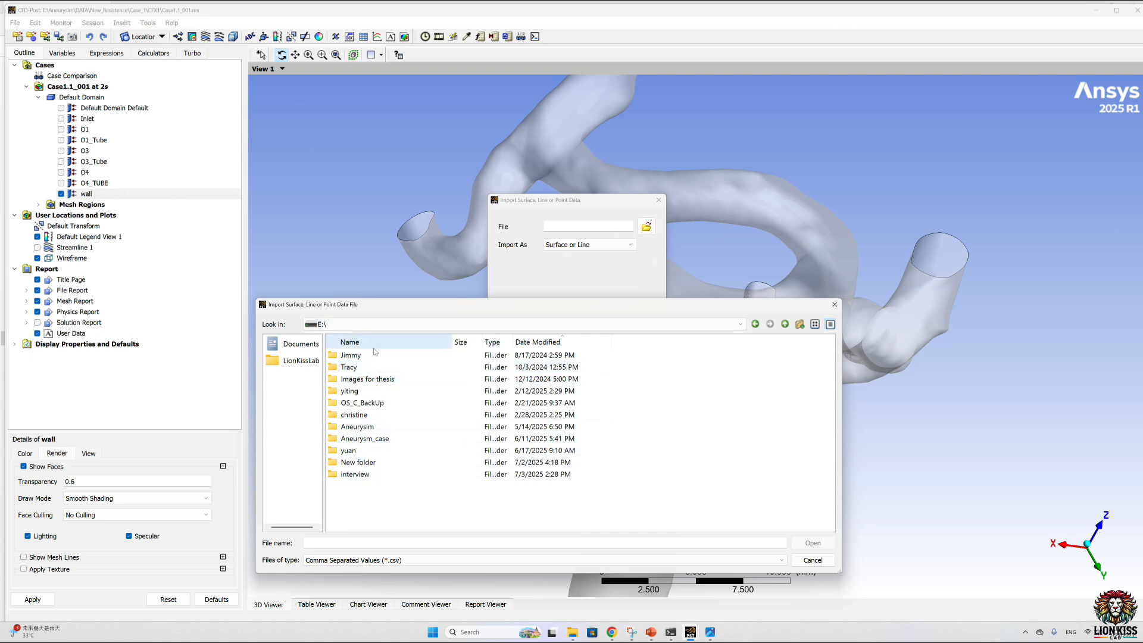
double_click(390, 427)
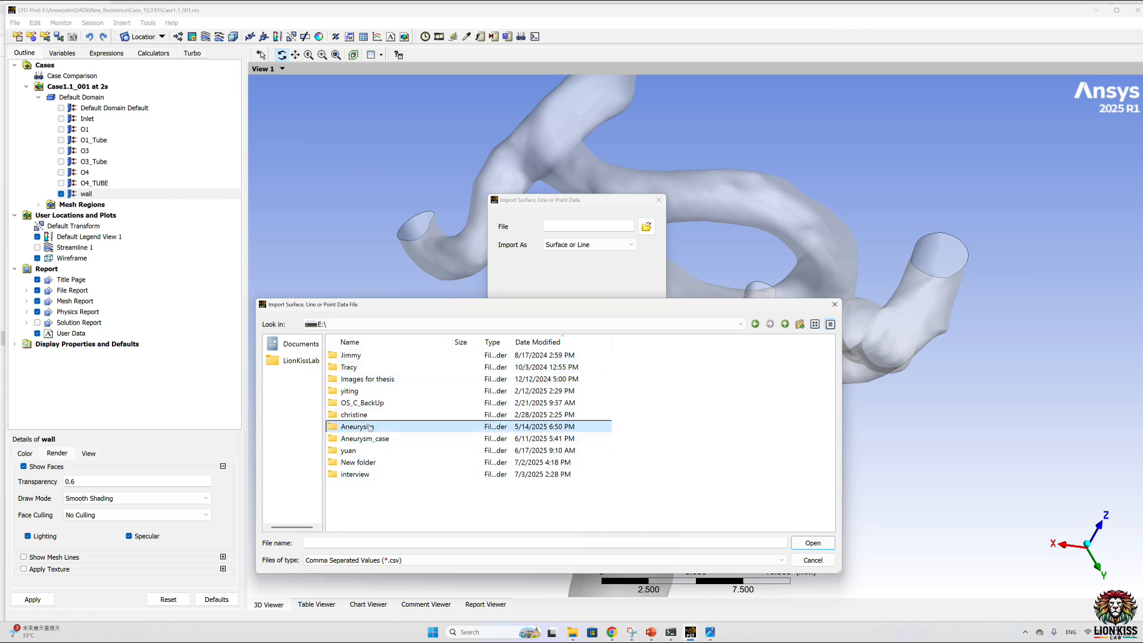
click(362, 369)
double_click(361, 369)
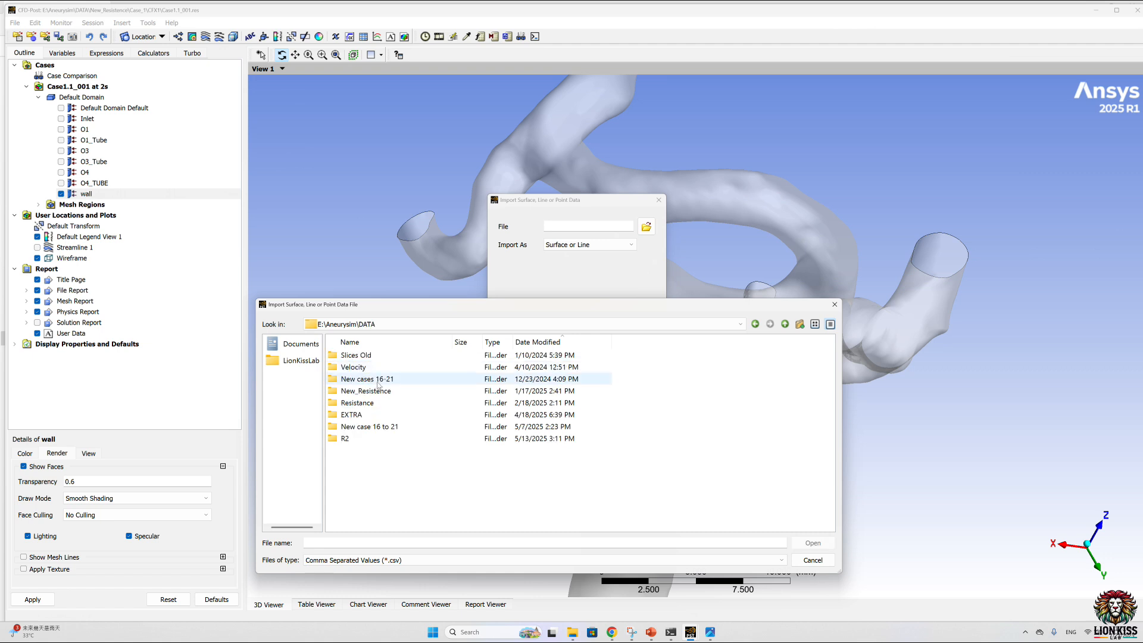
double_click(376, 391)
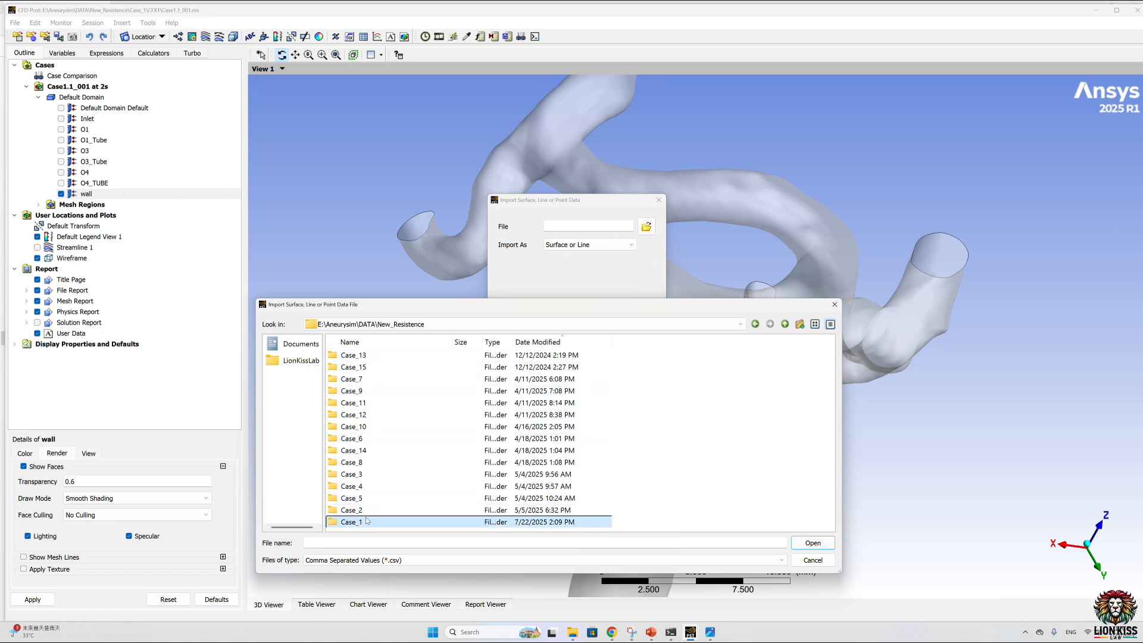
double_click(368, 522)
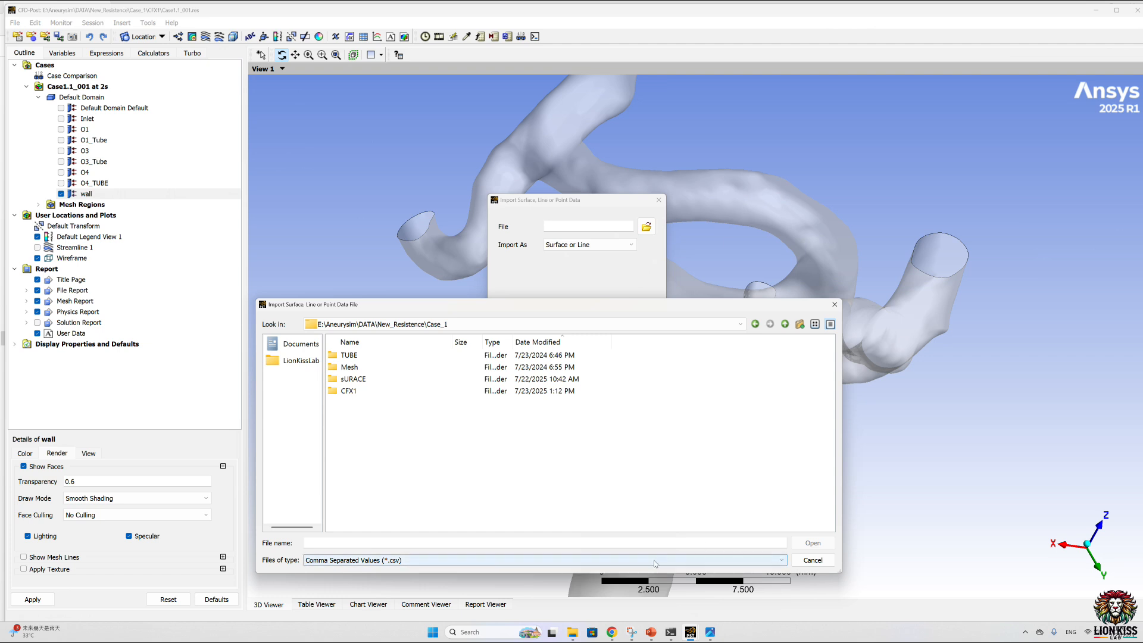
Step: List all file types, choose Dome.stl and import it with the length units set to mm
click(720, 562)
click(378, 598)
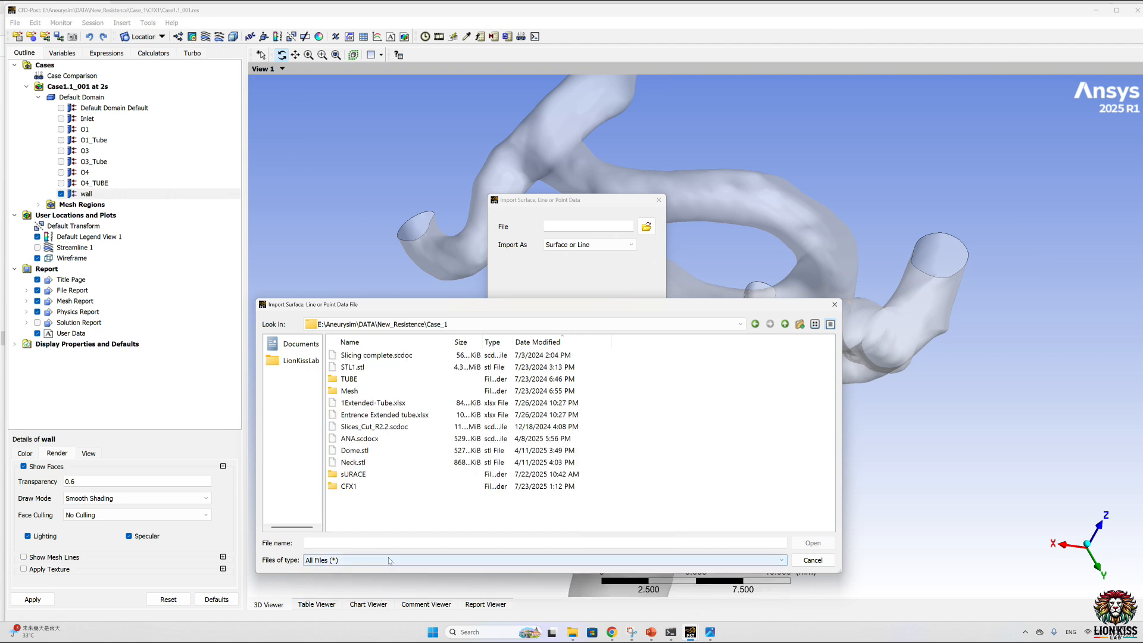
click(354, 450)
click(813, 542)
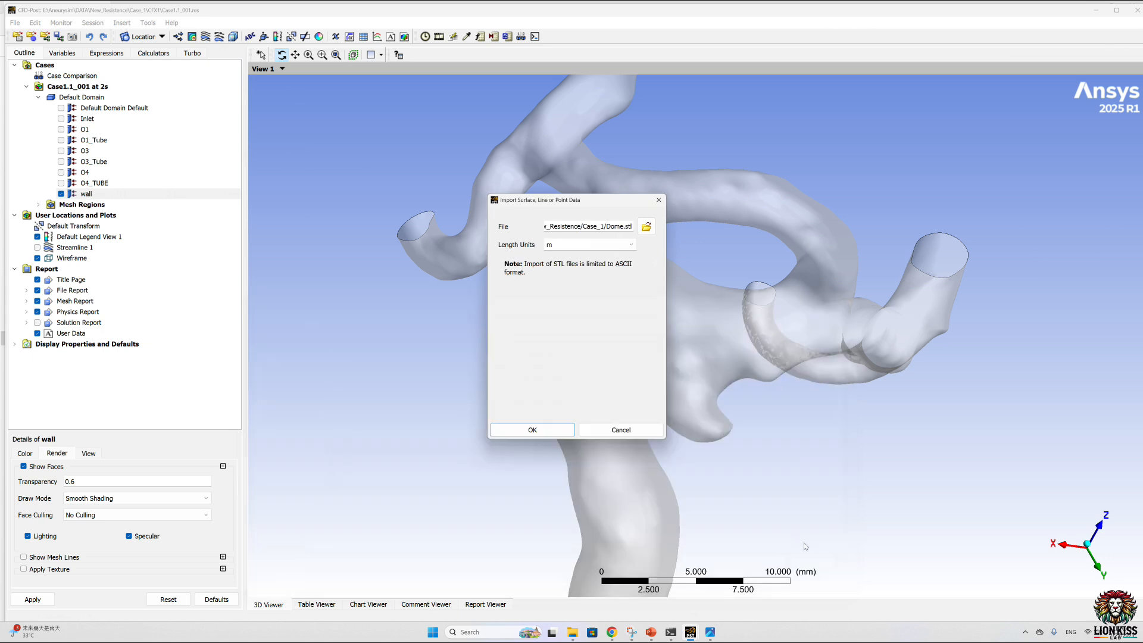
click(623, 243)
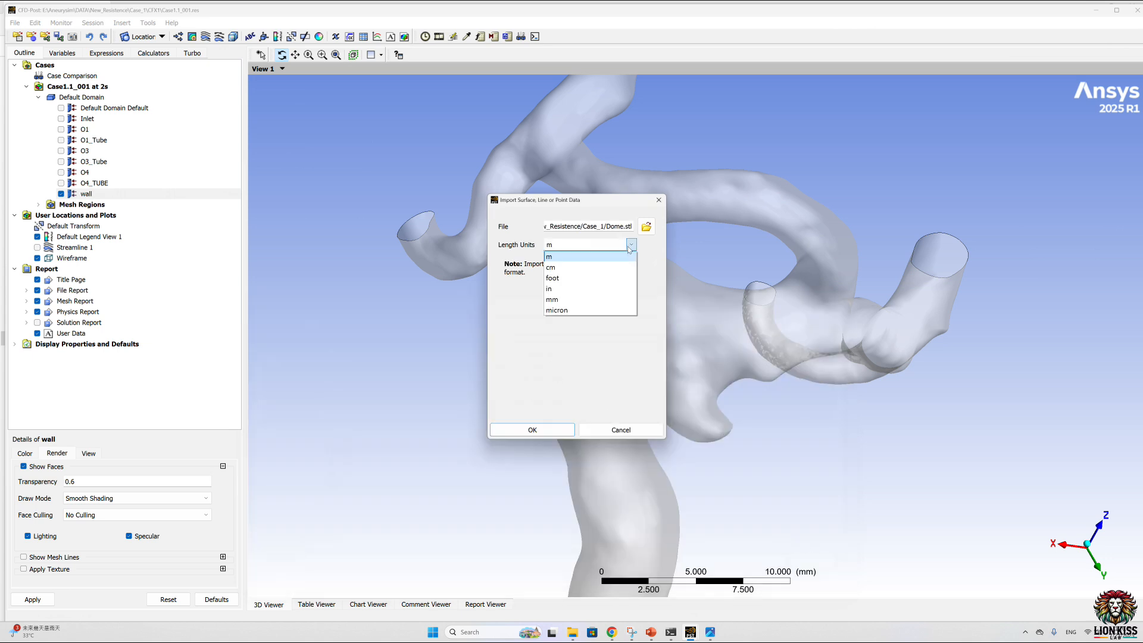
click(557, 290)
click(532, 430)
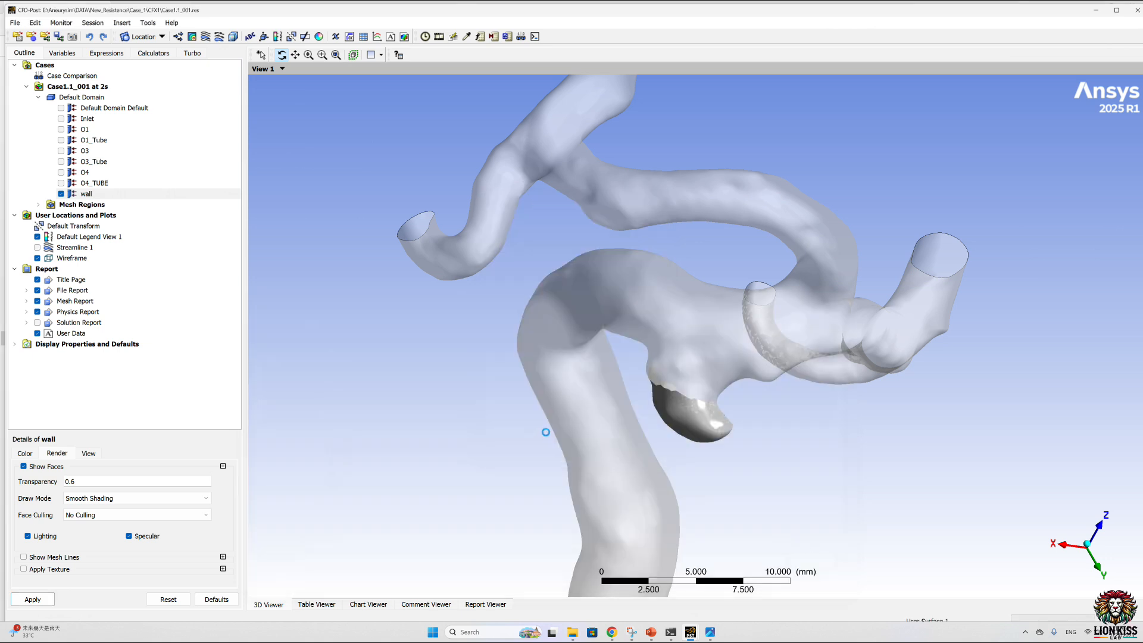
Step: Set the imported dome surface to be colored by the Wall Shear variable
mouse_move(739, 393)
mouse_down()
mouse_move(757, 362)
mouse_move(737, 383)
mouse_up()
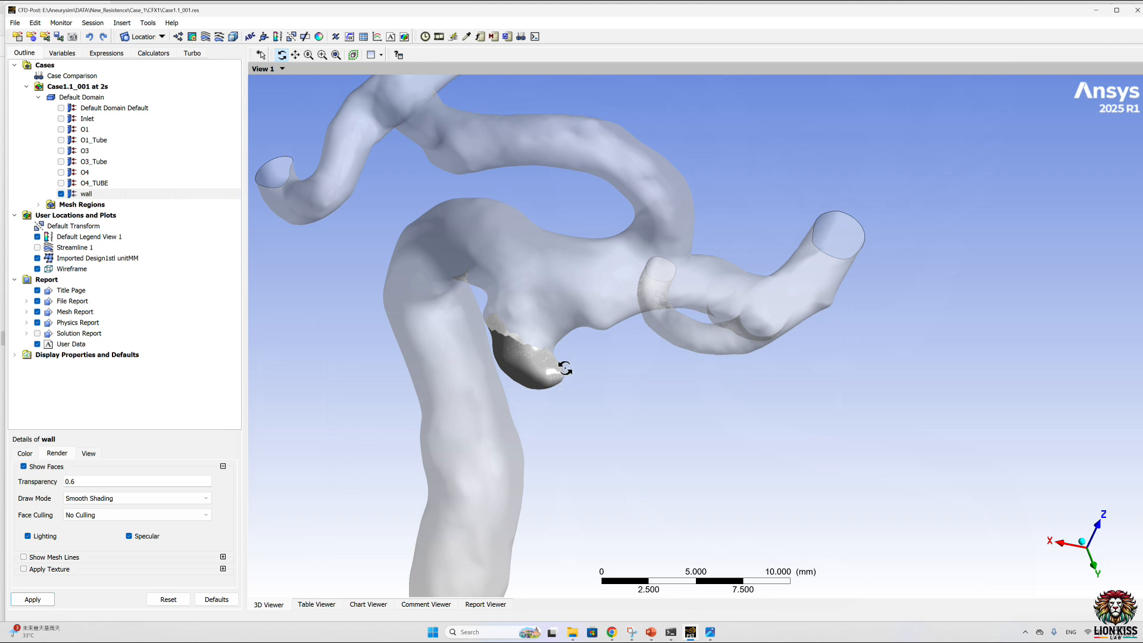
click(78, 259)
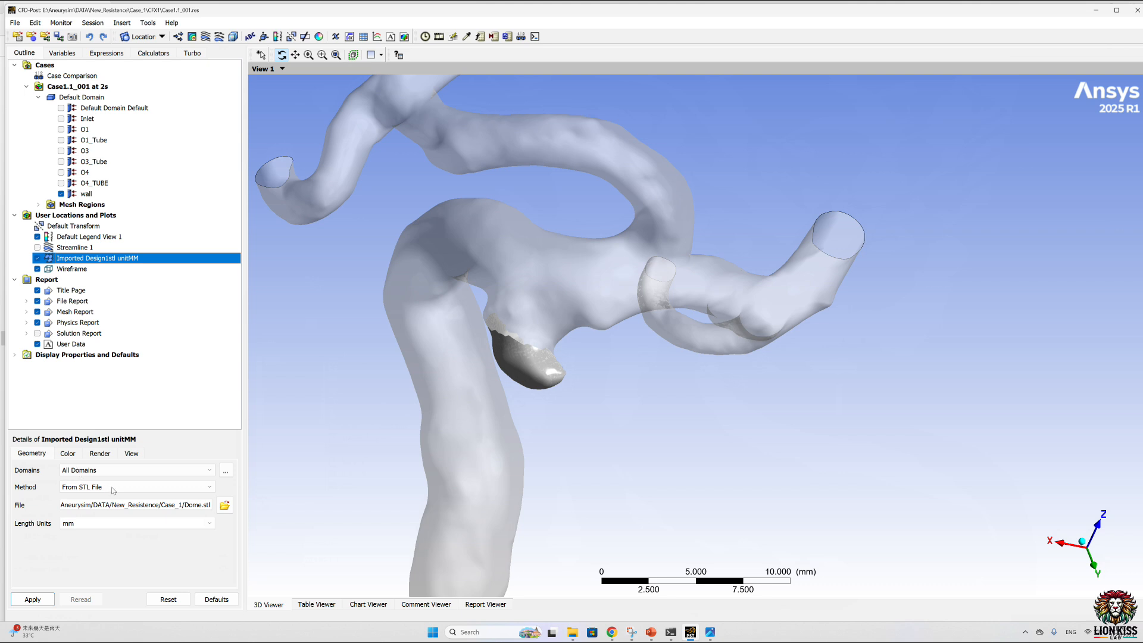
click(67, 454)
click(95, 493)
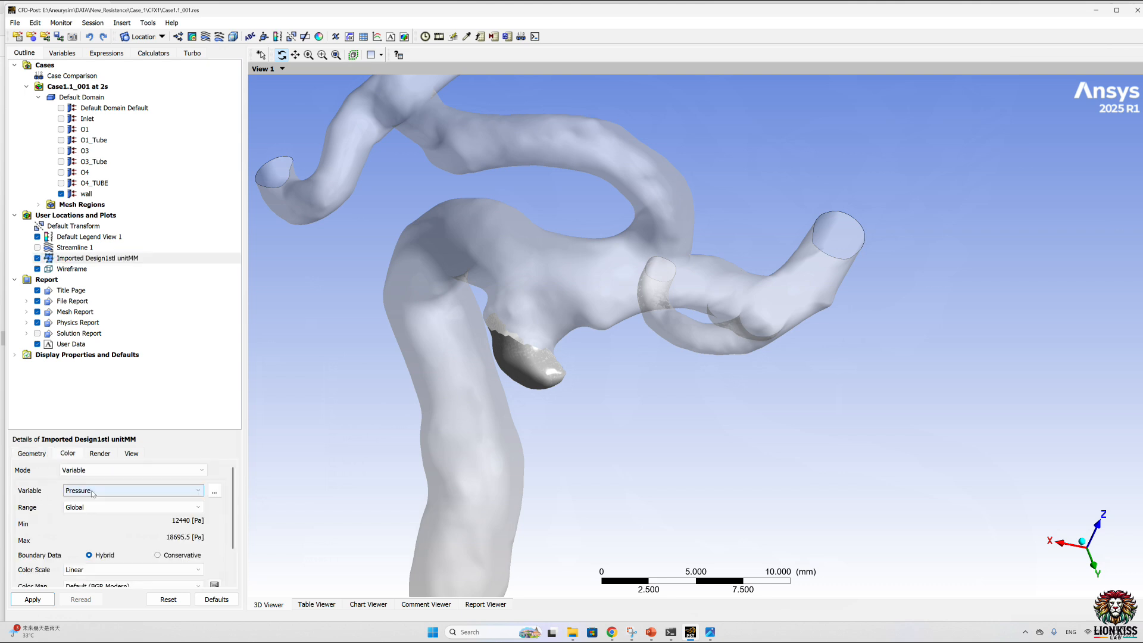
click(214, 491)
click(566, 462)
click(508, 478)
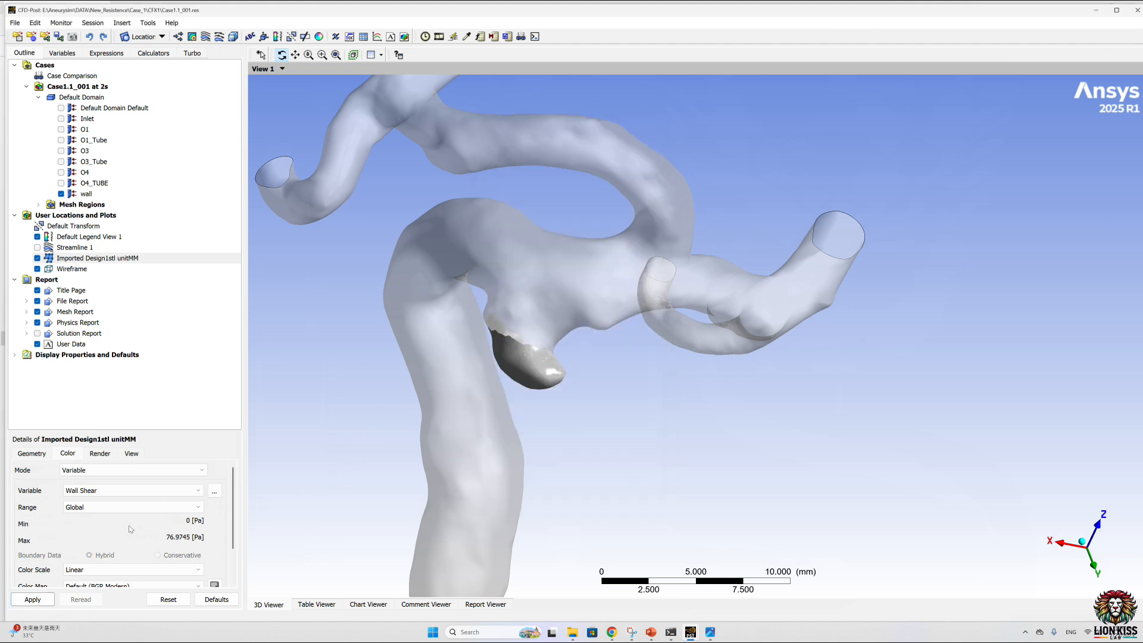
Step: Give the dome surface's Wall Shear coloring a user-specified range with a maximum of 40 Pa
click(115, 510)
click(148, 520)
click(174, 510)
click(119, 539)
click(68, 541)
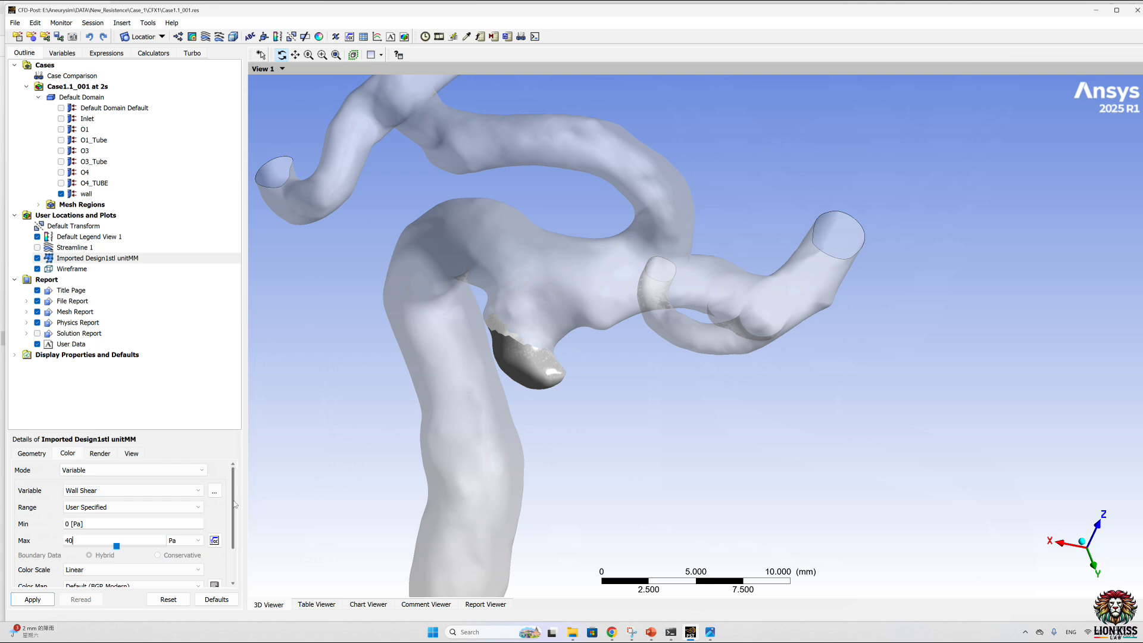
Step: Set the dome surface's color map to Rainbow 6 and apply the color settings
drag(233, 504, 232, 541)
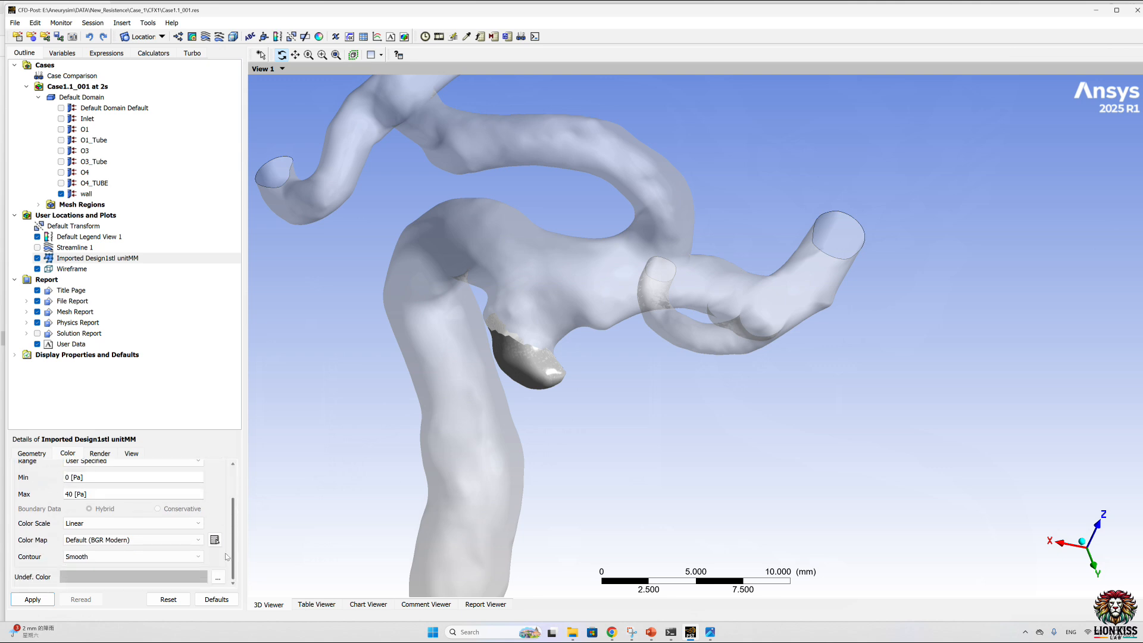
click(131, 540)
scroll(101, 594, down, 2)
click(95, 567)
click(32, 595)
Step: Examine the wall shear distribution on the dome within the whole transparent vessel from different viewpoints
drag(645, 365, 670, 331)
scroll(661, 352, down, 10)
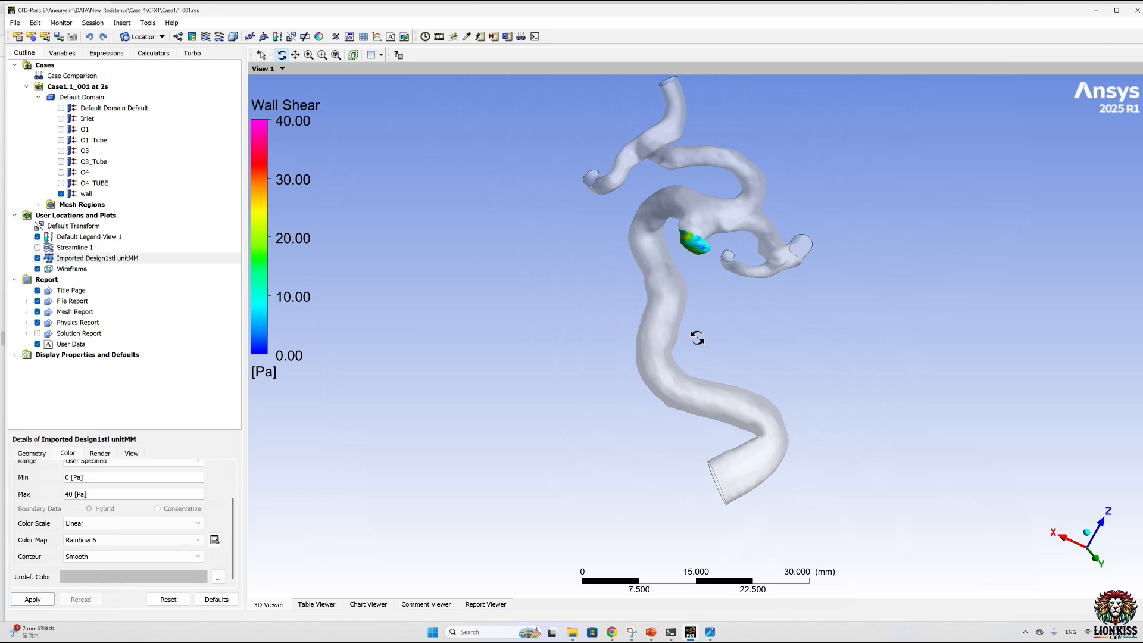
drag(690, 219, 574, 391)
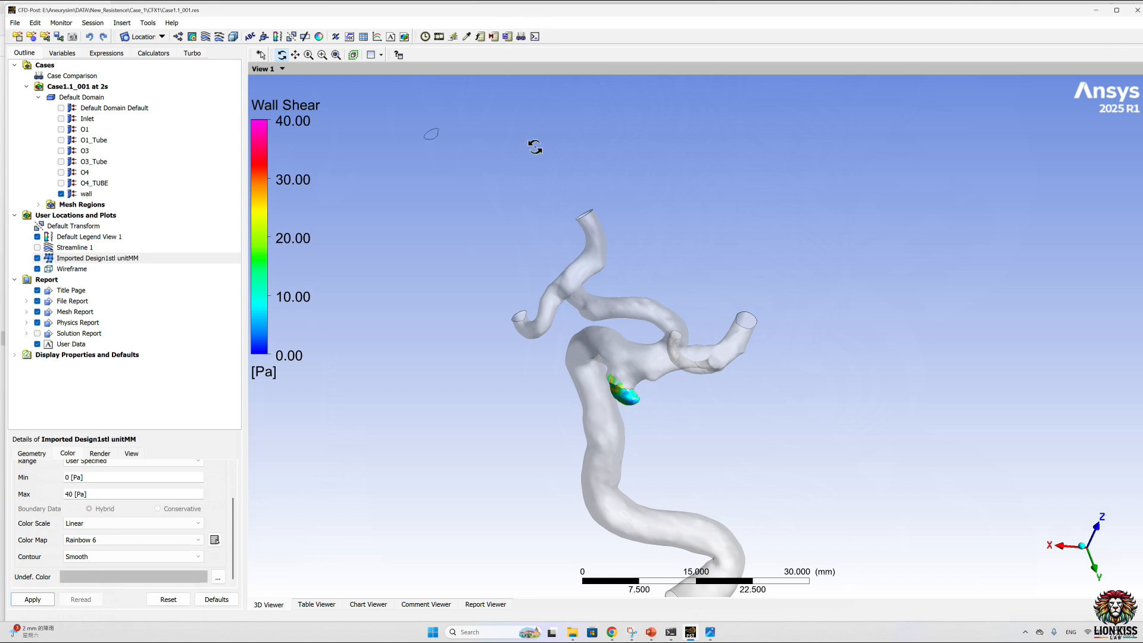
scroll(637, 357, down, 4)
ctrl+middle_drag(639, 356, 587, 271)
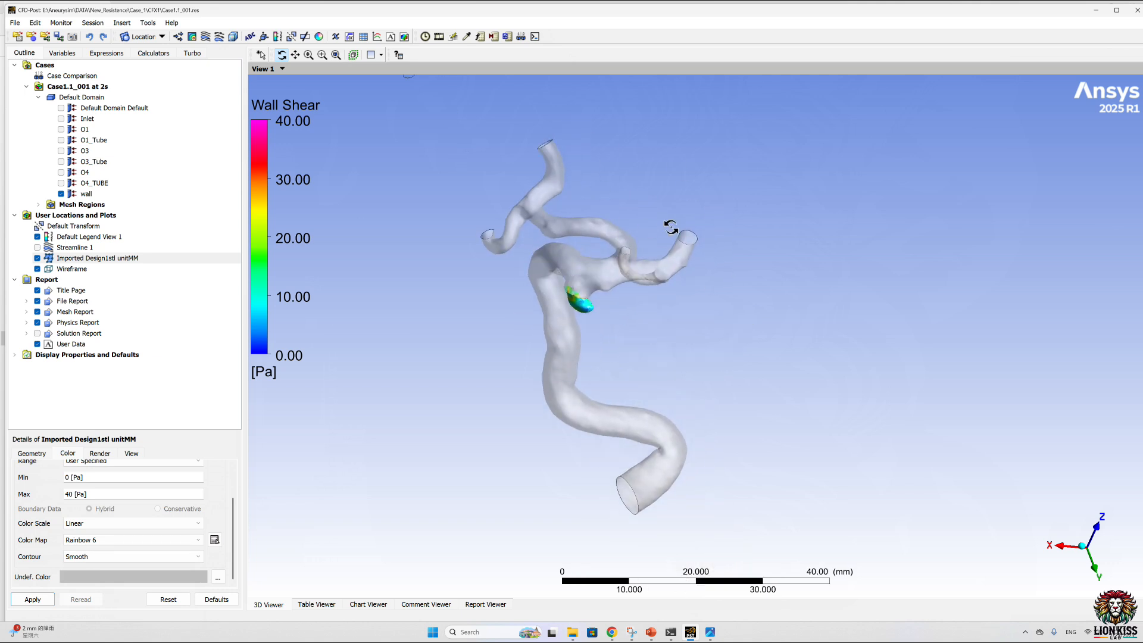